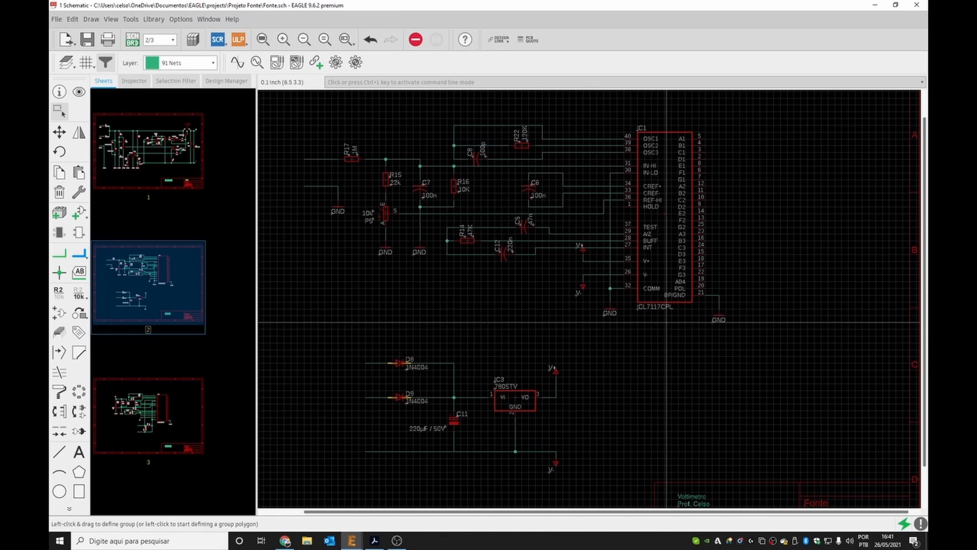
Compare the schematic on sheet 3 with the one on sheet 2.
click(157, 414)
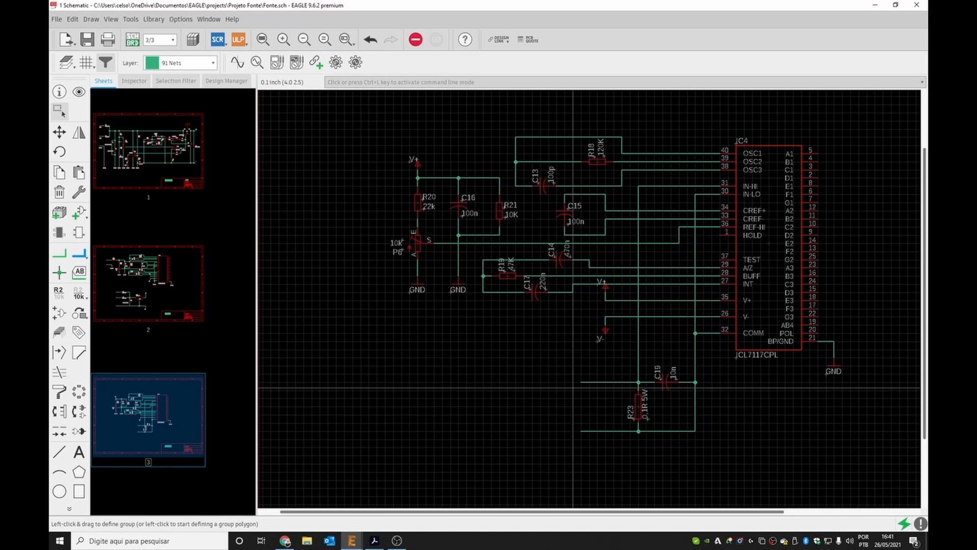
click(171, 300)
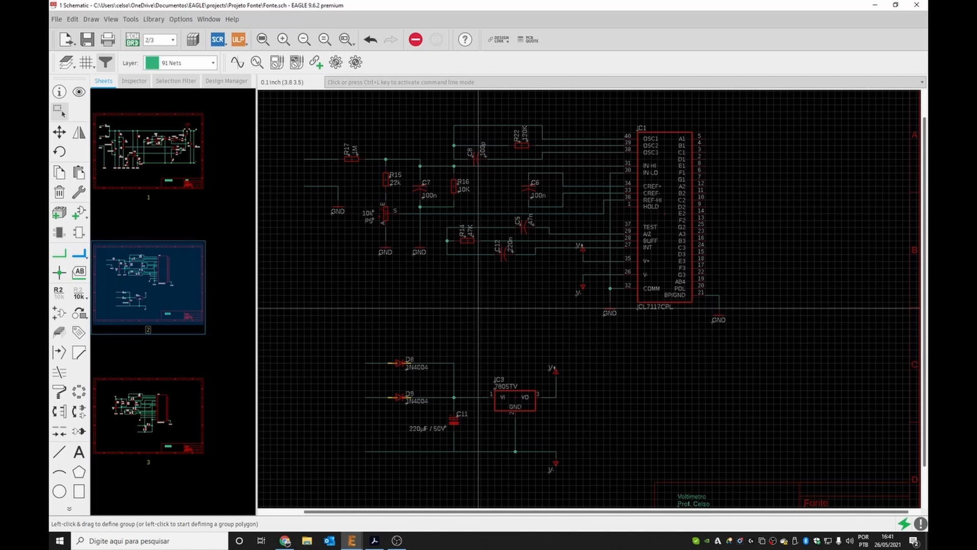
Switch to the ICL7116/ICL7117 datasheet PDF and read through its description, features and electrical characteristics.
click(374, 540)
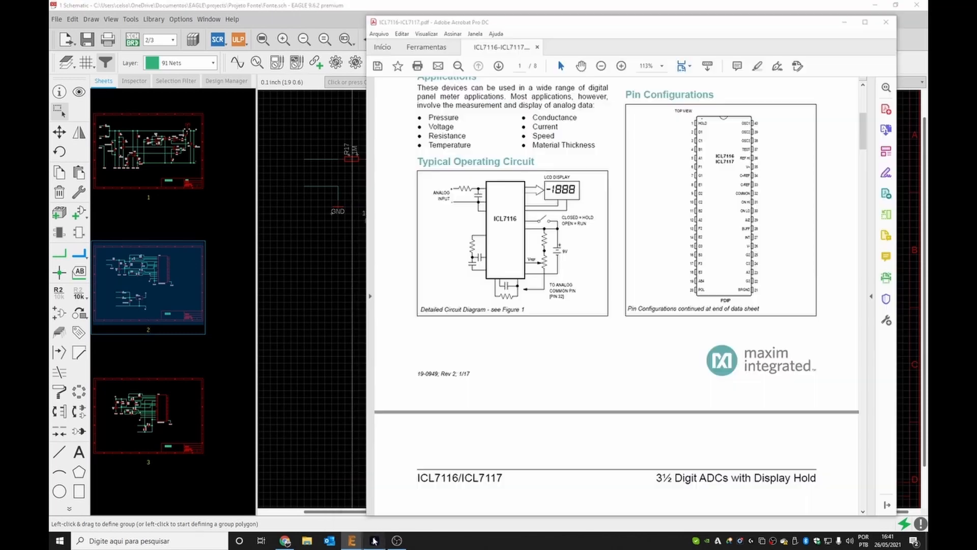
scroll(535, 235, up, 6)
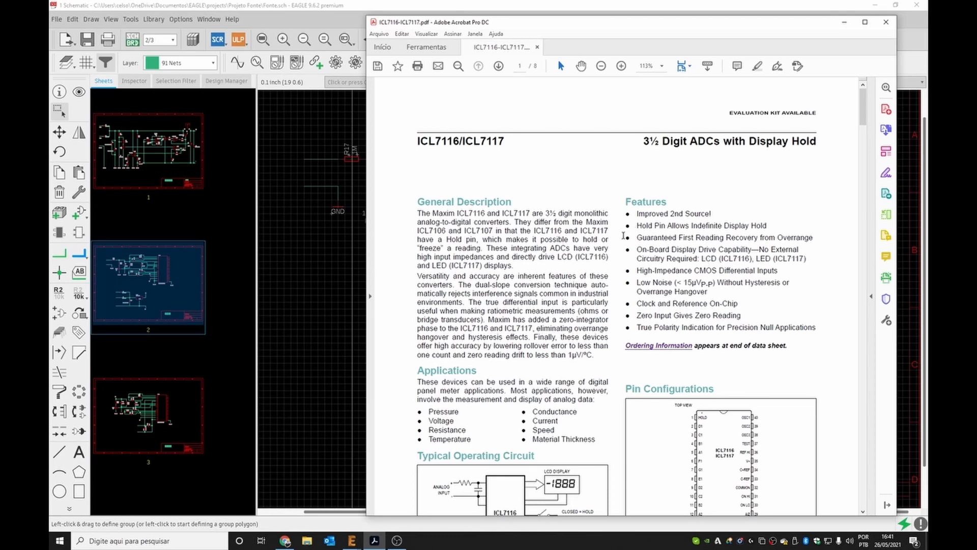
scroll(624, 236, down, 1)
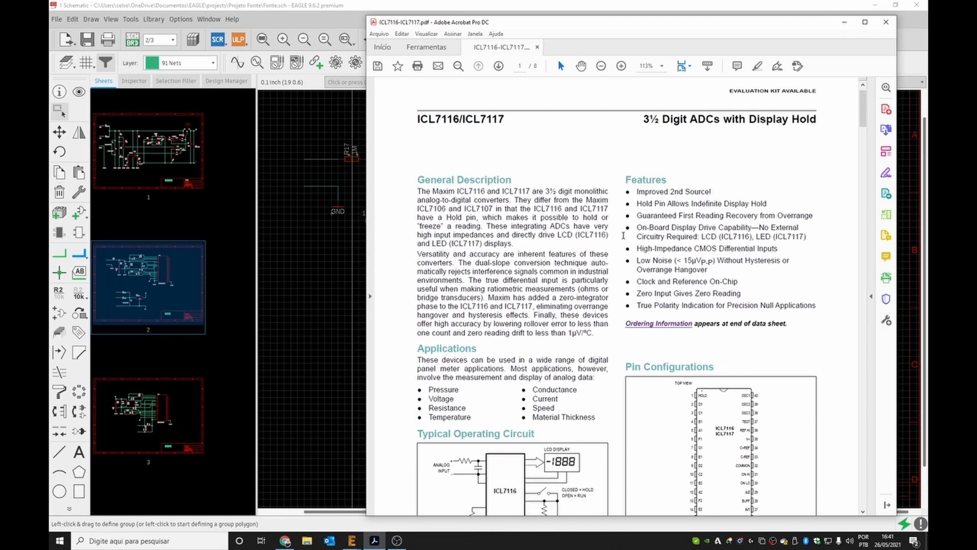
scroll(623, 236, down, 2)
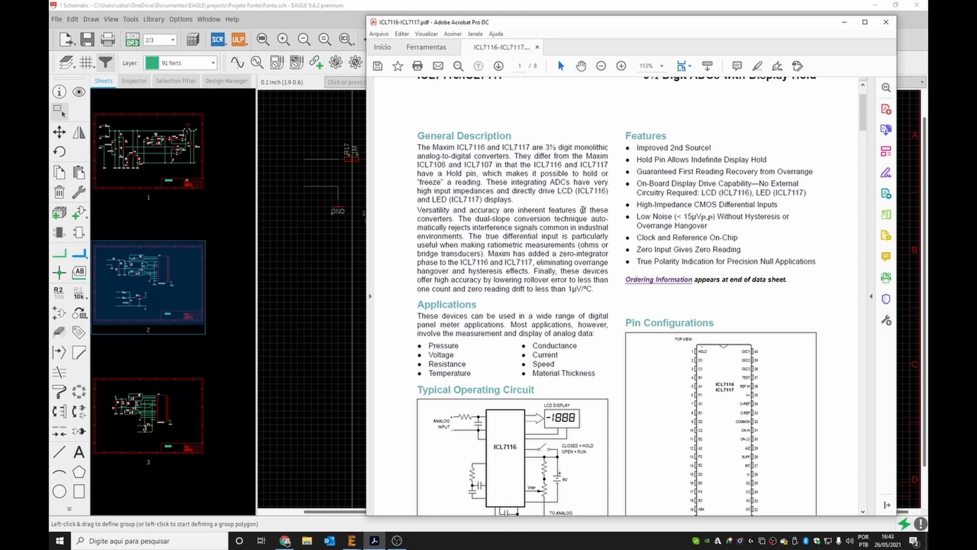
scroll(614, 232, down, 2)
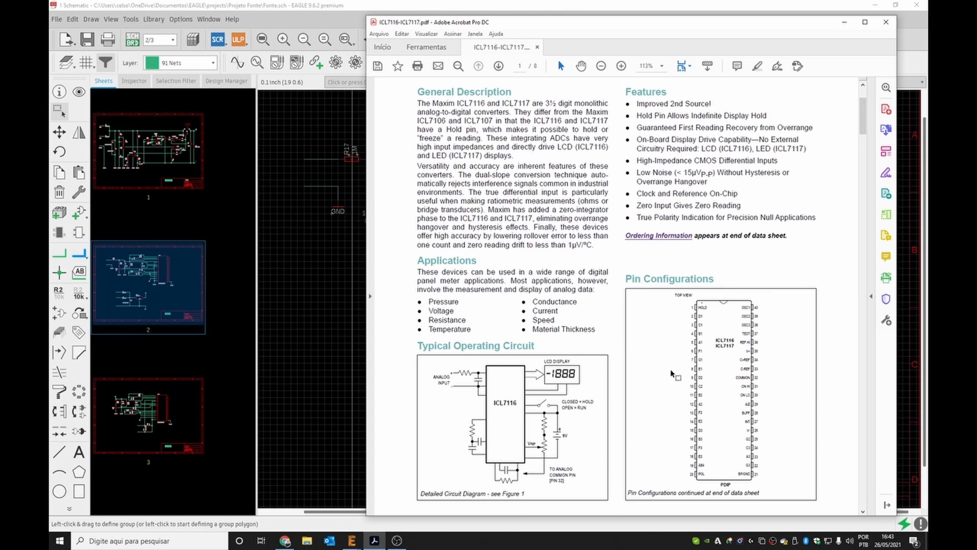
scroll(605, 268, down, 12)
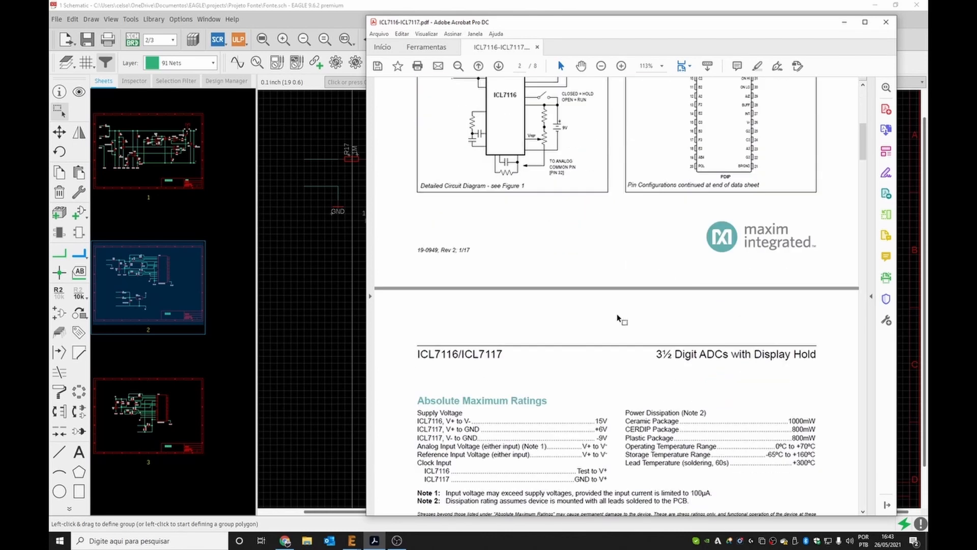
scroll(662, 304, down, 10)
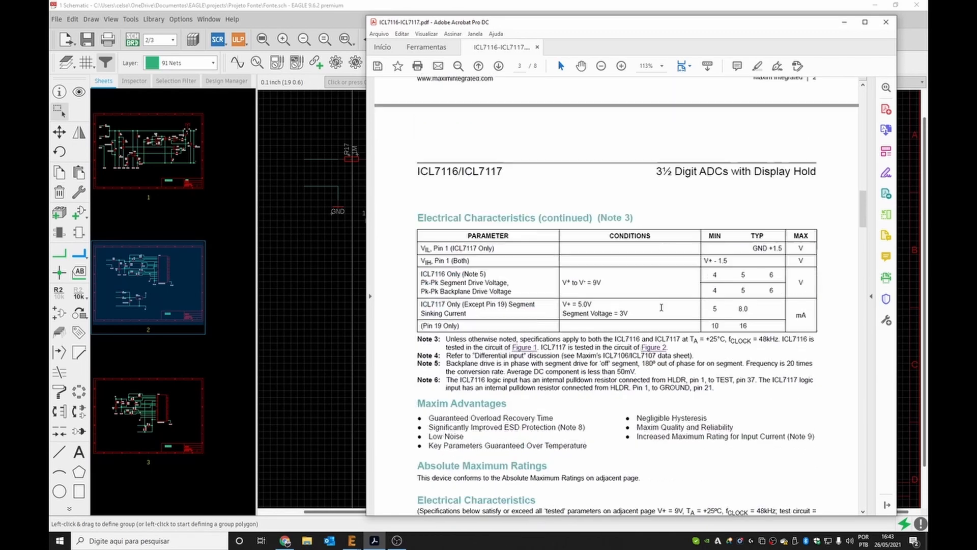
scroll(663, 310, down, 15)
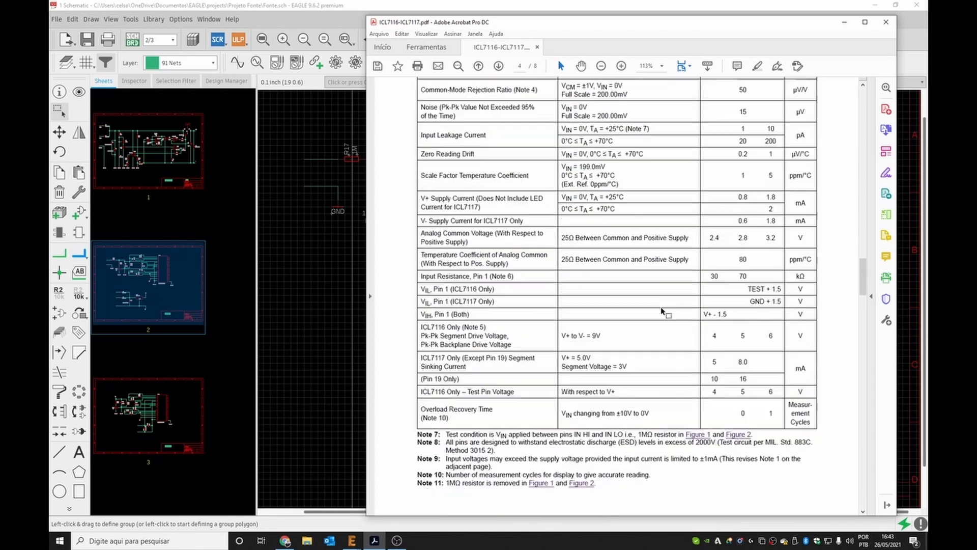
scroll(662, 307, down, 1)
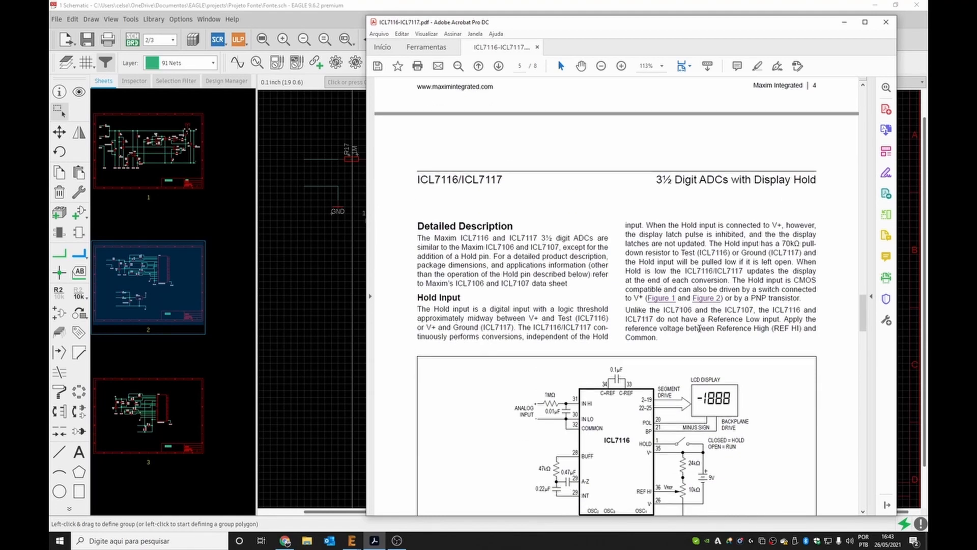
Highlight the Reference Low input note, examine both typical operating circuit figures, then minimize the datasheet.
drag(654, 318, 778, 320)
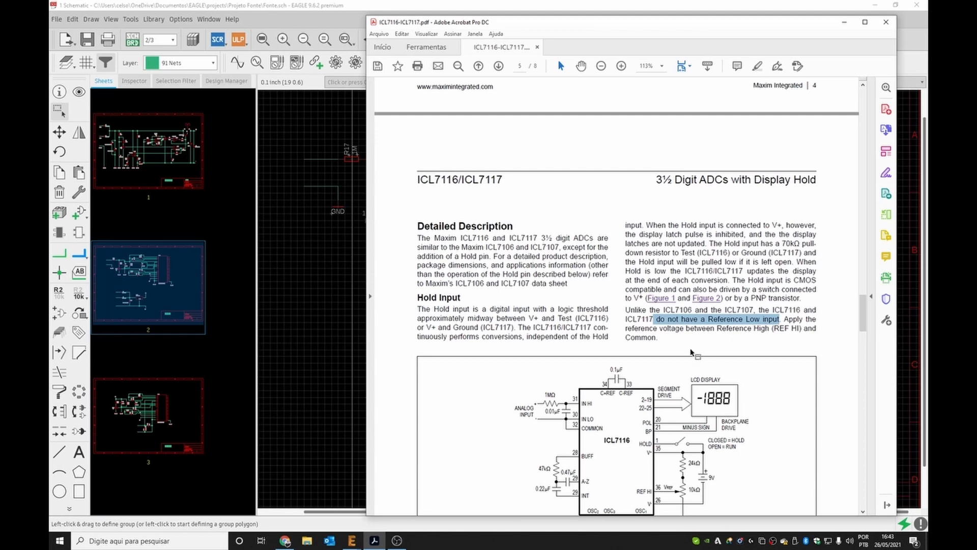
click(662, 332)
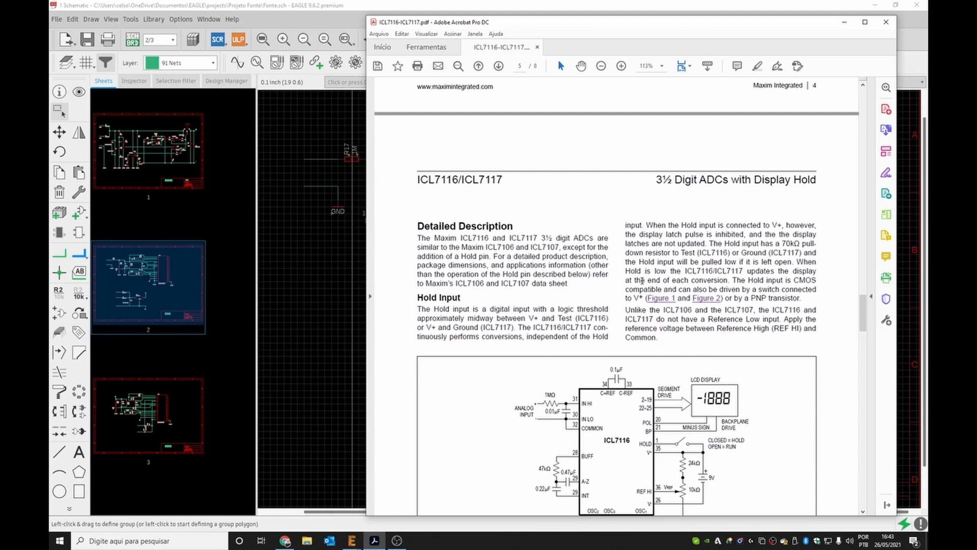
scroll(641, 278, down, 5)
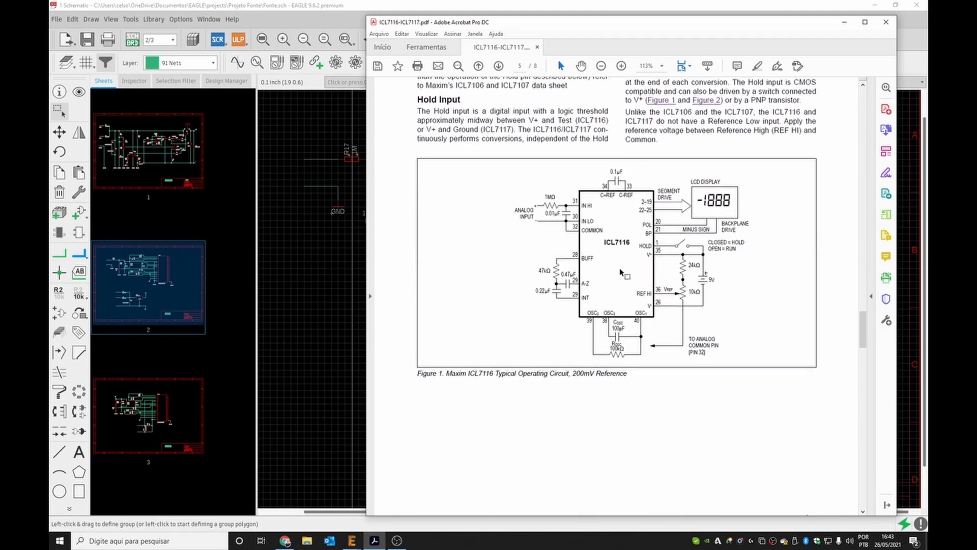
scroll(655, 224, down, 3)
scroll(654, 224, down, 9)
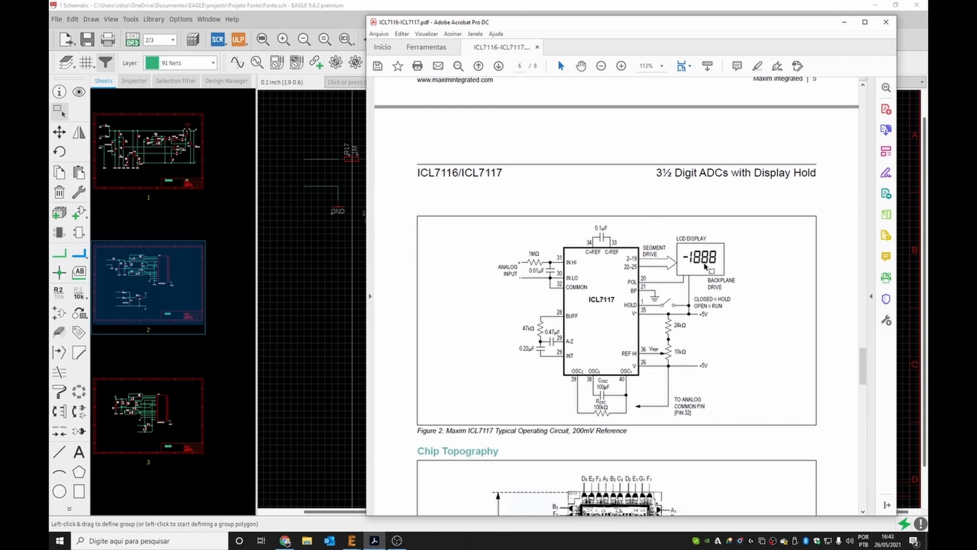
scroll(704, 365, up, 1)
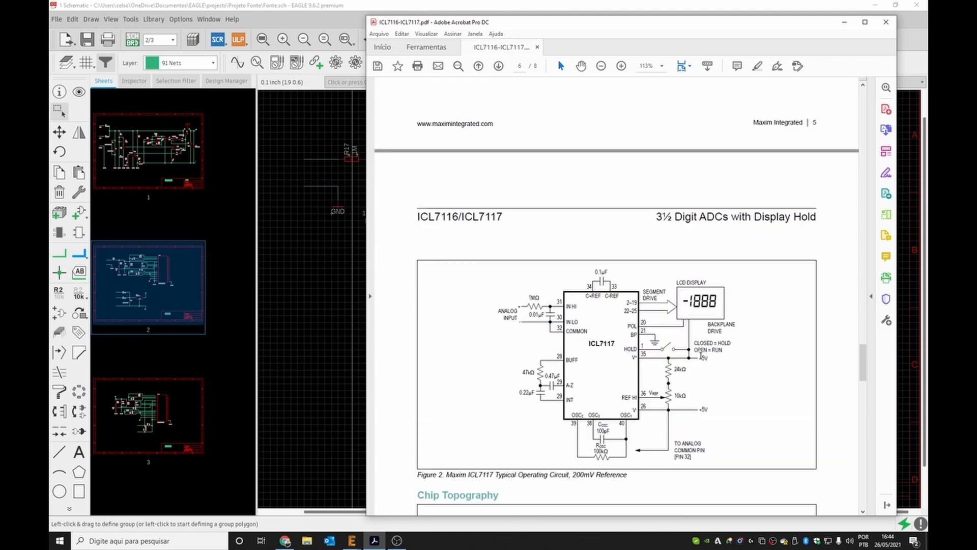
scroll(701, 394, up, 8)
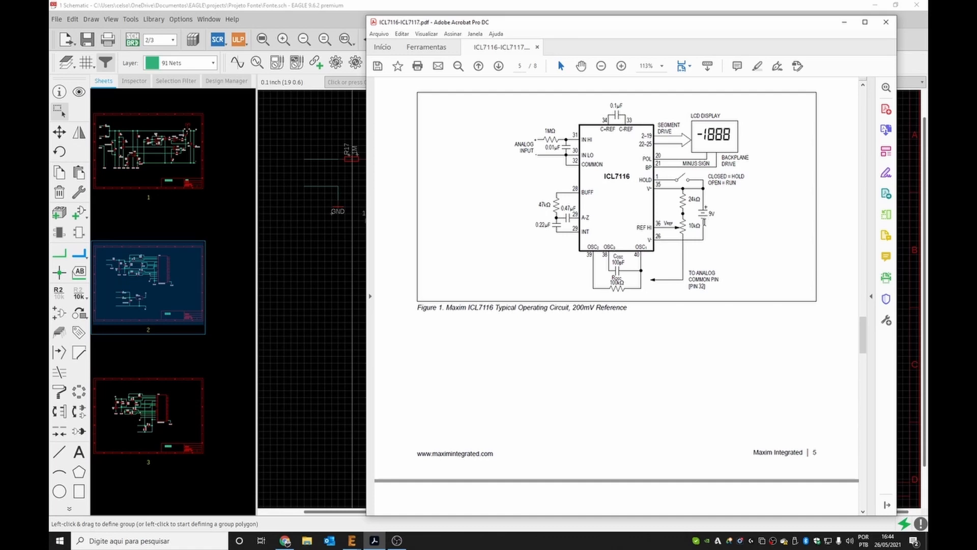
scroll(704, 225, down, 6)
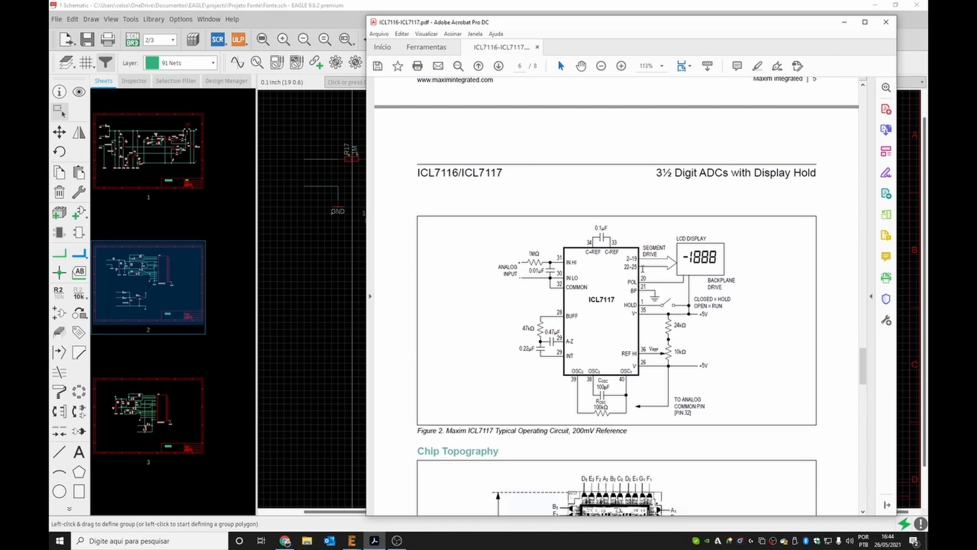
click(845, 24)
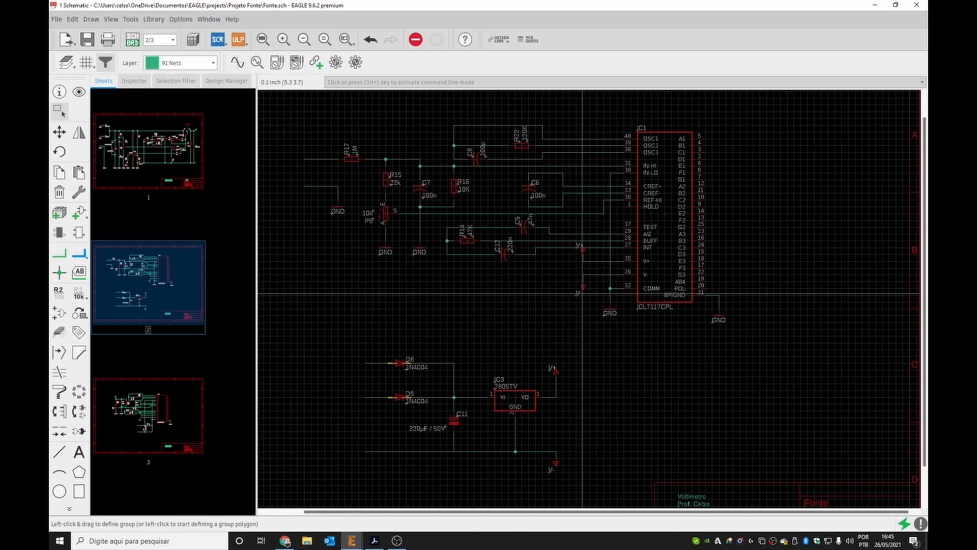
Add the text label 'Voltage Input' on sheet 2 beside the input line leading to R17.
click(157, 416)
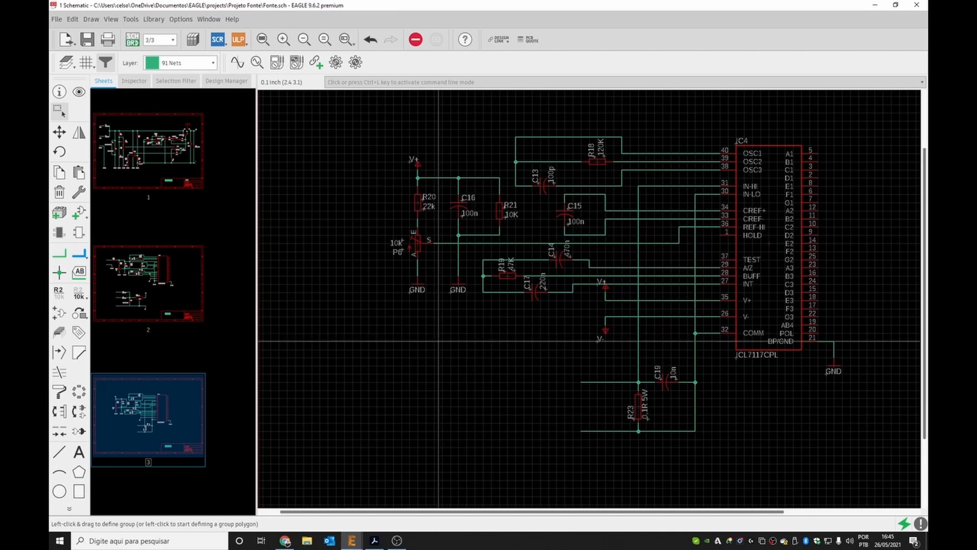
click(148, 278)
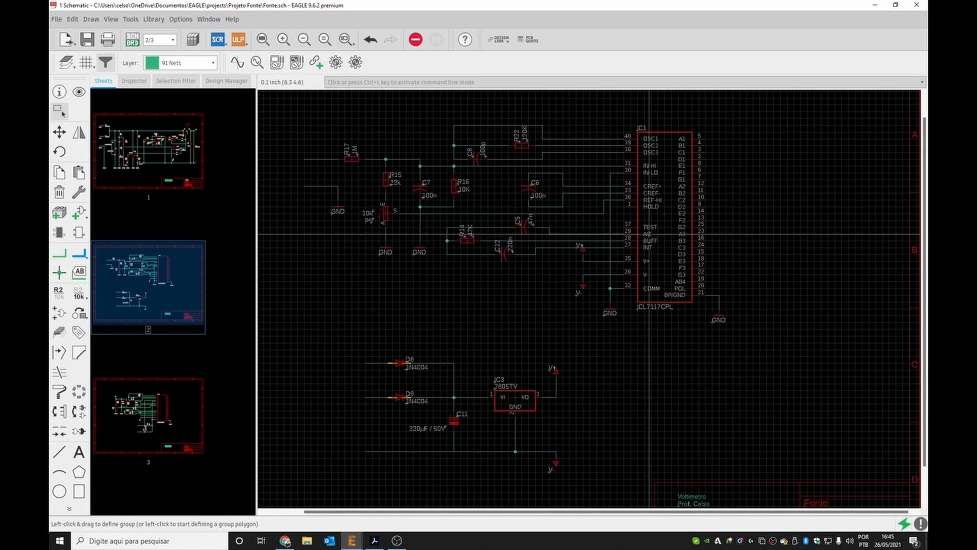
scroll(807, 268, down, 3)
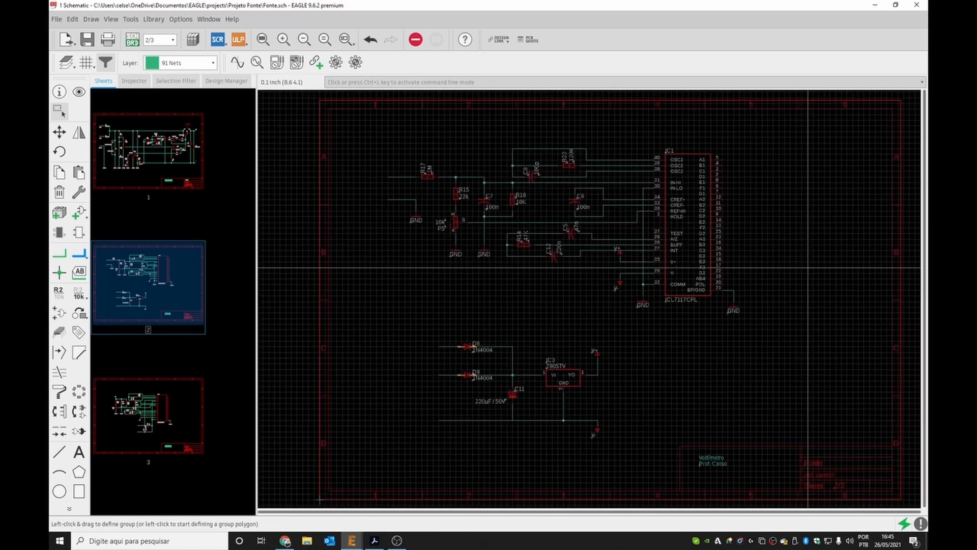
scroll(366, 167, up, 3)
scroll(366, 167, up, 3)
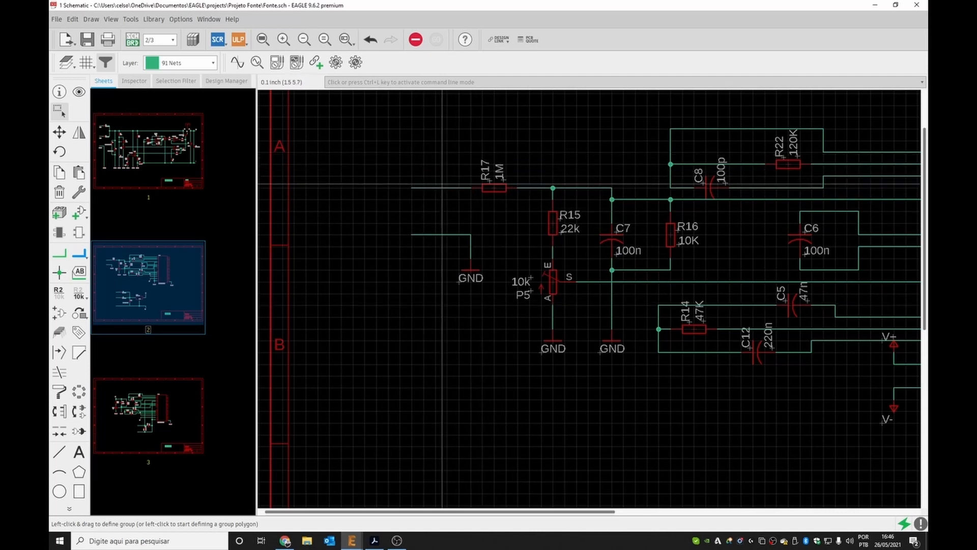
click(79, 452)
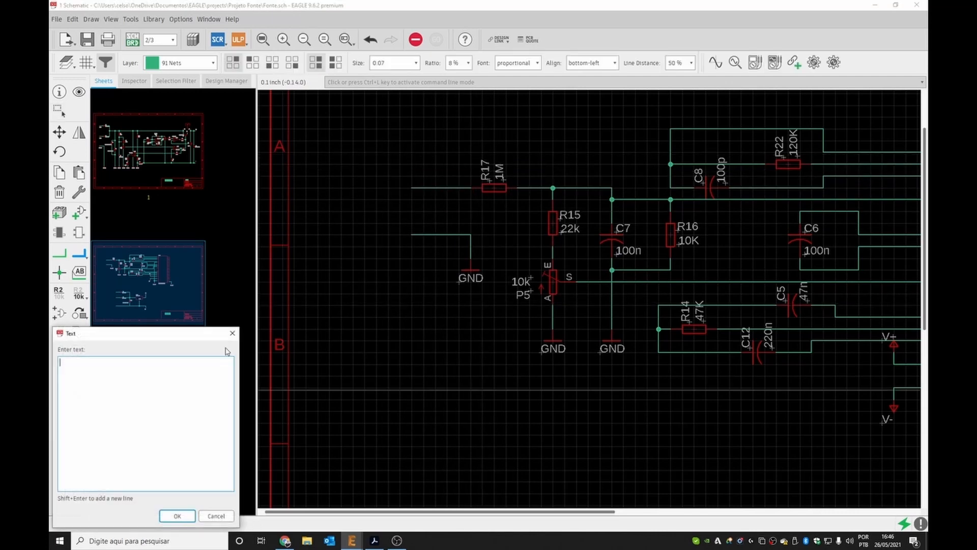
drag(156, 336, 360, 264)
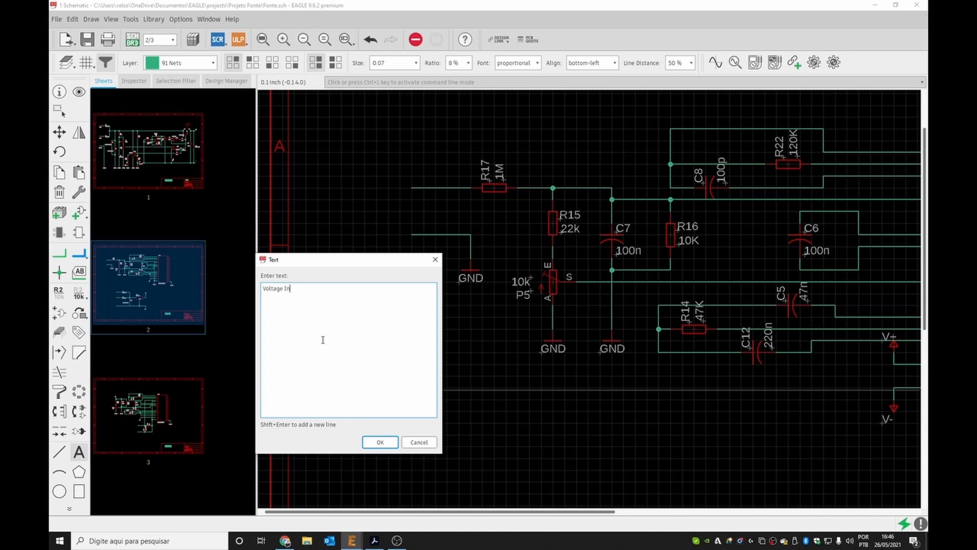
click(379, 442)
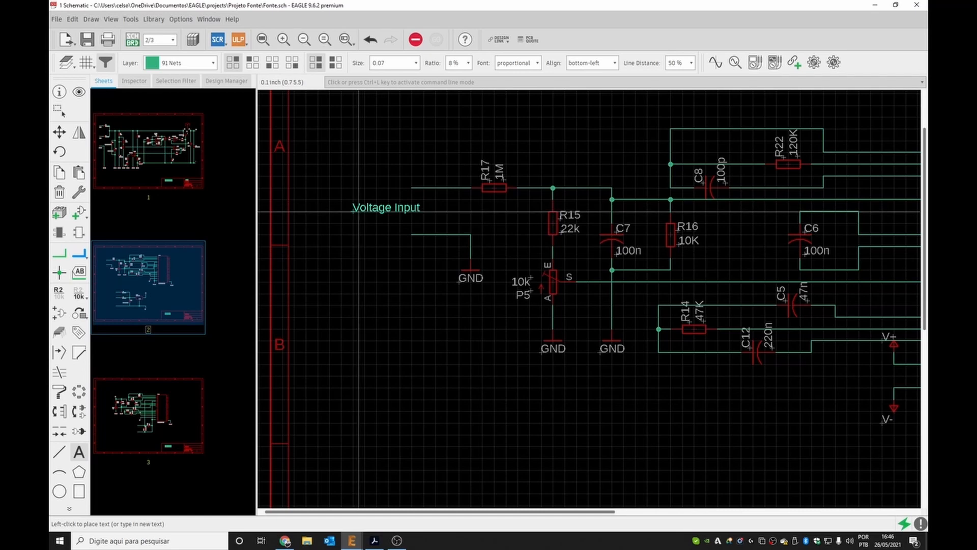
click(358, 212)
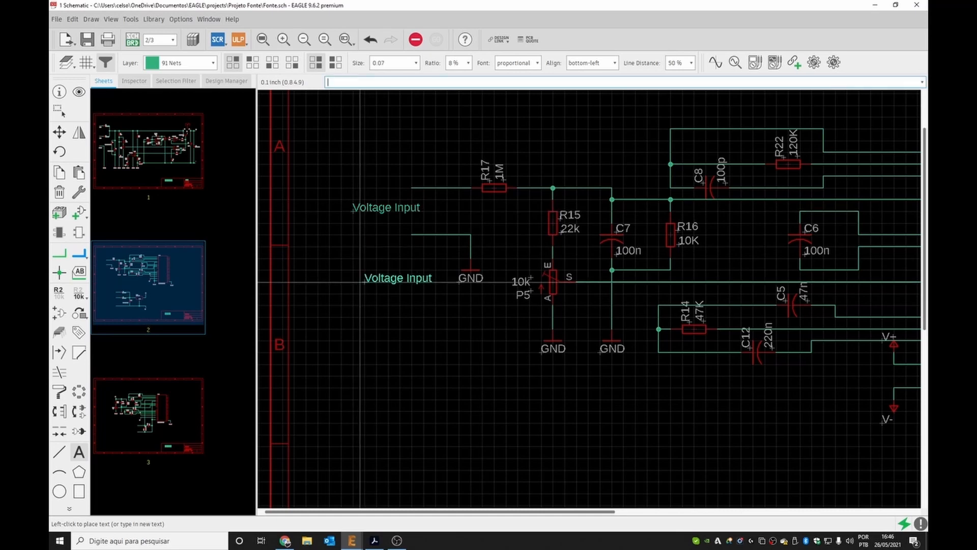
key(Escape)
key(Escape)
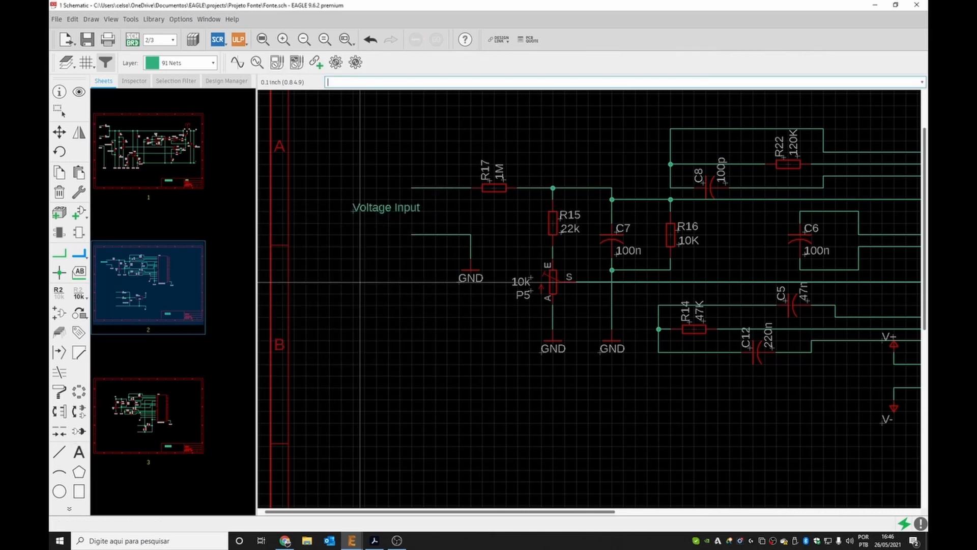
key(Escape)
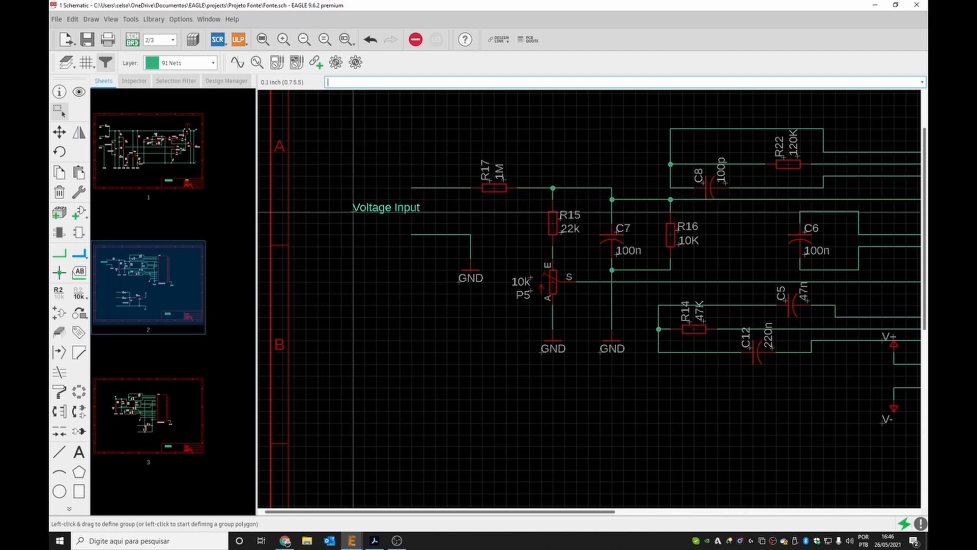
Switch to the Values layer and place the text 'Voltage Input' on sheet 2 beside the input line left of R17.
click(213, 63)
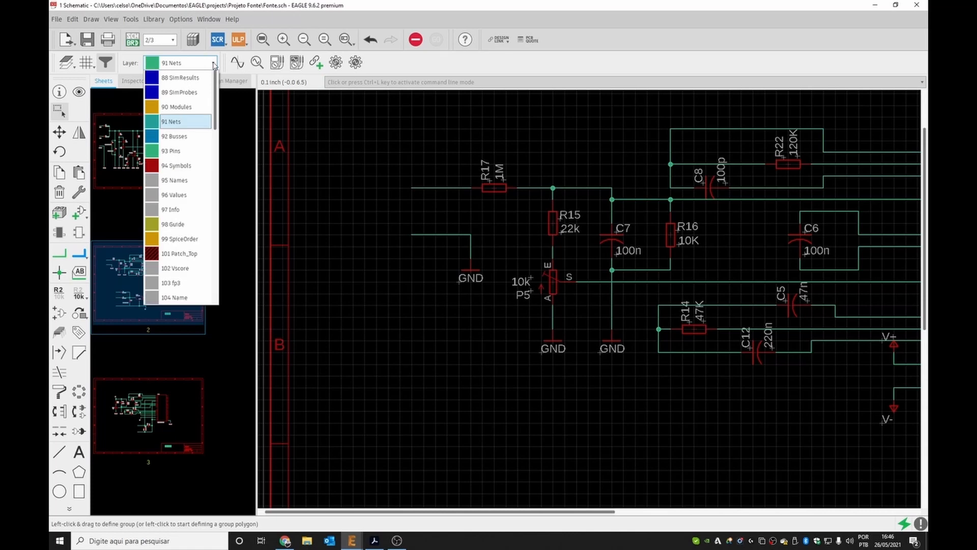
scroll(195, 125, down, 5)
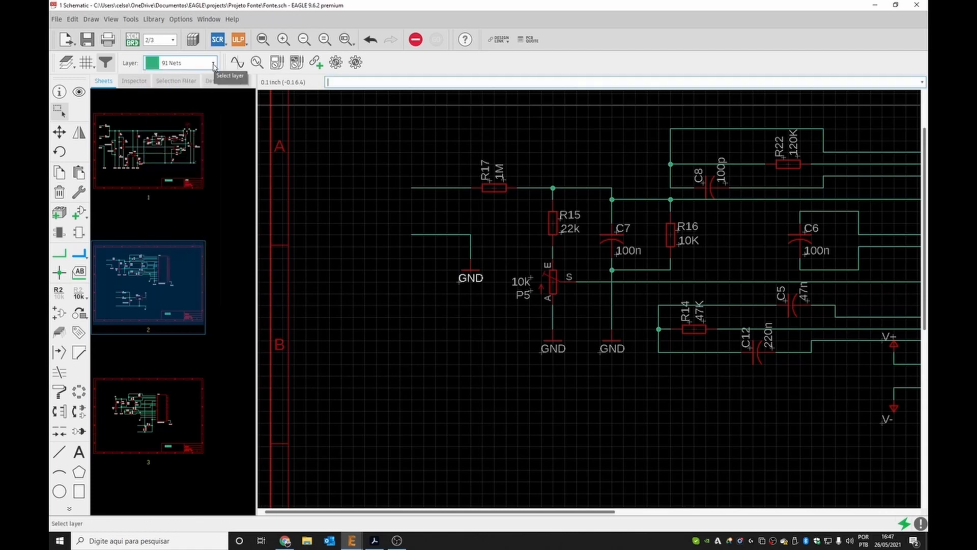
click(213, 65)
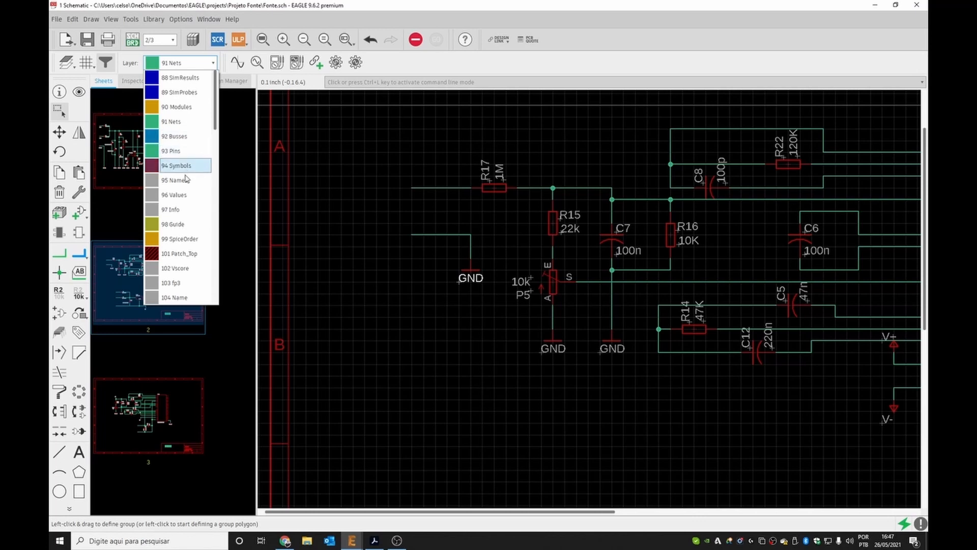
click(186, 195)
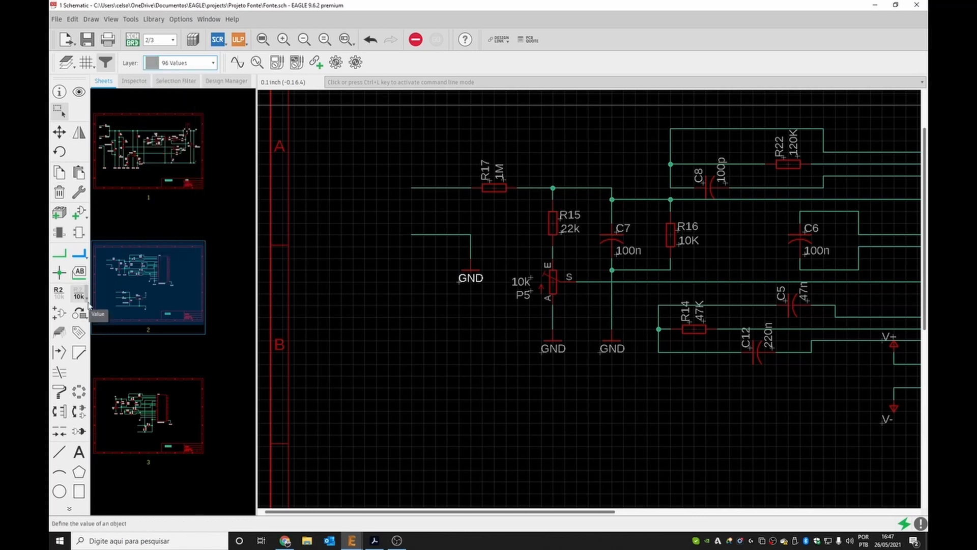
click(80, 452)
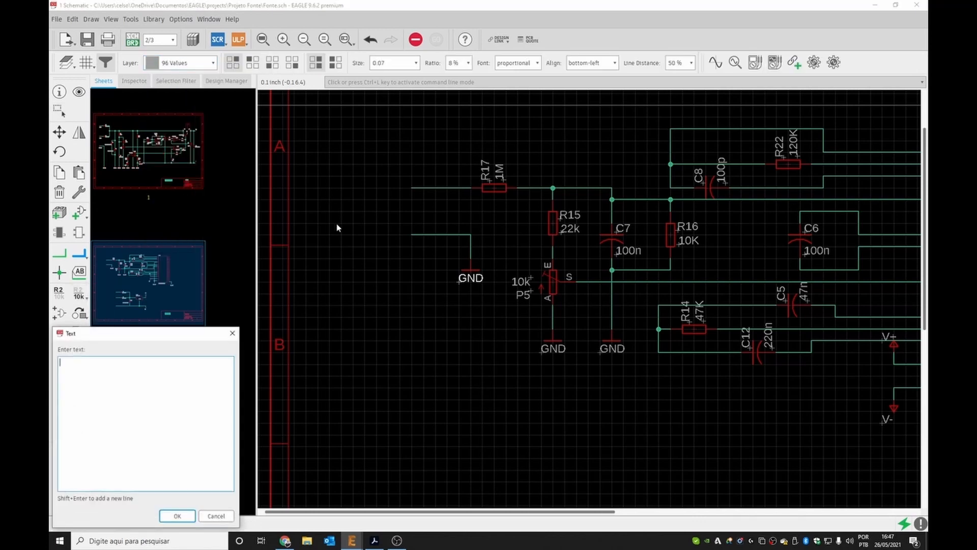
drag(135, 334, 340, 266)
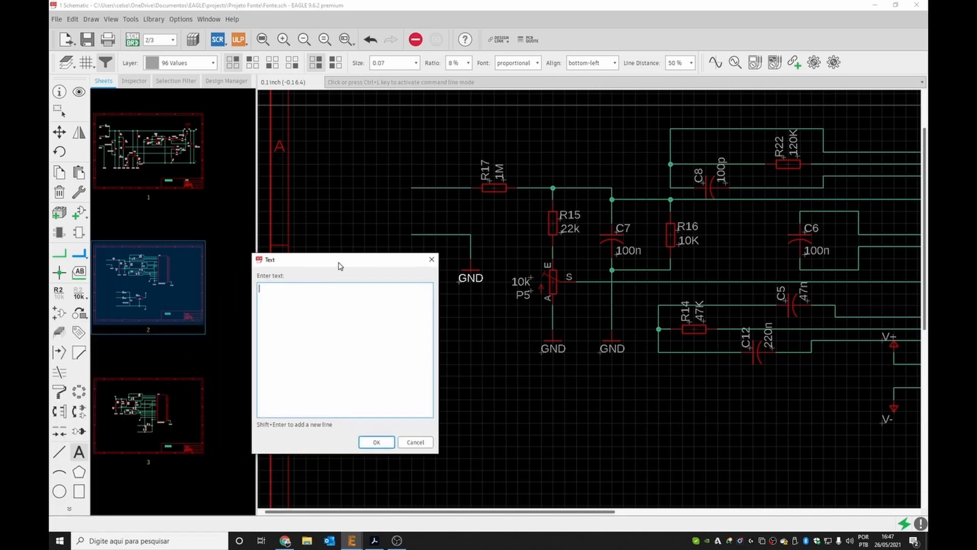
text(Voltage Input)
key(Return)
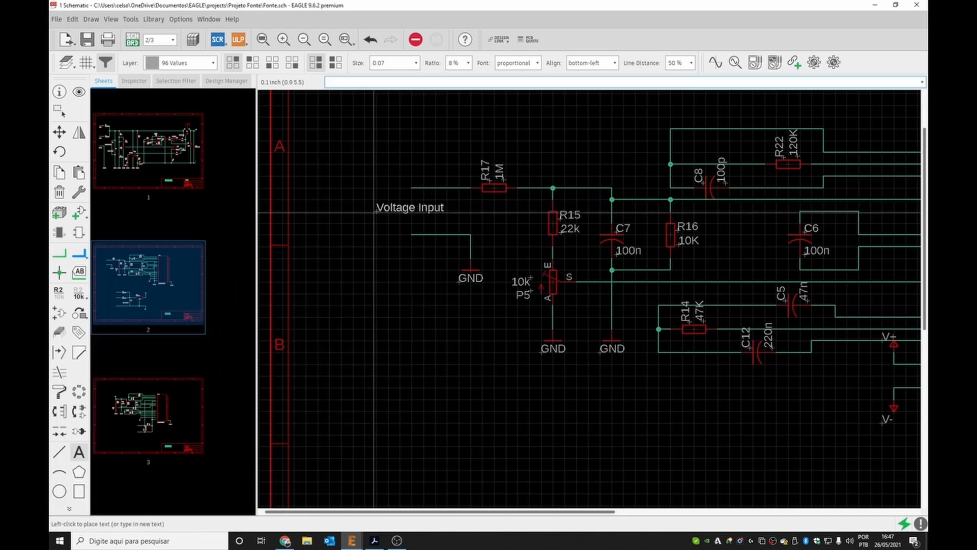
click(376, 210)
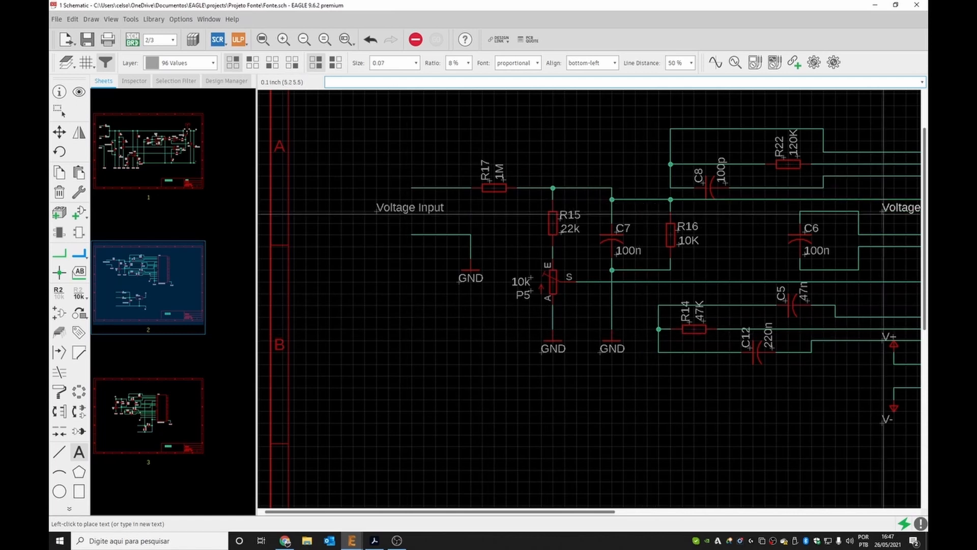
click(465, 298)
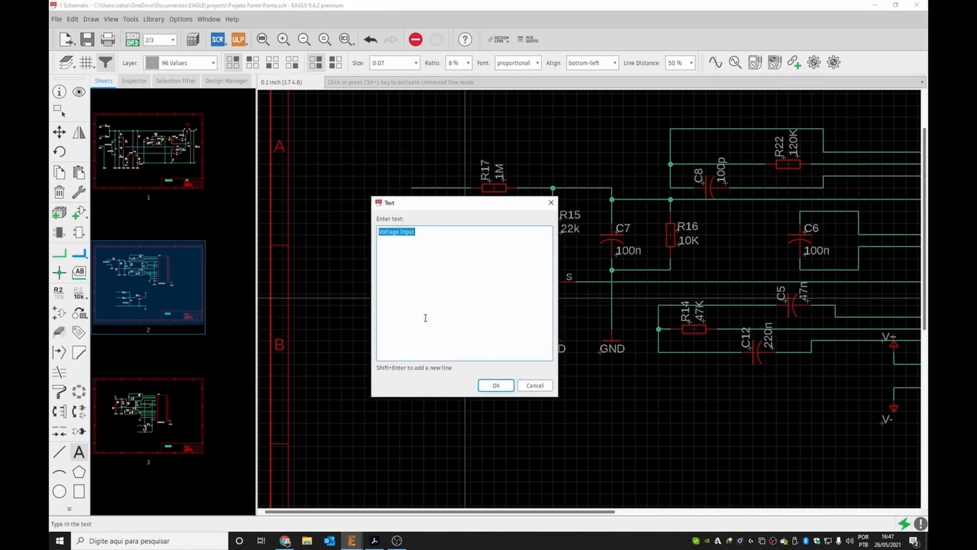
key(Escape)
key(Escape)
Open sheet 3 and place the text 'Current Input' left of R23 above the bottom input line.
click(167, 425)
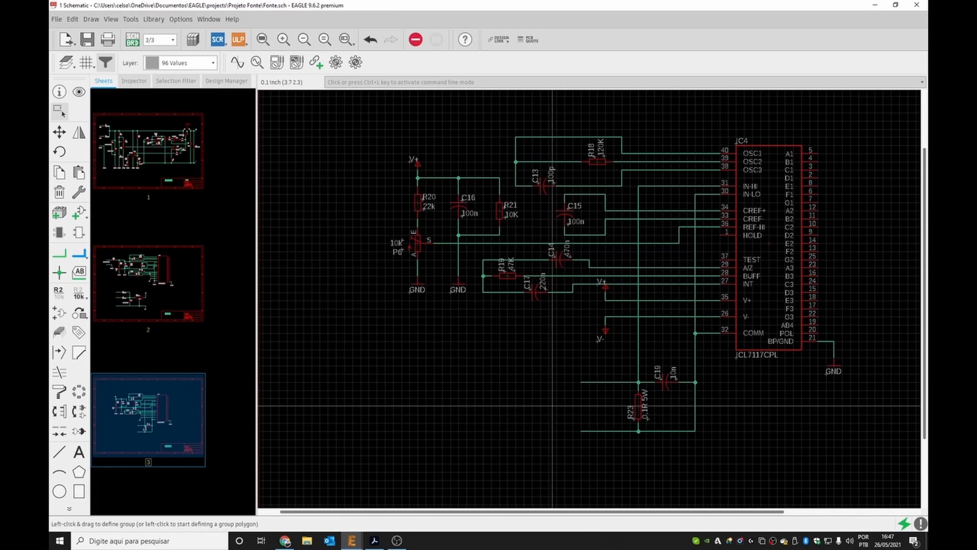
click(79, 451)
text(Current Input)
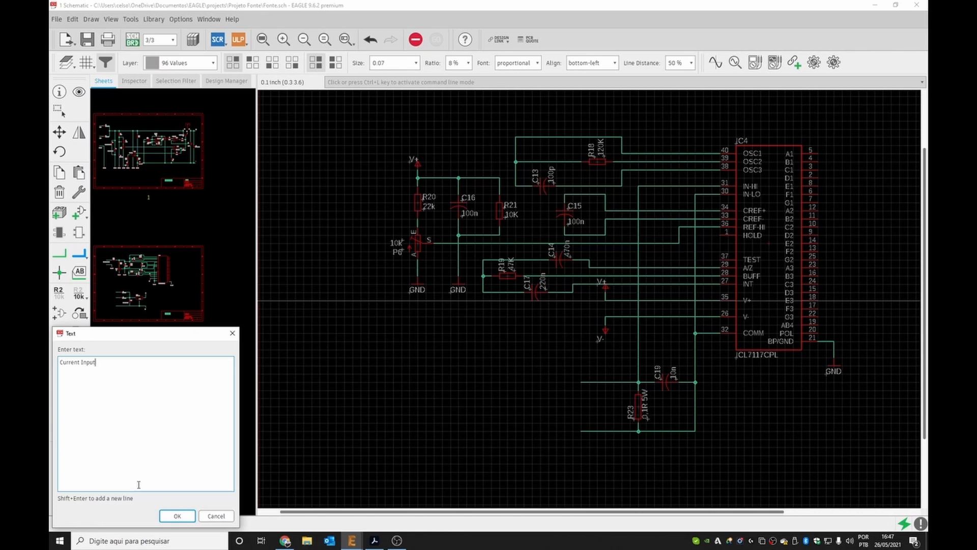
click(178, 516)
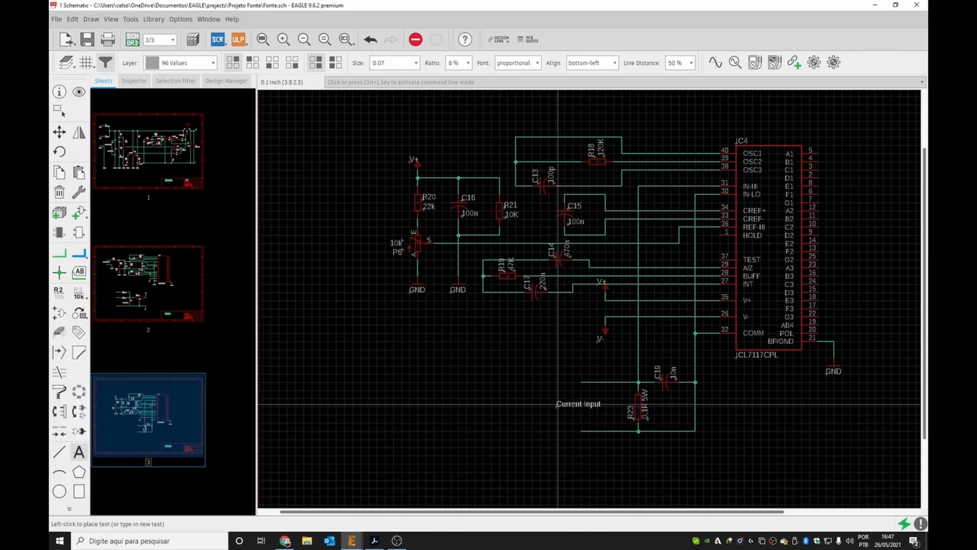
click(558, 407)
key(Escape)
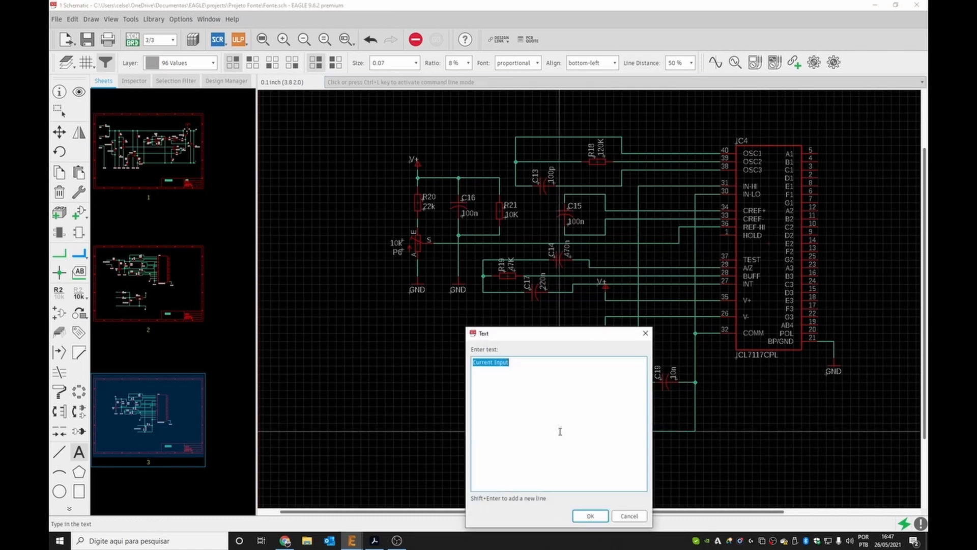
key(Escape)
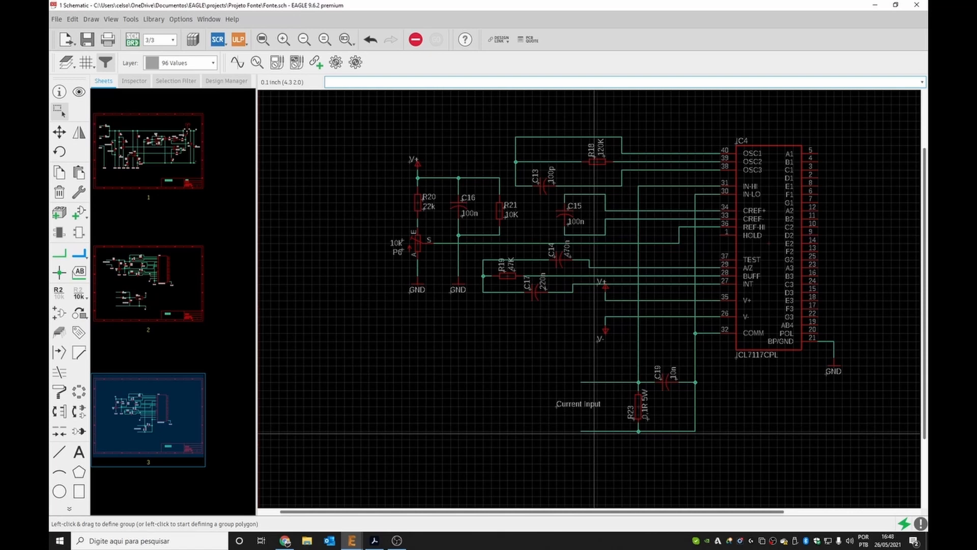
Paste a terminal onto sheet 3 at the left end of the input line beneath 'Current Input'.
click(201, 160)
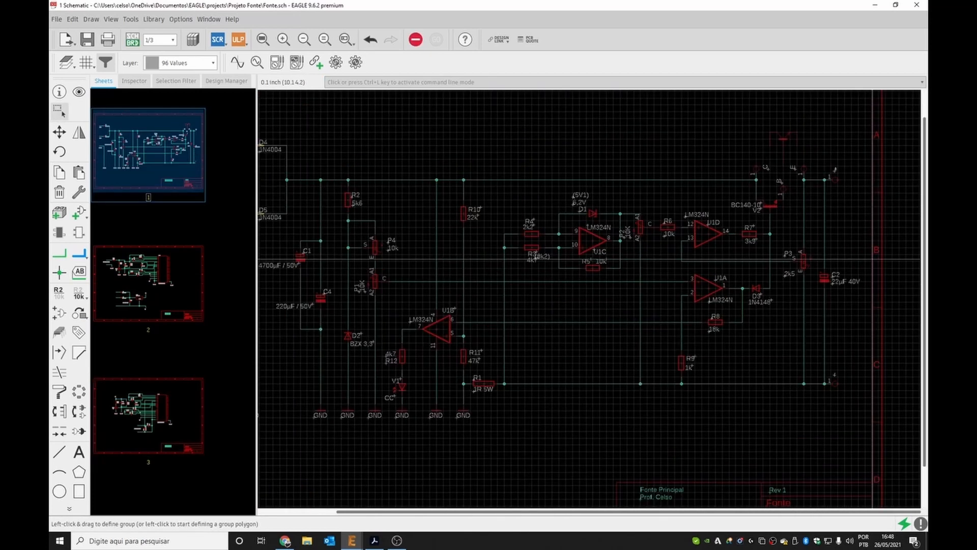
scroll(873, 259, up, 3)
scroll(868, 291, down, 1)
key(ctrl+z)
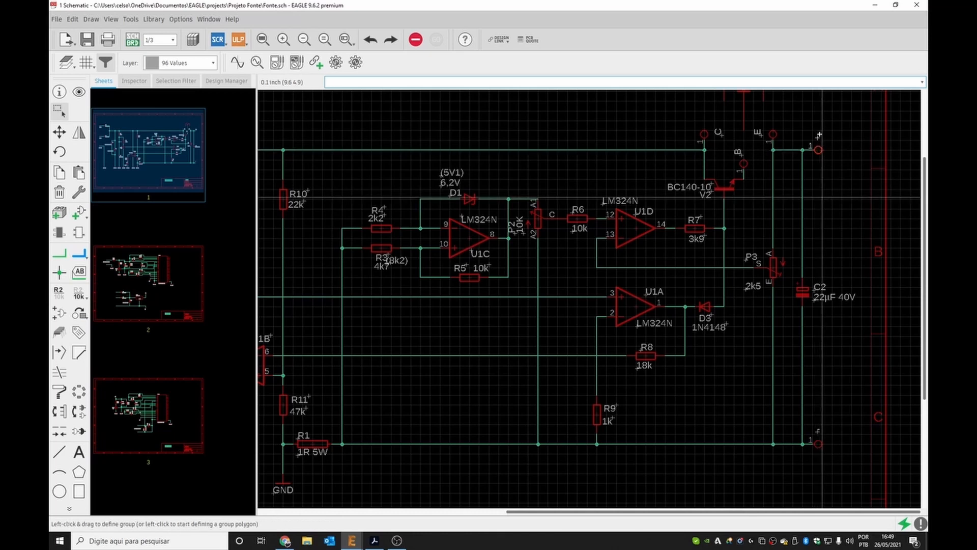
key(Delete)
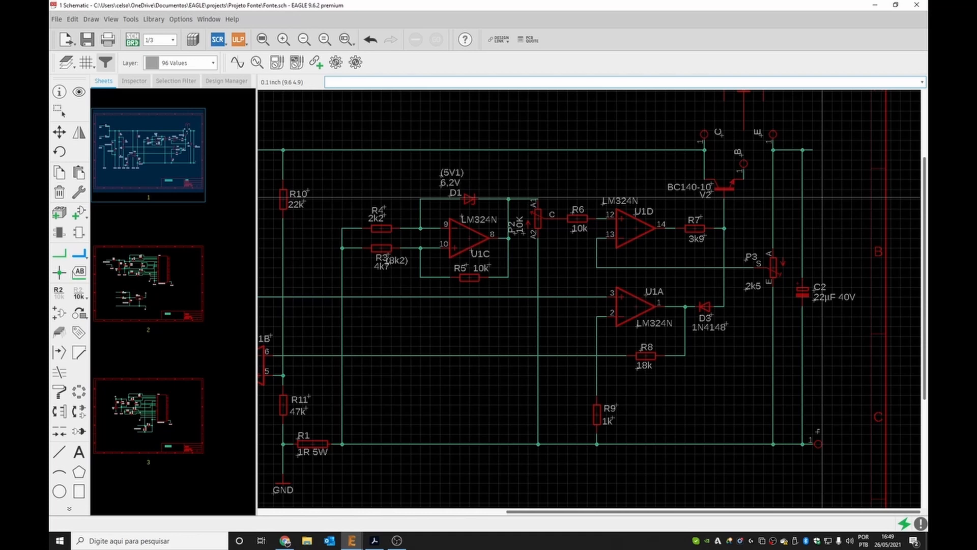
click(155, 427)
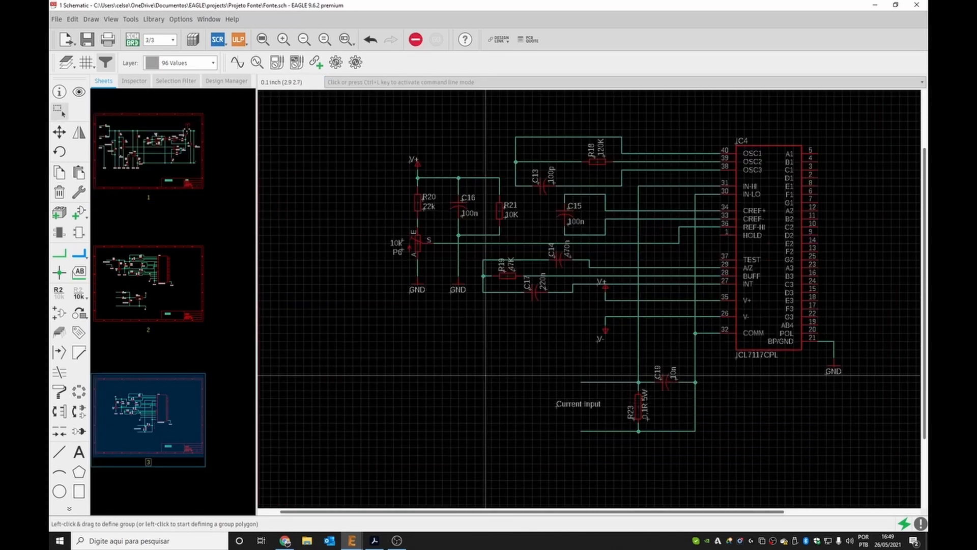
key(ctrl+v)
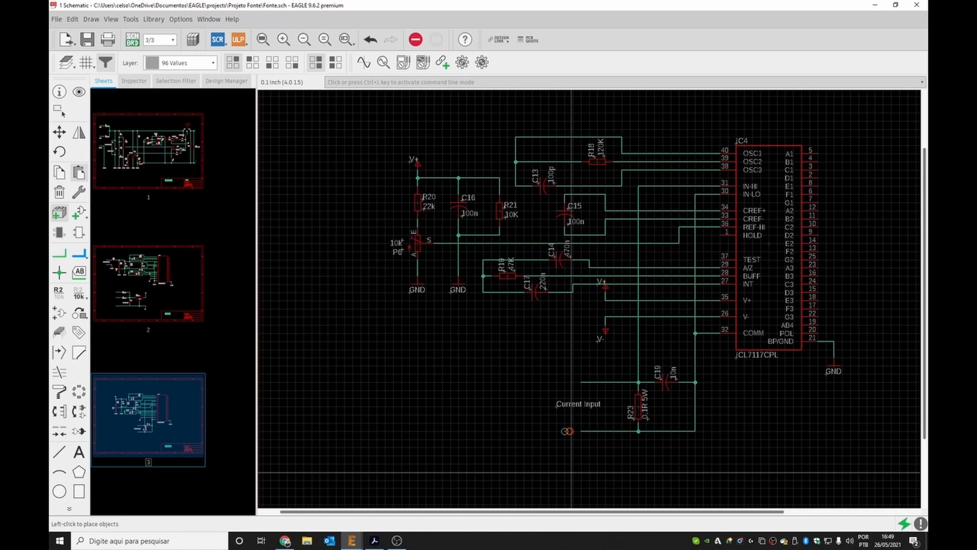
click(581, 468)
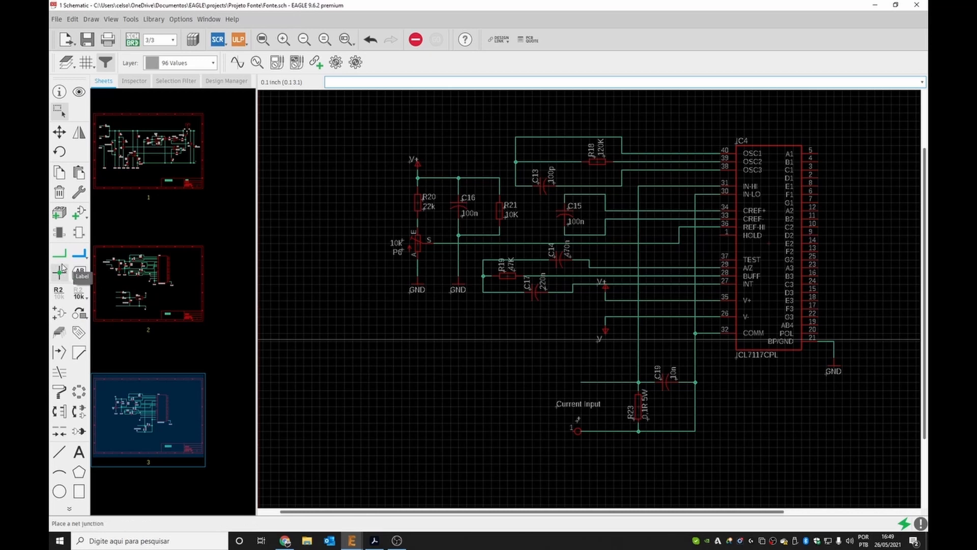
Rename the net leading to C19 on sheet 3 as OUTPUT and place its label above the line.
click(59, 292)
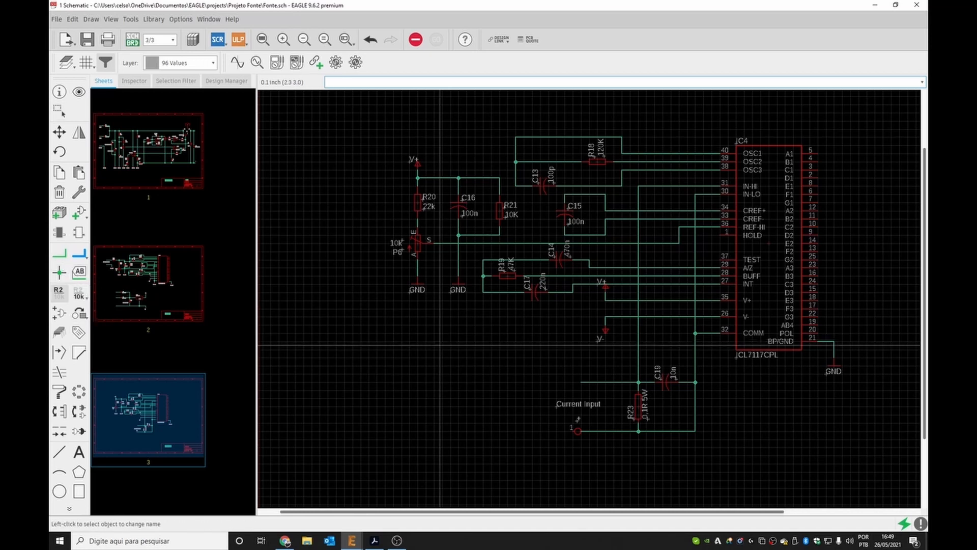
click(589, 383)
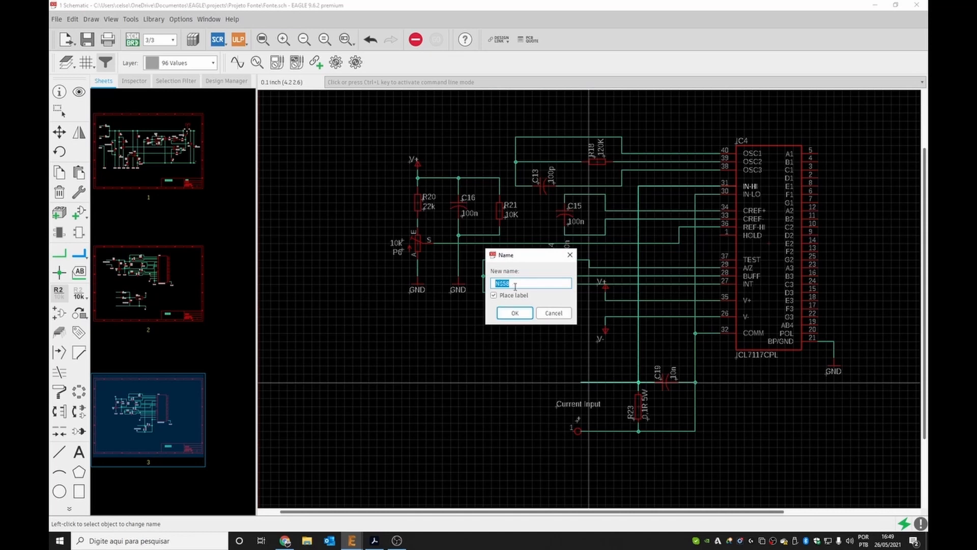
text(OUTPUT)
click(514, 313)
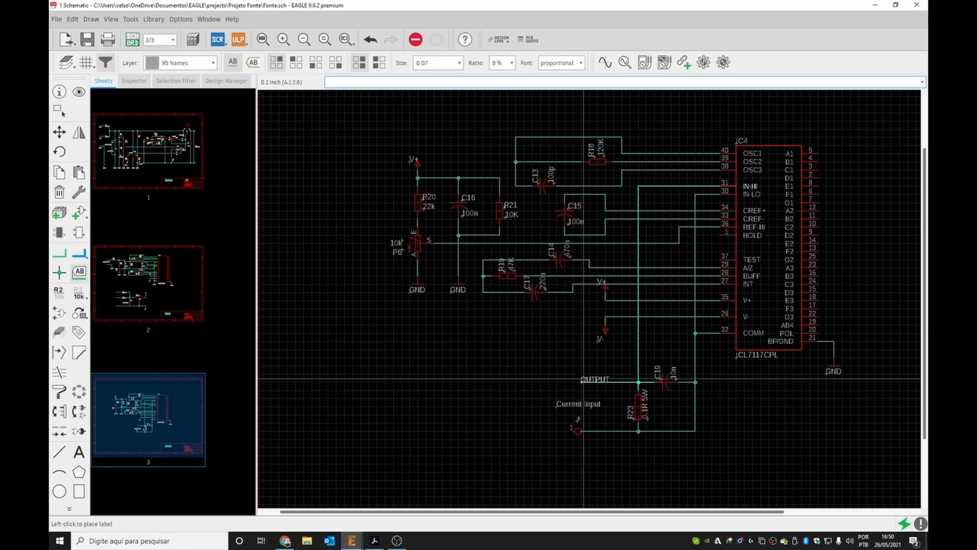
click(583, 381)
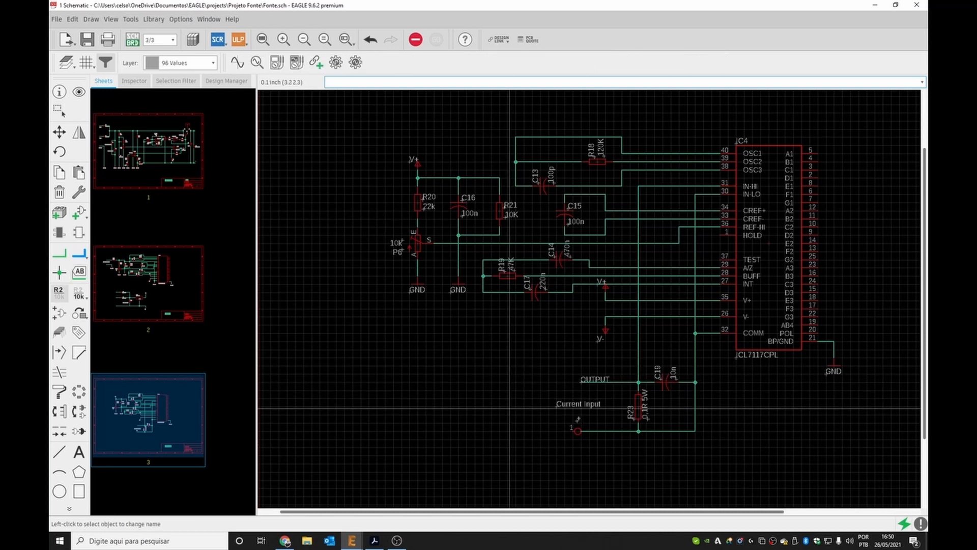
key(ctrl+z)
click(583, 382)
click(514, 313)
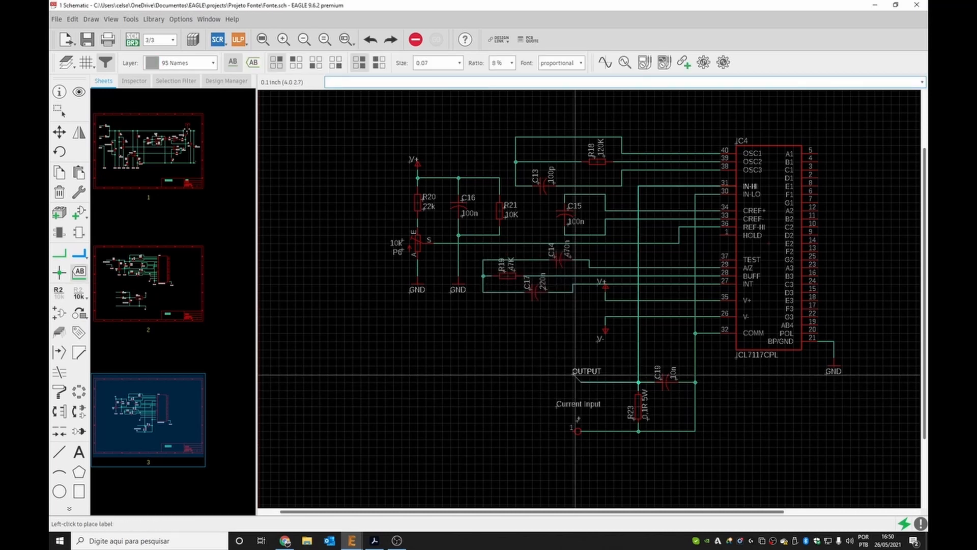
click(583, 382)
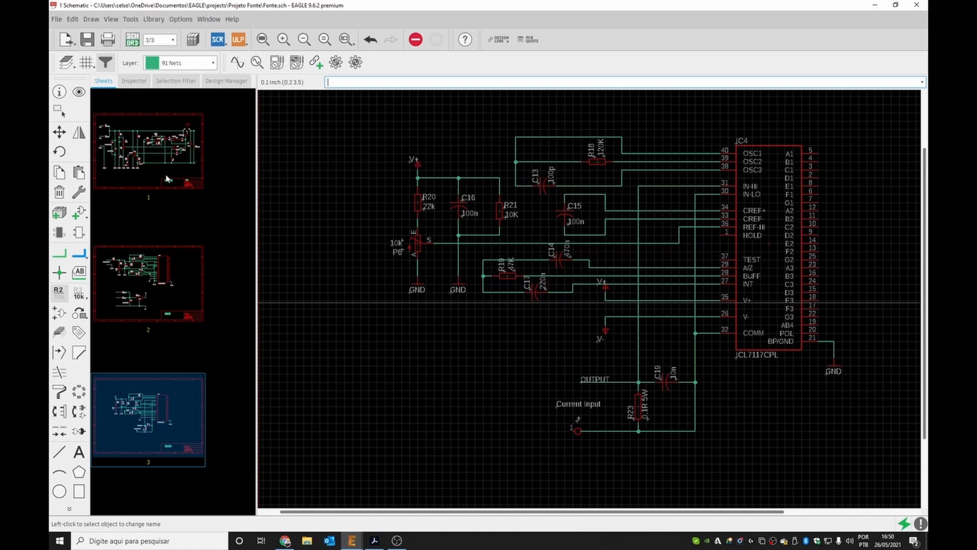
On sheet 1, rename the net above C2 to OUTPUT, connecting it with the OUTPUT net, and place its label.
click(163, 154)
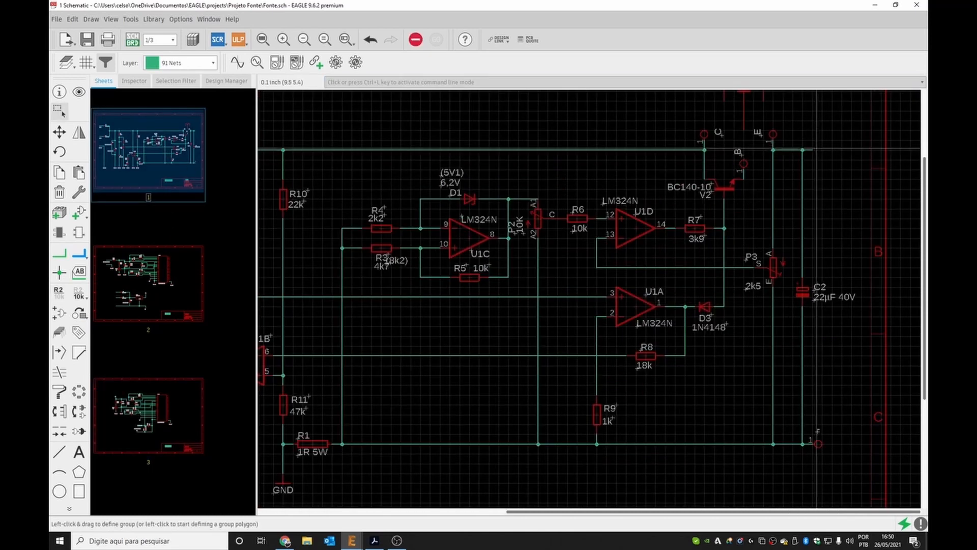
scroll(817, 149, down, 3)
scroll(712, 199, up, 5)
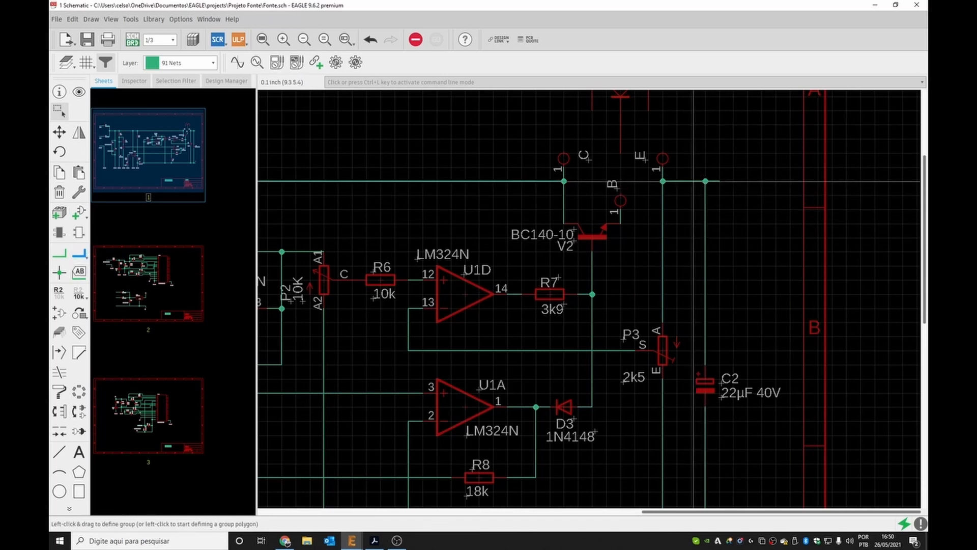
click(692, 181)
click(59, 293)
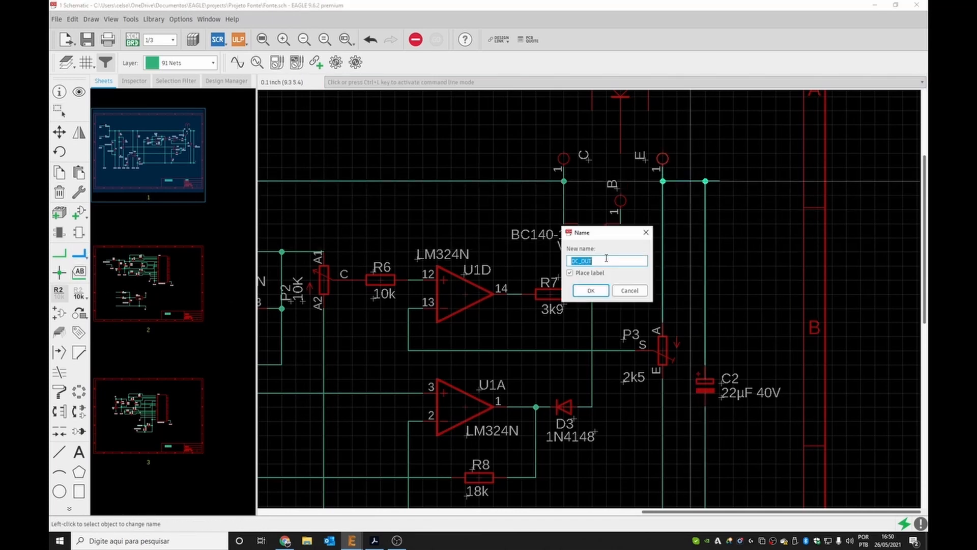
text(0)
text(UTPUT)
click(600, 290)
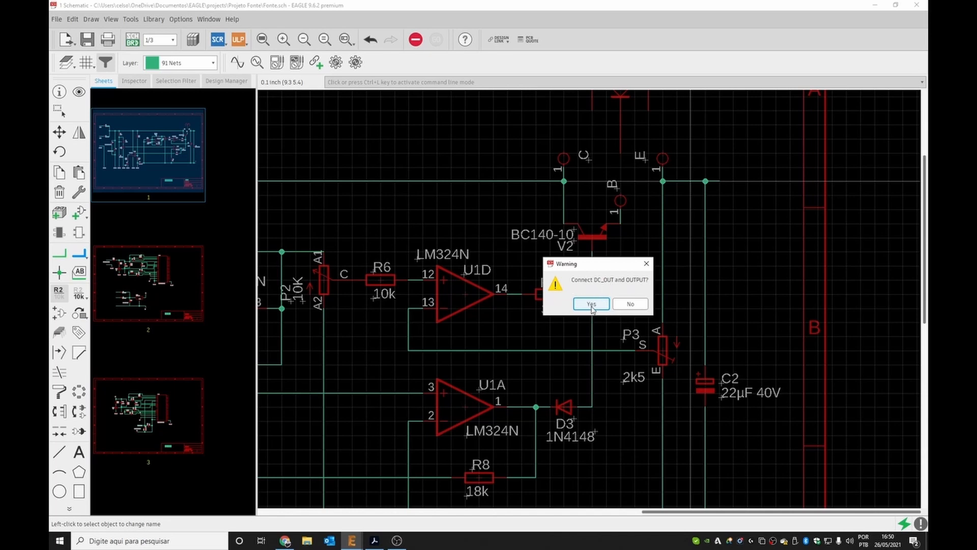
click(591, 304)
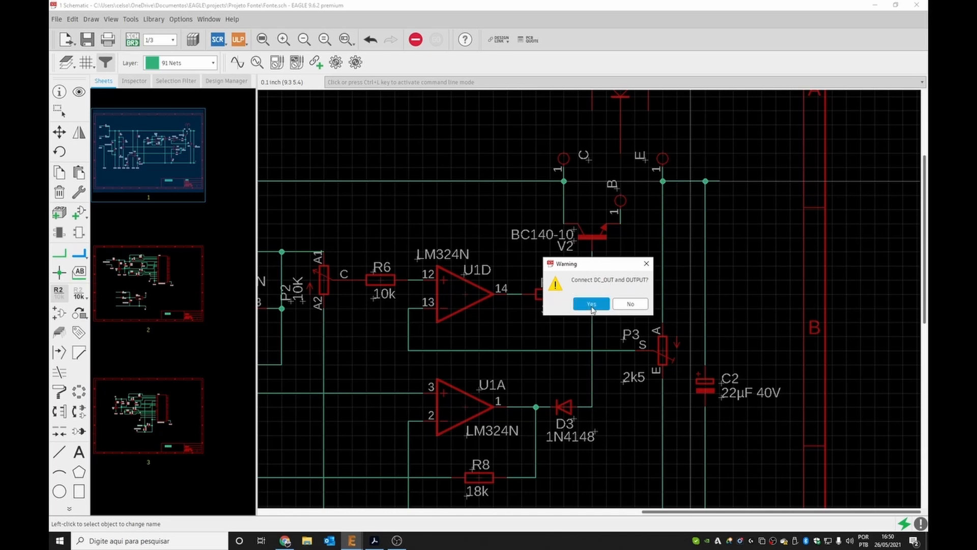
click(746, 207)
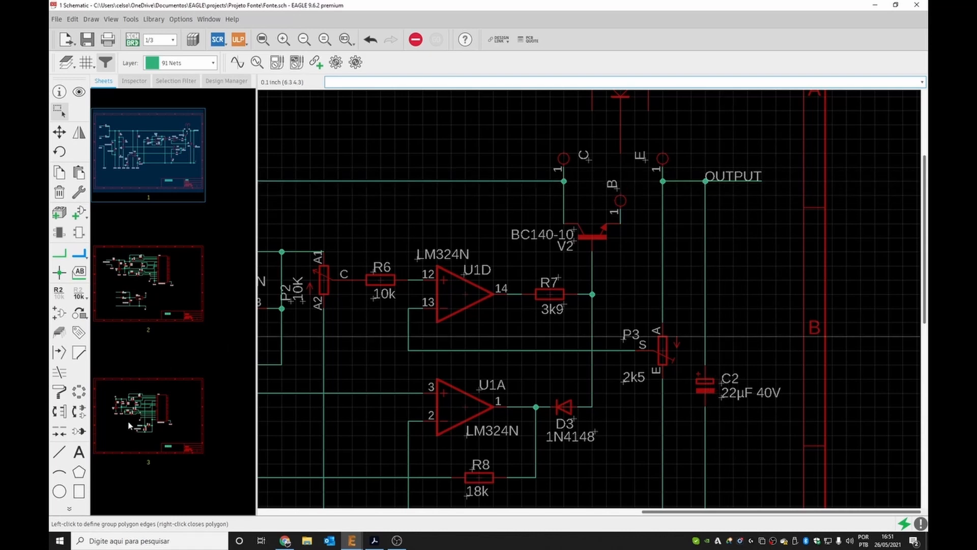
Return to sheet 3 and inspect the OUTPUT label and current input area.
click(146, 434)
scroll(598, 379, up, 3)
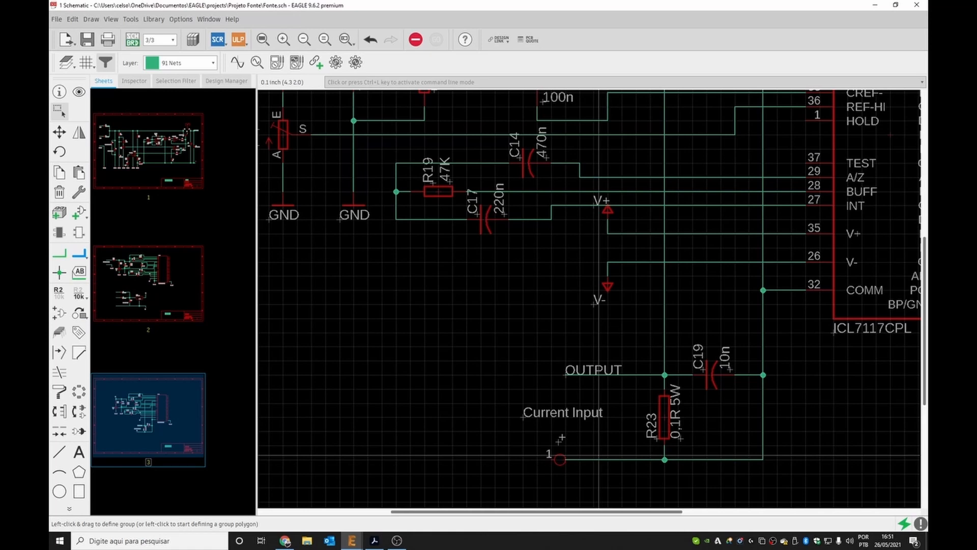
scroll(598, 454, down, 3)
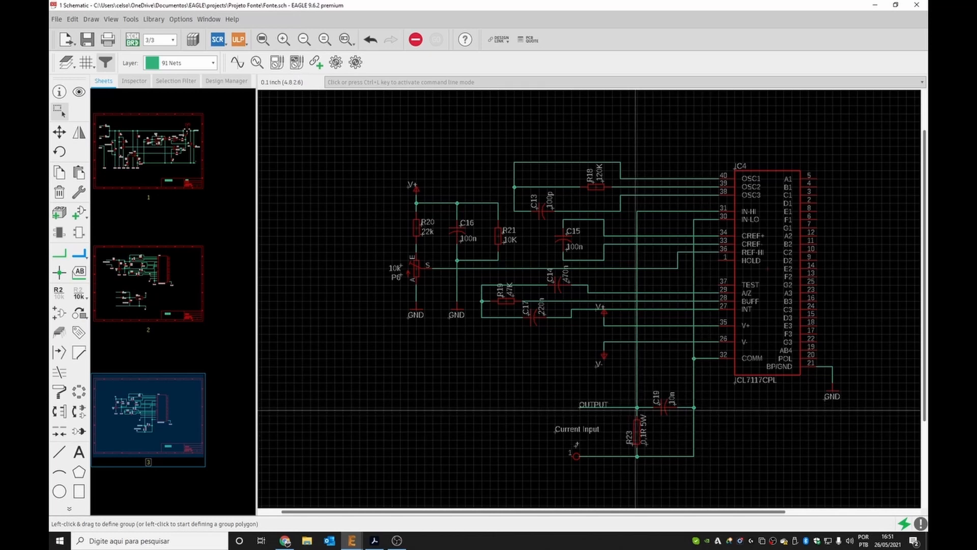
scroll(636, 457, up, 3)
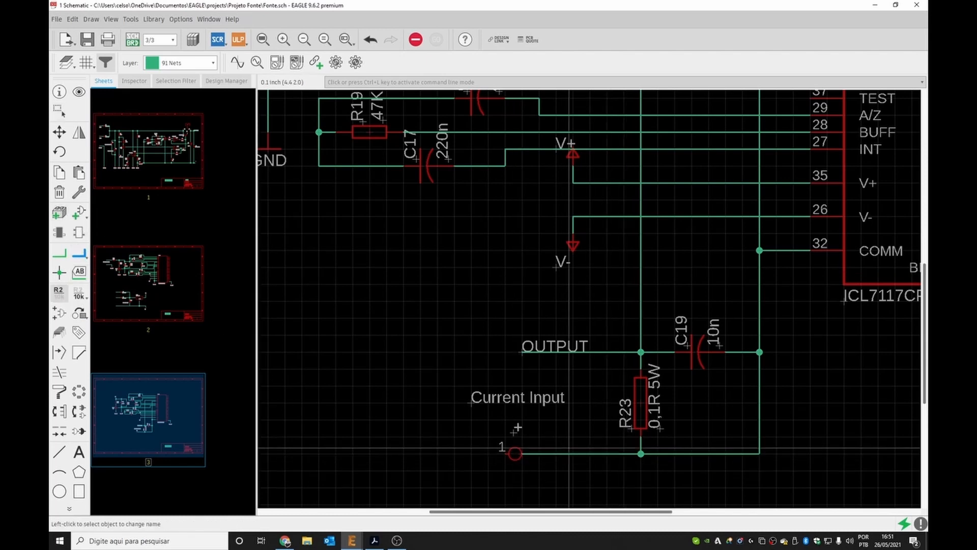
Rename the net running from the current input terminal to R23 as DC_OUT and place its label on the line.
click(561, 454)
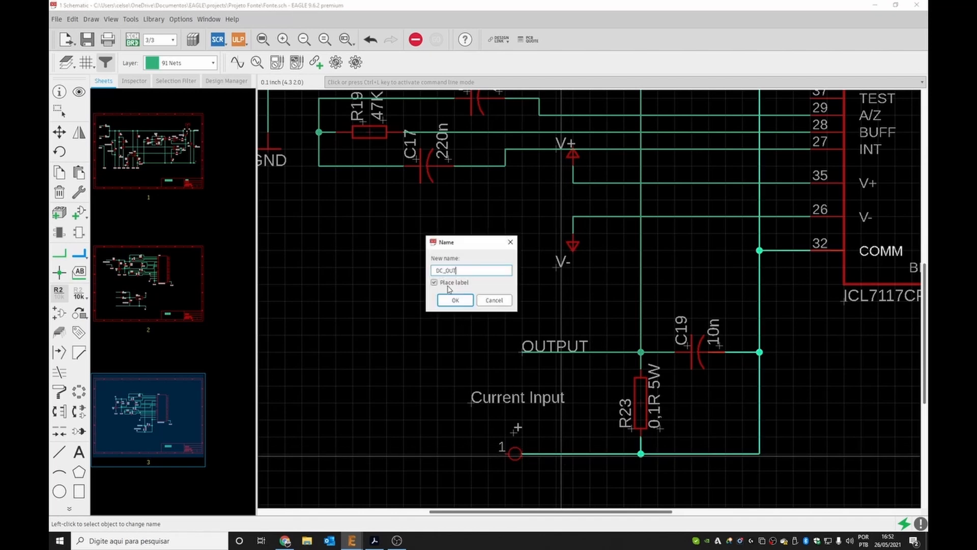
text(DC_OUT)
click(445, 300)
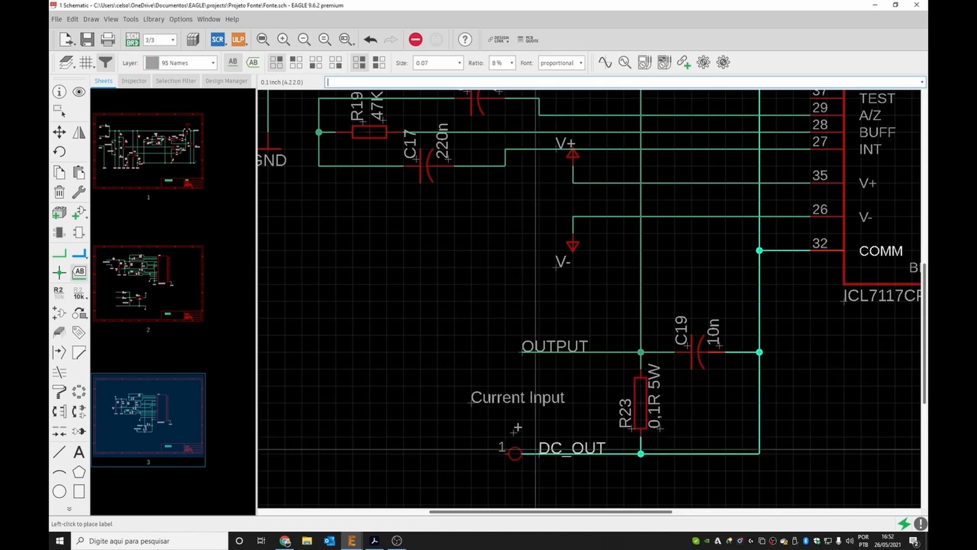
click(535, 450)
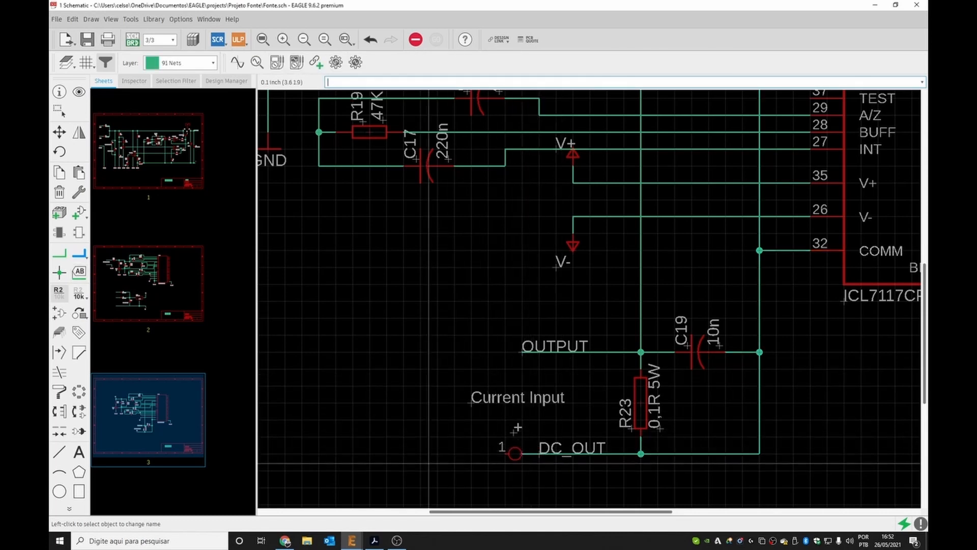
On sheet 1, place the AC1 net label beside the AC1 terminal and confirm the net name at the AC2 terminal.
scroll(394, 317, down, 2)
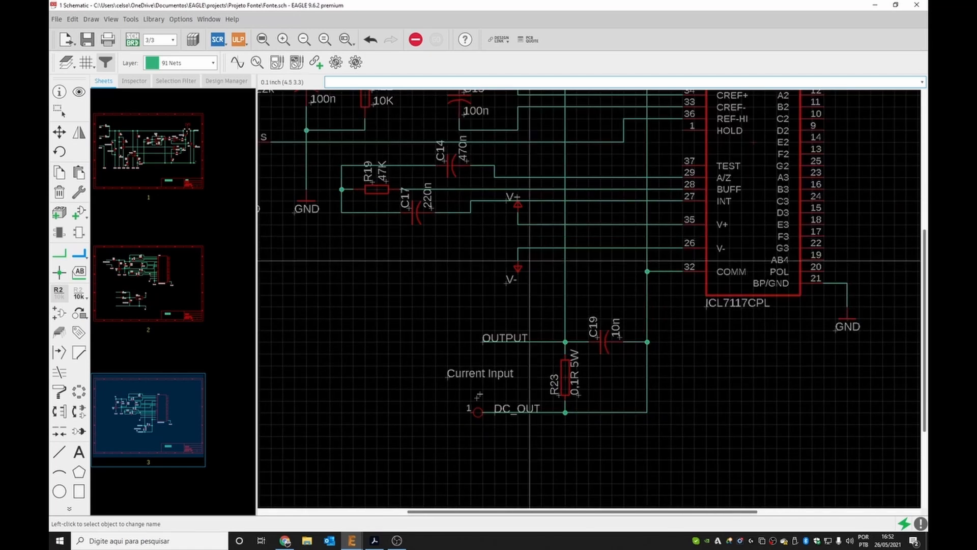
click(173, 148)
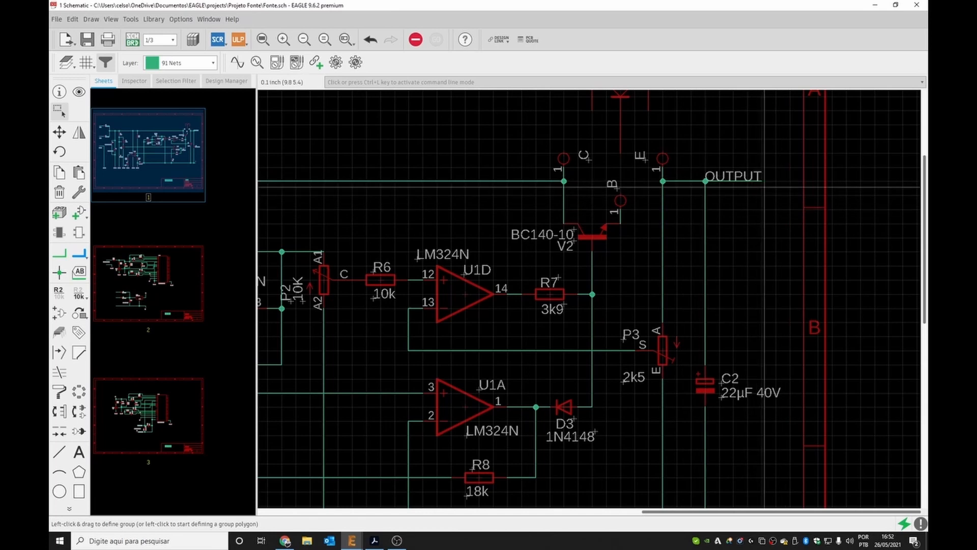
scroll(765, 186, down, 5)
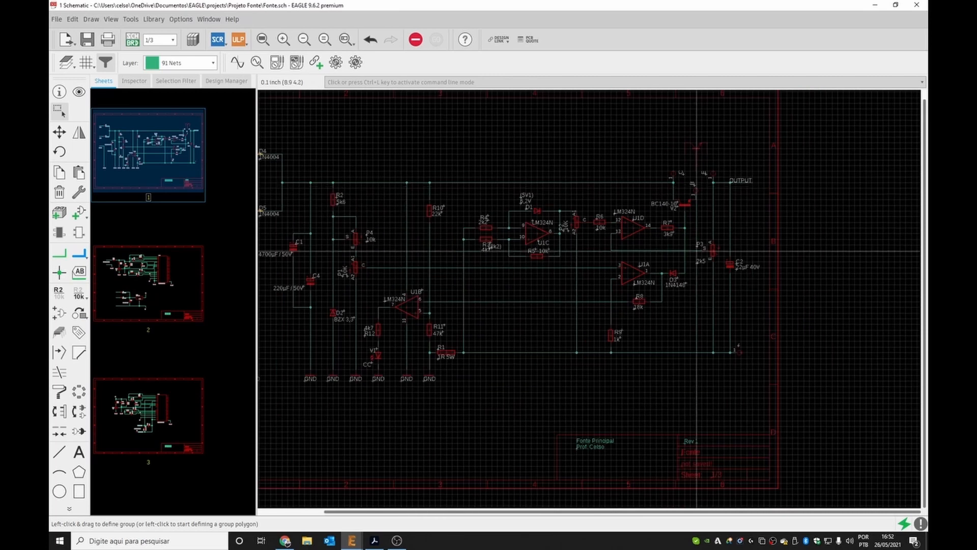
scroll(697, 250, down, 1)
scroll(356, 229, up, 3)
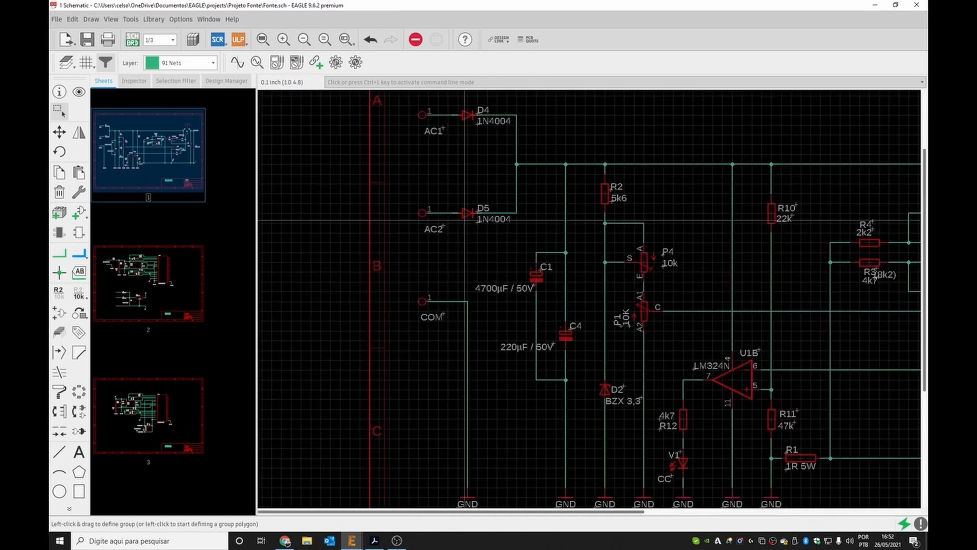
key(ctrl+l)
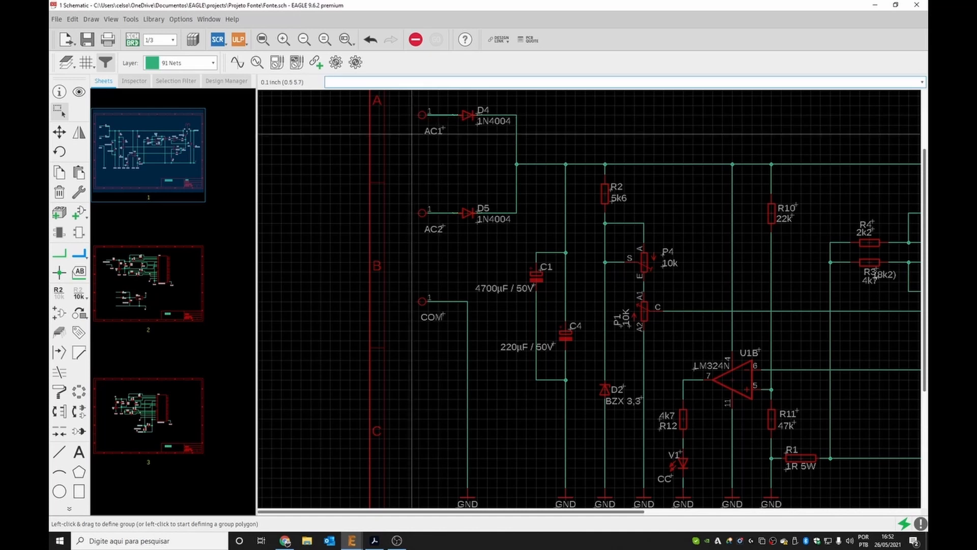
click(59, 293)
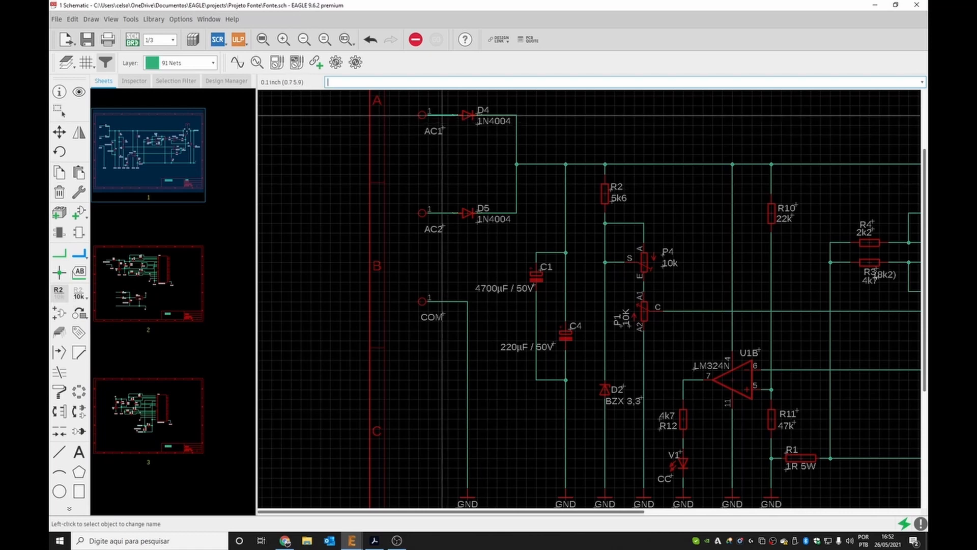
click(443, 117)
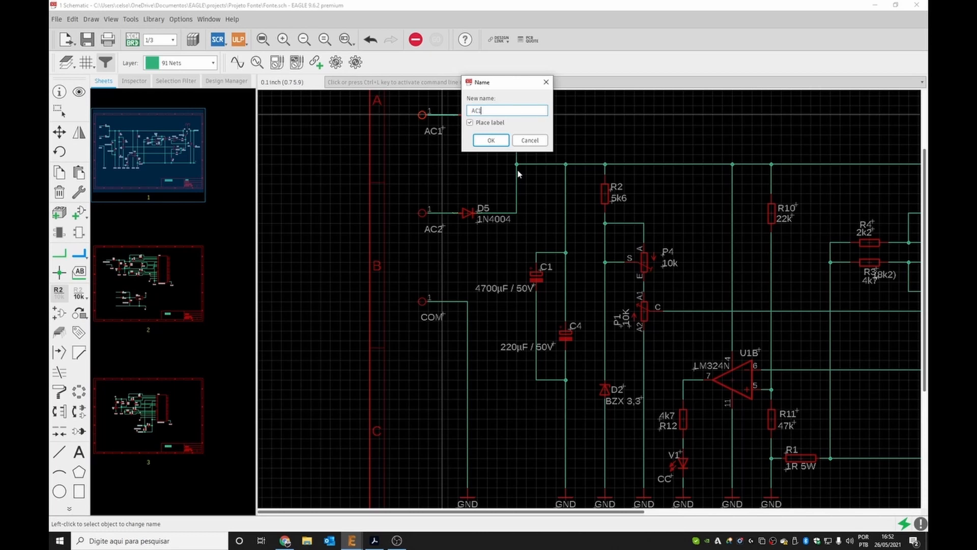
click(490, 141)
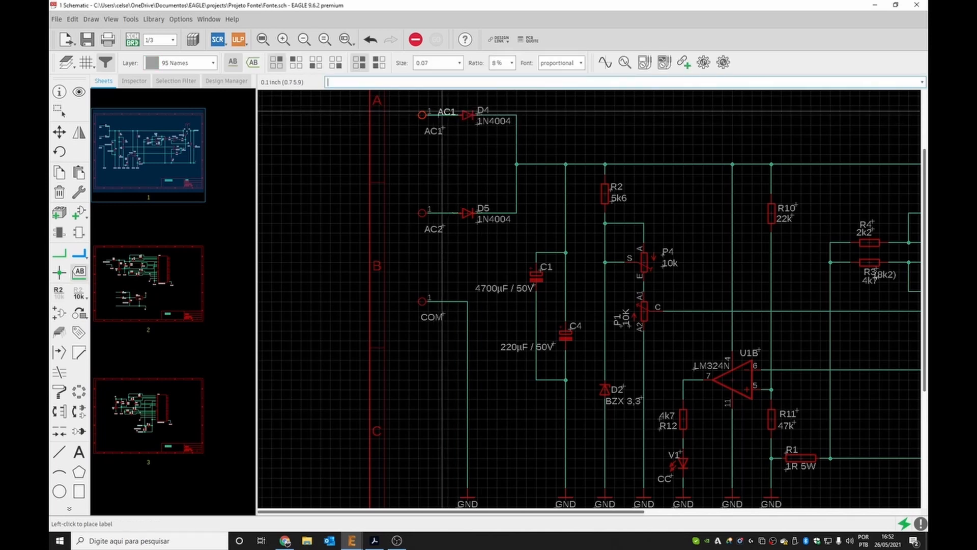
click(442, 110)
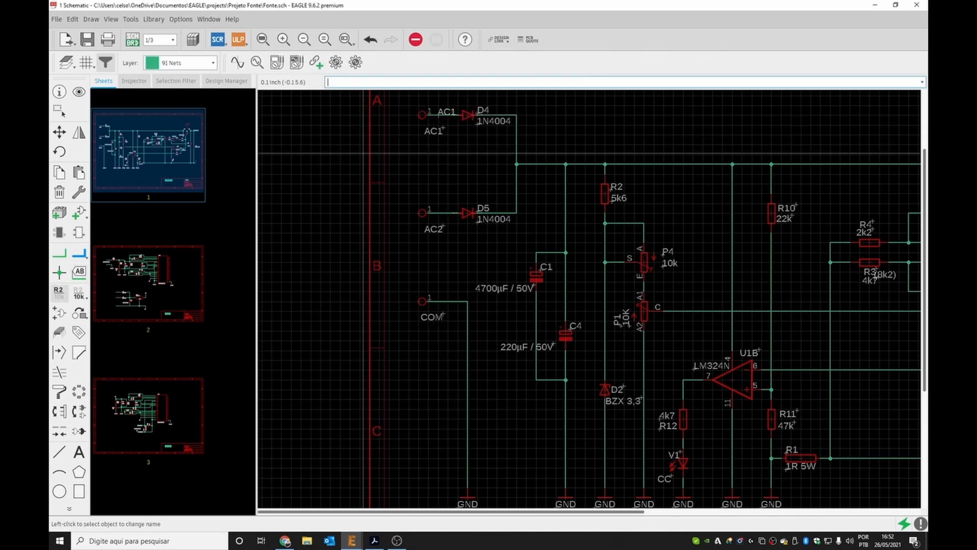
click(441, 213)
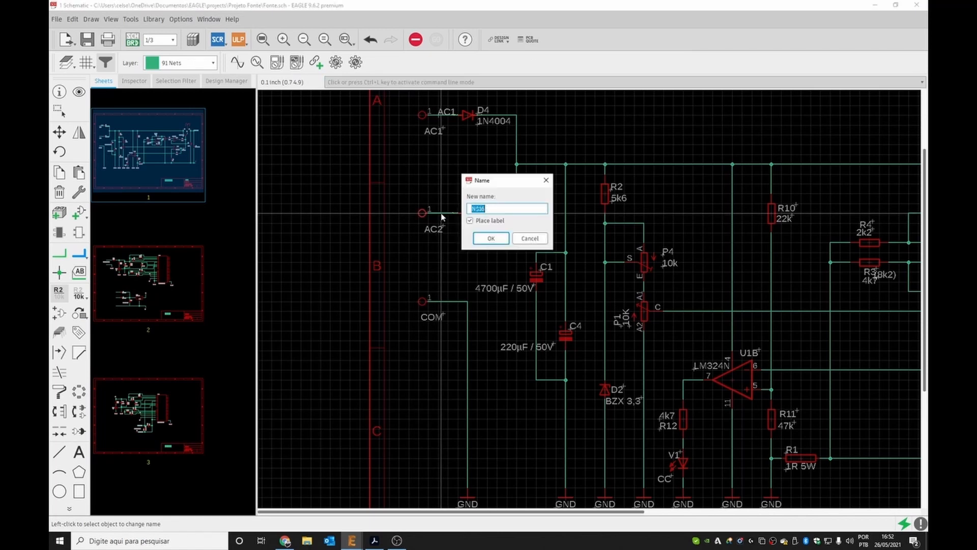
click(489, 239)
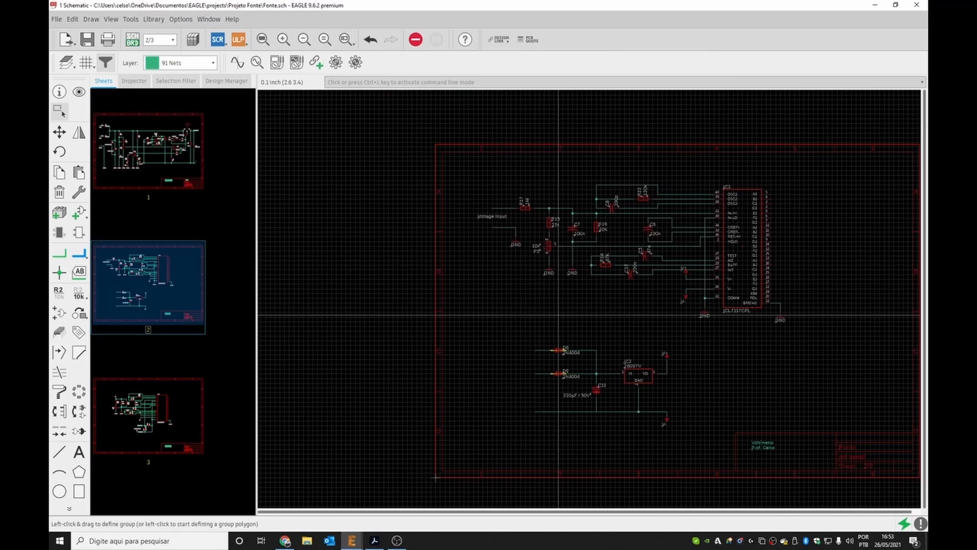
Open the Add dialog on sheet 2 and browse the part libraries for a connector.
scroll(673, 286, up, 1)
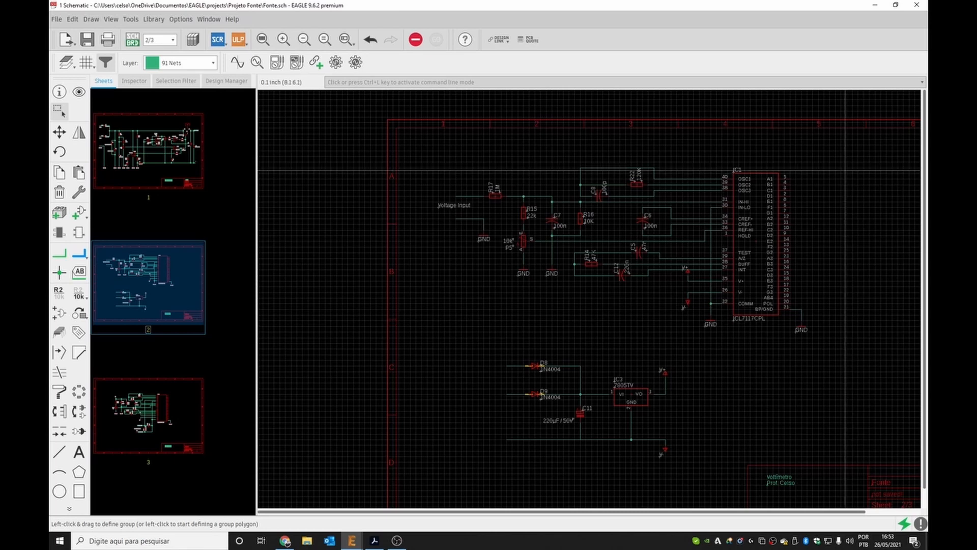
scroll(787, 261, down, 5)
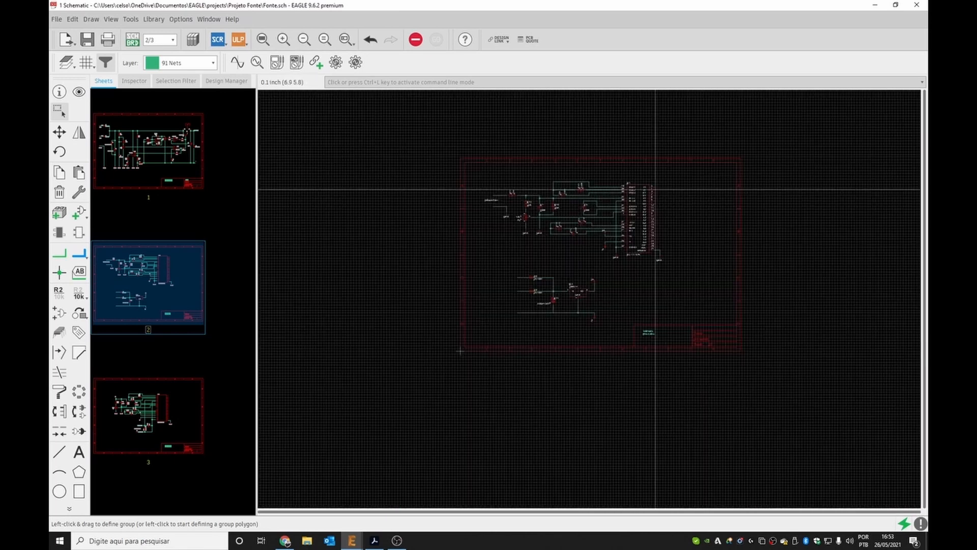
scroll(645, 255, up, 5)
scroll(645, 254, up, 1)
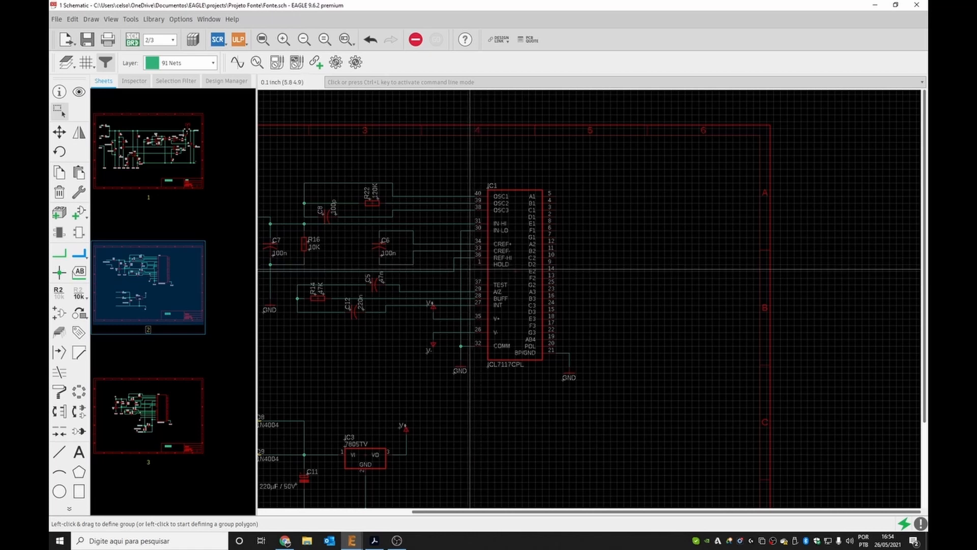
click(80, 213)
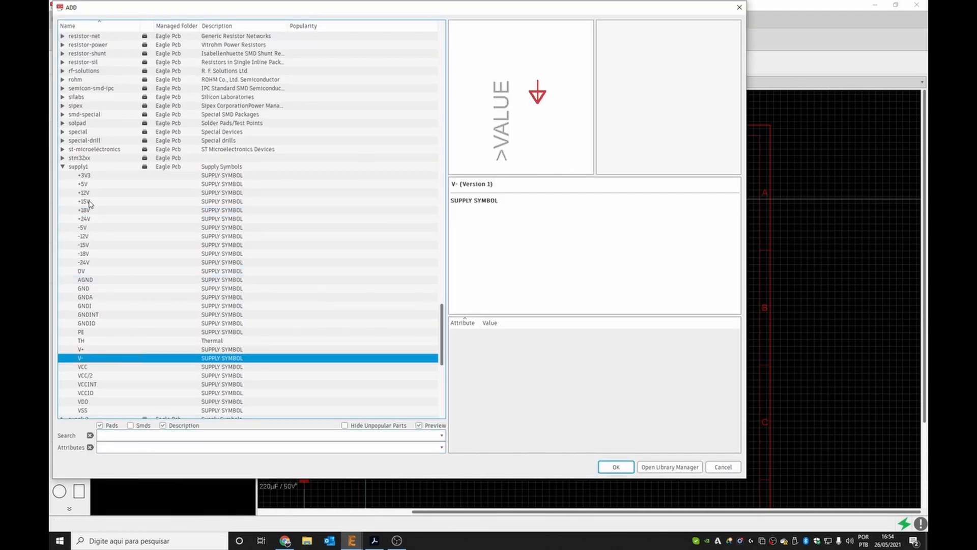
click(63, 167)
scroll(76, 183, up, 7)
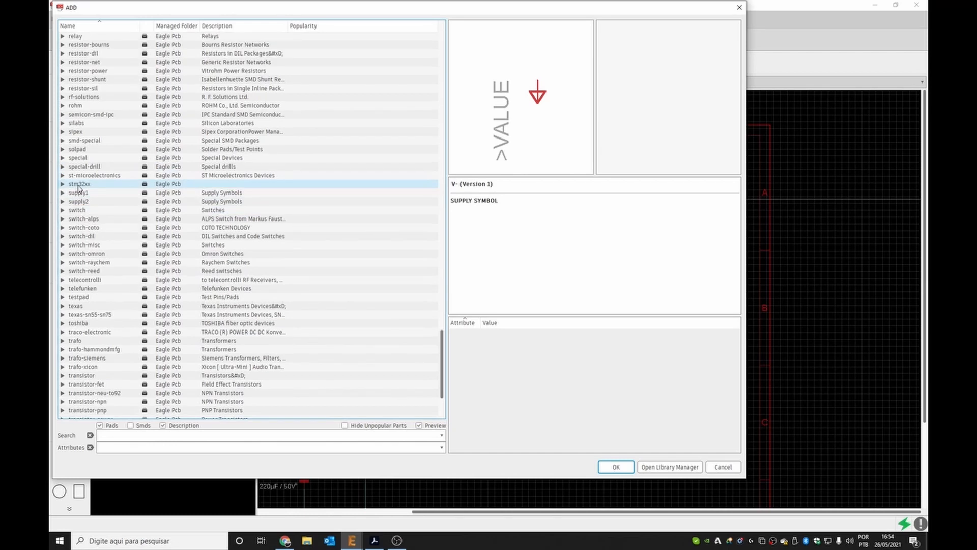
scroll(79, 188, up, 20)
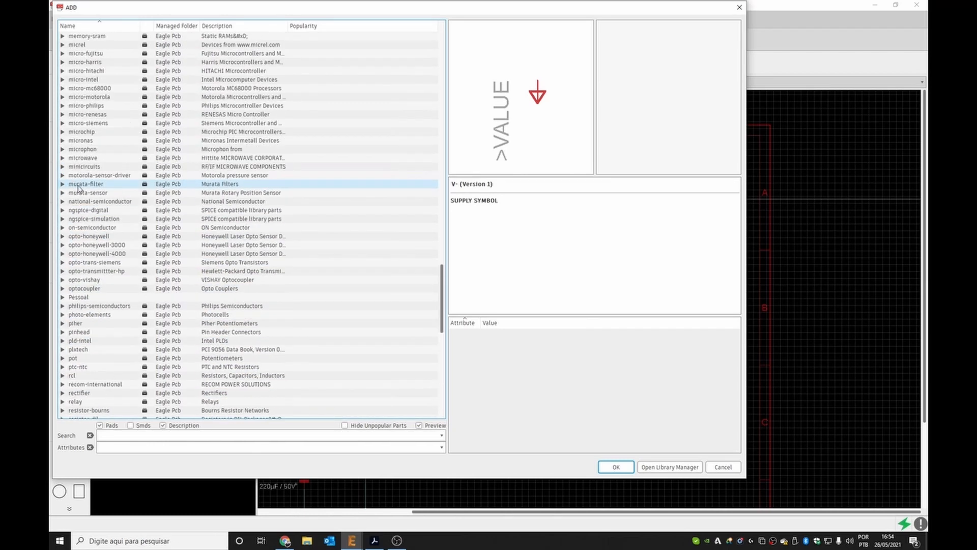
scroll(79, 189, up, 6)
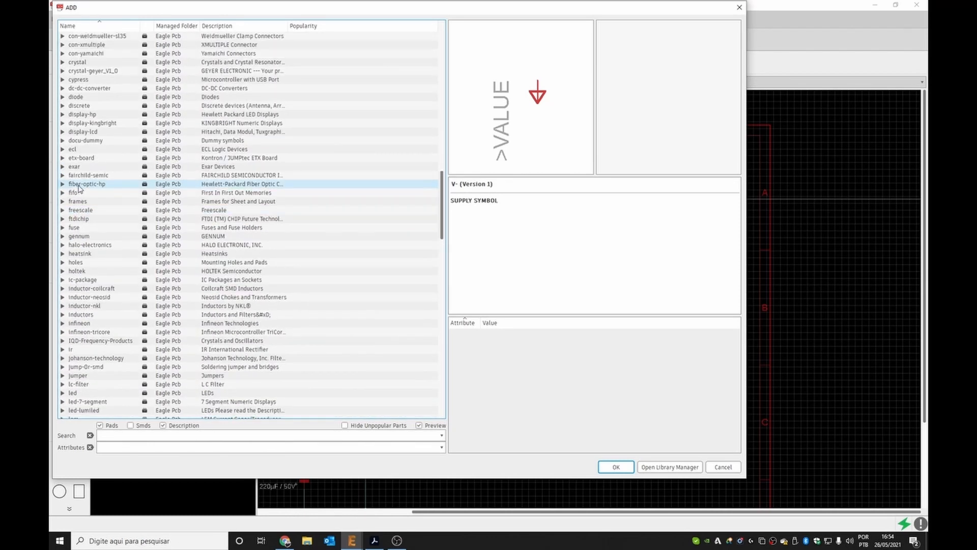
scroll(78, 188, up, 15)
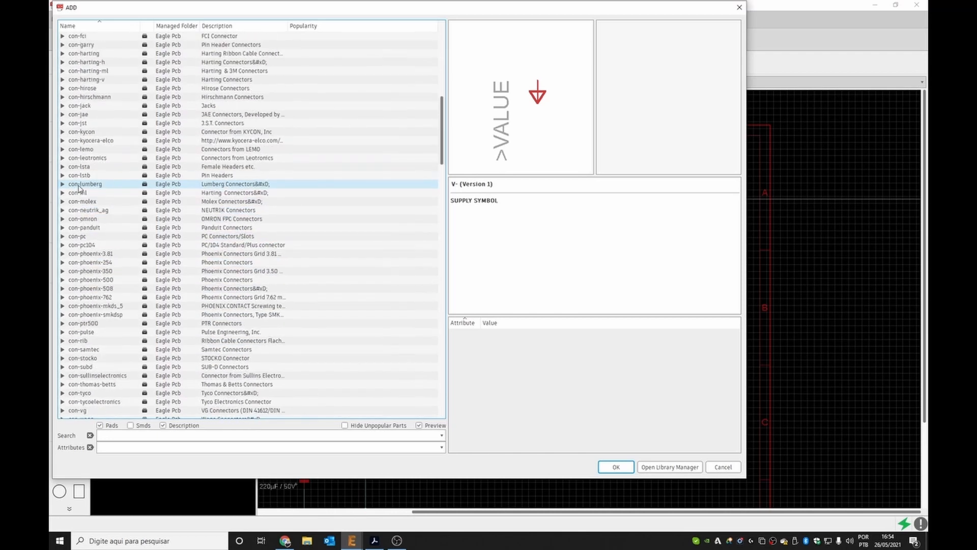
scroll(79, 188, up, 2)
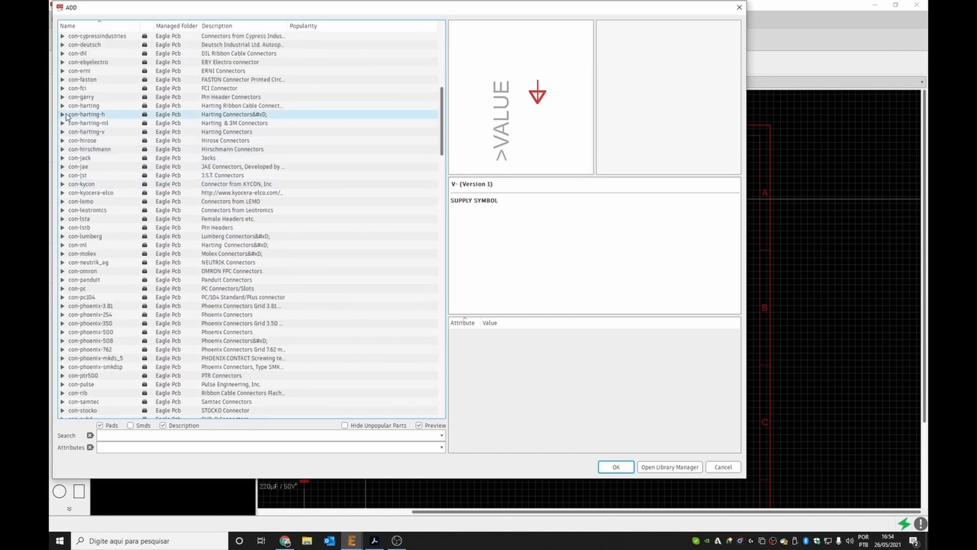
scroll(66, 116, up, 1)
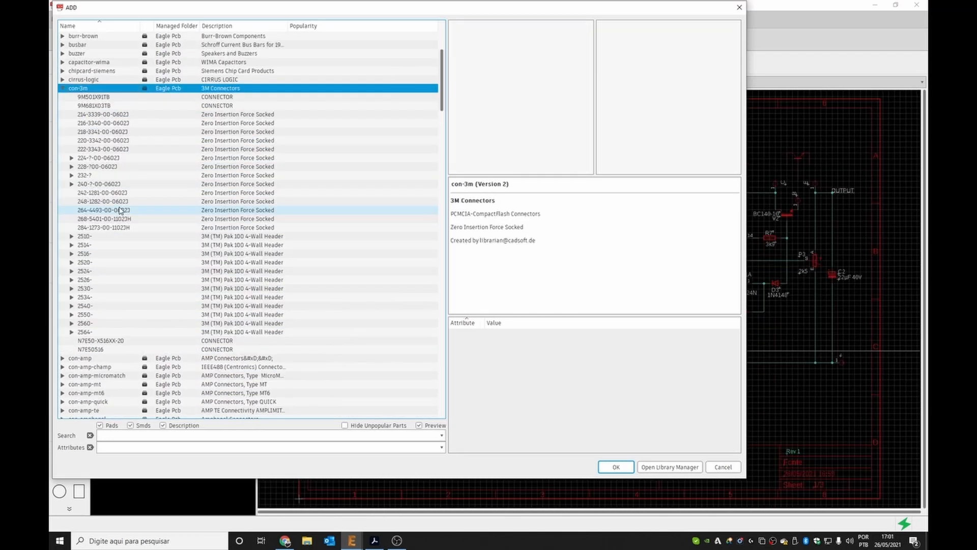
scroll(121, 210, down, 1)
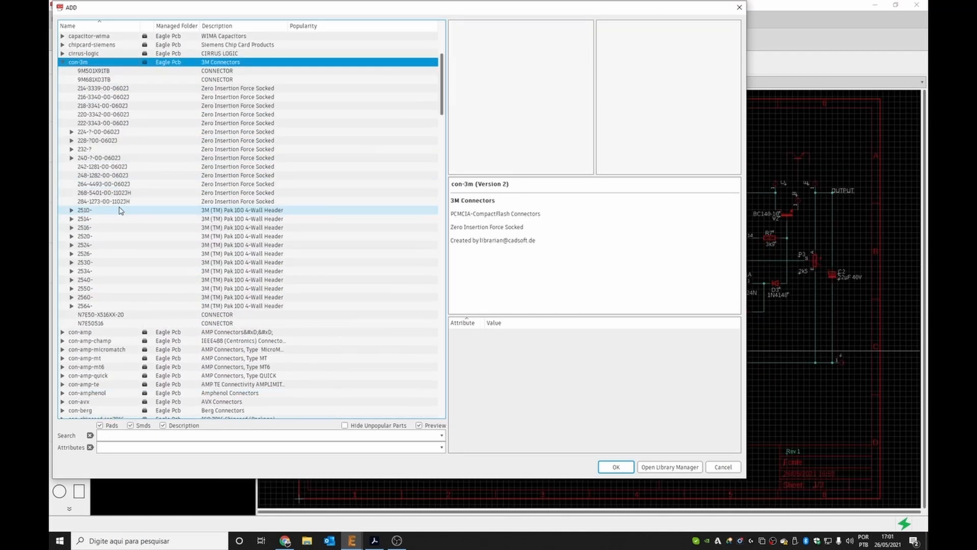
Choose the 2510- 3M Pak 100 4-wall header (PAK100/2500-10) from the con-3m library.
click(72, 210)
click(89, 228)
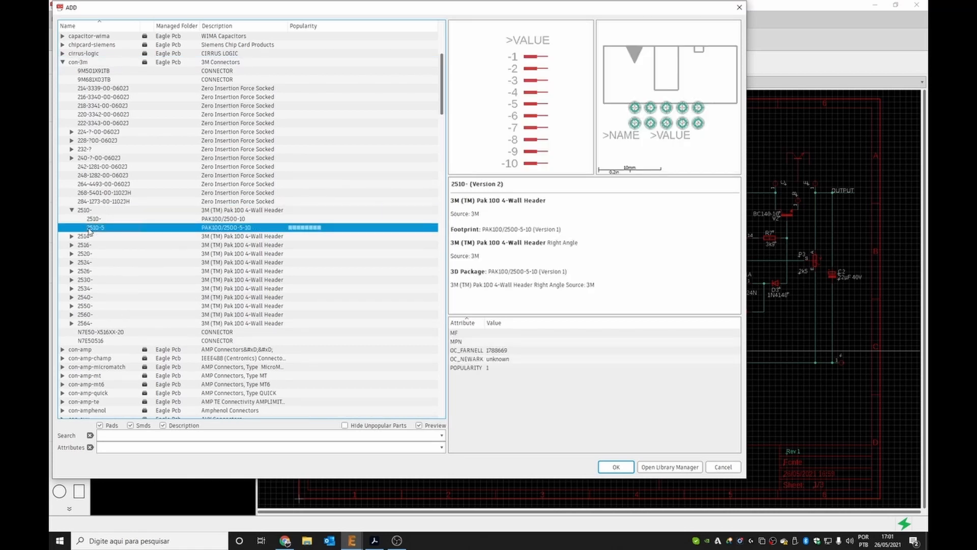
click(95, 219)
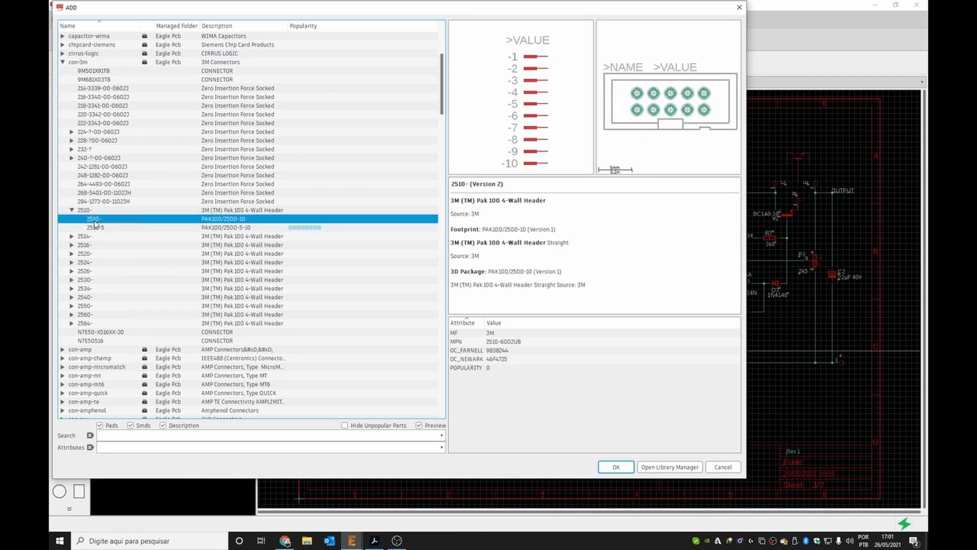
scroll(95, 177, up, 2)
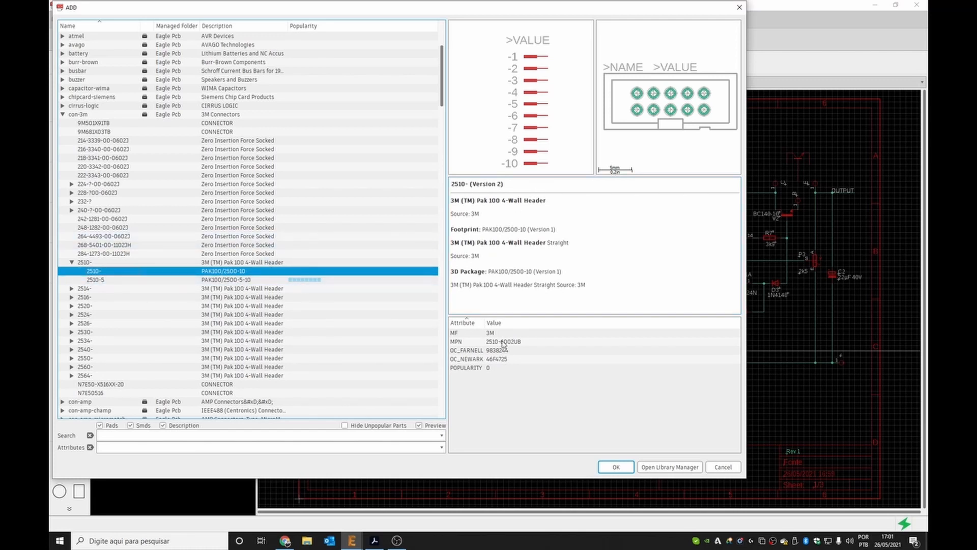
click(615, 467)
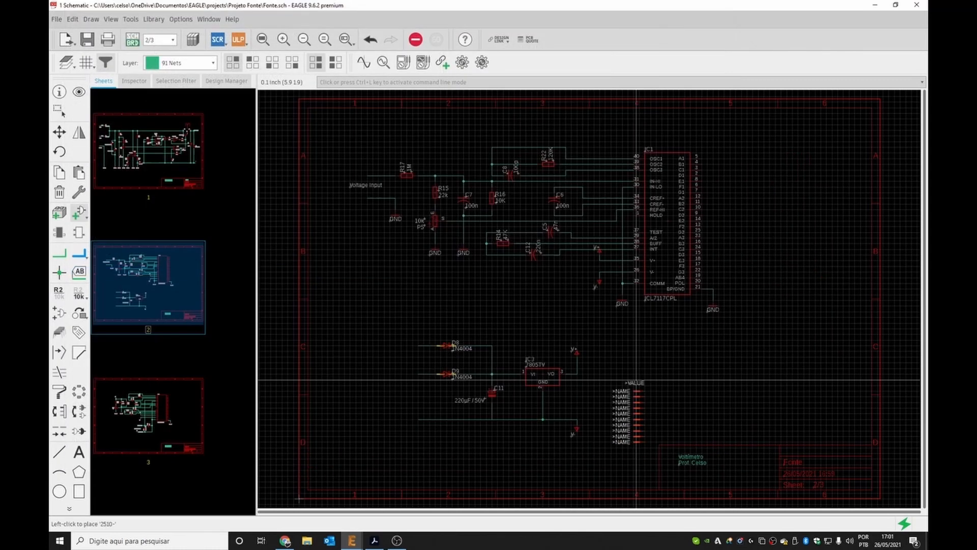
Rotate the 2510 header and place it near the top right corner of sheet 2.
right_click(786, 170)
right_click(786, 170)
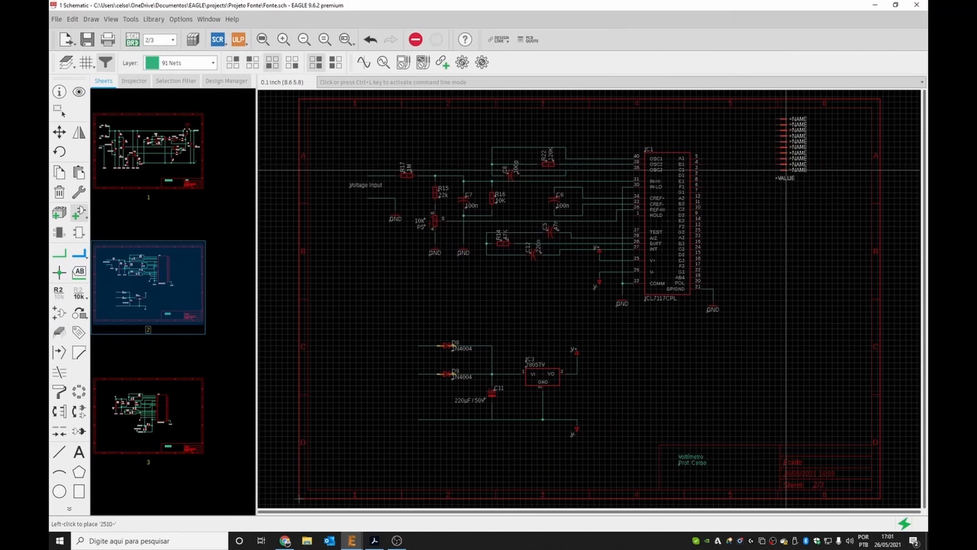
right_click(785, 170)
right_click(785, 170)
right_click(786, 170)
right_click(786, 170)
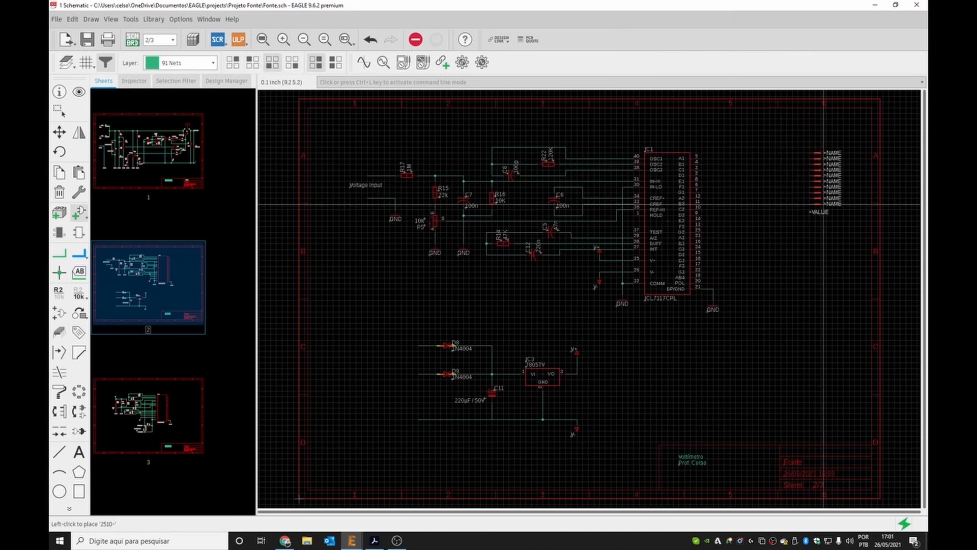
click(810, 201)
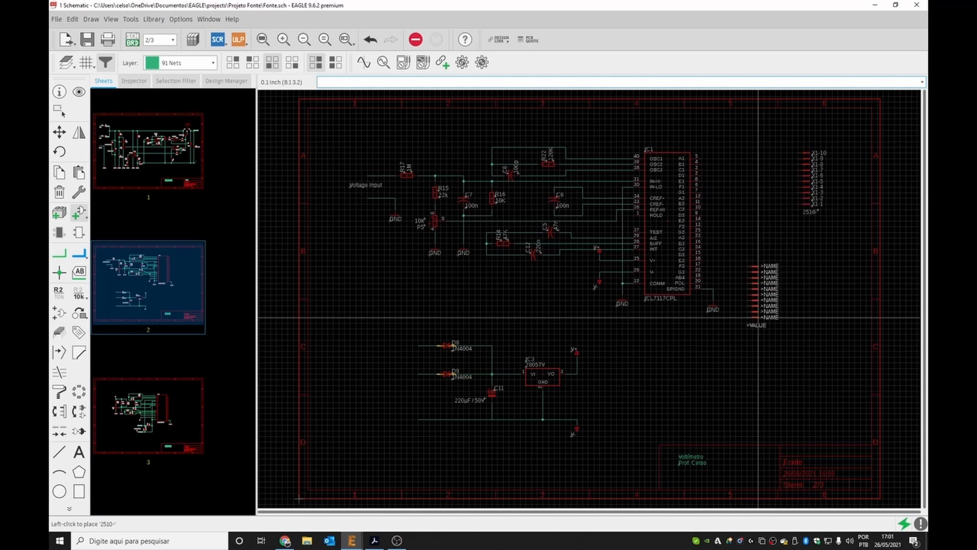
Inspect the 2510 headers placed beside the ICL7117 on sheet 3.
scroll(815, 270, up, 1)
scroll(816, 271, up, 1)
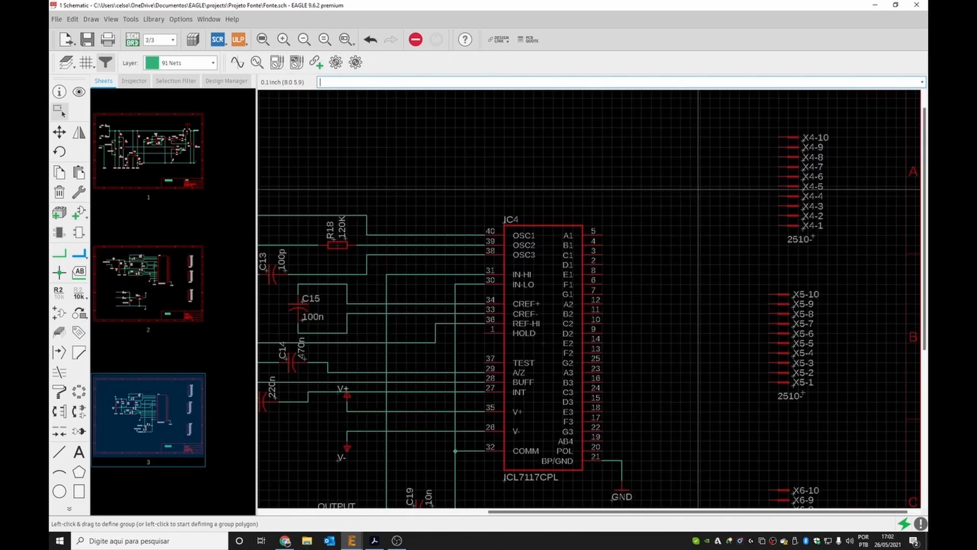
scroll(698, 189, down, 6)
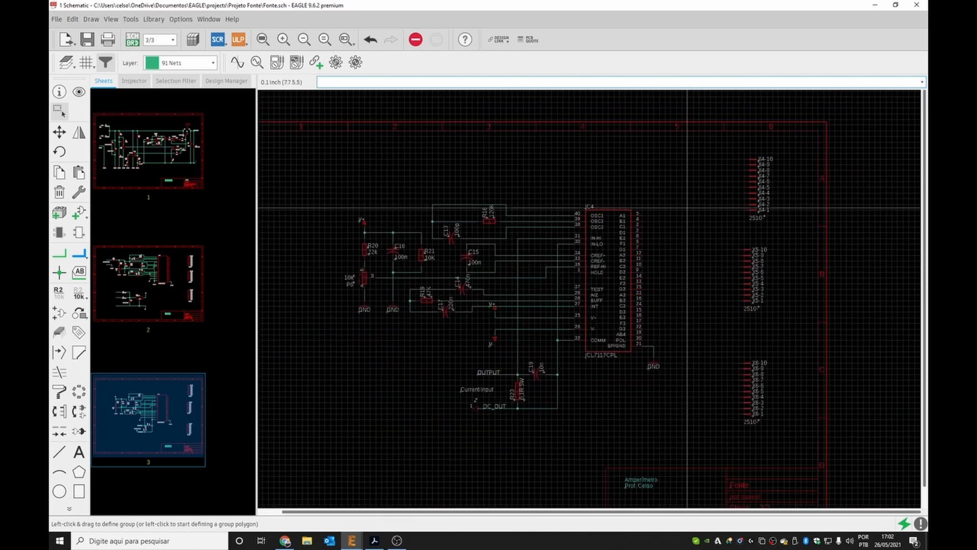
scroll(709, 234, down, 2)
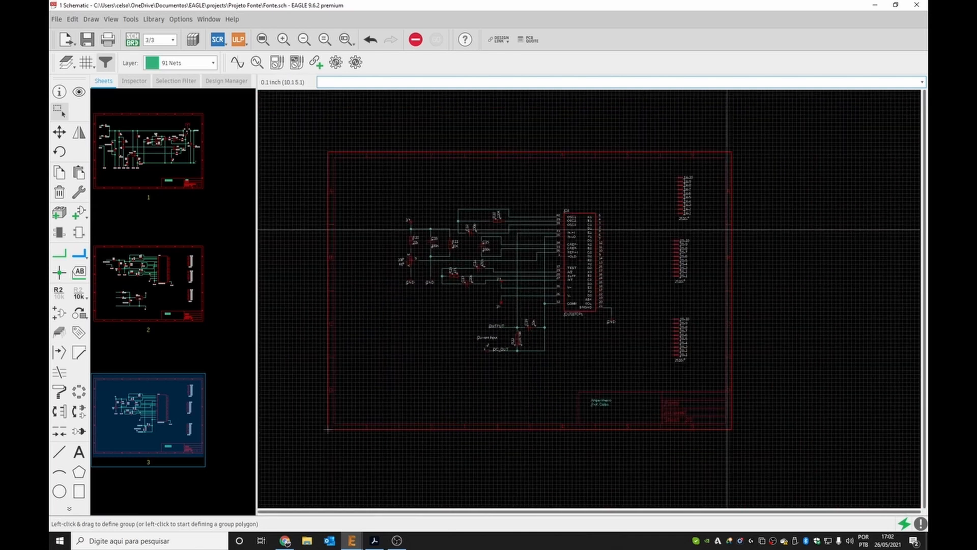
scroll(617, 296, up, 4)
scroll(624, 294, down, 1)
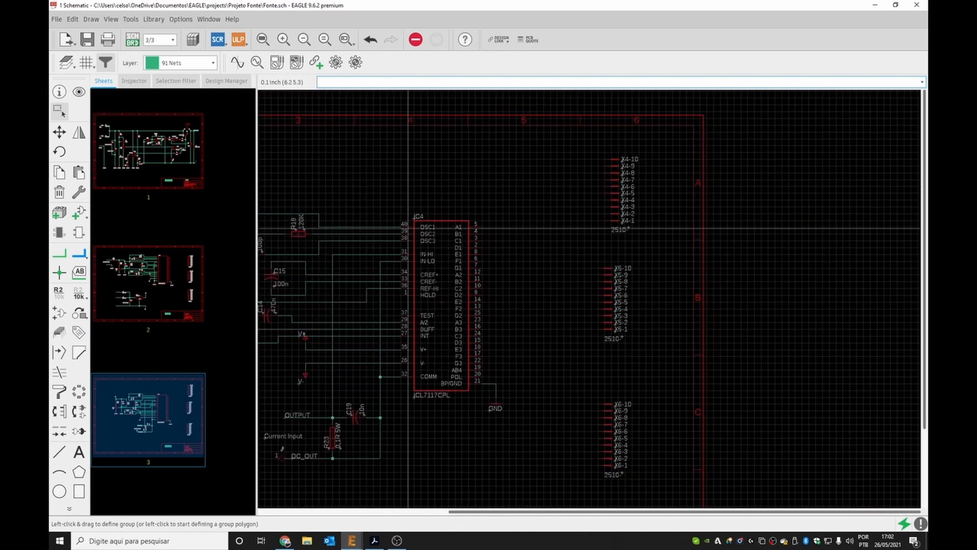
Draw bus lines from beside the ICL7117 outputs to the X4, X5 and X6 2510 headers.
click(80, 254)
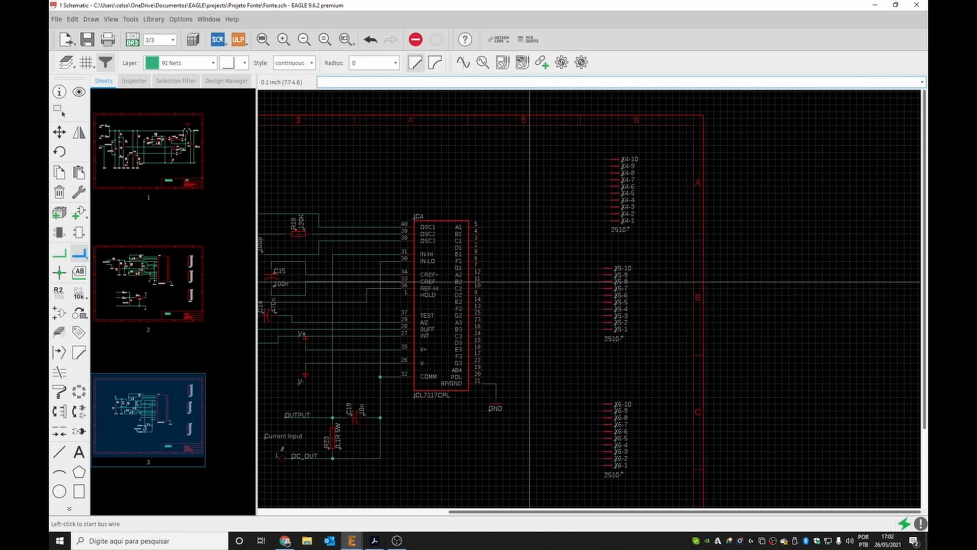
click(497, 270)
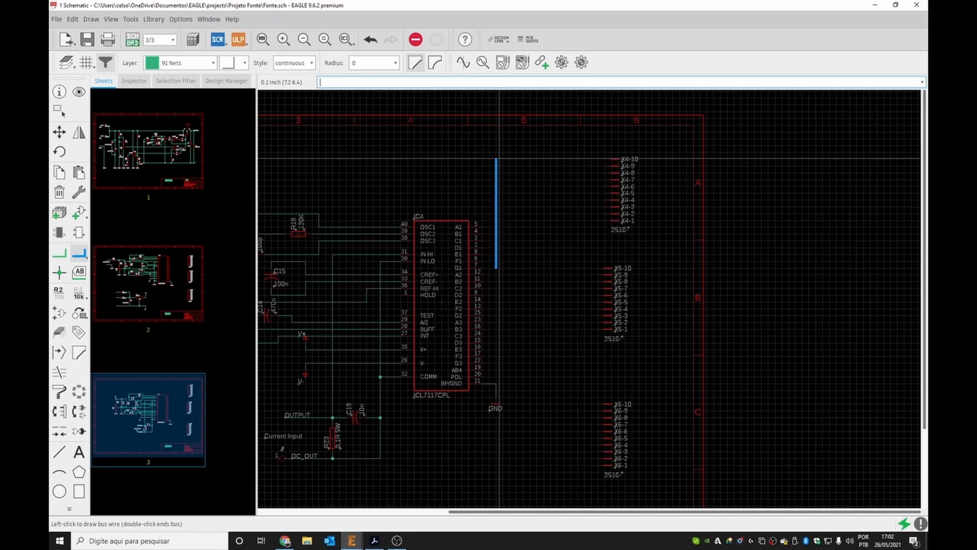
click(591, 248)
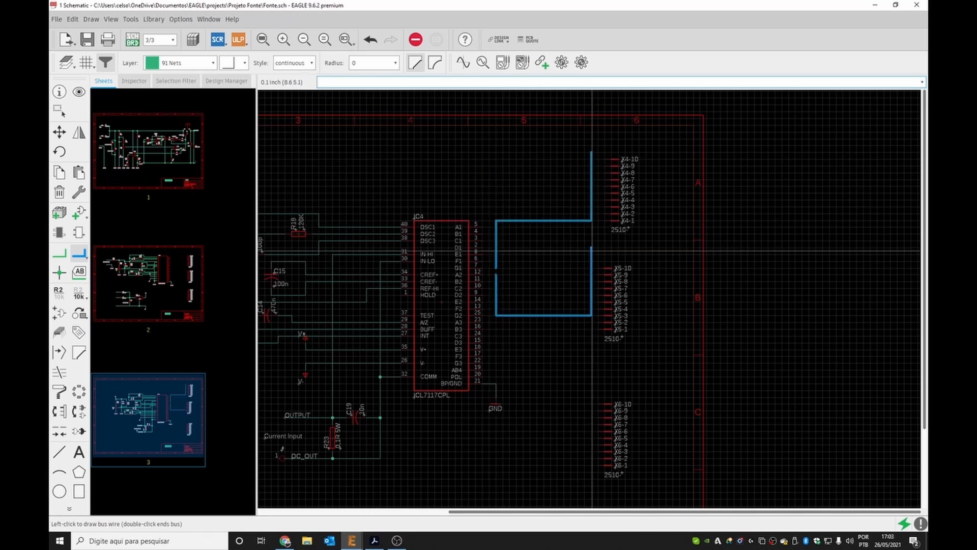
key(Escape)
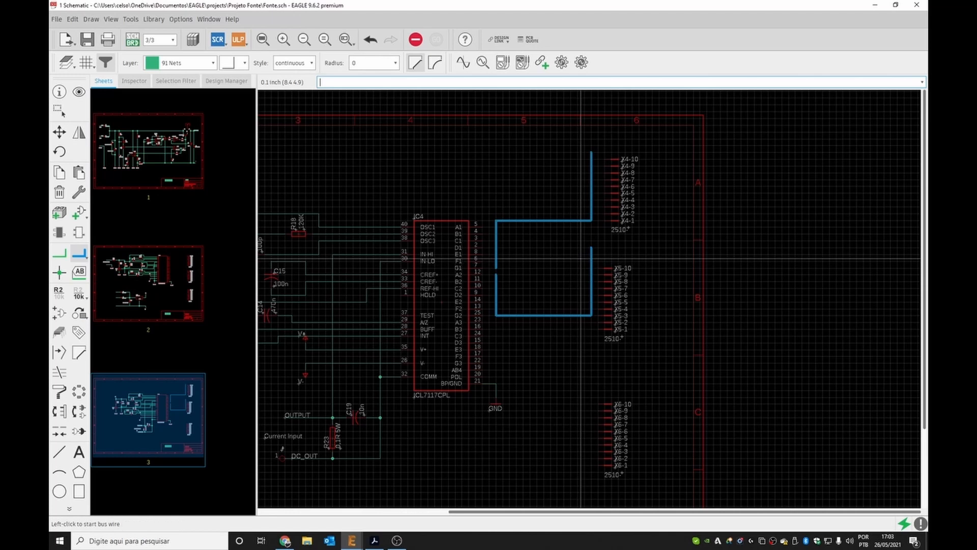
click(497, 324)
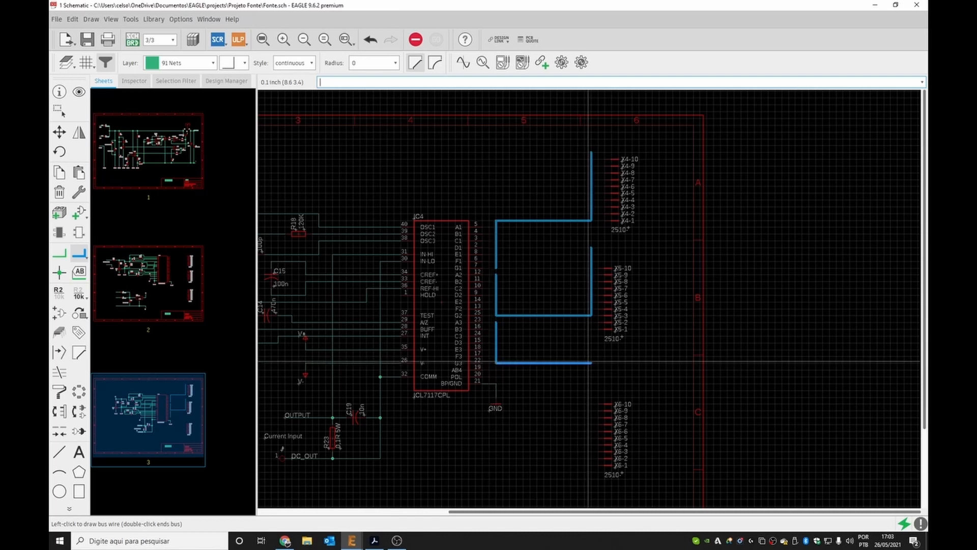
click(589, 362)
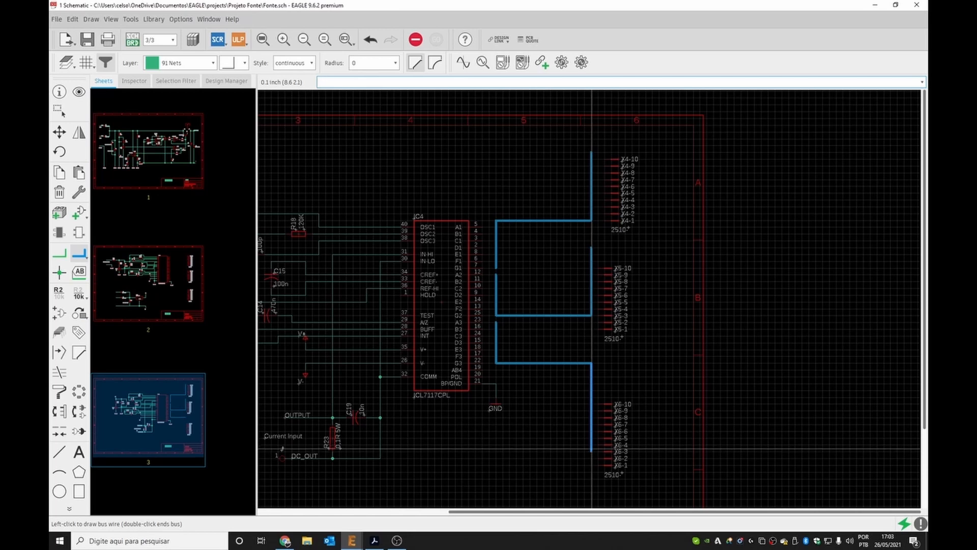
double_click(592, 448)
key(Escape)
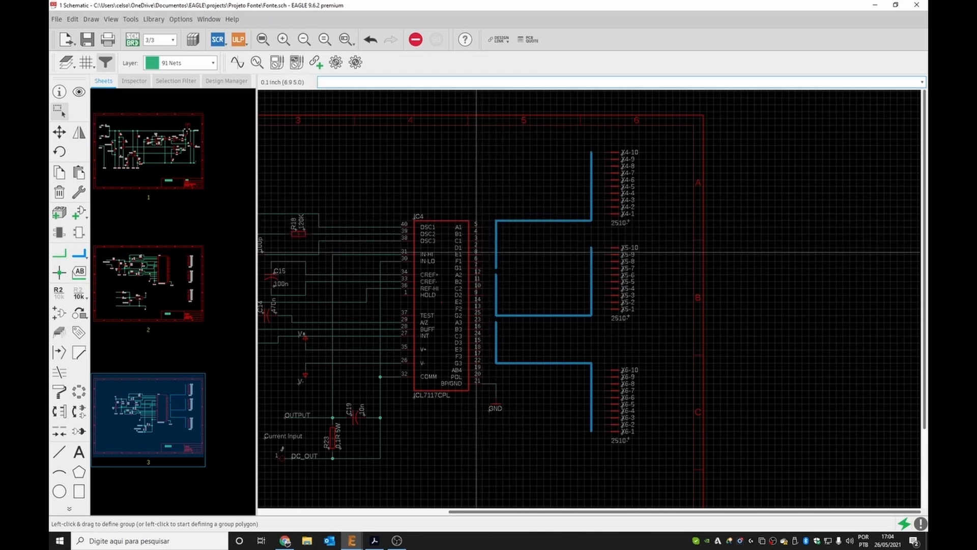
Connect the IC4 pins 5, 4, 3, 2, 8, 6 and 7 to the bus with short net wires.
click(60, 254)
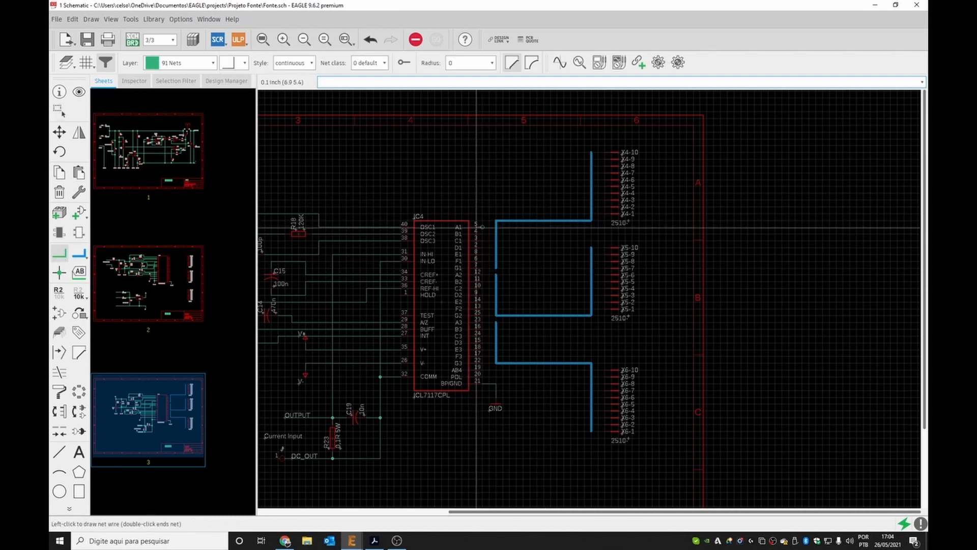
click(496, 227)
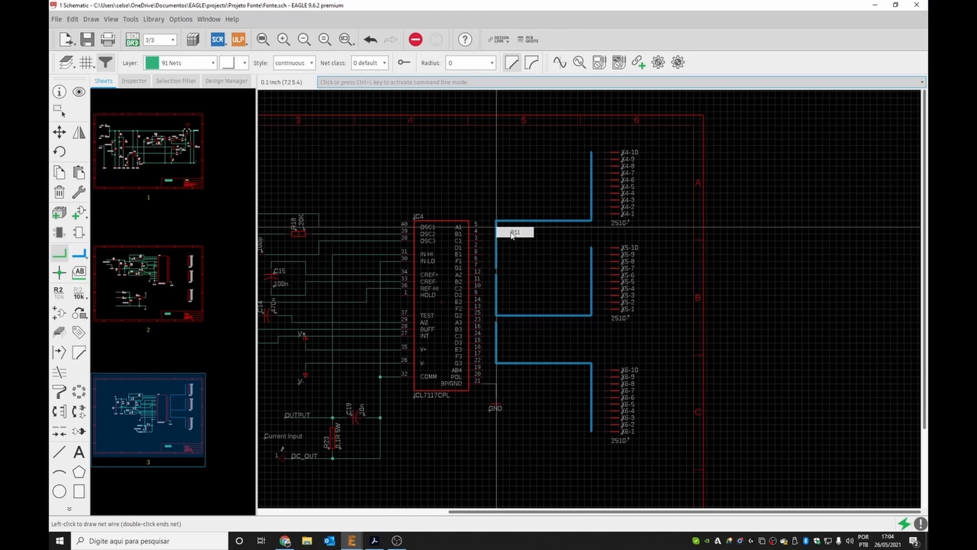
key(Escape)
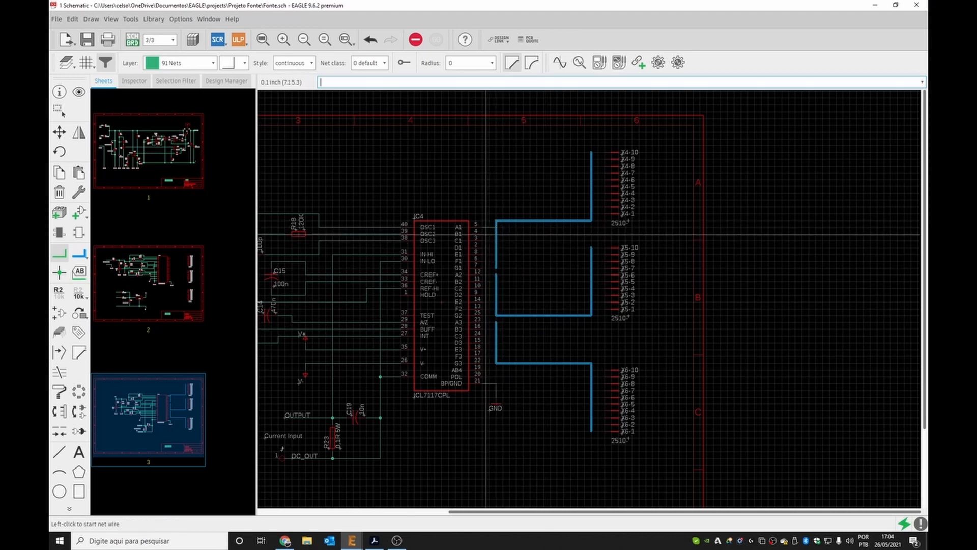
click(497, 234)
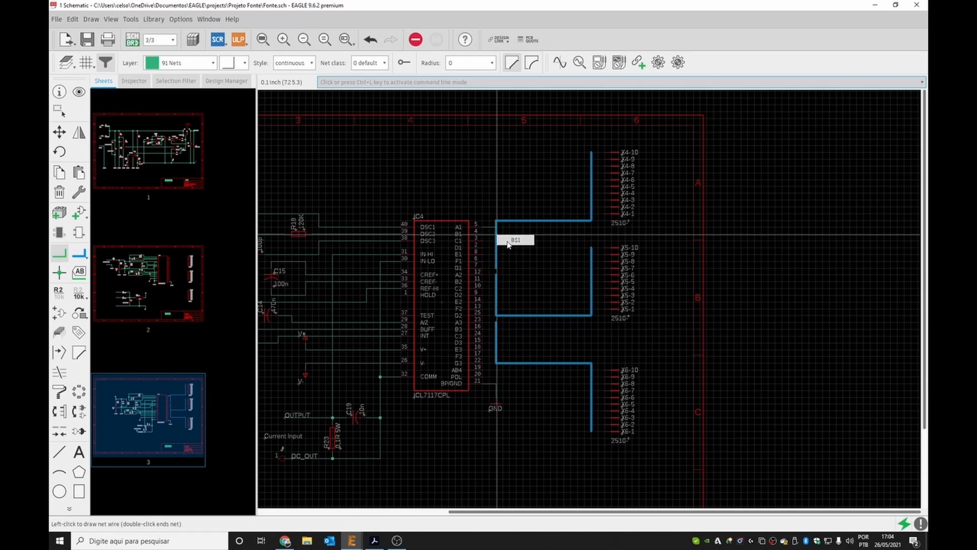
key(Escape)
click(496, 241)
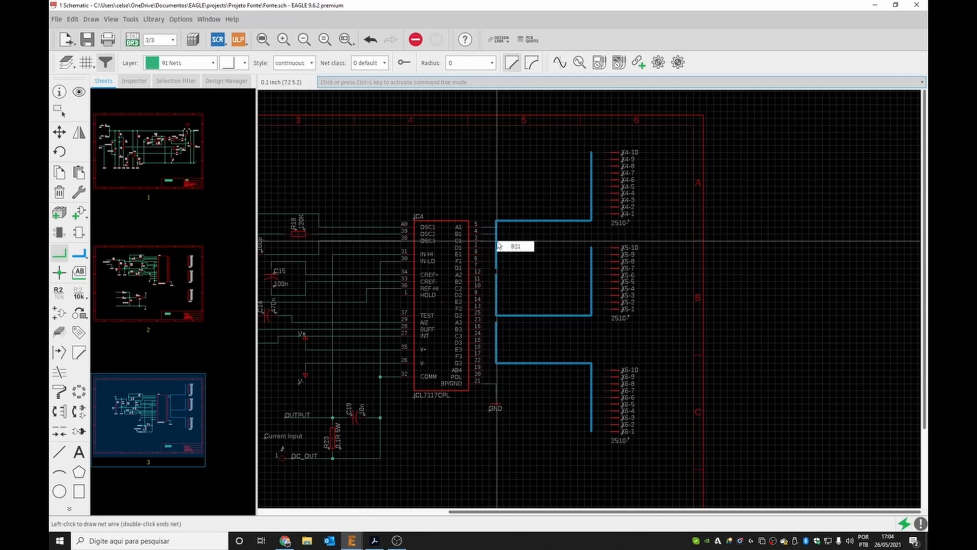
key(Escape)
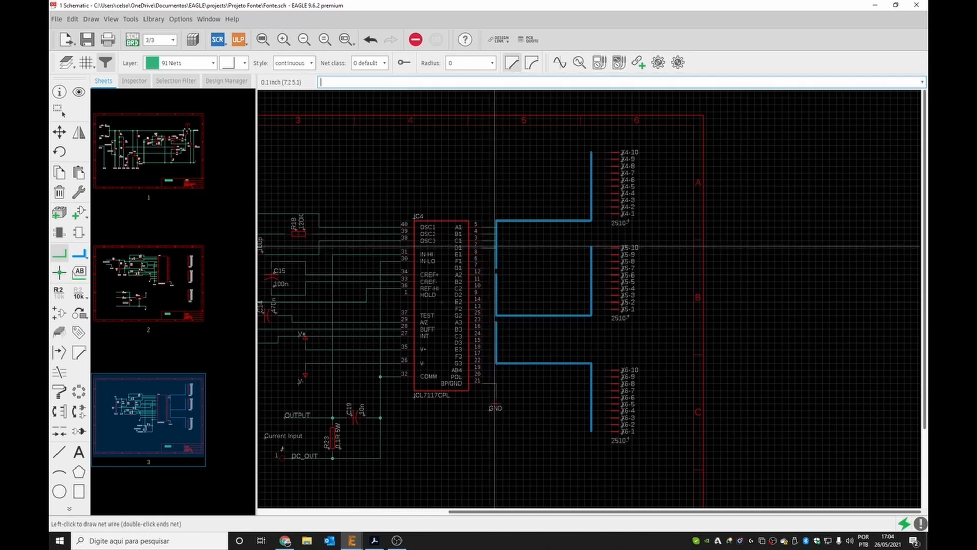
click(496, 247)
key(Escape)
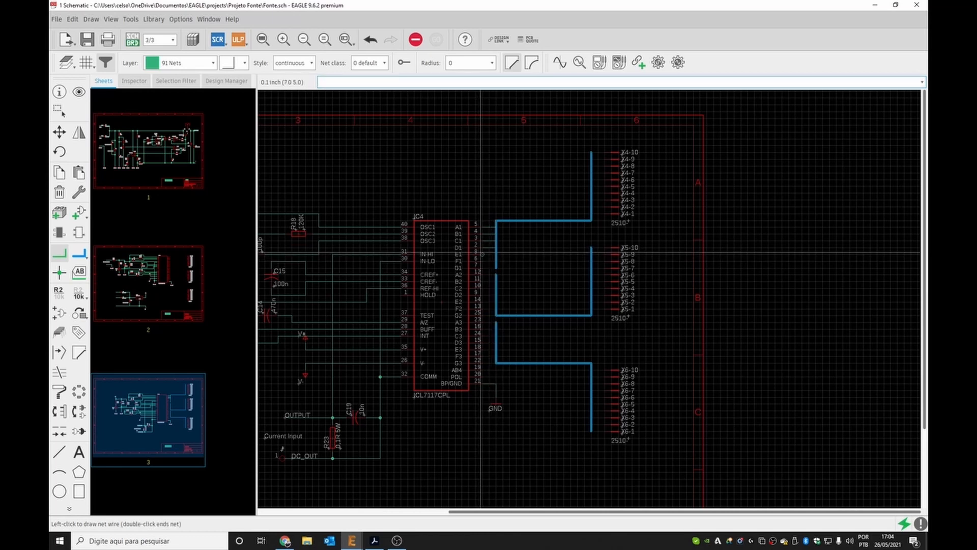
click(496, 253)
click(513, 259)
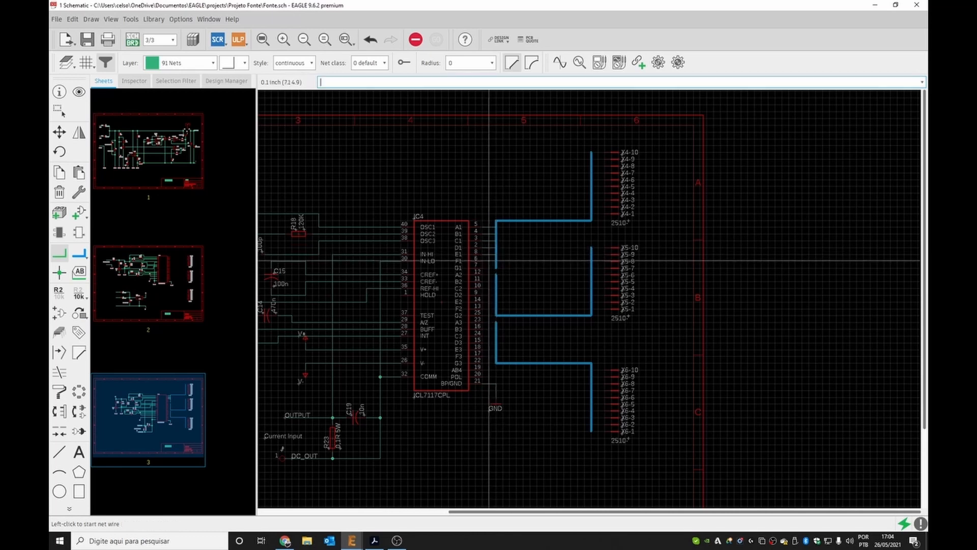
click(497, 263)
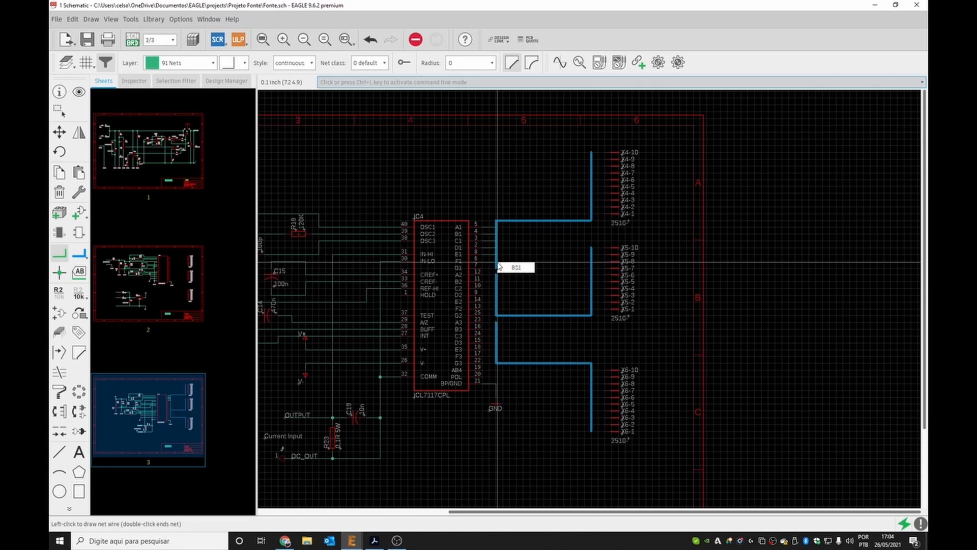
click(507, 268)
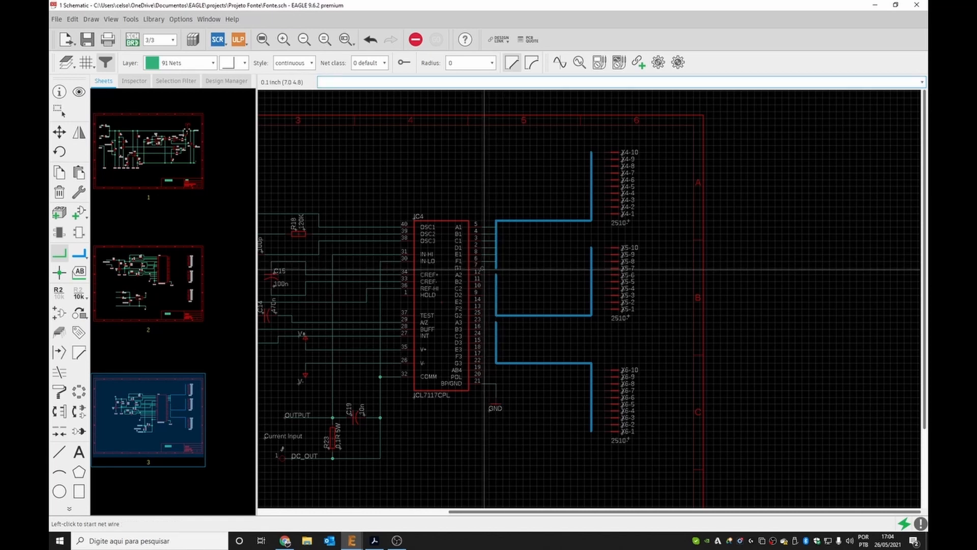
click(497, 273)
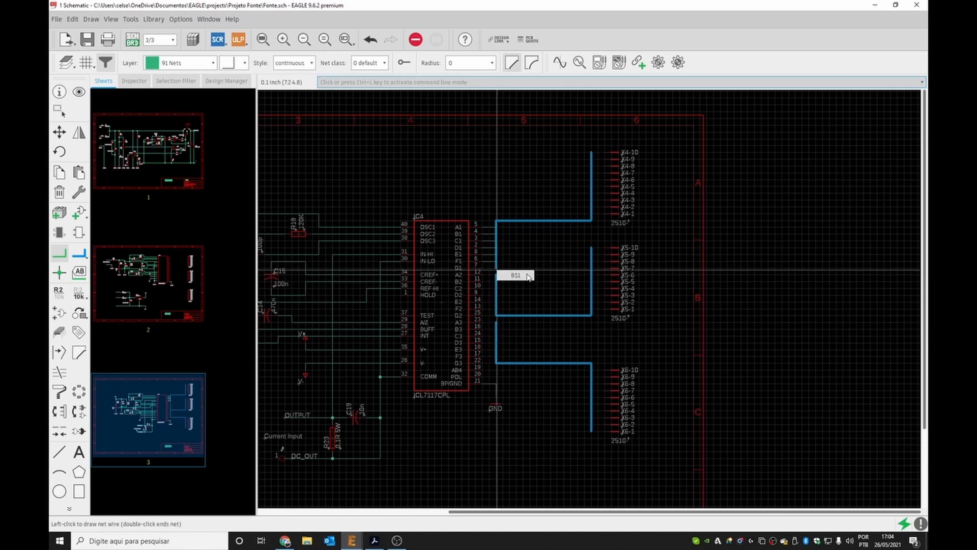
click(528, 277)
Name the net wires on pins 5 and 4 as A1 and B1 and place their labels.
scroll(499, 257, up, 3)
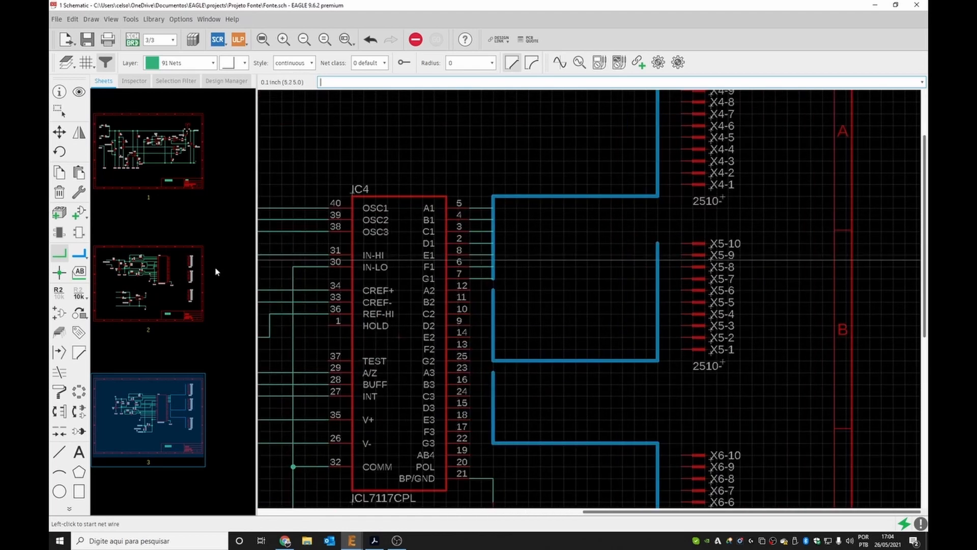
click(60, 295)
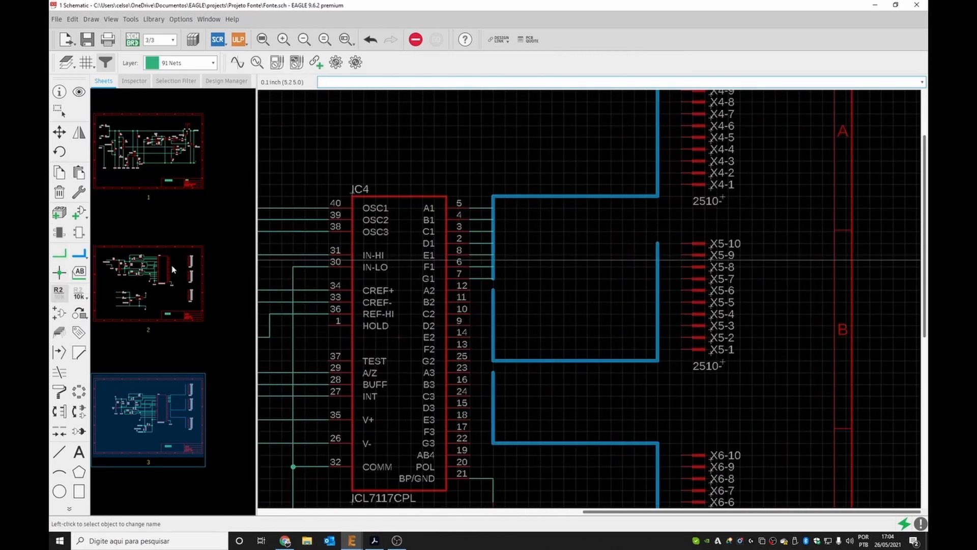
click(475, 212)
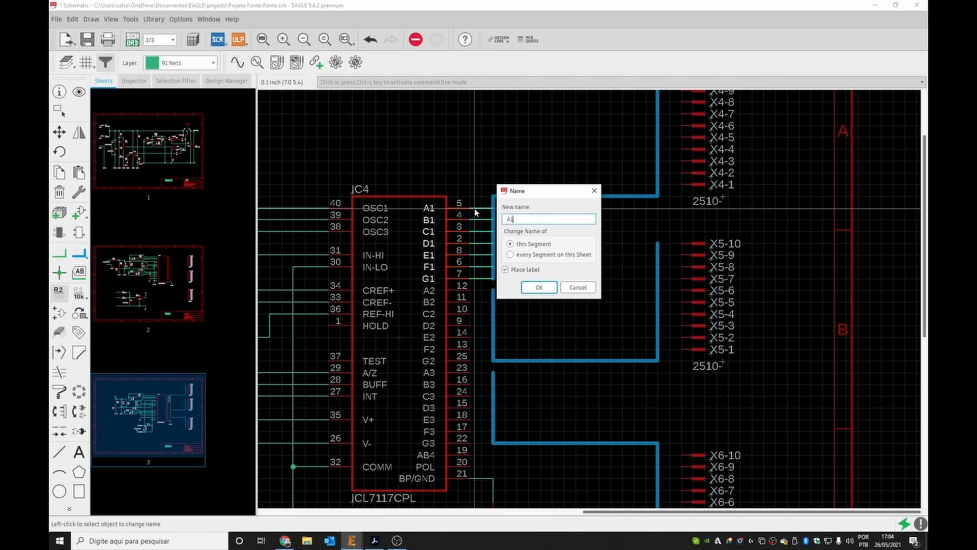
click(539, 287)
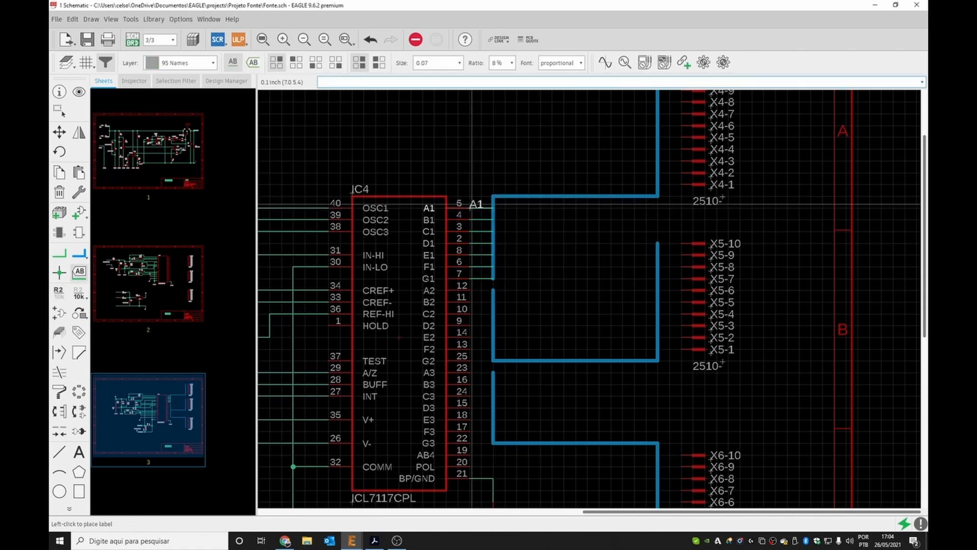
click(466, 203)
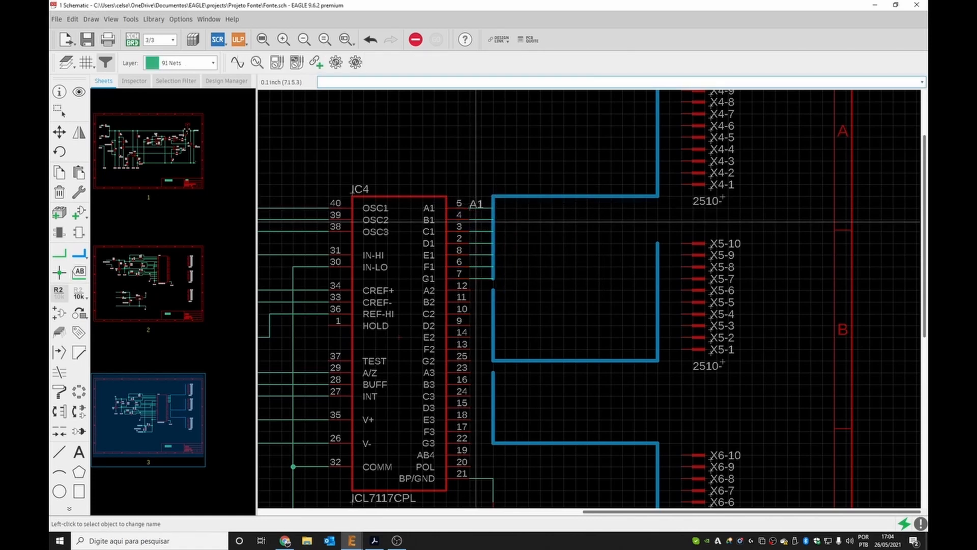
click(476, 220)
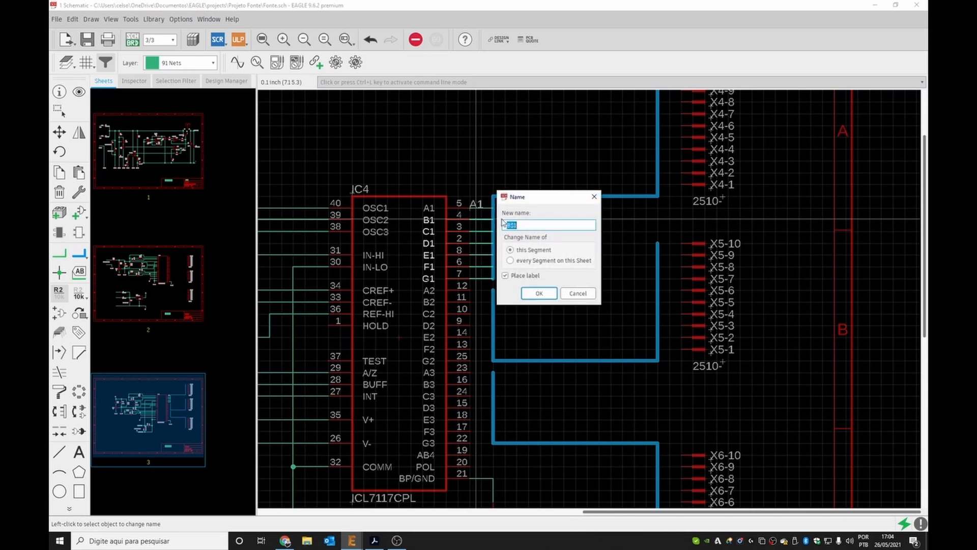
click(539, 293)
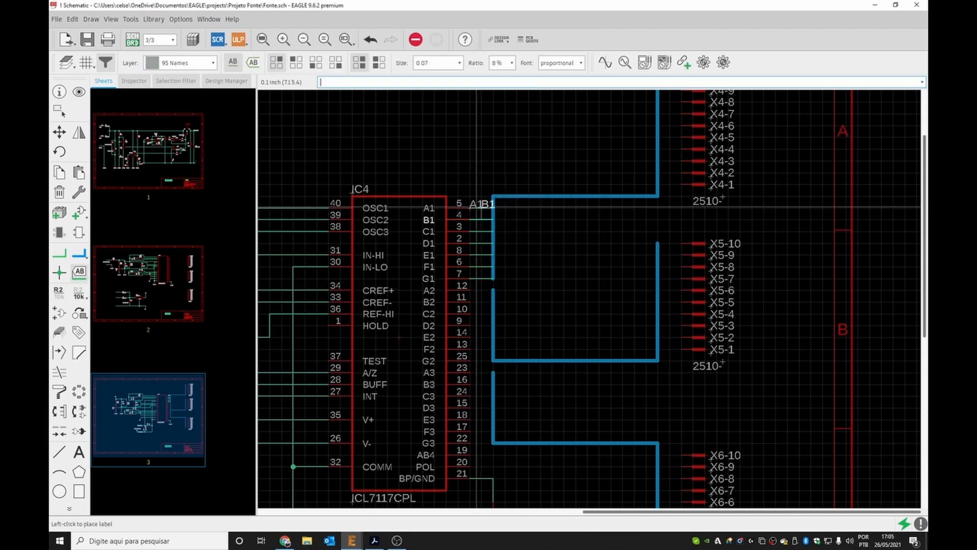
click(468, 216)
Name the remaining pin wires C1 through G1 and place their labels beside the pins.
click(471, 231)
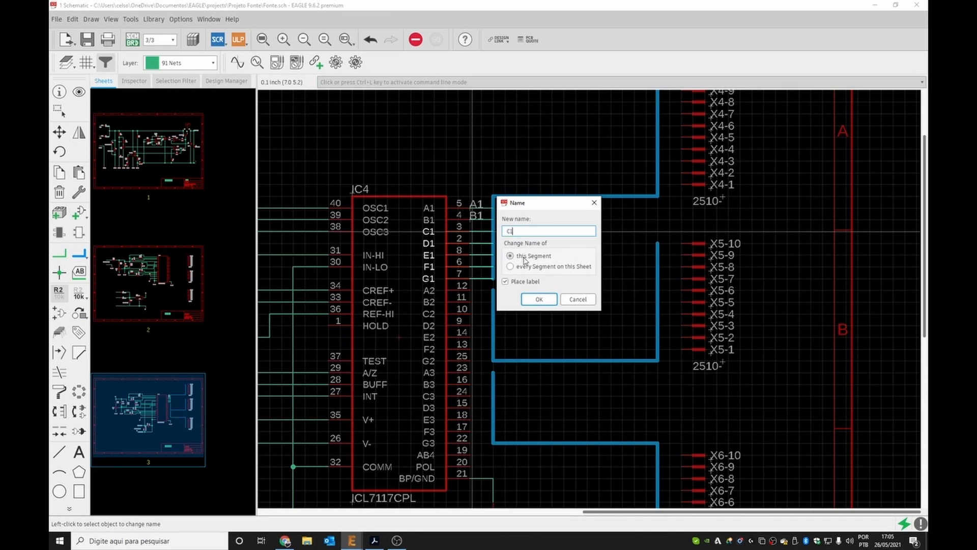
click(538, 300)
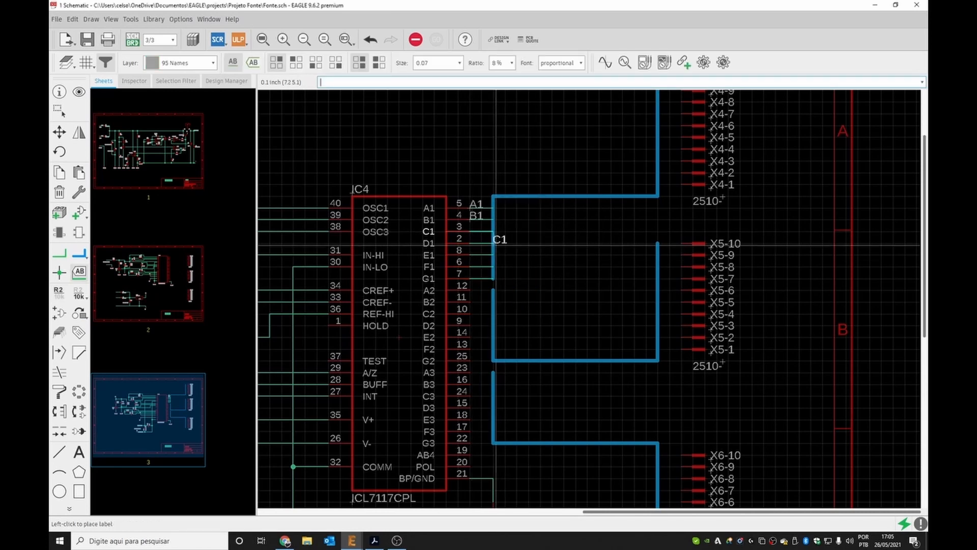
click(475, 231)
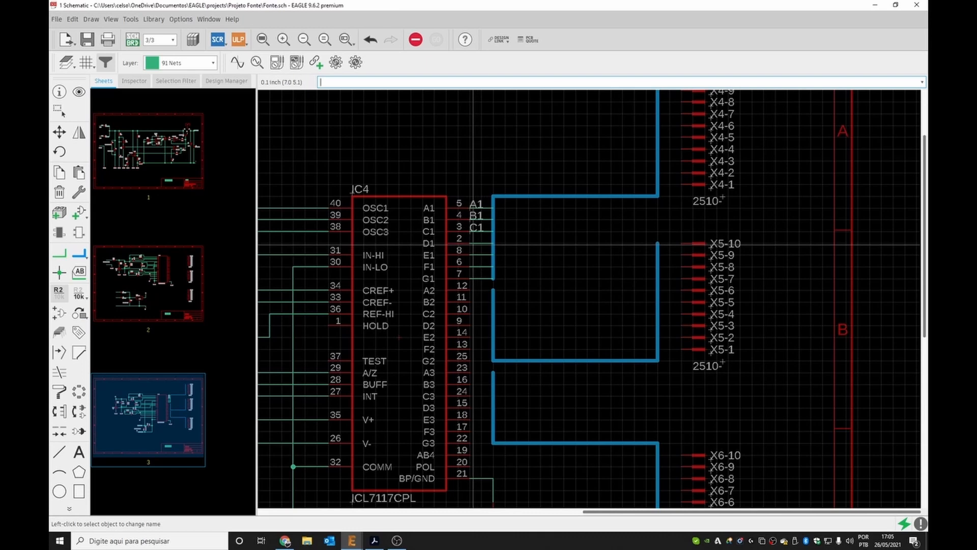
click(476, 249)
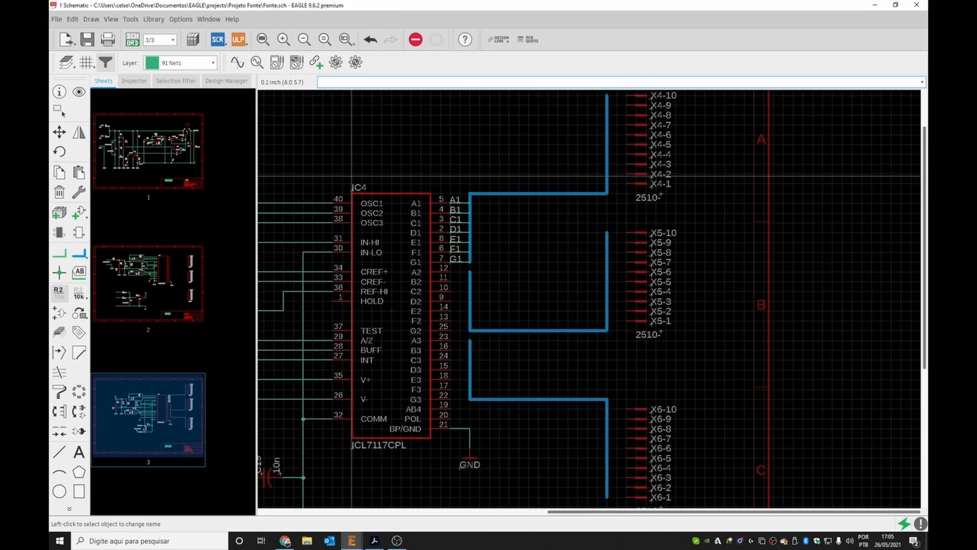
Draw a net wire from the upper bus to pin X4-1 of the top 2510 header.
scroll(542, 109, up, 3)
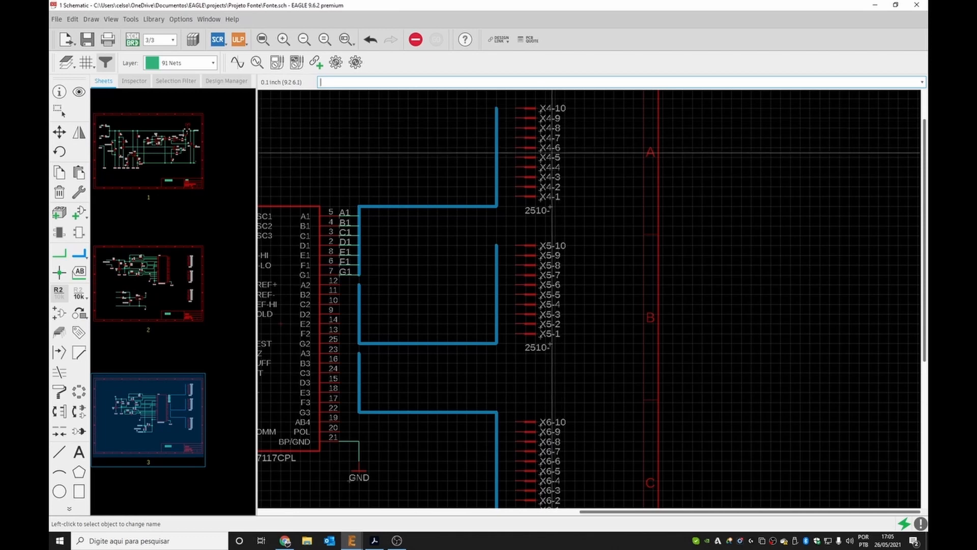
click(57, 254)
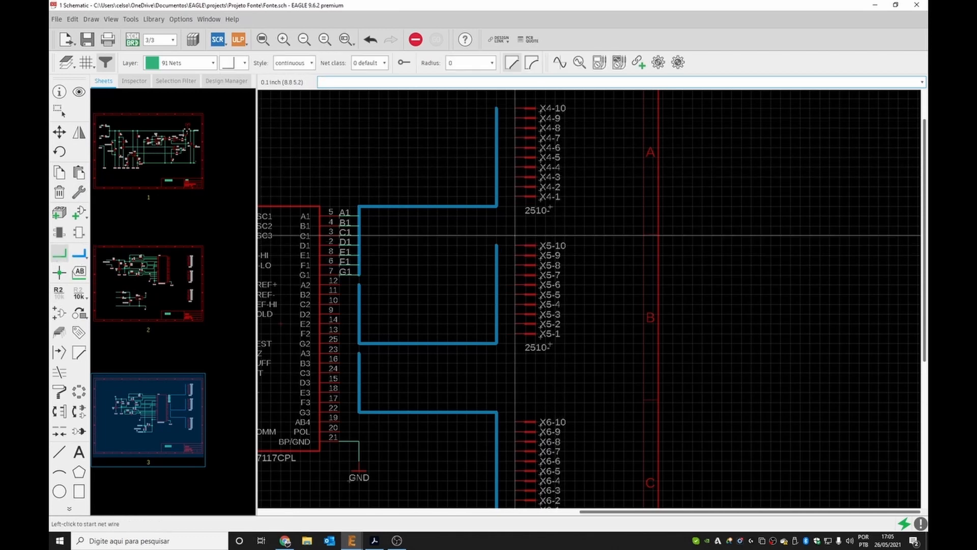
click(513, 204)
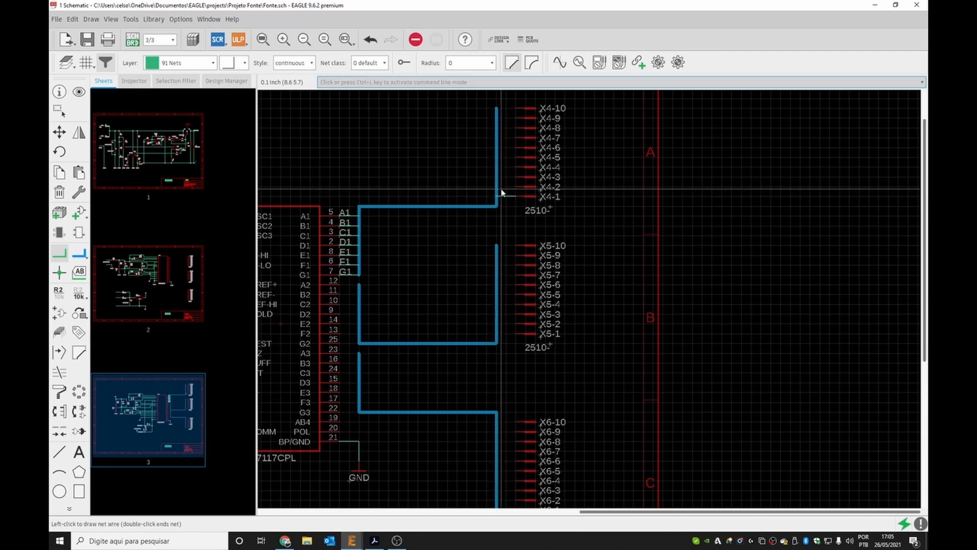
click(503, 191)
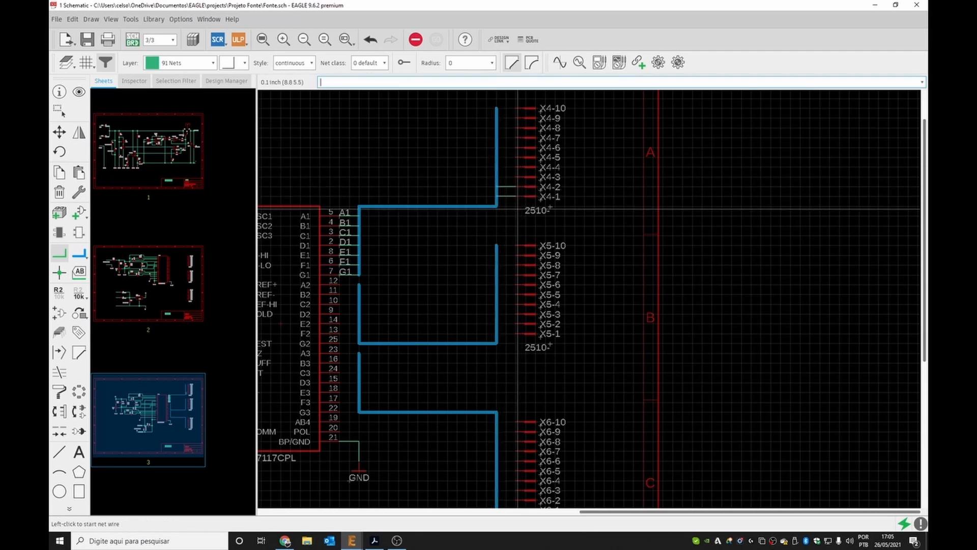
key(Escape)
Copy the A1 through G1 labelled wires from the IC4 pins and paste them above the bus.
drag(336, 202, 356, 278)
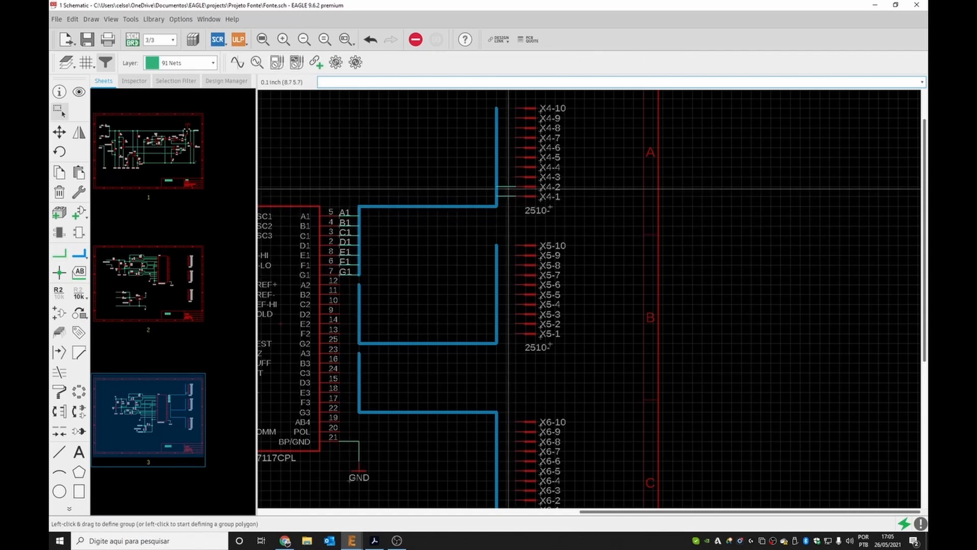
drag(488, 178, 519, 204)
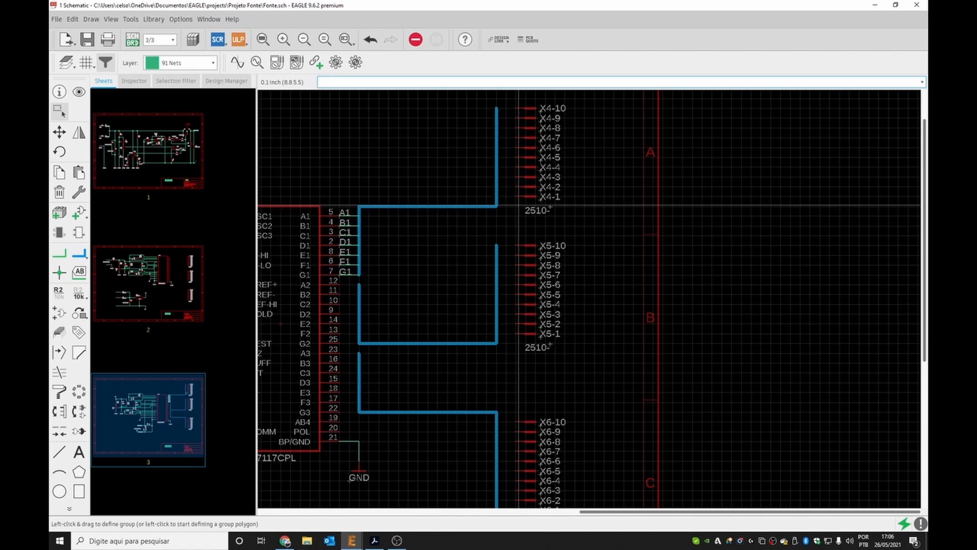
drag(333, 202, 361, 275)
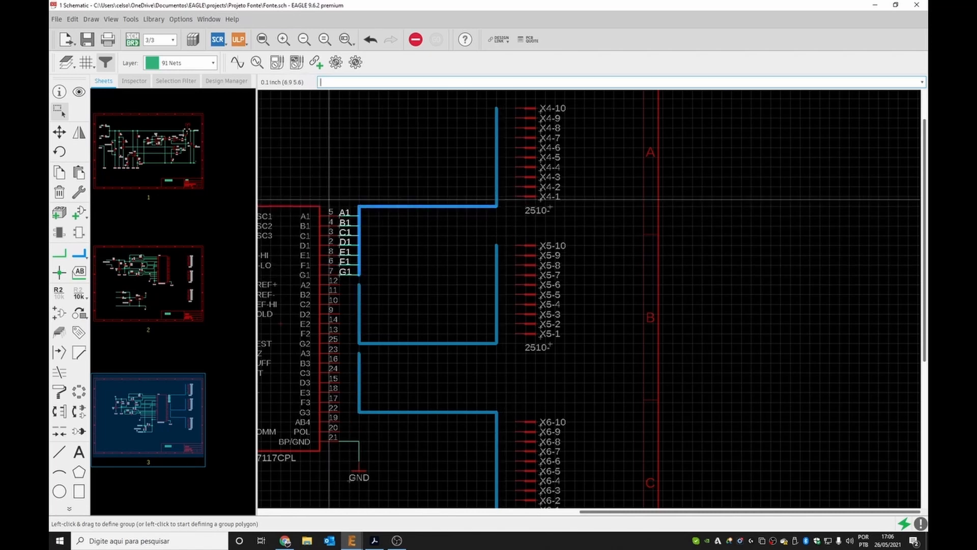
drag(331, 203, 354, 284)
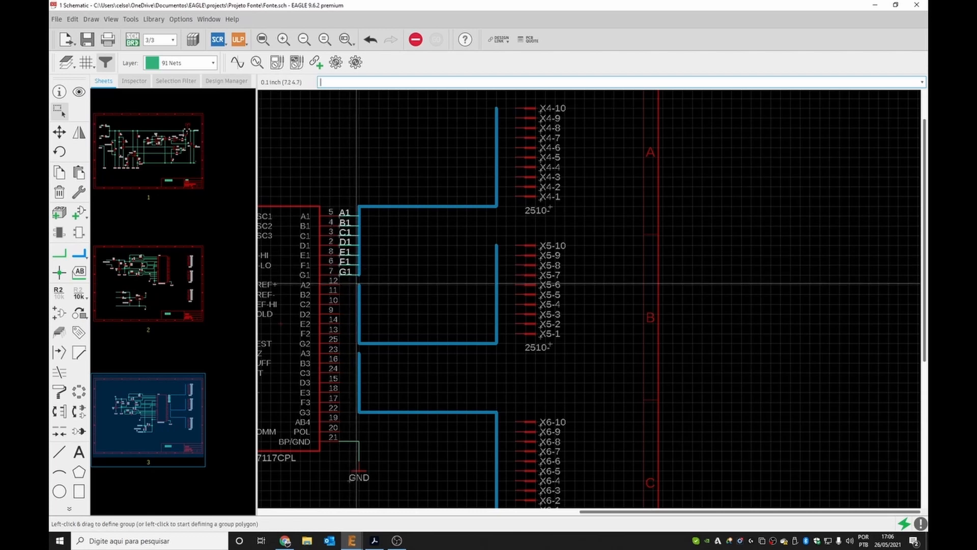
key(ctrl+v)
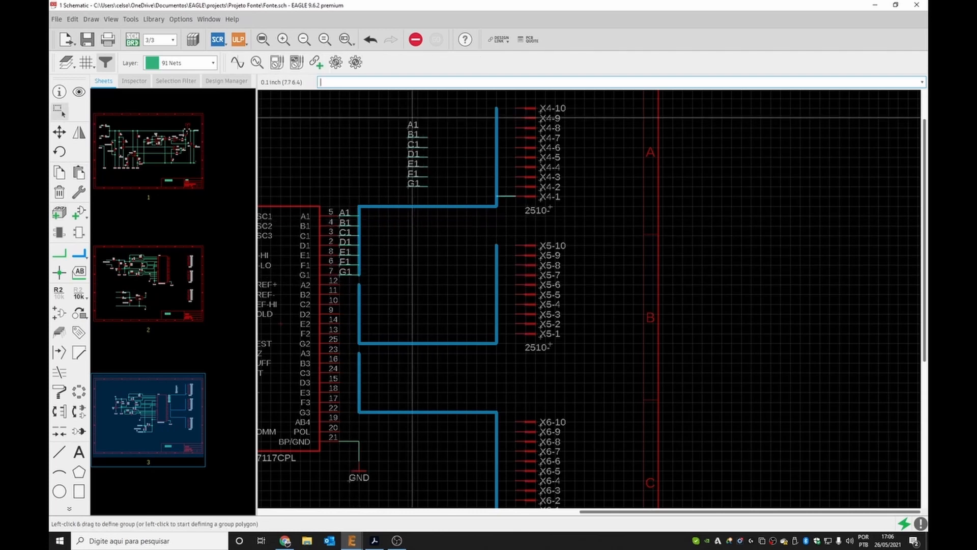
Move the pasted A1 and B1 wires onto header pins X4-1 and X4-2, adding them to the bus.
drag(410, 124, 504, 195)
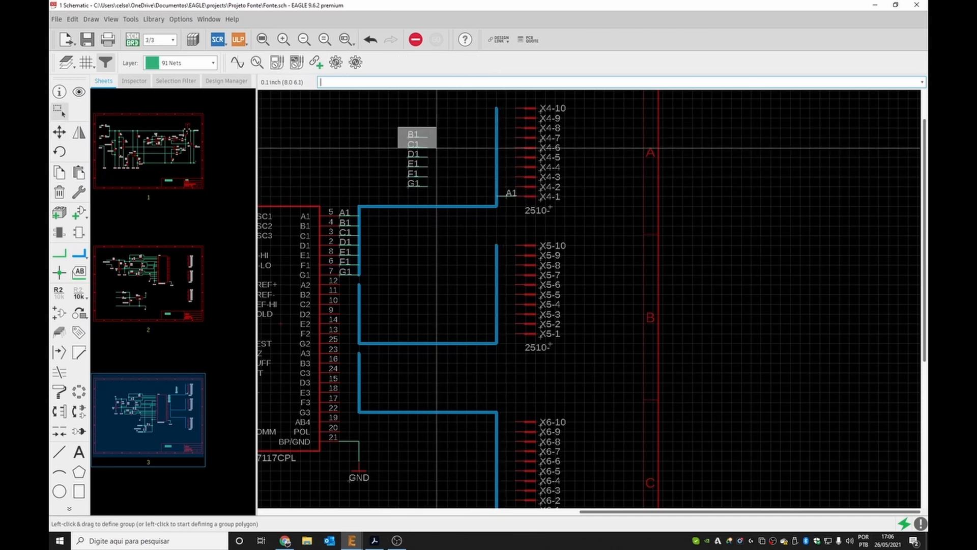
drag(426, 137, 514, 183)
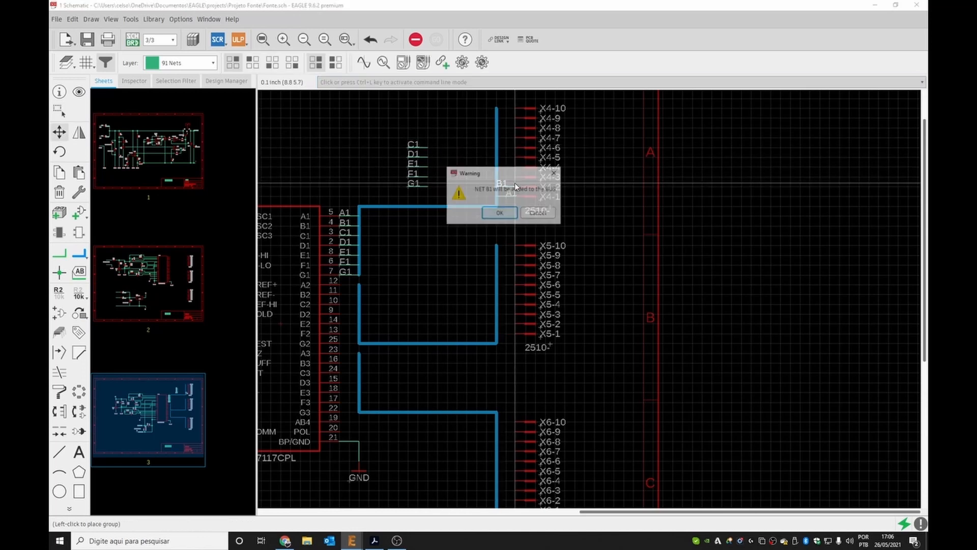
click(499, 213)
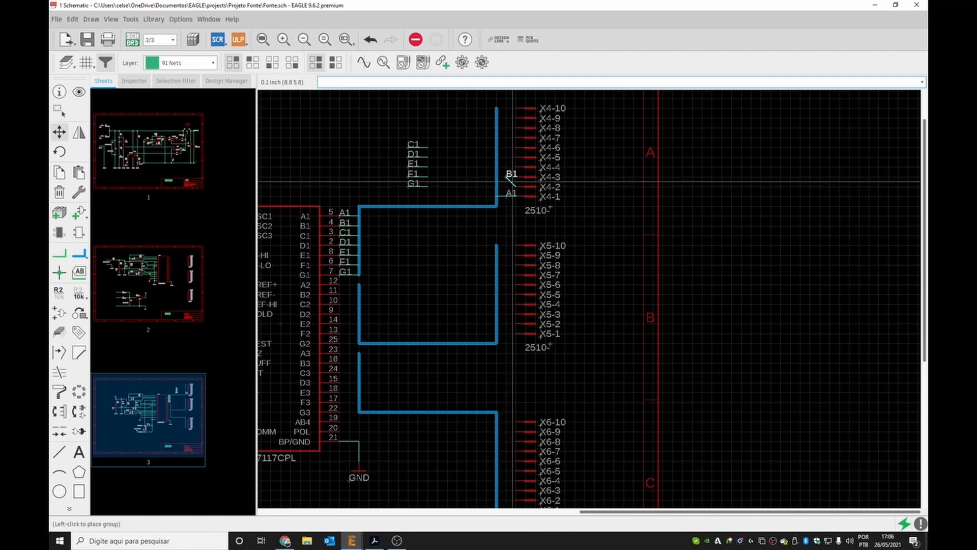
click(494, 187)
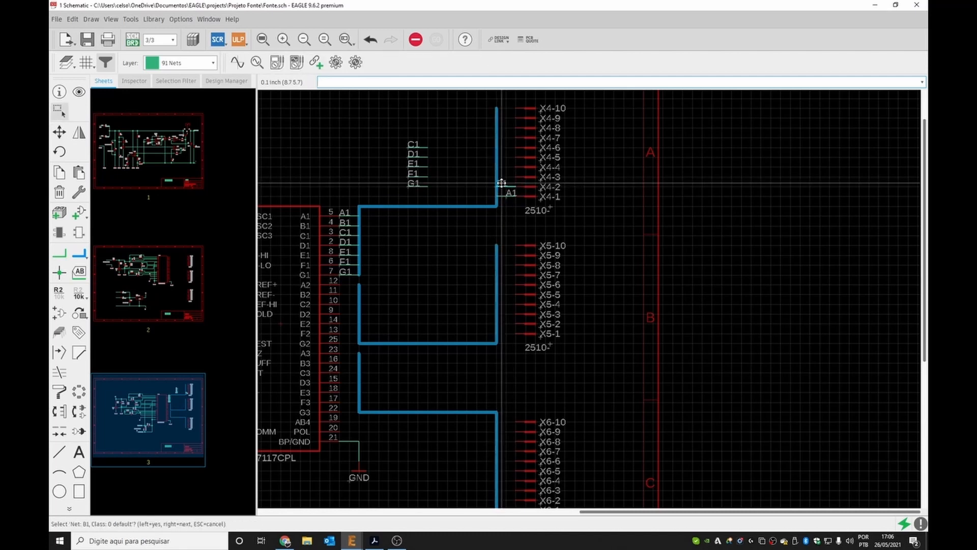
click(494, 187)
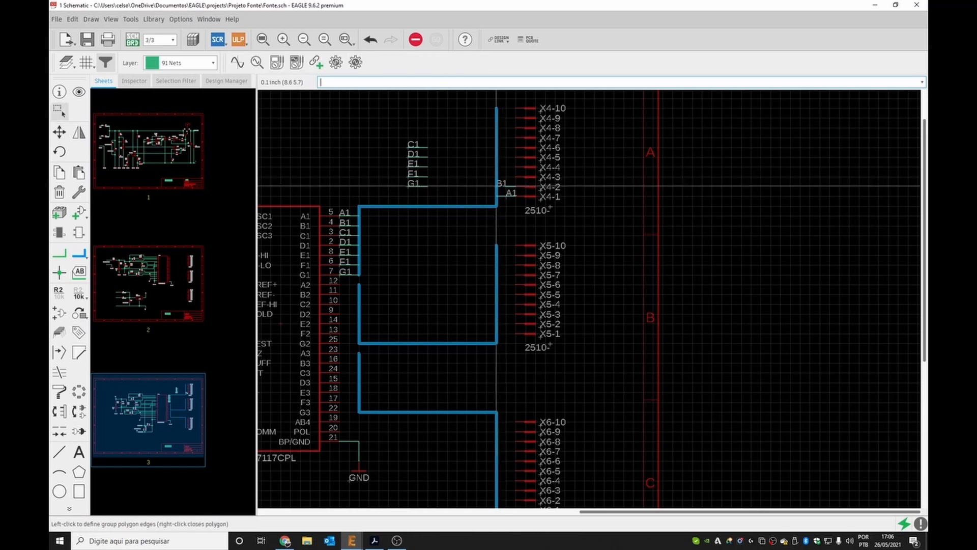
click(510, 186)
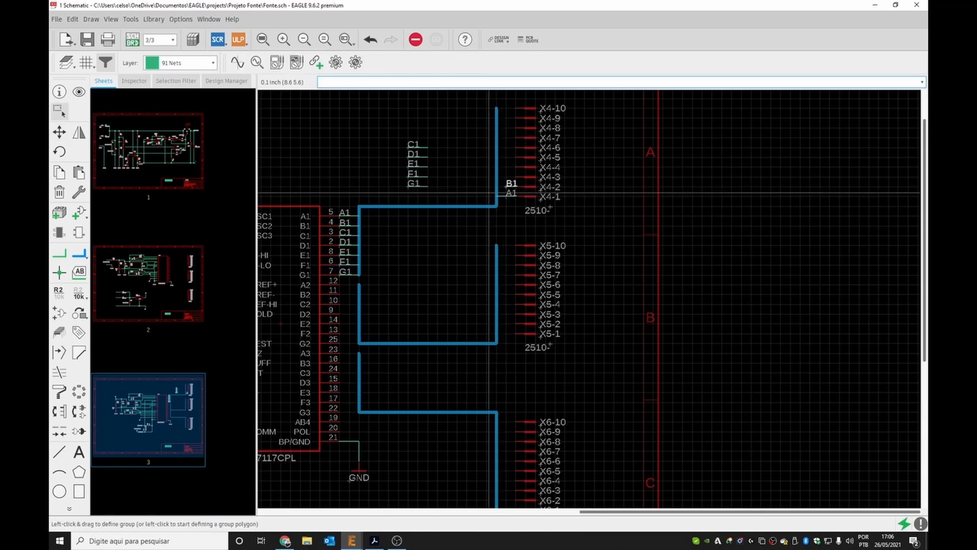
Move the pasted C1 and D1 wires onto pins X4-3 and X4-4, adding them to the bus.
click(417, 145)
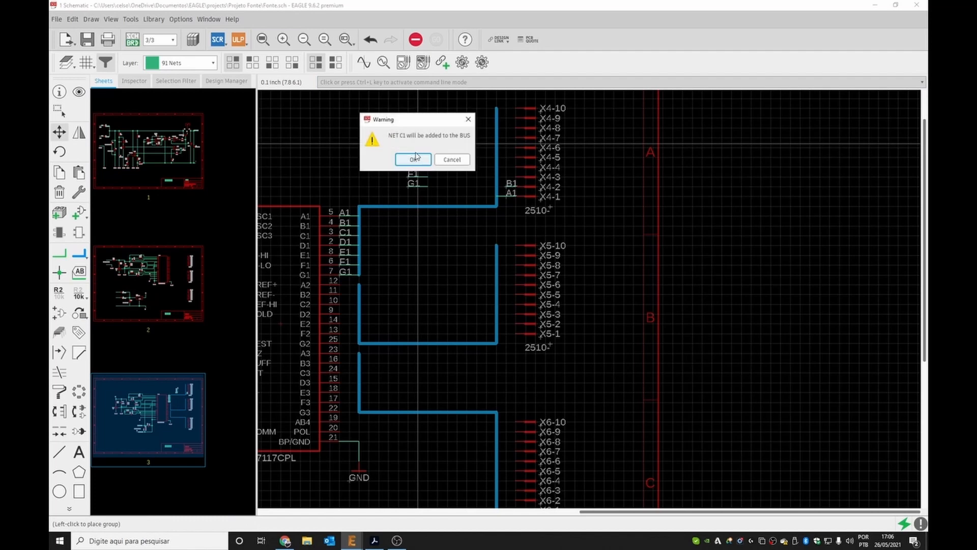
click(413, 160)
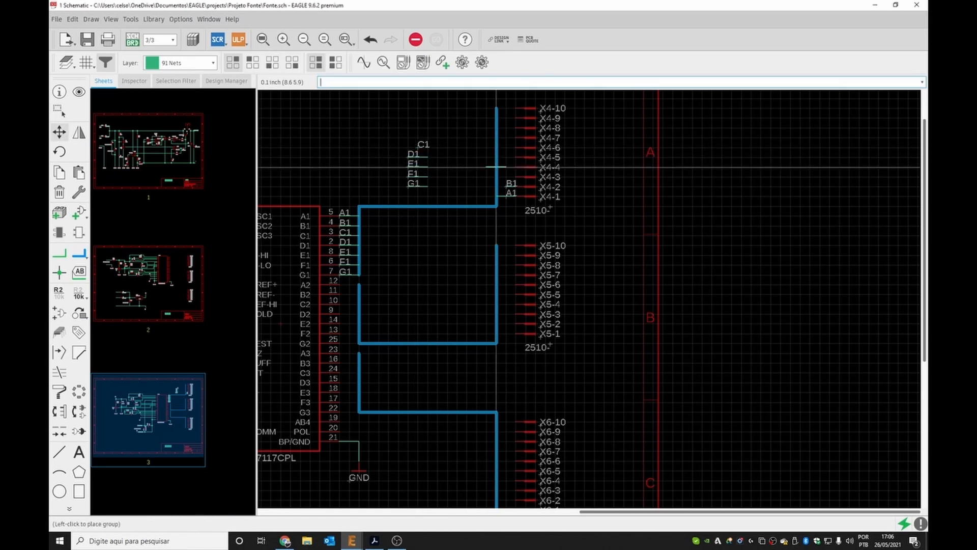
click(451, 154)
click(418, 150)
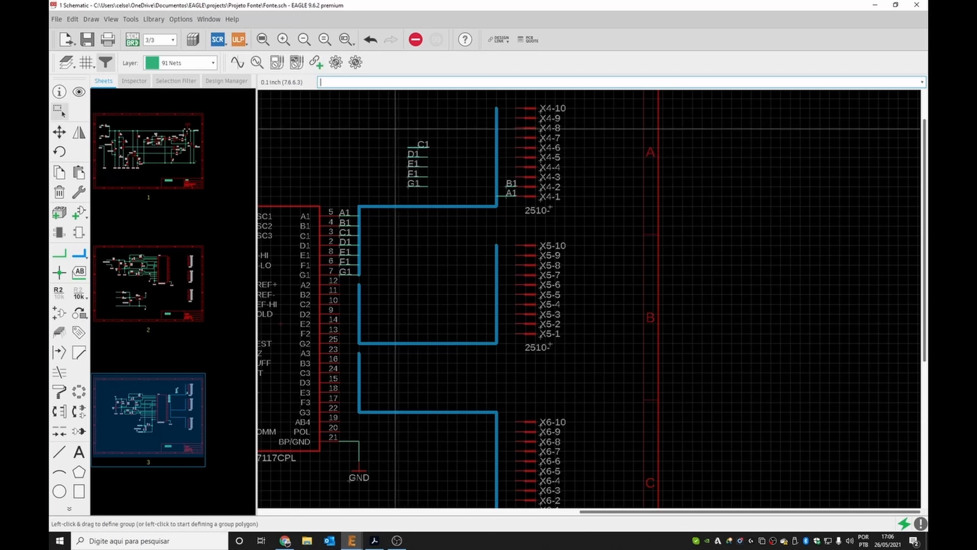
click(417, 149)
click(504, 174)
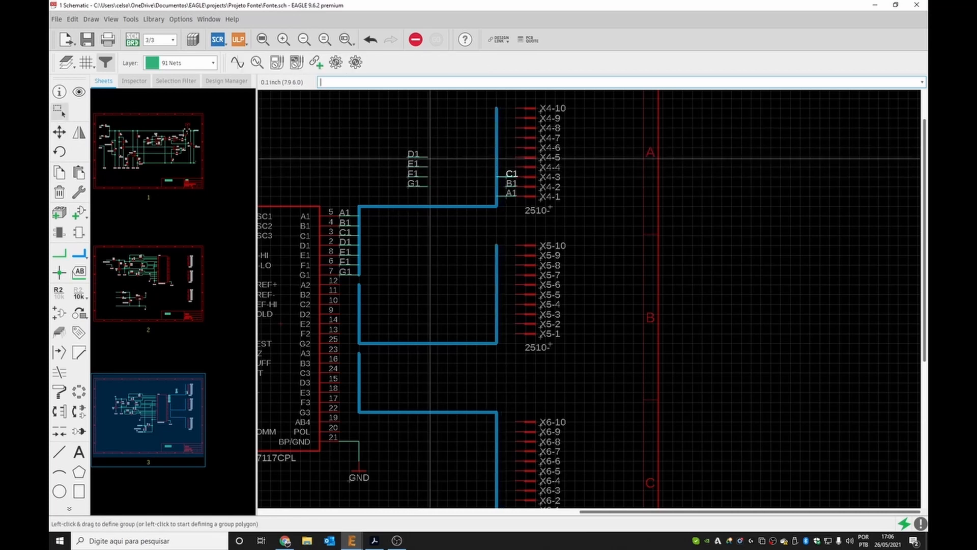
click(410, 155)
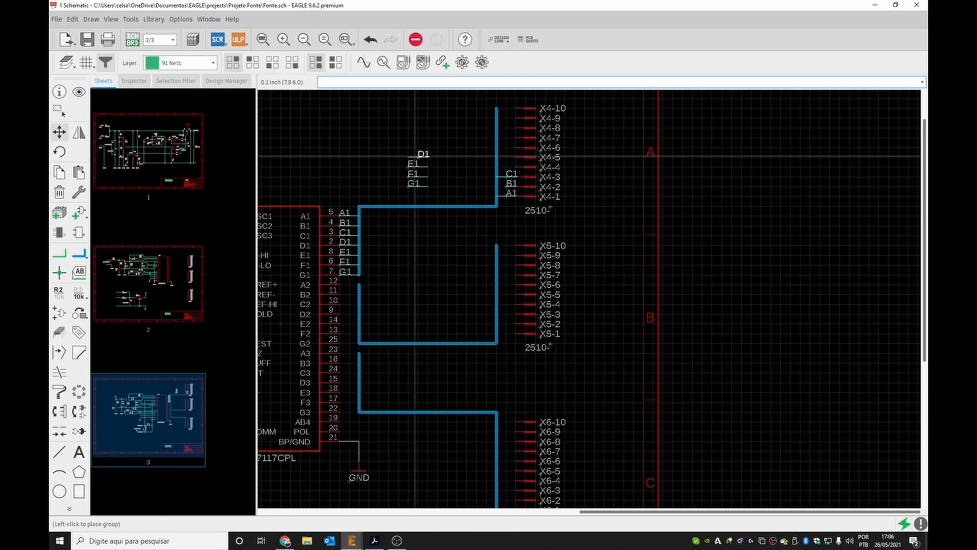
click(416, 157)
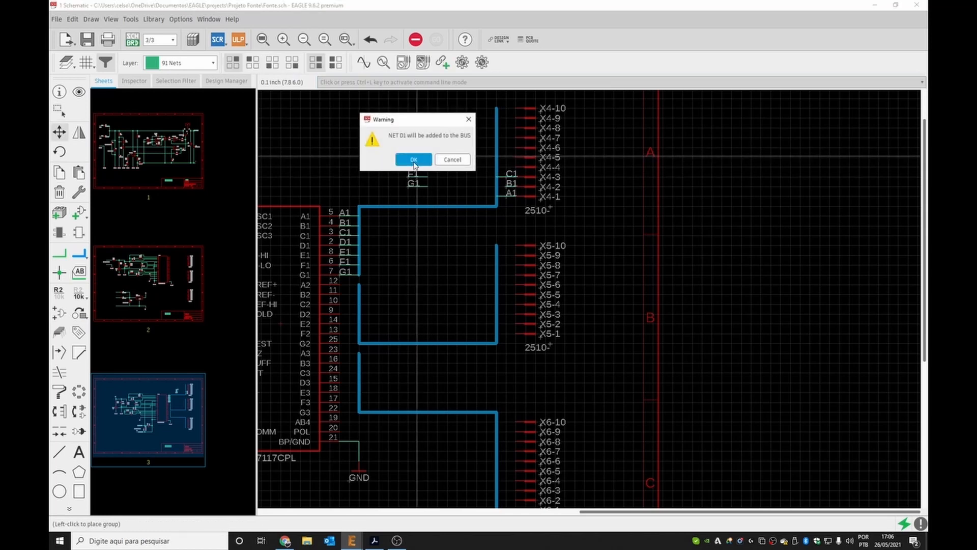
click(414, 160)
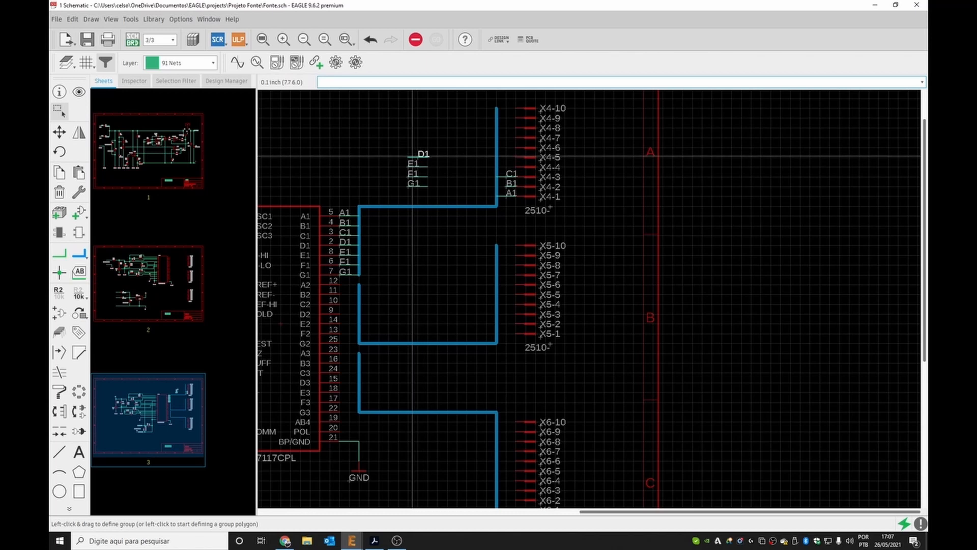
click(413, 156)
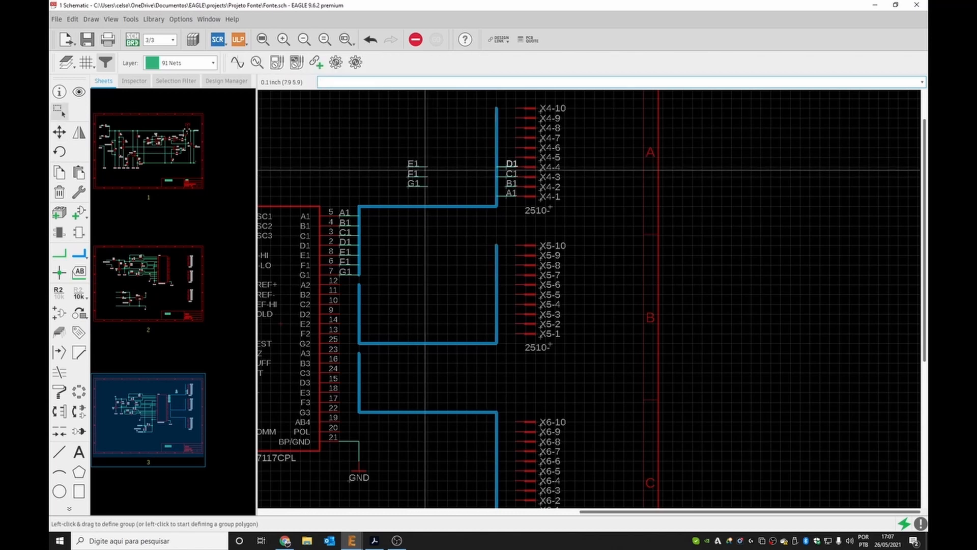
click(497, 171)
Move the pasted E1 and F1 wires onto pins X4-5 and X4-6 beside the bus.
click(409, 166)
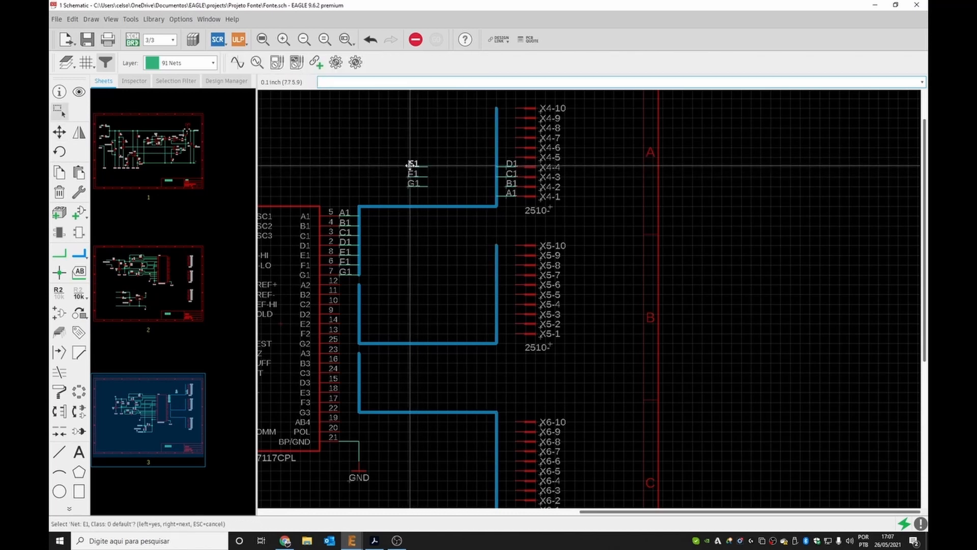
click(410, 166)
click(412, 159)
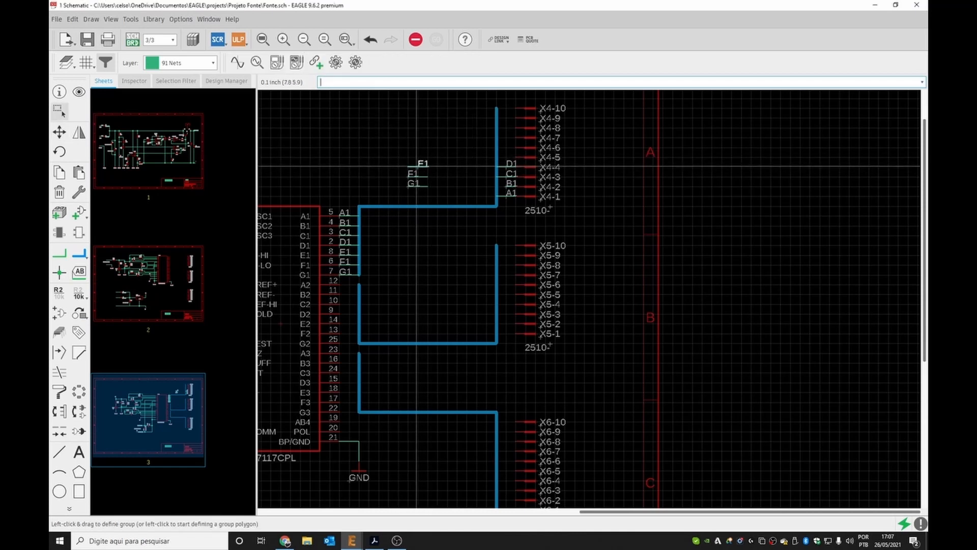
click(418, 166)
click(504, 158)
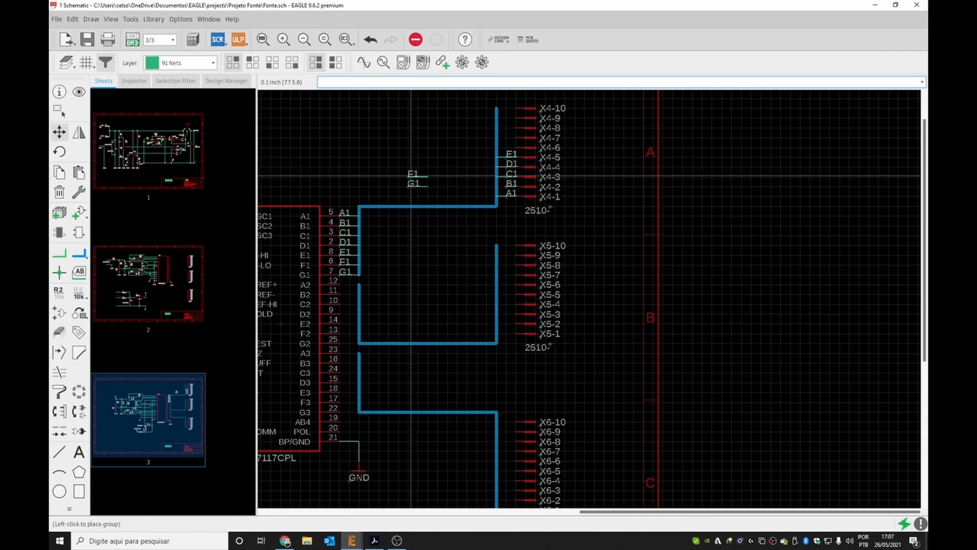
click(412, 175)
key(Return)
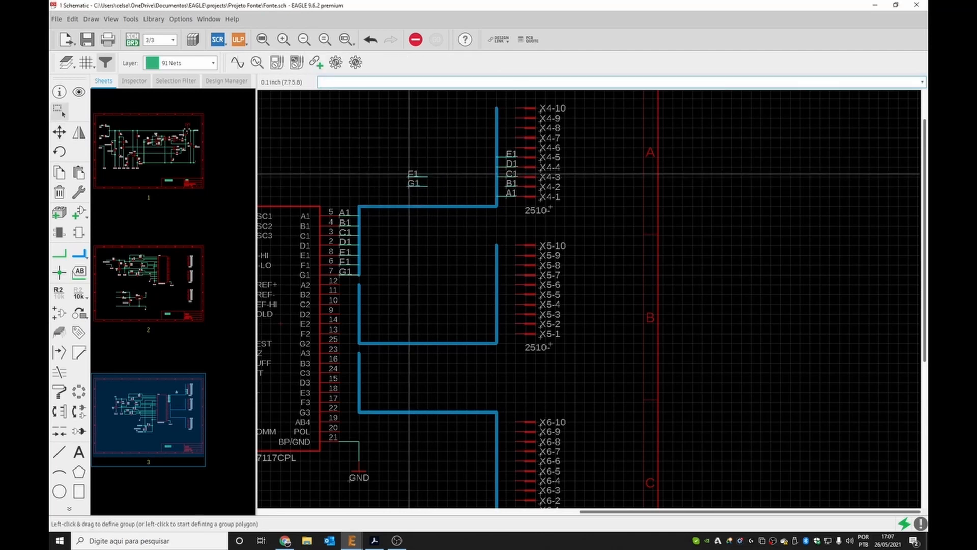
click(412, 174)
drag(424, 170, 433, 179)
click(413, 176)
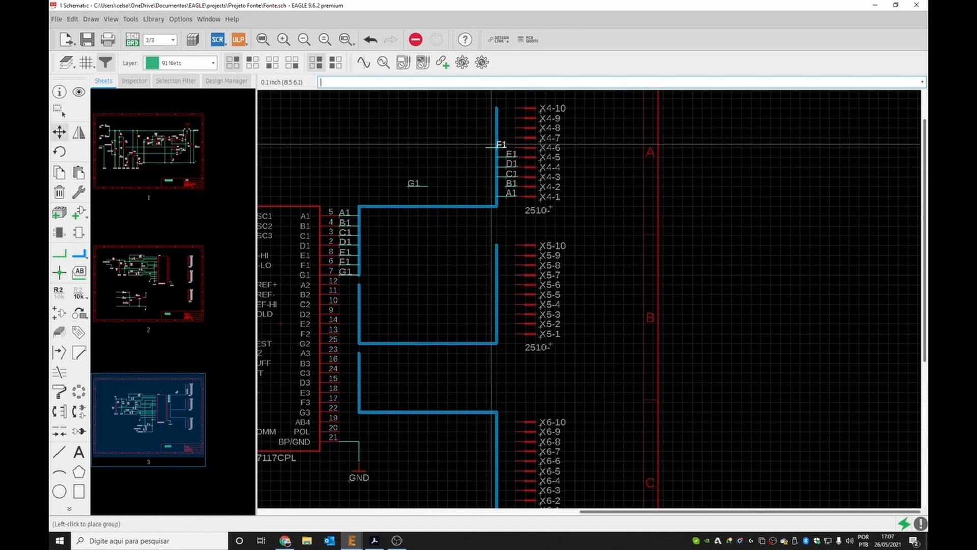
click(501, 147)
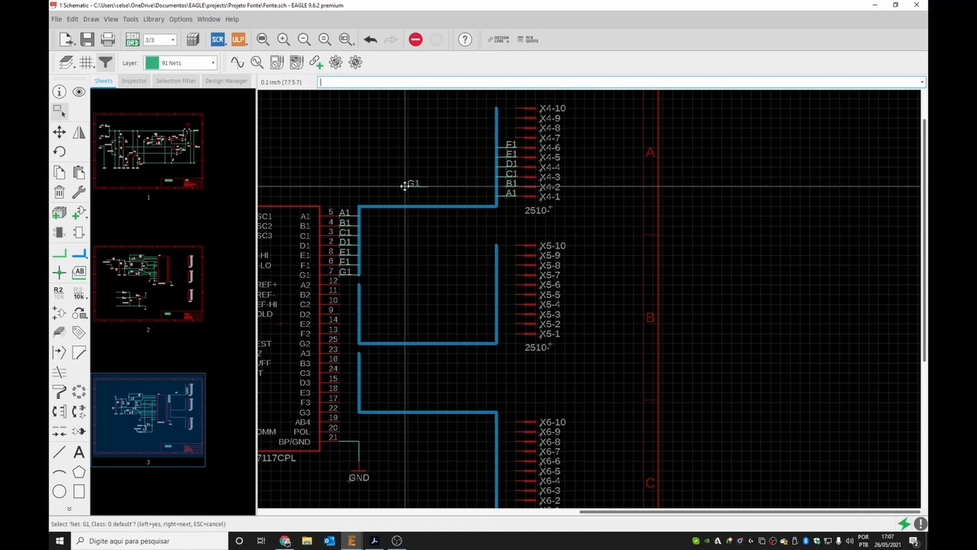
Move the pasted G1 wire onto pin X4-7 of the top header.
click(407, 185)
click(407, 186)
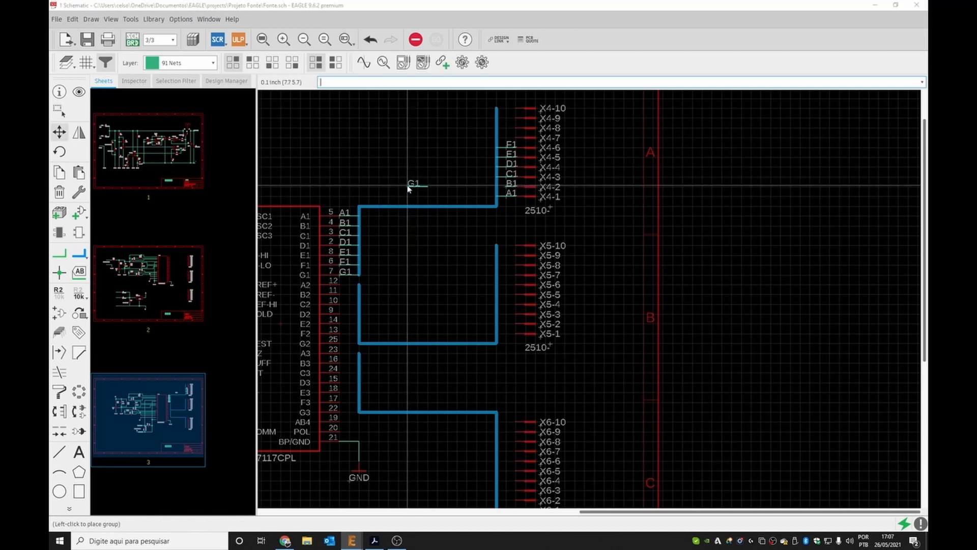
click(407, 188)
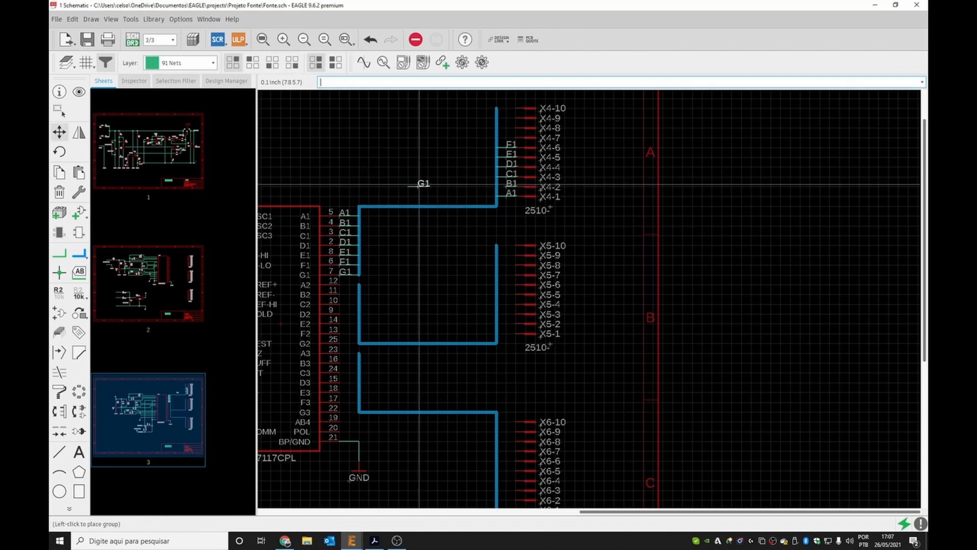
click(422, 186)
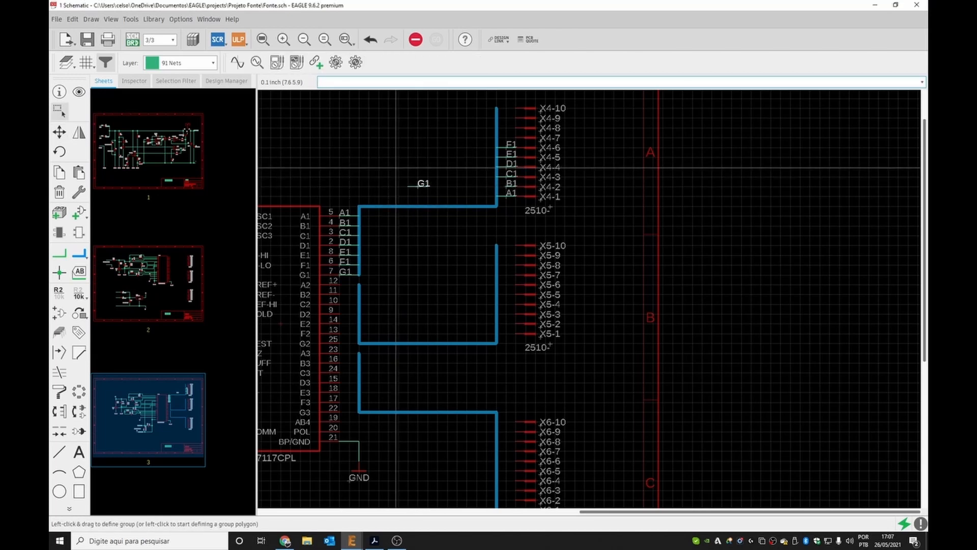
click(416, 187)
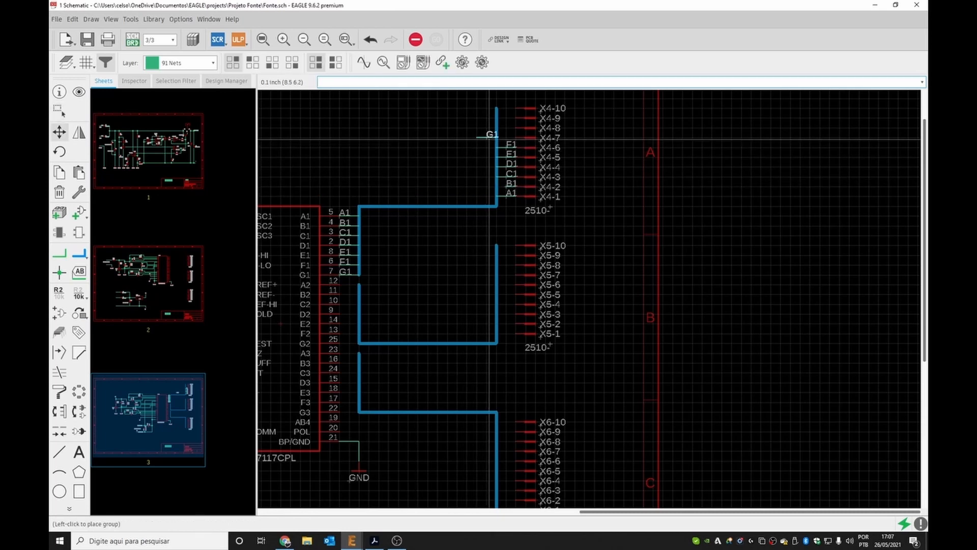
click(512, 134)
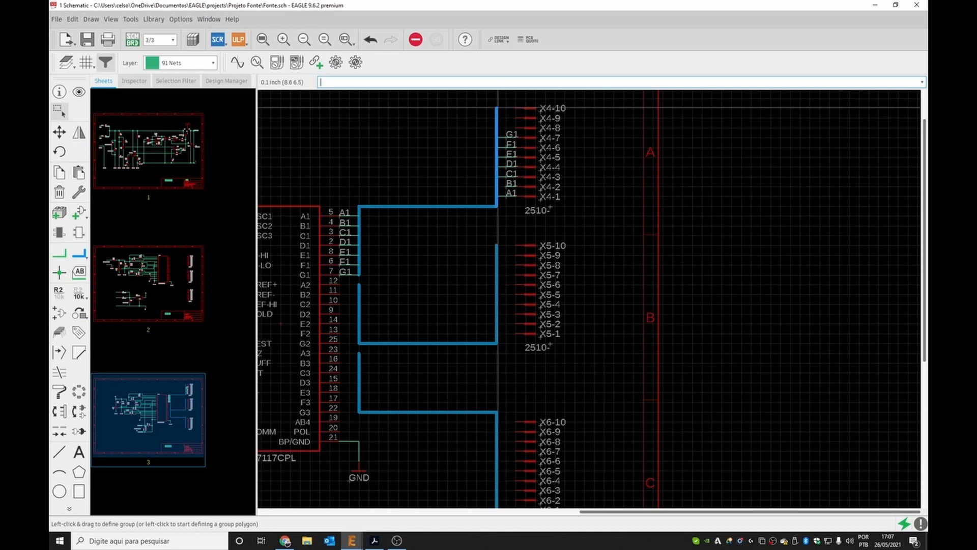
Shorten the upper bus's top end to stop level with pin X4-8.
drag(497, 108, 499, 128)
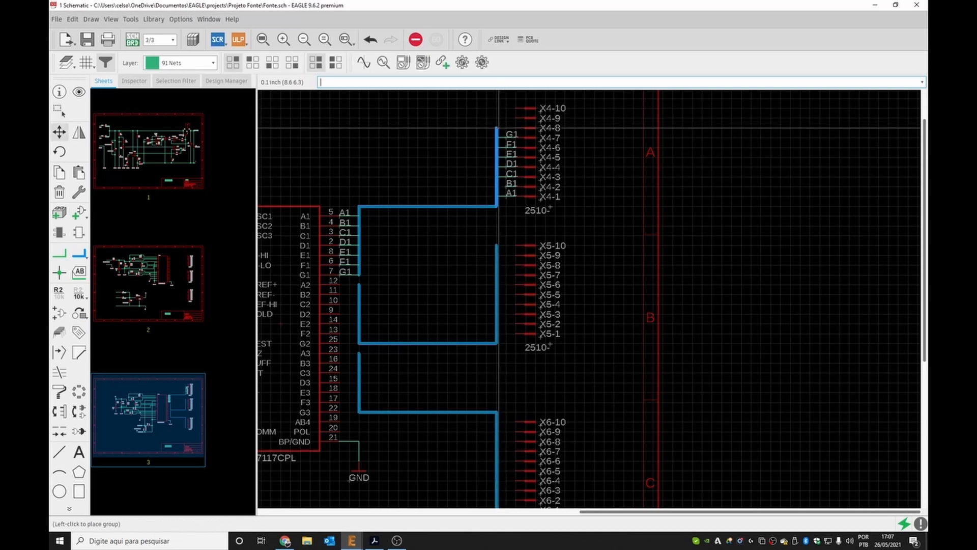
click(499, 128)
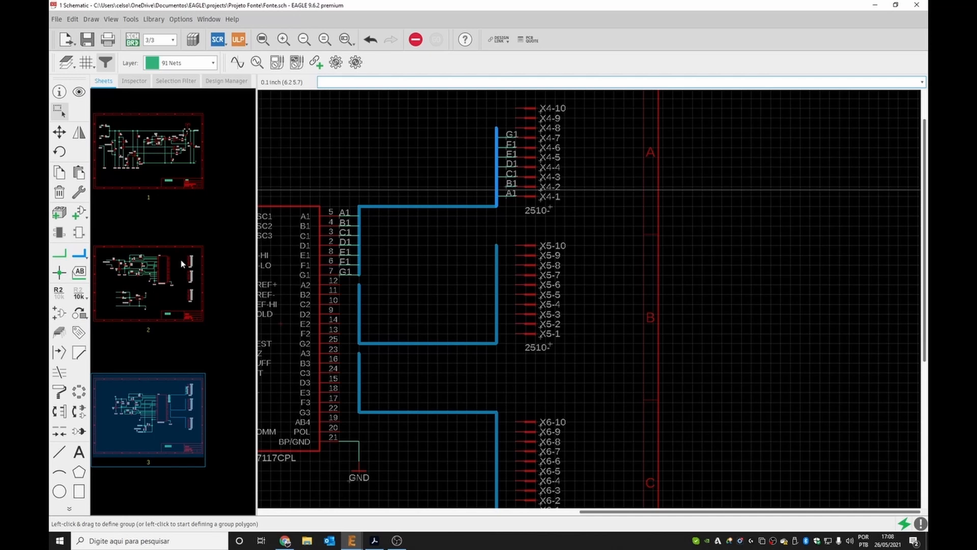
Open sheet 2 of the schematic.
click(57, 258)
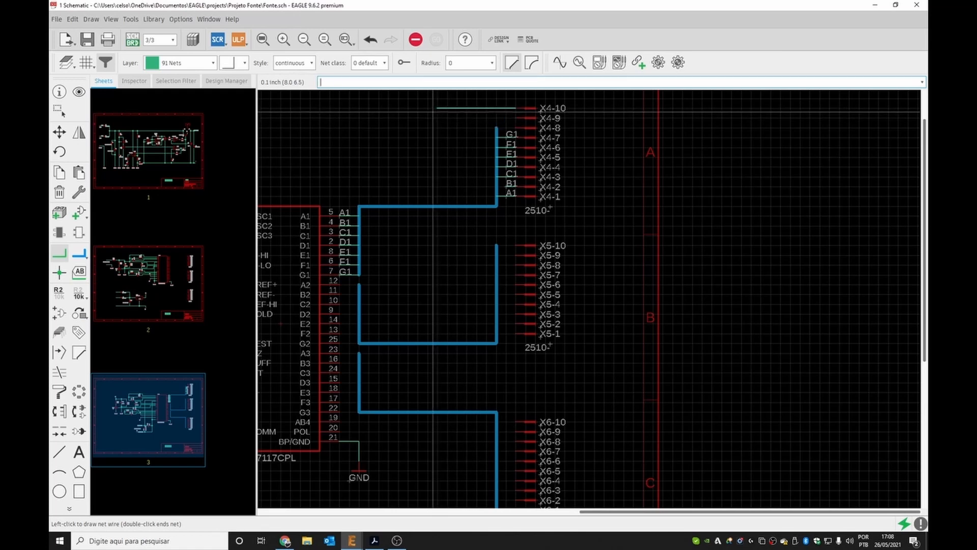
scroll(432, 109, down, 3)
key(Escape)
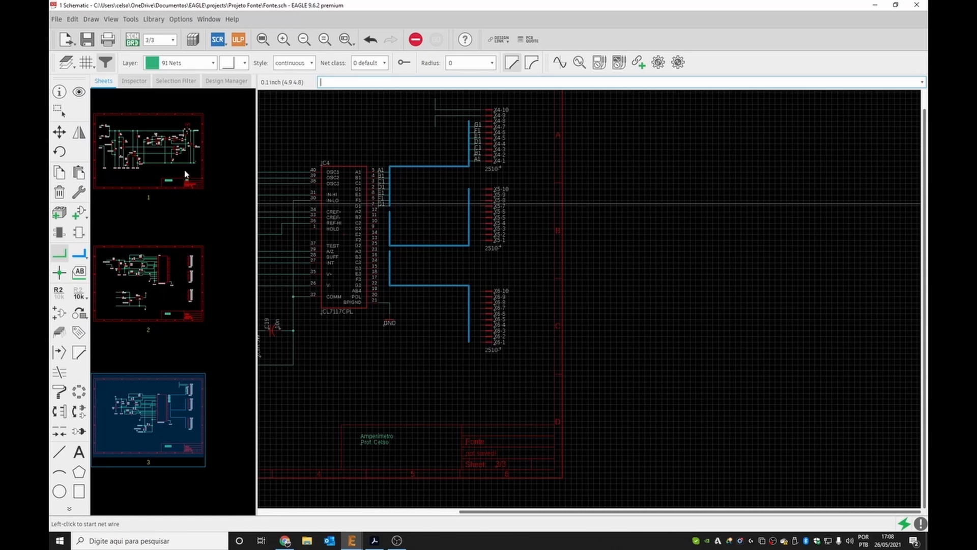
click(145, 302)
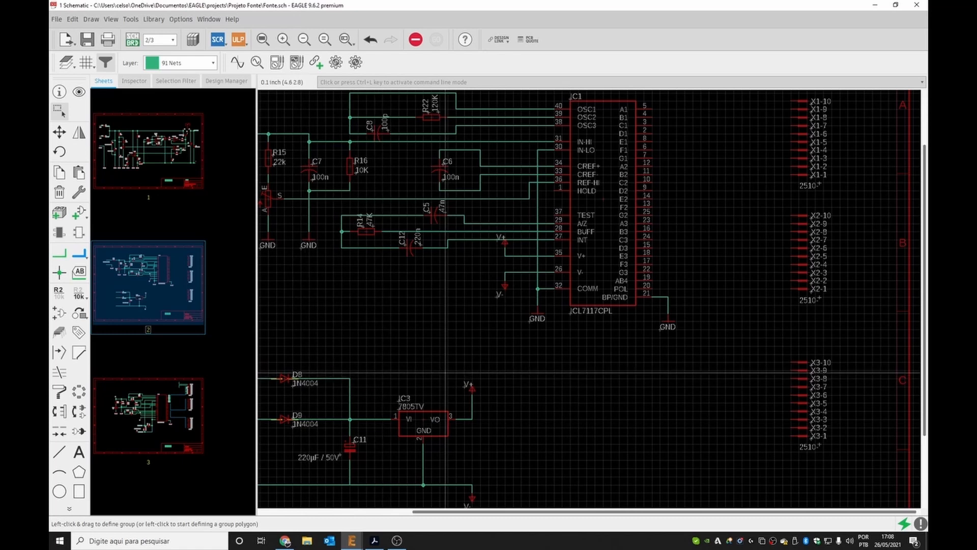
Copy the V+ supply symbol from sheet 2 and paste it on sheet 3 above header X4, accepting the net rename.
drag(457, 372, 487, 394)
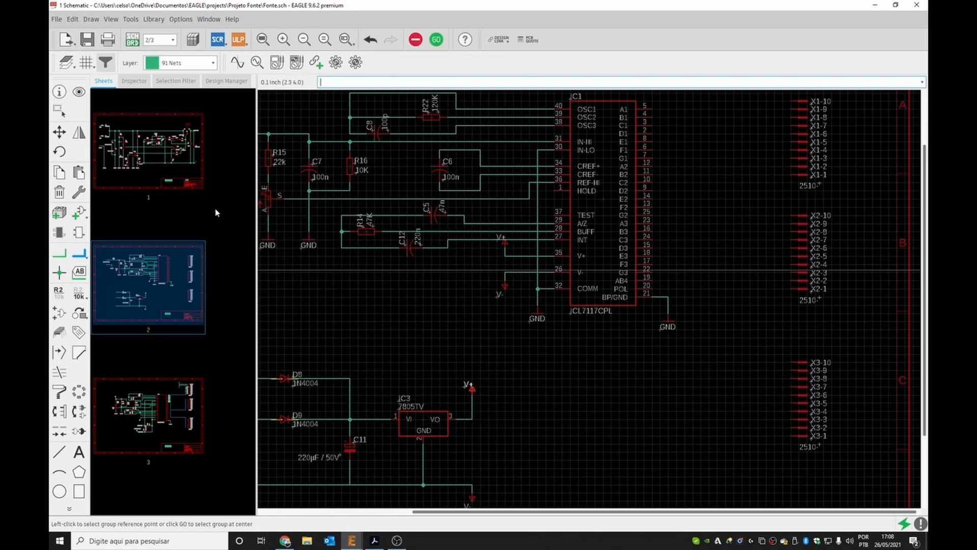
click(183, 392)
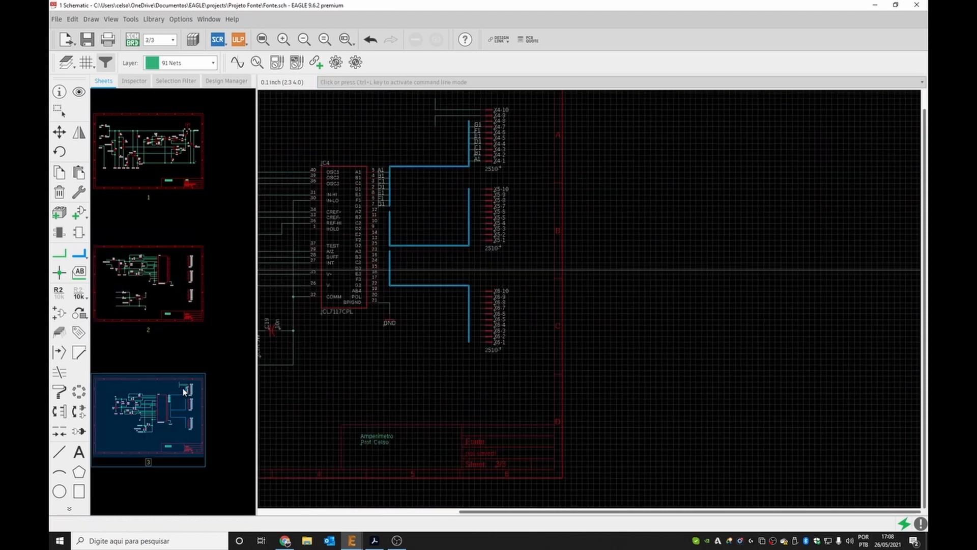
scroll(449, 129, down, 3)
scroll(450, 129, up, 3)
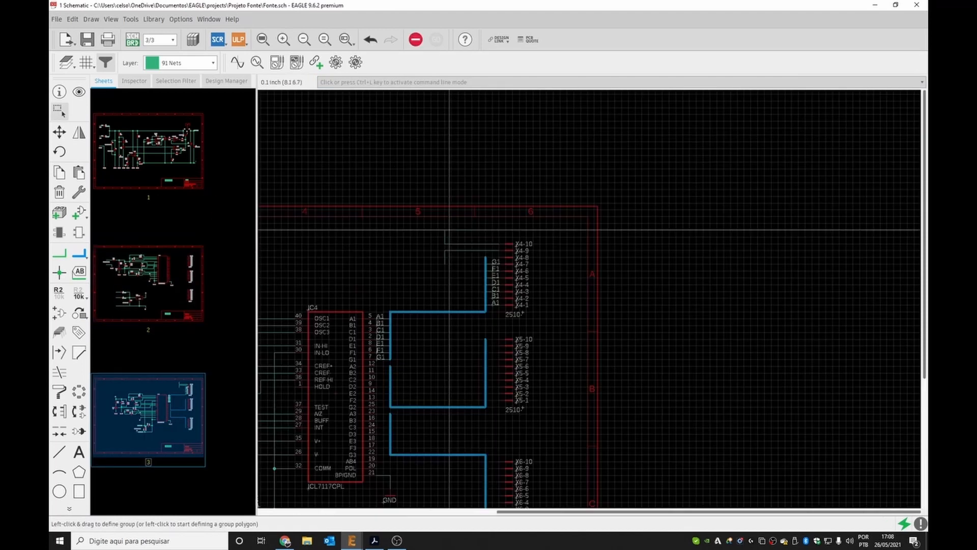
key(ctrl+v)
click(448, 232)
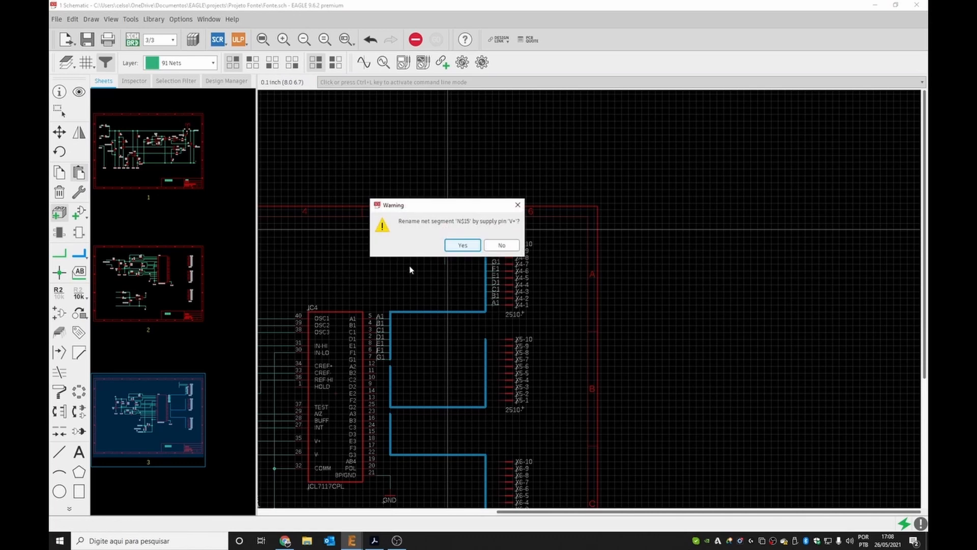
click(463, 246)
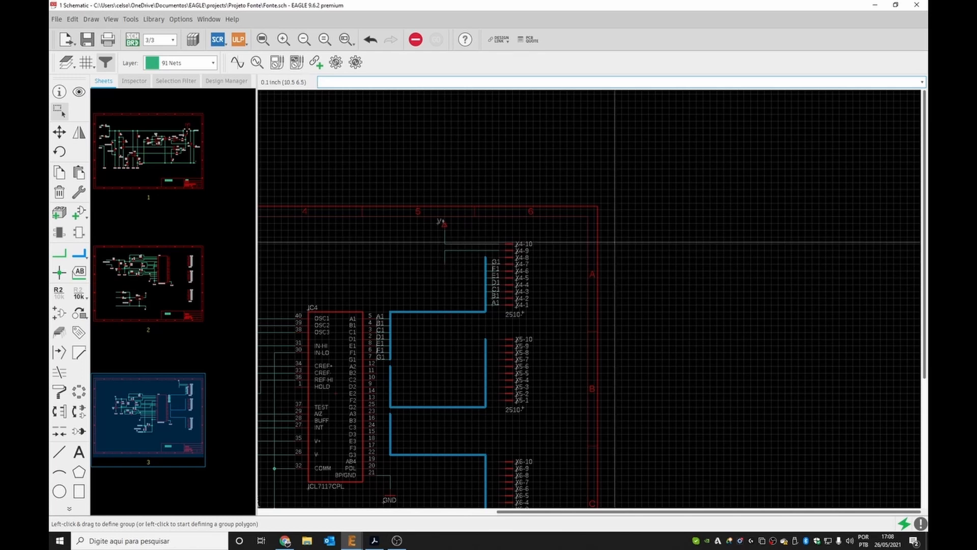
Paste a GND symbol and move it onto the wire to pin X4-9, accepting the net rename.
scroll(615, 242, down, 2)
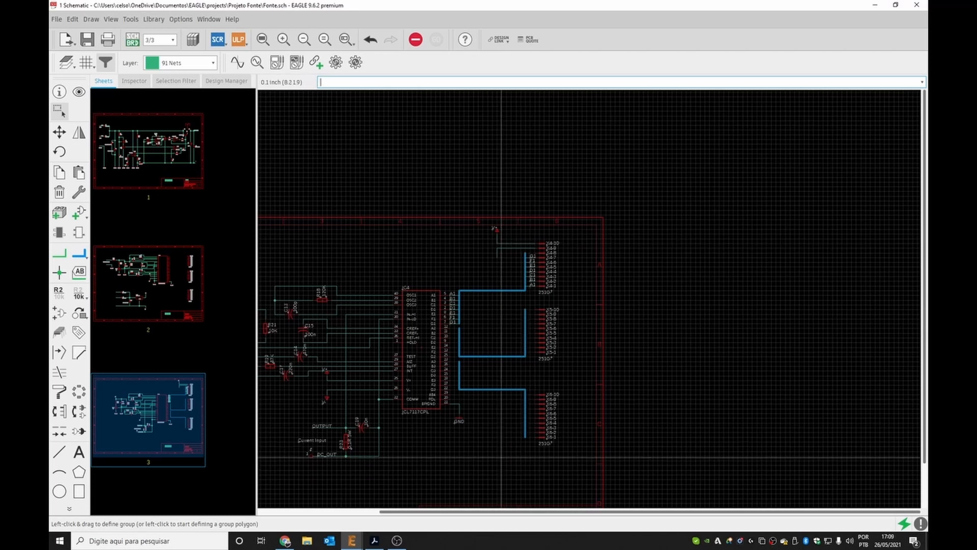
drag(448, 410, 481, 443)
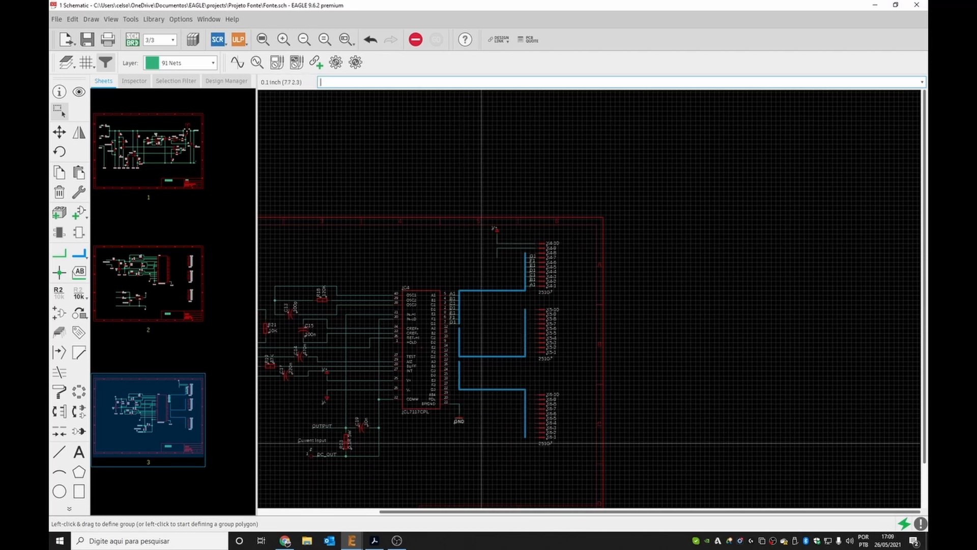
key(ctrl+v)
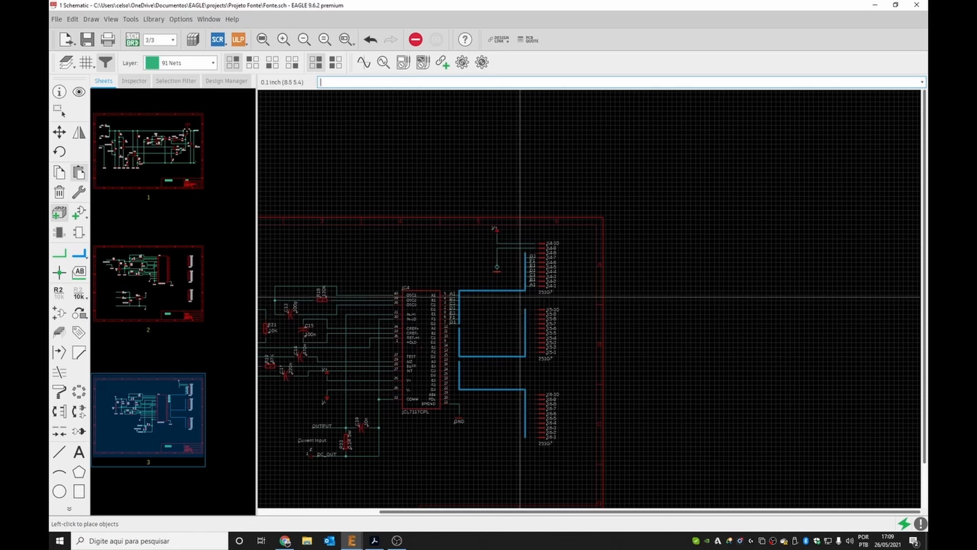
click(515, 295)
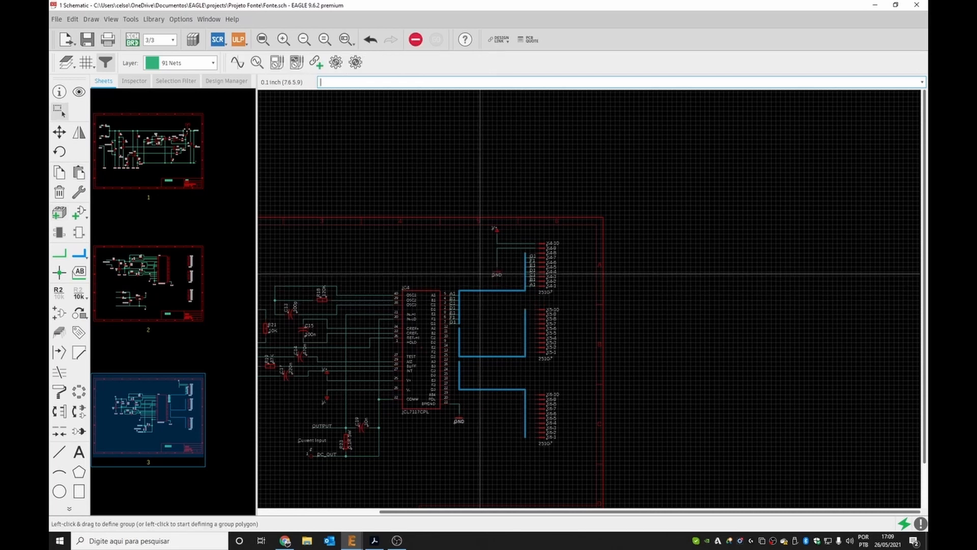
scroll(507, 275, up, 2)
drag(518, 271, 516, 255)
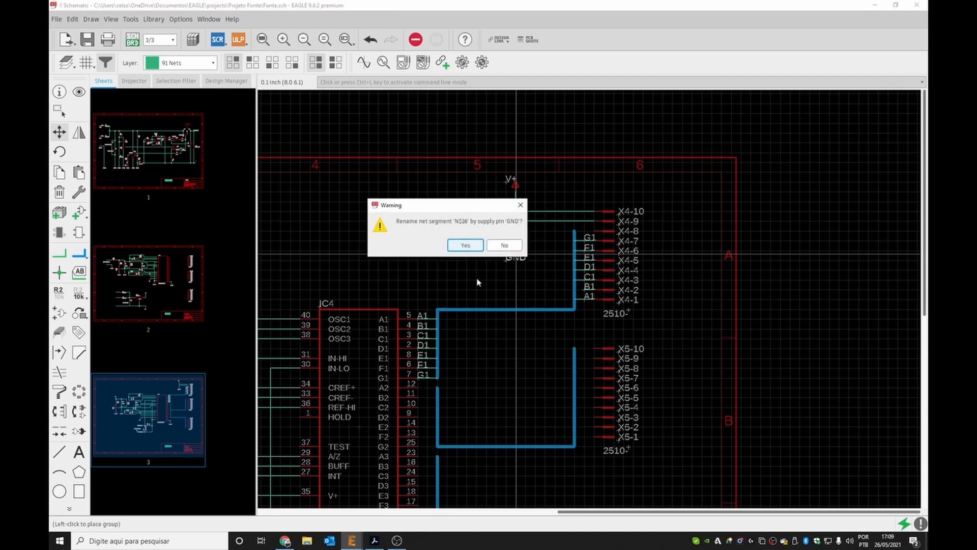
click(472, 248)
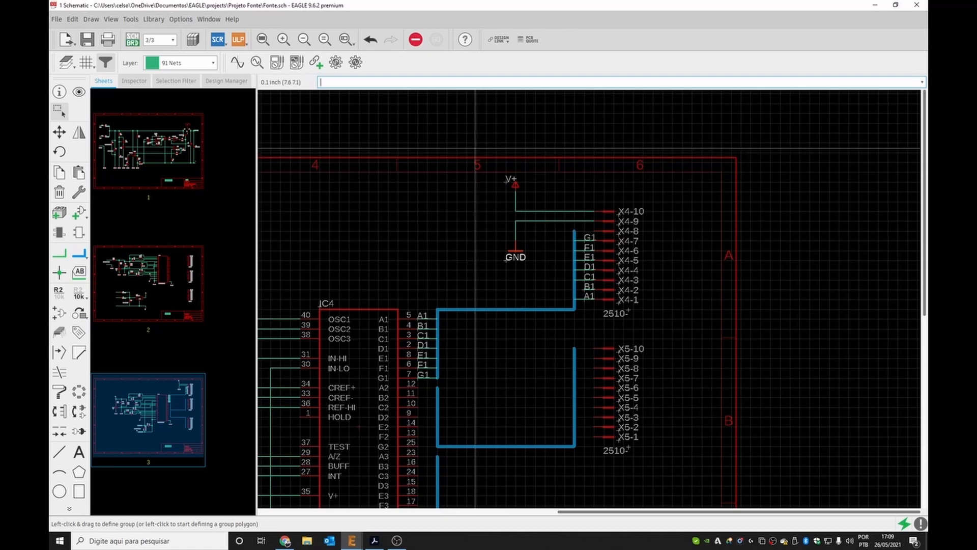
Paste a copy of the V+ and GND pair beside header X5 and shorten the middle bus's top end.
drag(474, 148, 558, 274)
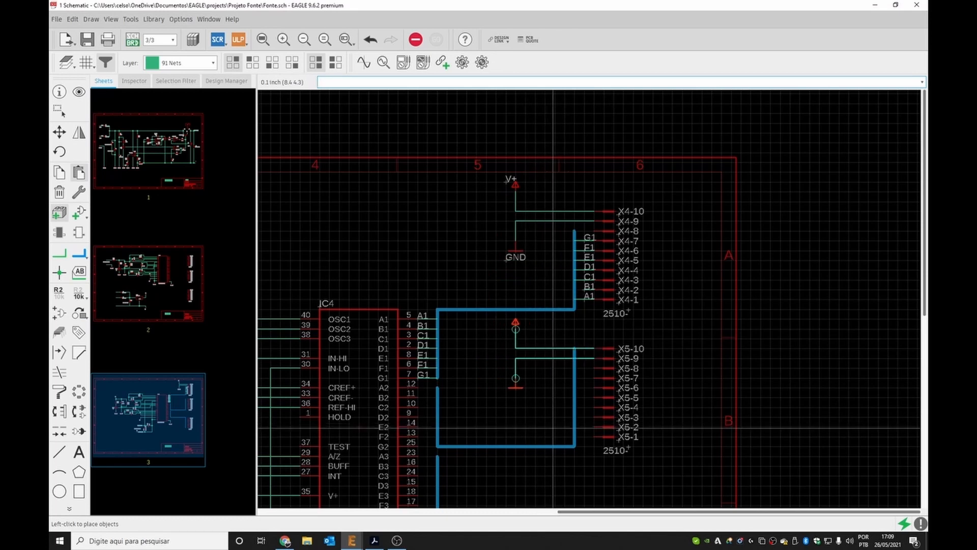
click(519, 428)
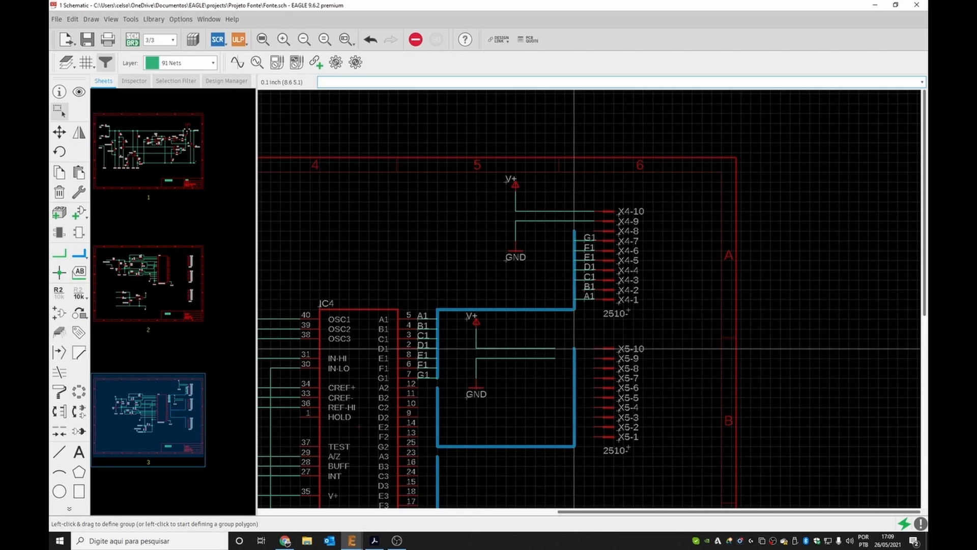
mouse_move(574, 349)
mouse_down()
mouse_move(574, 366)
mouse_move(583, 351)
mouse_move(575, 368)
mouse_up()
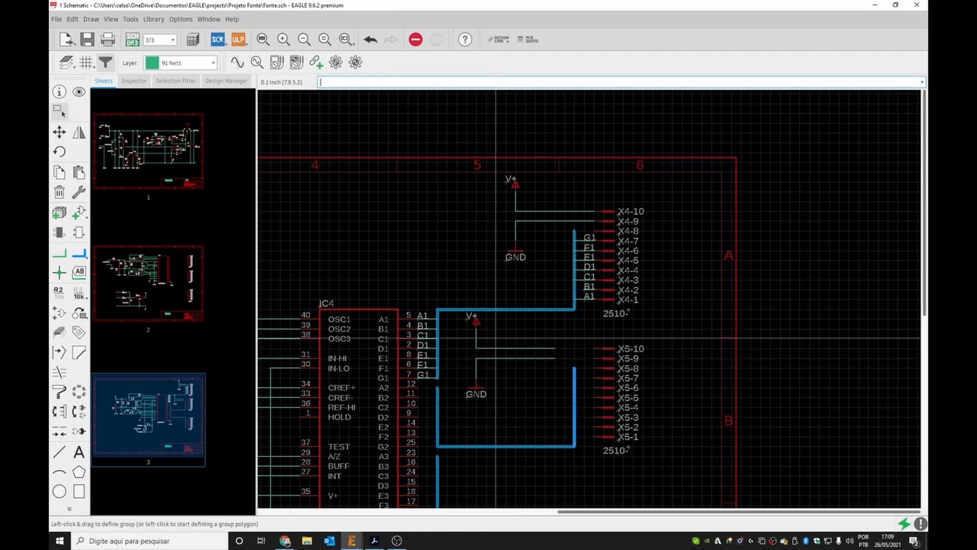
Move the pasted V+ and GND pair so their wires reach pins X5-10 and X5-9.
drag(456, 310, 516, 383)
key(ctrl+z)
drag(565, 411, 516, 341)
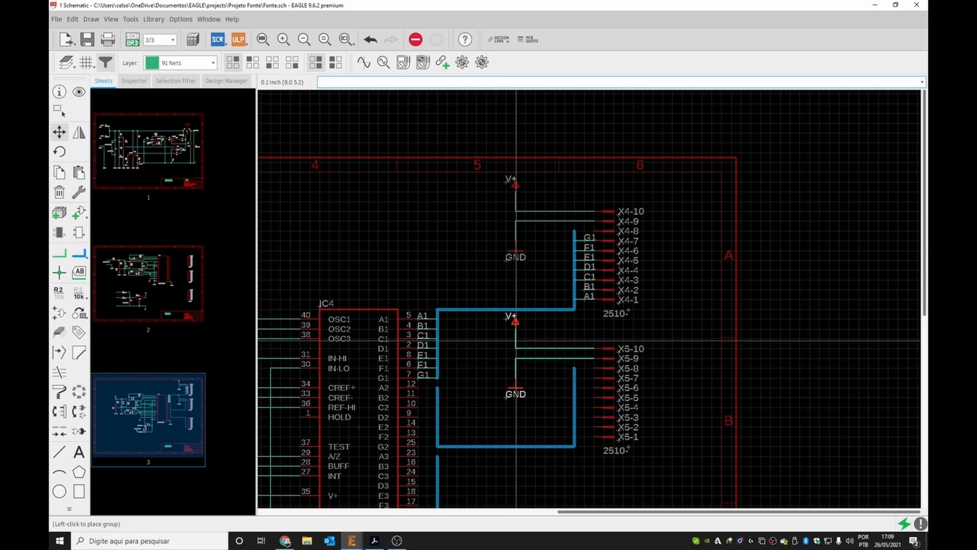
click(516, 341)
Shift the GND symbol on IC pin 21 slightly to the left.
scroll(473, 352, down, 2)
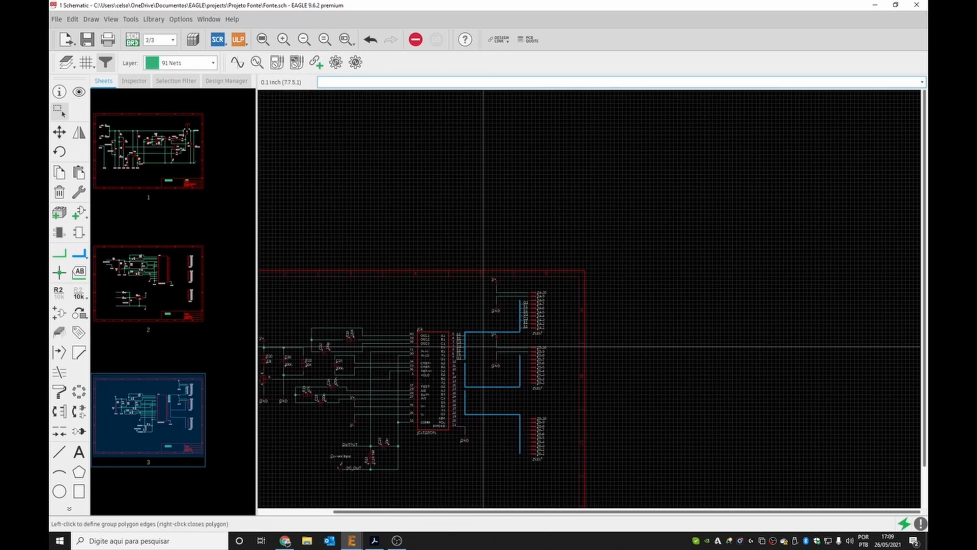
scroll(516, 453, up, 3)
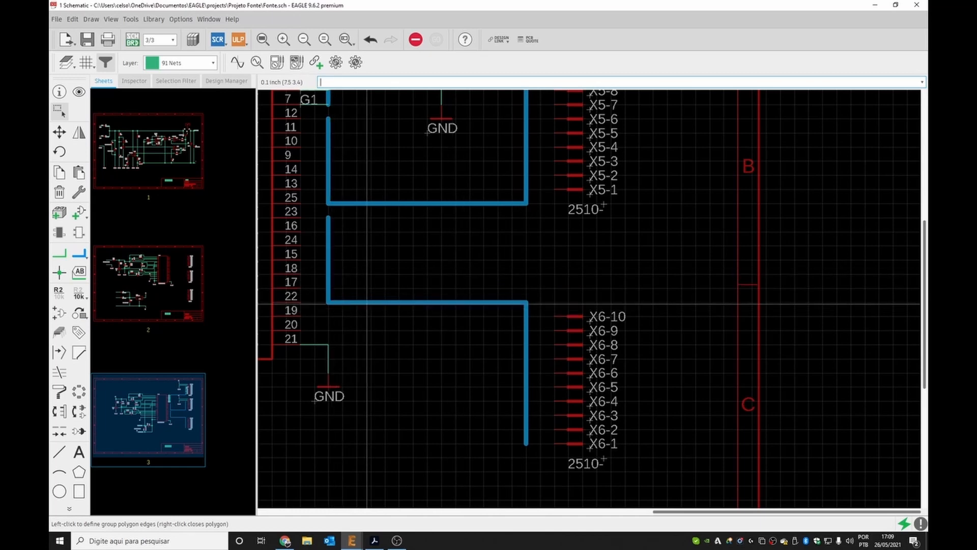
drag(307, 324, 374, 423)
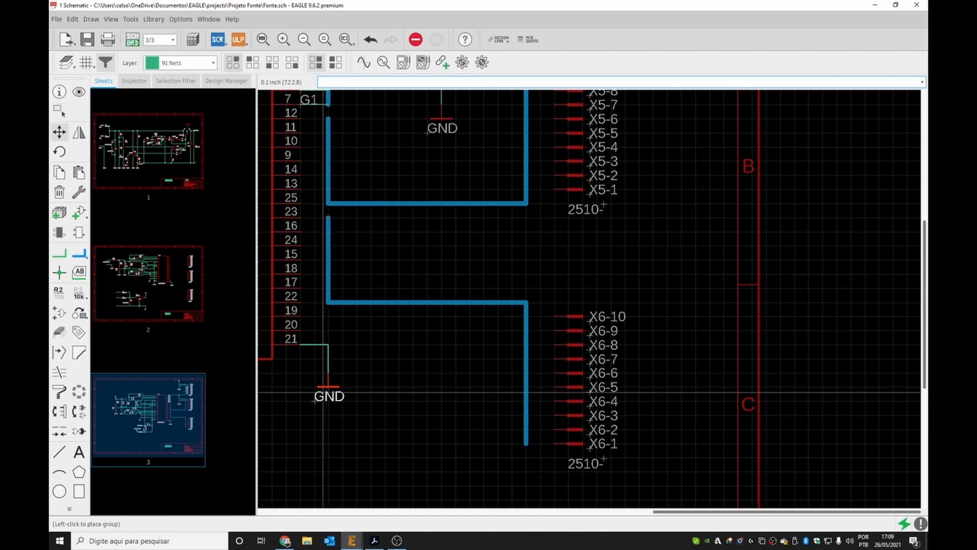
drag(328, 392, 313, 392)
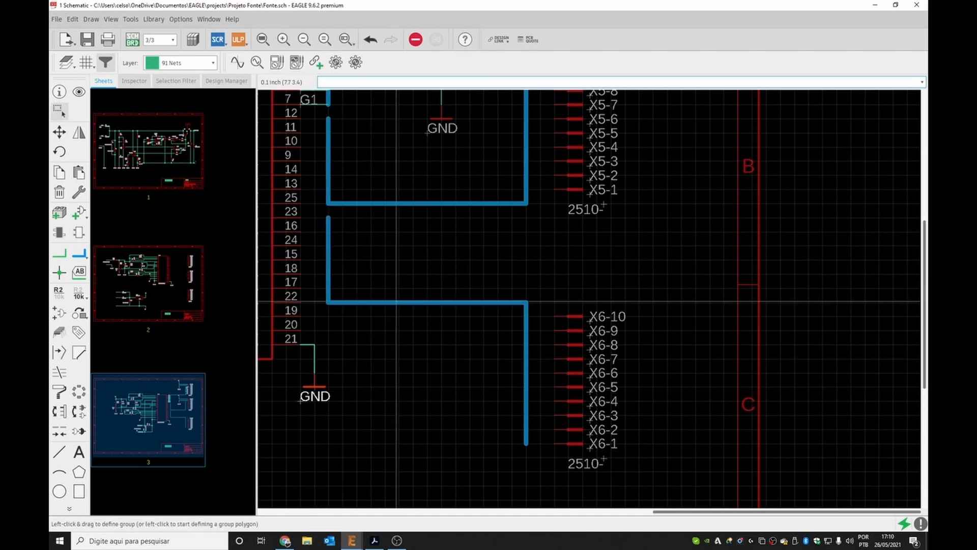
Reroute the lower bus so its bottom runs level with pin X6-1 and its right end stops at X6-8.
key(F7)
click(396, 301)
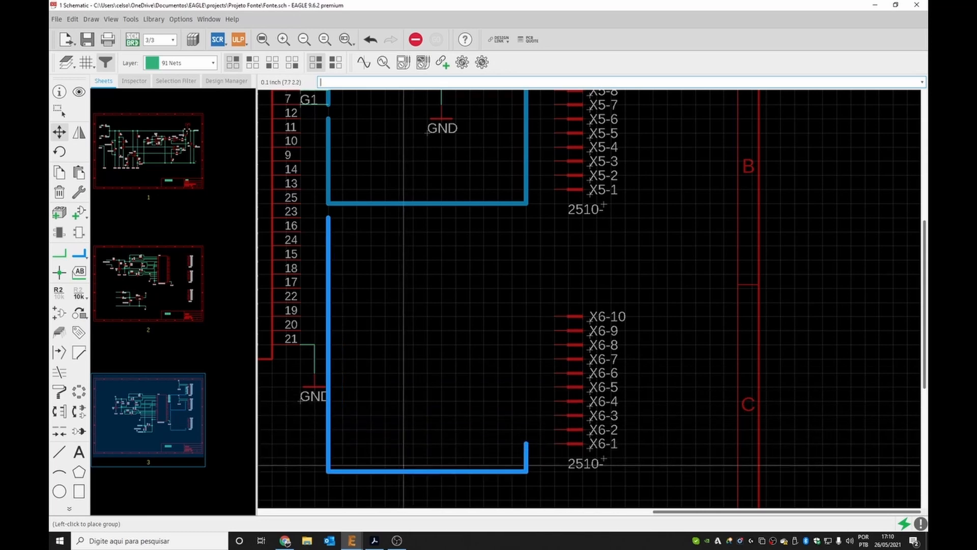
click(403, 464)
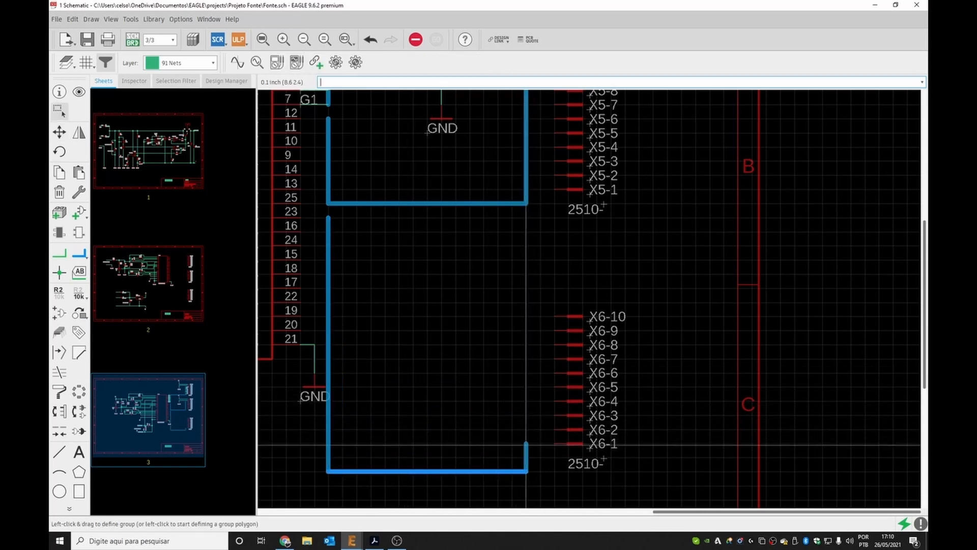
click(526, 470)
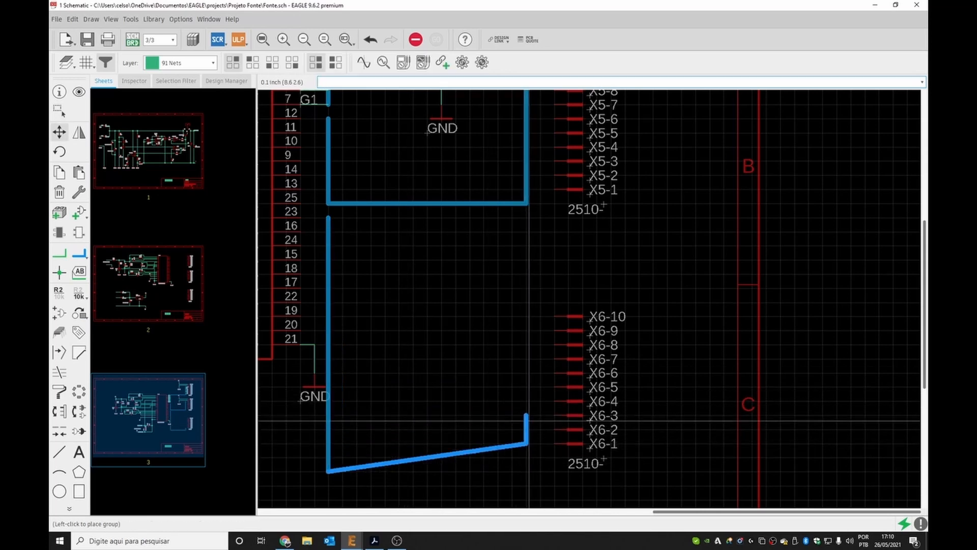
click(529, 351)
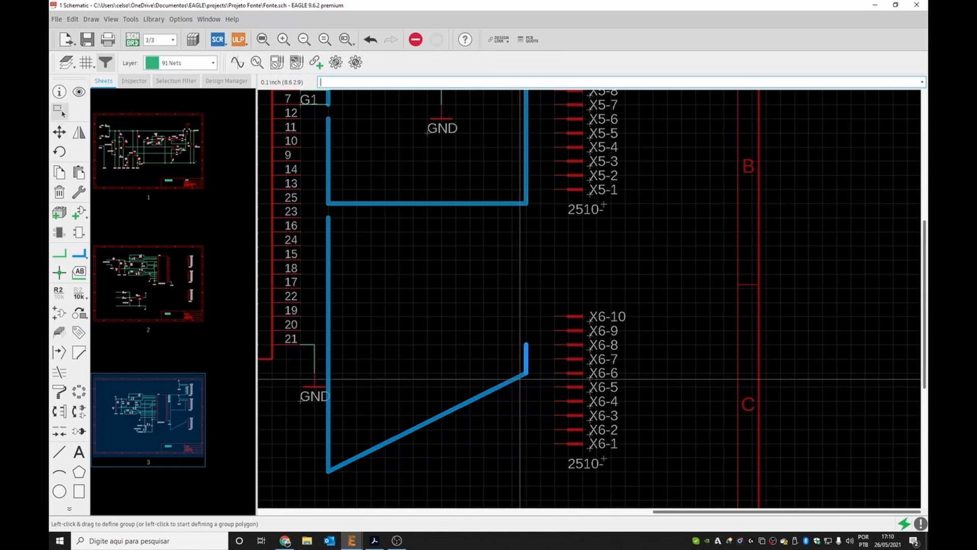
click(525, 372)
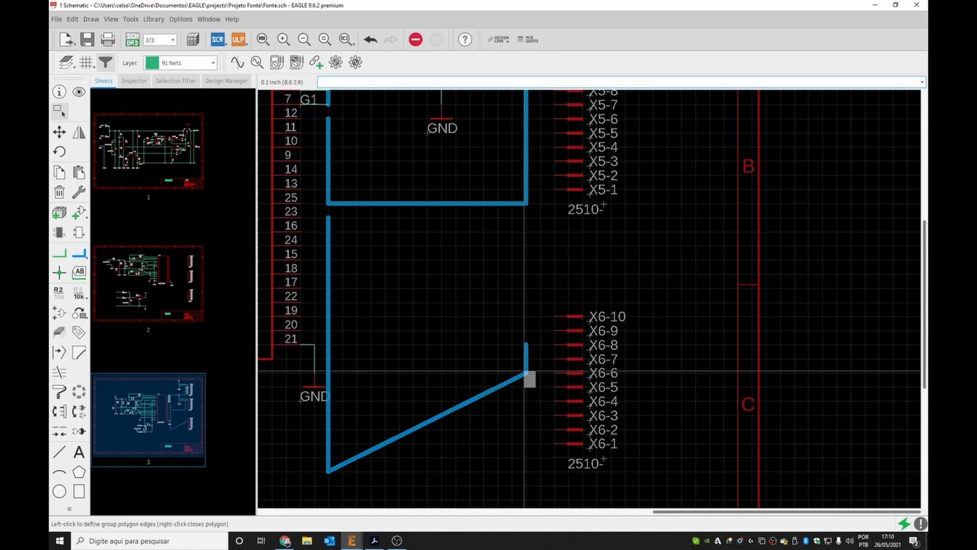
right_click(524, 372)
key(F7)
ctrl+right_click(525, 372)
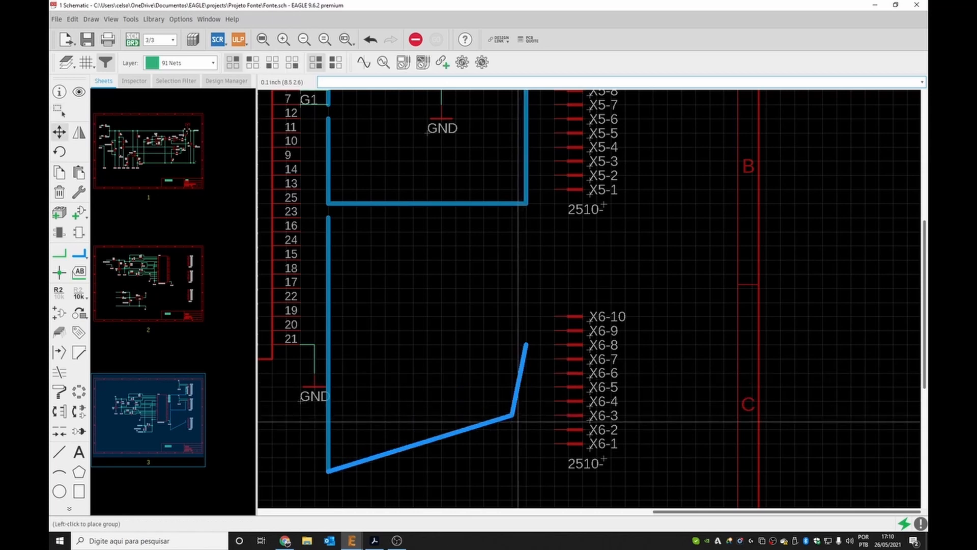
click(529, 449)
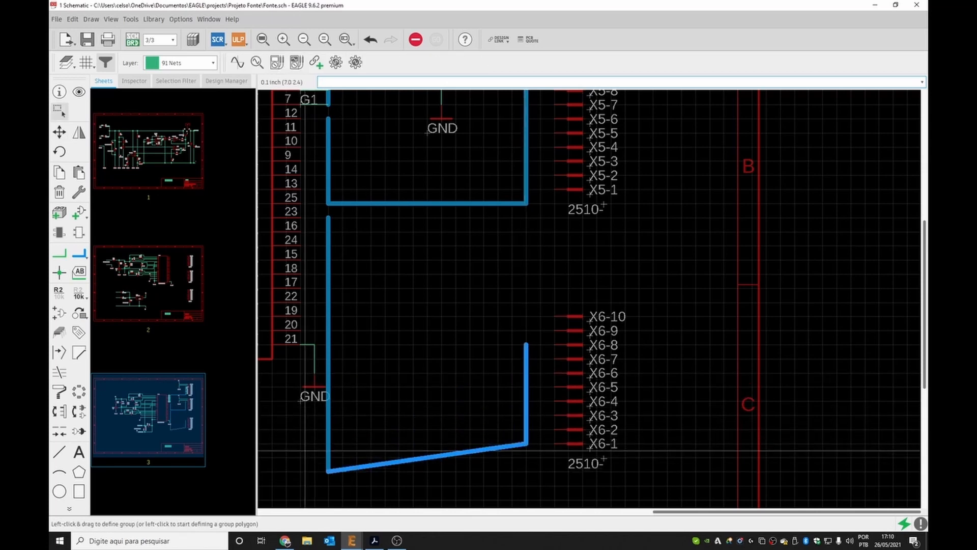
drag(304, 450, 335, 478)
key(F7)
ctrl+right_click(331, 468)
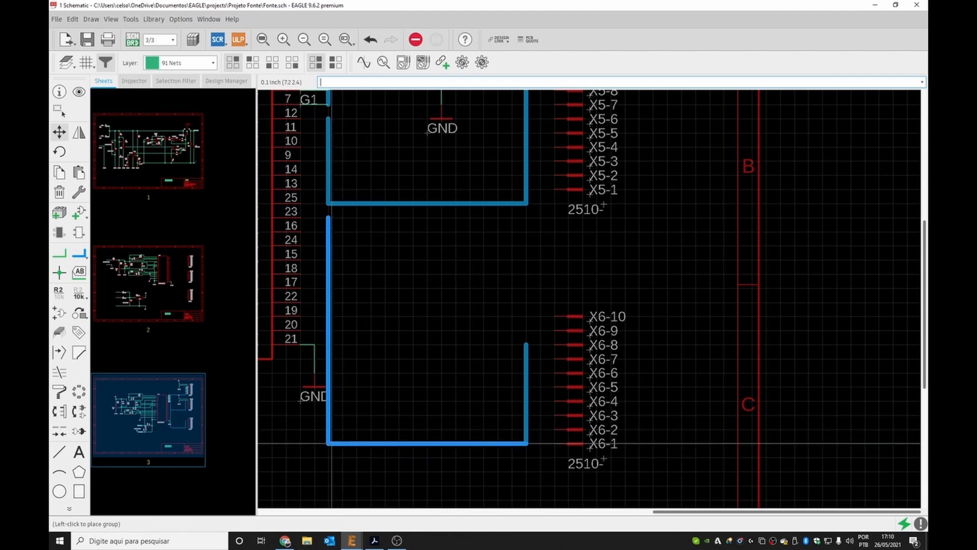
click(332, 443)
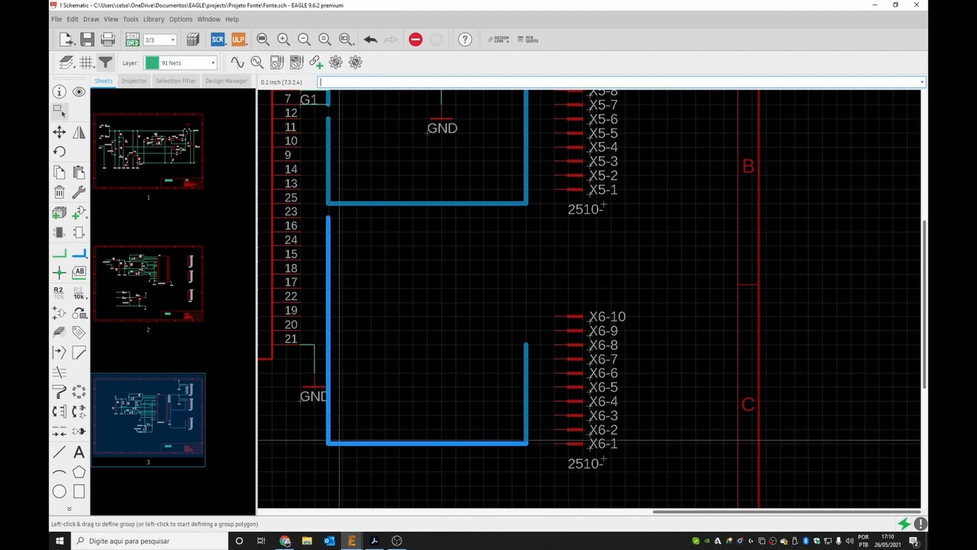
click(379, 390)
Copy the V+ and GND pair from header X5 and paste it onto pins X6-10 and X6-9.
scroll(425, 315, down, 4)
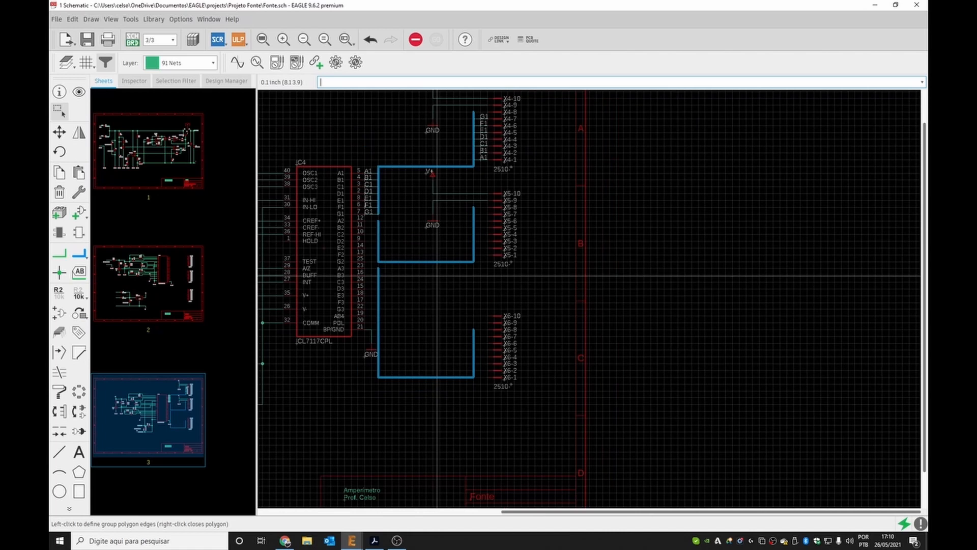
scroll(433, 193, up, 3)
drag(442, 185, 470, 262)
key(ctrl+c)
key(ctrl+v)
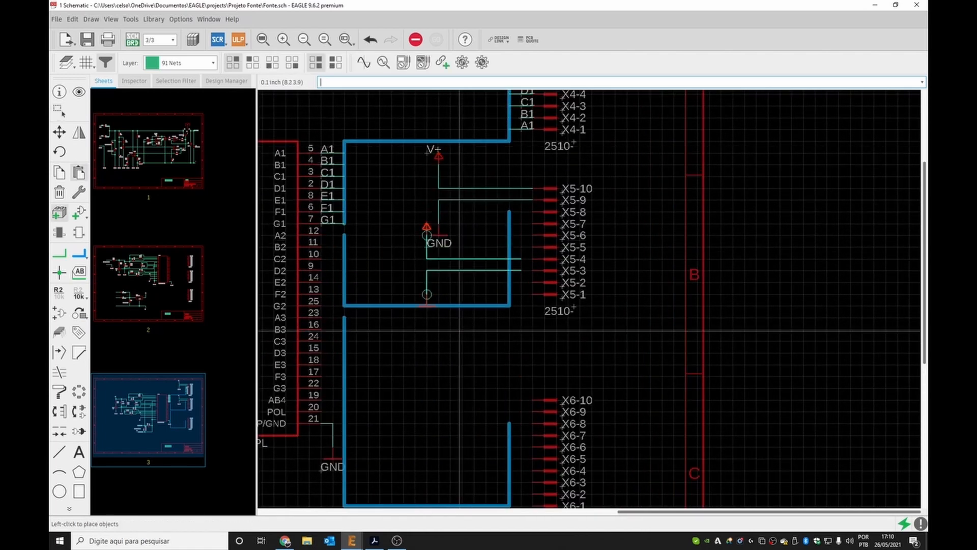
click(469, 466)
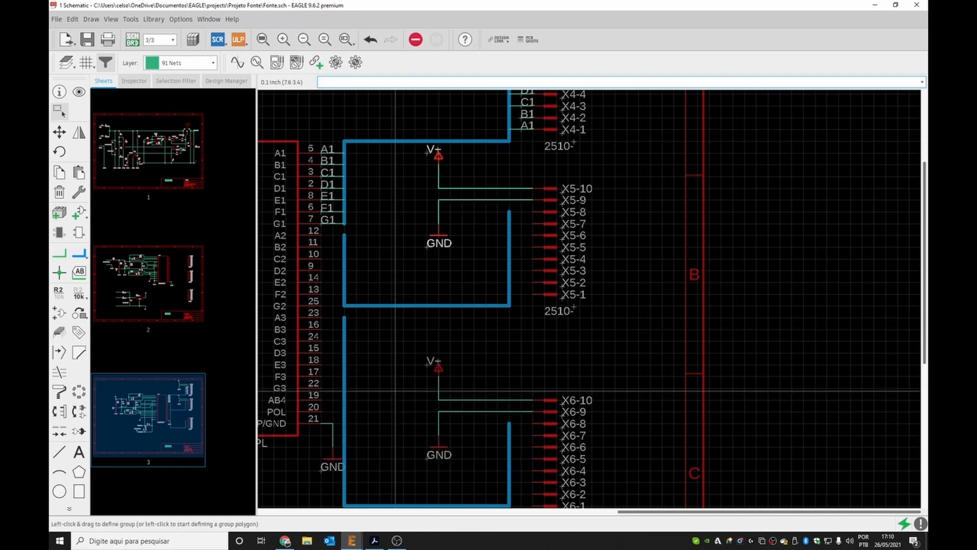
Reposition the GND symbol and its wire on IC pin 21 to clear the lower bus.
scroll(512, 134, down, 3)
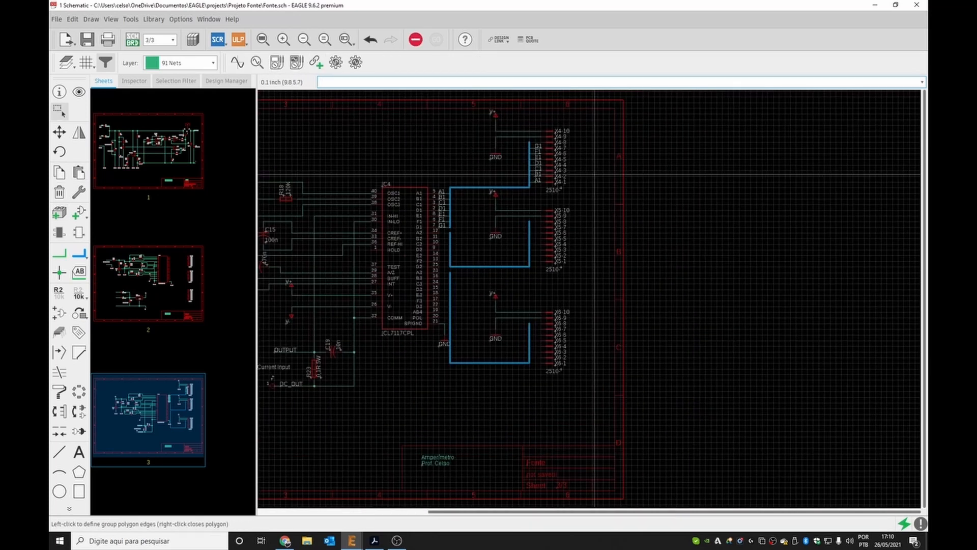
scroll(442, 326, up, 5)
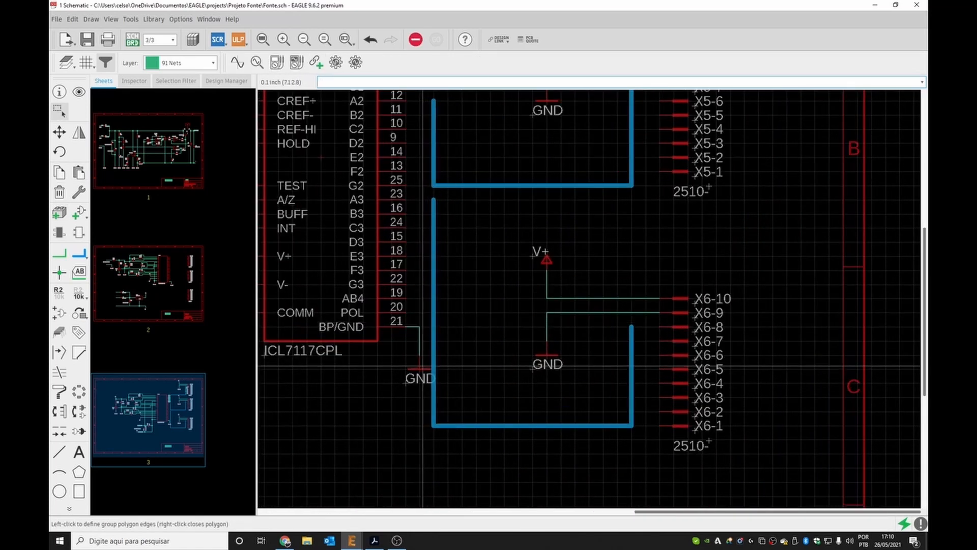
drag(420, 368, 415, 370)
click(414, 369)
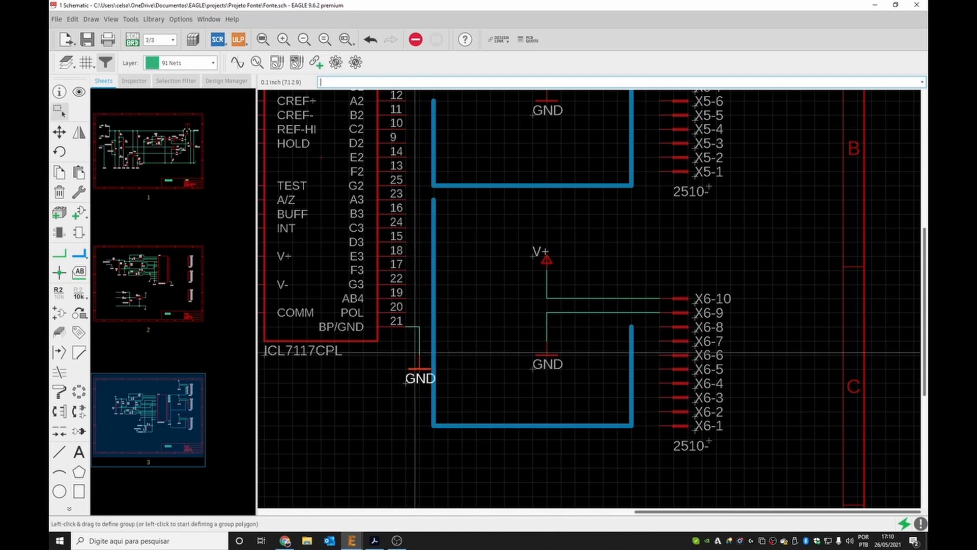
drag(409, 313, 408, 369)
click(400, 420)
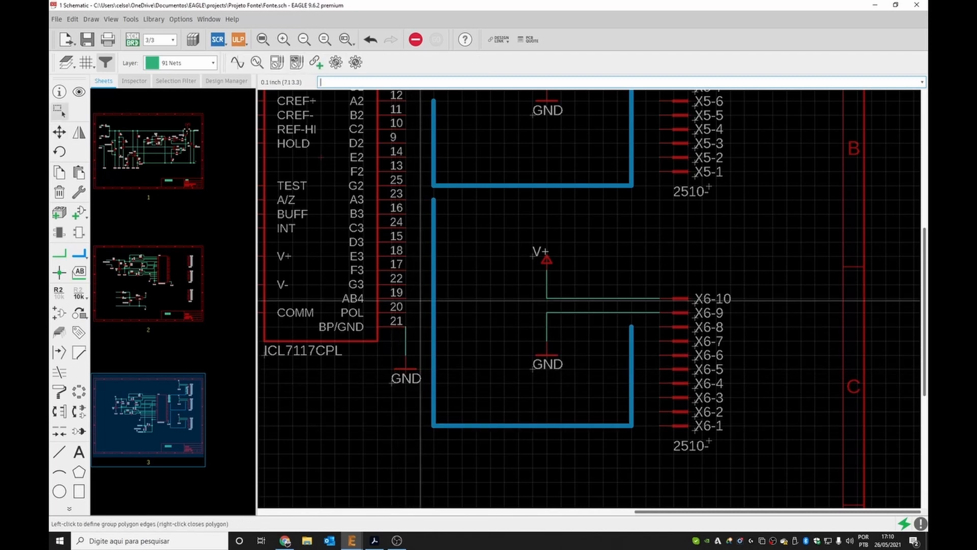
scroll(428, 300, down, 4)
scroll(438, 259, up, 5)
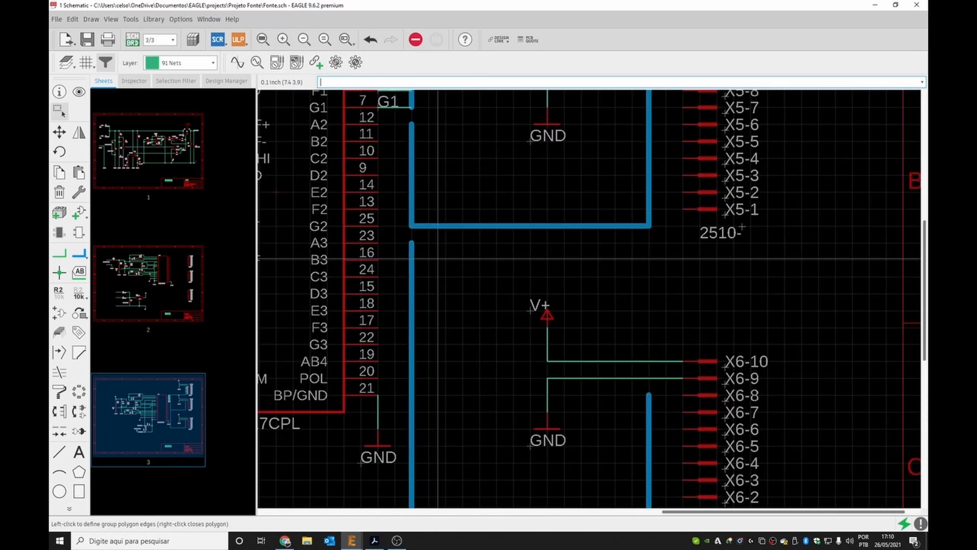
scroll(437, 259, down, 4)
scroll(422, 234, up, 2)
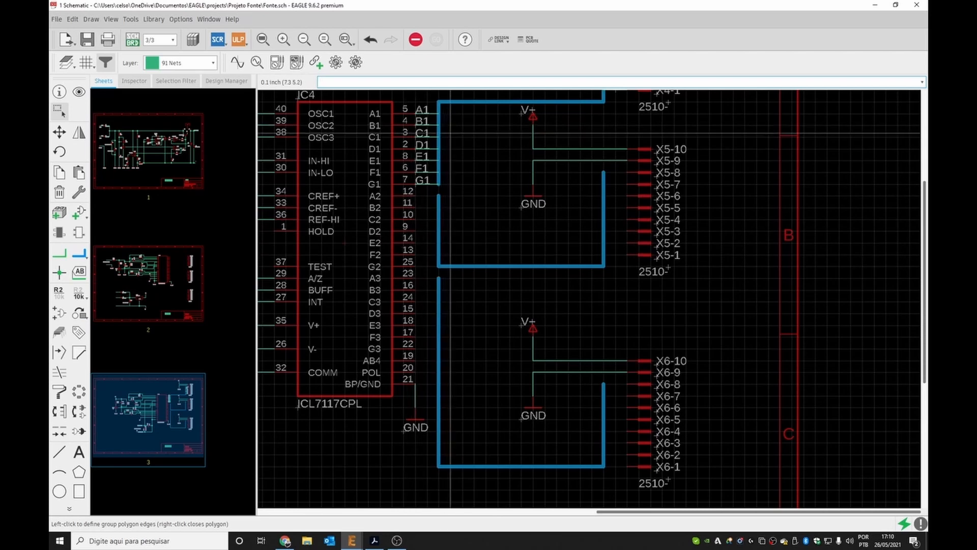
scroll(471, 316, down, 2)
scroll(473, 188, up, 3)
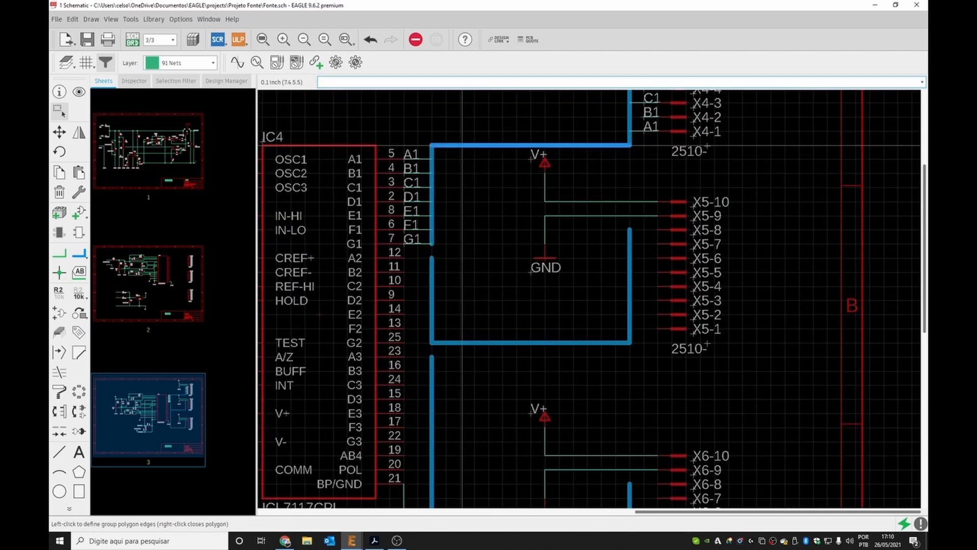
Inspect the properties of the upper and middle bus segments without changing them.
click(59, 93)
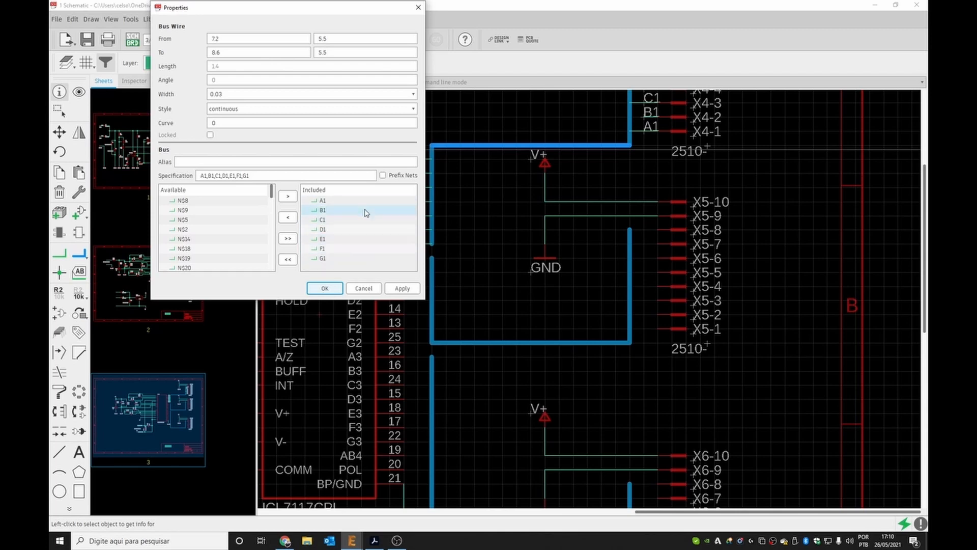
click(324, 294)
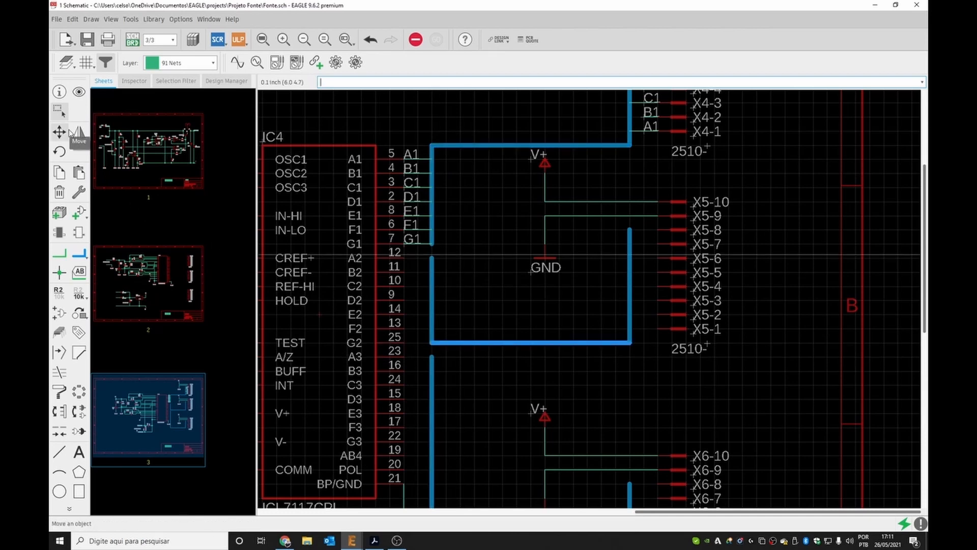
click(59, 93)
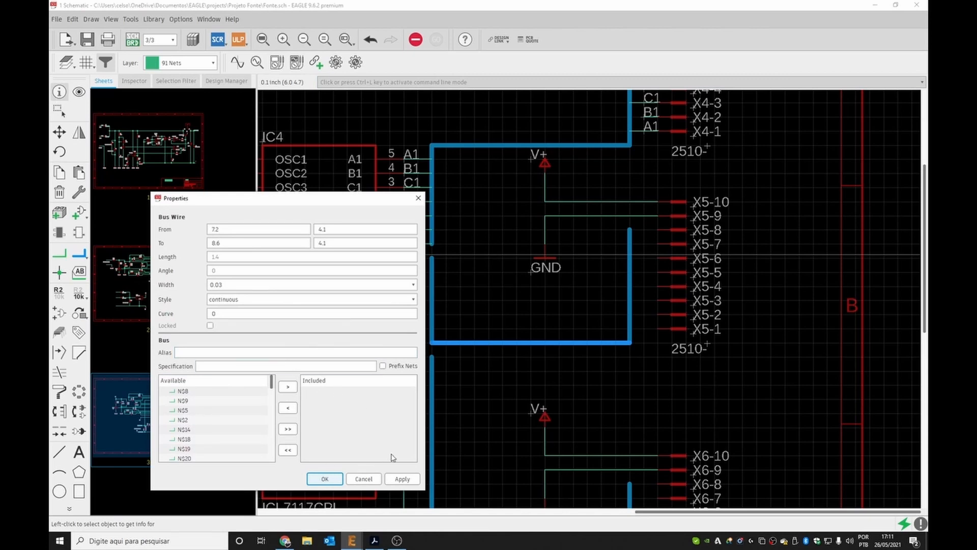
click(369, 480)
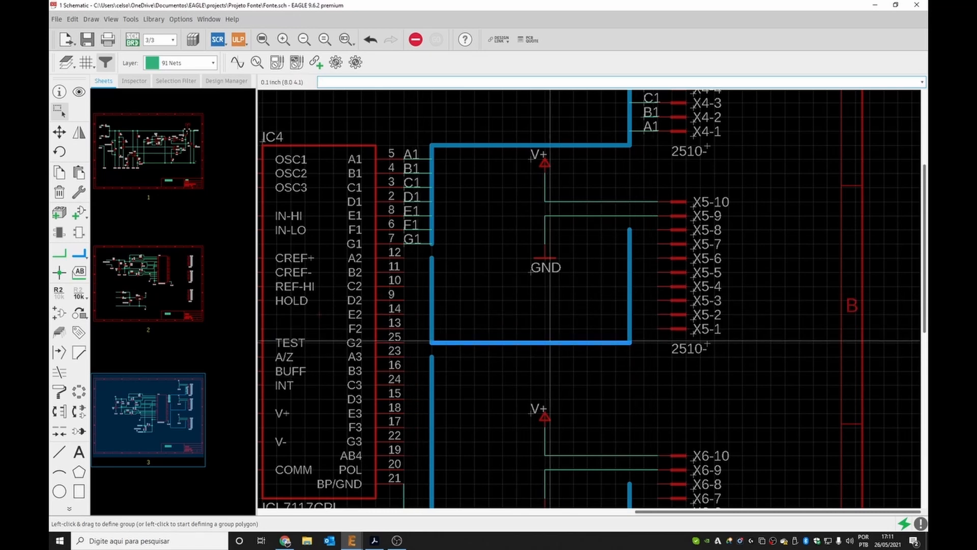
Draw net wires connecting IC pins 11 and 10 to the middle bus.
click(60, 254)
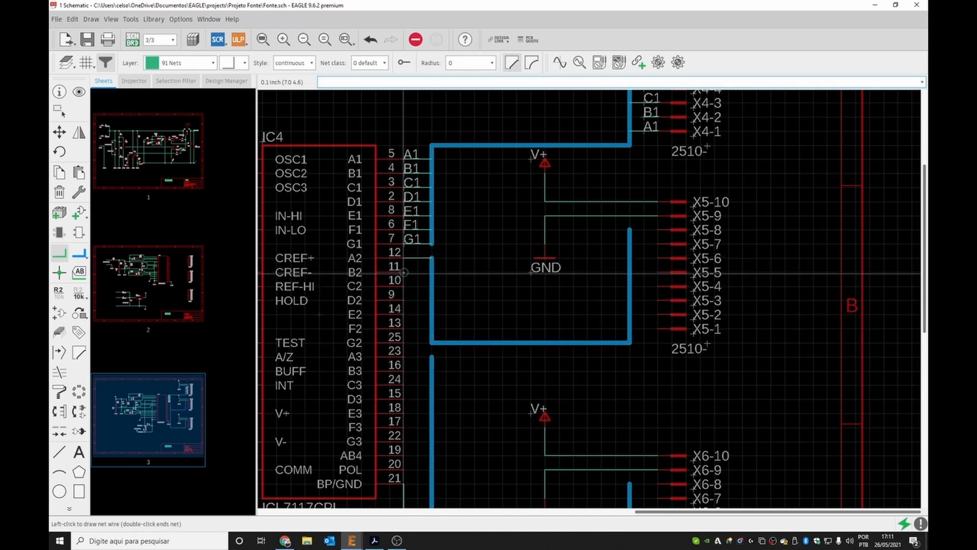
click(430, 272)
click(445, 280)
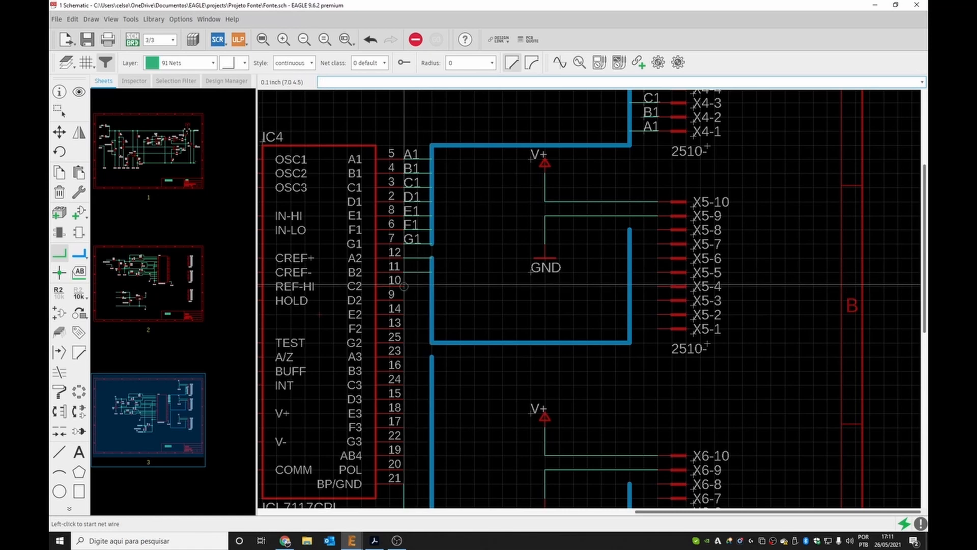
click(404, 286)
click(429, 288)
click(405, 305)
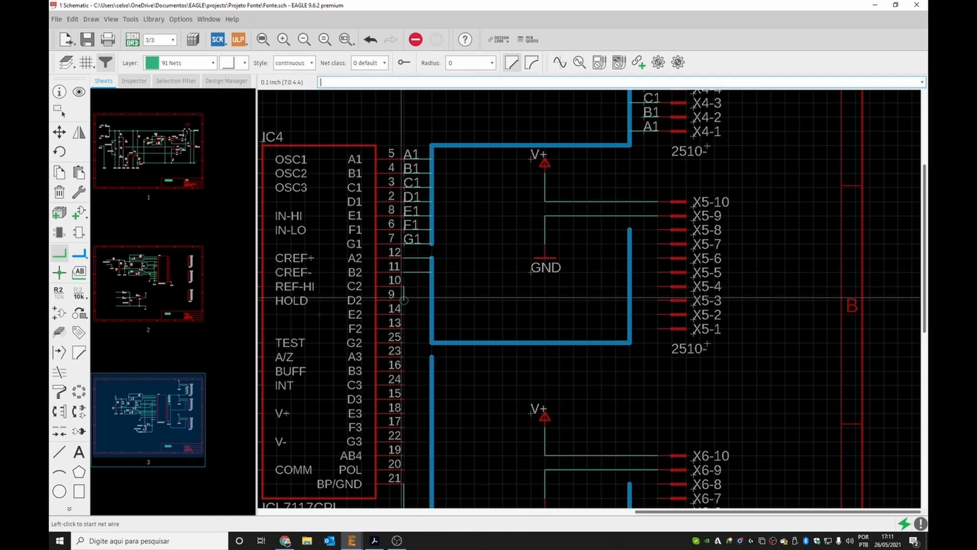
click(403, 297)
click(402, 297)
key(Escape)
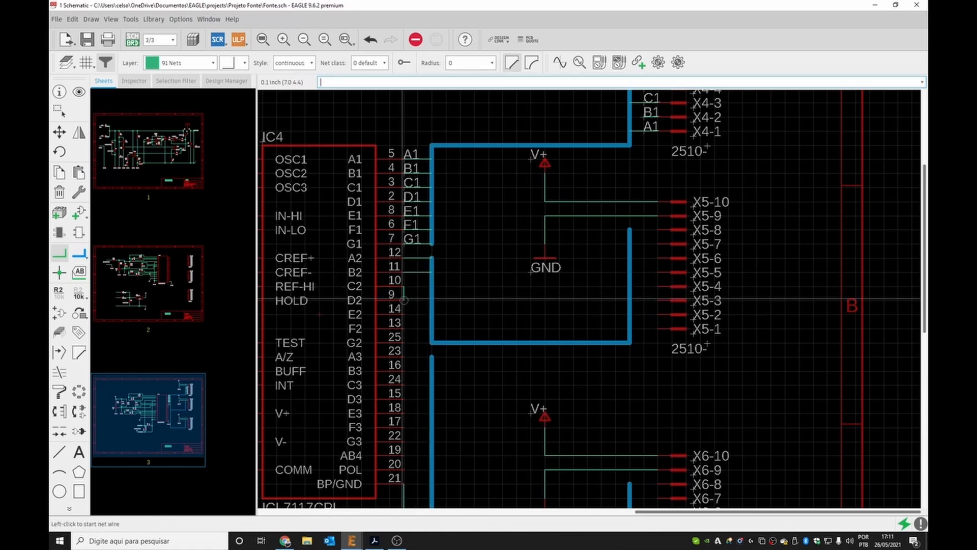
click(431, 291)
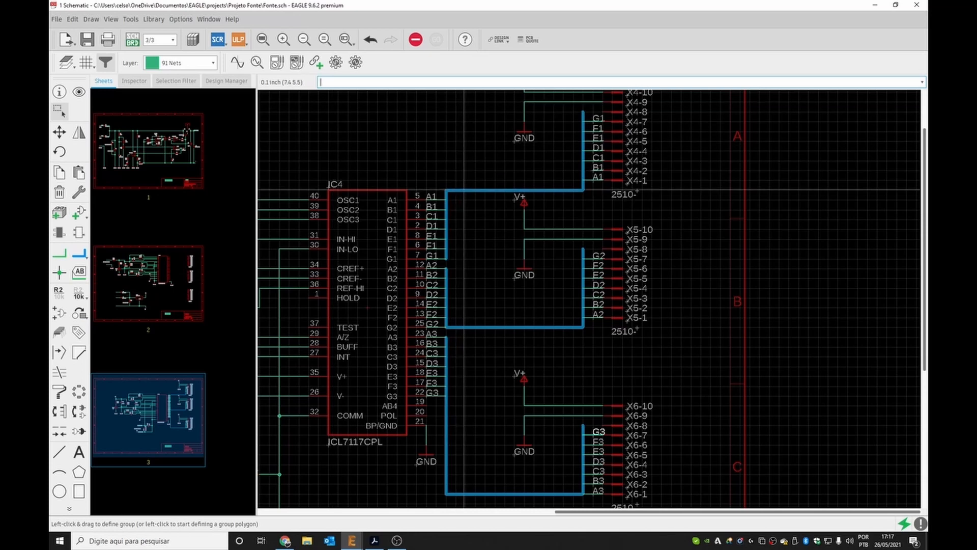
Inspect the middle bus's properties and close the dialog.
click(60, 92)
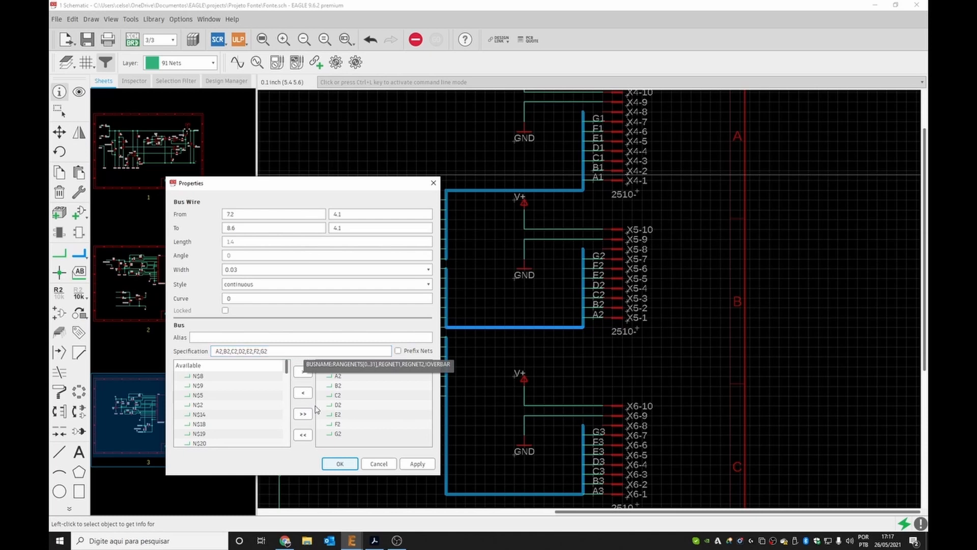
click(339, 464)
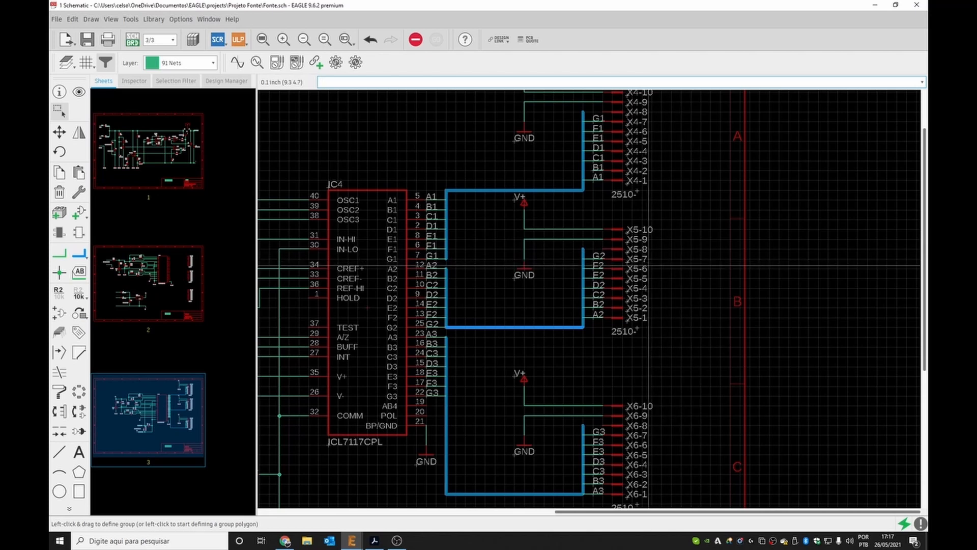
Place a name label above the upper bus near IC pin 5.
click(80, 273)
click(473, 191)
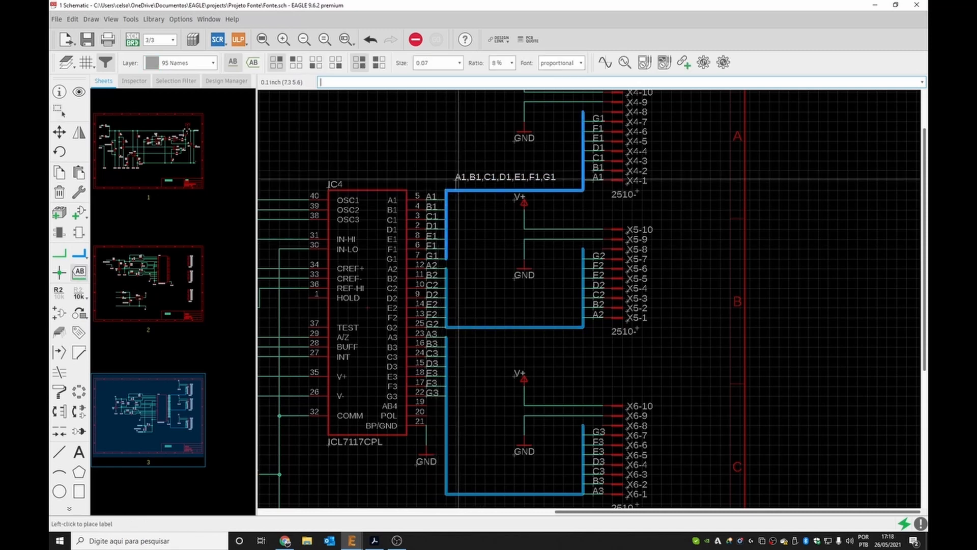
click(458, 187)
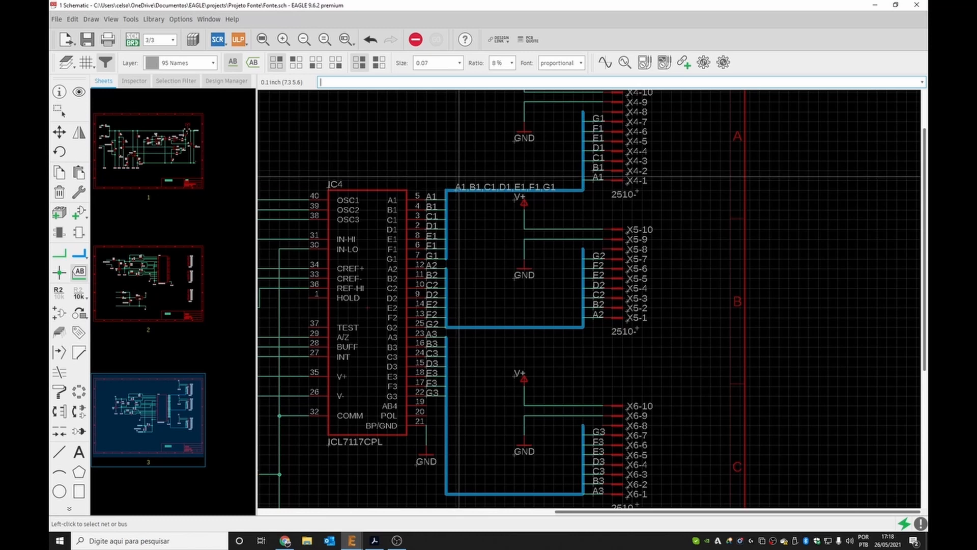
click(454, 190)
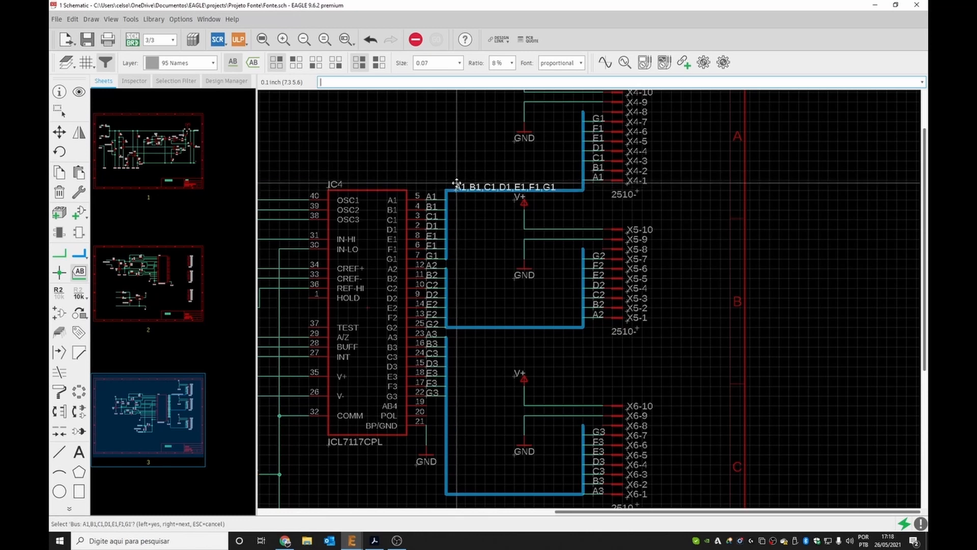
key(Escape)
key(Escape)
drag(456, 191, 457, 184)
key(Escape)
key(ctrl+z)
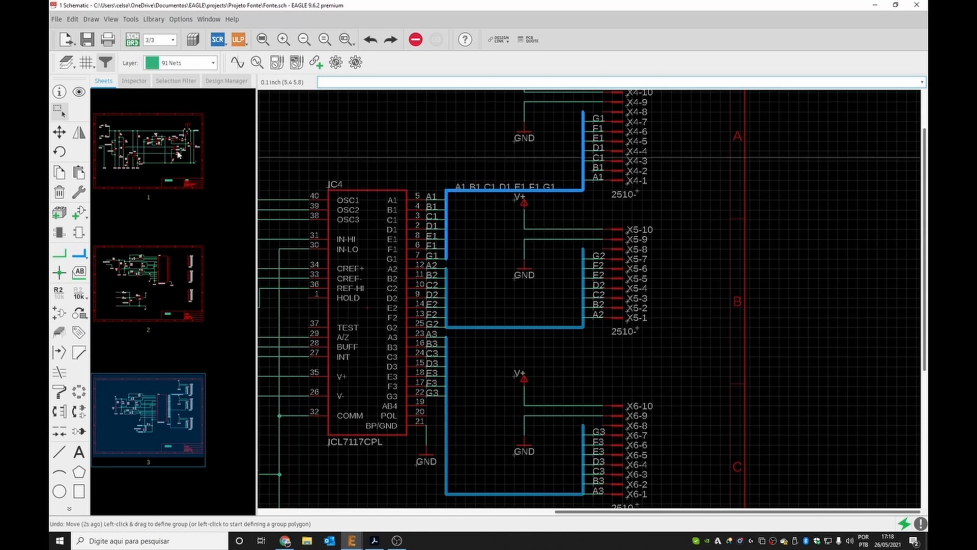
Set the upper bus's alias to Display1.
click(59, 92)
click(451, 192)
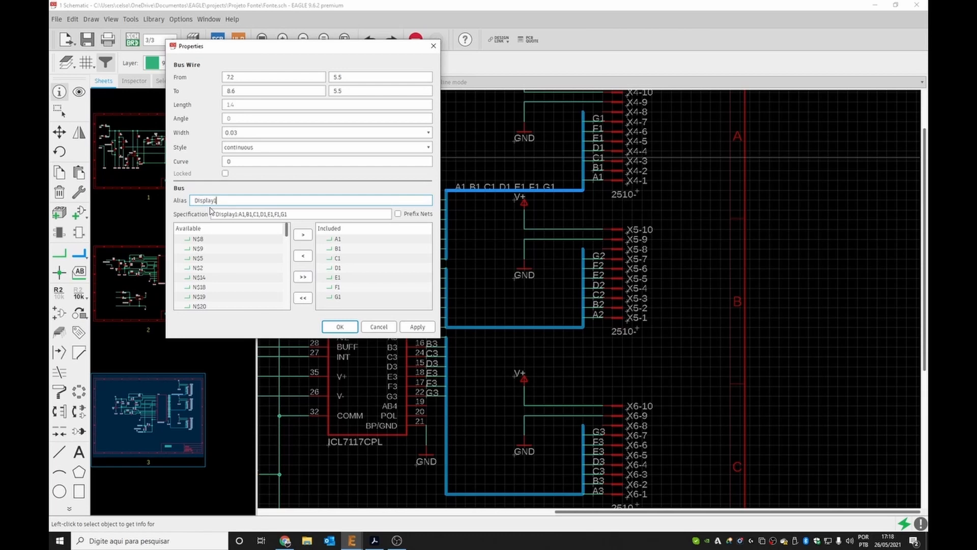
click(340, 326)
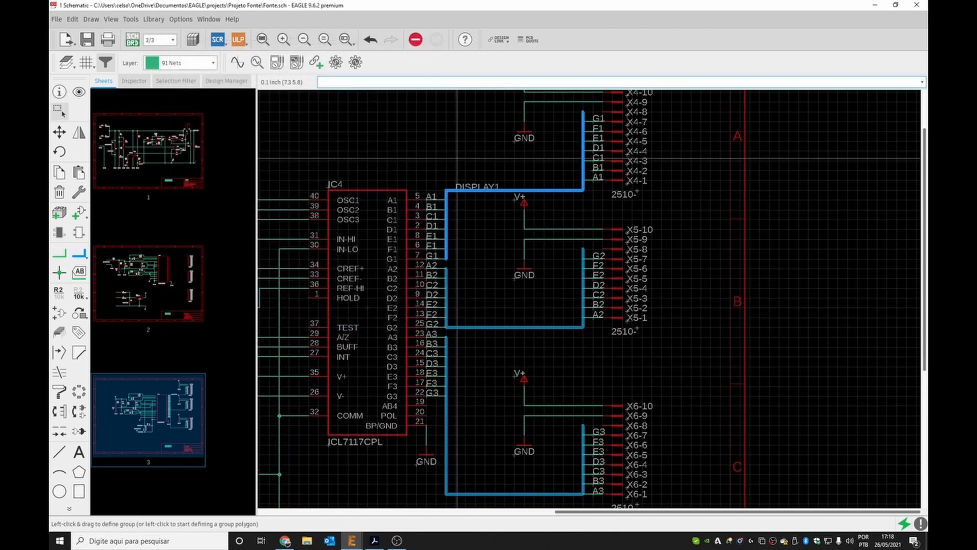
scroll(439, 197, up, 3)
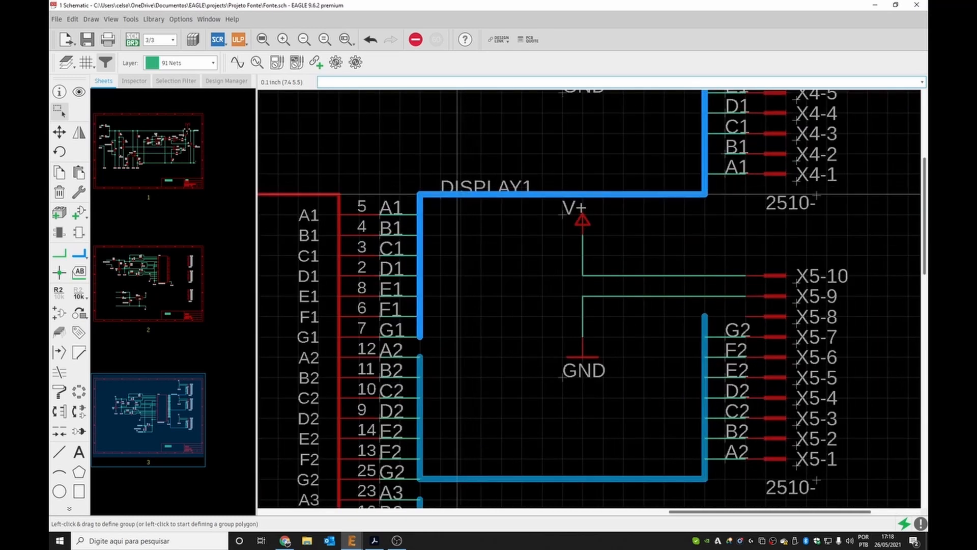
drag(442, 193, 445, 182)
click(446, 186)
scroll(446, 186, down, 4)
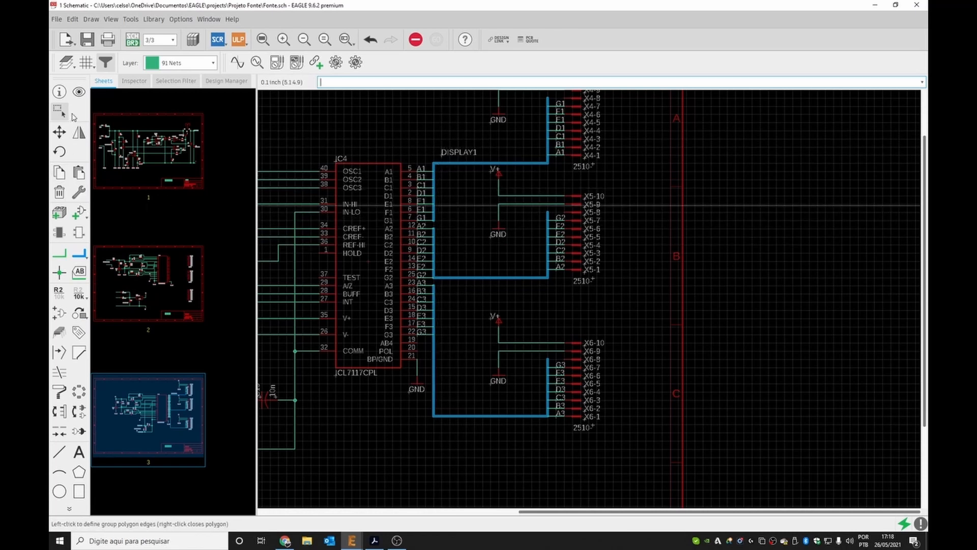
Set the middle bus's alias to DISPLAY2.
click(60, 93)
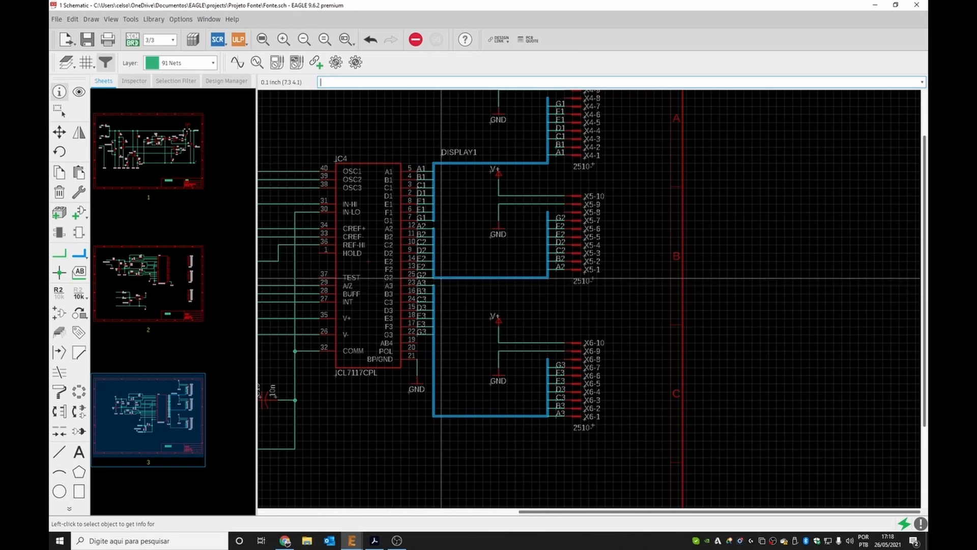
click(441, 278)
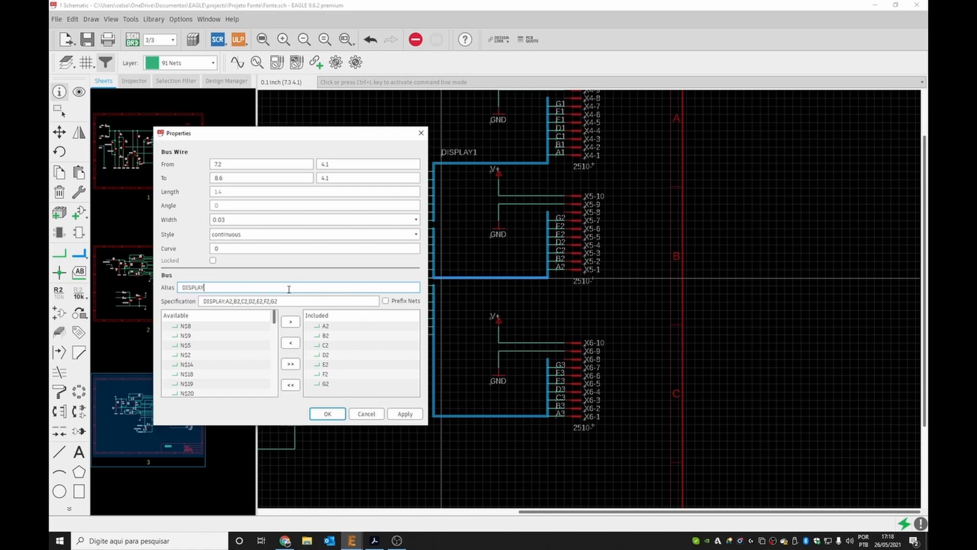
click(330, 414)
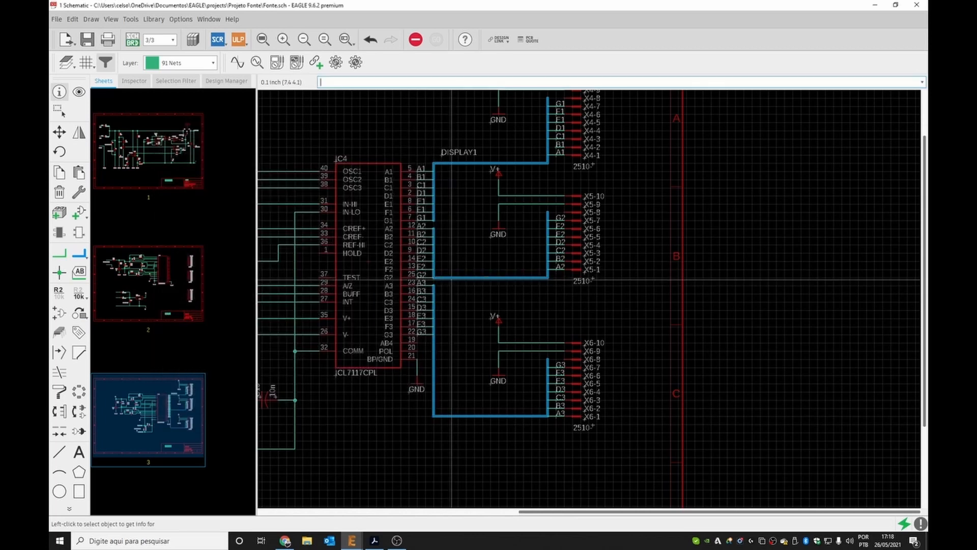
click(454, 278)
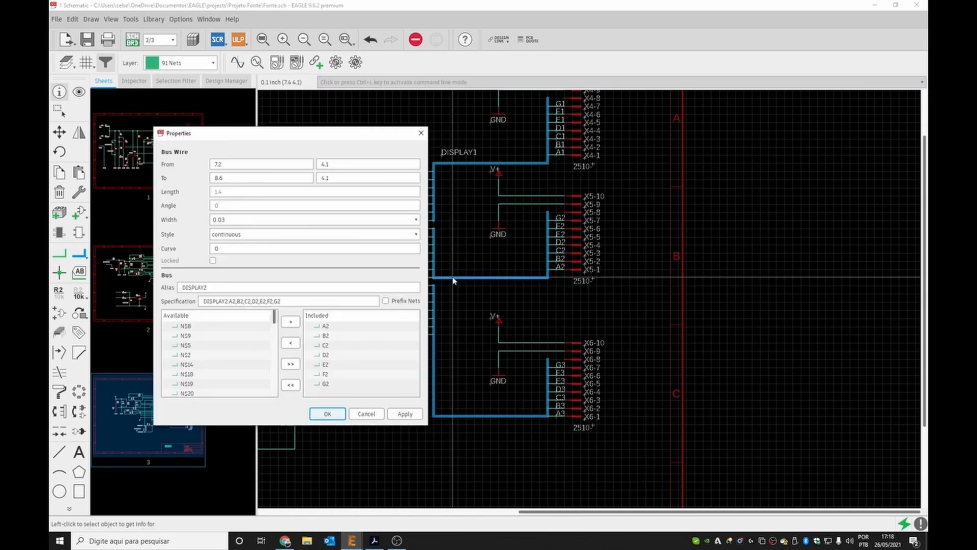
click(373, 412)
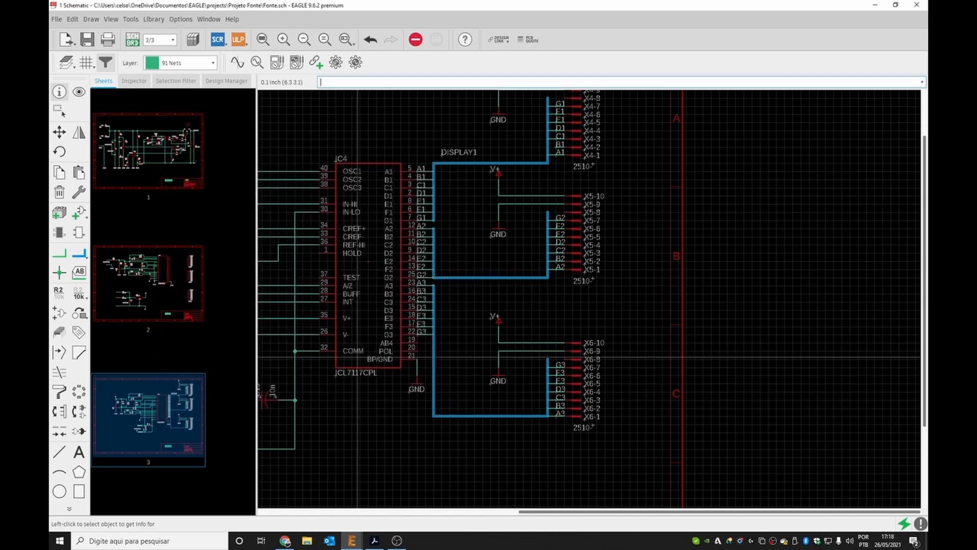
Place name labels on the middle bus and the lower bus.
click(79, 273)
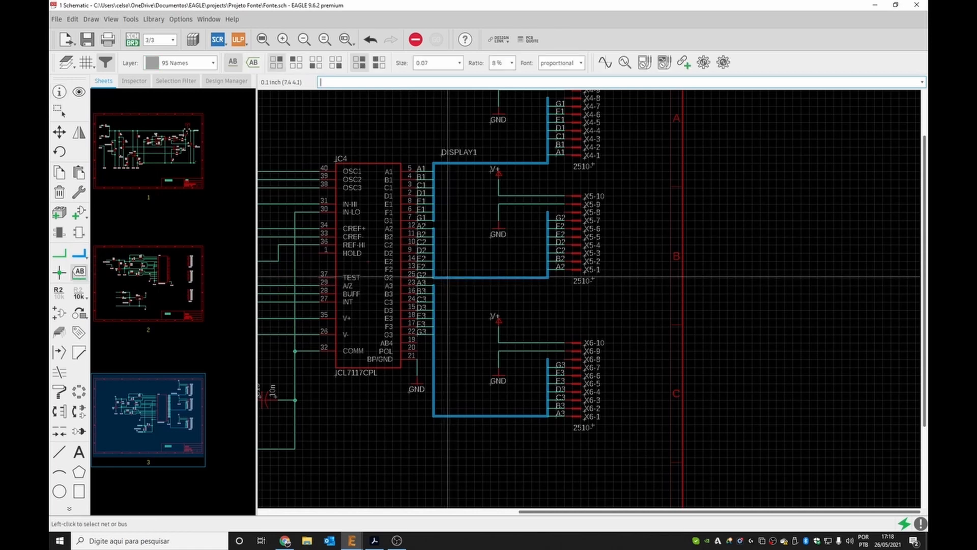
click(447, 278)
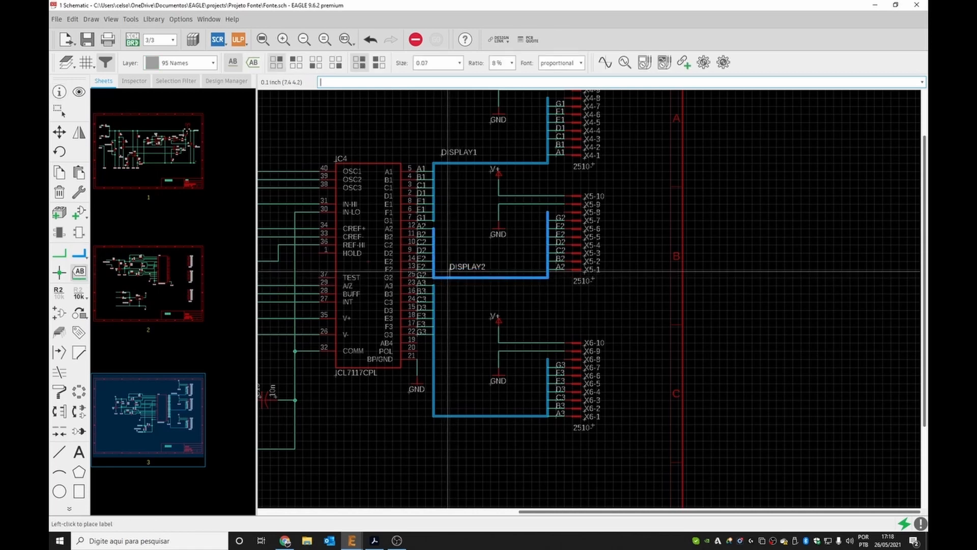
click(447, 271)
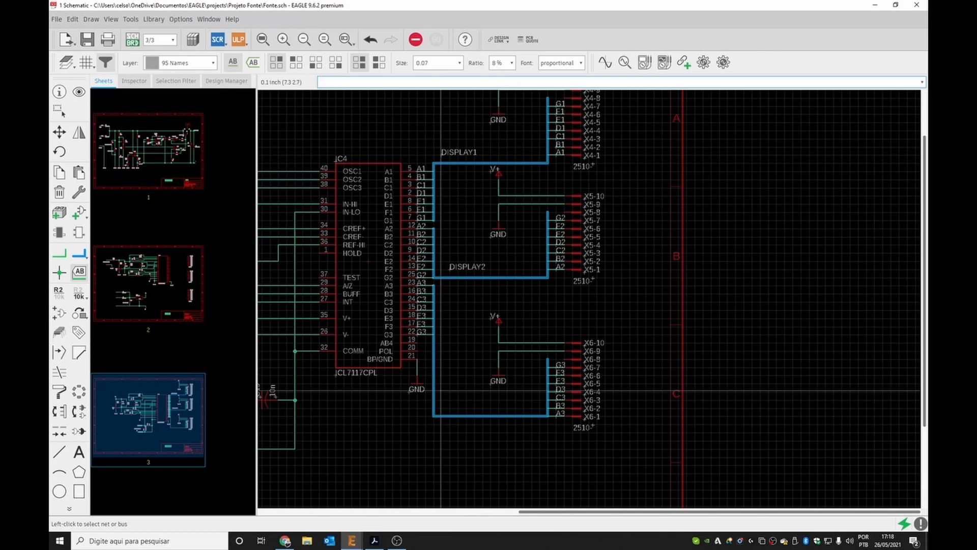
click(448, 416)
click(447, 410)
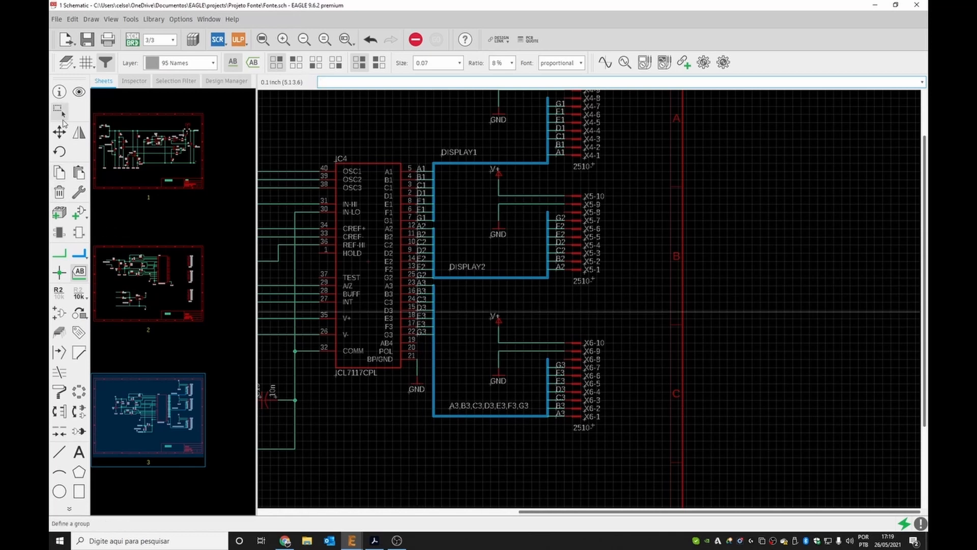
Set the lower bus's alias to DISPLAY3.
click(59, 91)
click(494, 415)
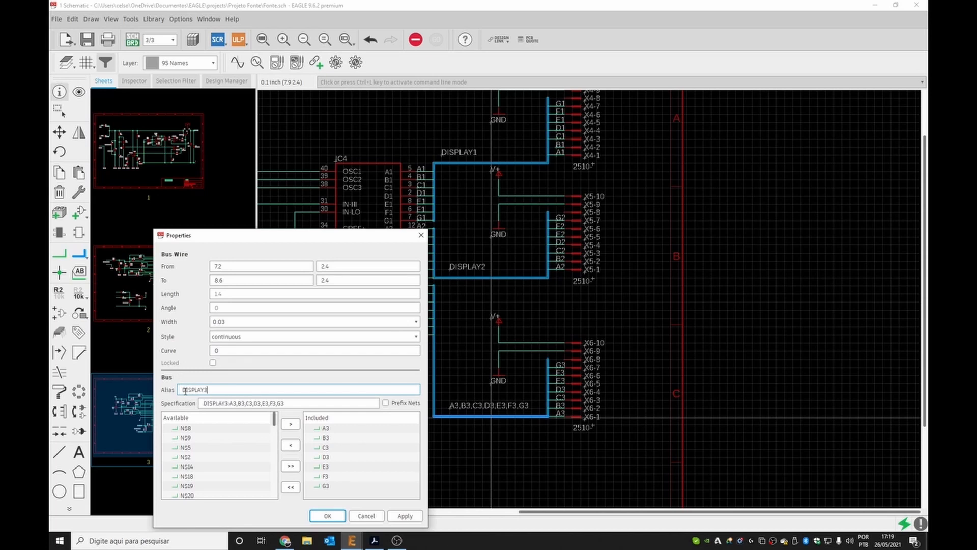
click(328, 516)
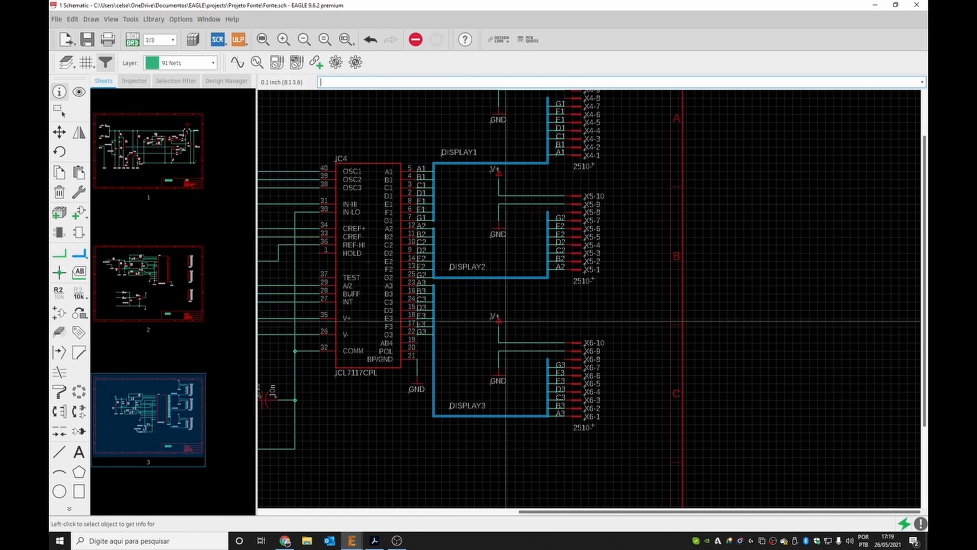
Switch to sheet 2 of the schematic.
scroll(500, 303, down, 1)
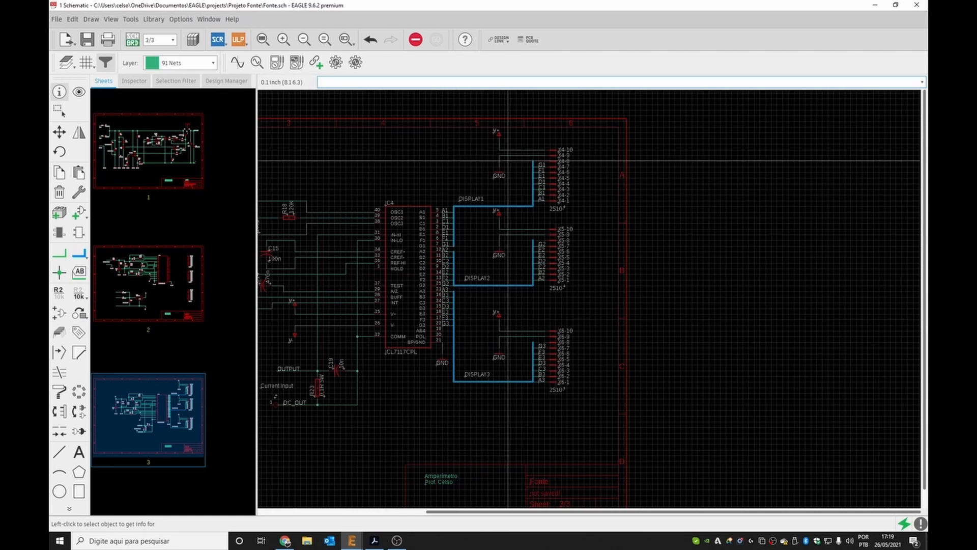
click(168, 288)
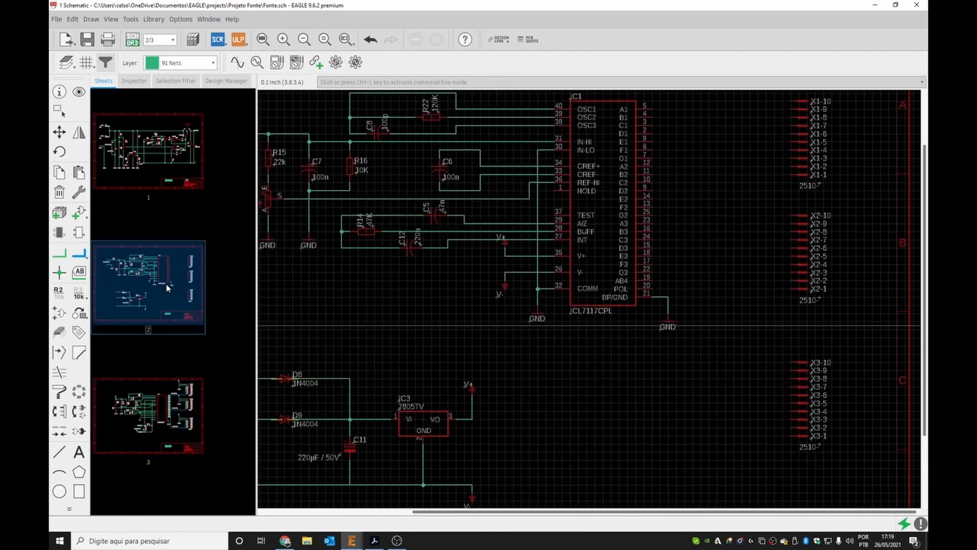
Switch to sheet 3 and copy the three display buses with their supplies and 2510 headers.
scroll(341, 259, down, 3)
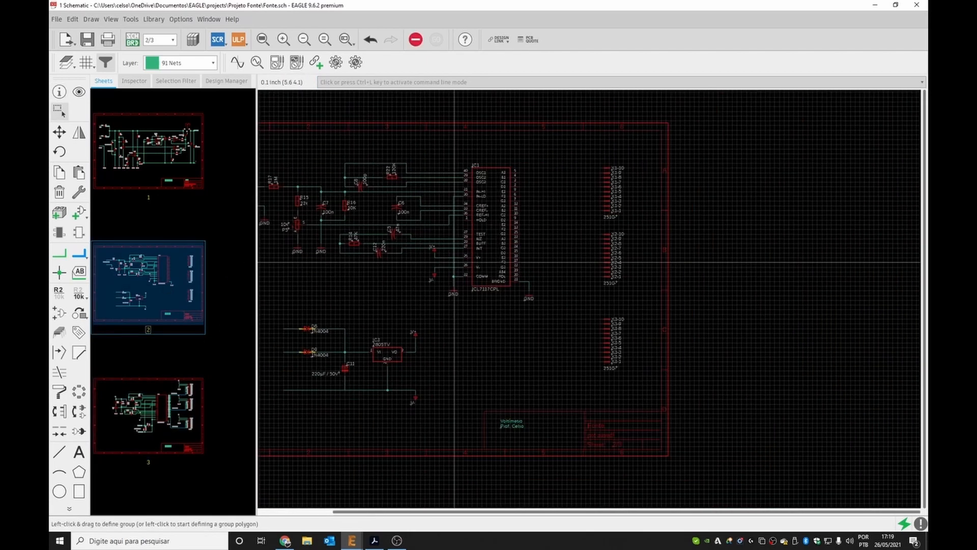
scroll(593, 271, up, 1)
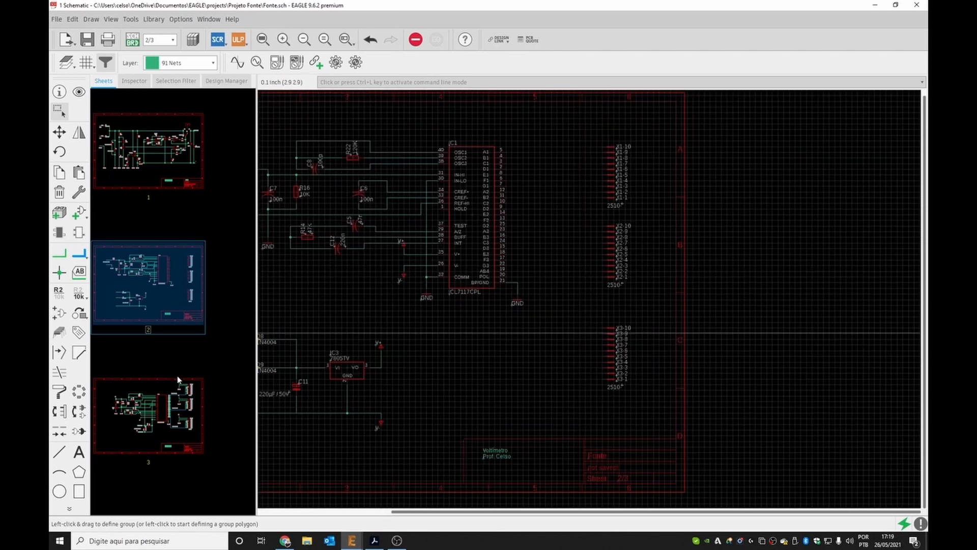
click(172, 410)
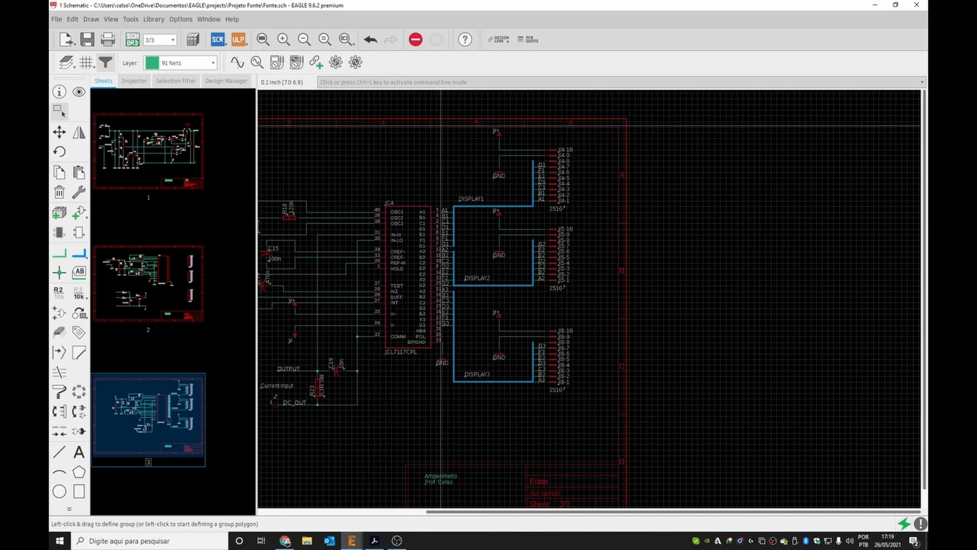
key(ctrl+l)
drag(436, 127, 601, 425)
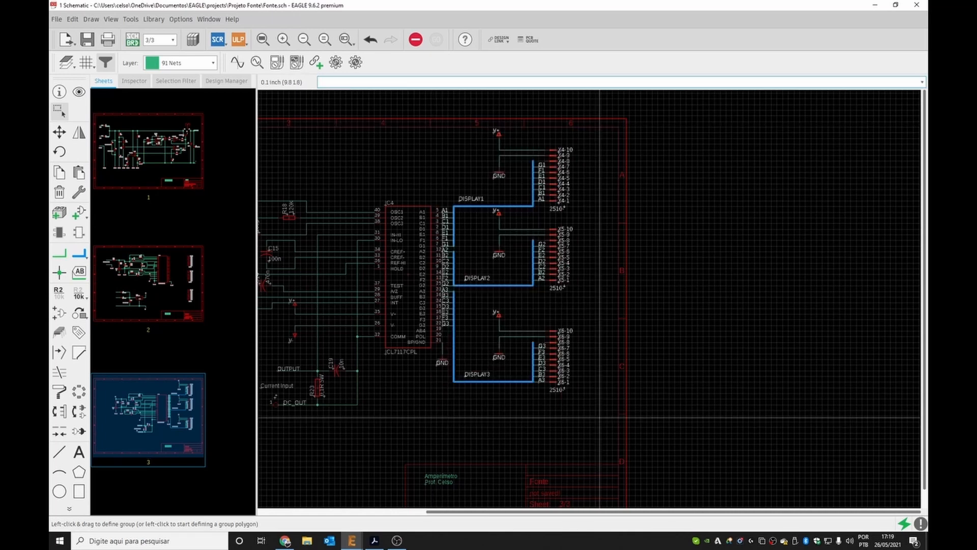
Paste the copied buses and headers onto sheet 2 beside IC1's segment outputs.
click(185, 293)
key(ctrl+v)
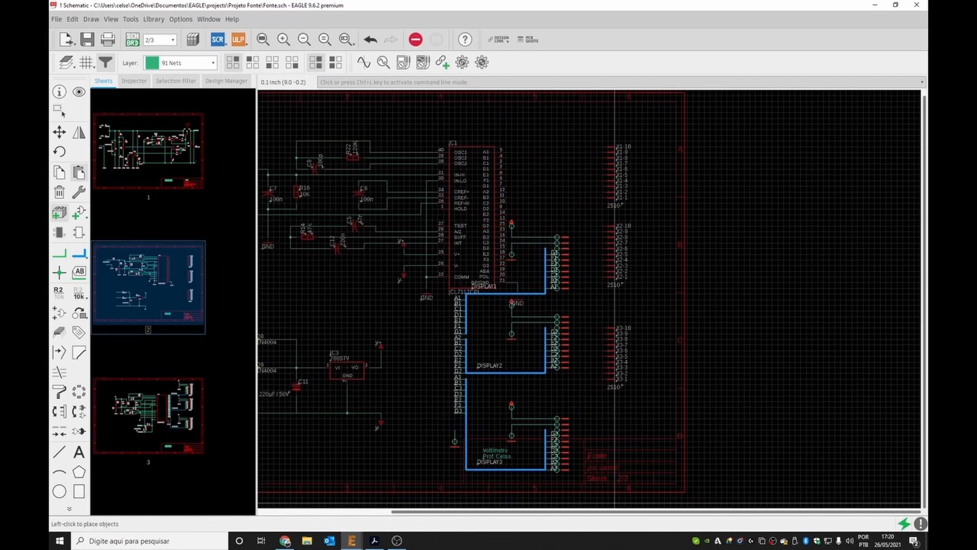
key(Escape)
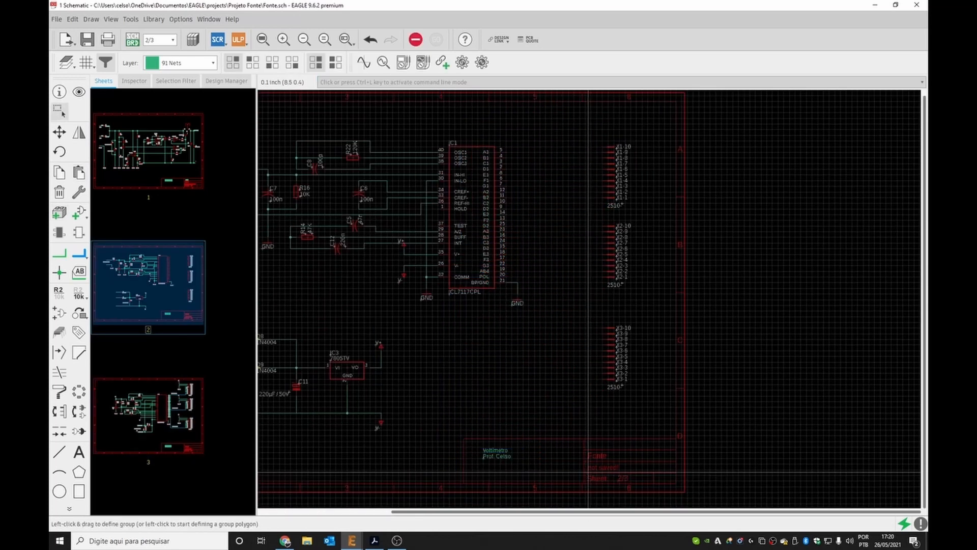
drag(583, 125, 648, 422)
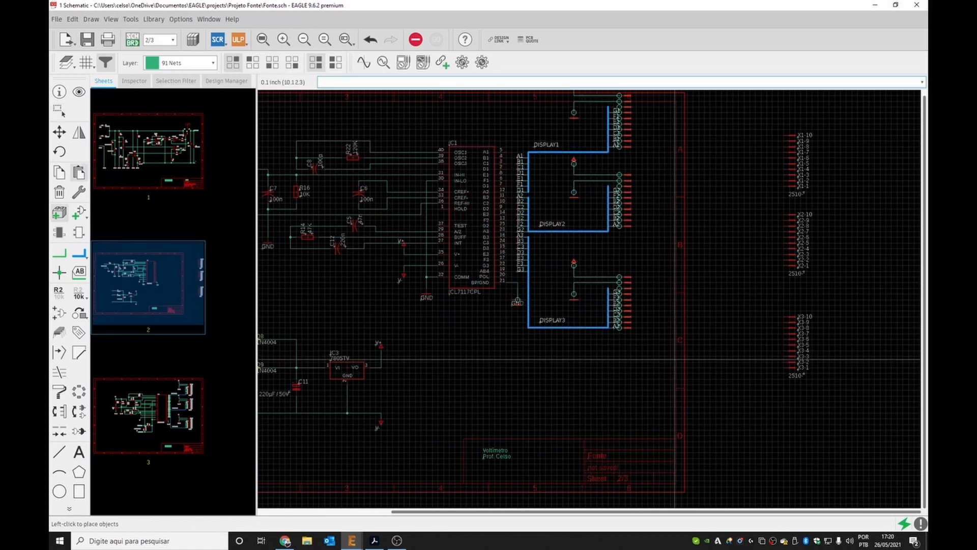
click(663, 353)
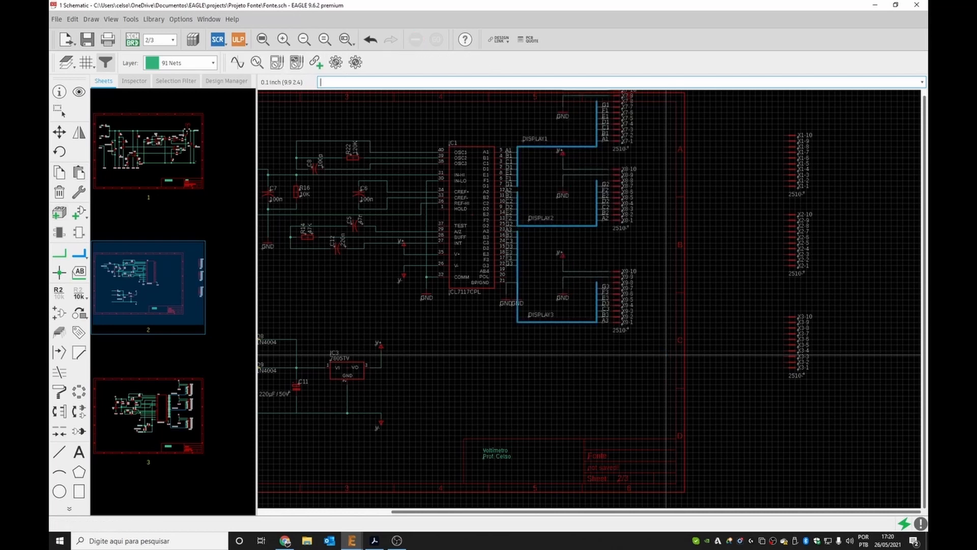
click(552, 379)
Compare the bus layouts of sheet 2 and sheet 3.
scroll(563, 342, up, 1)
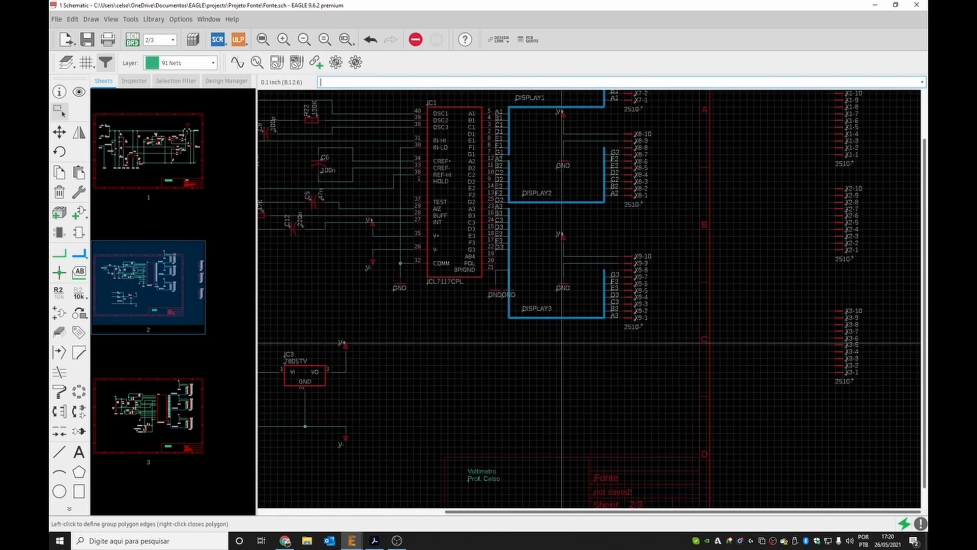
scroll(563, 343, down, 6)
scroll(558, 223, up, 2)
scroll(559, 222, up, 4)
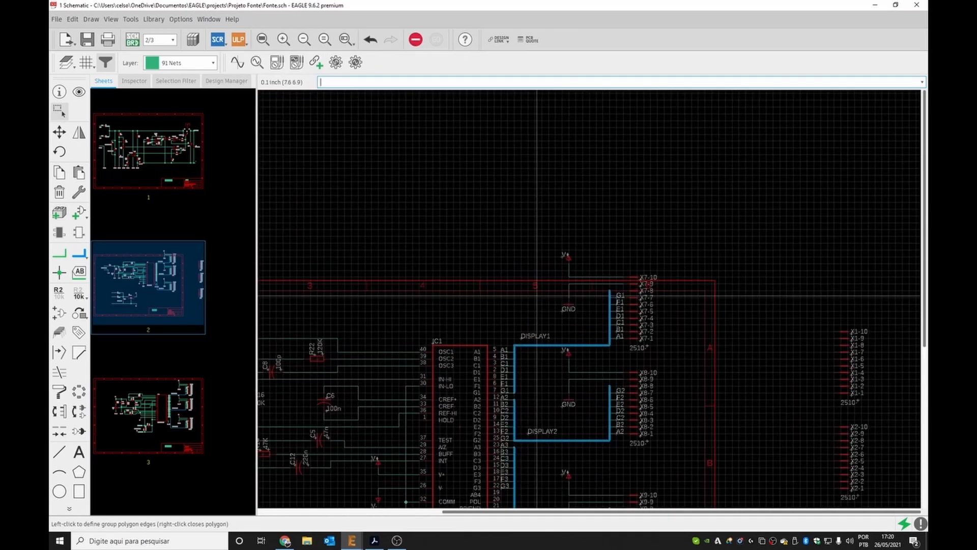
scroll(508, 337, up, 2)
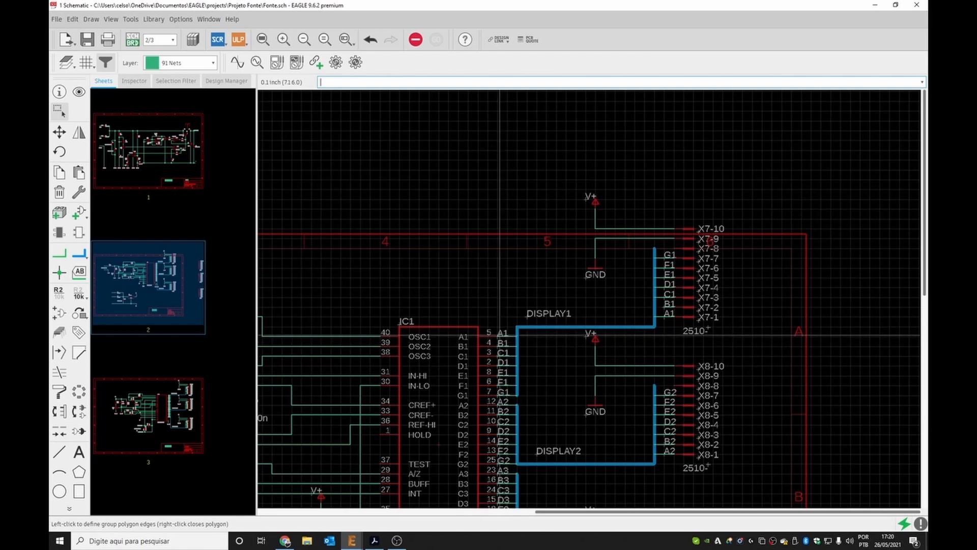
click(191, 392)
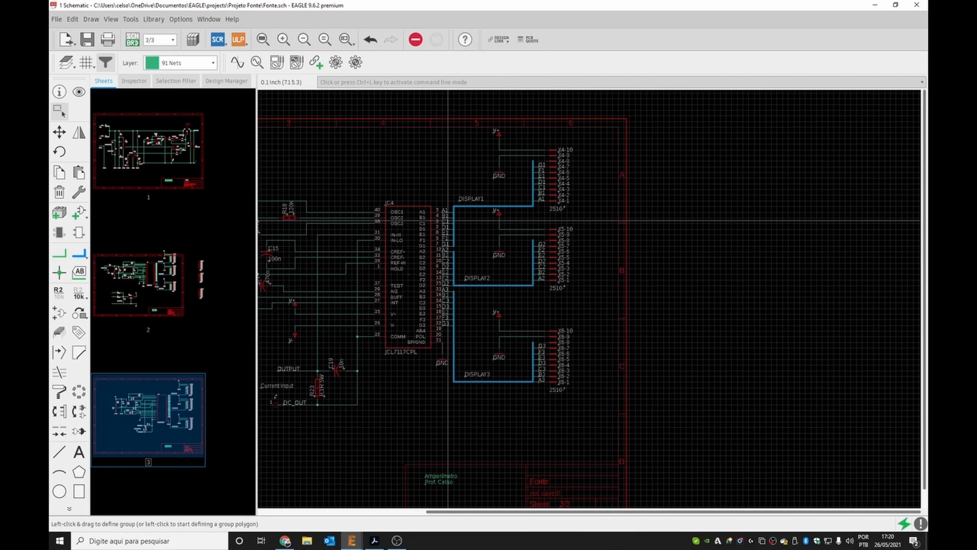
scroll(537, 219, down, 2)
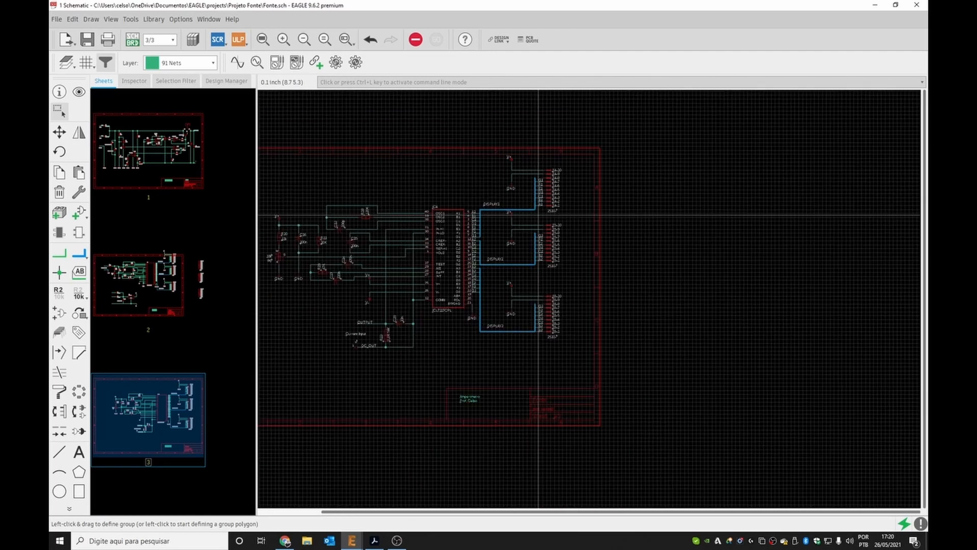
click(160, 275)
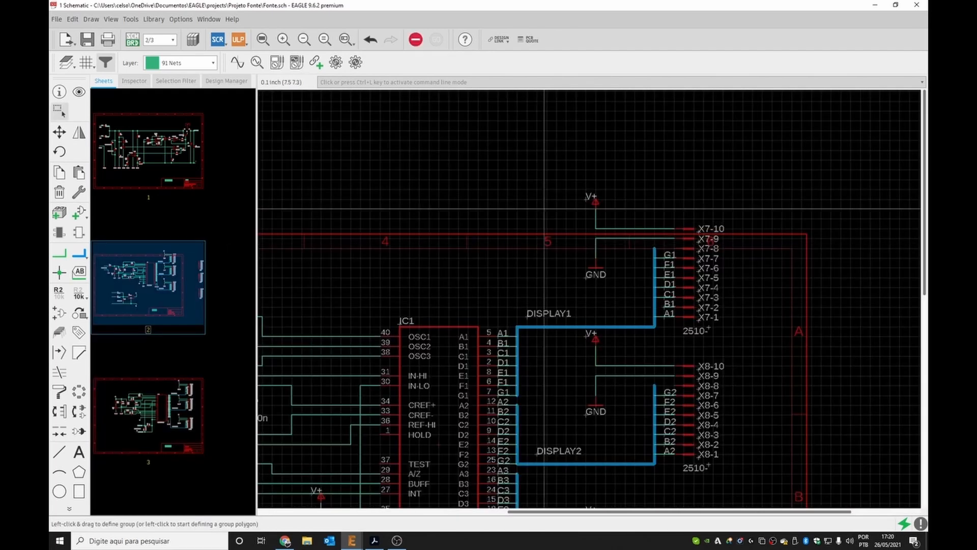
scroll(518, 275, down, 3)
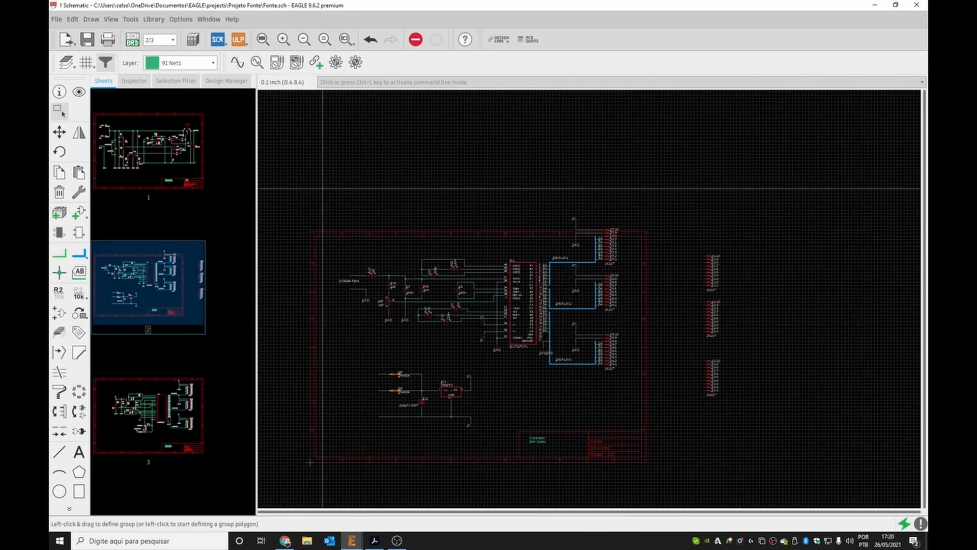
Try to move the whole sheet 2 circuit slightly down and left.
drag(334, 185, 636, 439)
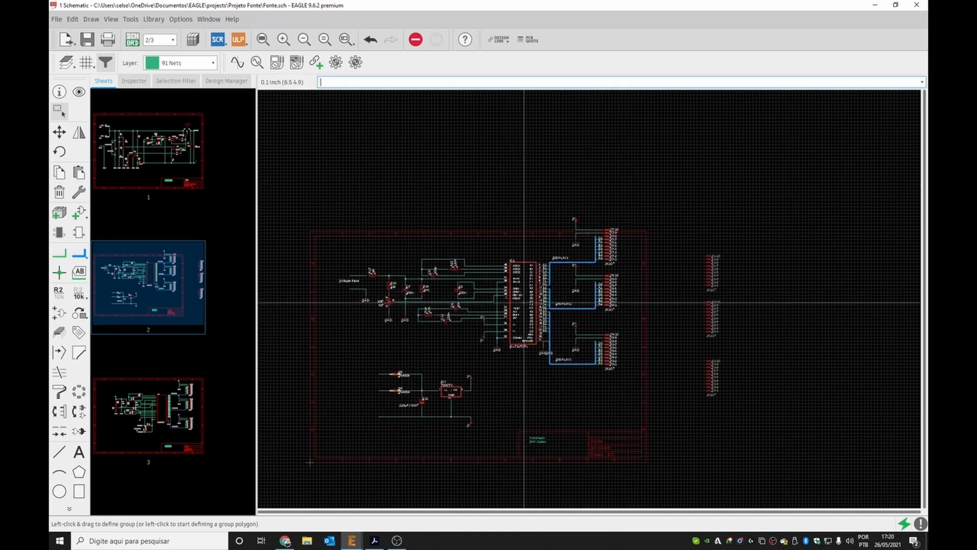
drag(524, 302, 518, 321)
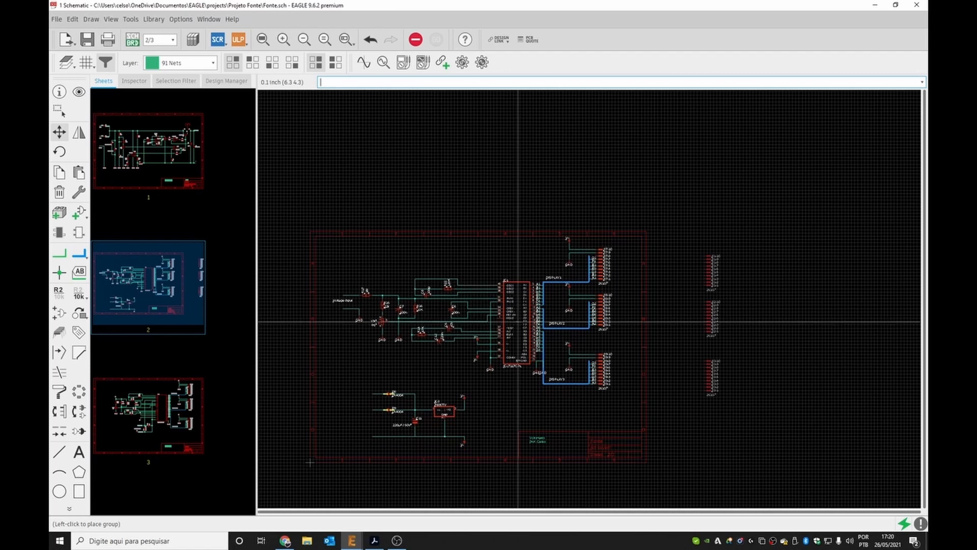
click(518, 322)
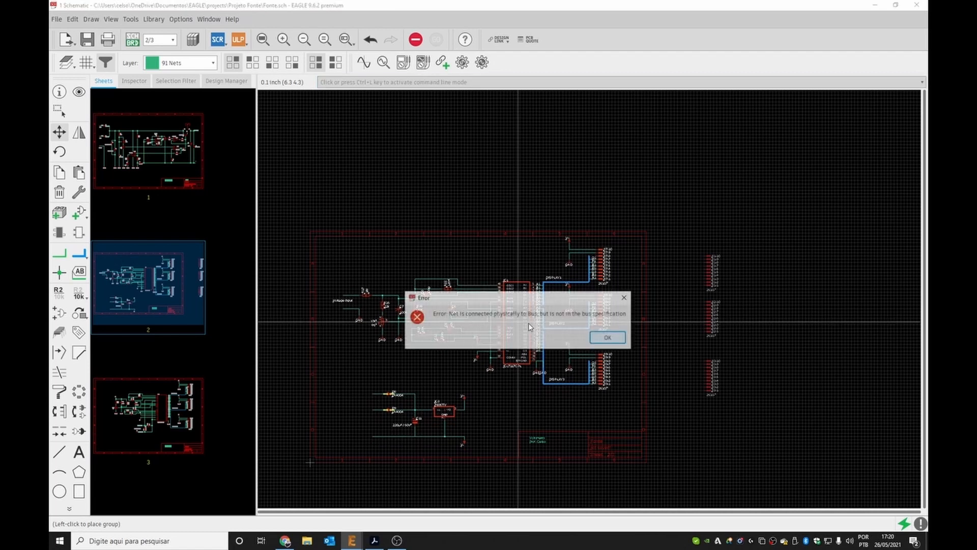
click(607, 338)
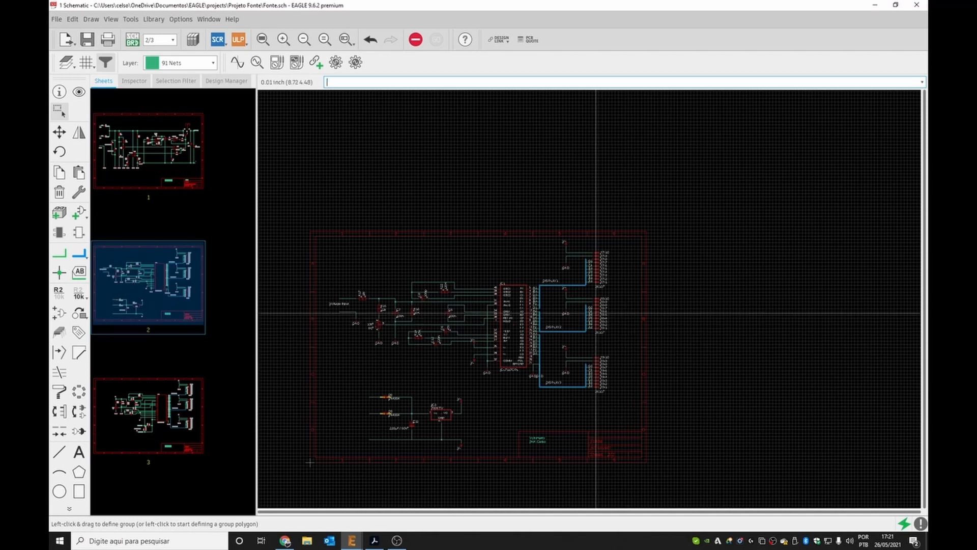
scroll(592, 308, up, 3)
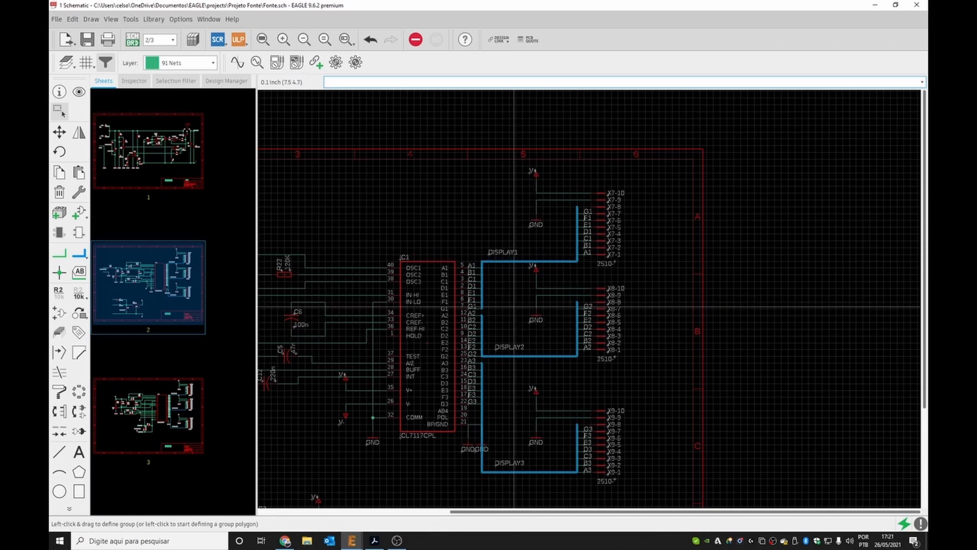
On sheet 3, set the upper bus's alias to DISPLAY4.
click(162, 411)
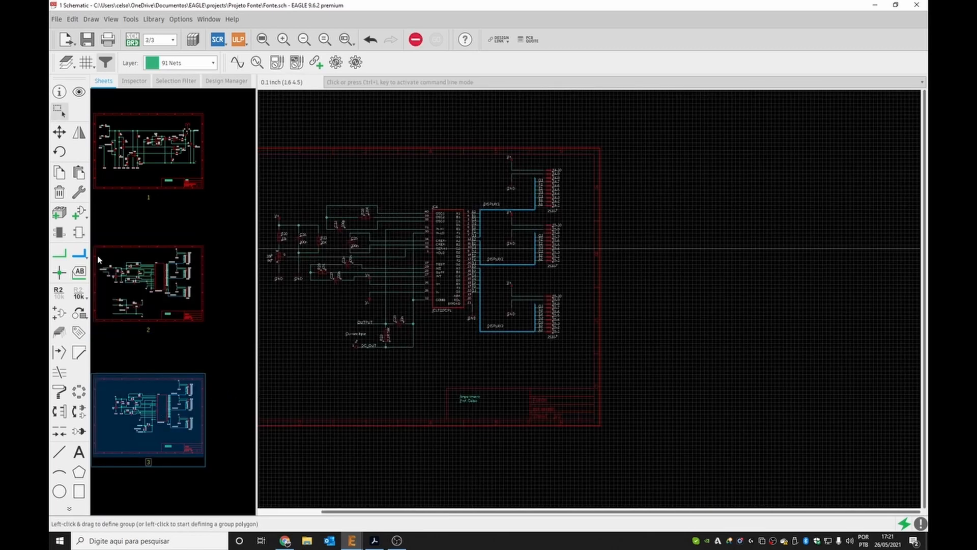
click(59, 91)
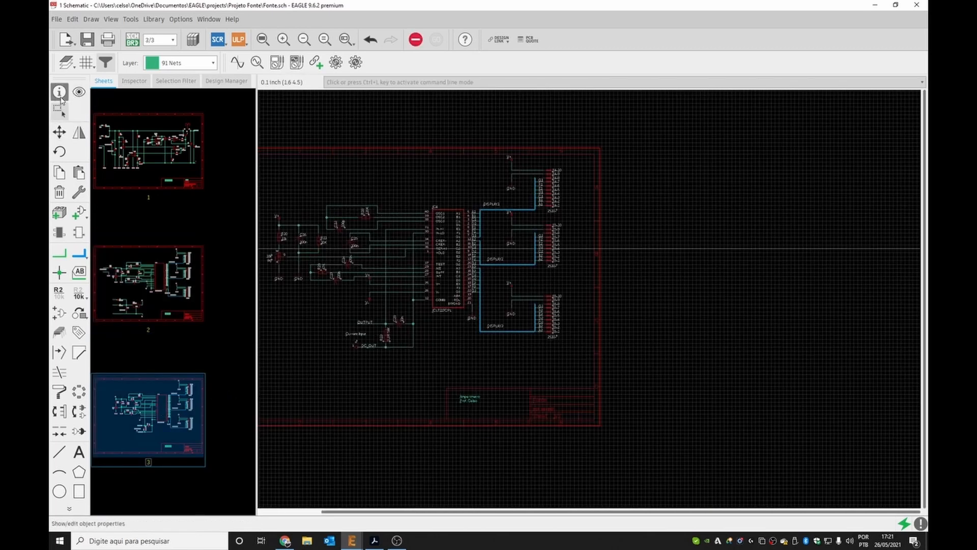
click(501, 209)
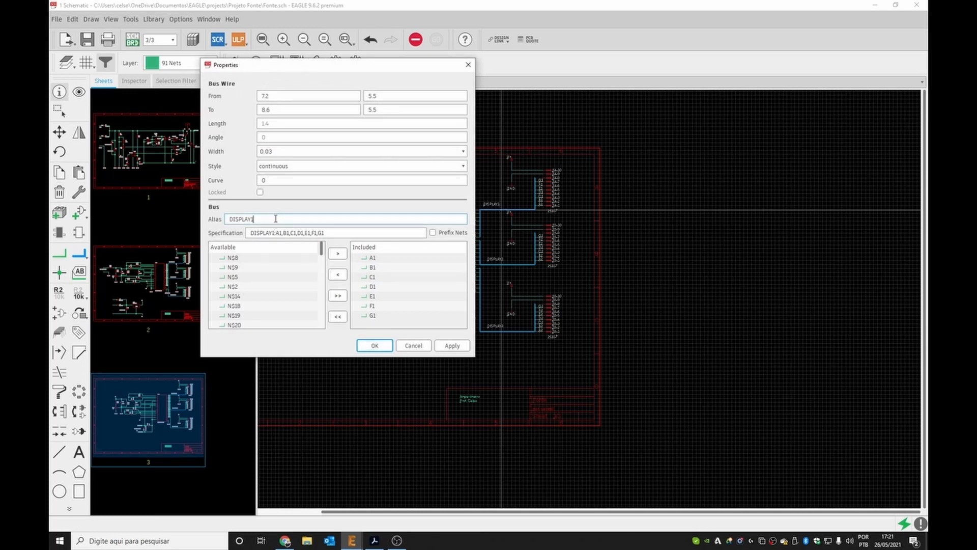
key(BackSpace)
text(4)
click(377, 345)
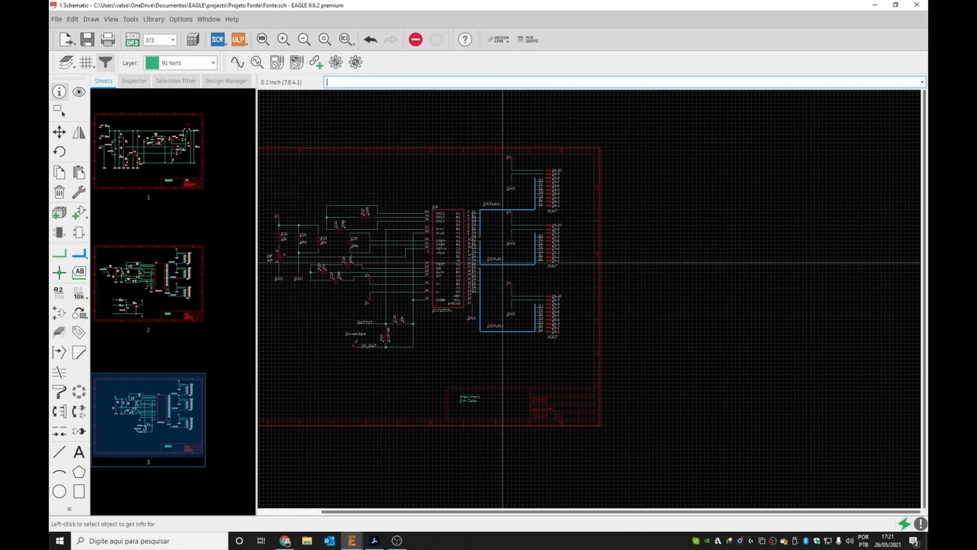
Set the middle bus's alias to DISPLAY5.
click(499, 266)
click(280, 275)
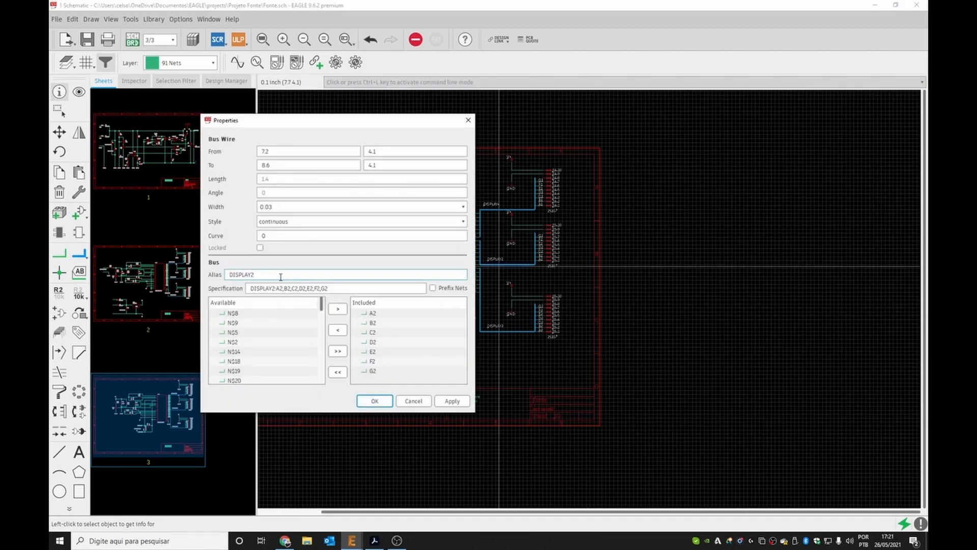
key(BackSpace)
text(5)
click(374, 400)
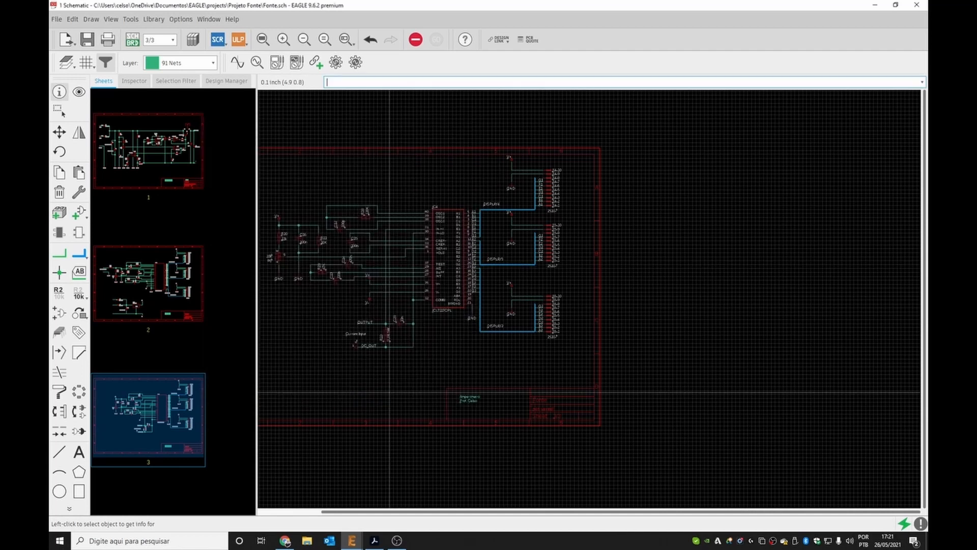
Set the lower bus's alias to DISPLAY6.
click(495, 331)
click(322, 342)
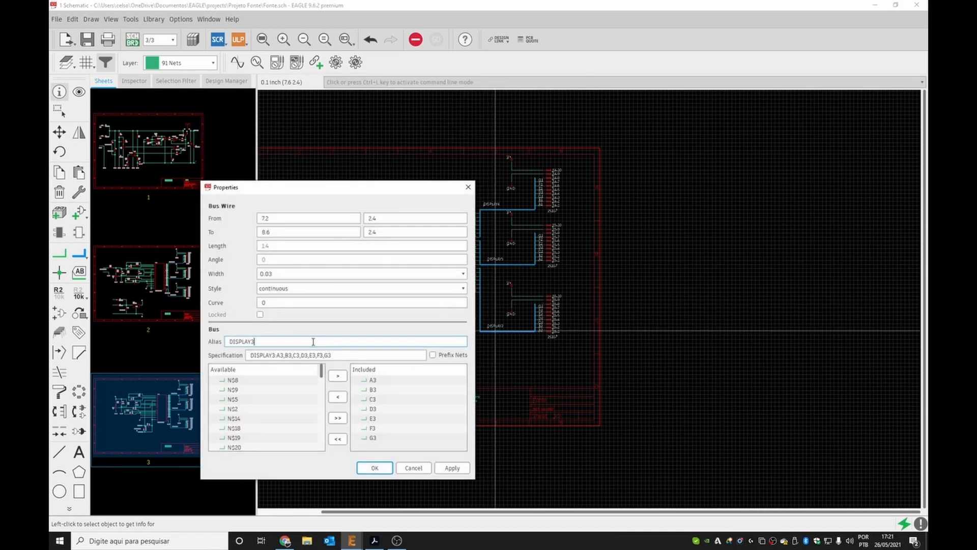
key(BackSpace)
text(6)
click(375, 468)
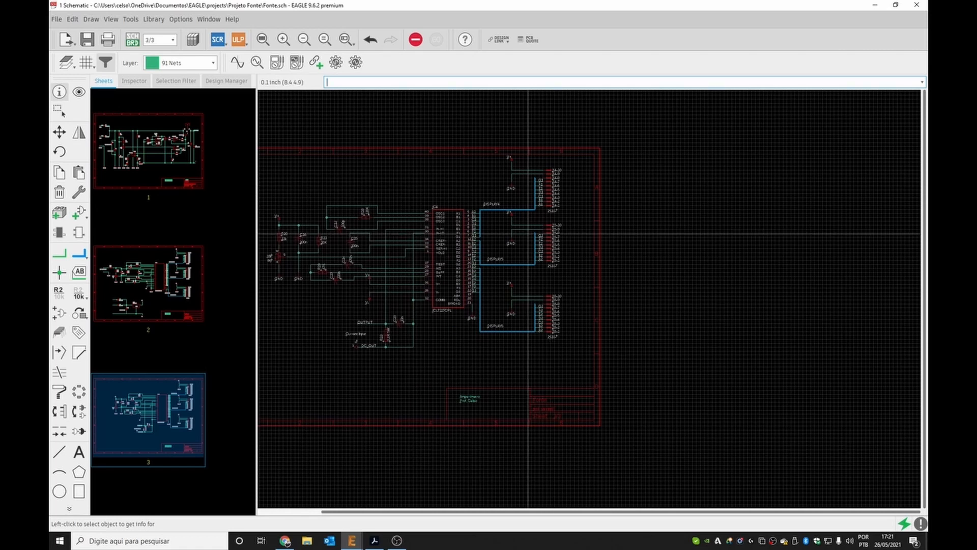
scroll(526, 244, up, 4)
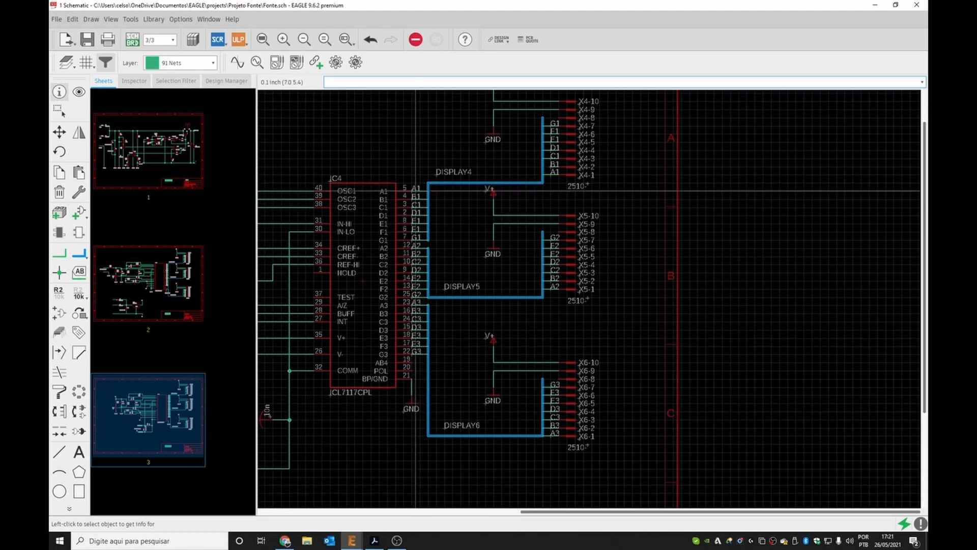
key(Escape)
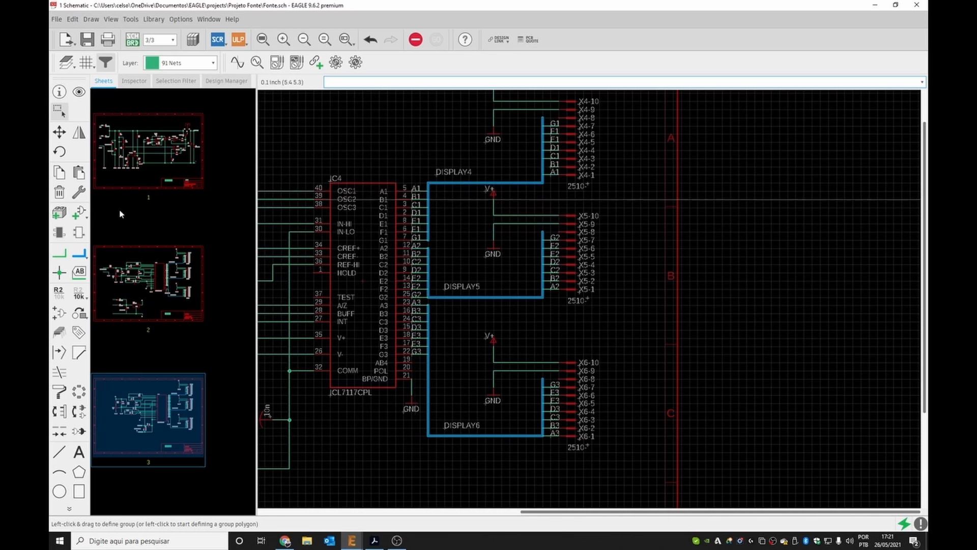
click(79, 273)
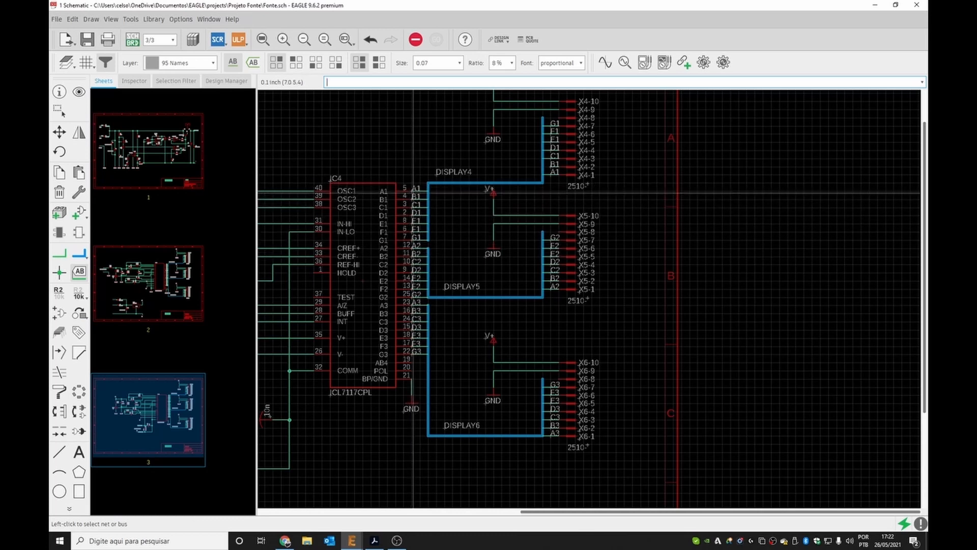
key(Escape)
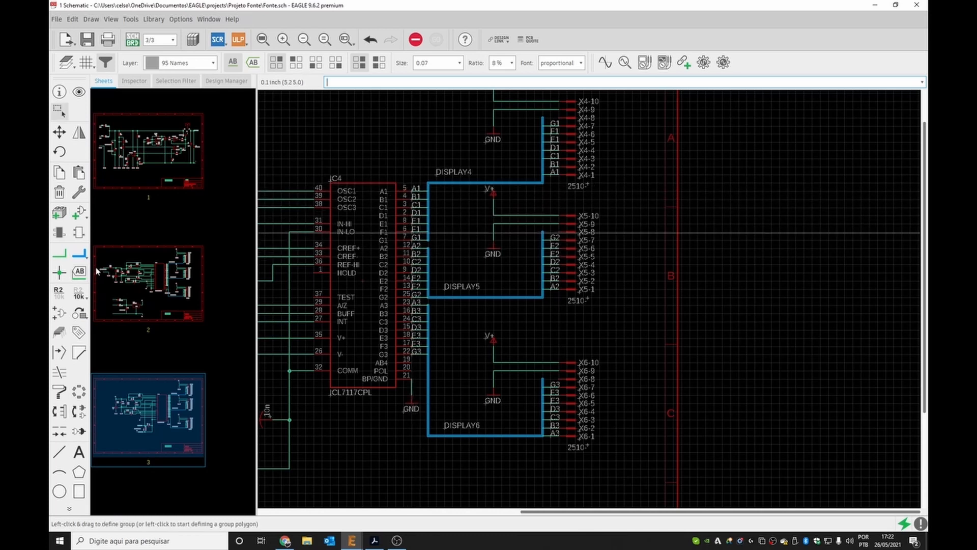
Try to rename the IC's A1 net segment as AC1.
click(65, 291)
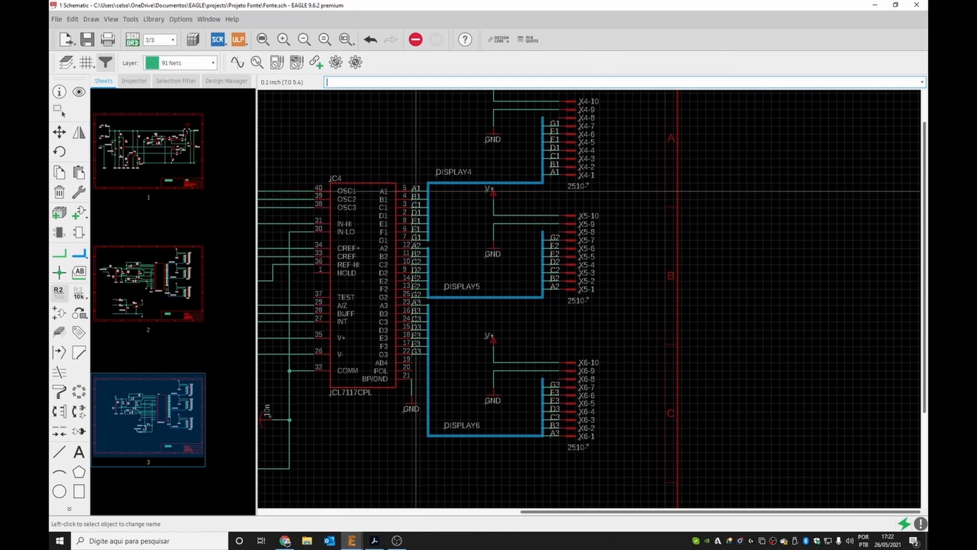
click(415, 191)
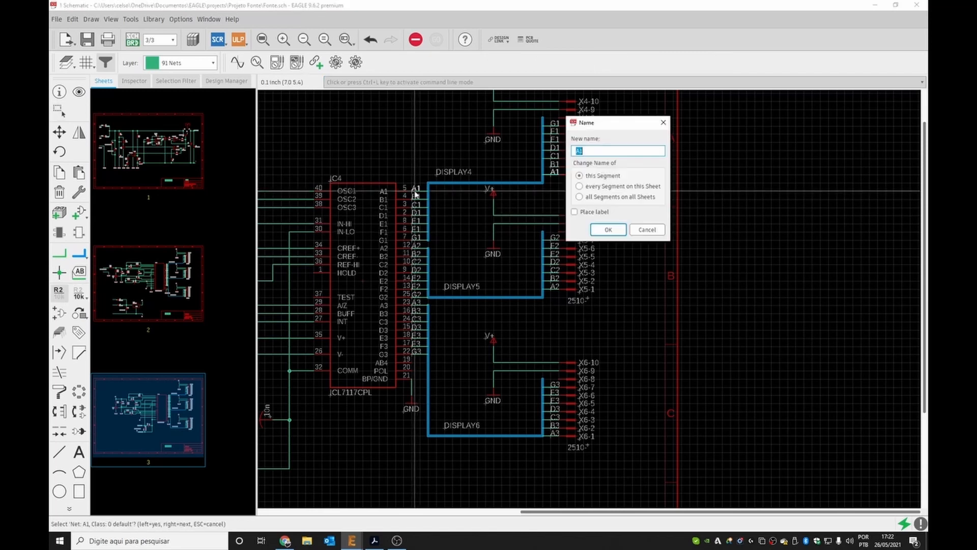
click(581, 150)
text(C)
click(608, 230)
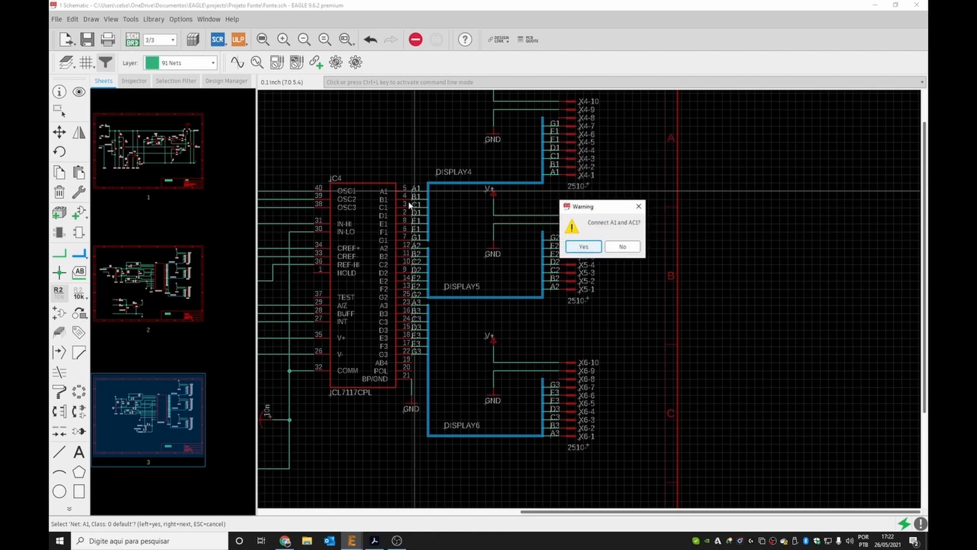
click(621, 248)
click(619, 249)
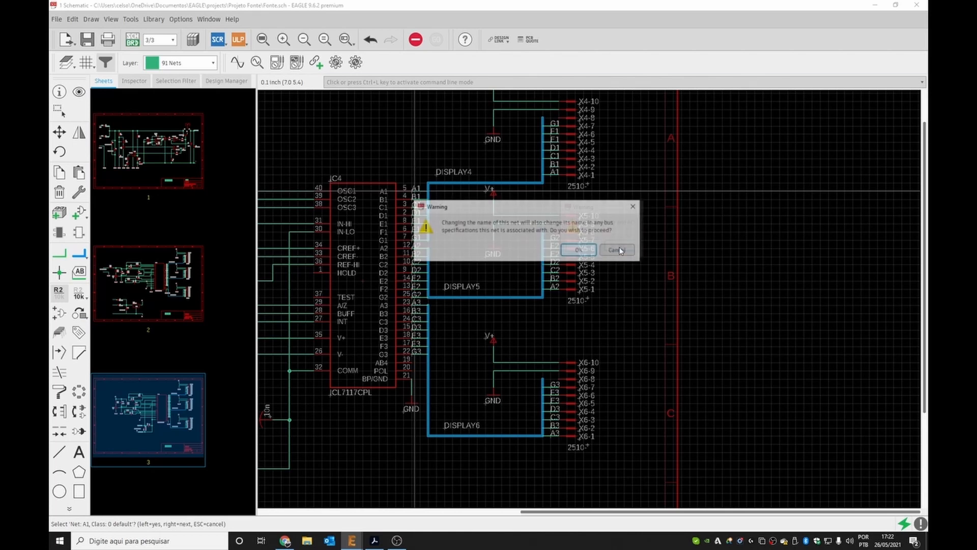
click(618, 250)
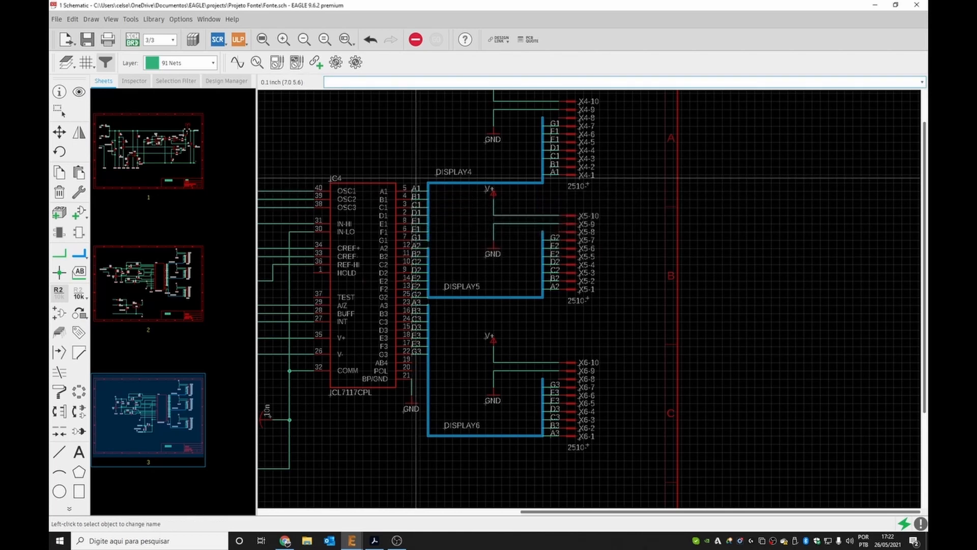
Delete the short net stubs between the ICL7117 output pins and the display buses.
key(ctrl+g)
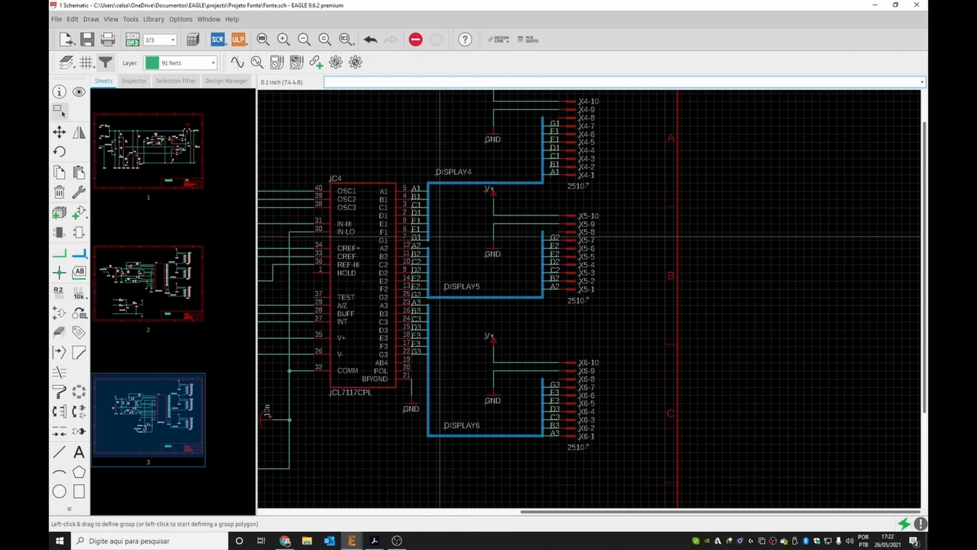
drag(403, 171, 428, 370)
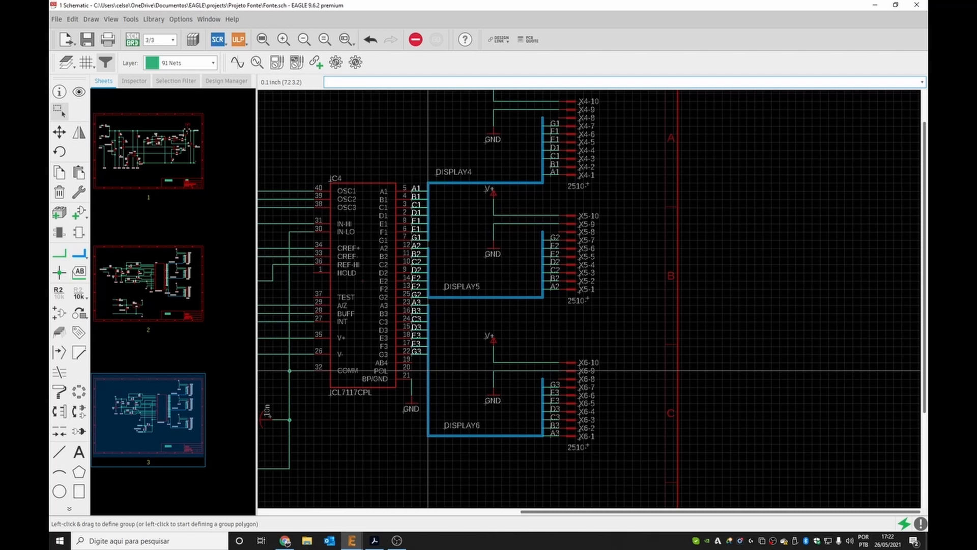
key(Delete)
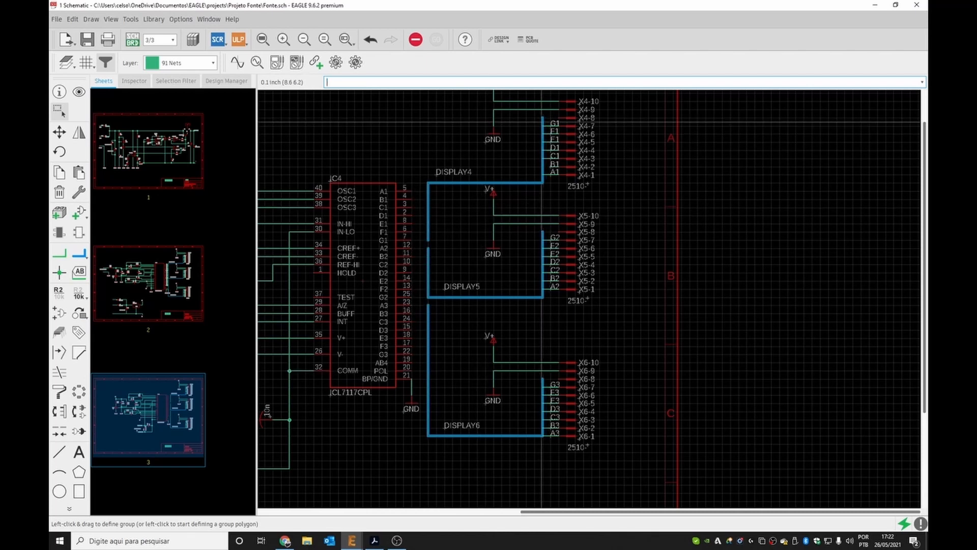
Delete the net stubs connecting the three 2510 headers X4, X5 and X6 to their buses.
drag(536, 97, 563, 184)
key(Delete)
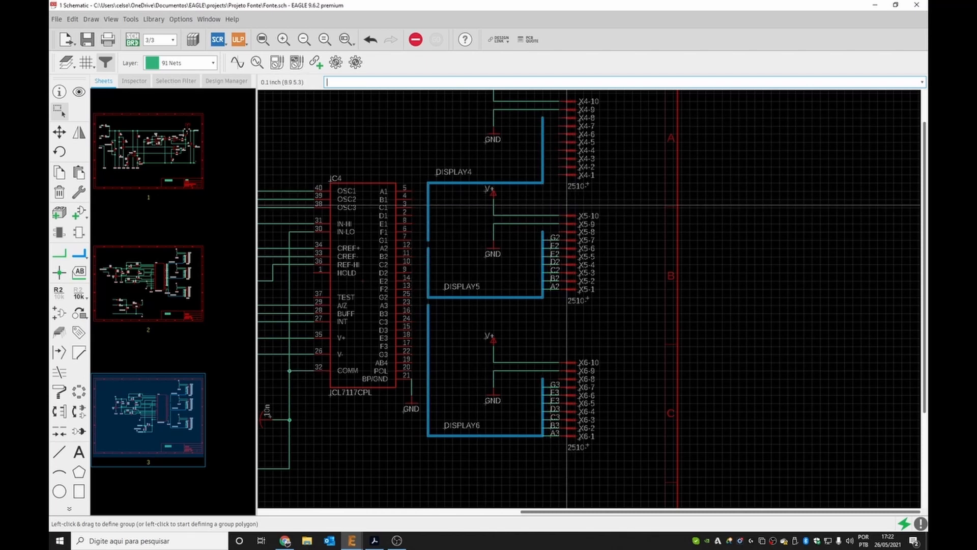
drag(540, 230, 563, 294)
key(Delete)
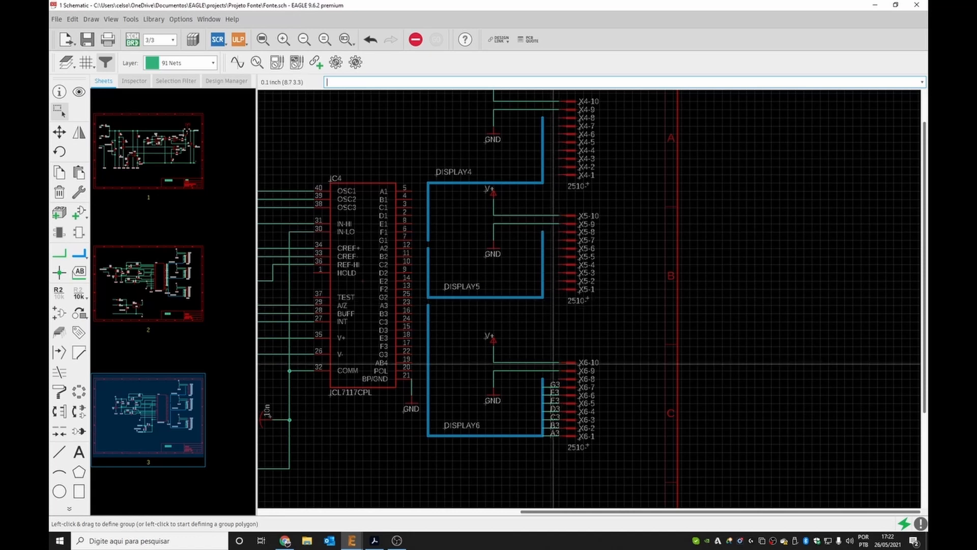
drag(544, 380, 564, 438)
key(Delete)
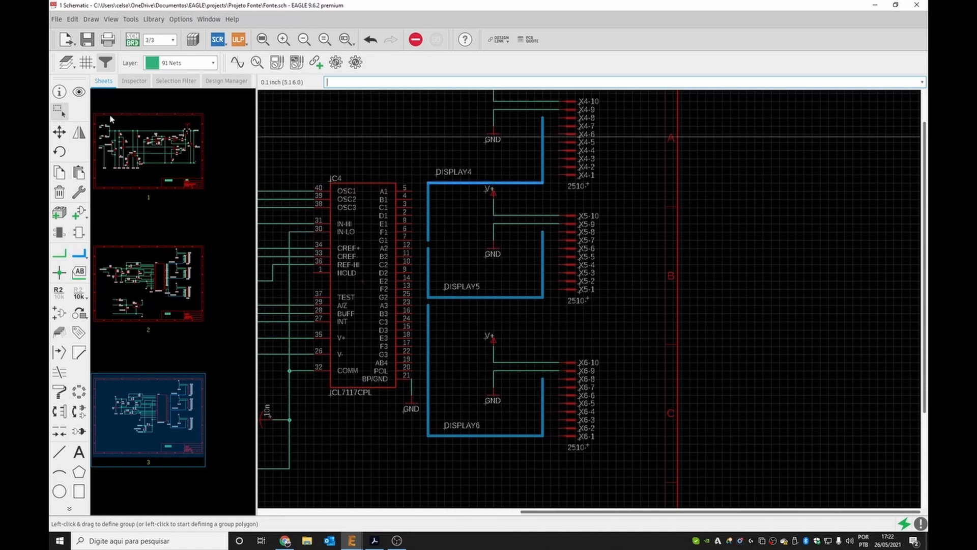
Remove net A1 from the DISPLAY4 bus's included nets in its properties.
click(59, 92)
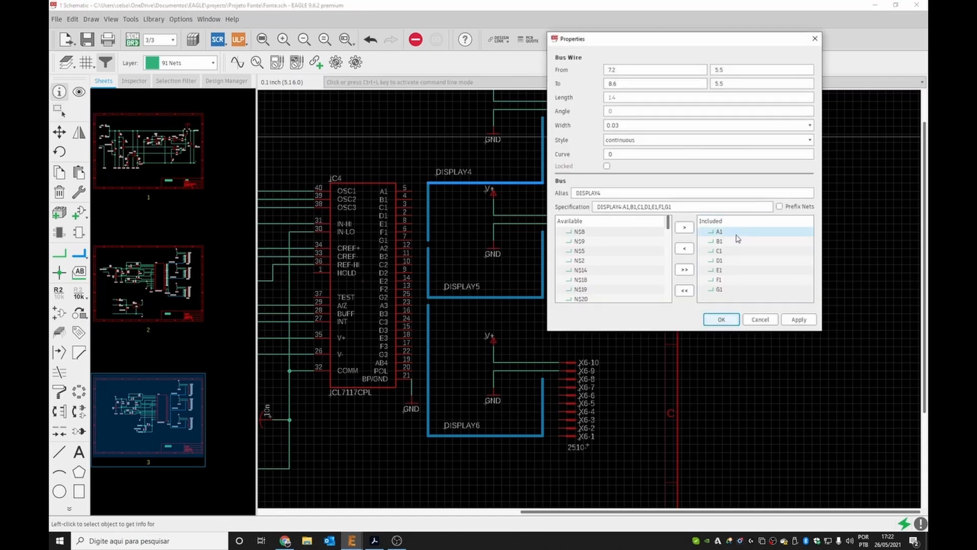
click(736, 234)
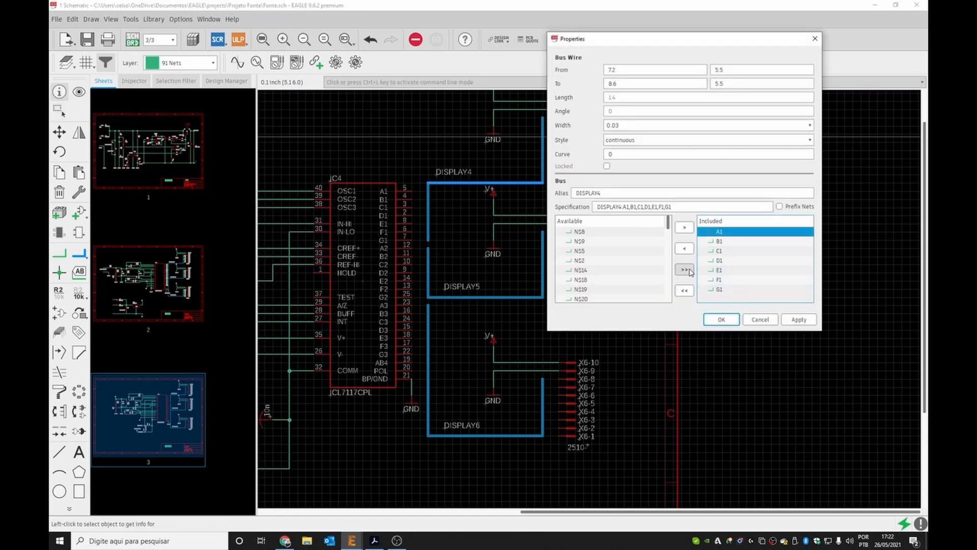
click(684, 249)
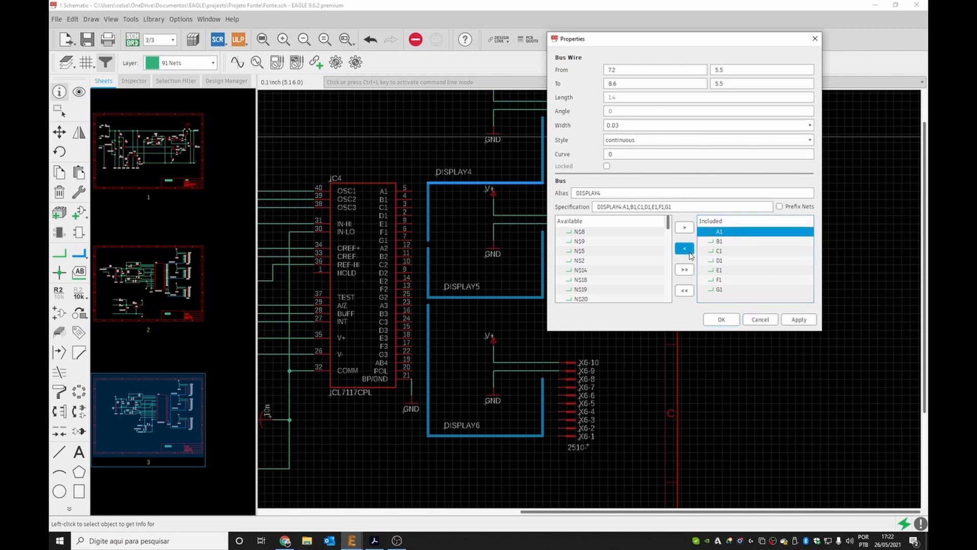
click(714, 233)
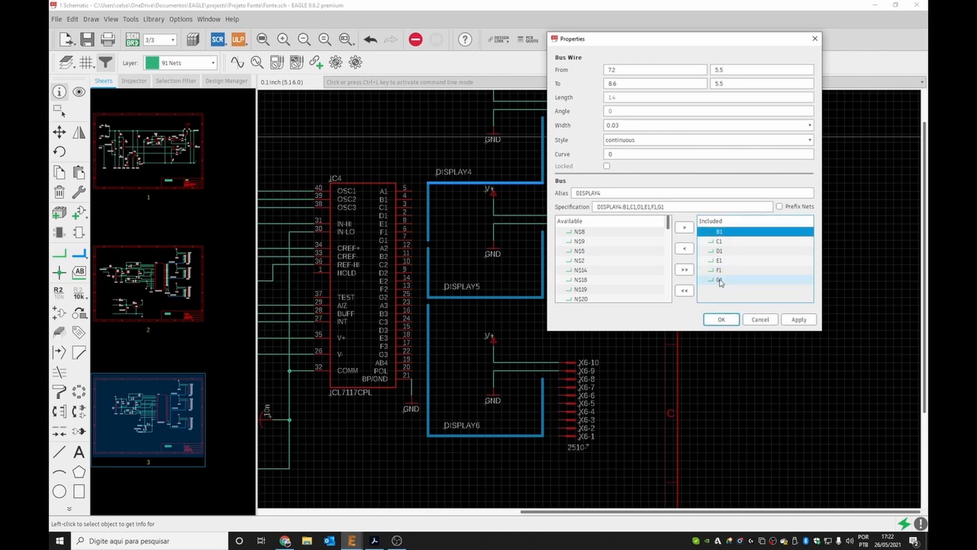
click(720, 283)
click(721, 319)
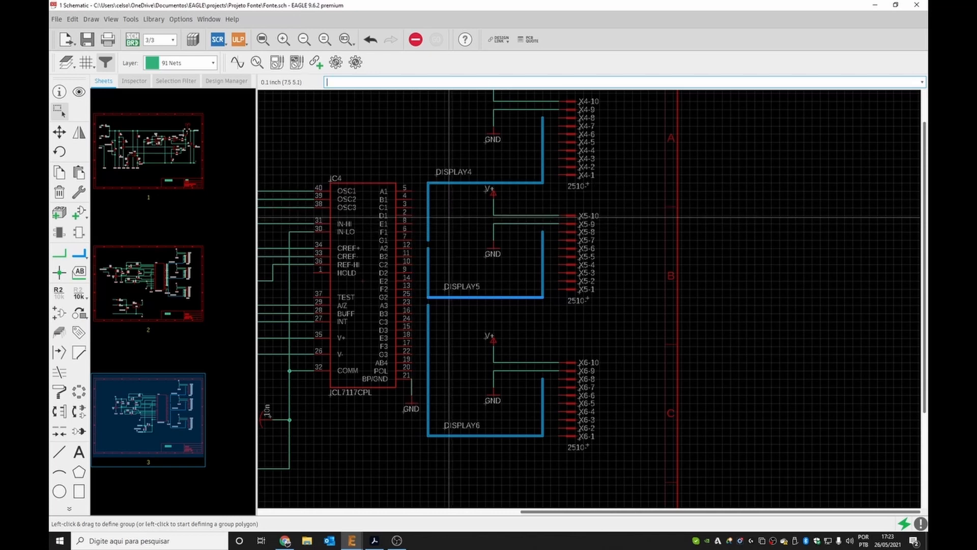
Start defining a group polygon on the schematic near the DISPLAY4 bus.
click(449, 217)
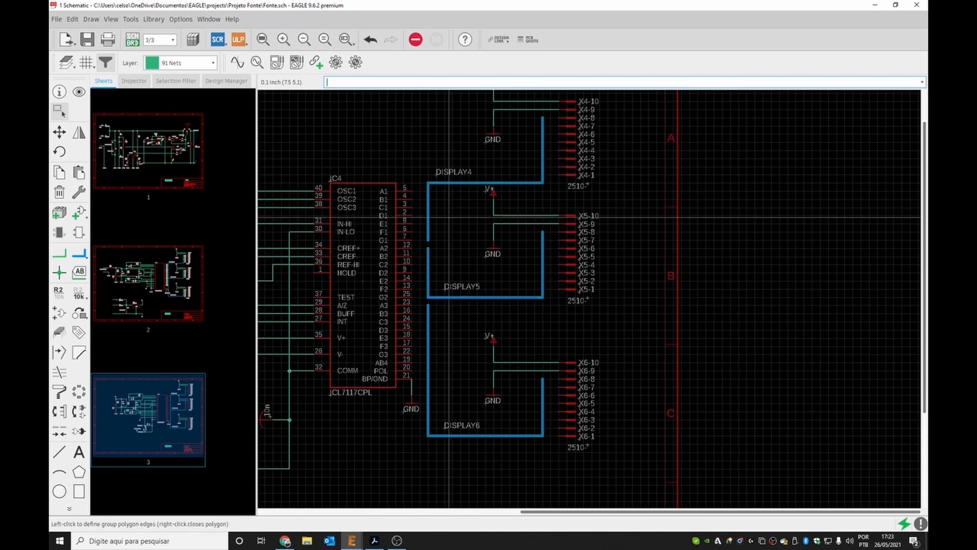
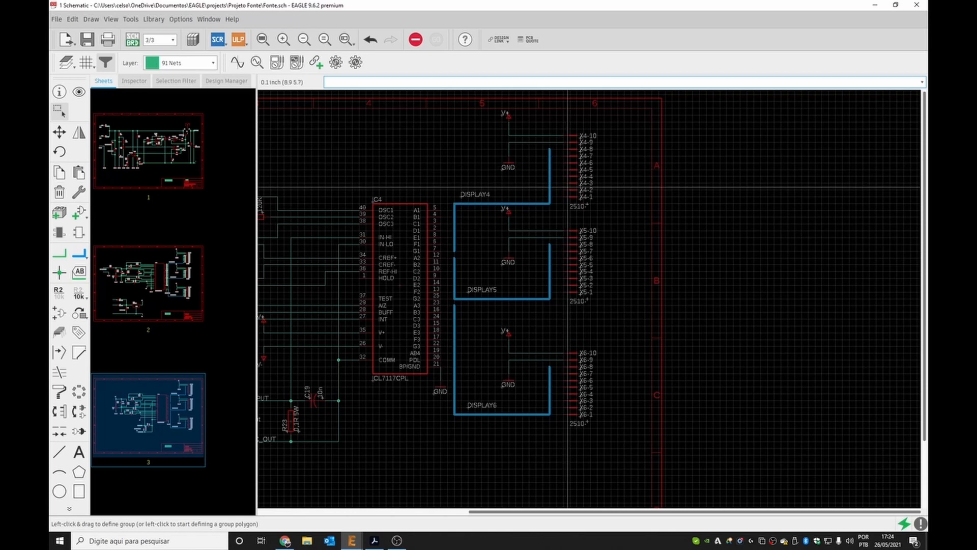
Open the DISPLAY4 bus's properties and remove all nets from its included list.
click(60, 92)
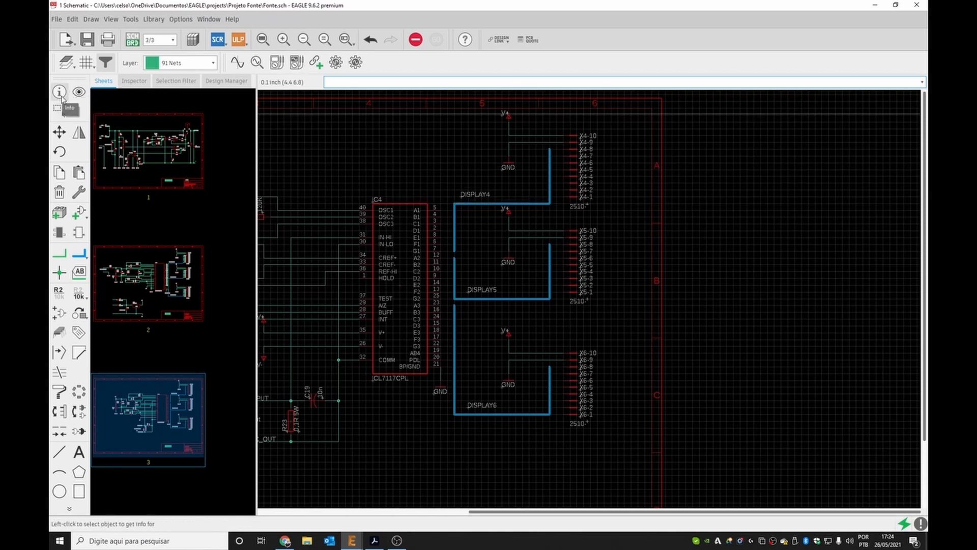
click(521, 204)
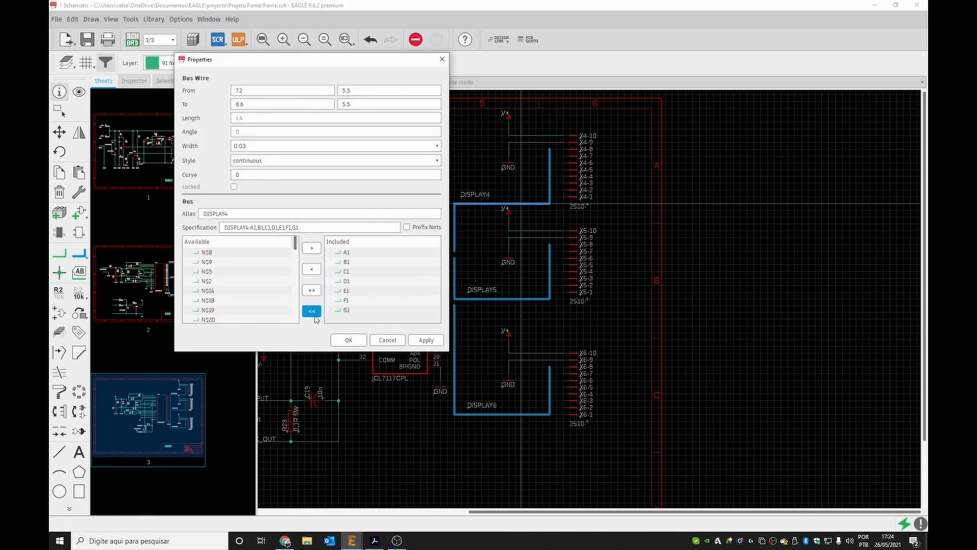
click(313, 313)
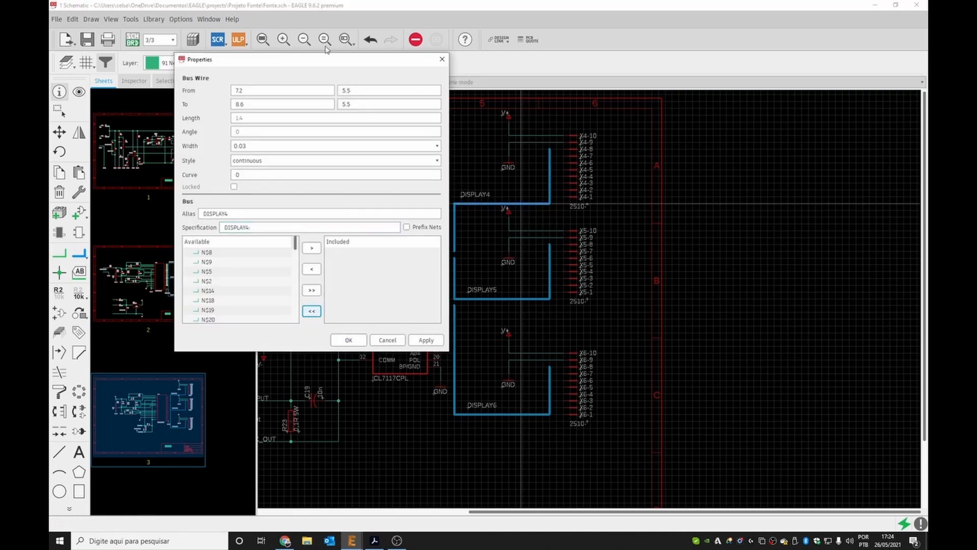
drag(313, 59, 707, 136)
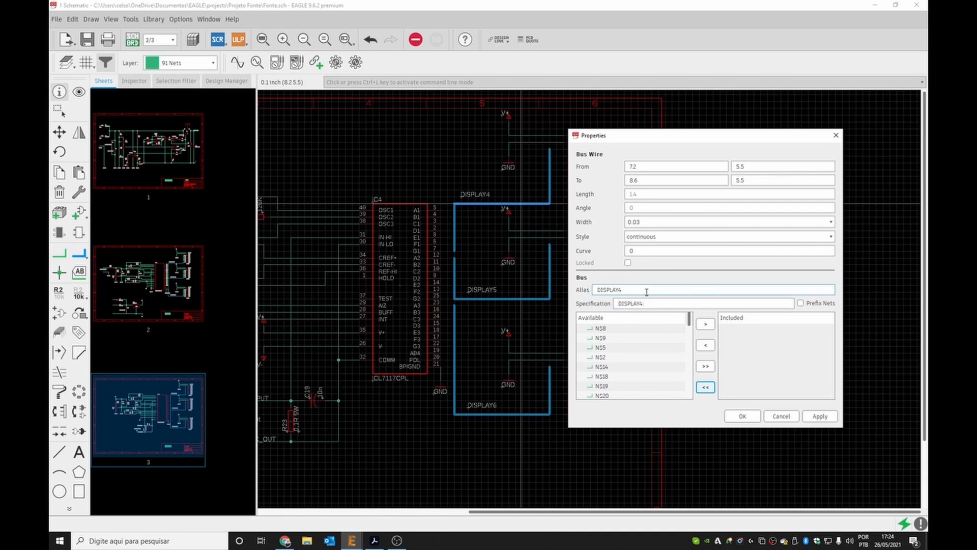
Set the DISPLAY4 bus specification to DISPLAY4:AC1,BC1,CC1,DC1,EC1,FC1,GC1 and confirm.
click(666, 304)
key(BackSpace)
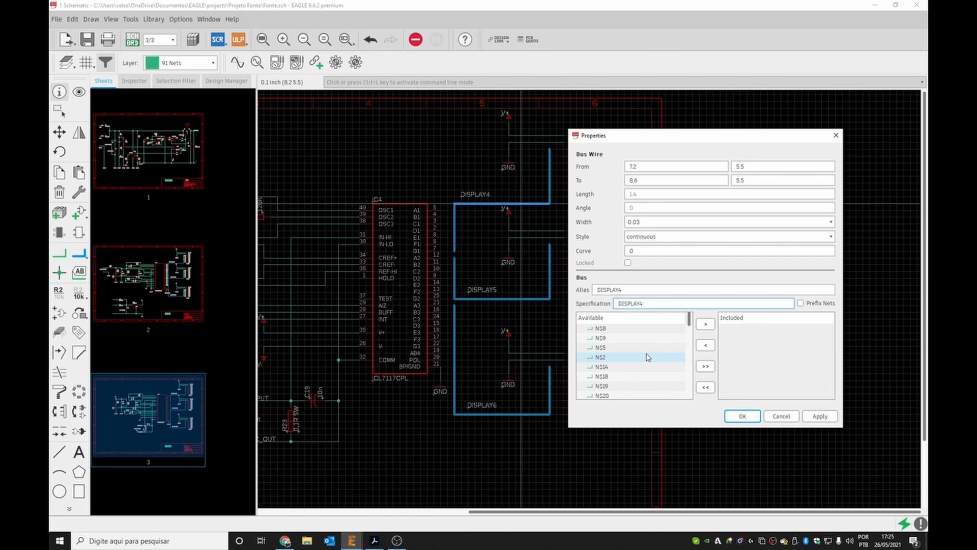
text(:AC1)
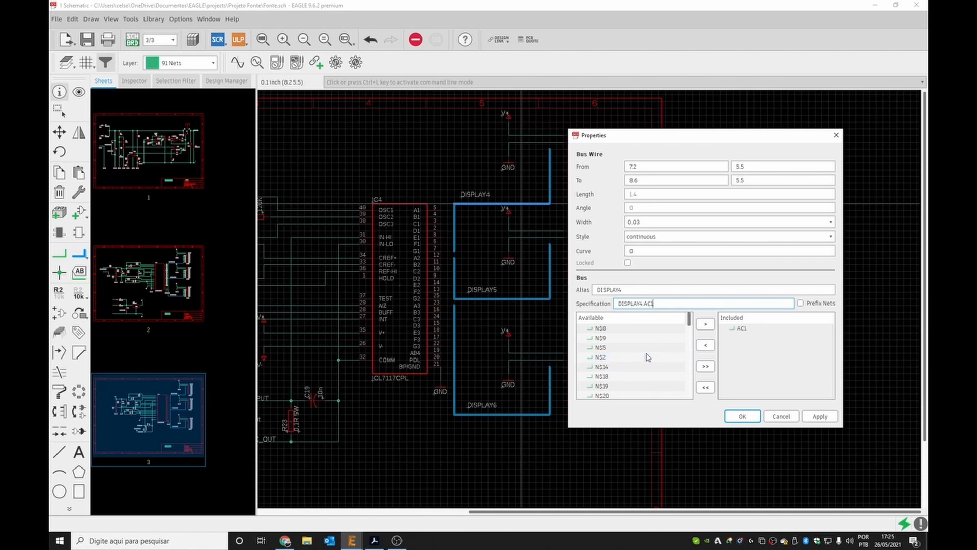
text(,BC1,CC1,DC1,EC1,FC1,GC1)
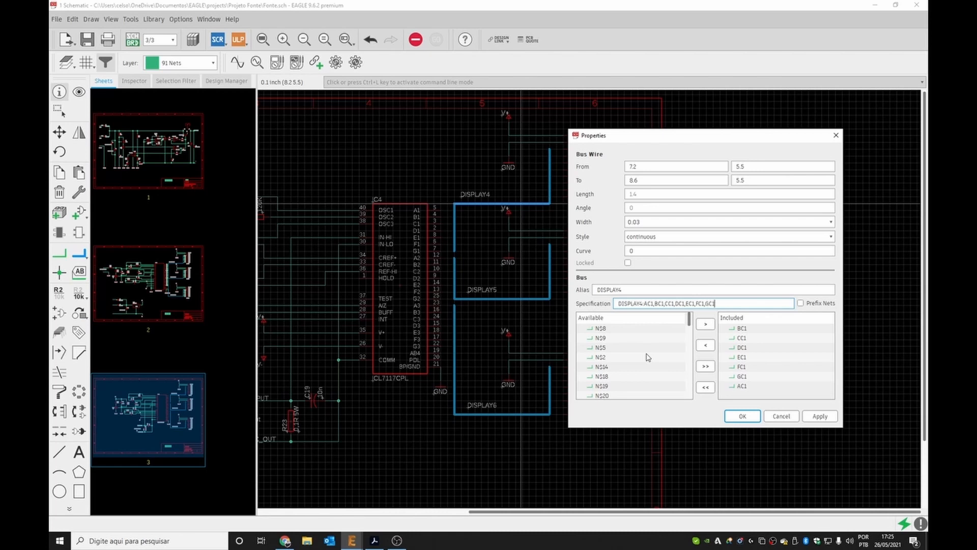
click(738, 357)
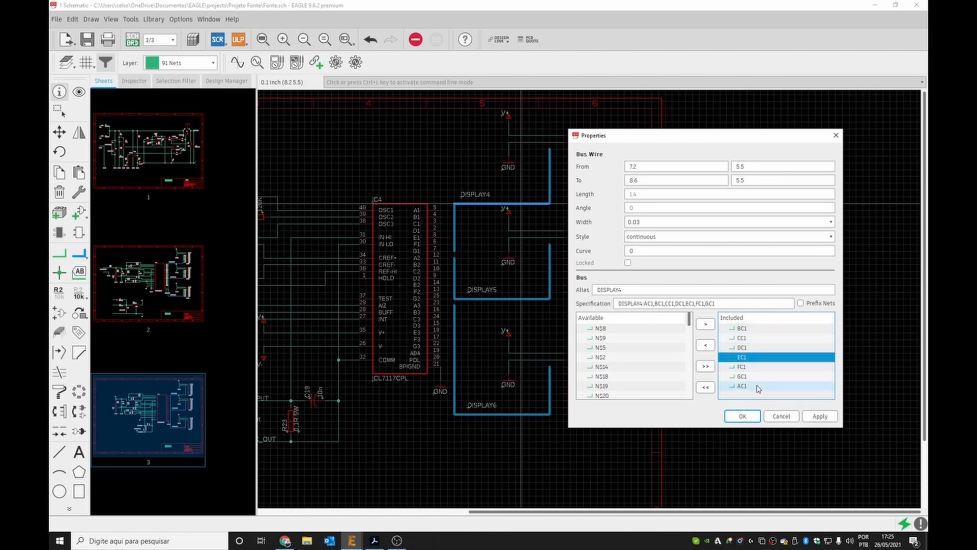
click(744, 417)
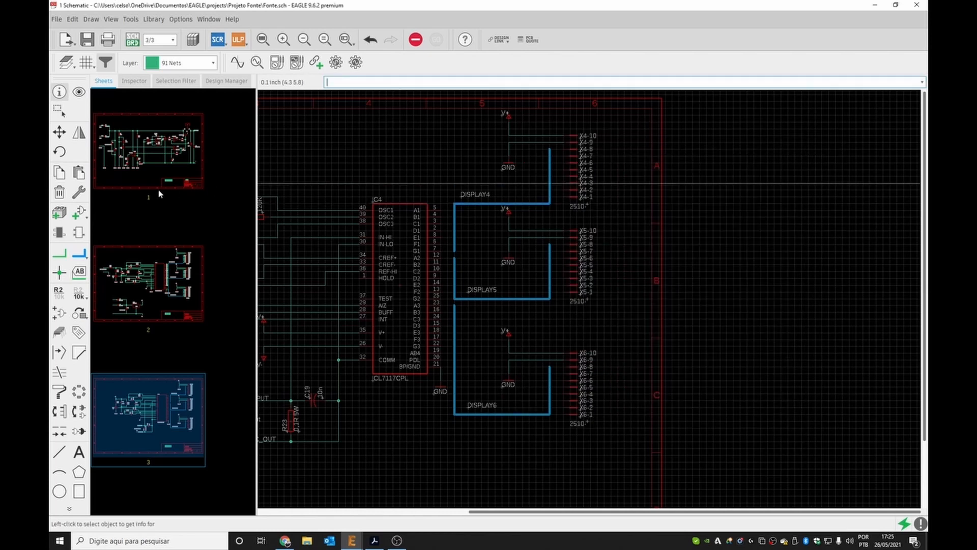
Draw nets from the ICL7117 pins A1 through G1 to the DISPLAY4 bus, assigning nets AC1 through GC1.
click(60, 252)
scroll(437, 220, up, 3)
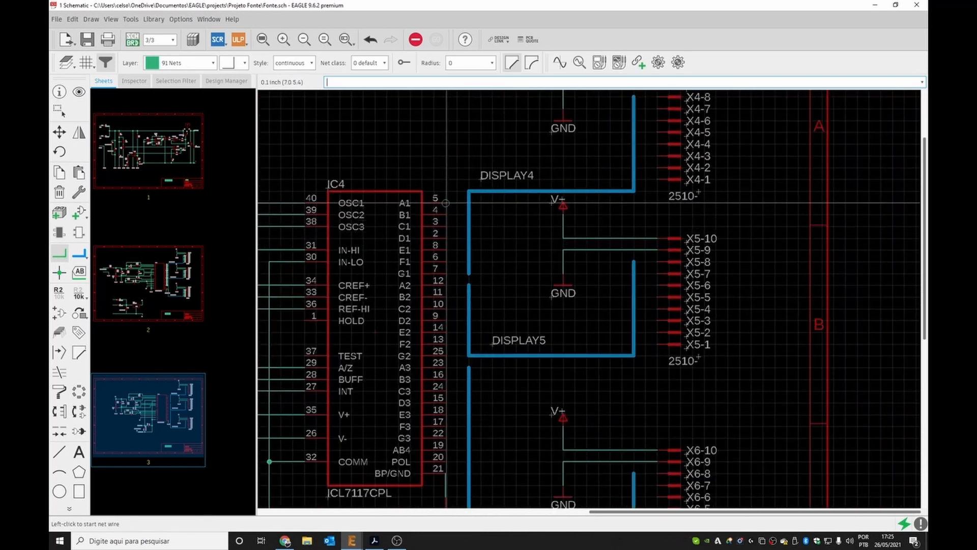
click(446, 203)
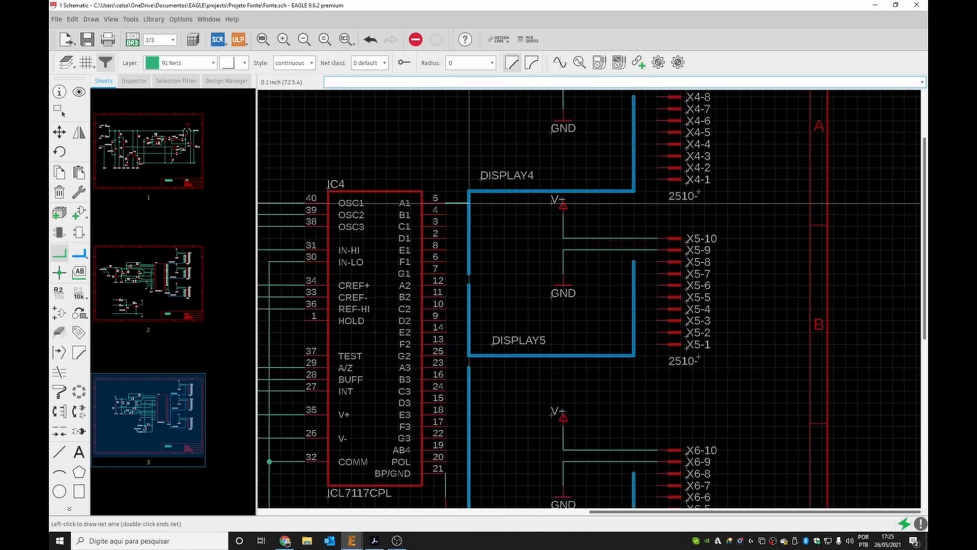
click(468, 203)
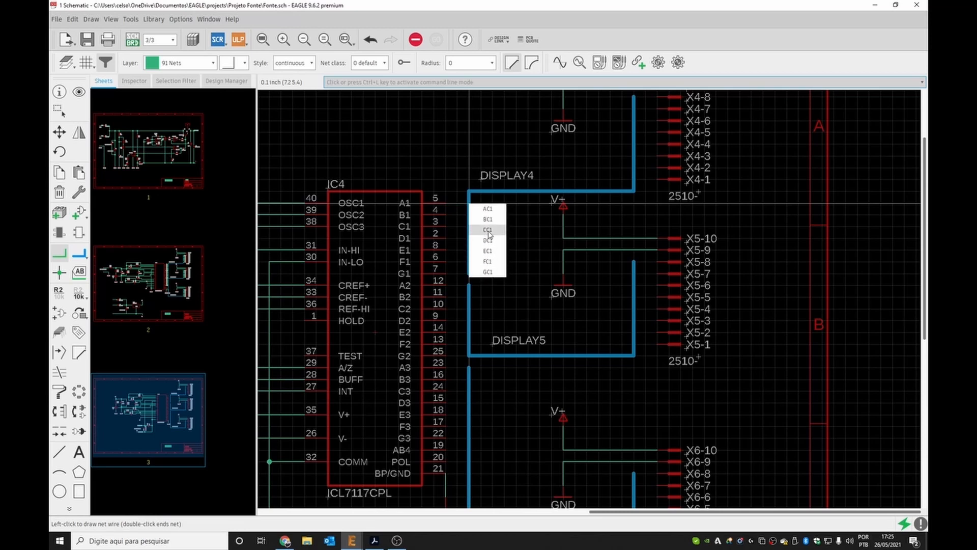
click(489, 209)
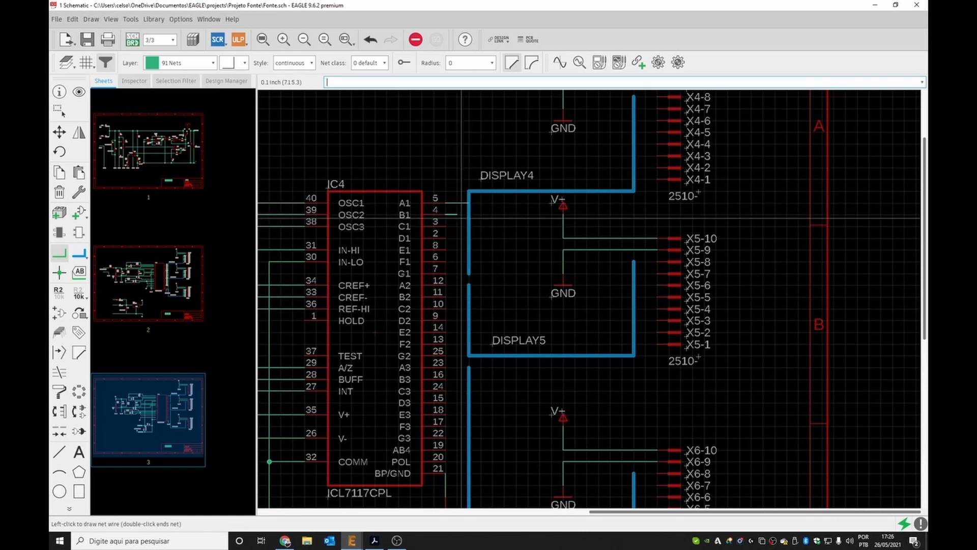
click(468, 214)
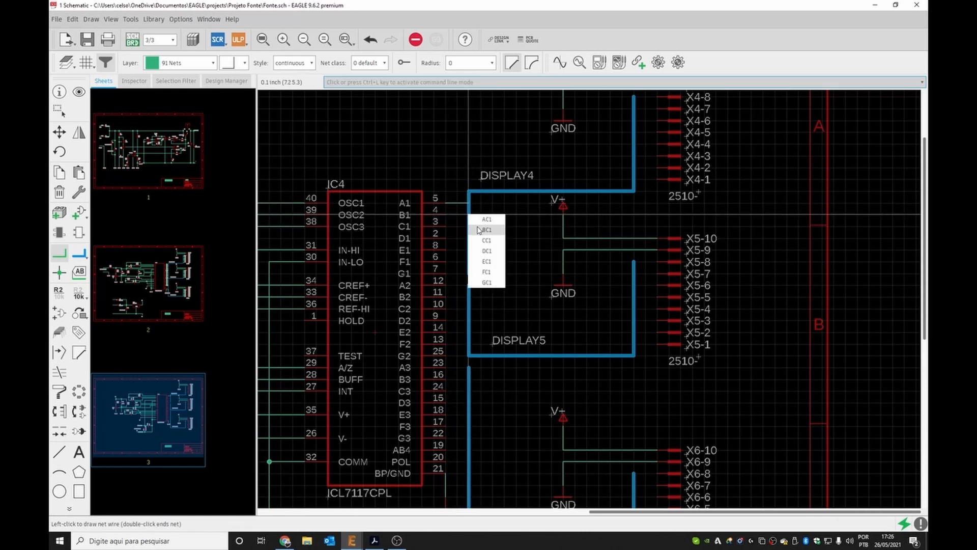
click(478, 228)
click(445, 216)
click(468, 229)
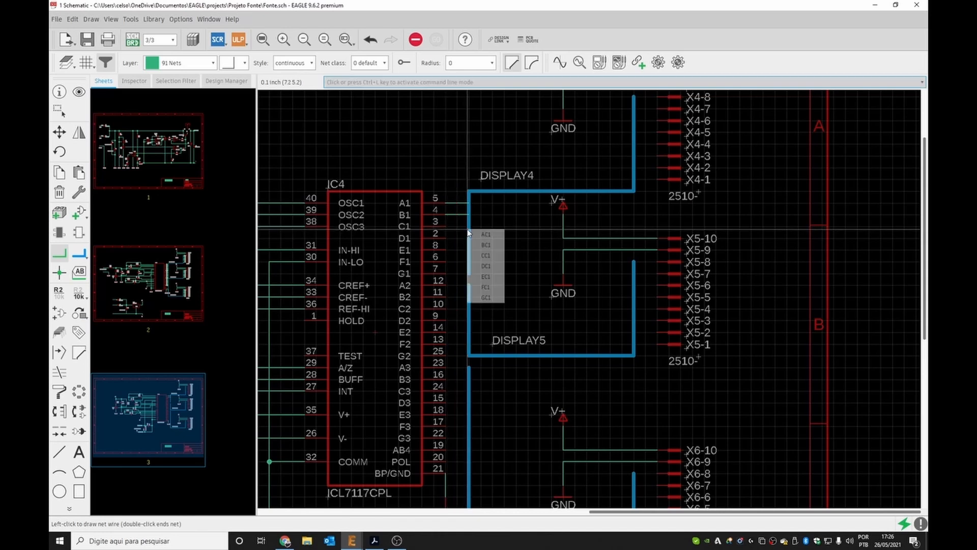
click(486, 255)
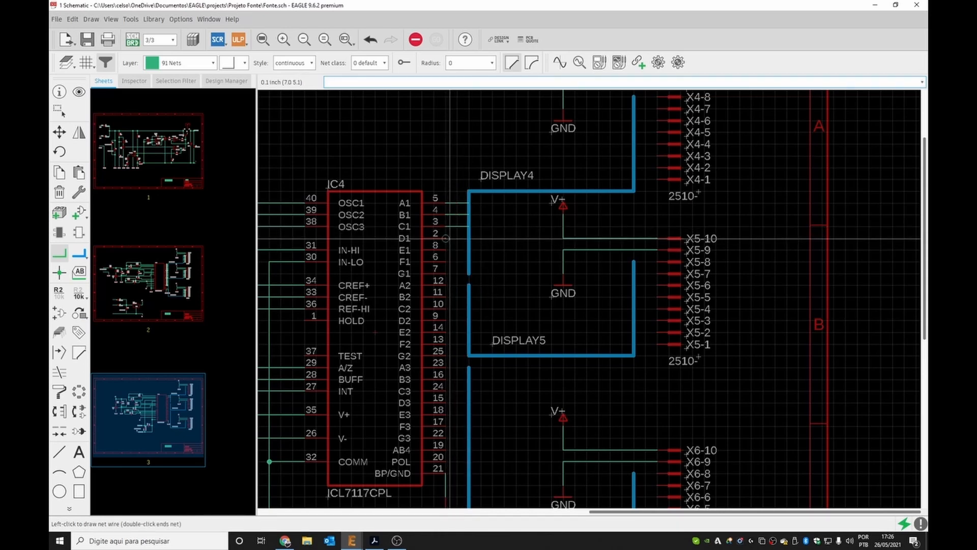
click(468, 239)
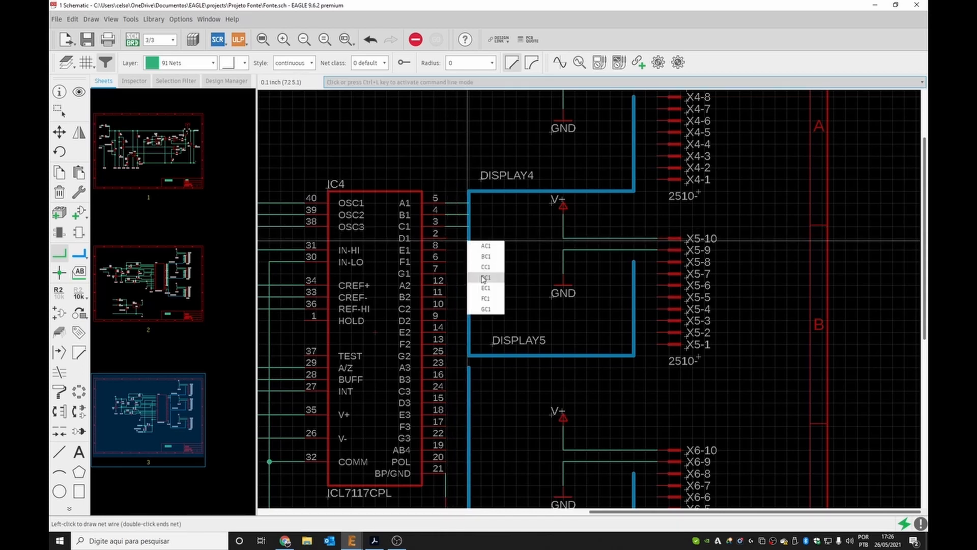
click(483, 278)
click(445, 250)
click(467, 250)
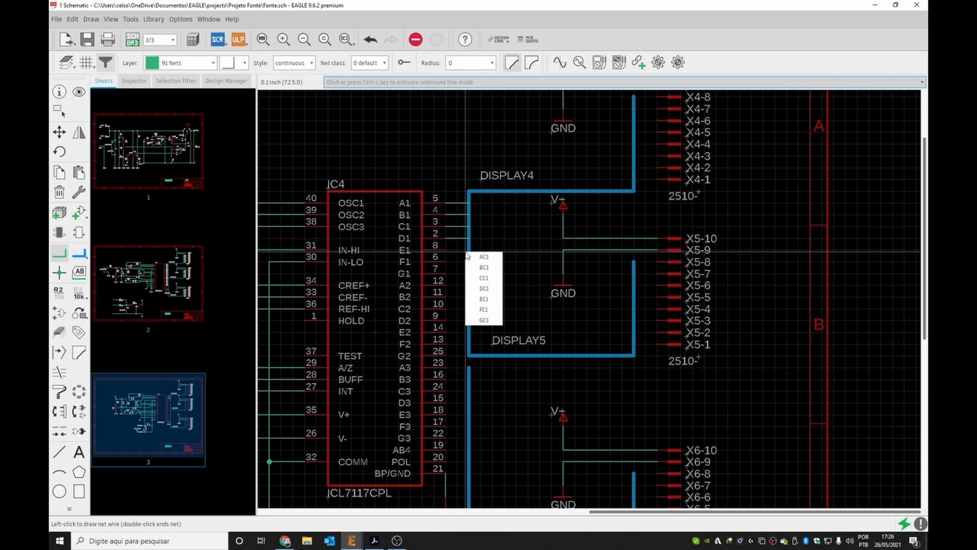
click(483, 299)
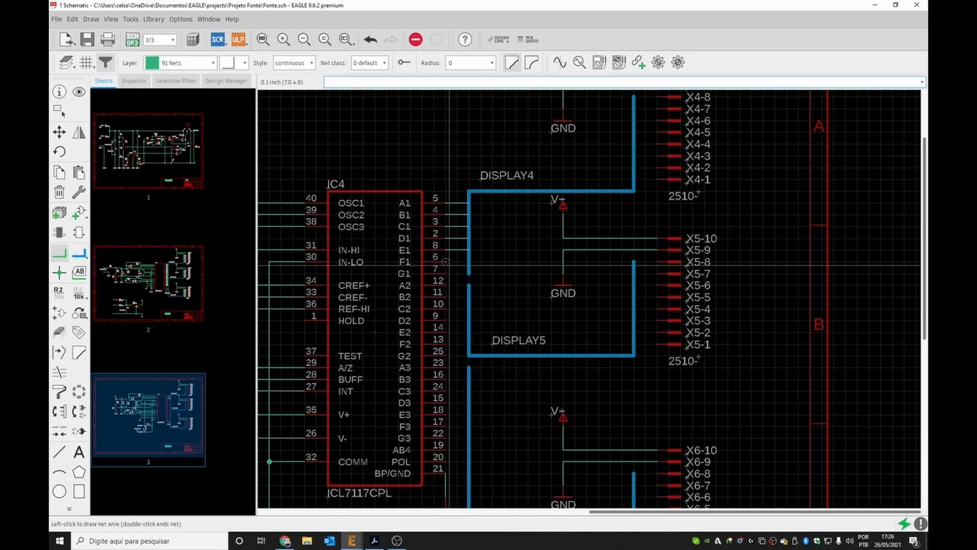
click(467, 262)
click(484, 320)
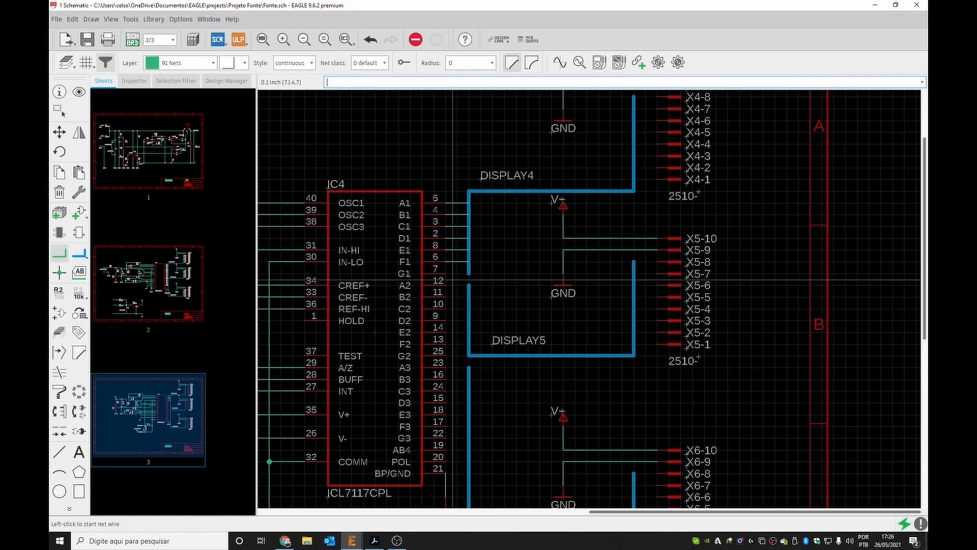
click(446, 274)
click(467, 278)
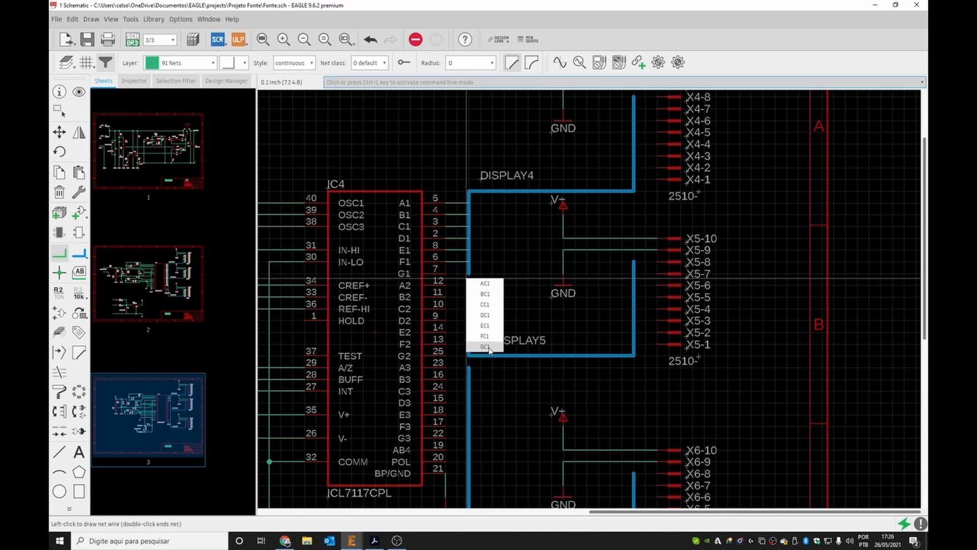
click(486, 347)
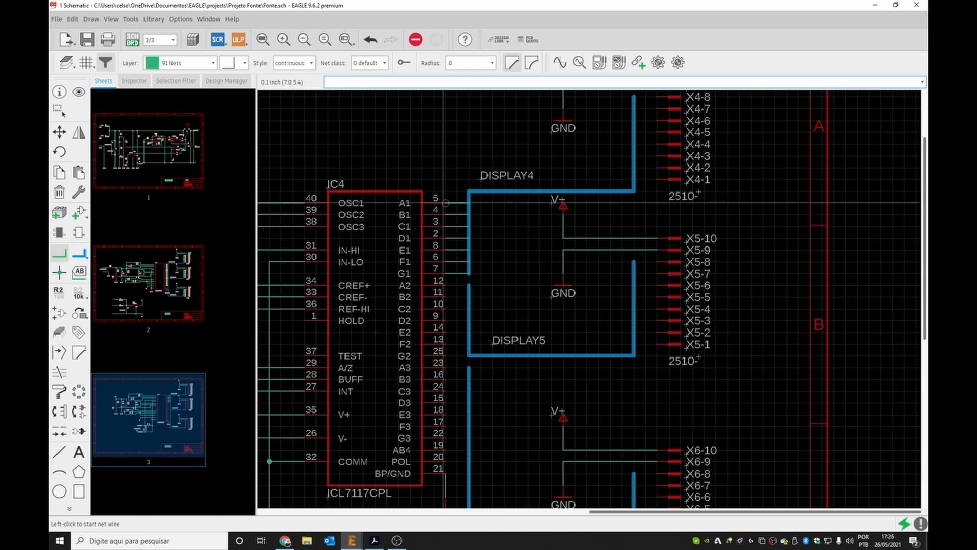
Place name labels on the seven nets at the ICL7117 pins A1 to G1.
click(82, 271)
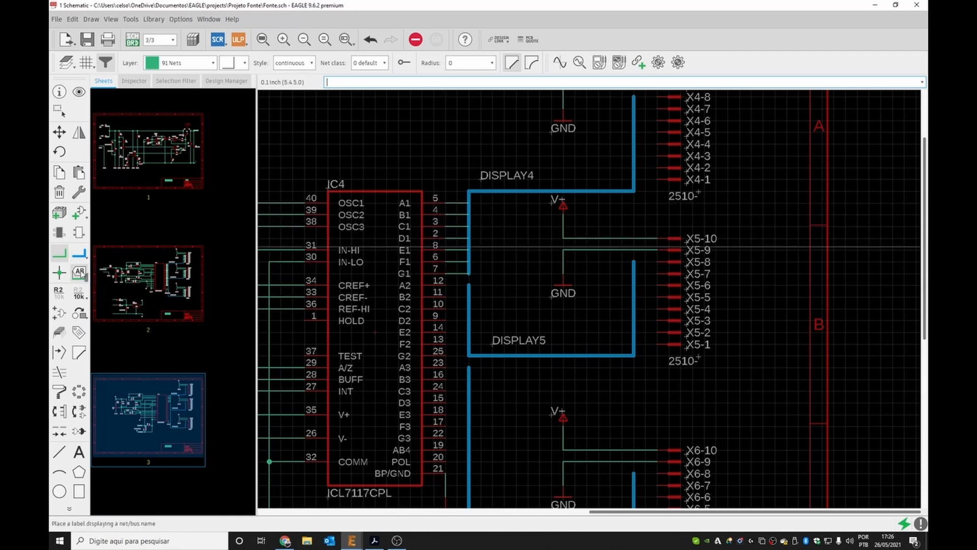
click(446, 203)
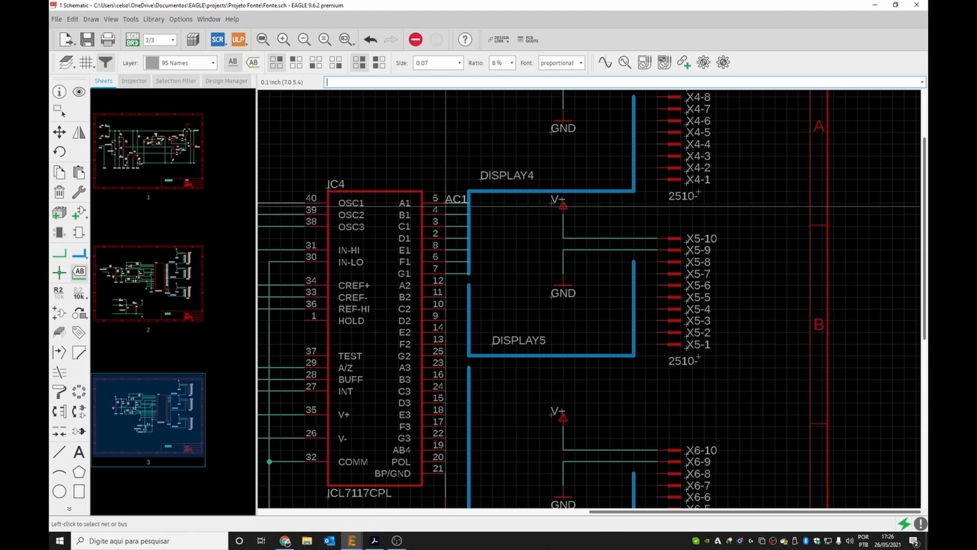
click(446, 213)
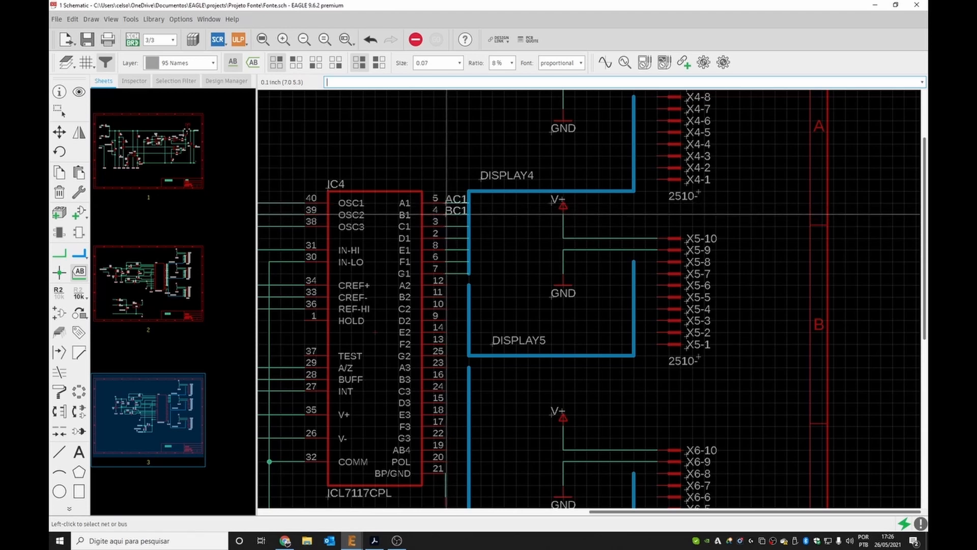
click(446, 224)
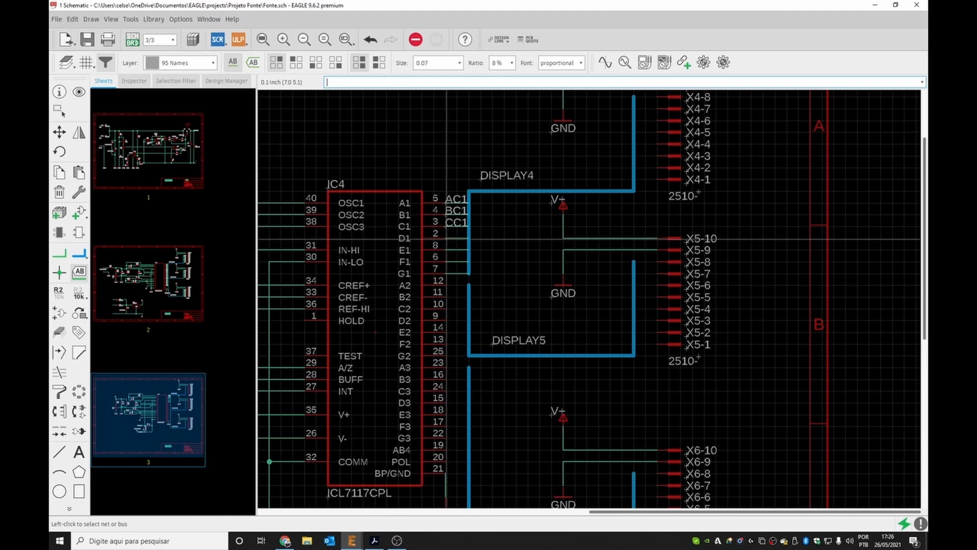
click(446, 237)
click(446, 238)
click(447, 250)
click(447, 250)
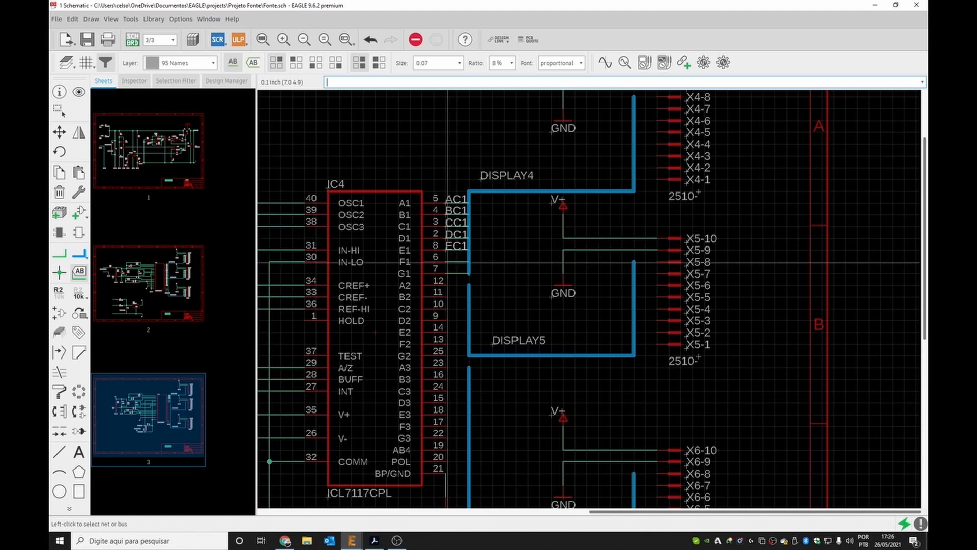
click(446, 257)
click(446, 258)
click(447, 273)
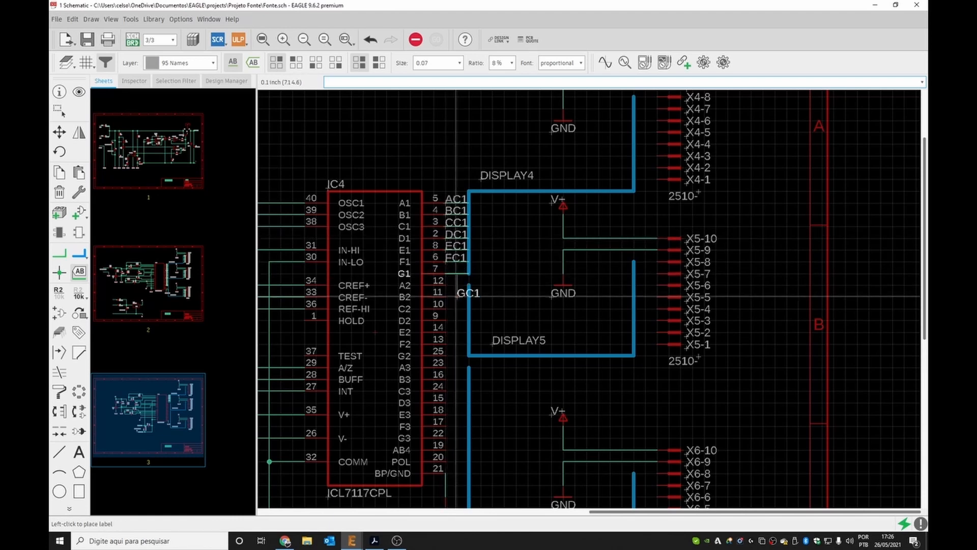
click(447, 269)
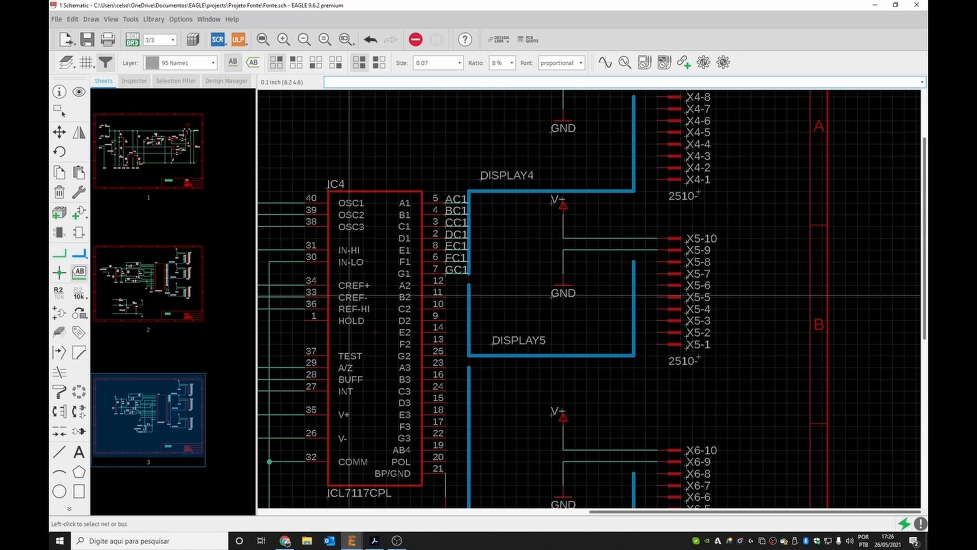
Draw nets from the 2510 connector pins X4-1 through X4-7 to the DISPLAY4 bus, assigning nets AC1 through GC1.
scroll(468, 296, down, 3)
scroll(509, 188, up, 4)
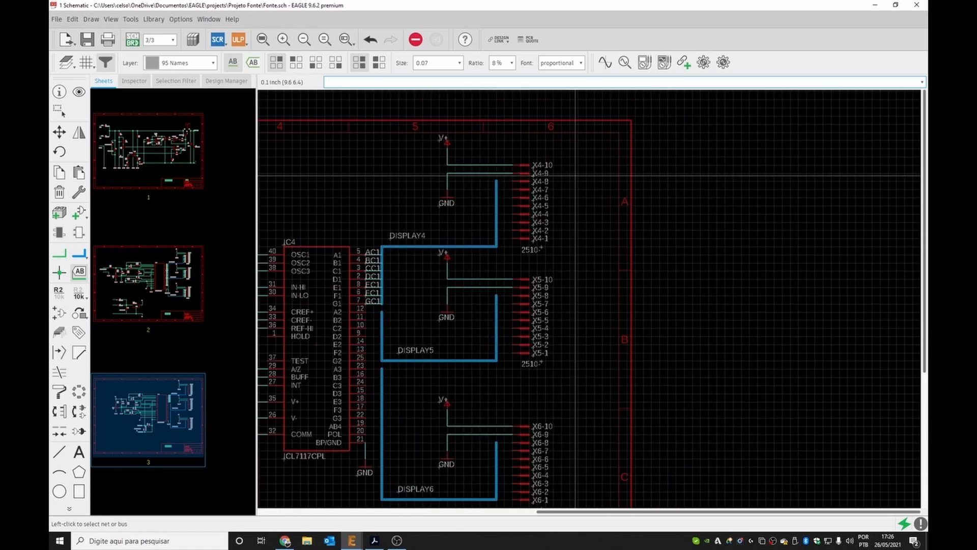
click(59, 253)
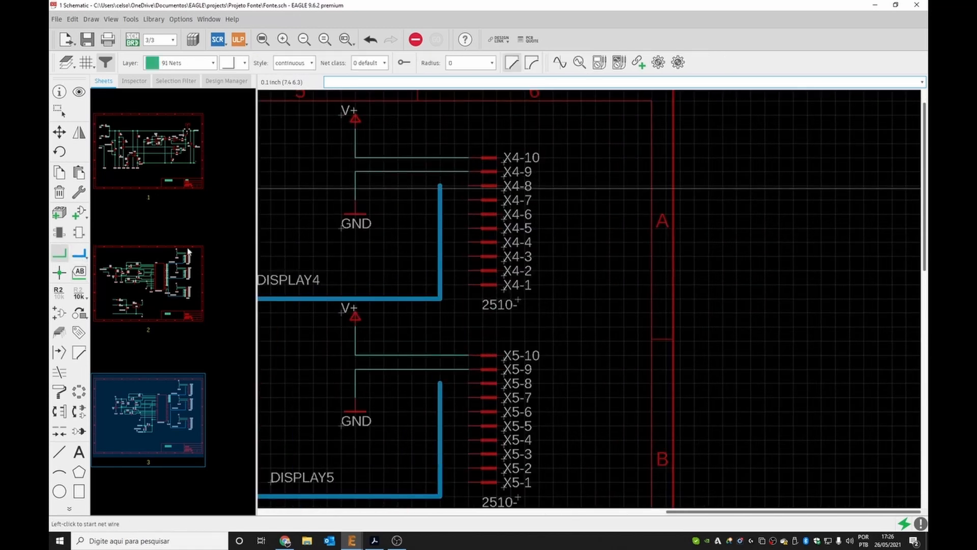
click(467, 285)
click(446, 285)
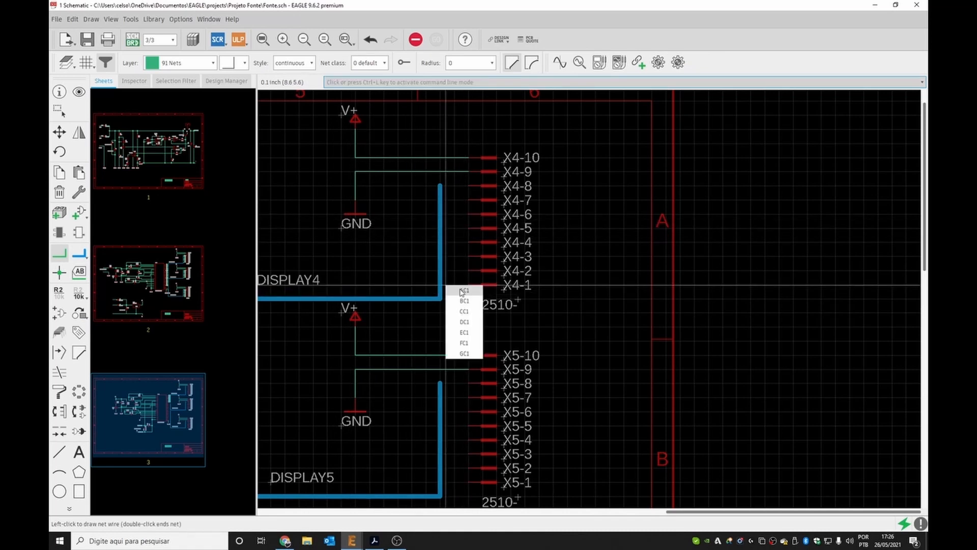
click(461, 290)
click(466, 271)
click(442, 271)
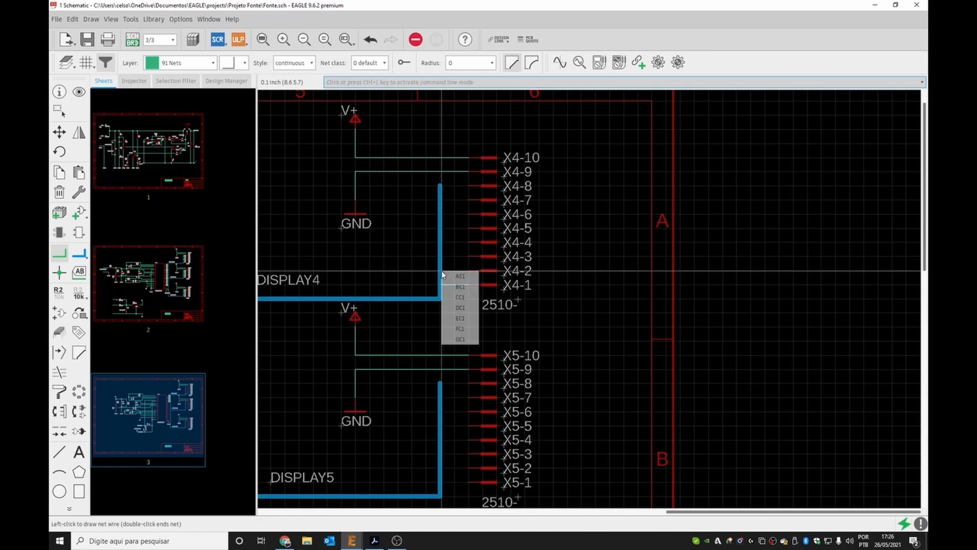
click(459, 288)
click(467, 257)
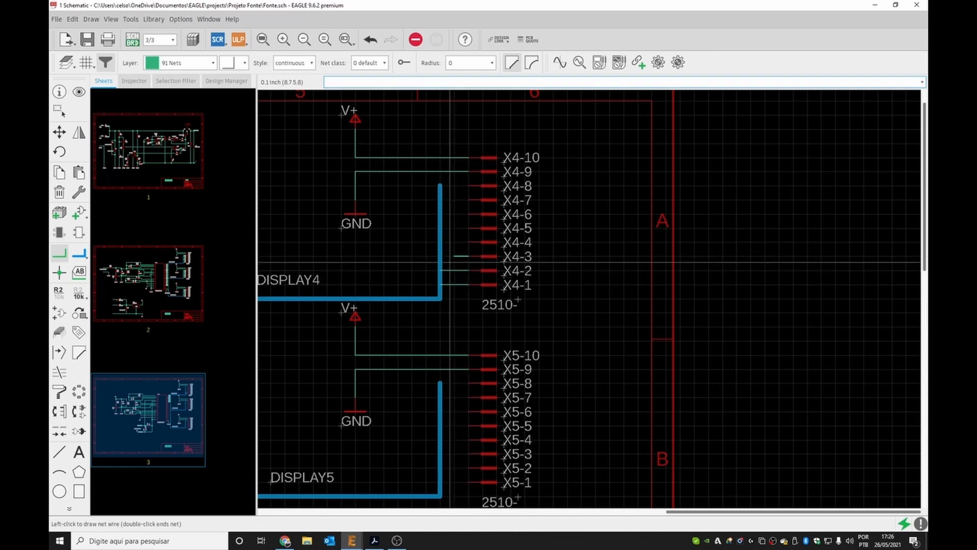
click(441, 257)
click(452, 285)
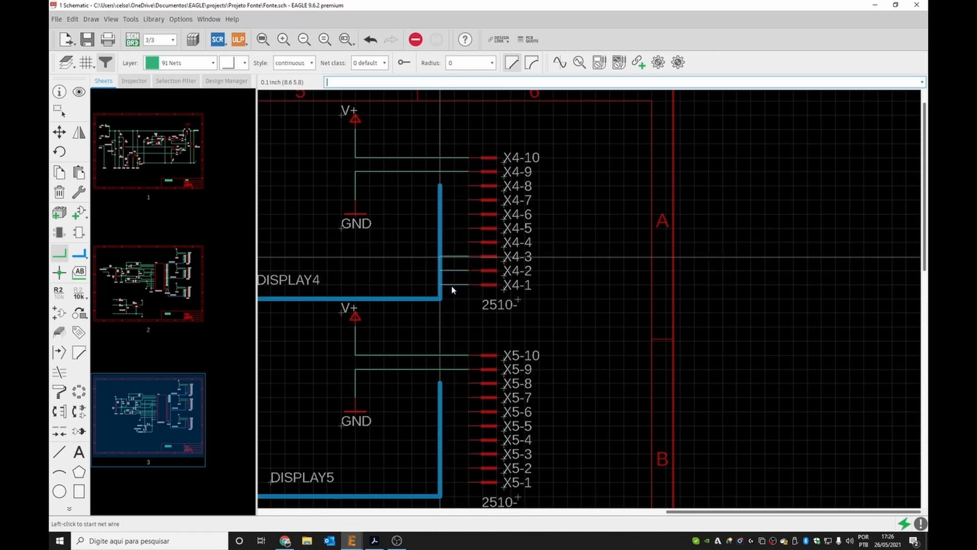
click(467, 242)
click(441, 242)
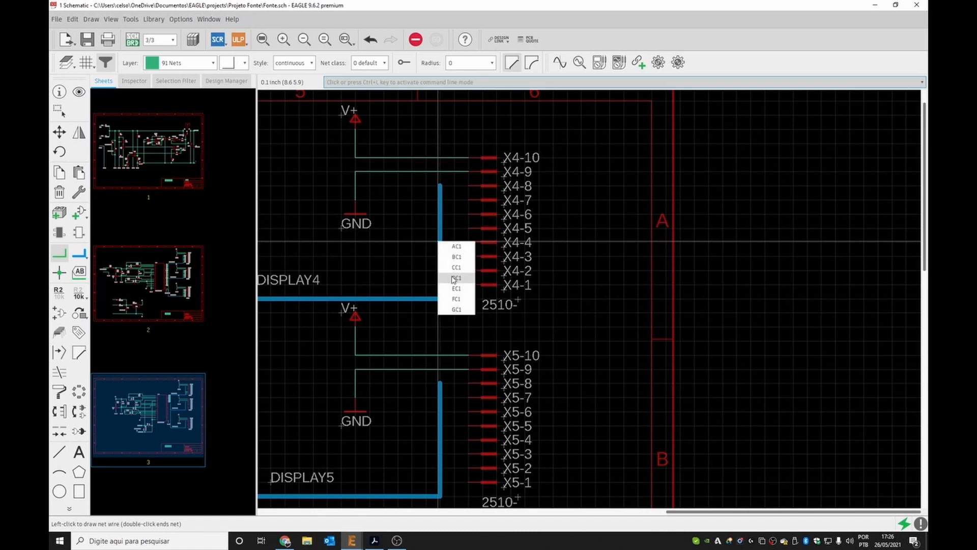
click(453, 283)
click(467, 228)
click(440, 228)
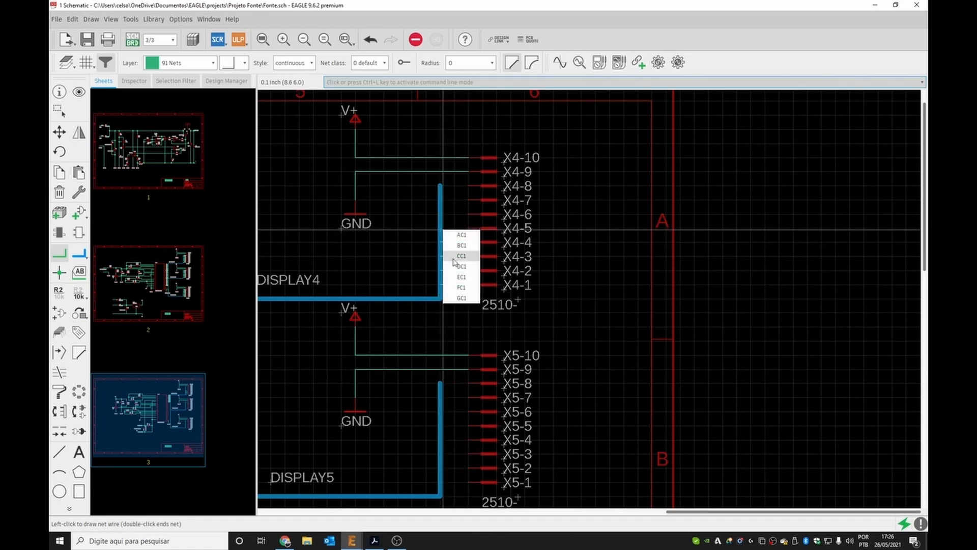
click(457, 279)
click(469, 214)
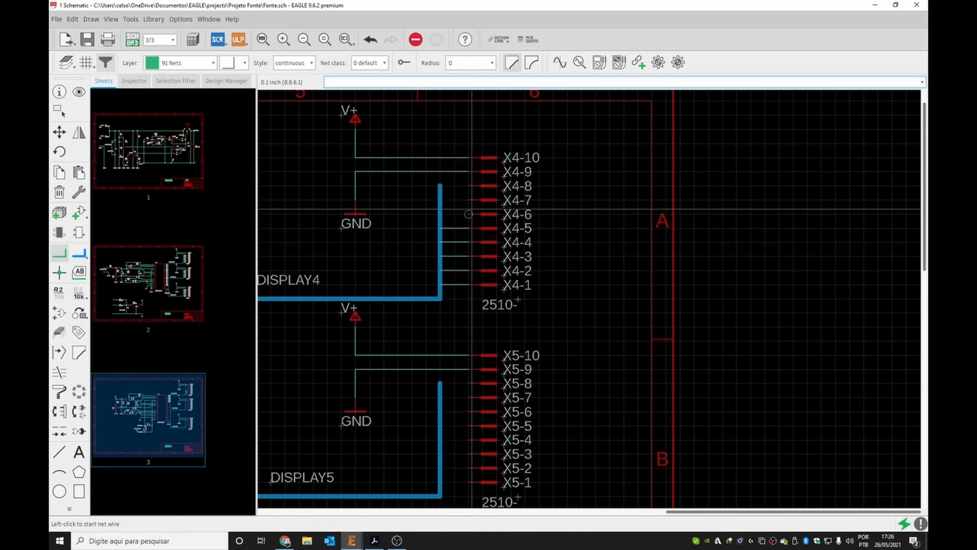
click(441, 214)
click(460, 275)
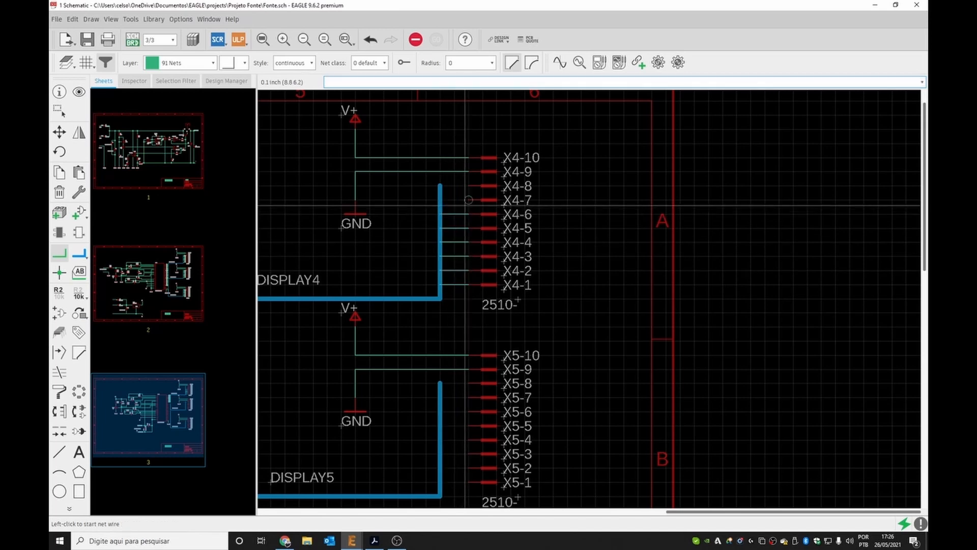
click(469, 200)
click(441, 200)
click(459, 266)
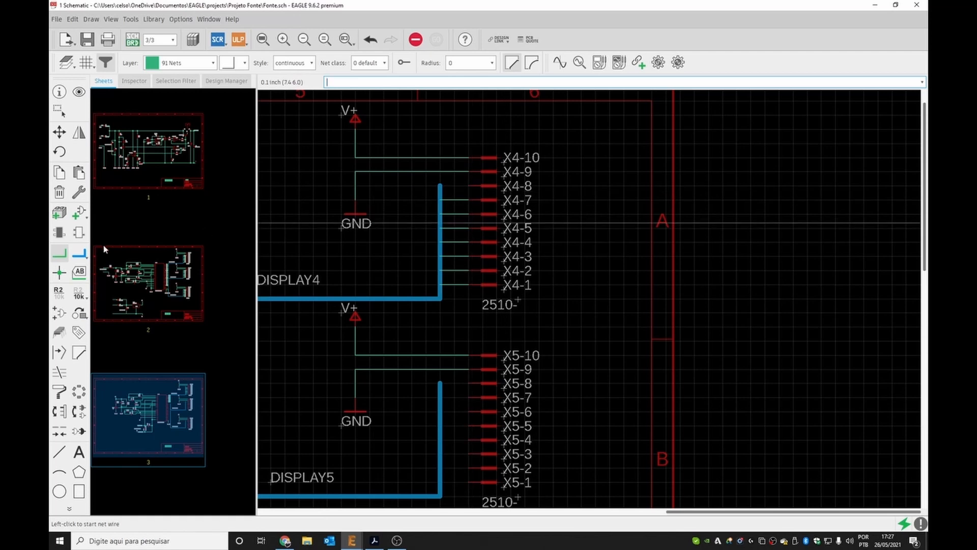
Place name labels on the seven nets at connector pins X4-1 to X4-7.
click(78, 272)
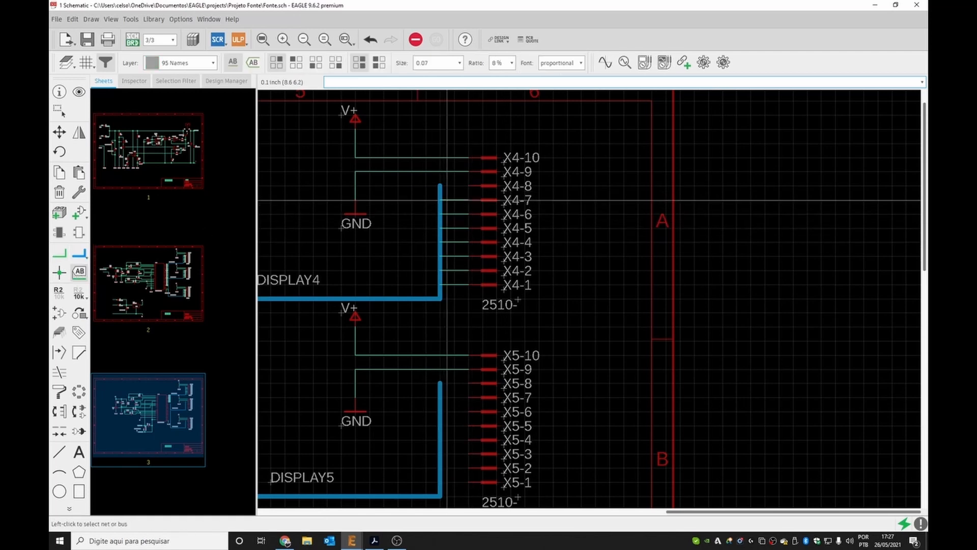
click(444, 200)
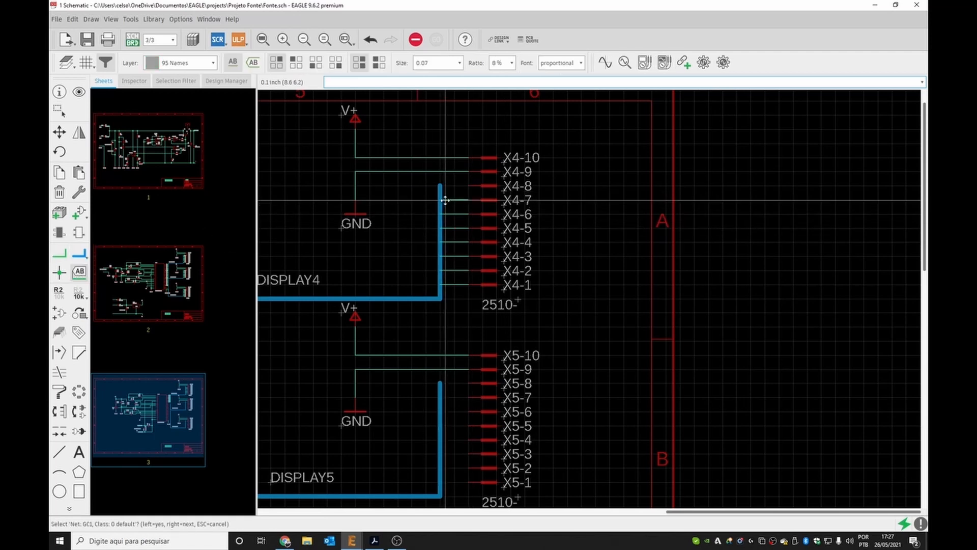
click(79, 272)
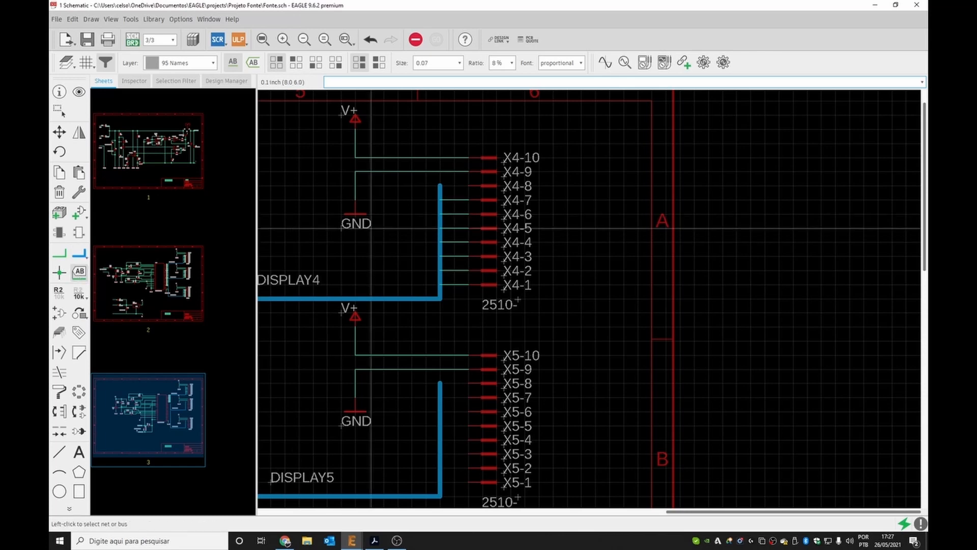
click(446, 199)
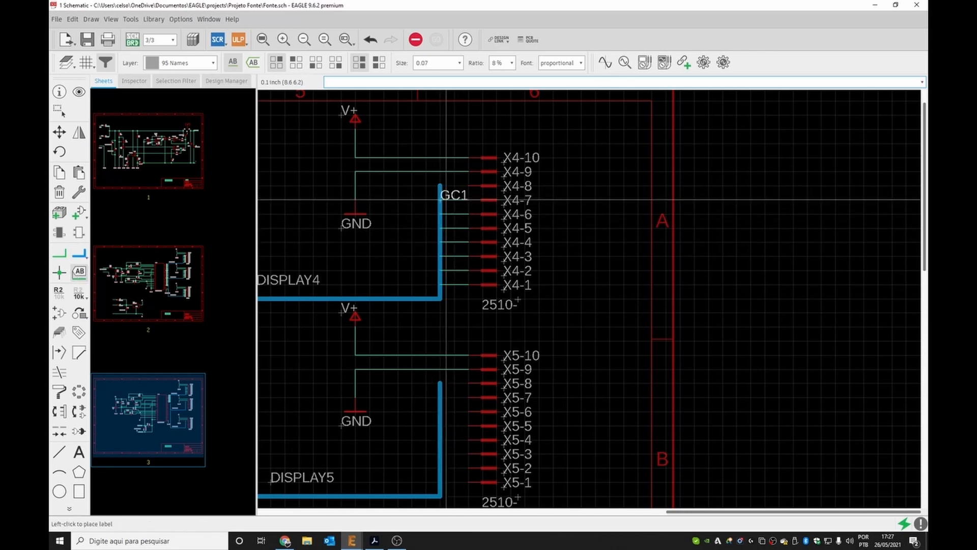
click(446, 200)
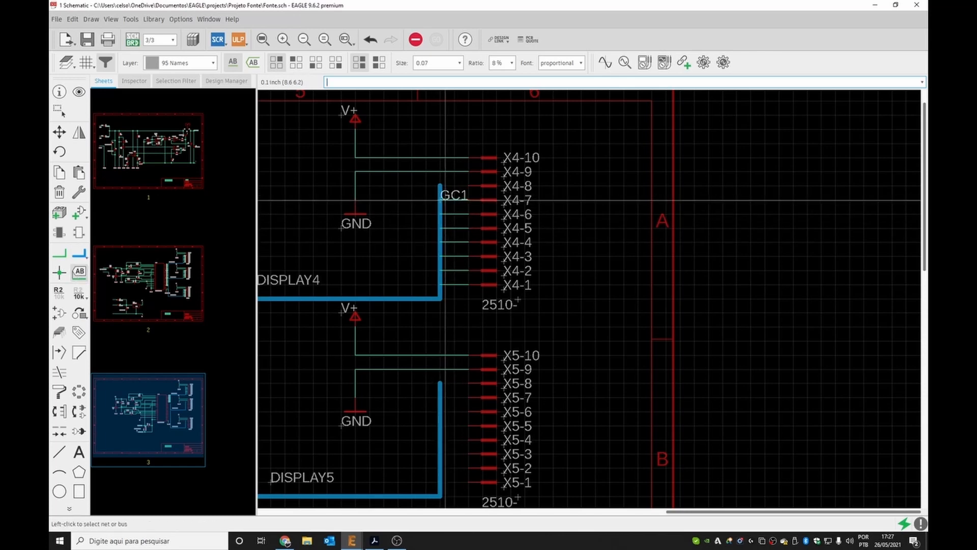
click(446, 213)
click(446, 214)
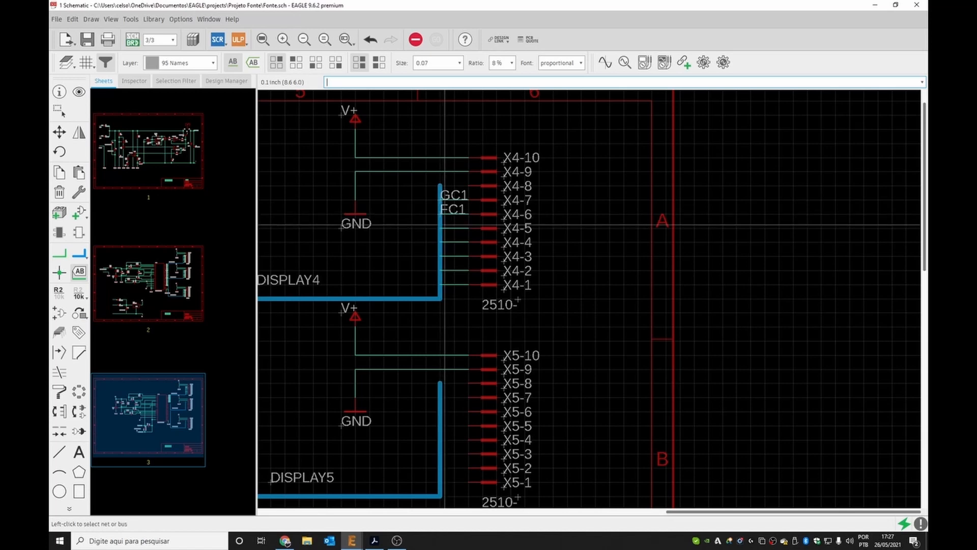
click(446, 228)
click(446, 230)
click(445, 242)
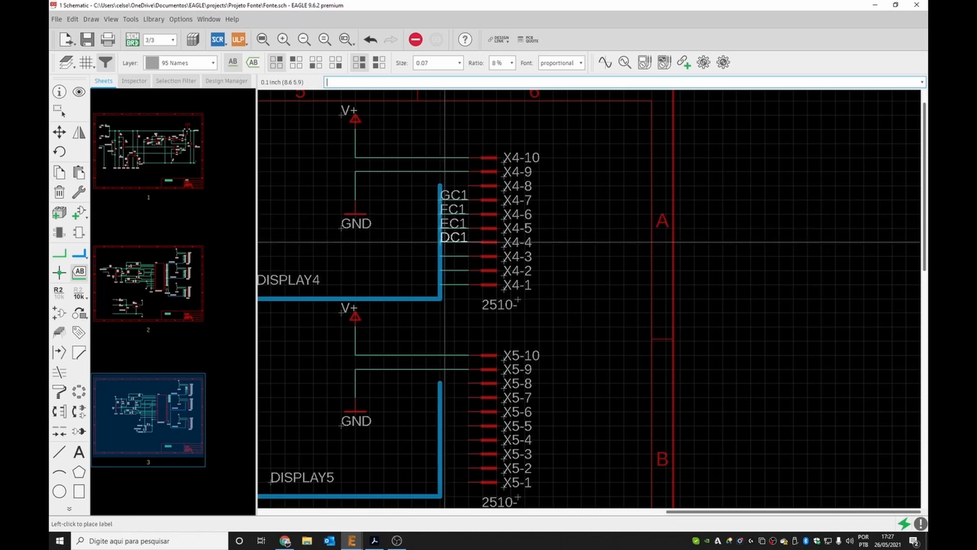
click(445, 241)
click(439, 255)
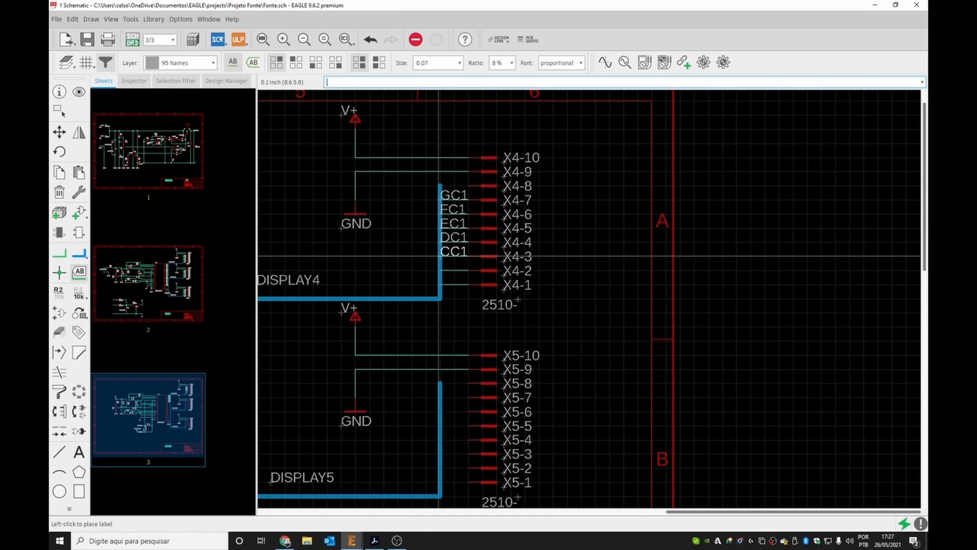
click(439, 256)
click(440, 270)
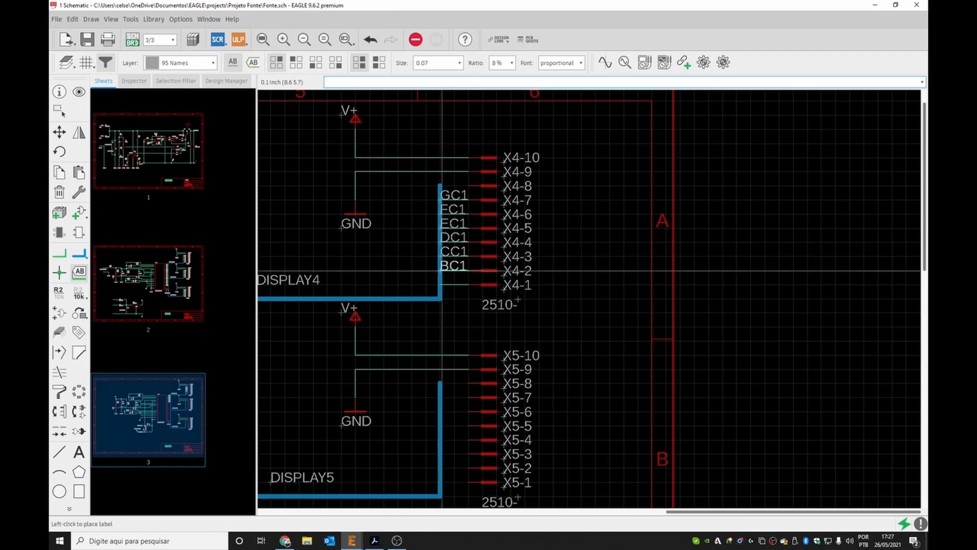
click(441, 271)
click(441, 284)
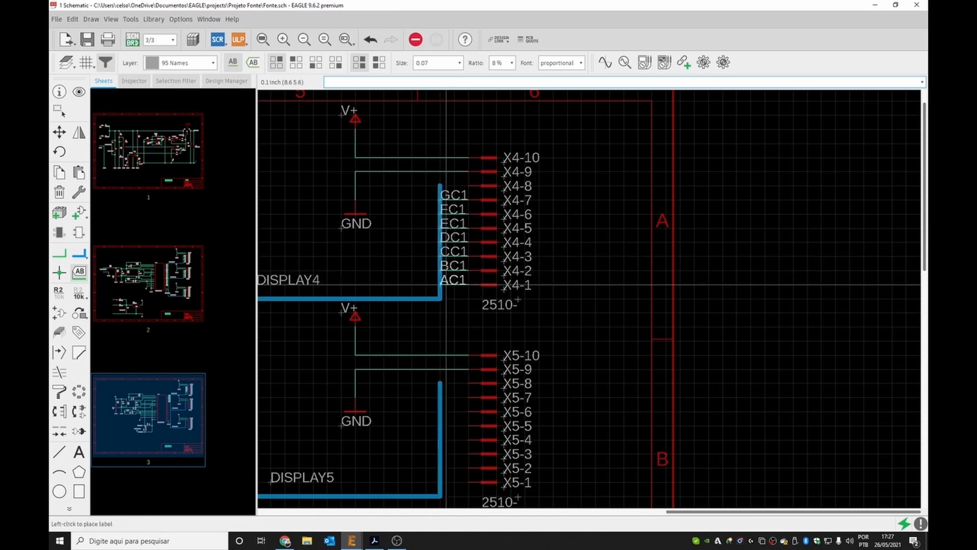
click(446, 284)
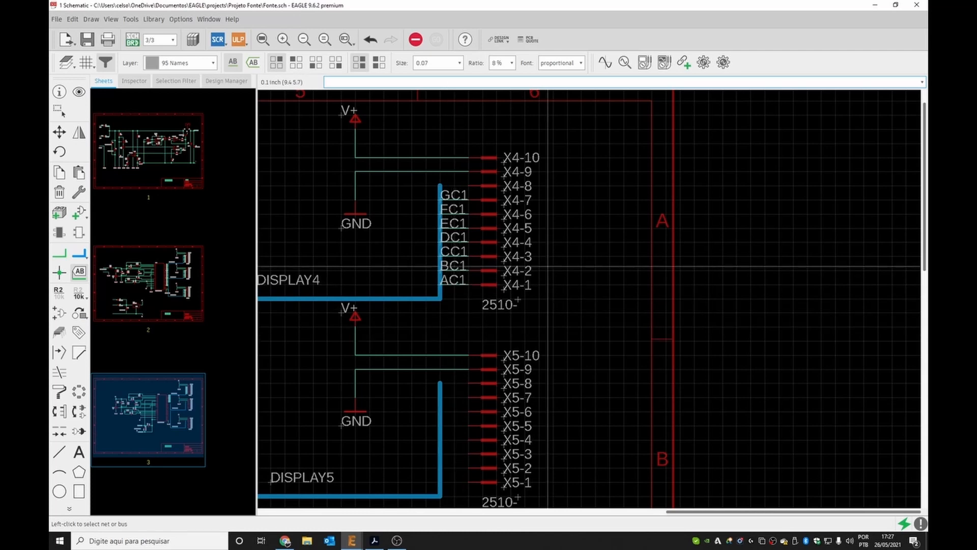
Open the DISPLAY5 bus's properties, remove all nets from its included list and start editing its specification.
scroll(548, 266, down, 3)
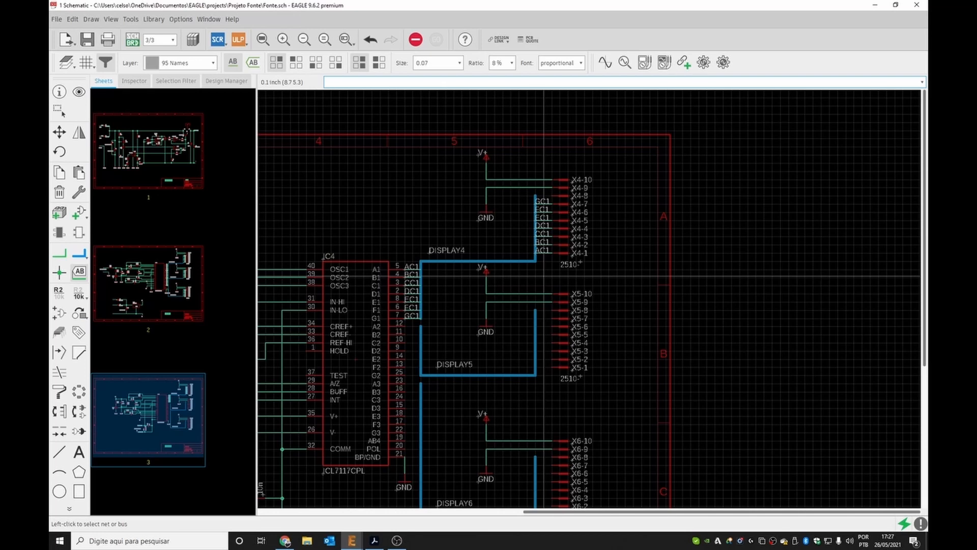
scroll(501, 399, up, 2)
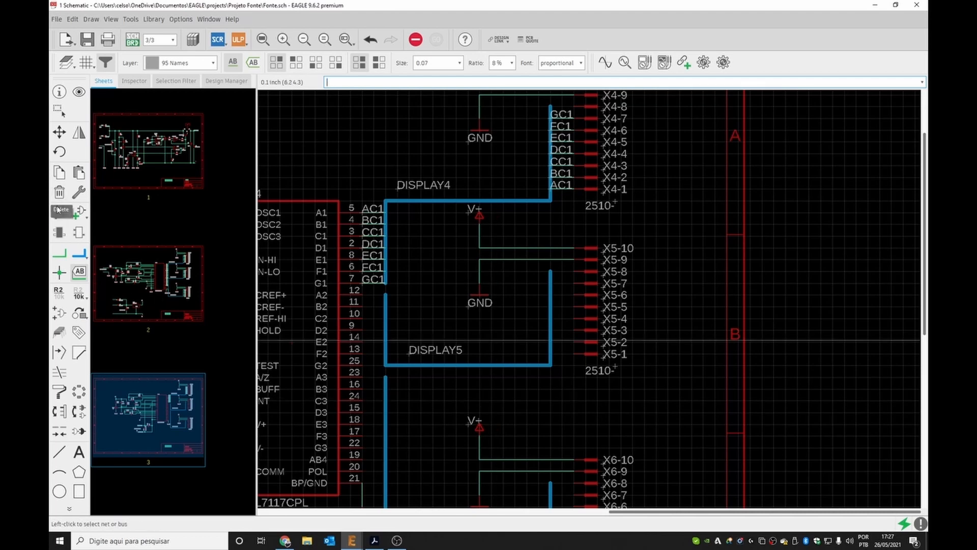
click(59, 92)
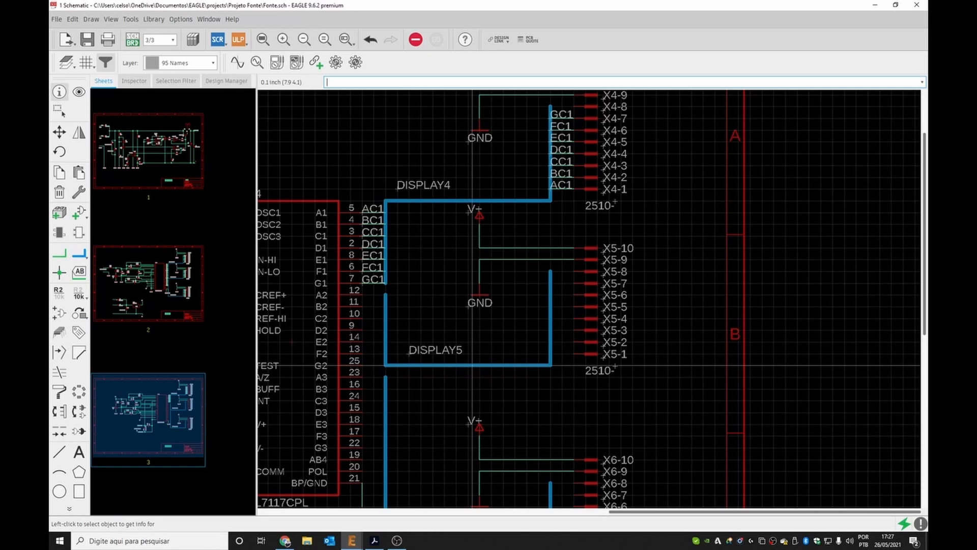
click(473, 365)
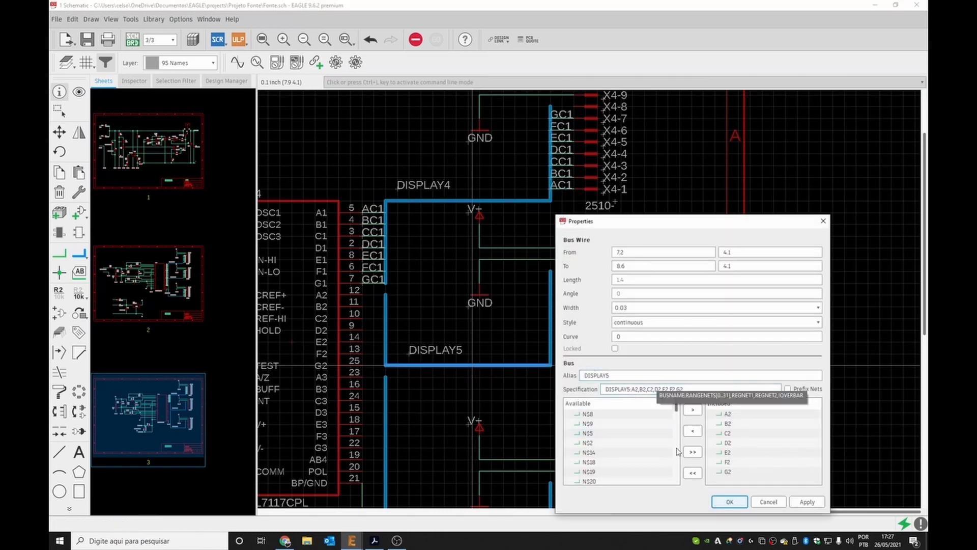
click(692, 472)
click(666, 389)
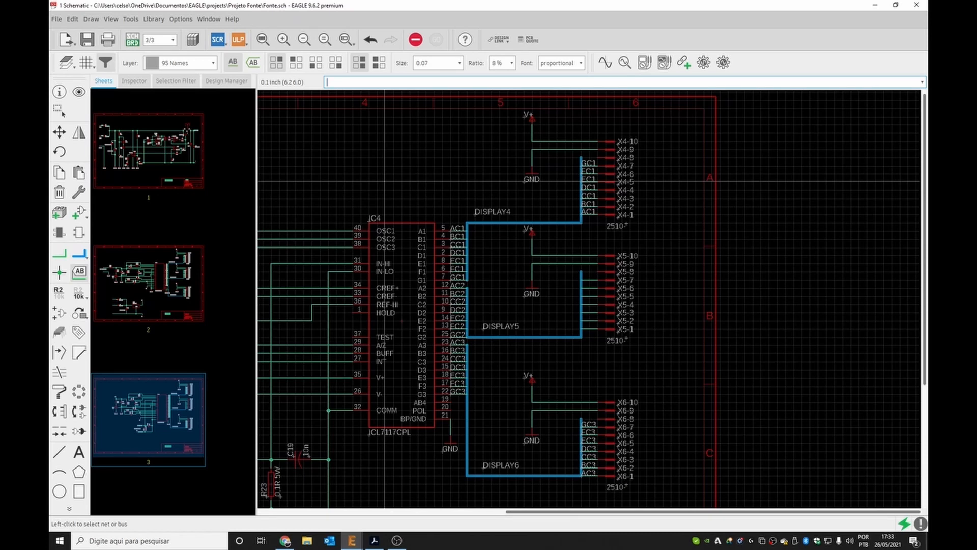
Switch to schematic sheet 2, open the board layout and inspect the airwires.
click(179, 276)
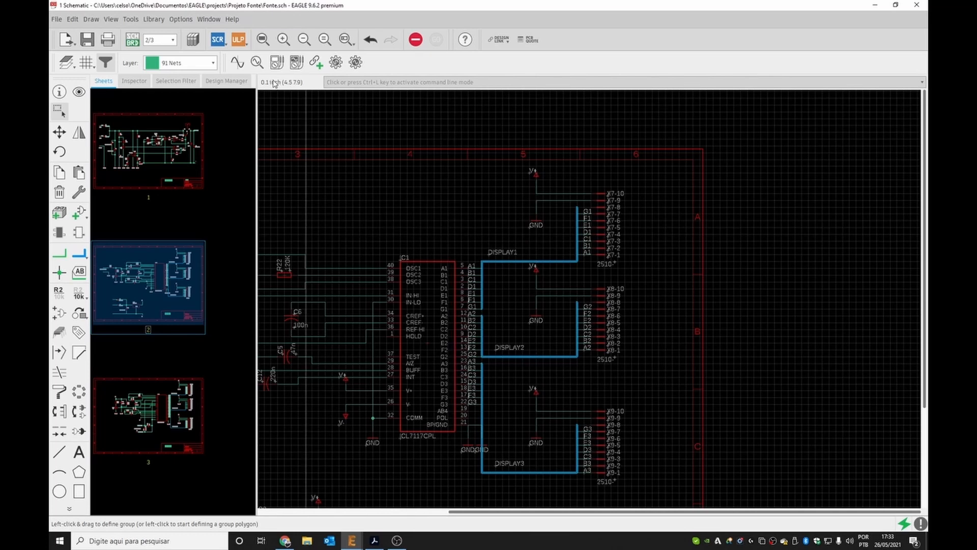
click(132, 41)
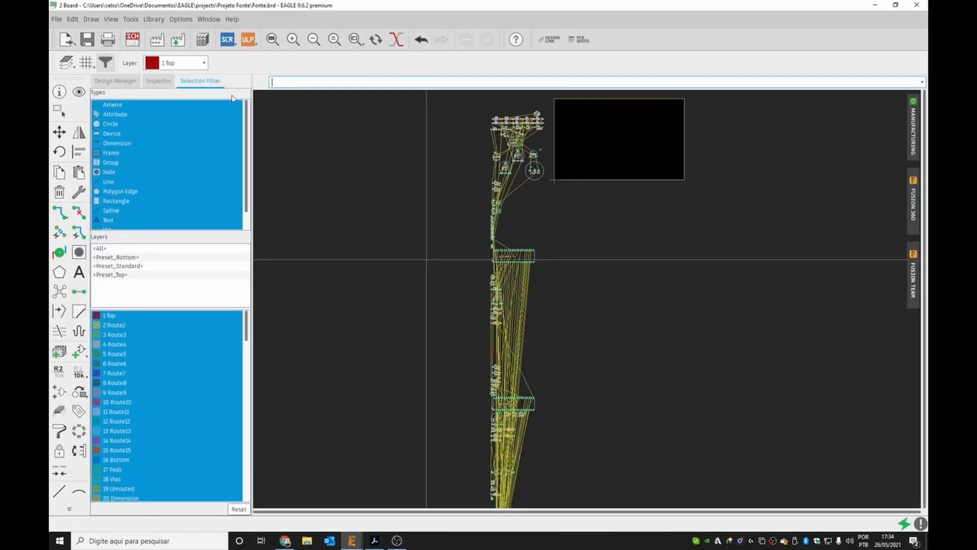
scroll(363, 152, down, 2)
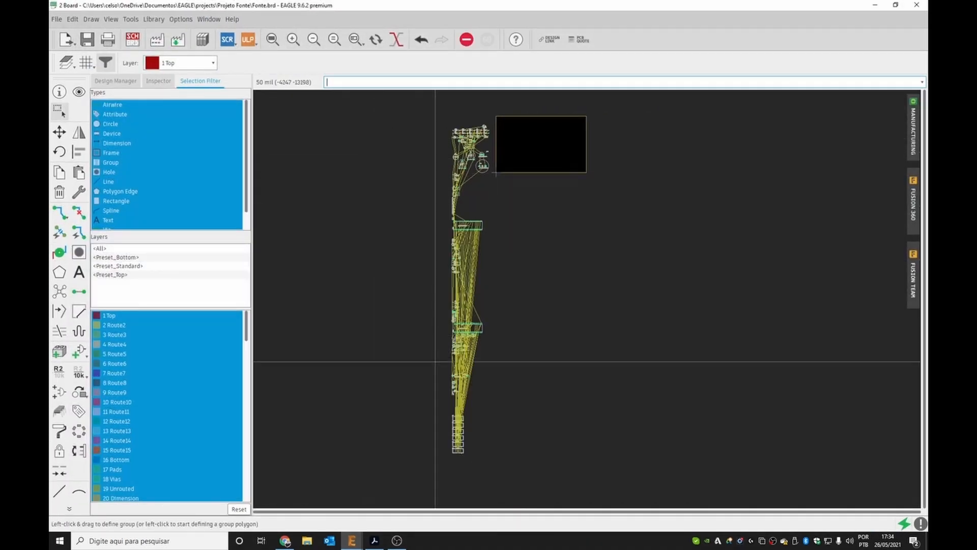
scroll(436, 410, up, 4)
scroll(580, 421, down, 3)
scroll(580, 421, up, 3)
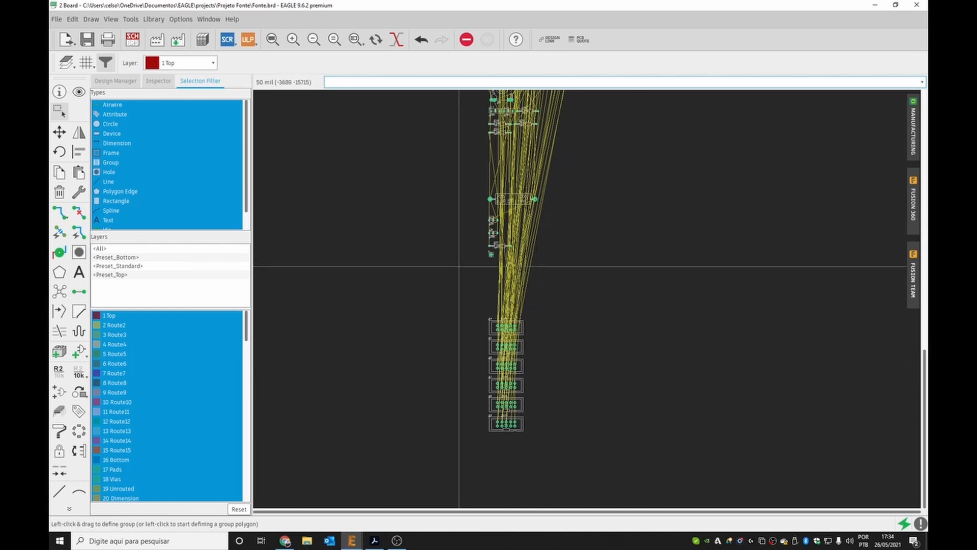
scroll(448, 266, down, 3)
scroll(417, 208, down, 1)
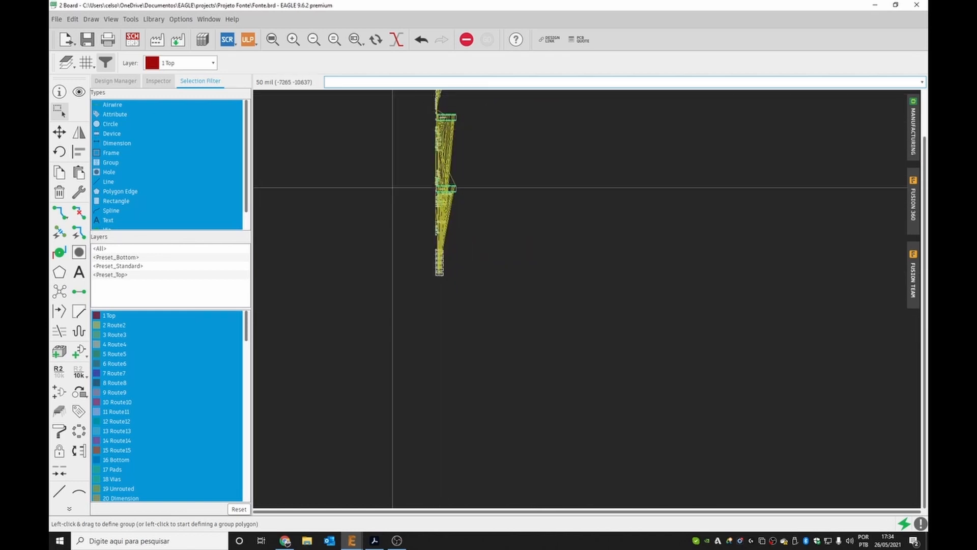
scroll(392, 188, down, 3)
scroll(414, 127, up, 4)
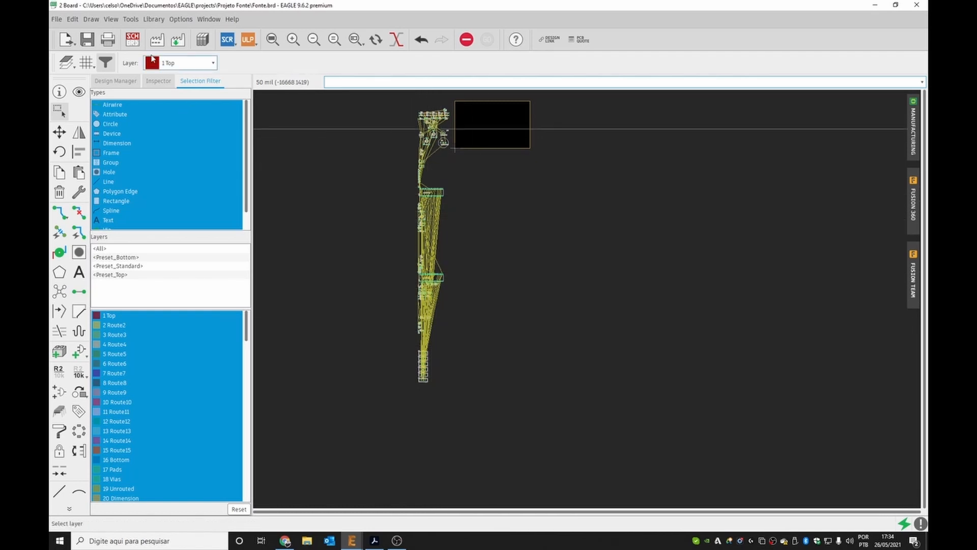
Return to the schematic and examine the DISPLAY2 and DISPLAY3 connector wiring on sheet 2.
click(132, 39)
scroll(516, 211, down, 3)
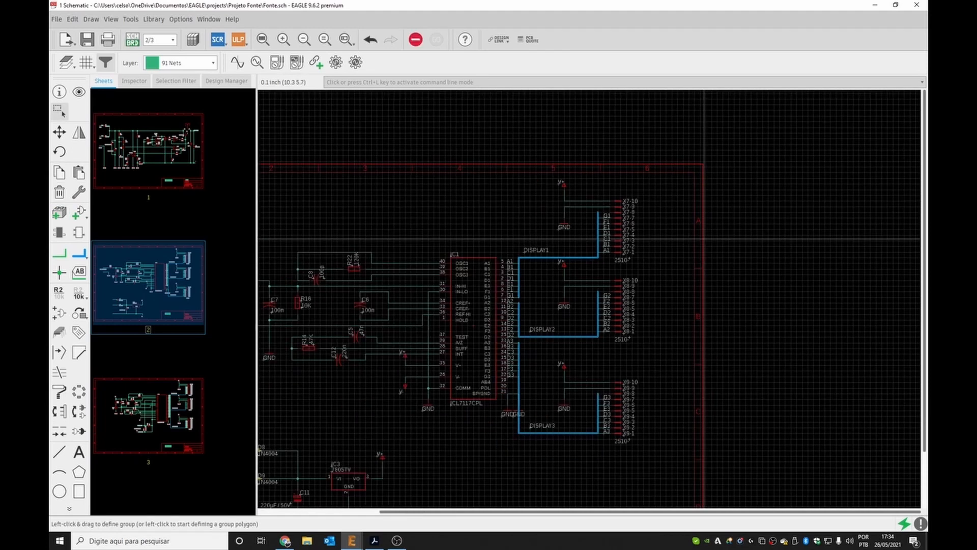
scroll(478, 443, up, 5)
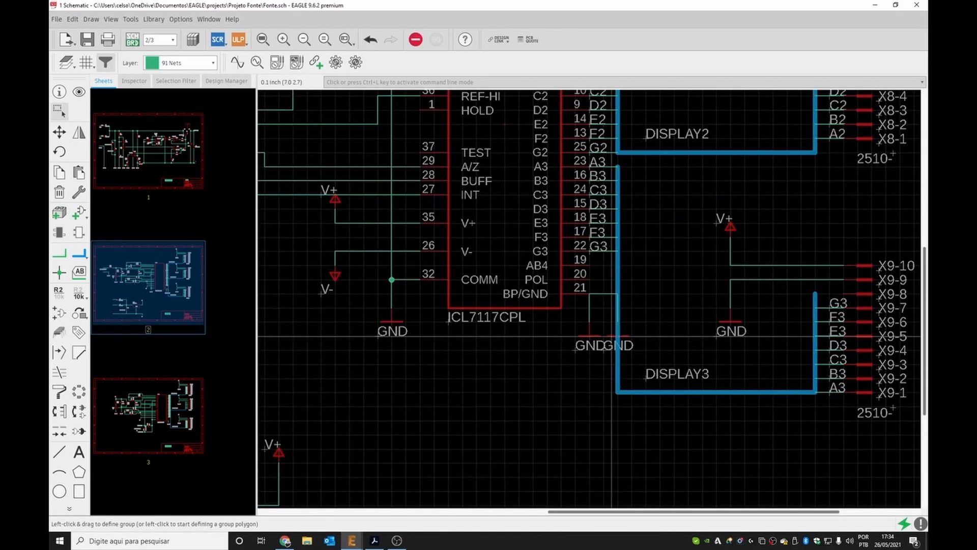
Compare the voltmeter input circuitry on sheet 2 with the ammeter circuitry on sheet 3.
key(ctrl+l)
click(170, 414)
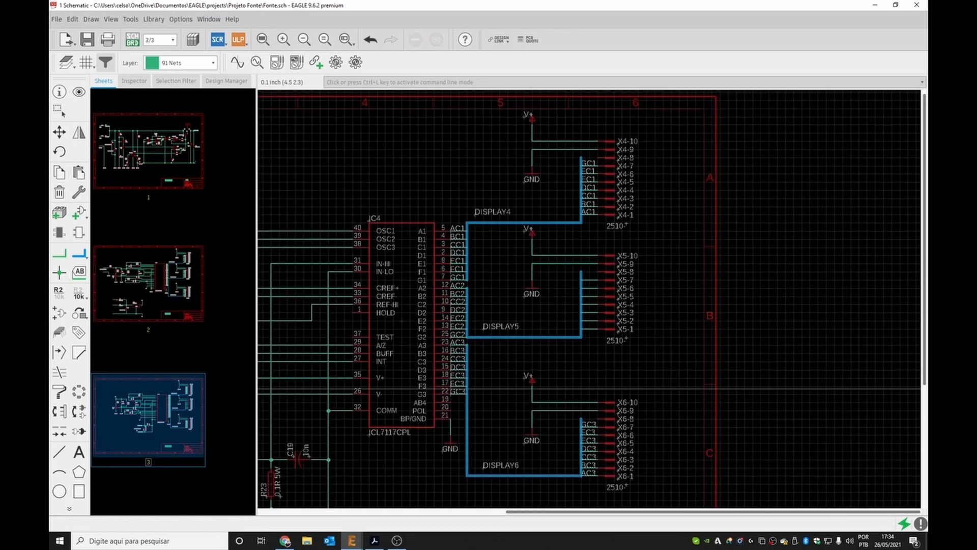
click(179, 307)
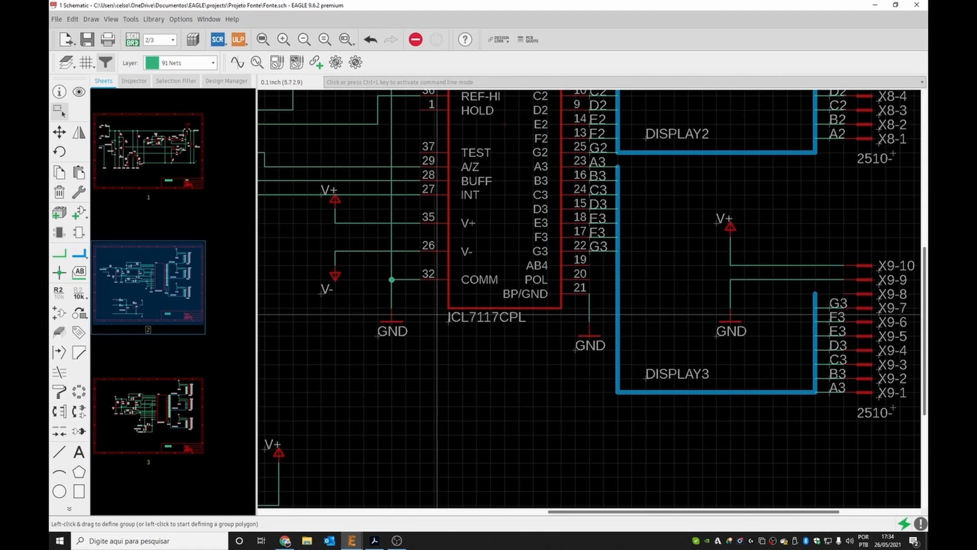
scroll(436, 313, down, 2)
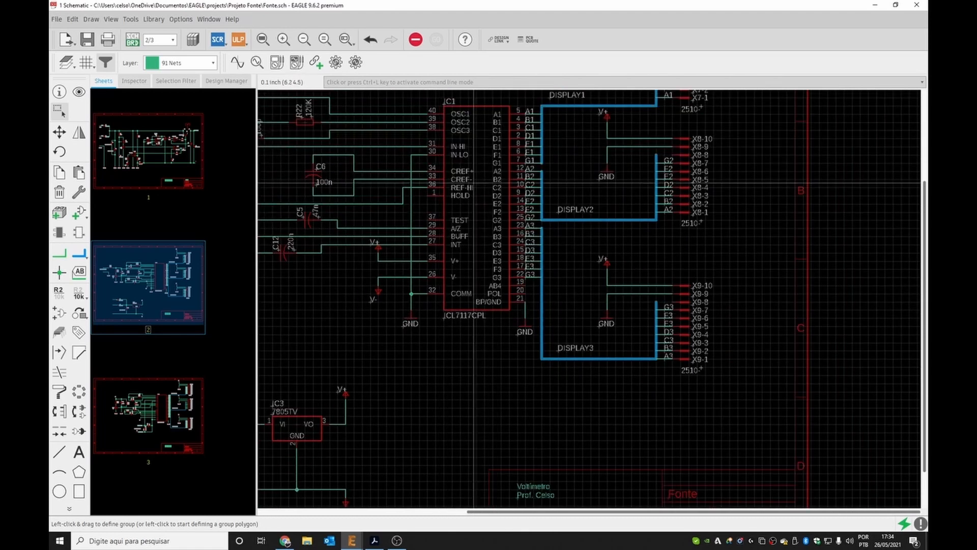
click(153, 415)
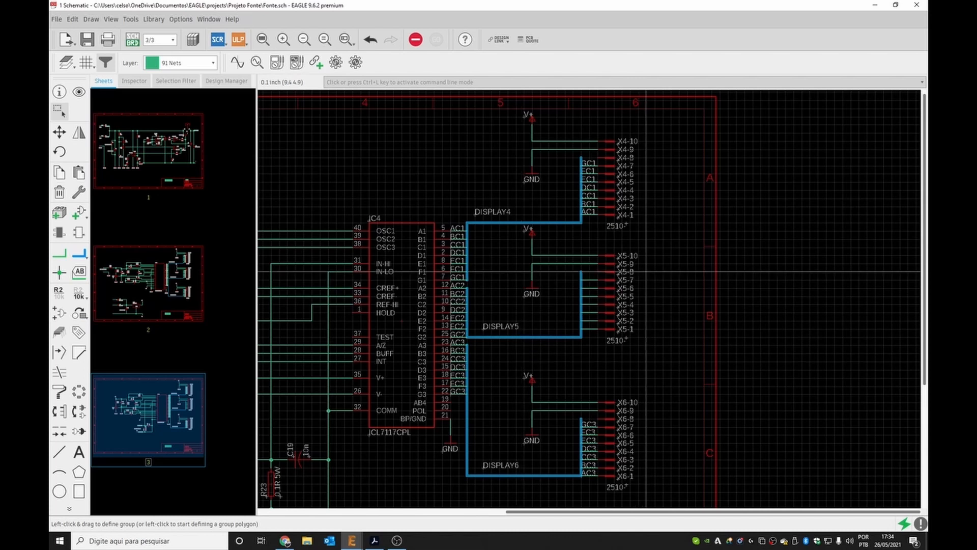
scroll(712, 256, down, 1)
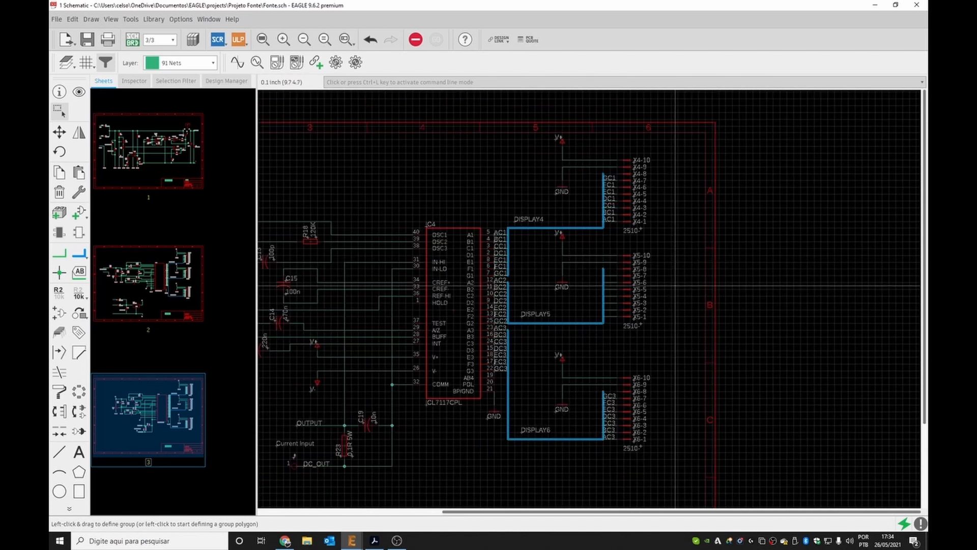
scroll(399, 415, down, 1)
scroll(387, 407, up, 2)
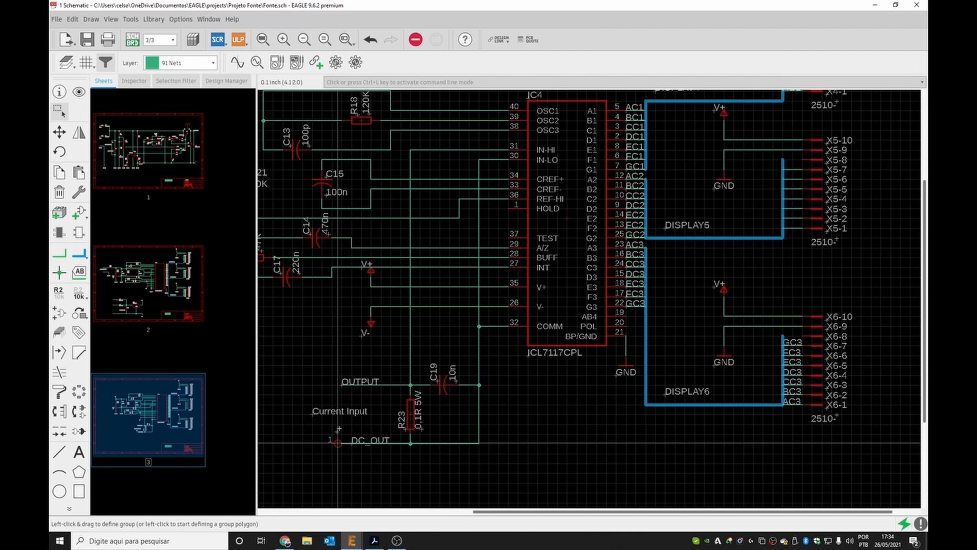
click(148, 285)
scroll(706, 285, down, 4)
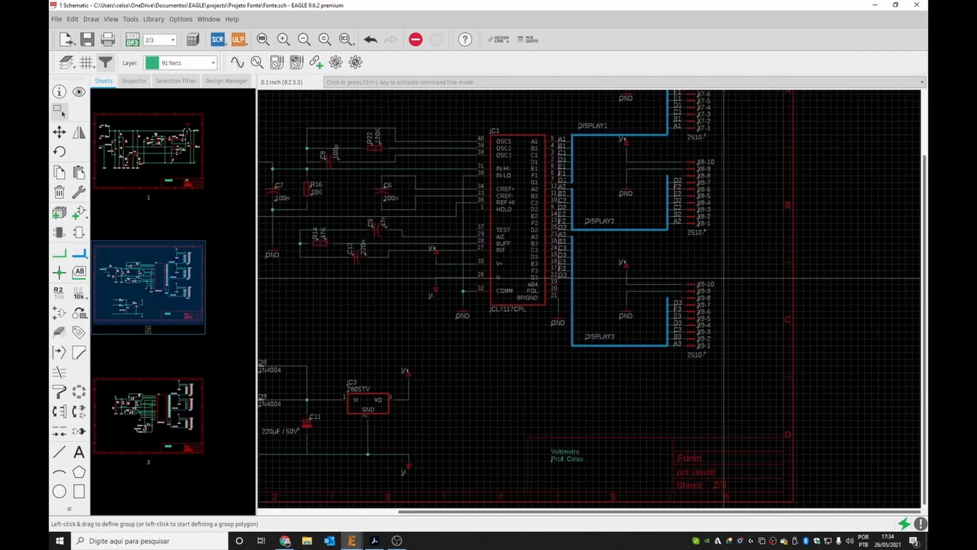
scroll(448, 229, up, 5)
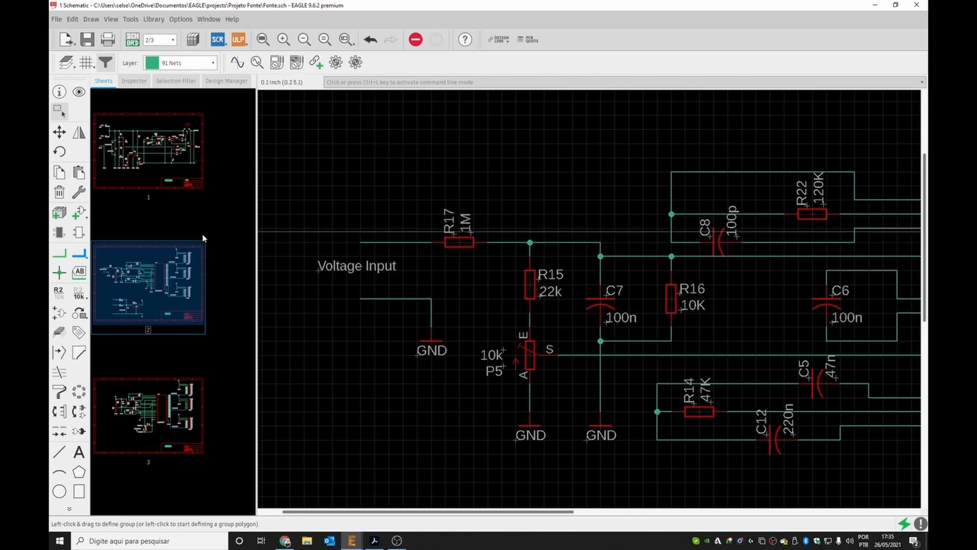
Place a name label on the net running into R17 beside the Voltage Input text.
click(79, 272)
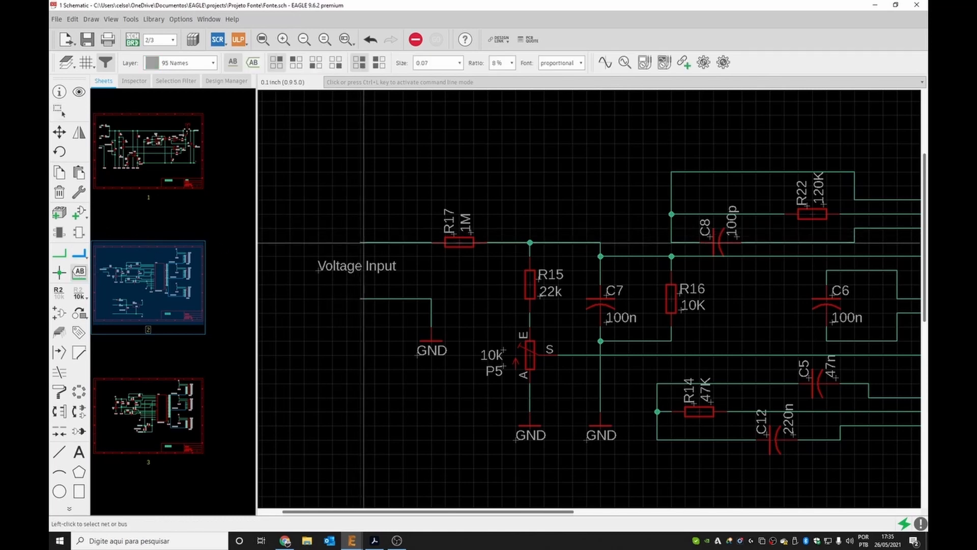
click(363, 242)
click(363, 243)
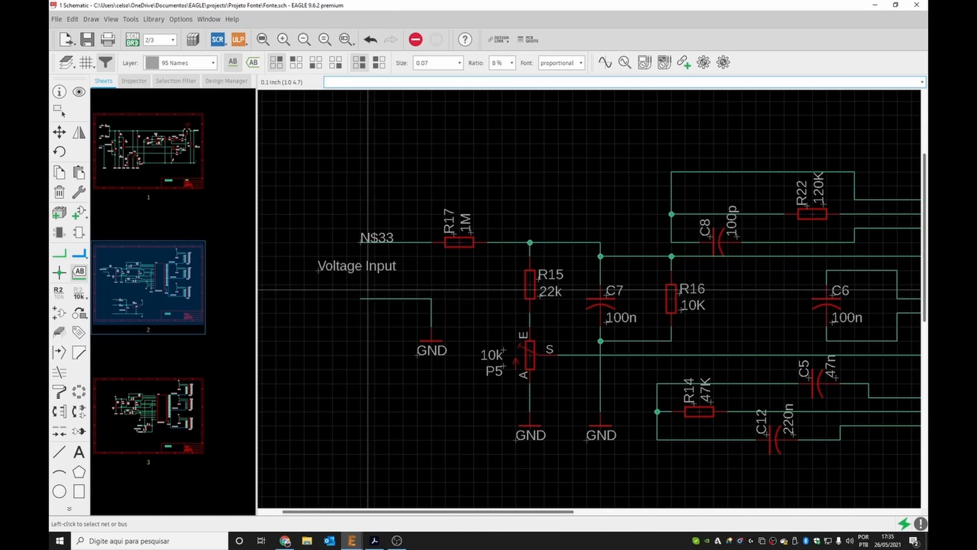
Rename that net OUTPUT and accept connecting it to the existing OUTPUT net.
click(59, 292)
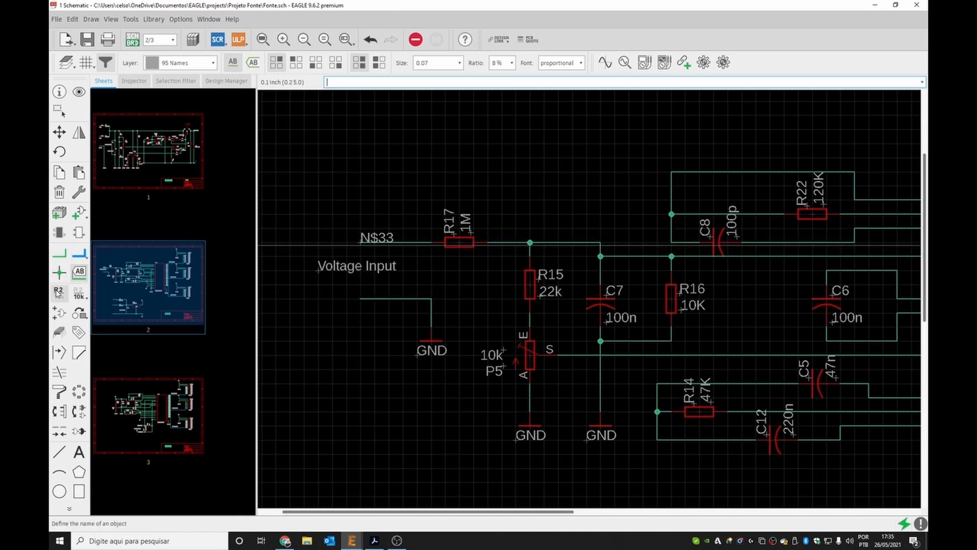
click(363, 244)
click(363, 245)
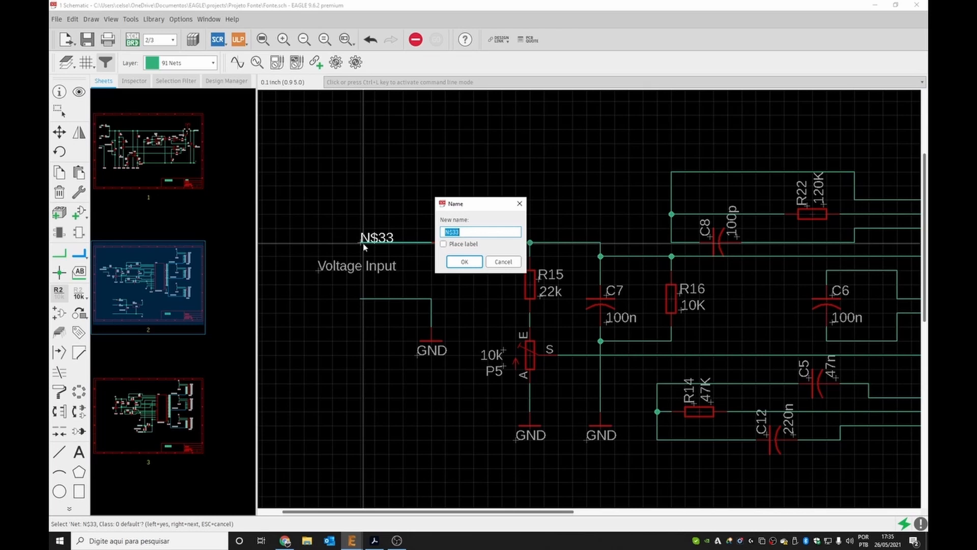
text(OUTPUT)
click(463, 262)
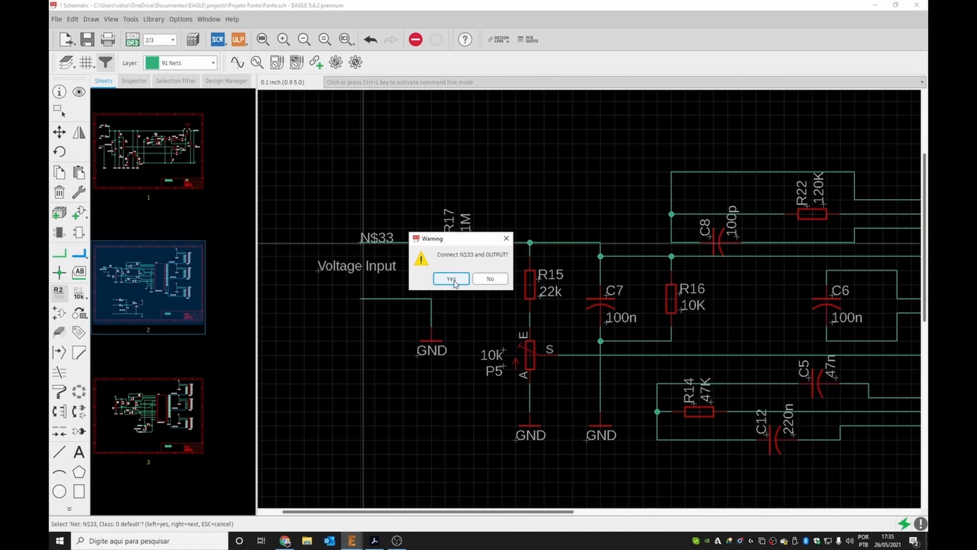
click(452, 280)
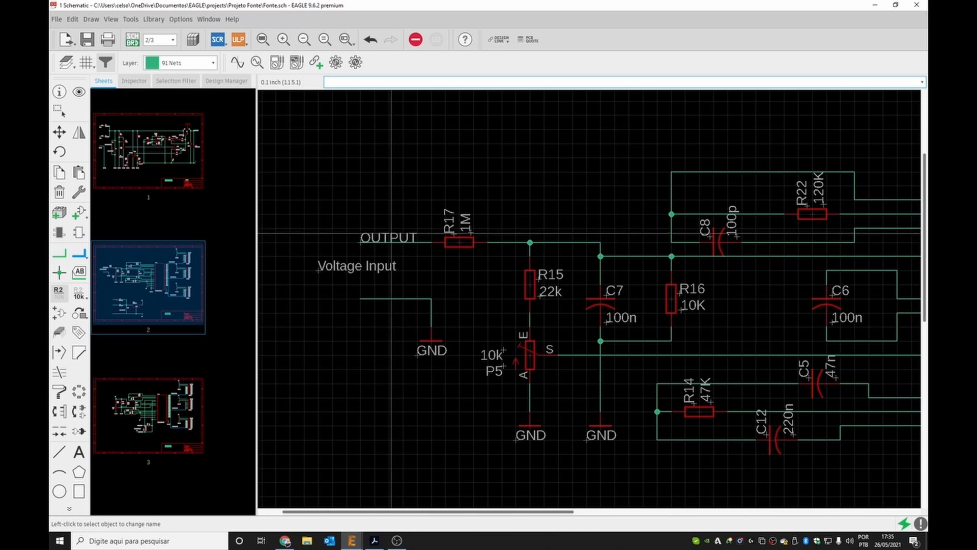
Review where the OUTPUT net appears on sheets 1, 2 and 3.
click(162, 148)
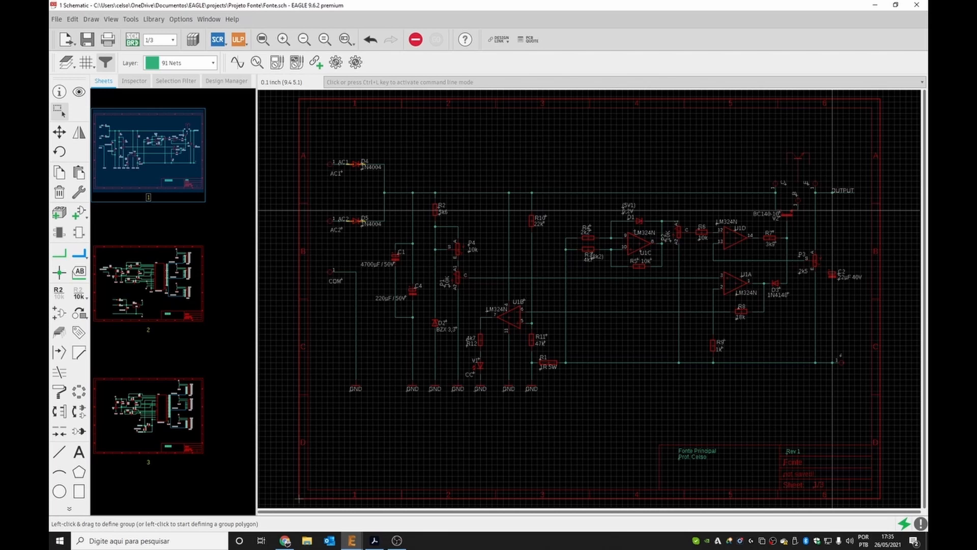
click(153, 285)
scroll(500, 280, down, 2)
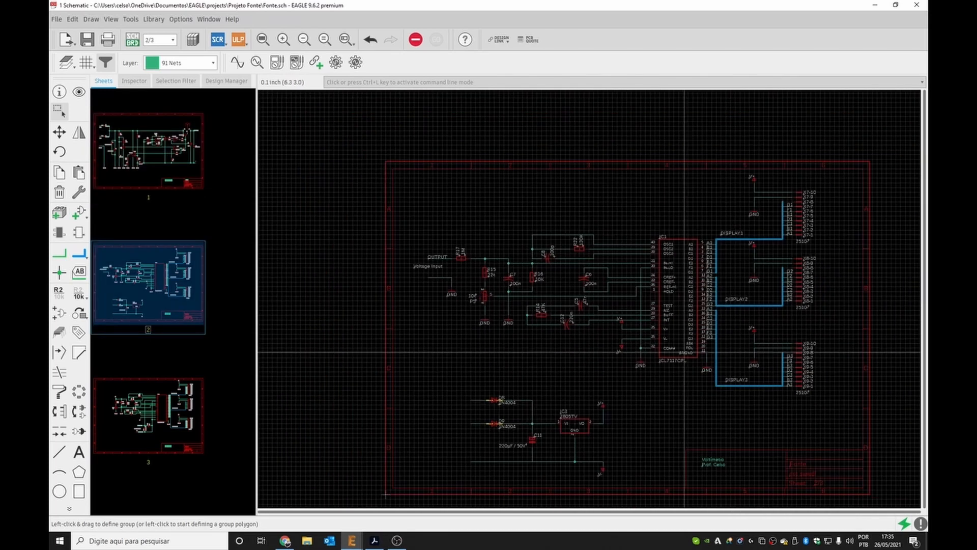
scroll(684, 352, up, 1)
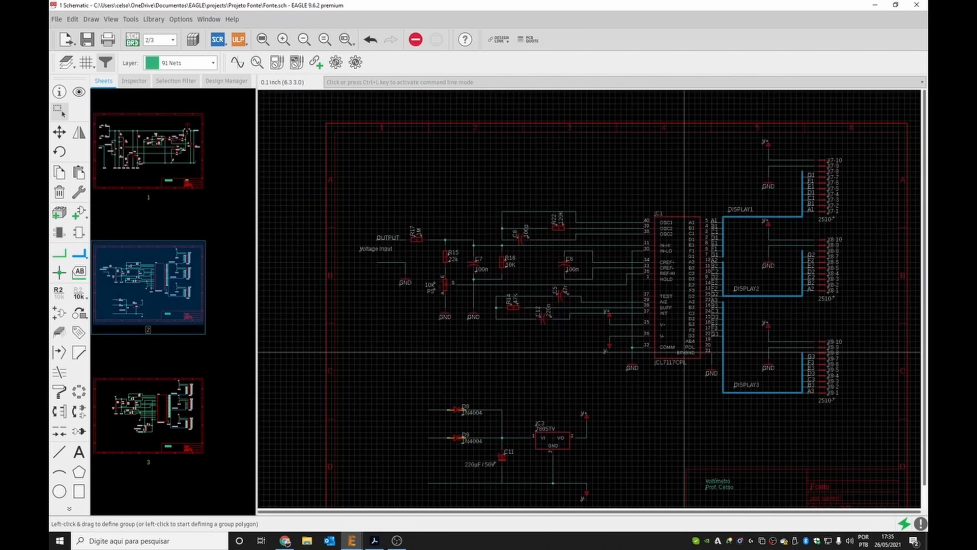
click(168, 402)
scroll(582, 231, down, 2)
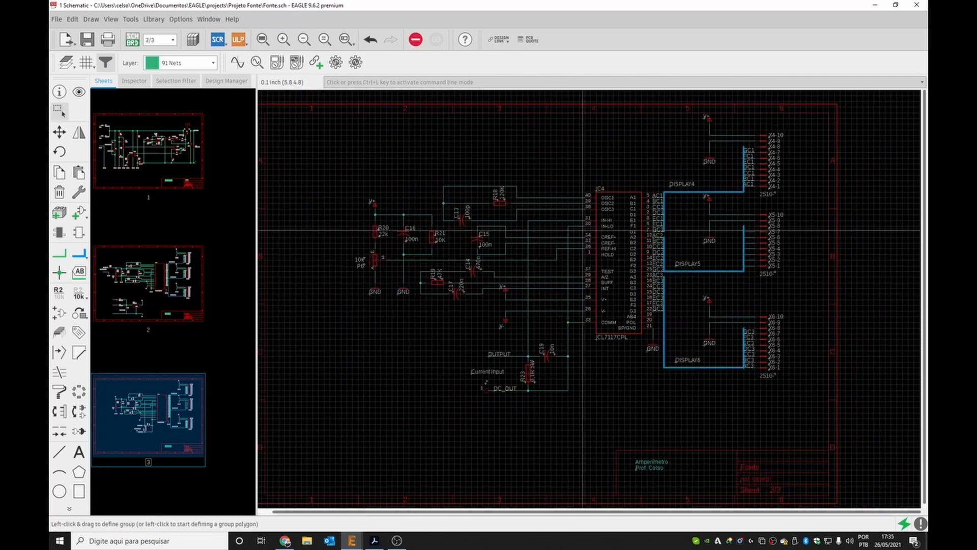
scroll(656, 219, down, 2)
scroll(581, 187, up, 2)
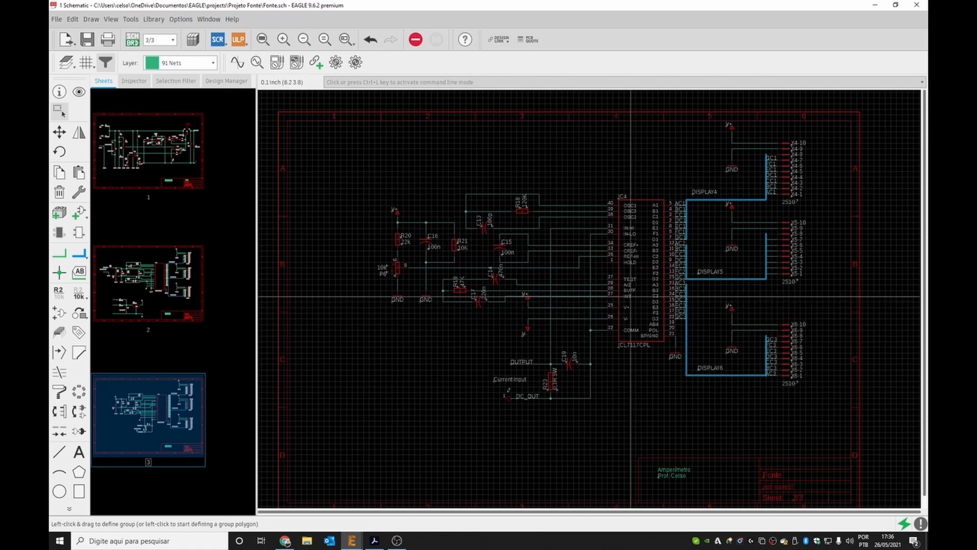
scroll(726, 284, down, 1)
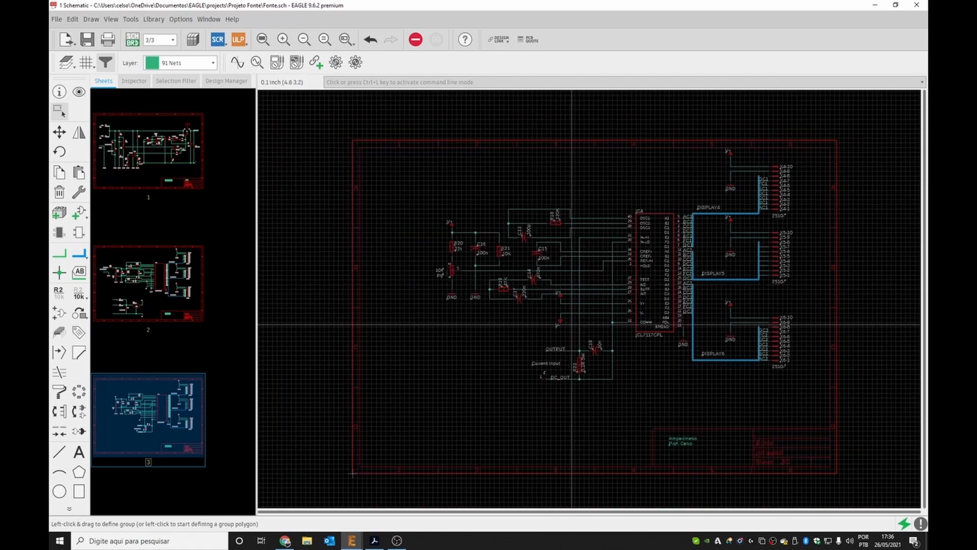
scroll(479, 357, up, 1)
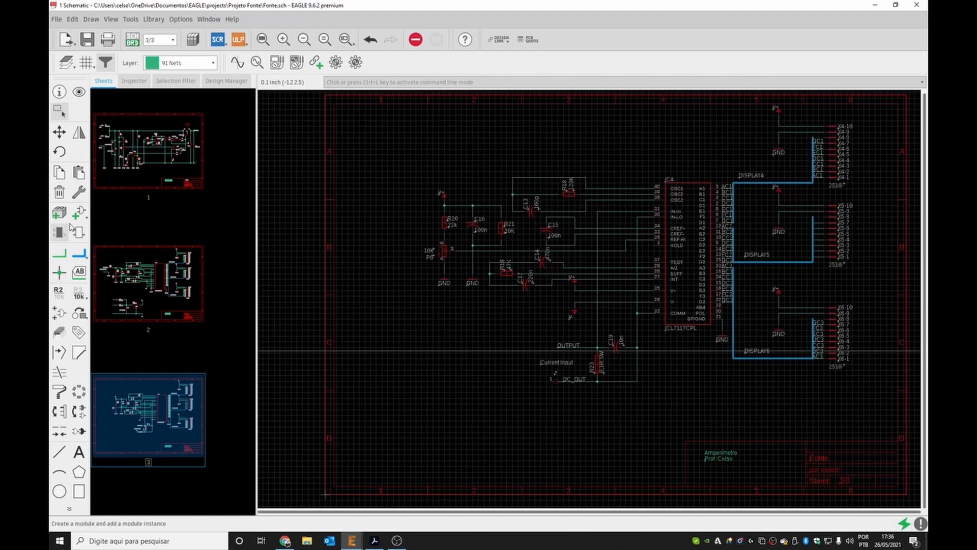
Add five MOUNT-HOLE3.2 mounting holes from the holes library, stacked in a column at the lower left of sheet 3.
click(80, 210)
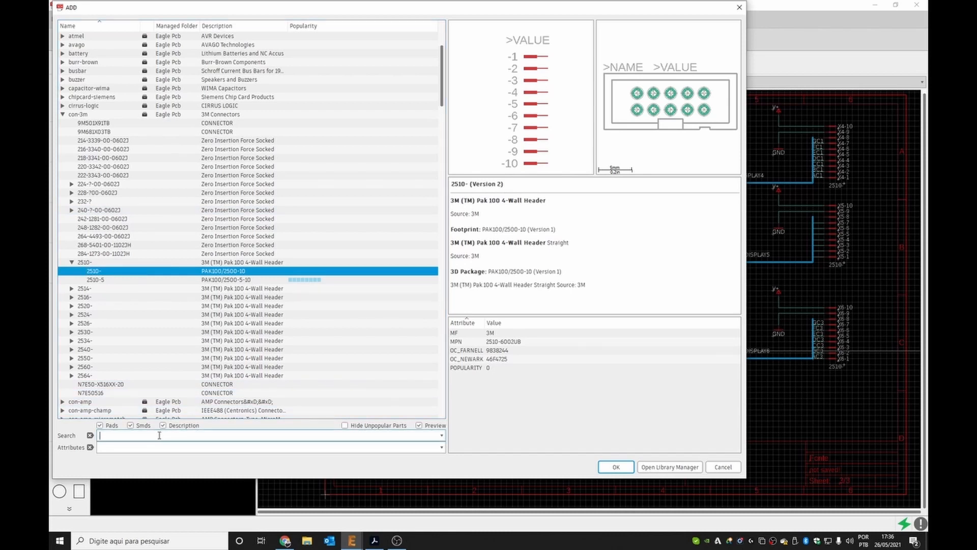
text(*hole*)
key(Return)
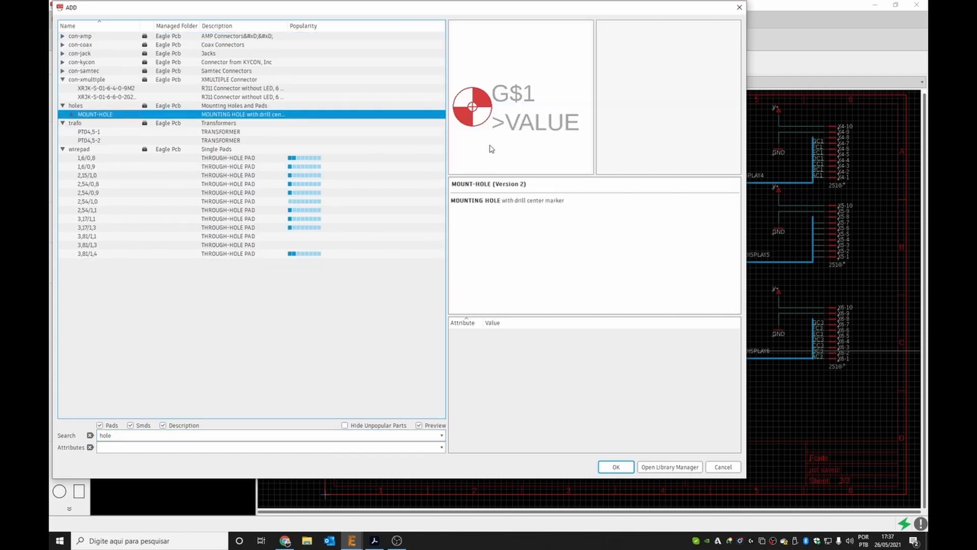
click(71, 115)
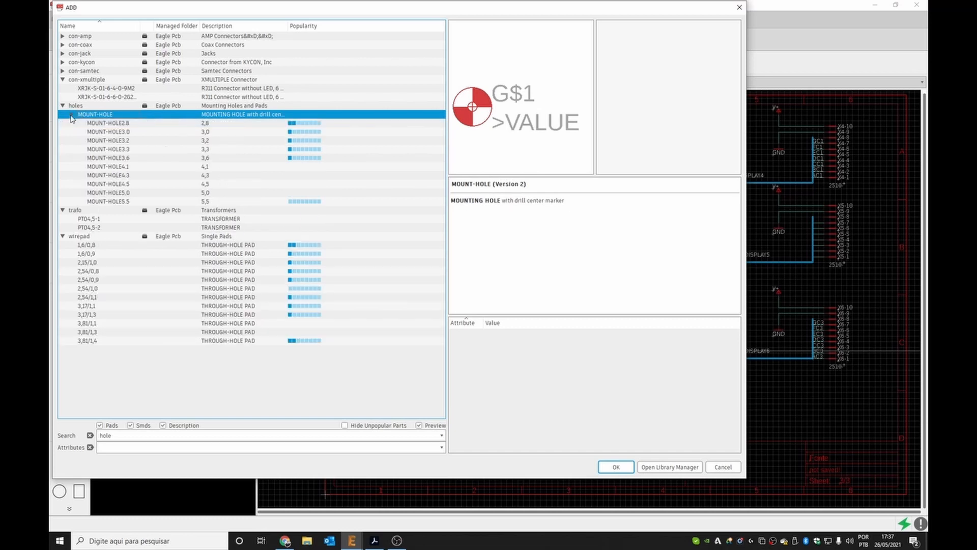
click(107, 125)
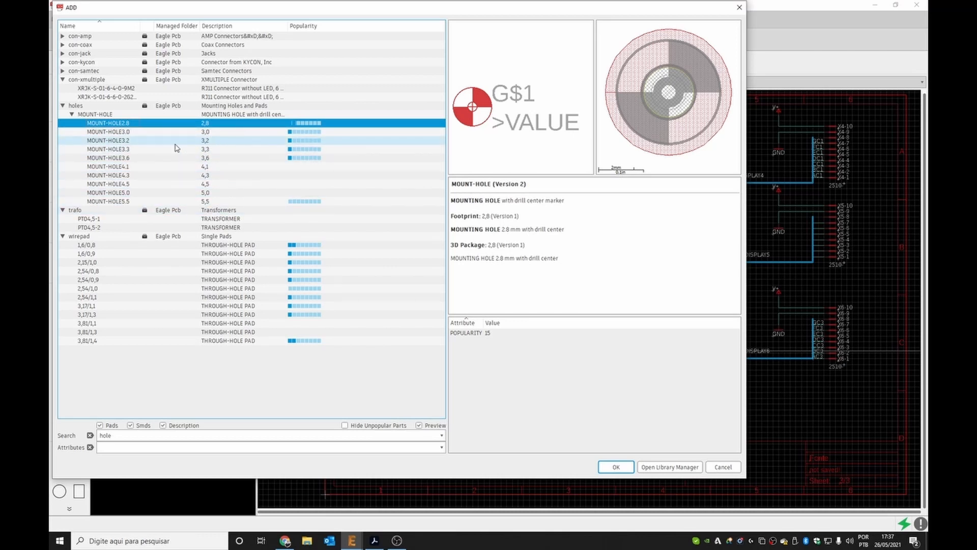
click(122, 140)
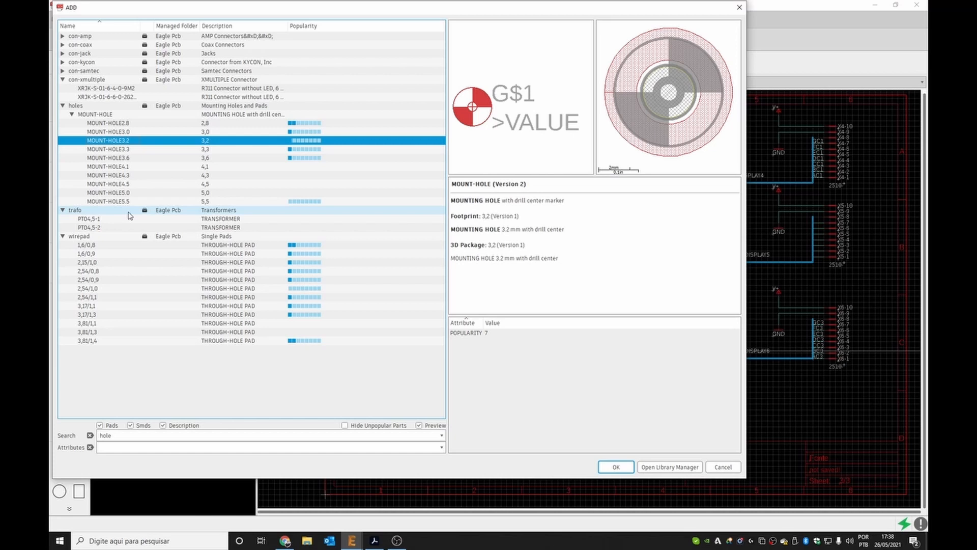
click(612, 469)
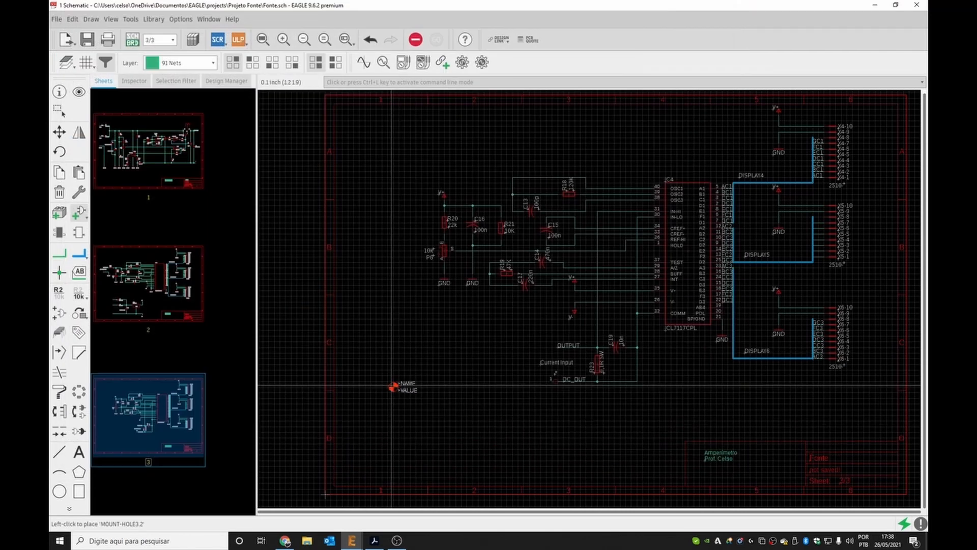
click(388, 380)
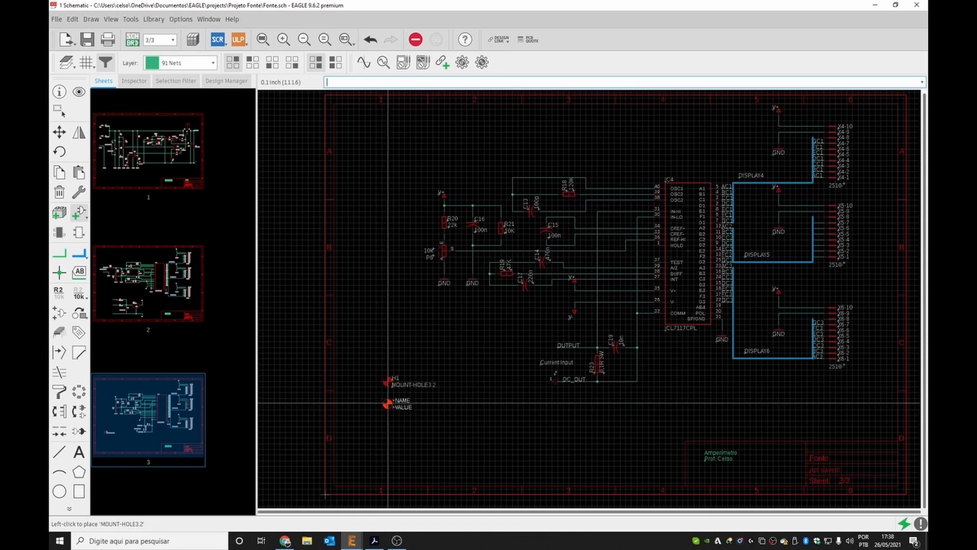
click(388, 403)
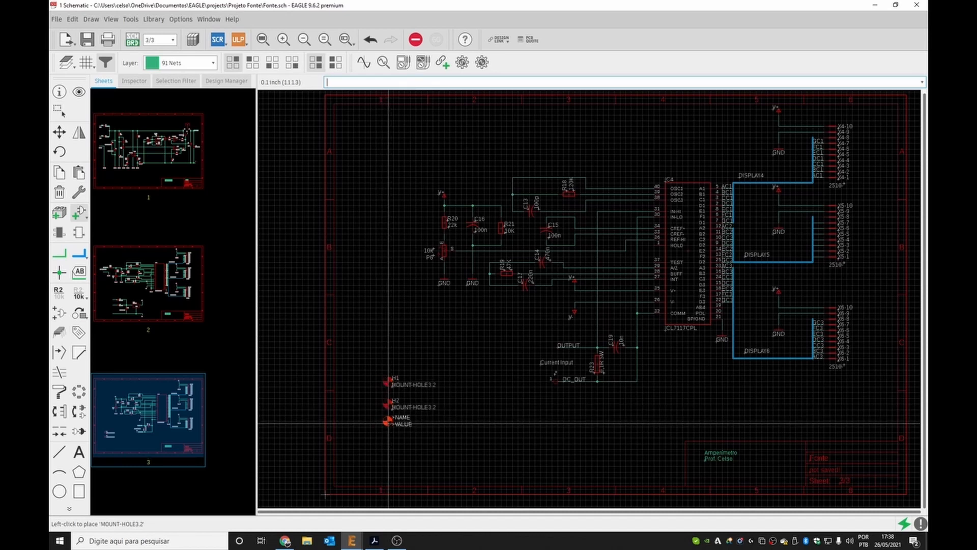
click(388, 422)
click(388, 438)
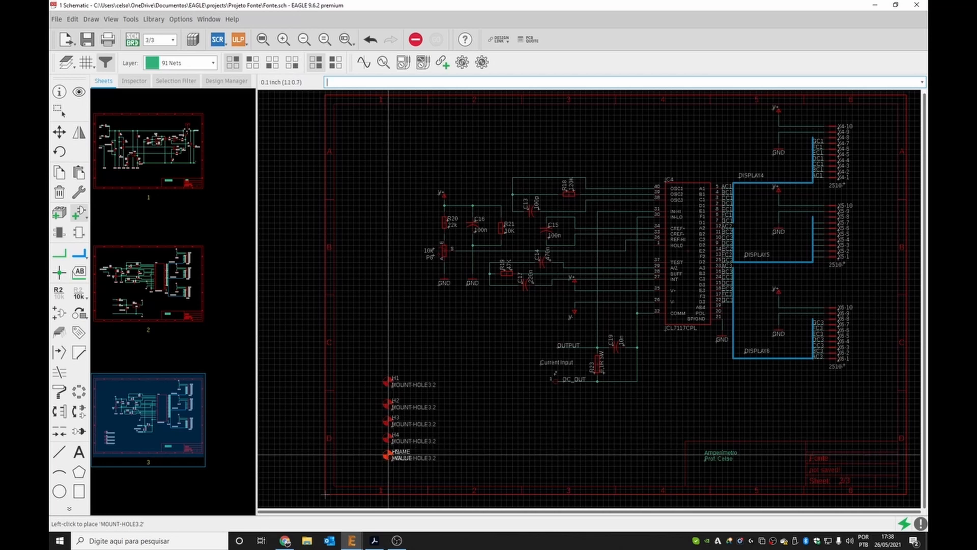
key(Escape)
key(Escape)
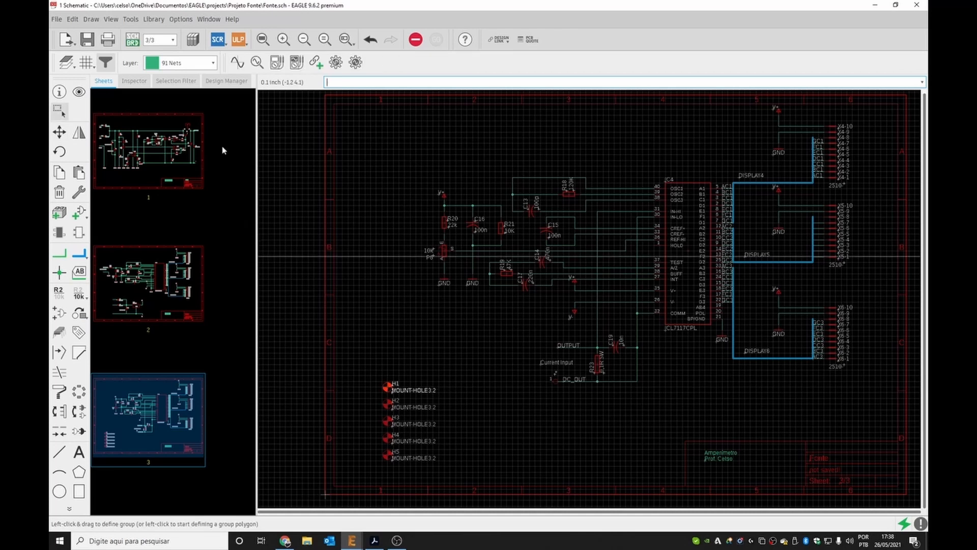
On the board layout, spread the five mounting holes apart below the display connectors.
click(133, 41)
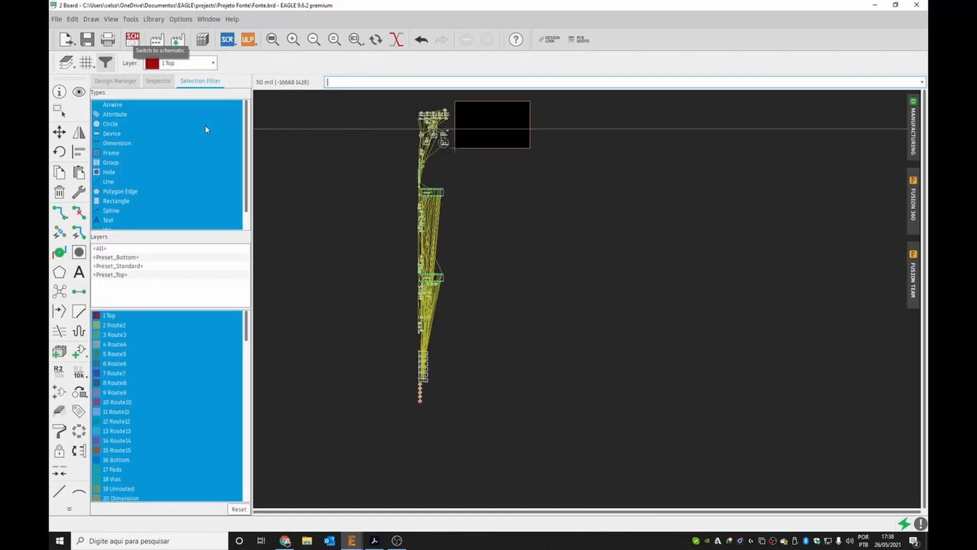
scroll(383, 358, up, 5)
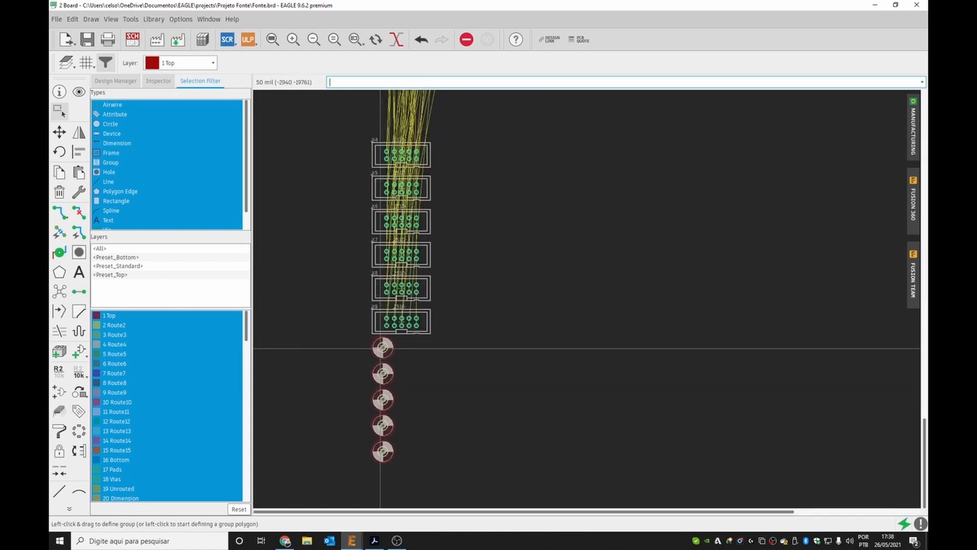
drag(383, 349, 453, 366)
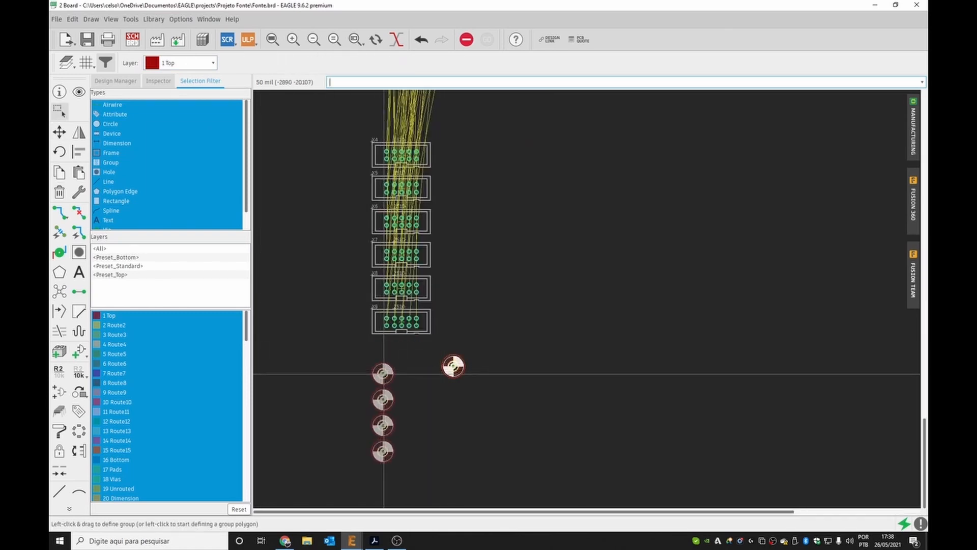
click(387, 373)
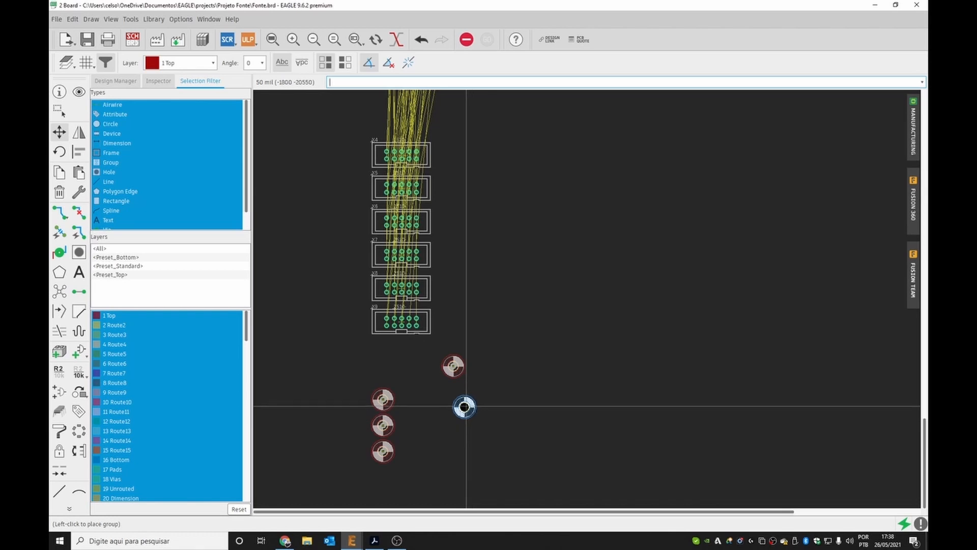
click(464, 407)
click(383, 399)
drag(403, 384, 406, 384)
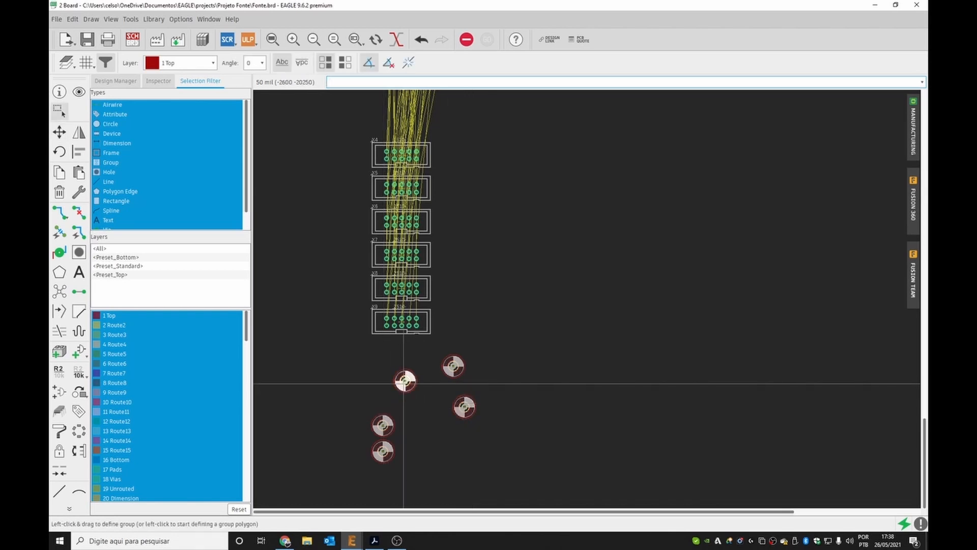
drag(385, 424, 375, 364)
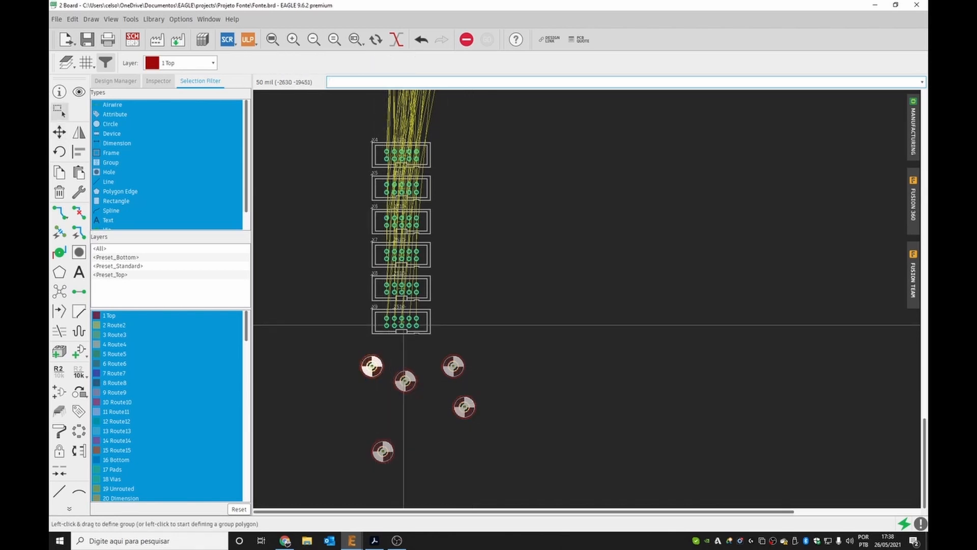
click(403, 324)
key(Escape)
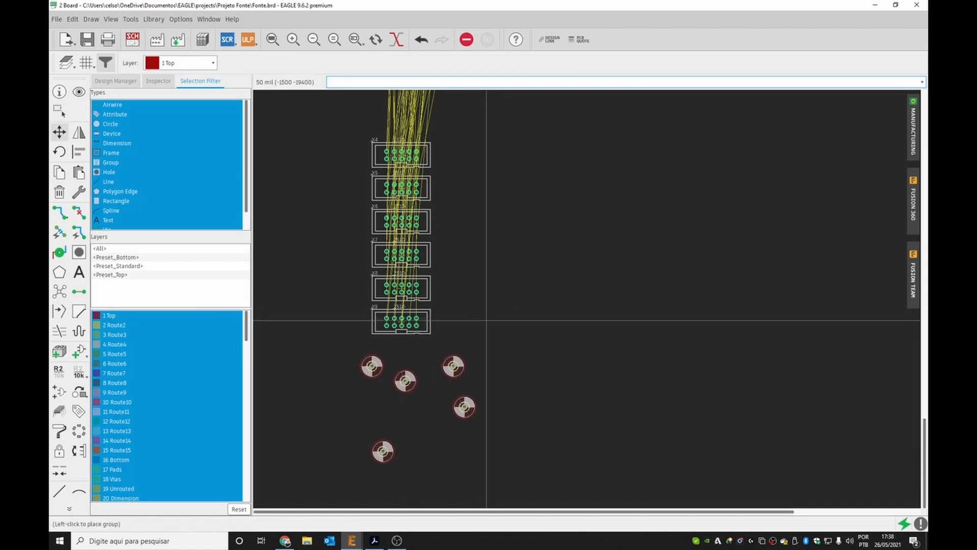
click(427, 328)
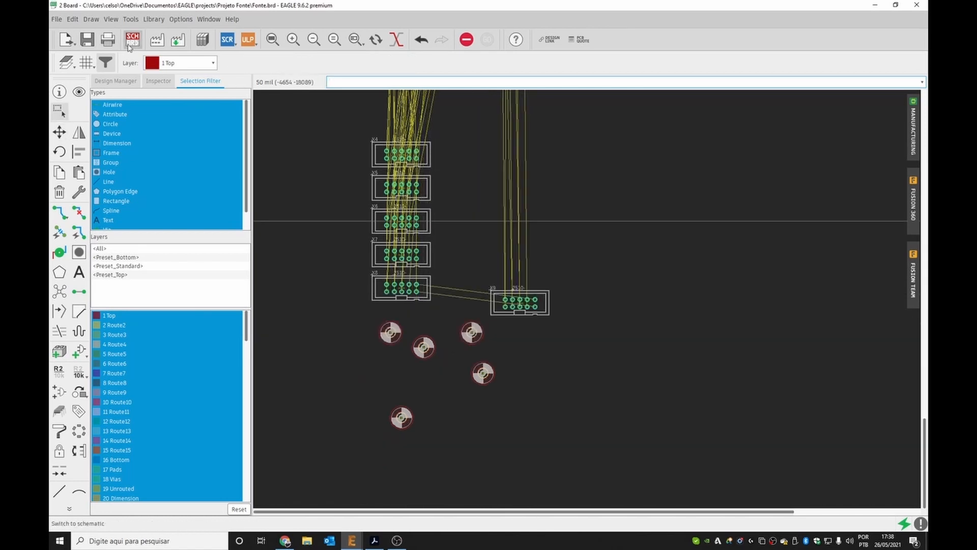
On schematic sheet 3, shift the ICL7117 circuit group slightly left.
click(132, 41)
scroll(481, 391, down, 2)
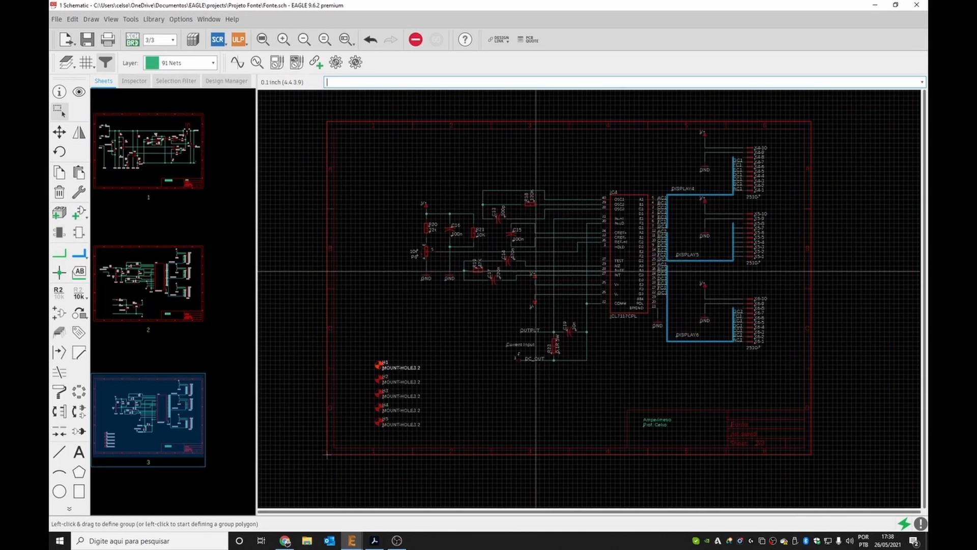
drag(400, 155, 661, 383)
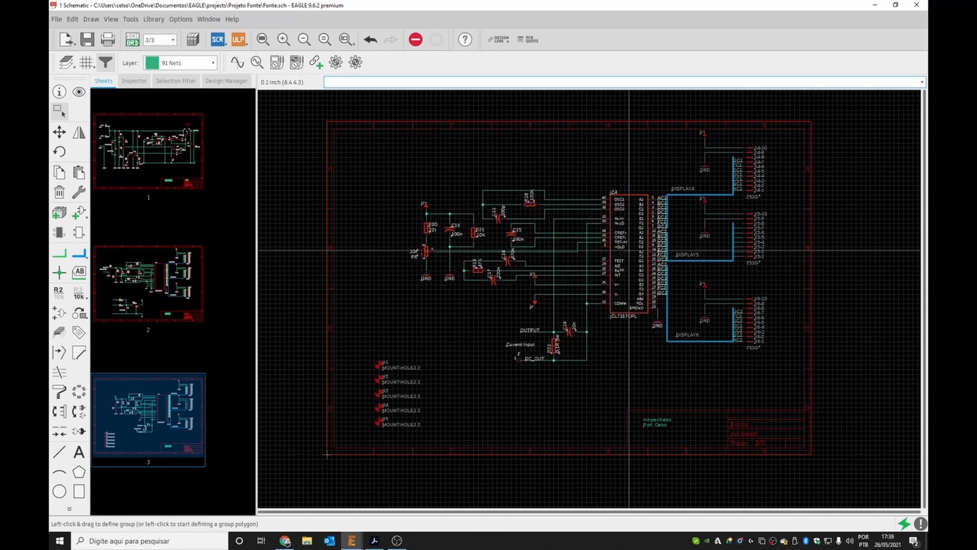
drag(631, 252, 622, 252)
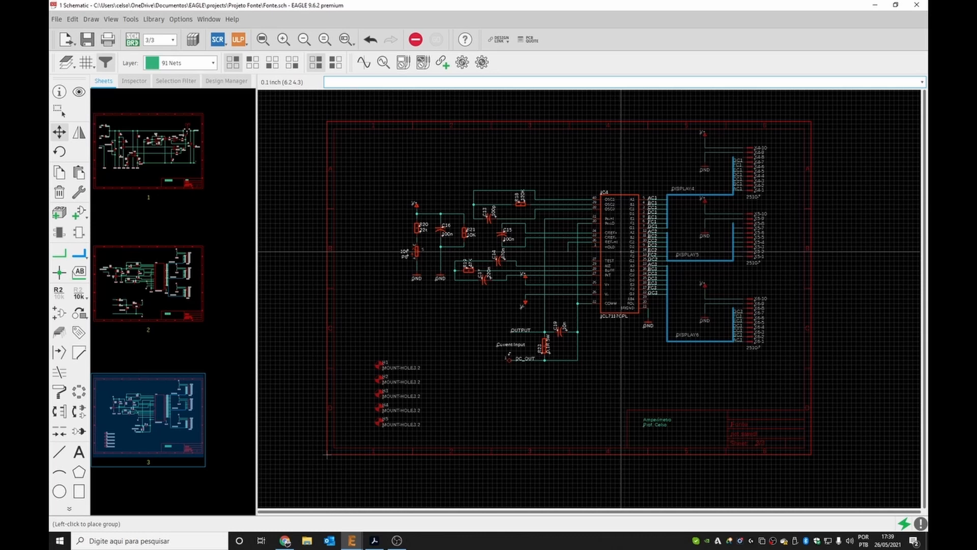
key(Escape)
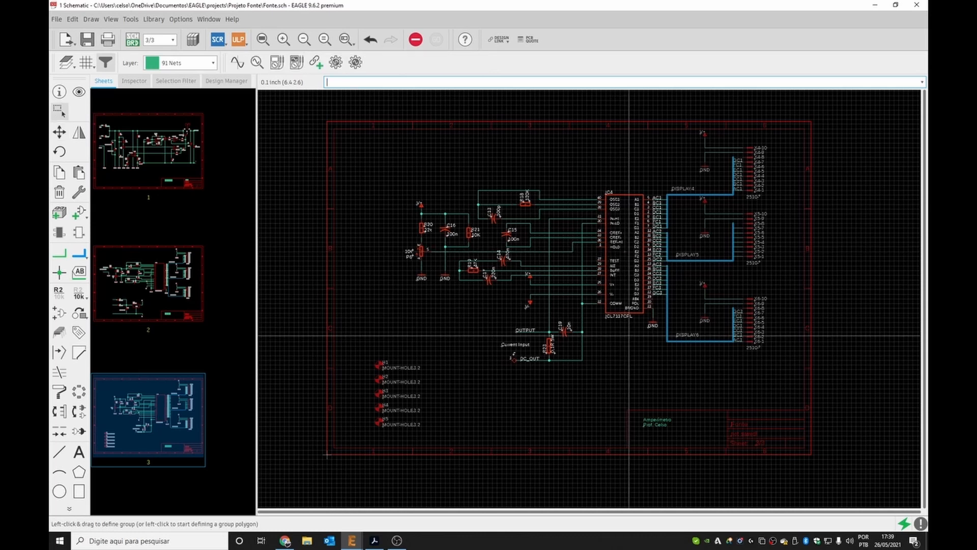
click(631, 370)
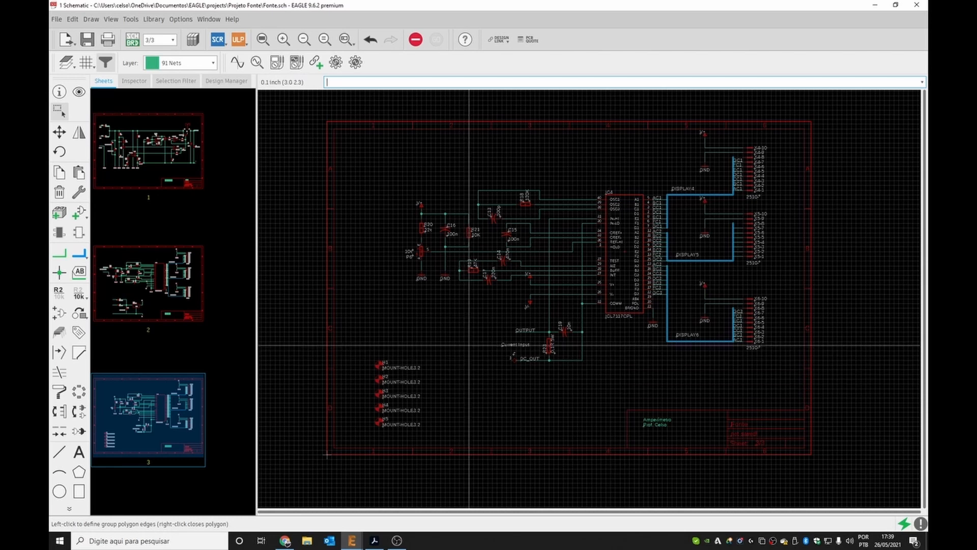
On sheet 2, examine the alternative packages available for the 7805TV regulator IC3 without changing it.
click(158, 162)
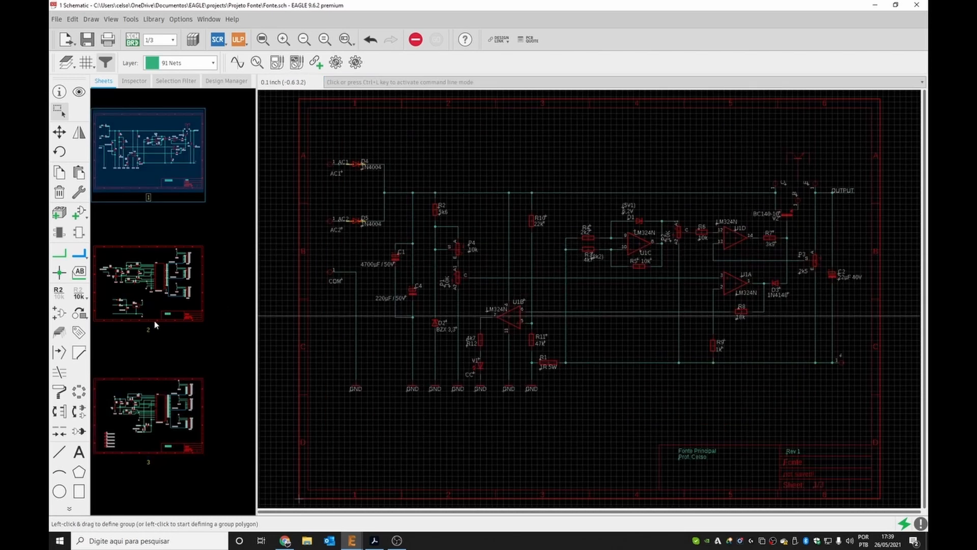
click(135, 311)
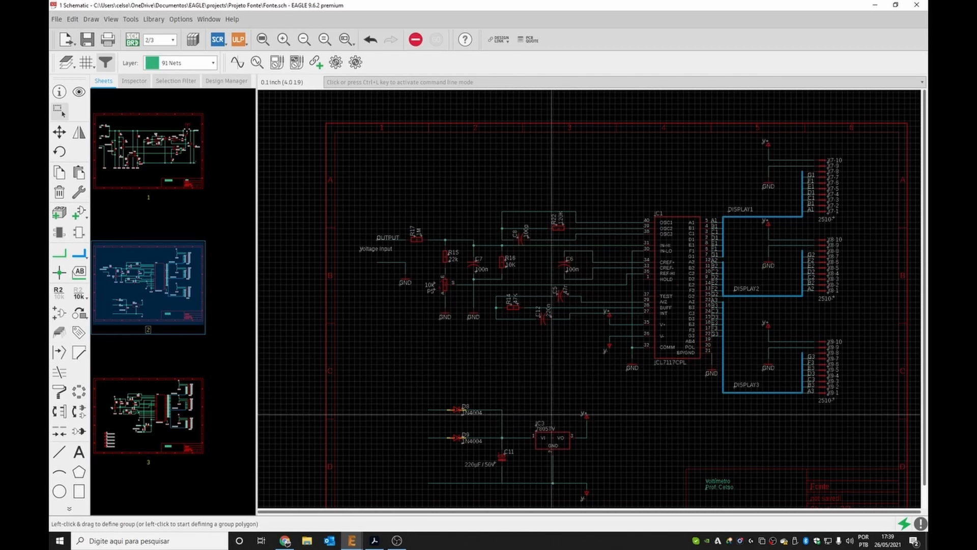
scroll(543, 378, down, 1)
scroll(558, 457, up, 3)
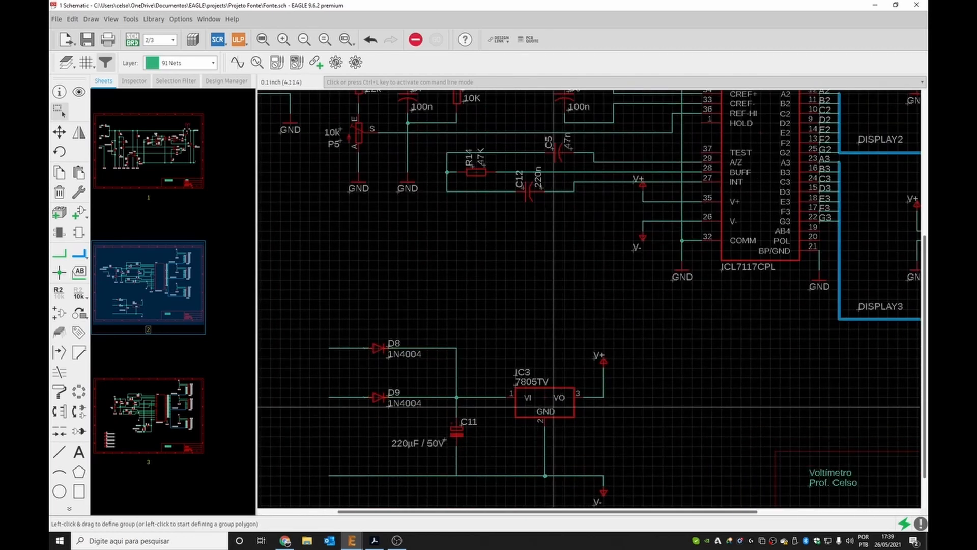
key(ctrl+l)
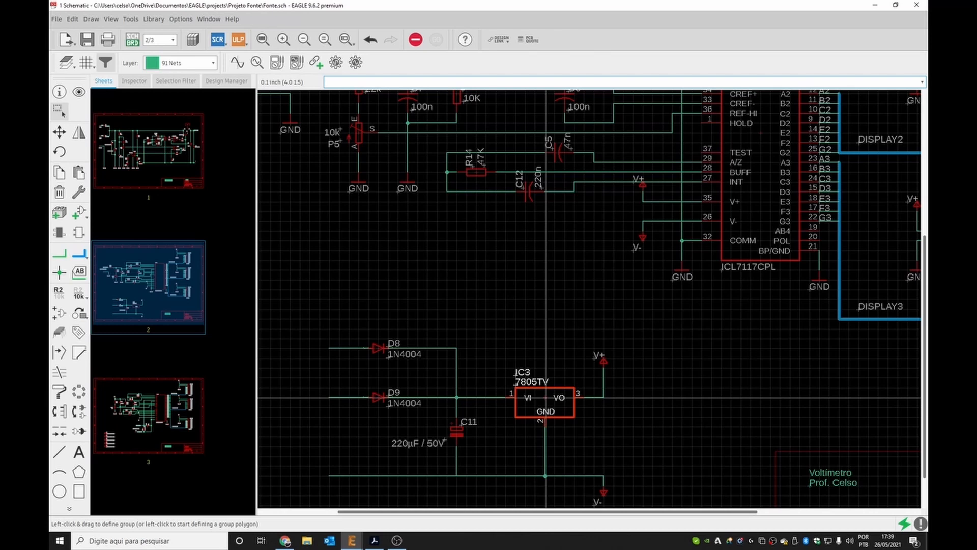
right_click(546, 399)
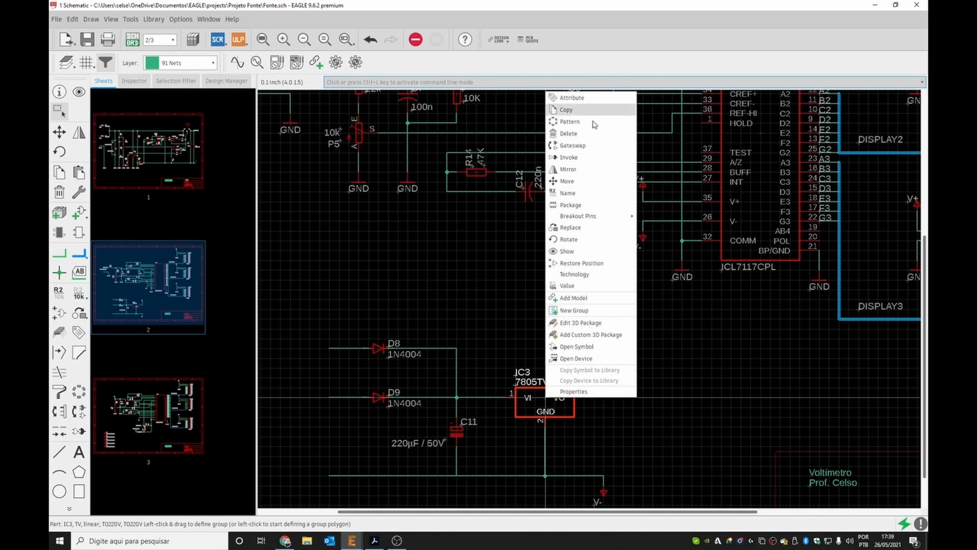
click(571, 204)
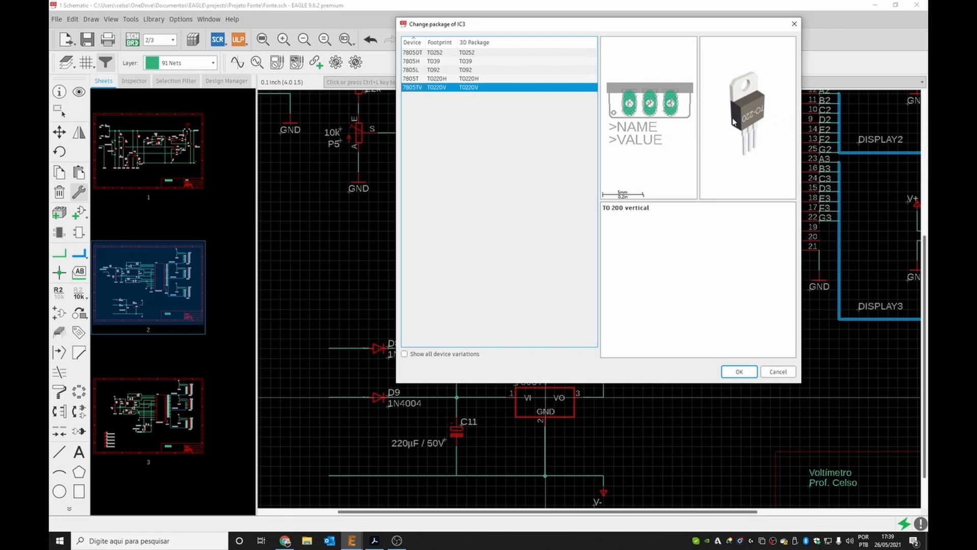
click(478, 78)
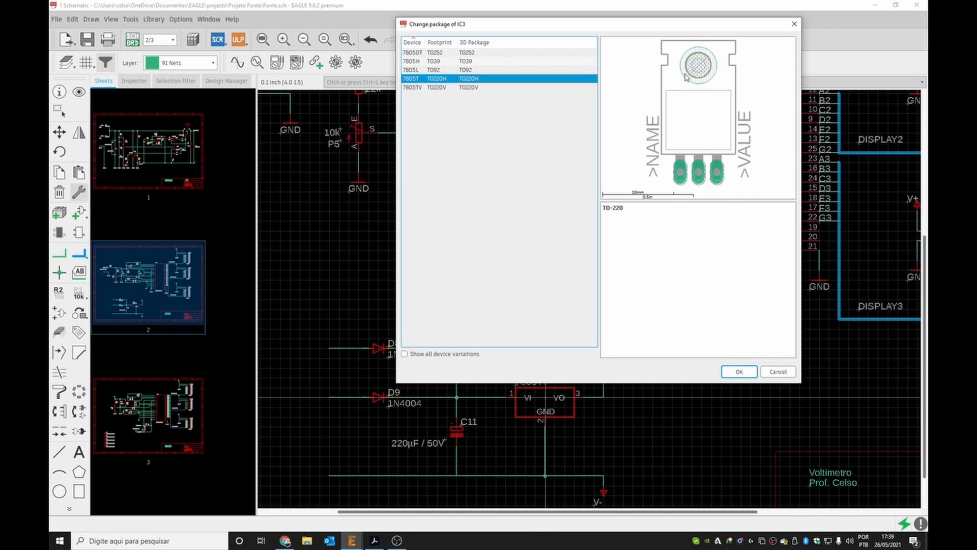
click(477, 88)
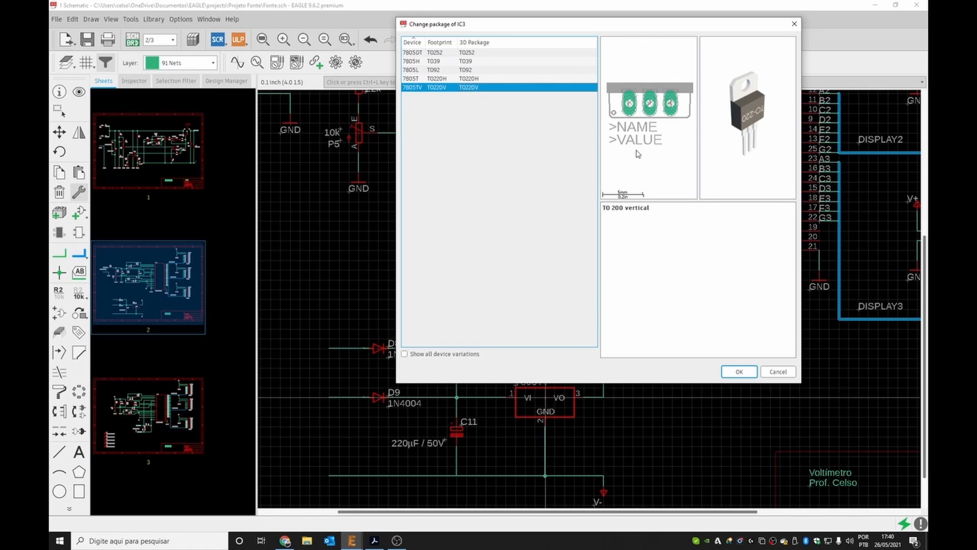
click(778, 374)
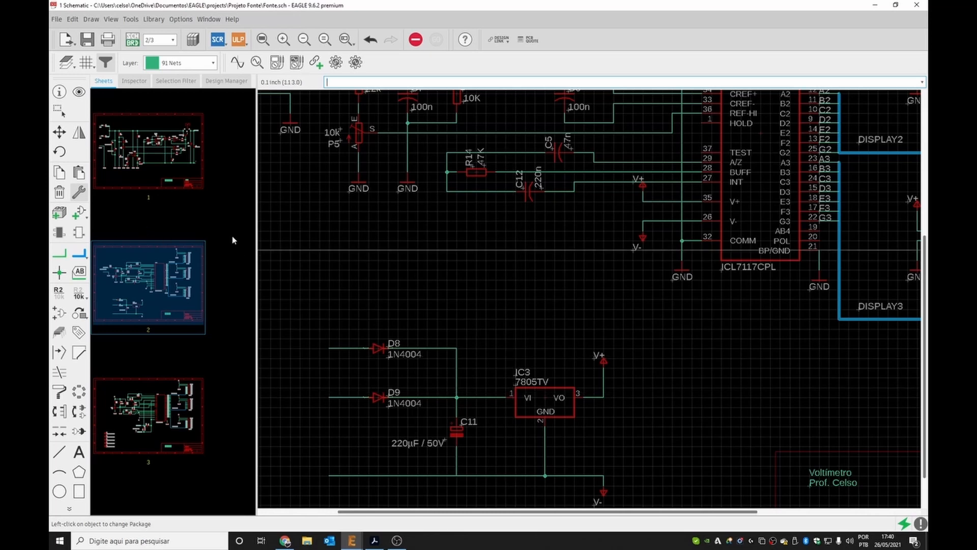
Search the part library for *heatsink*.
click(80, 215)
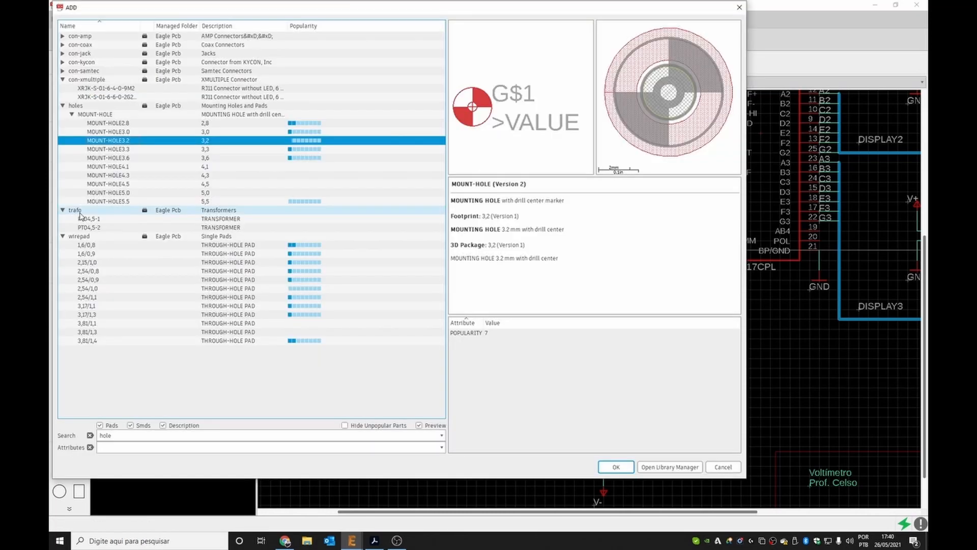
double_click(116, 437)
text(*heatsink*)
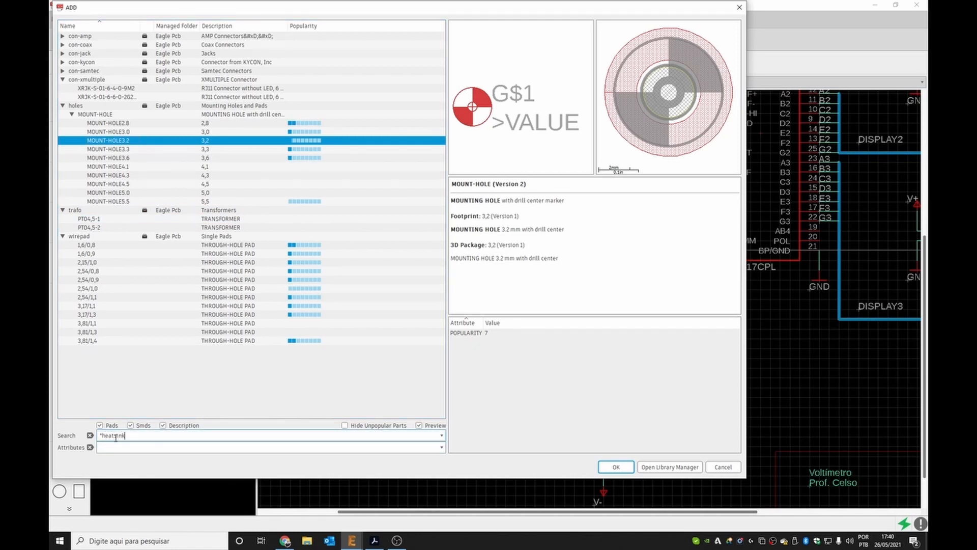
key(Return)
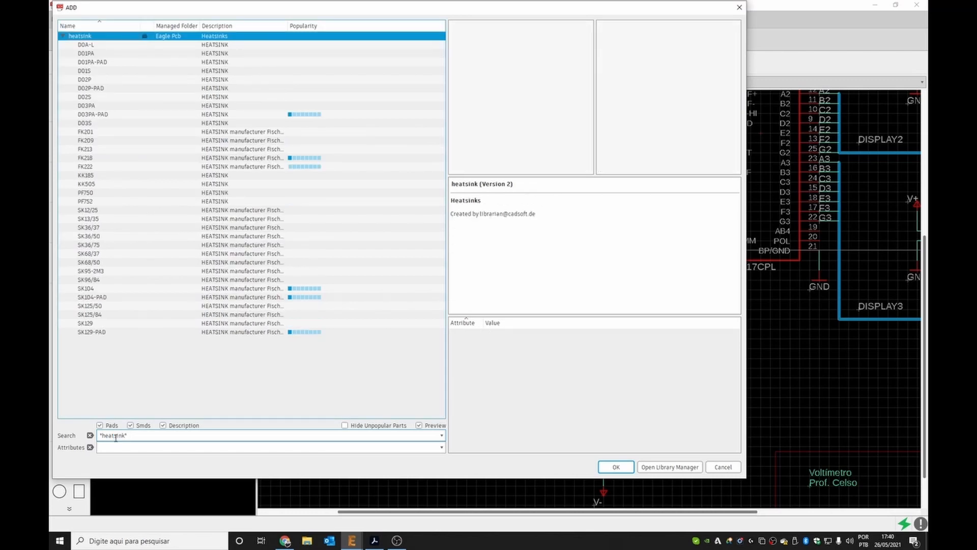
Choose the PF752 heatsink from the search results, place it above regulator IC3, and set its value to CLIP.
click(116, 117)
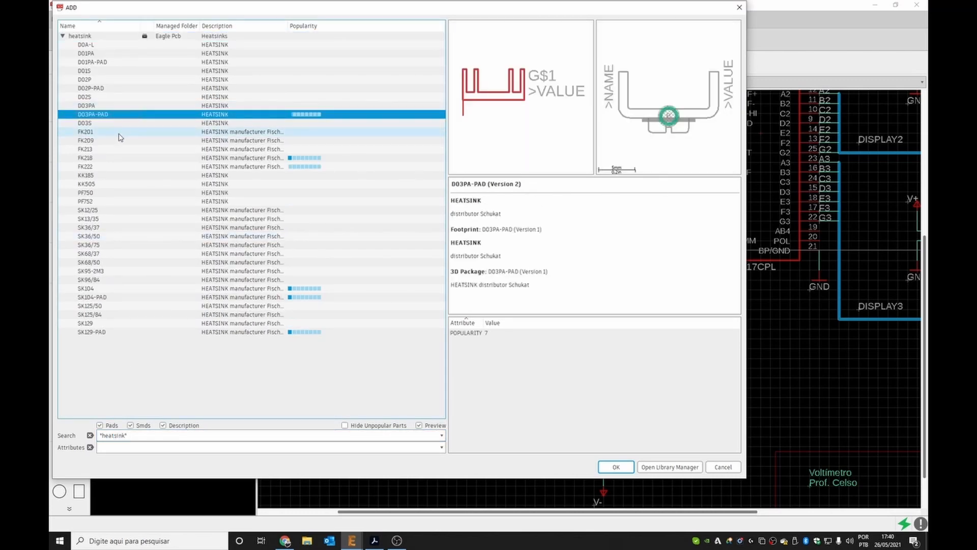
click(120, 158)
click(122, 185)
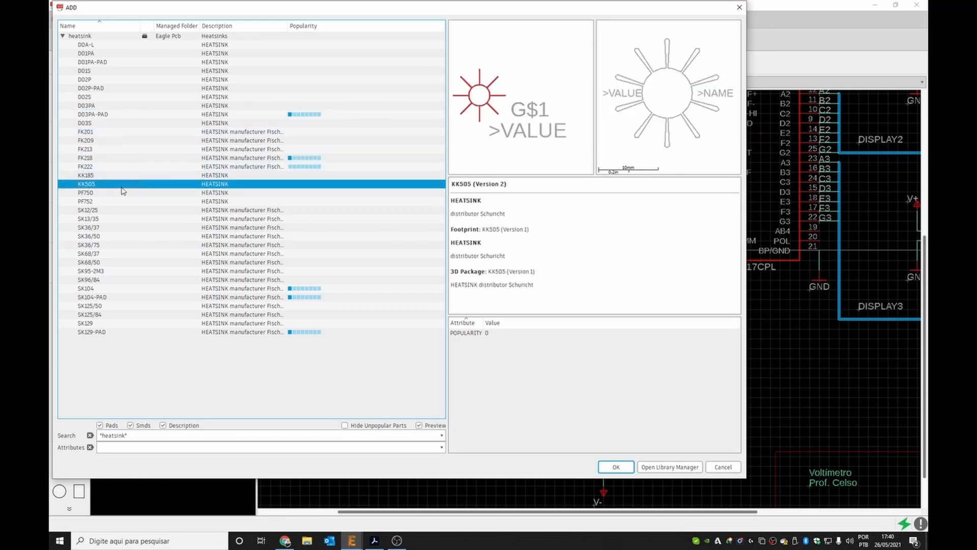
click(122, 201)
click(130, 219)
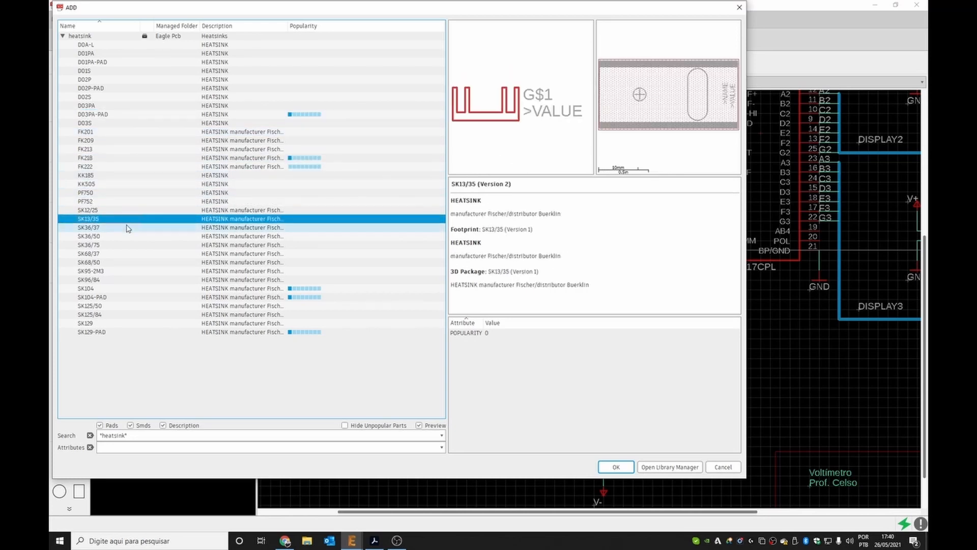
click(144, 246)
click(142, 289)
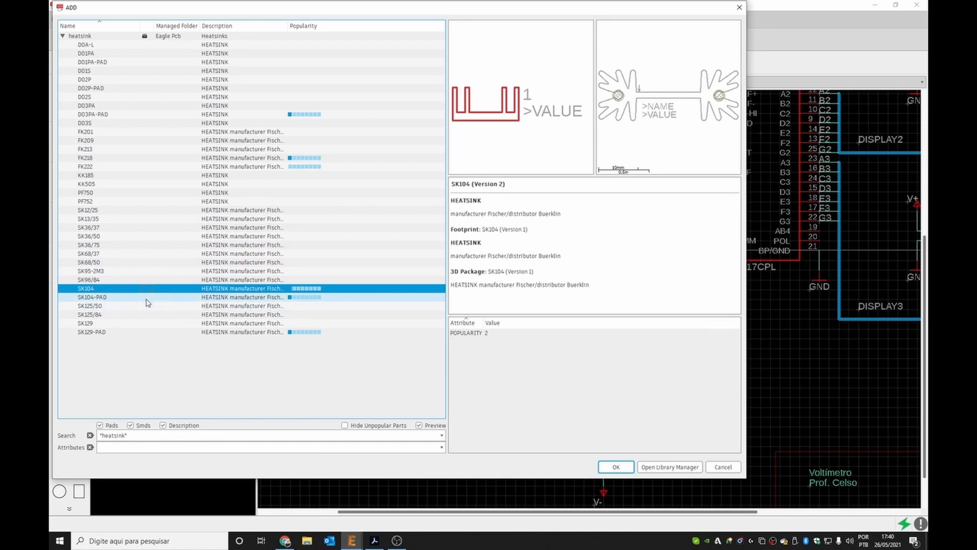
click(147, 298)
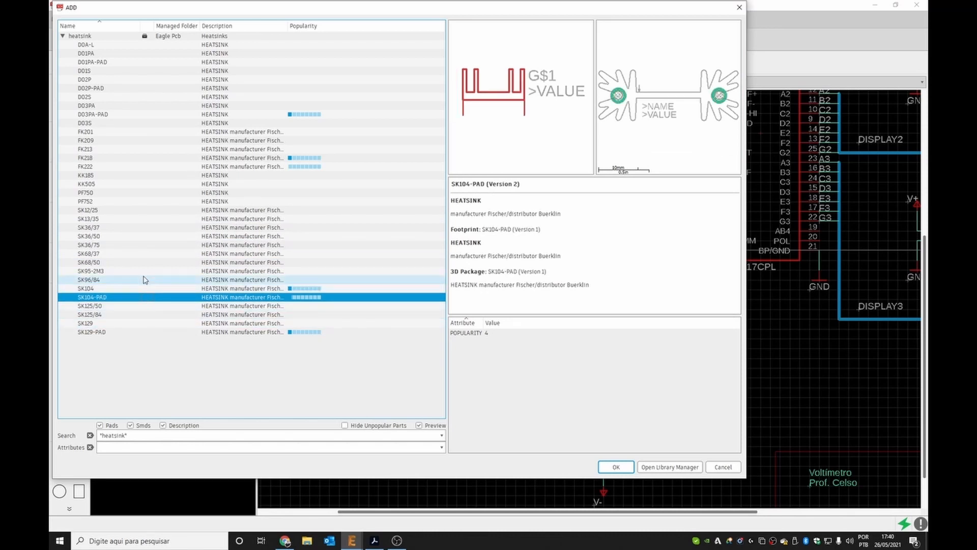
click(127, 118)
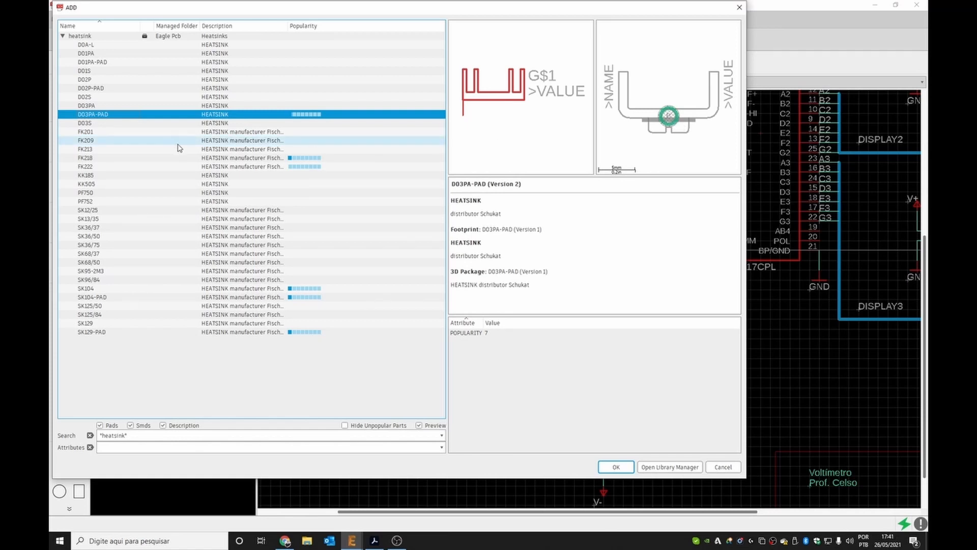
click(178, 163)
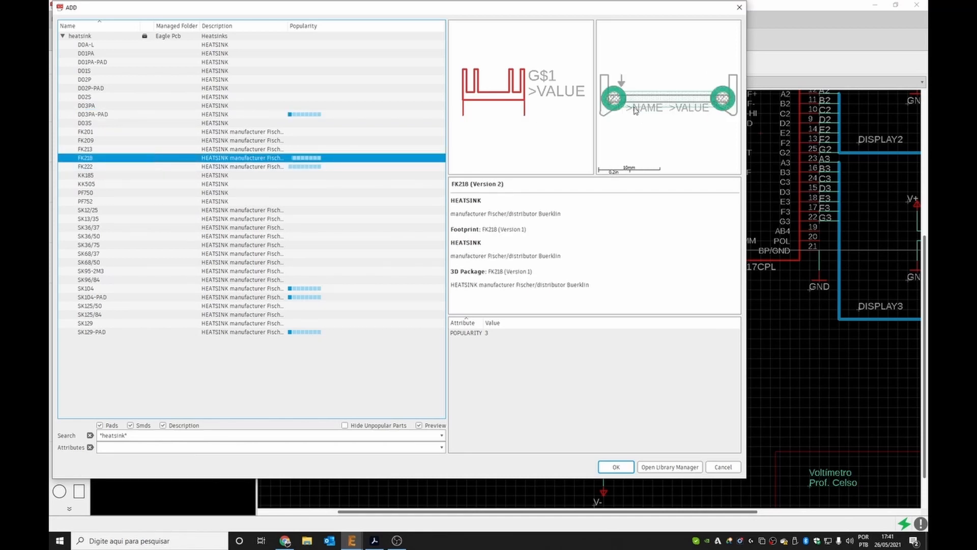
click(169, 177)
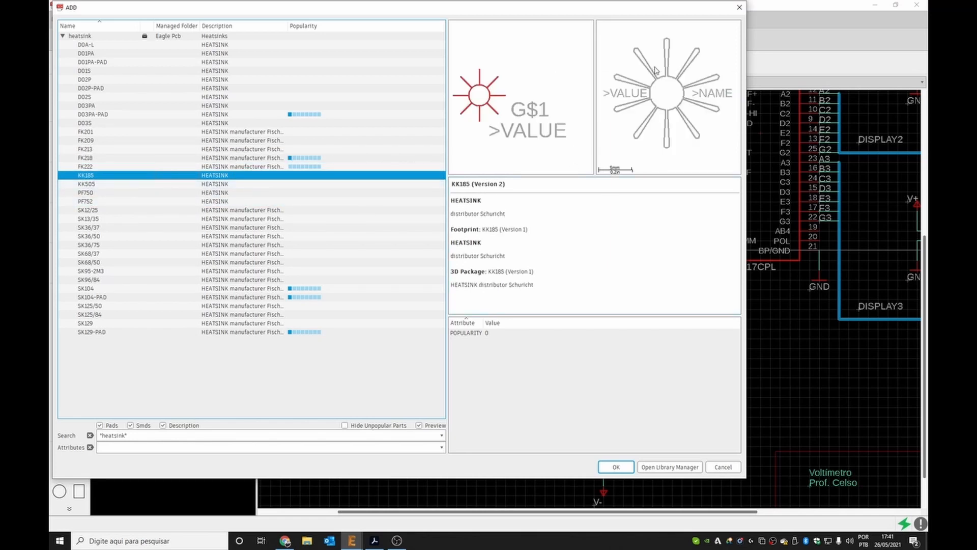
click(157, 206)
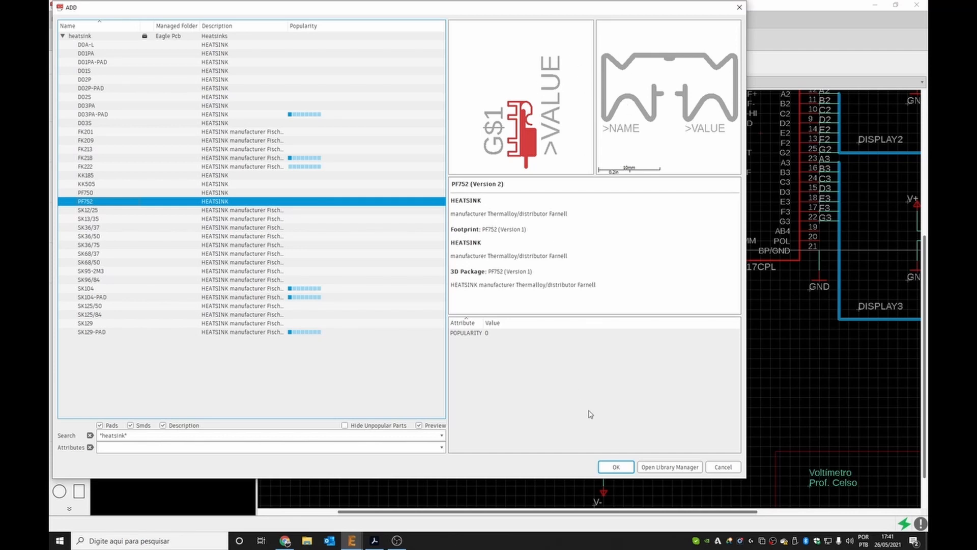
click(613, 465)
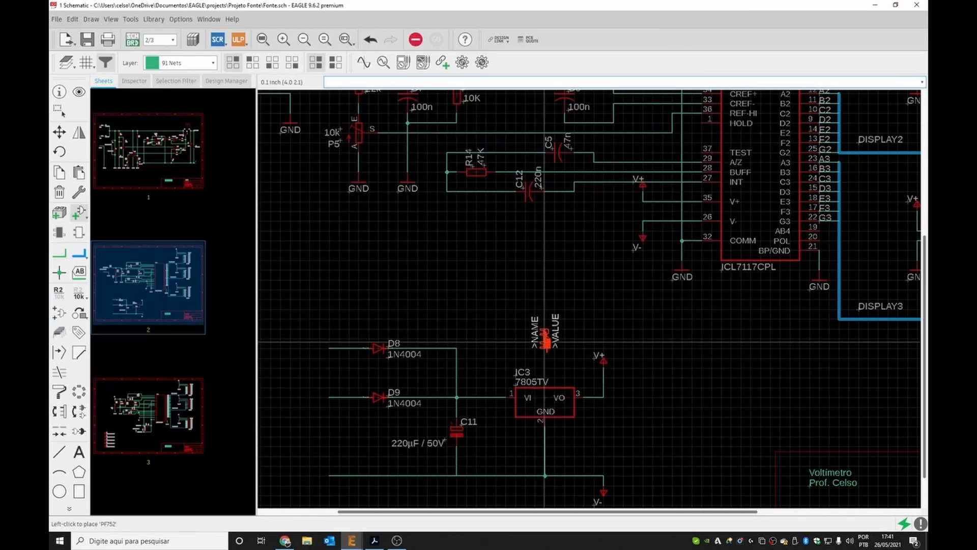
key(Escape)
key(Escape)
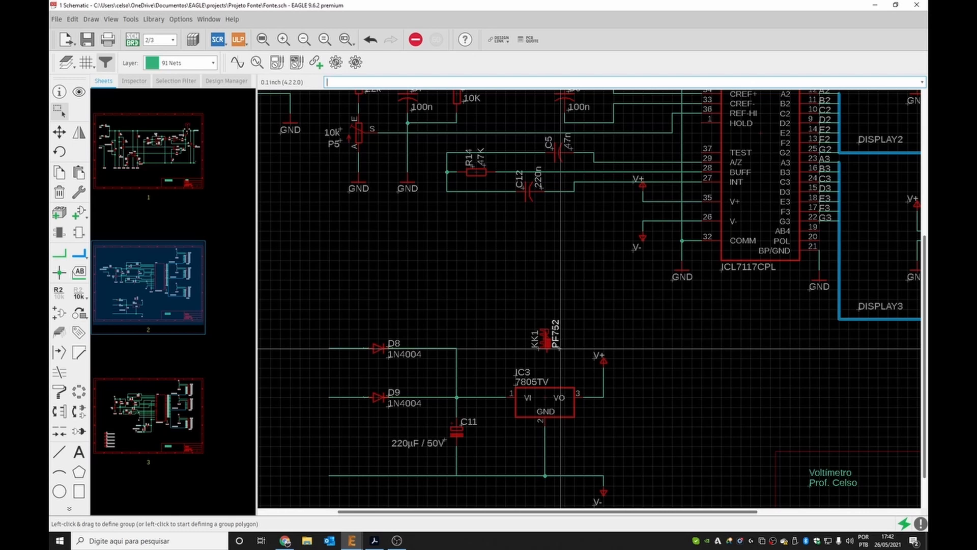
click(64, 298)
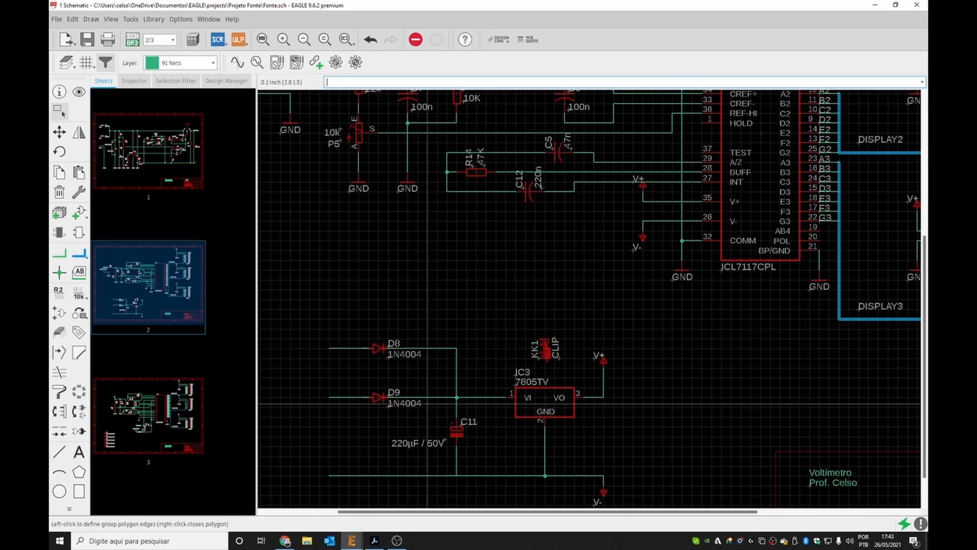
On the board layout, move the heatsink footprint up beside the display connectors.
click(134, 40)
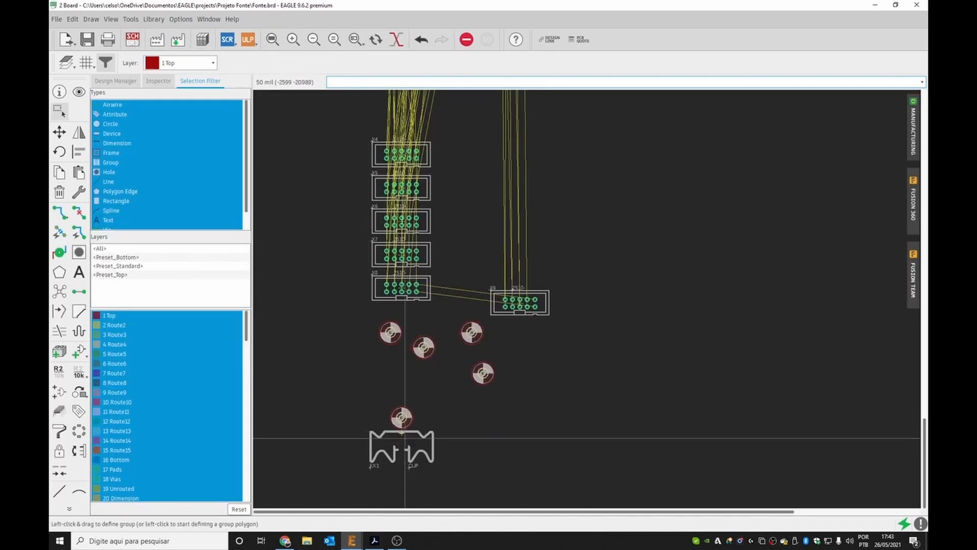
drag(405, 434, 597, 177)
click(594, 164)
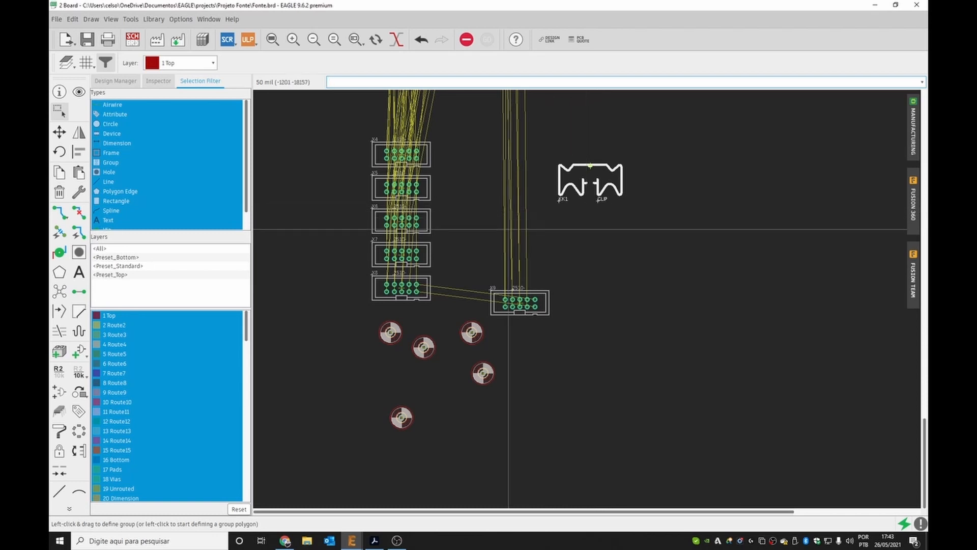
On the schematic, rename the heatsink part to DS1.
click(133, 40)
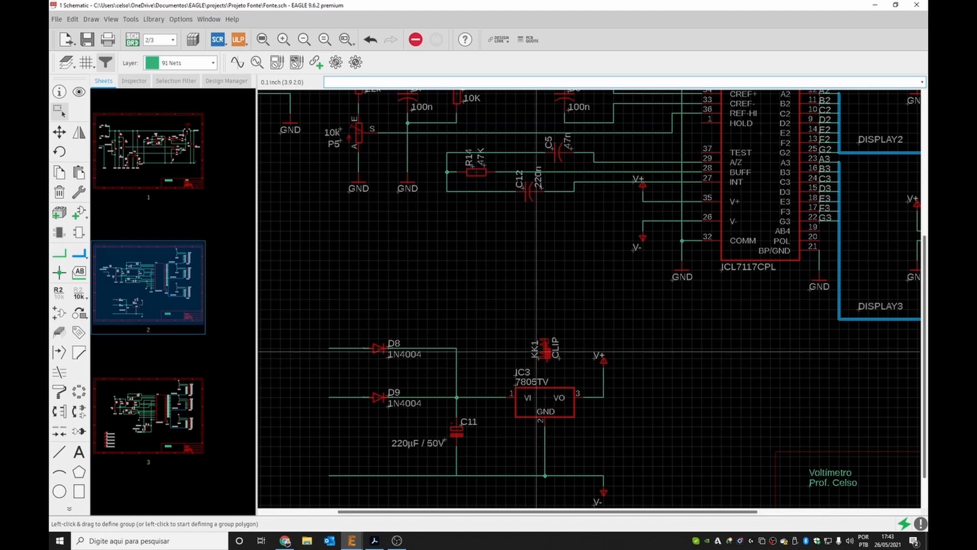
click(57, 291)
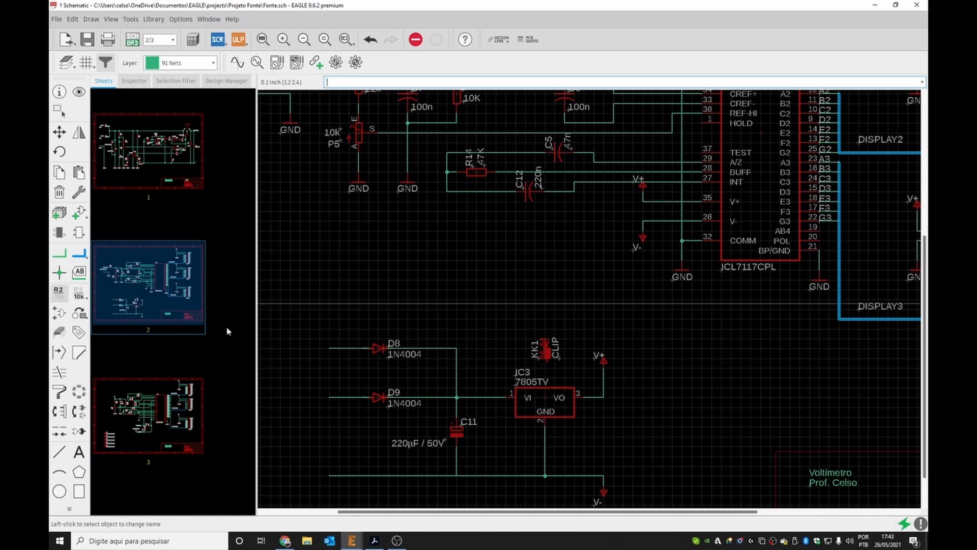
click(547, 348)
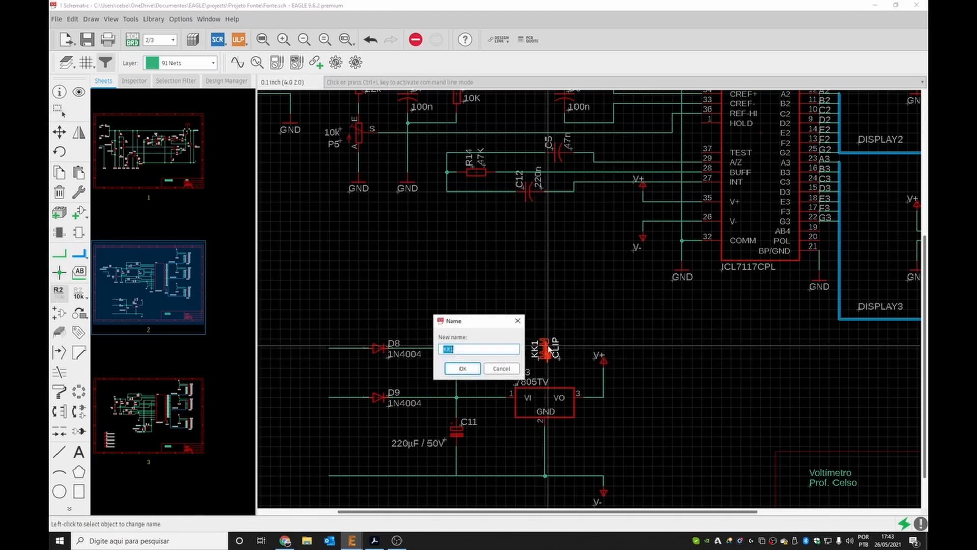
key(Home)
click(462, 368)
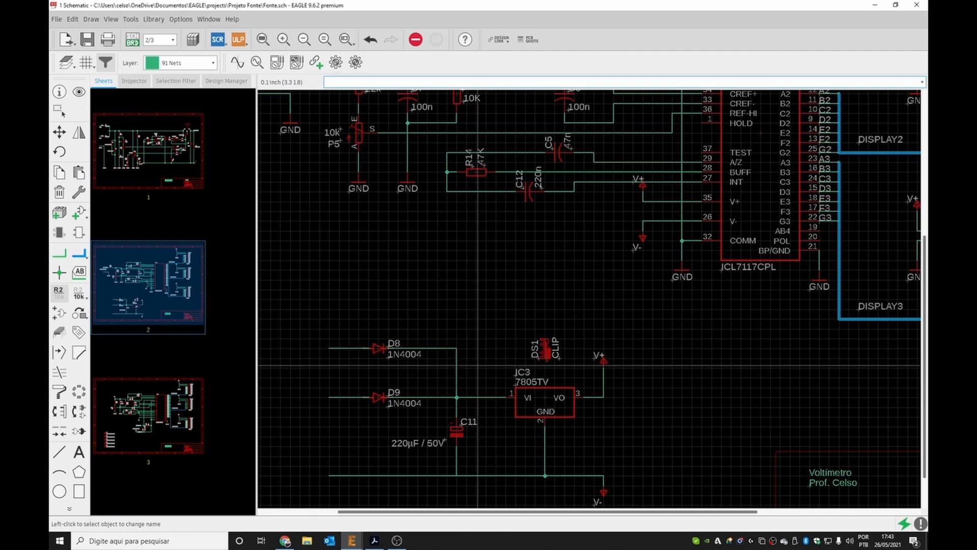
Inspect the properties of R16, C12 and C5 around the ICL7117 without changing them.
scroll(476, 313, down, 3)
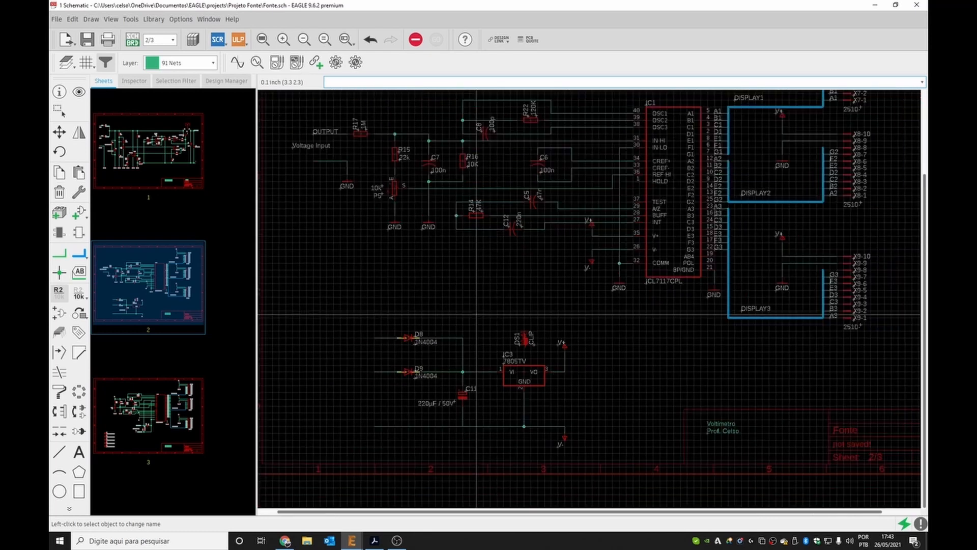
scroll(480, 147, up, 4)
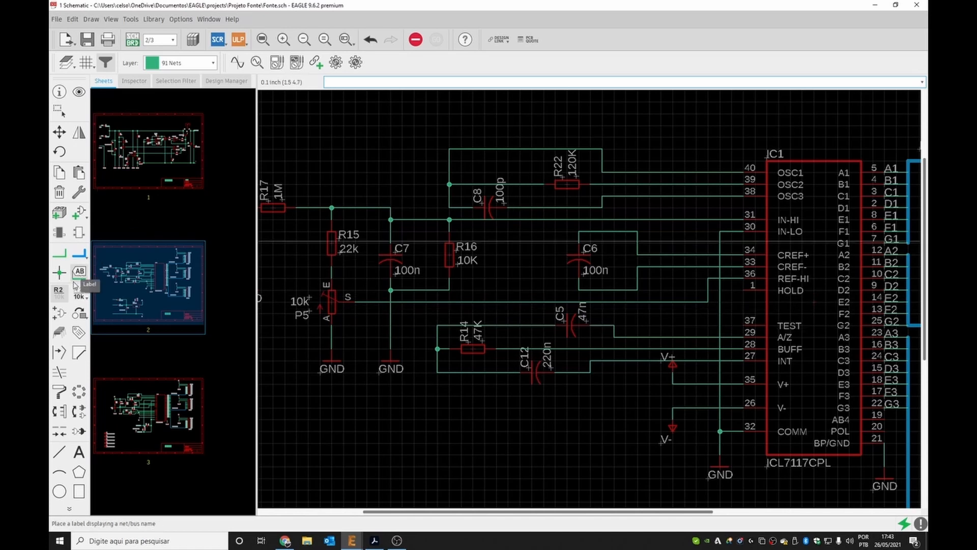
click(63, 295)
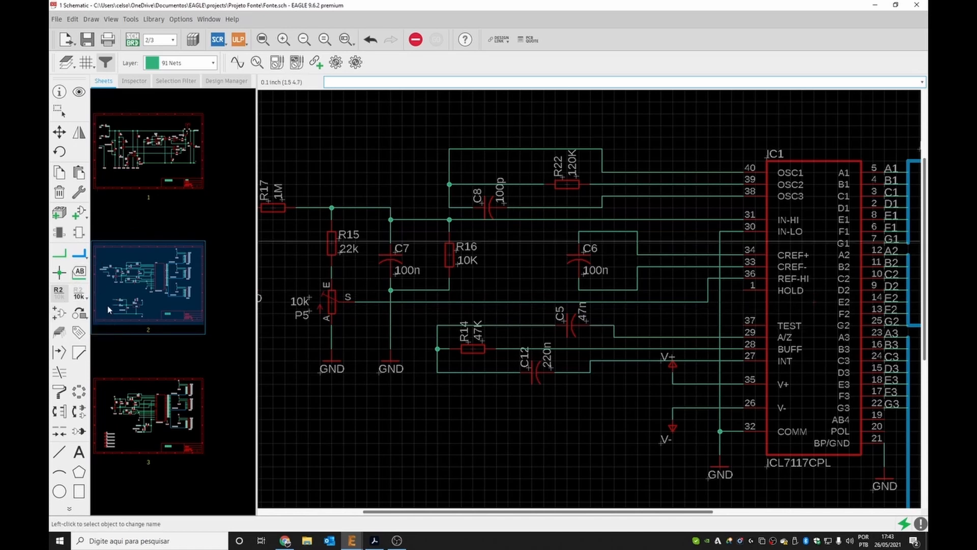
click(59, 91)
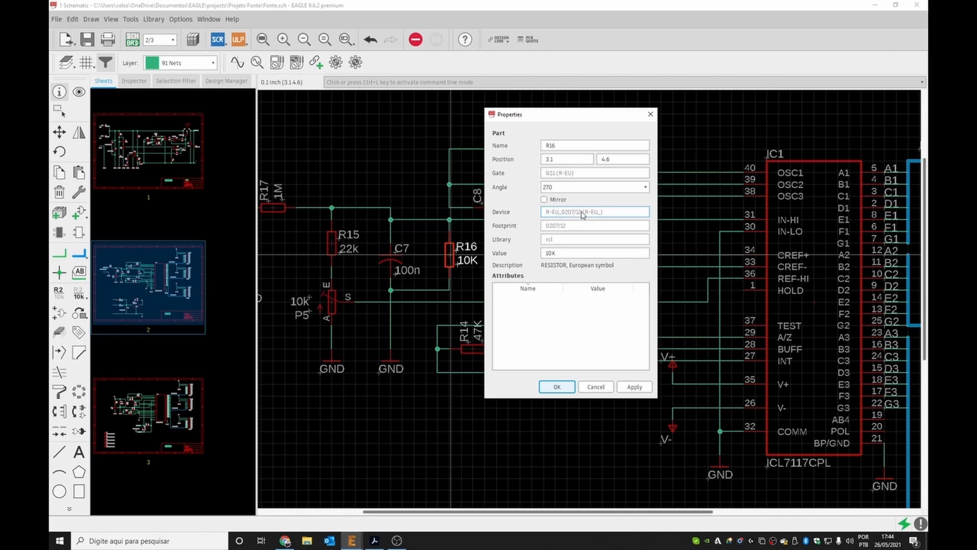
click(569, 386)
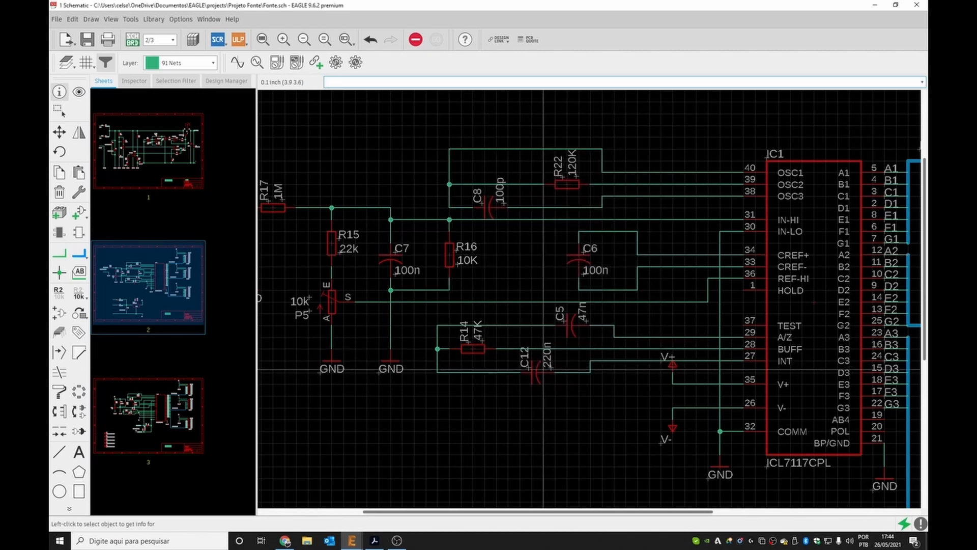
click(534, 375)
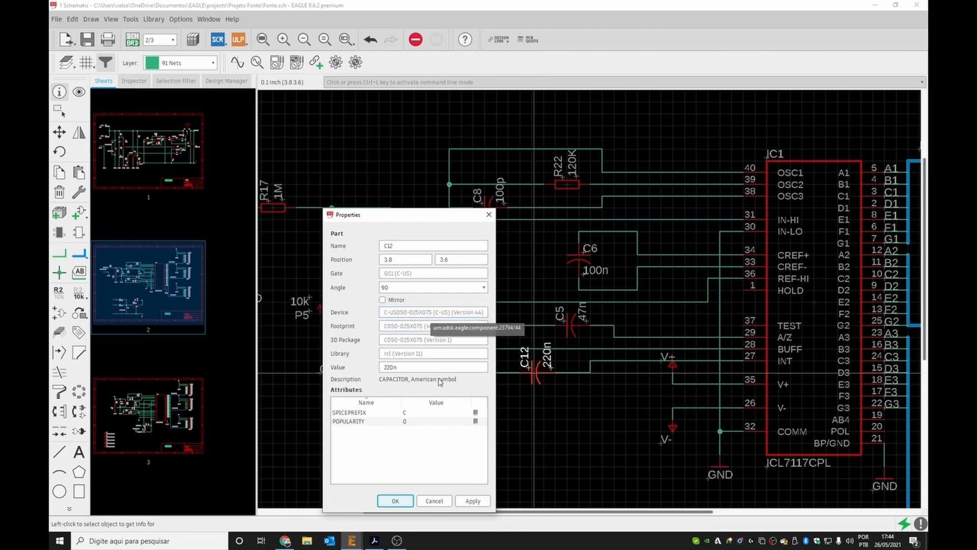
click(434, 500)
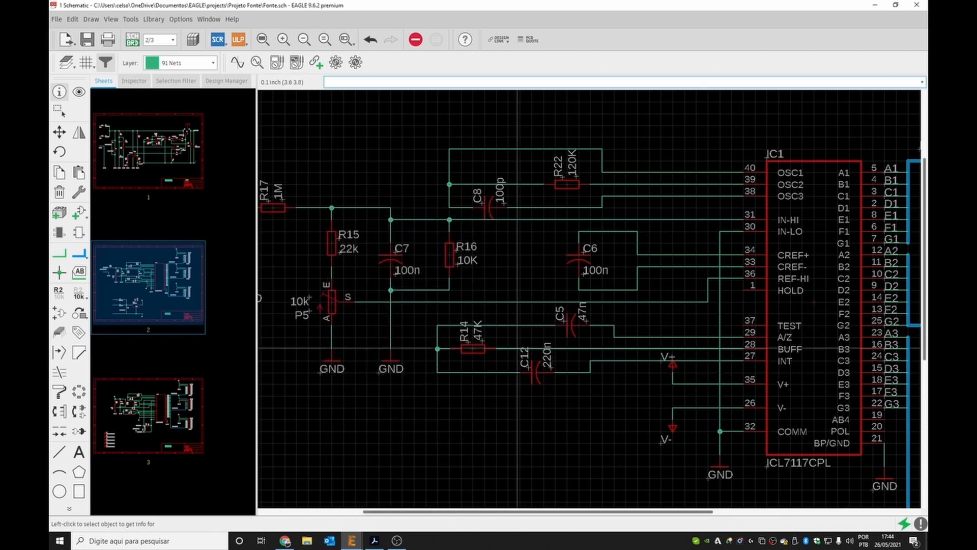
click(567, 323)
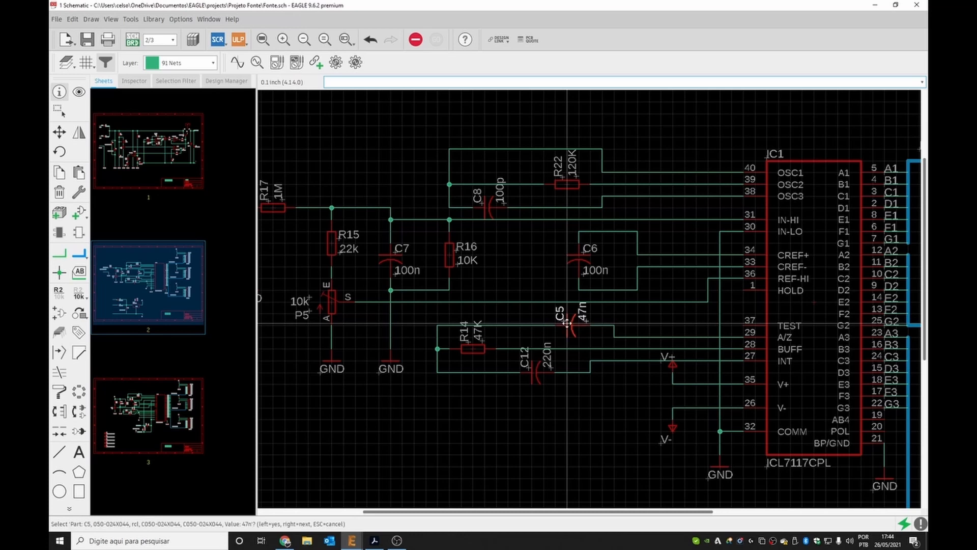
right_click(567, 322)
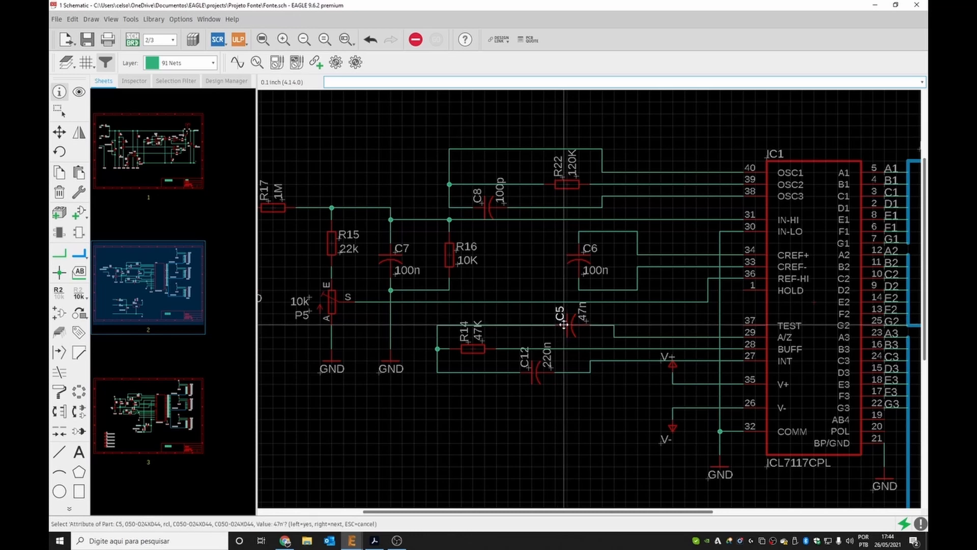
click(564, 324)
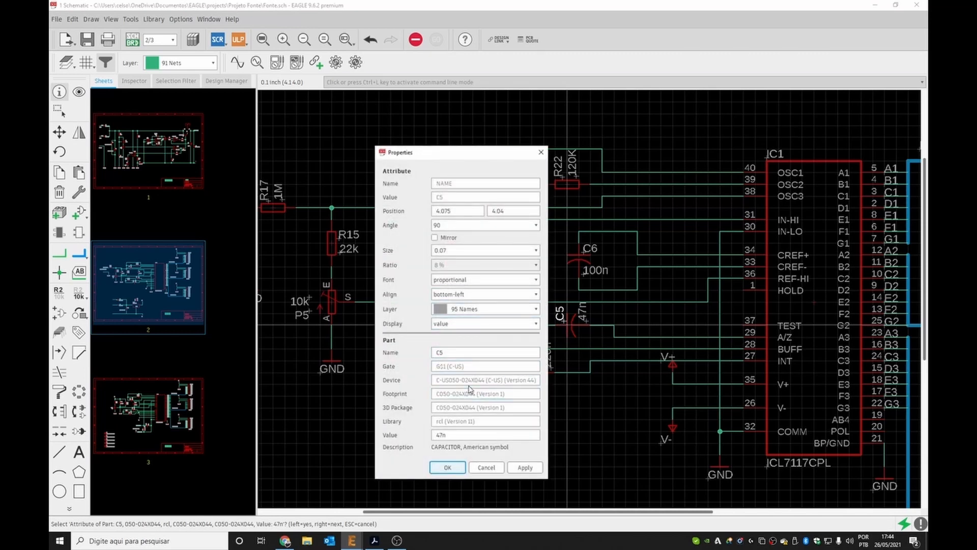
click(486, 467)
On the board layout, examine the parts placed around the ICL7117 footprint.
click(132, 39)
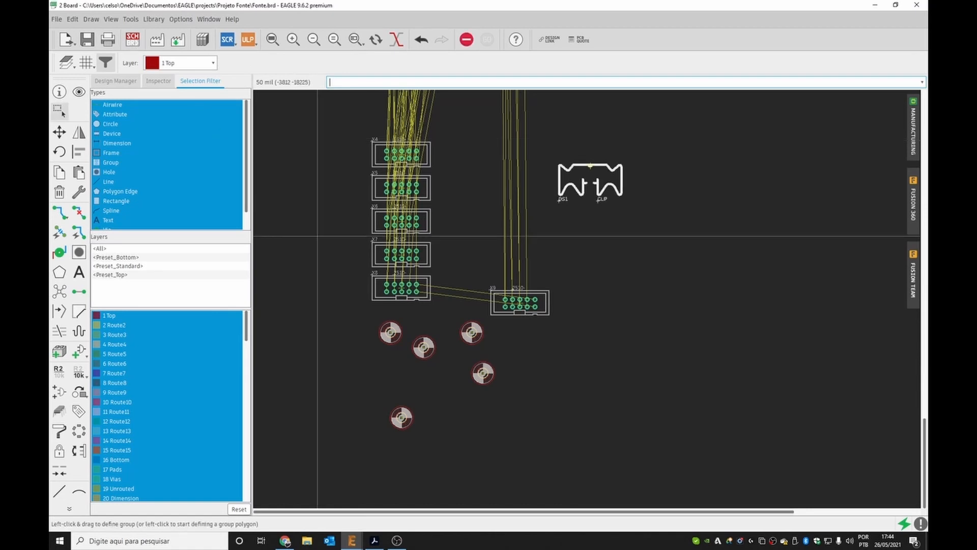
scroll(317, 236, down, 10)
scroll(343, 134, up, 7)
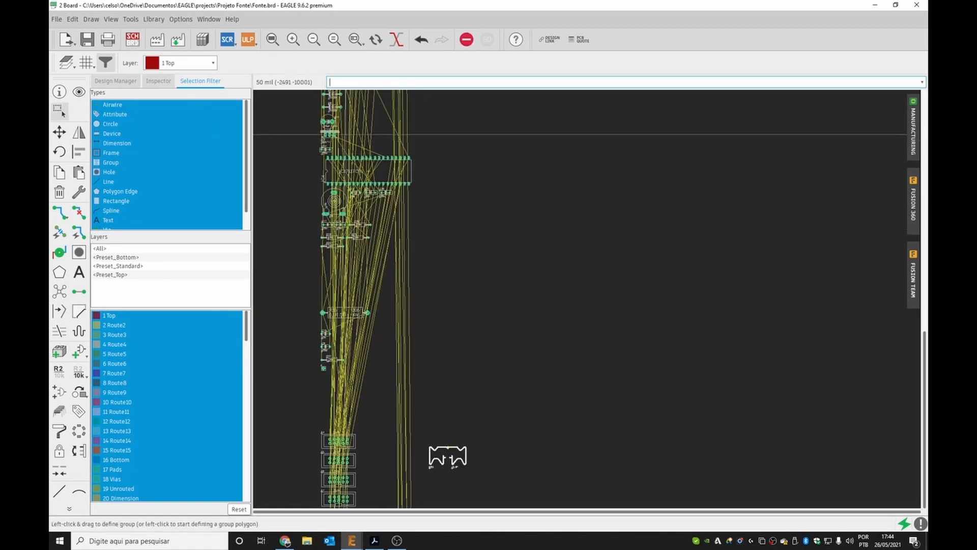
scroll(318, 174, up, 7)
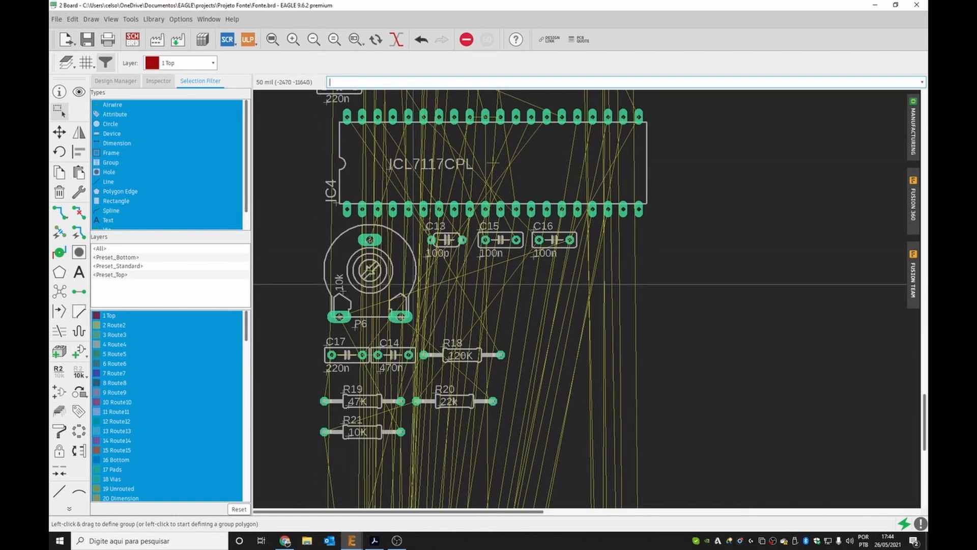
scroll(425, 254, down, 8)
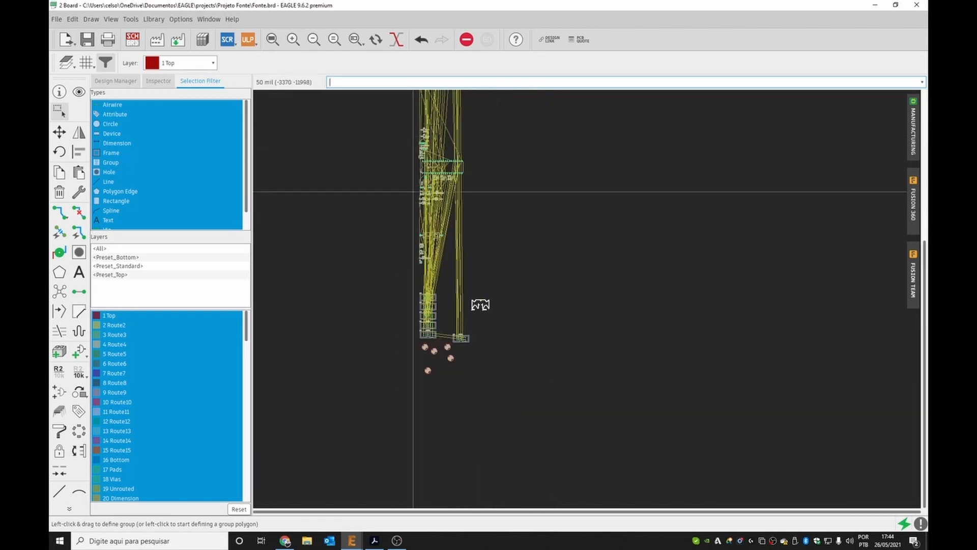
scroll(430, 234, up, 6)
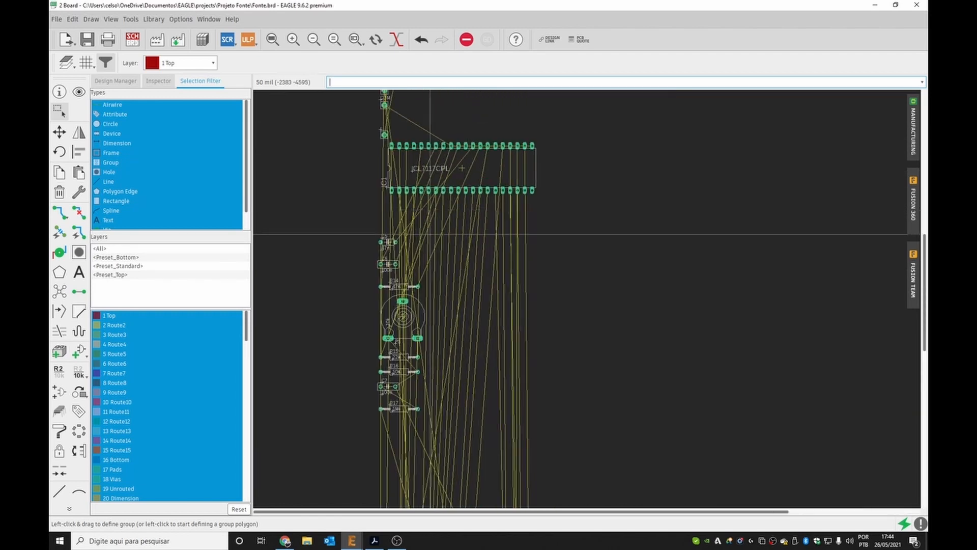
scroll(433, 233, up, 4)
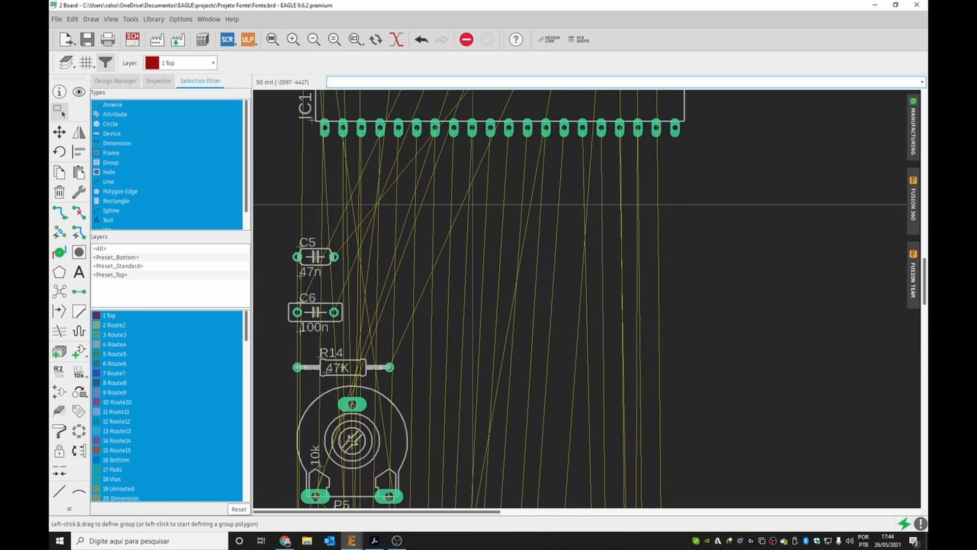
Switch from the board layout to the schematic window.
scroll(438, 204, down, 10)
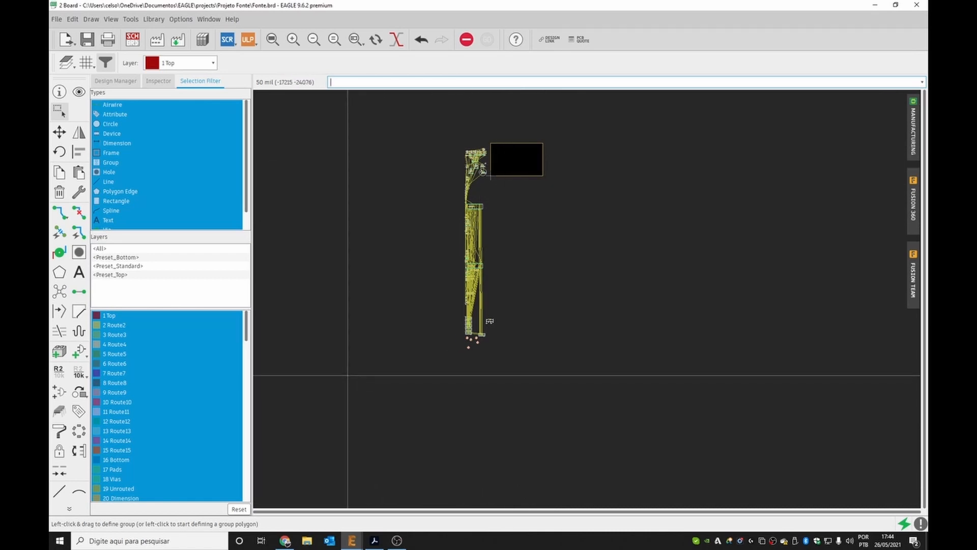
click(357, 535)
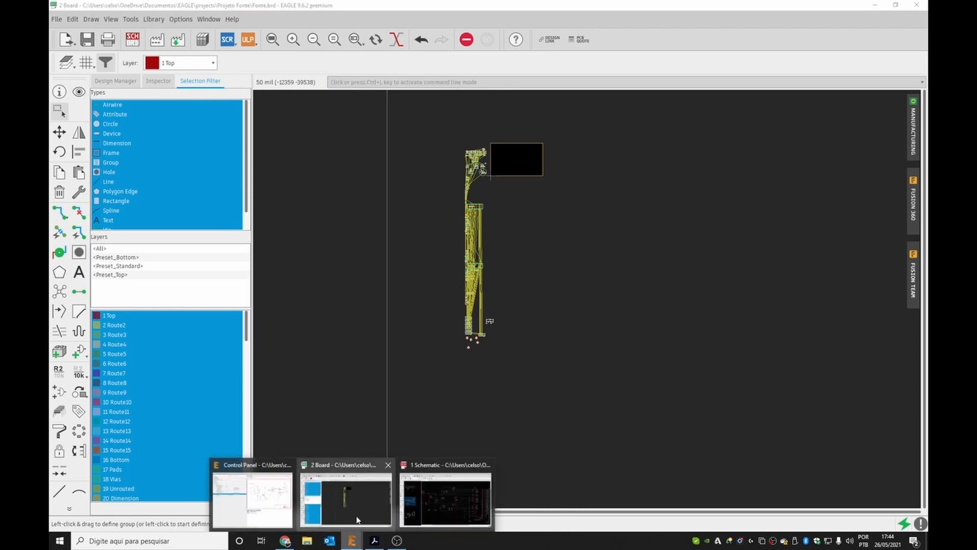
click(442, 468)
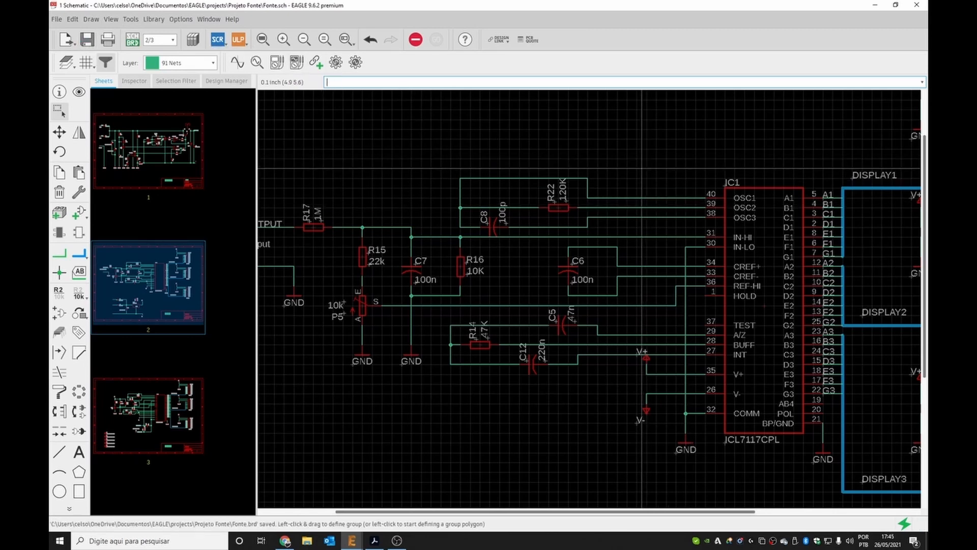
Select the circuitry around IC1 as a group and shift it slightly left.
drag(622, 148, 834, 506)
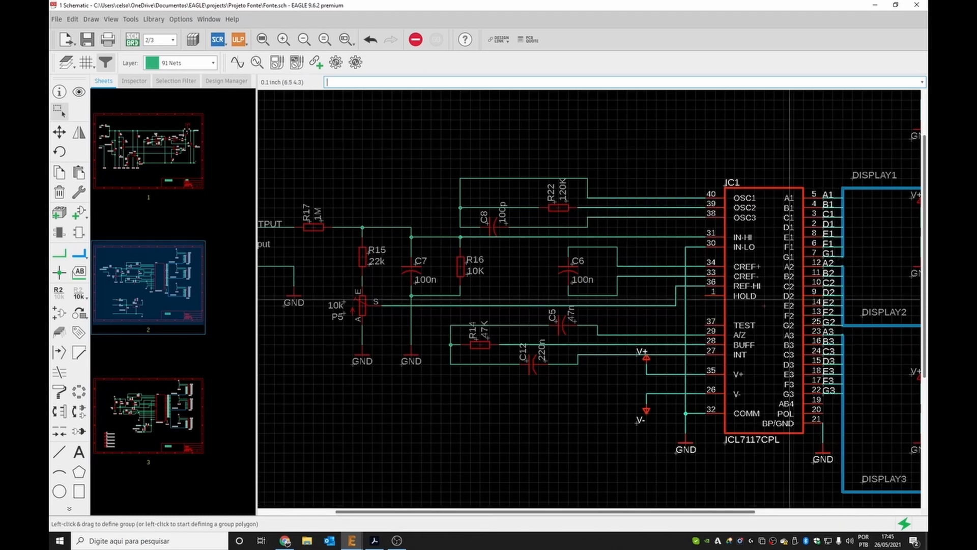
drag(764, 308, 757, 309)
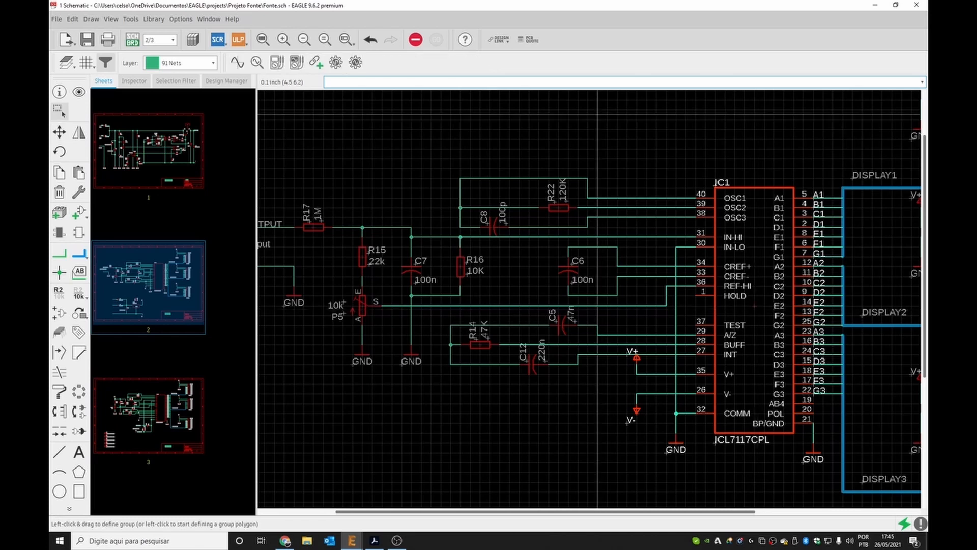
click(599, 120)
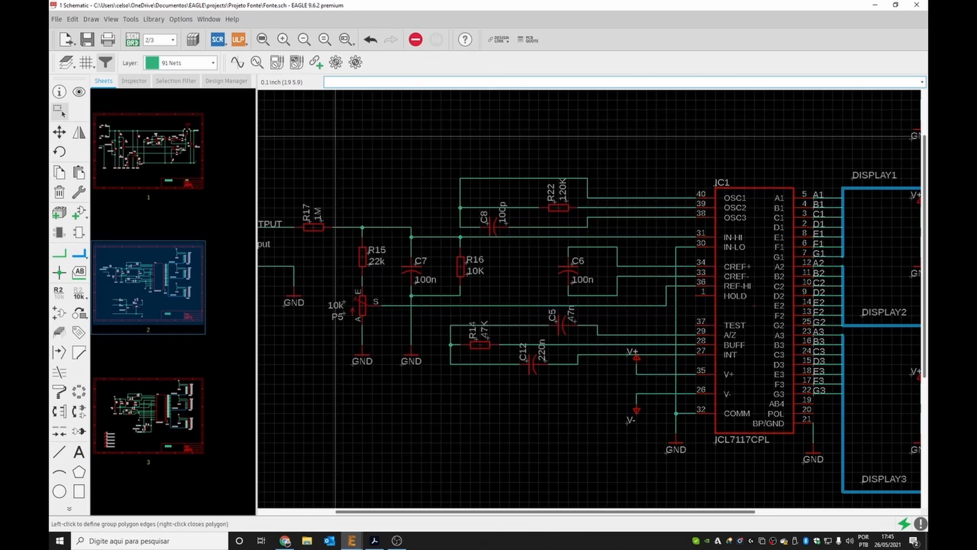
Run the electrical rule check and review the listed supply pin errors and warnings.
click(130, 19)
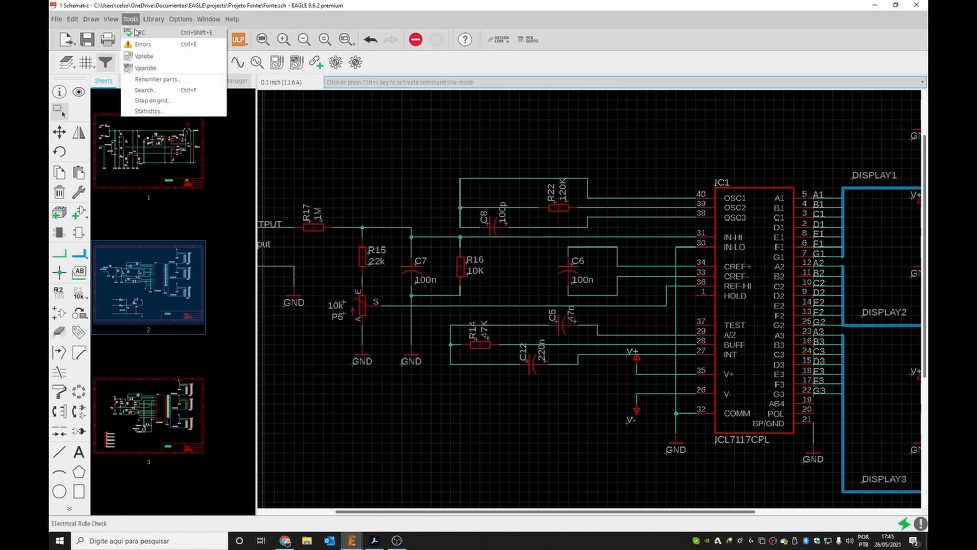
click(137, 31)
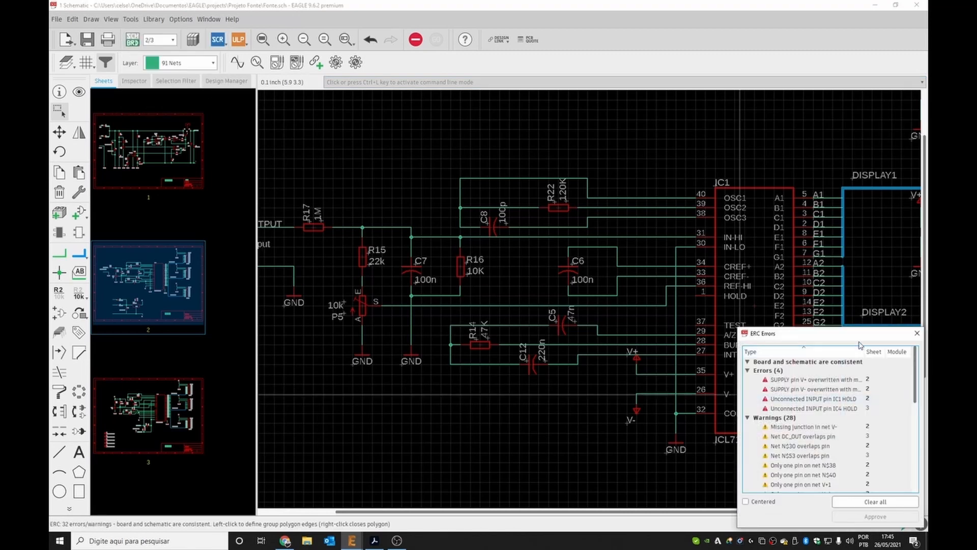
drag(853, 340, 652, 201)
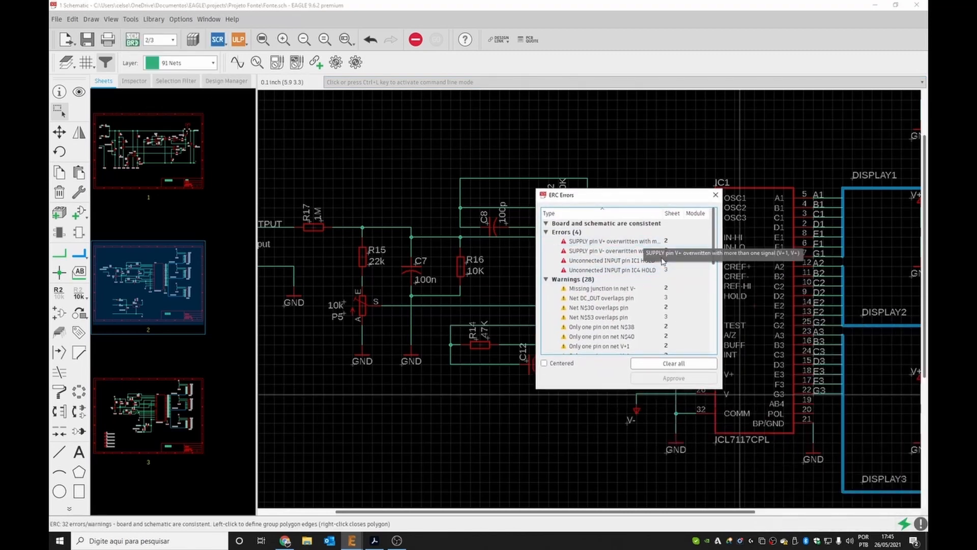
scroll(654, 275, down, 5)
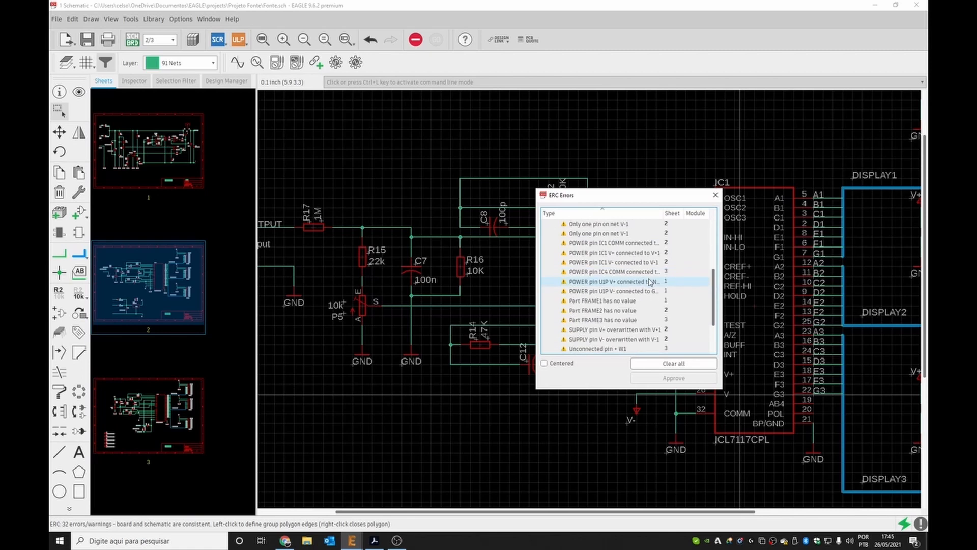
scroll(647, 283, down, 3)
scroll(644, 285, up, 8)
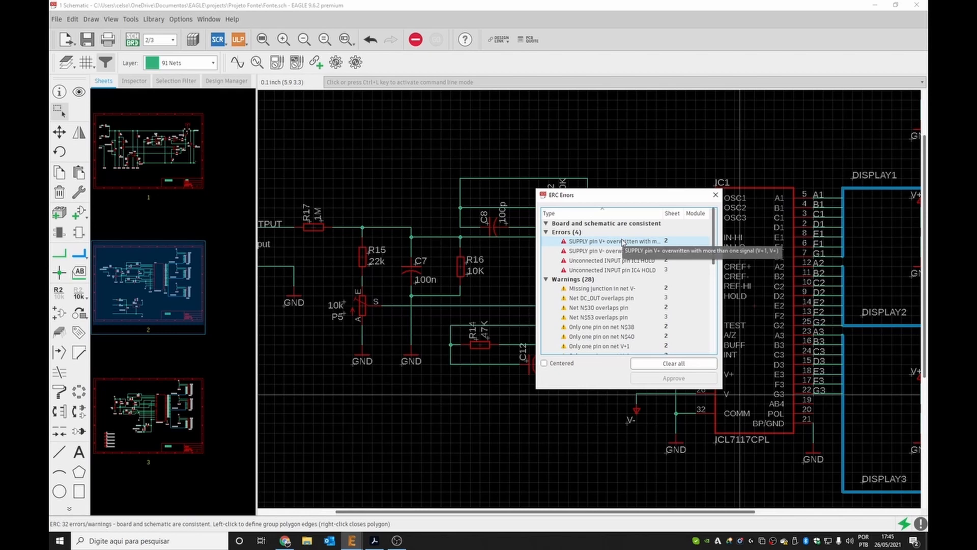
click(621, 242)
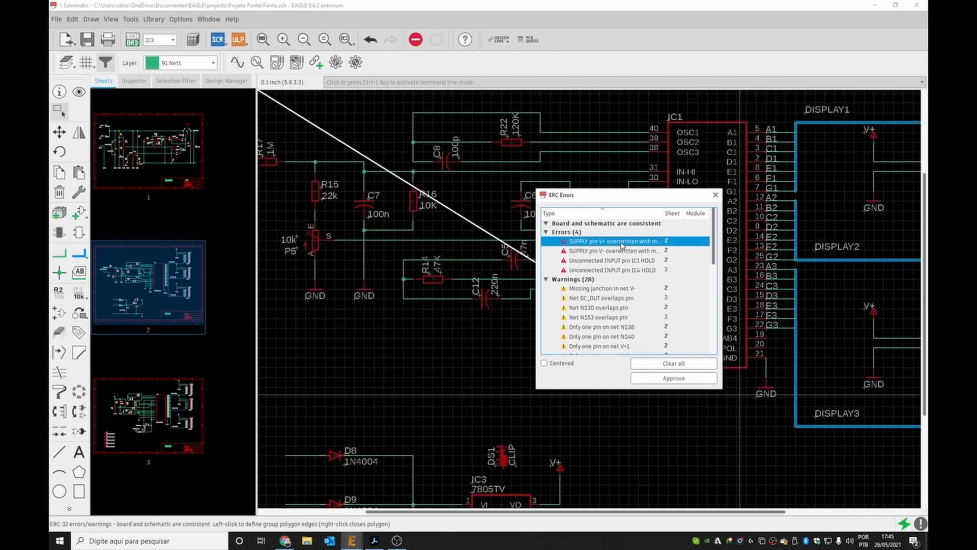
drag(656, 195, 448, 309)
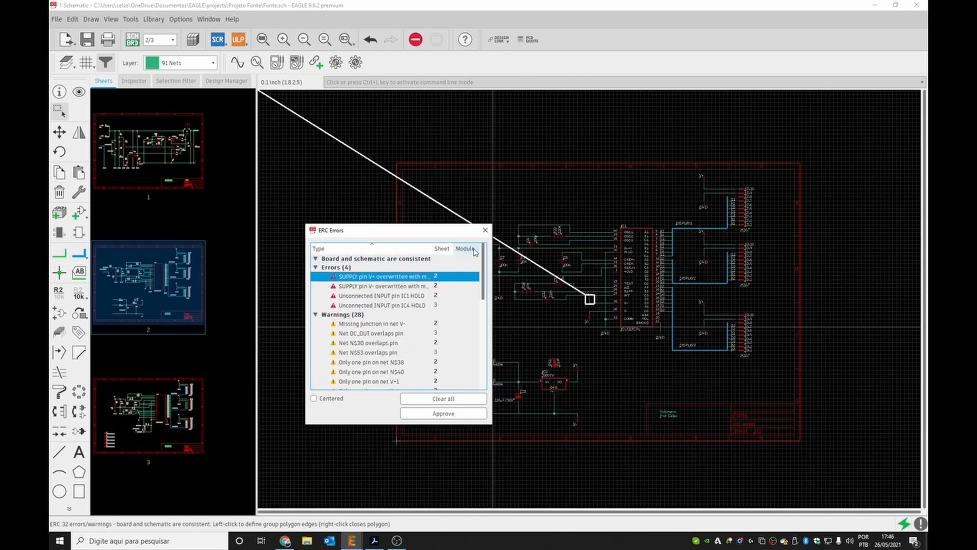
click(485, 230)
Detach the V+ supply symbol from IC1 pin 35's wire and reposition it above the INT line.
scroll(611, 285, up, 8)
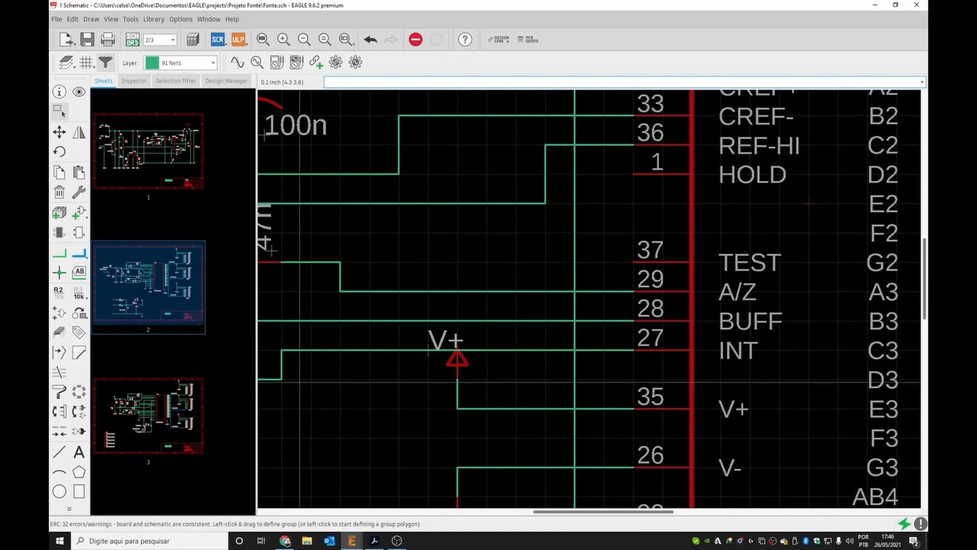
drag(458, 369, 402, 395)
click(471, 368)
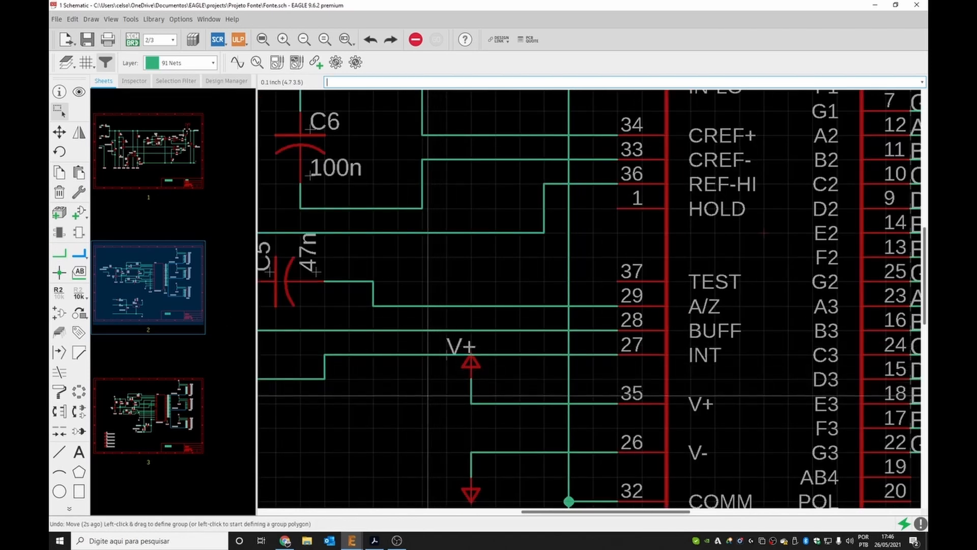
drag(428, 395, 494, 333)
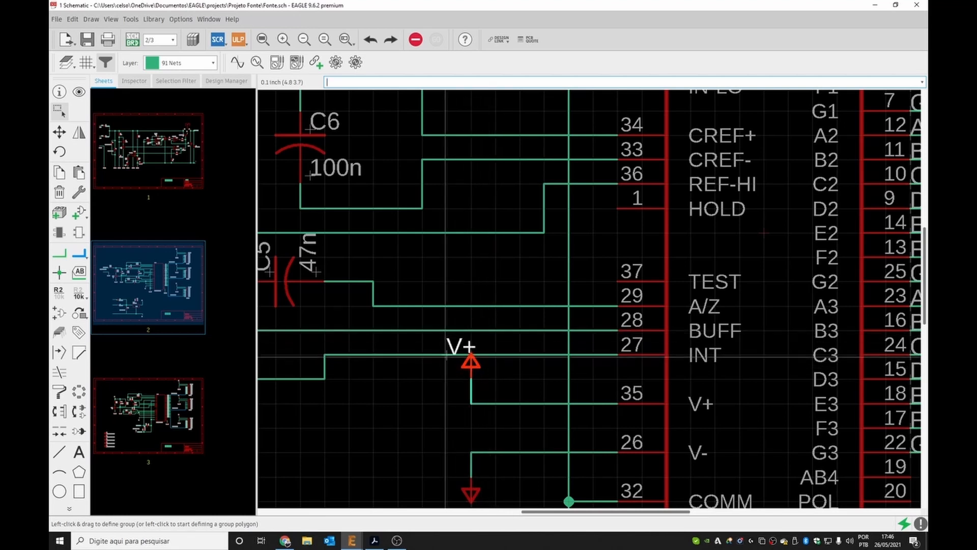
drag(447, 357, 376, 387)
click(377, 387)
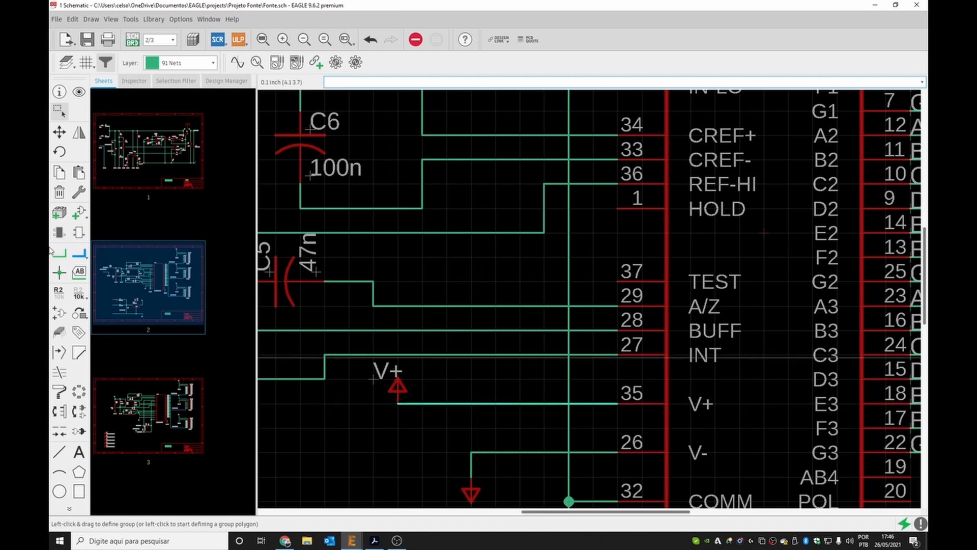
click(79, 272)
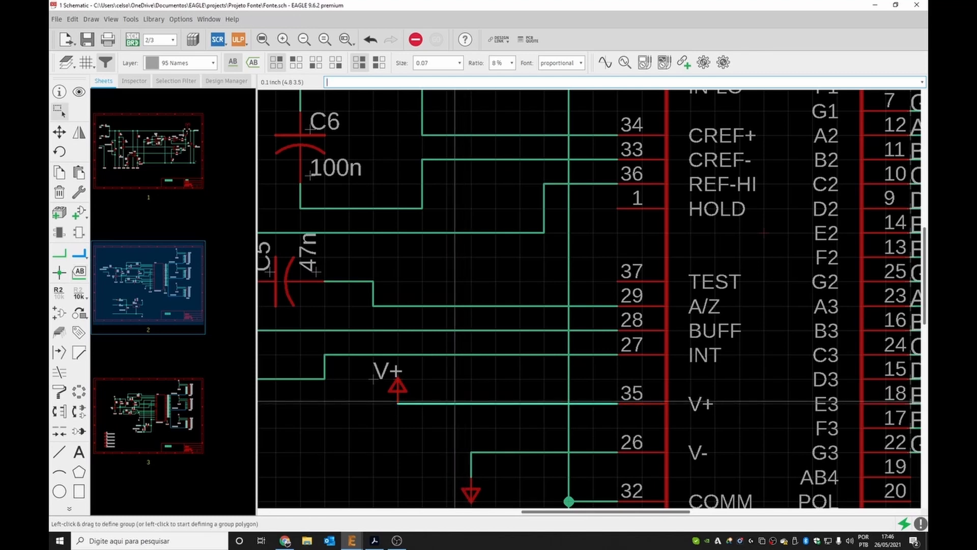
click(79, 92)
click(59, 109)
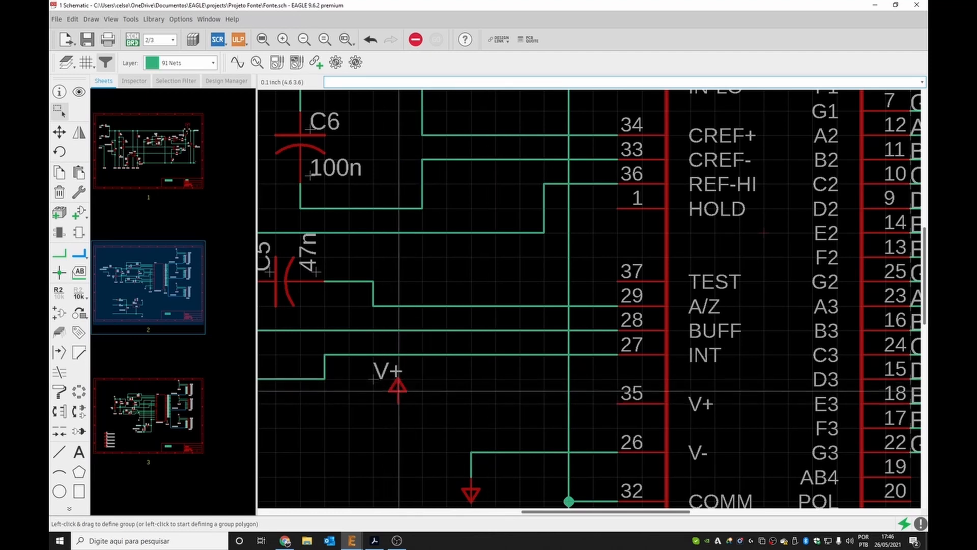
click(396, 379)
ctrl+right_click(396, 379)
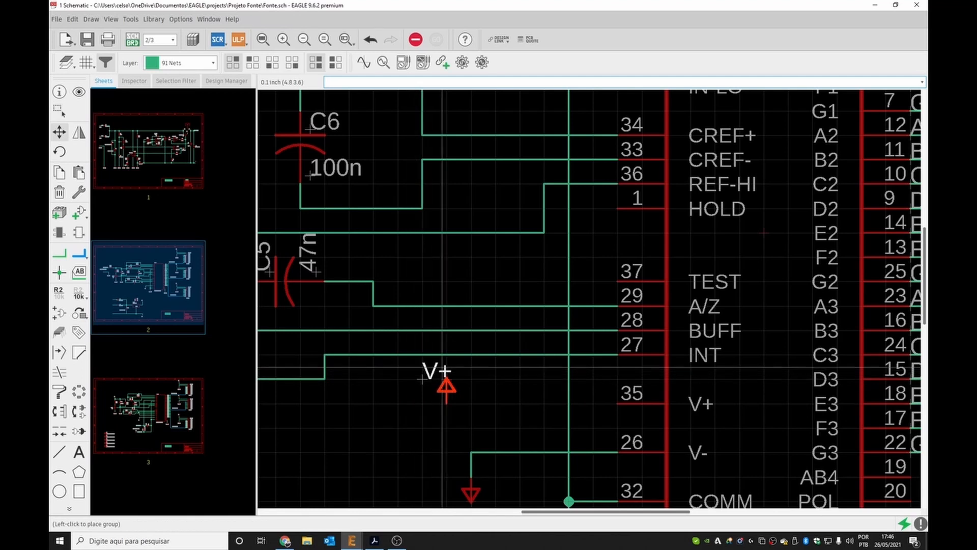
click(473, 359)
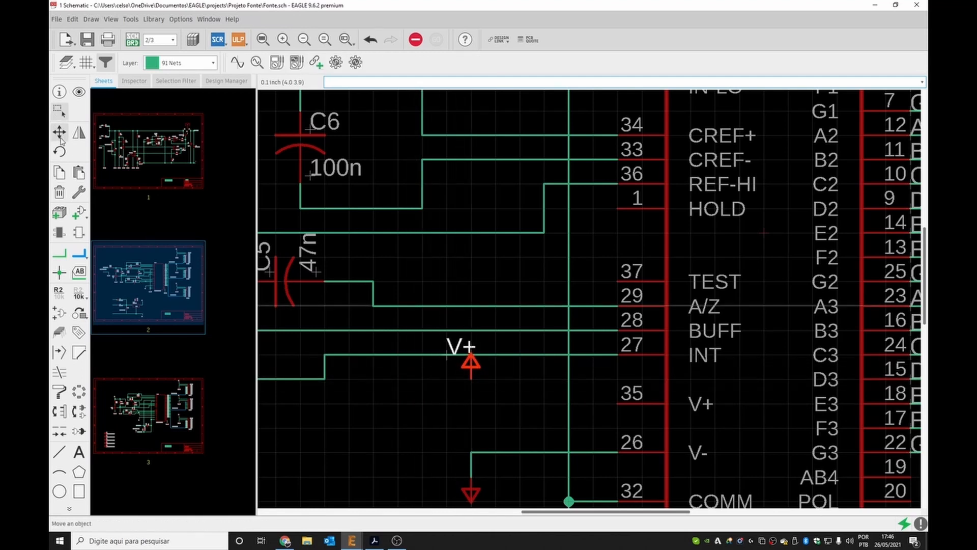
Draw a net wire from the V+ supply symbol down to IC1 pin 35.
click(60, 252)
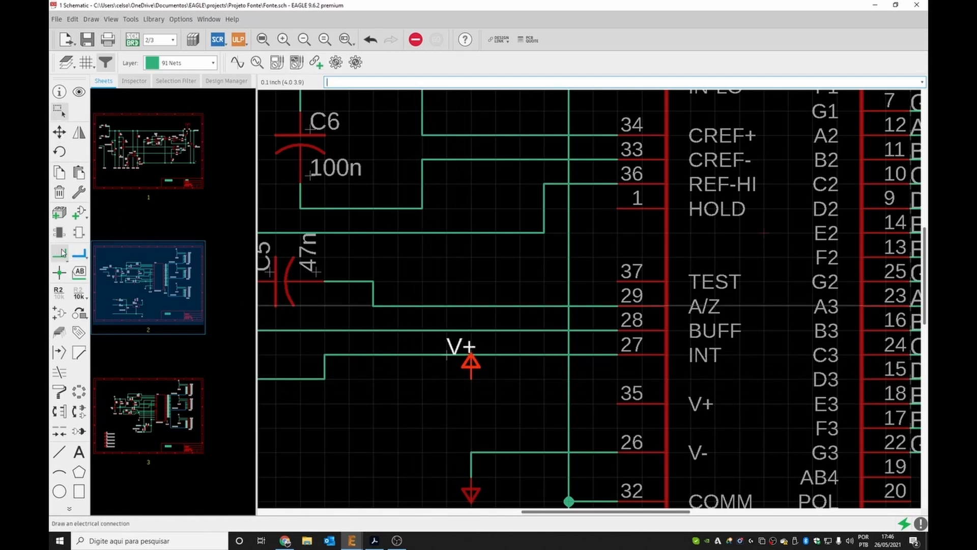
click(471, 377)
click(617, 403)
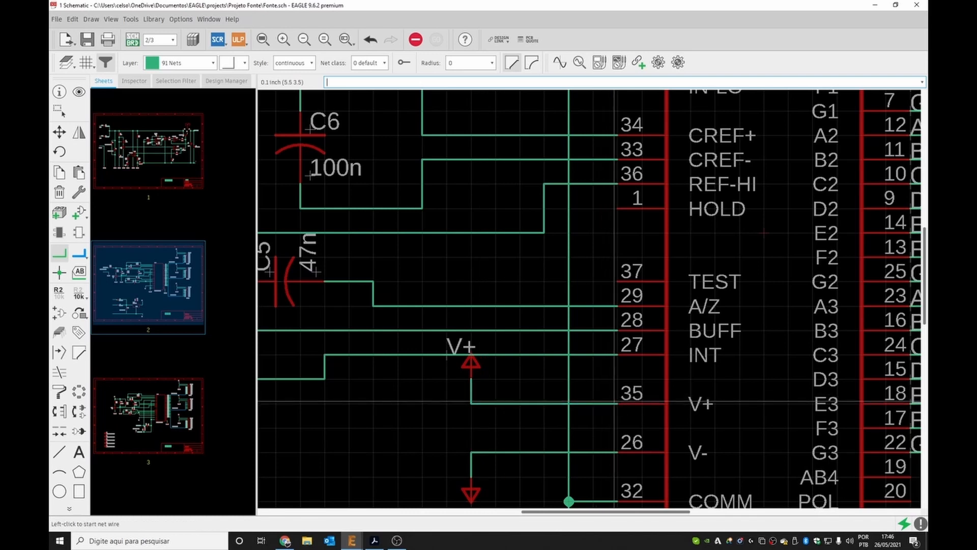
Rerun the electrical rule check and review the remaining V- supply and HOLD pin errors.
click(59, 110)
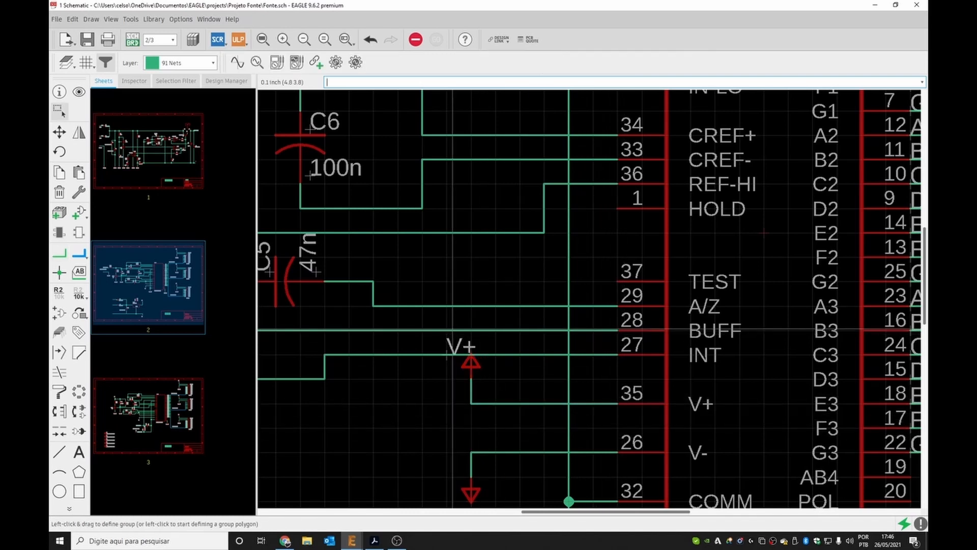
click(131, 19)
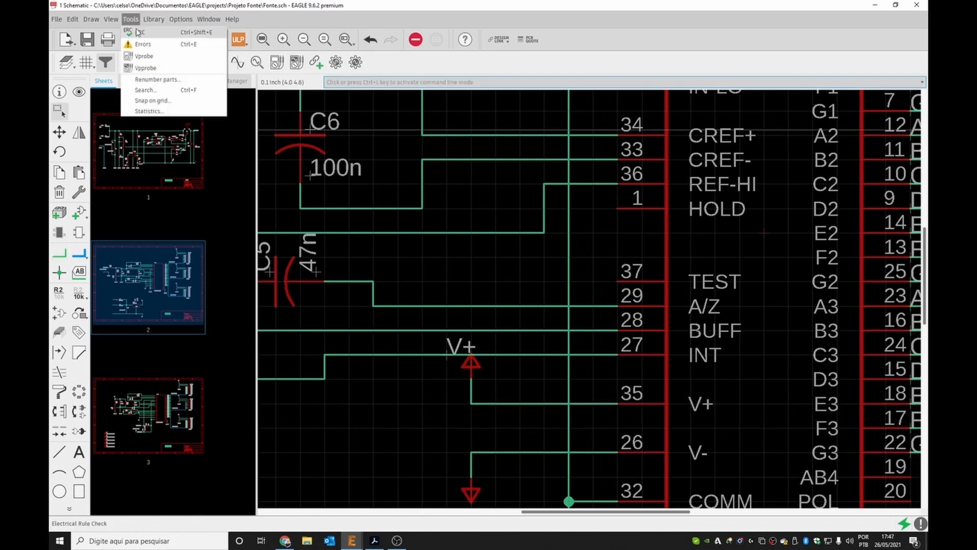
click(153, 55)
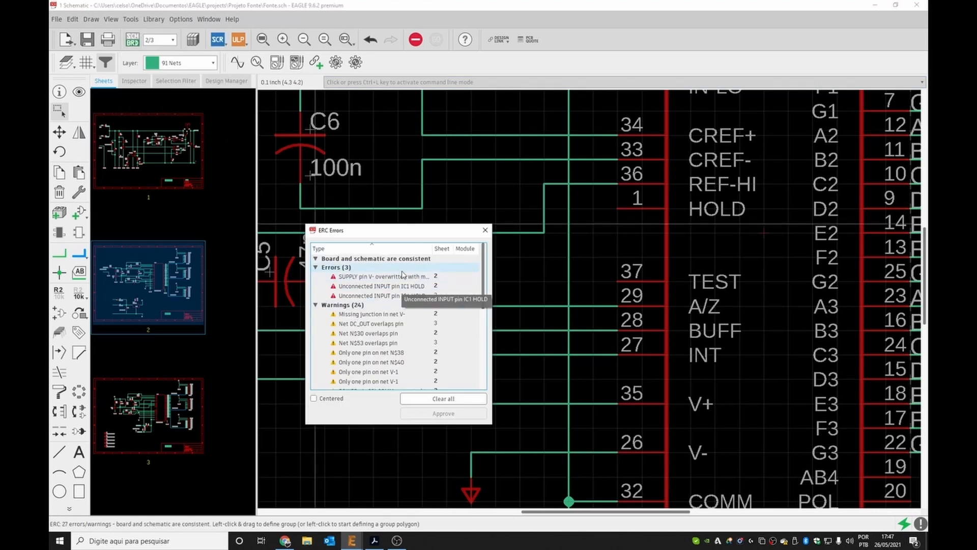
click(386, 297)
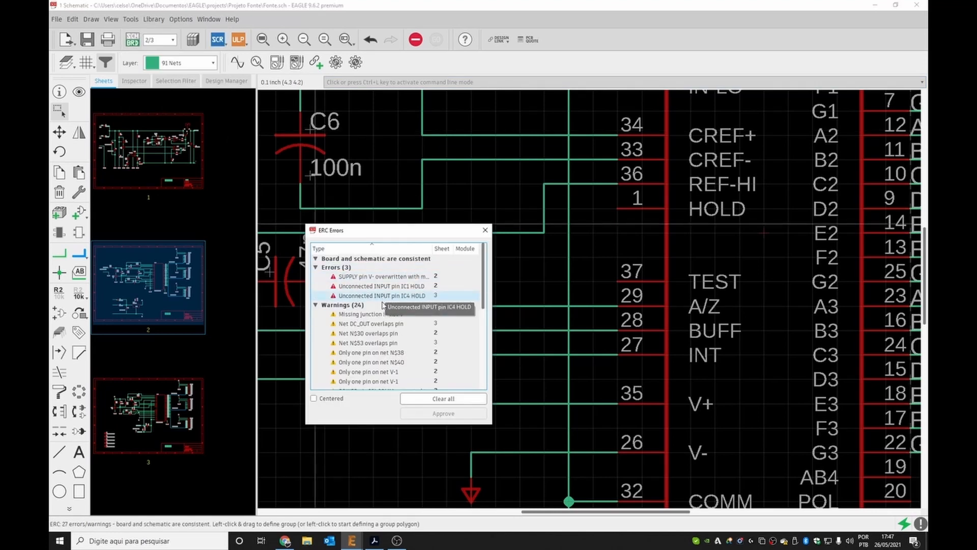
click(390, 279)
click(389, 280)
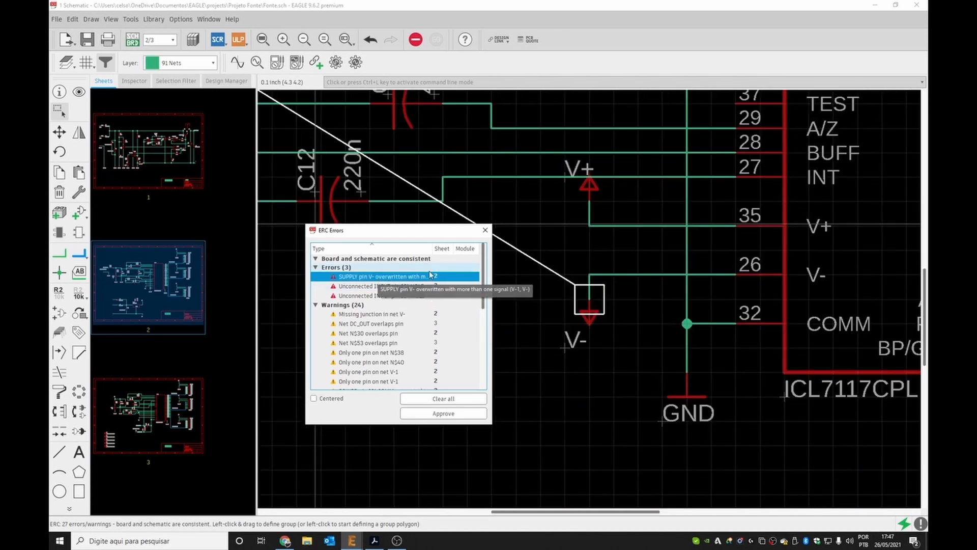
click(485, 230)
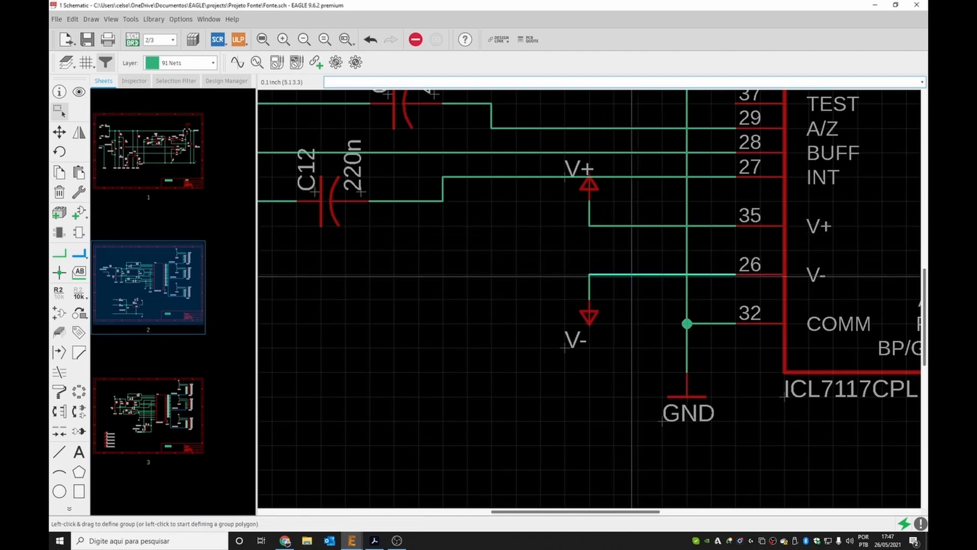
click(79, 272)
click(591, 275)
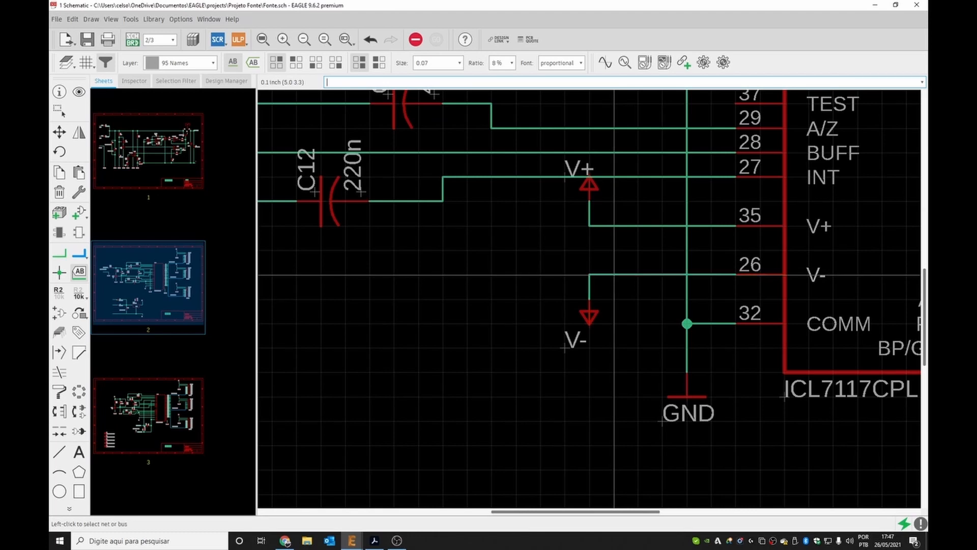
key(Escape)
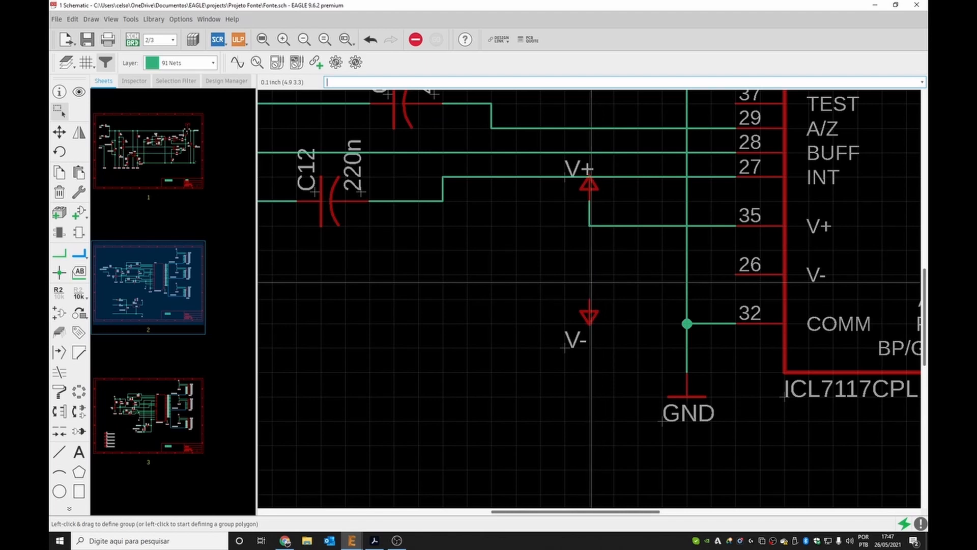
Draw a net wire from the V- supply symbol to the V- net at IC1 pin 26.
click(59, 253)
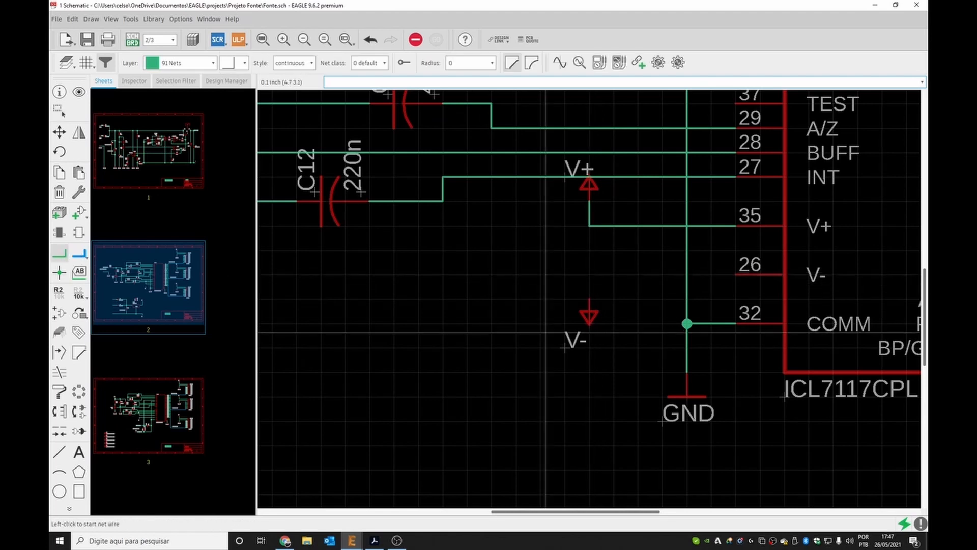
click(589, 300)
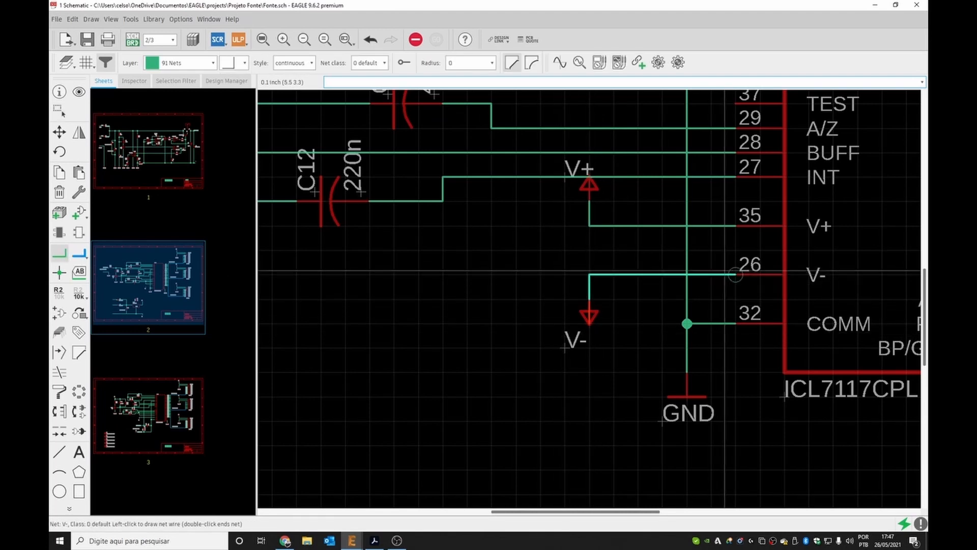
click(687, 275)
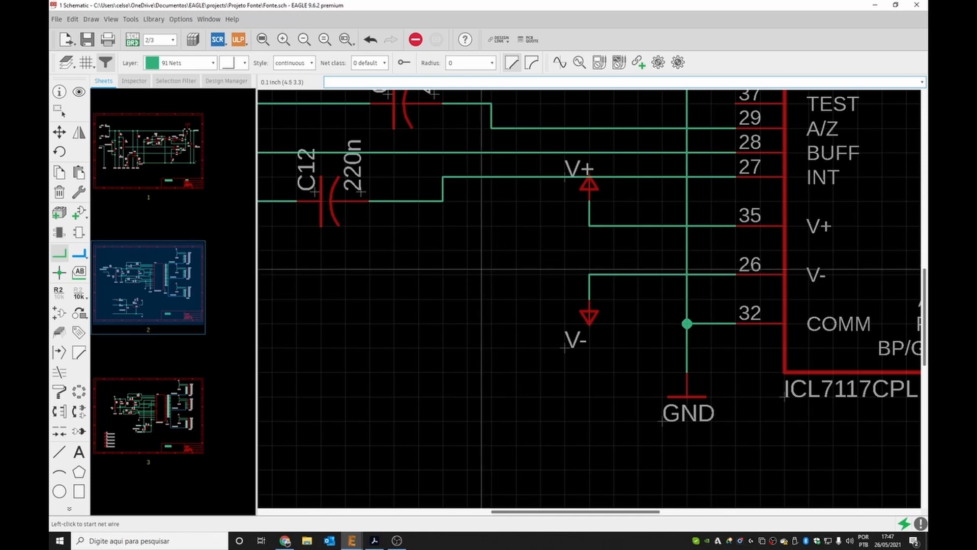
scroll(495, 254, down, 1)
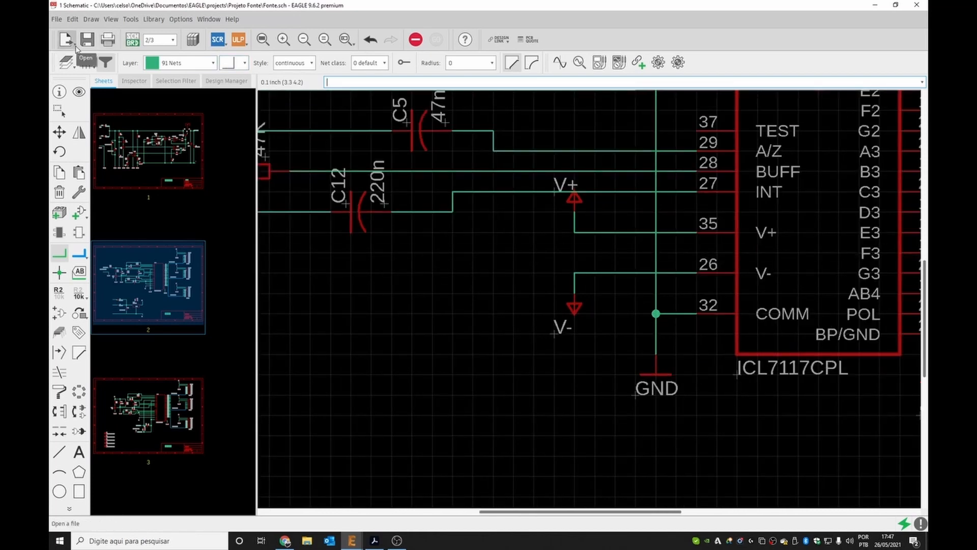
Run the electrical rule check and inspect the unconnected HOLD pin errors for IC1 and IC4.
click(131, 19)
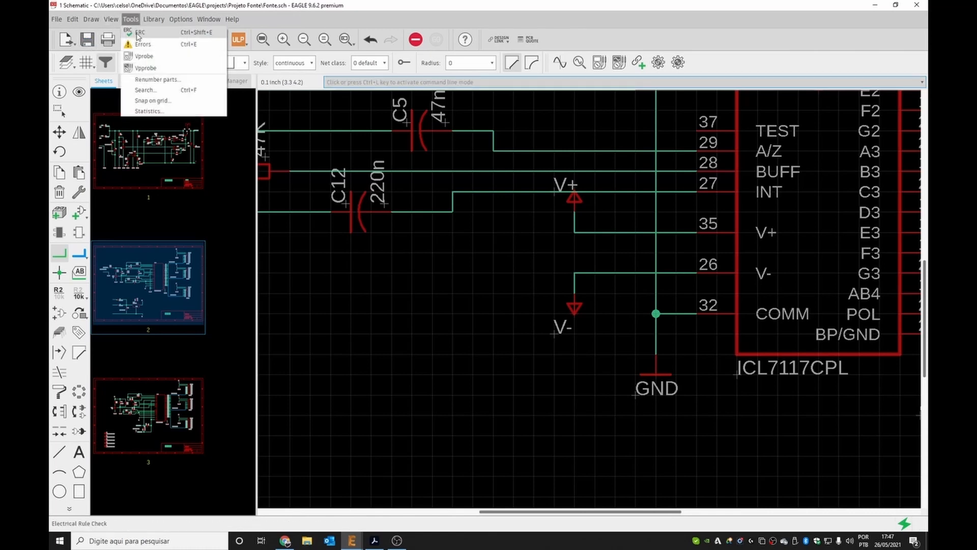
click(137, 37)
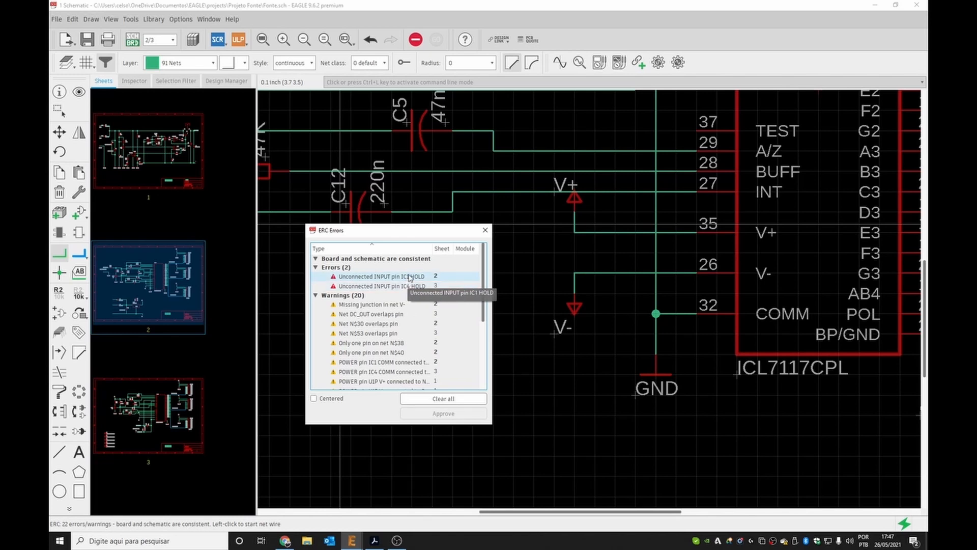
click(410, 277)
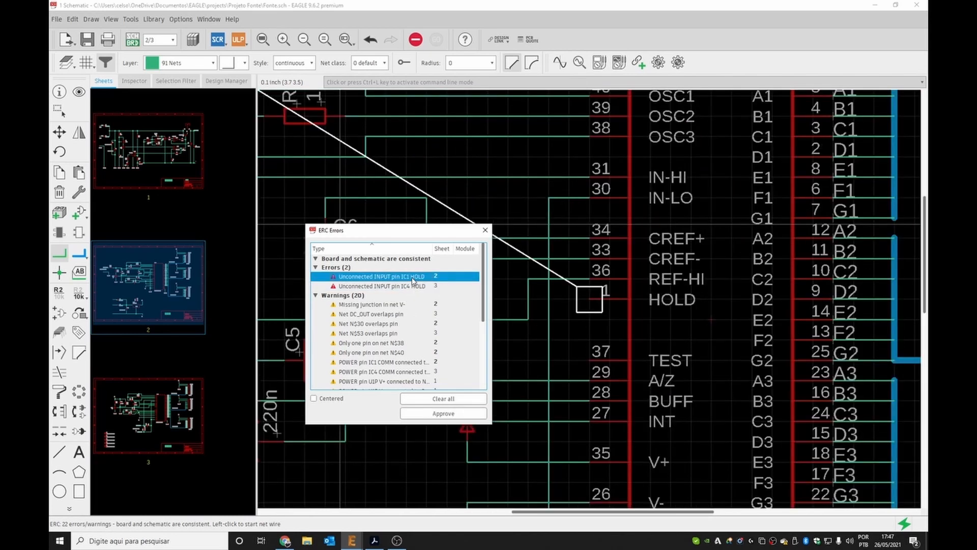
click(408, 287)
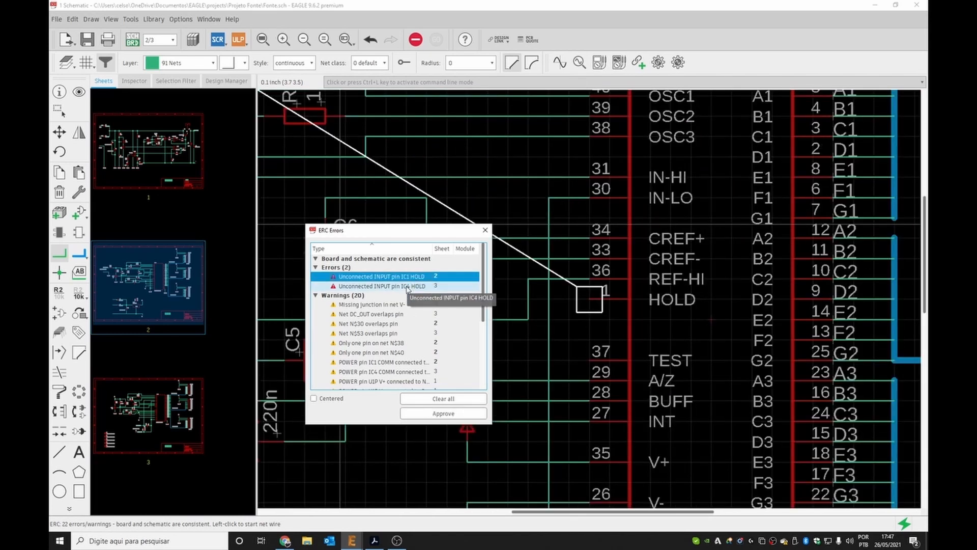
click(409, 280)
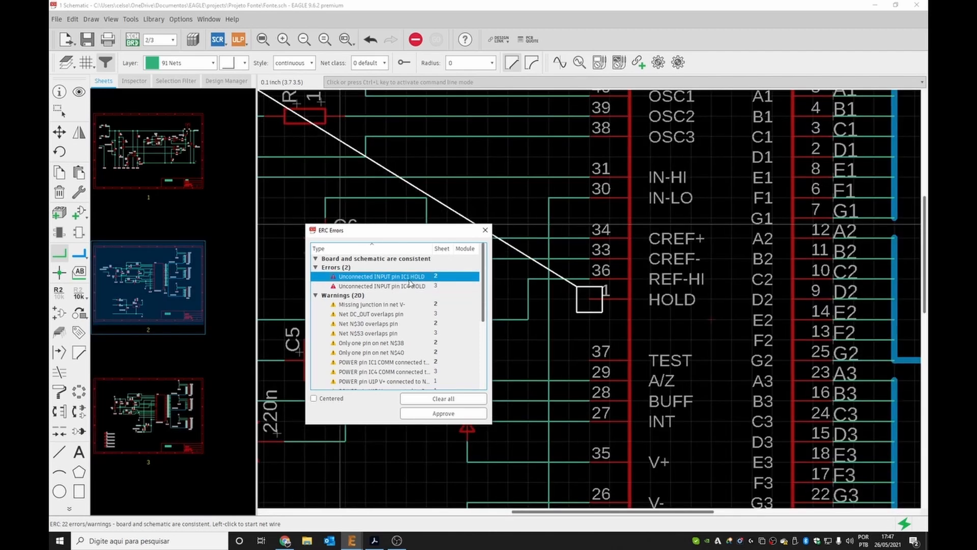
click(410, 286)
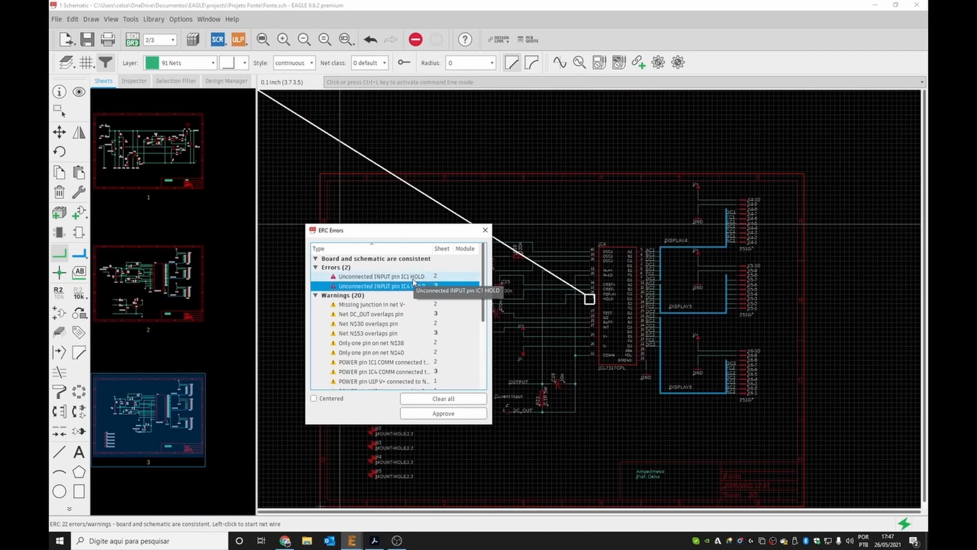
click(414, 278)
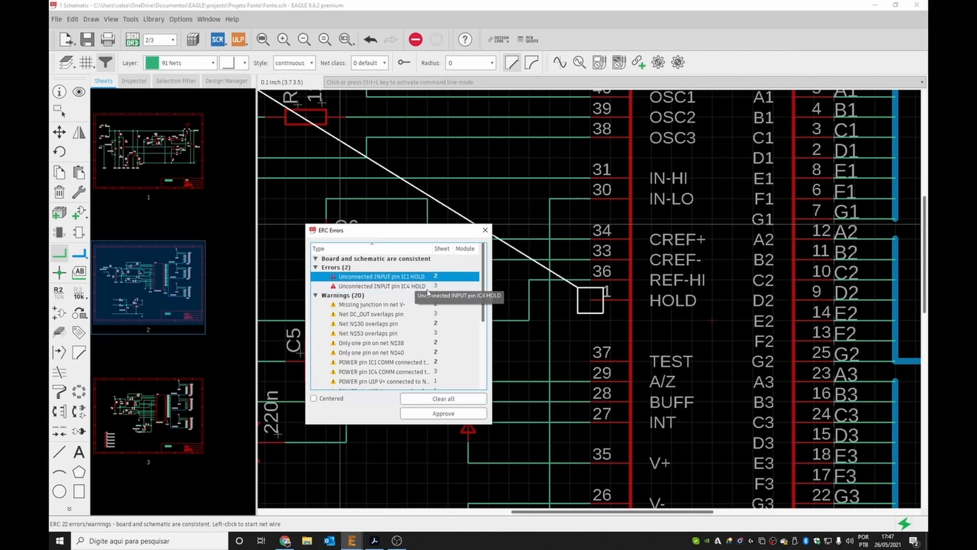
click(485, 230)
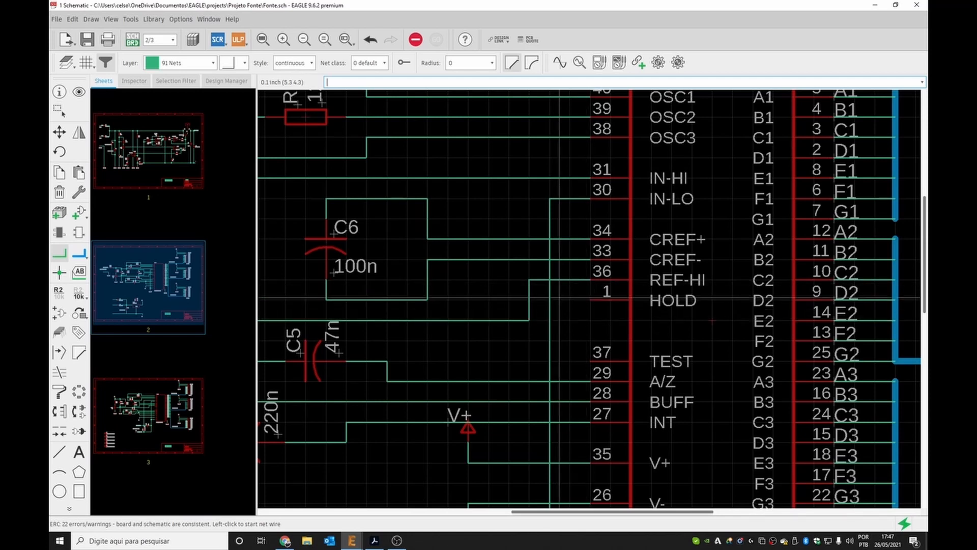
Consult the ICL7117 datasheet's typical operating circuit to see how the HOLD pin is wired.
key(Escape)
drag(529, 299, 497, 305)
click(497, 306)
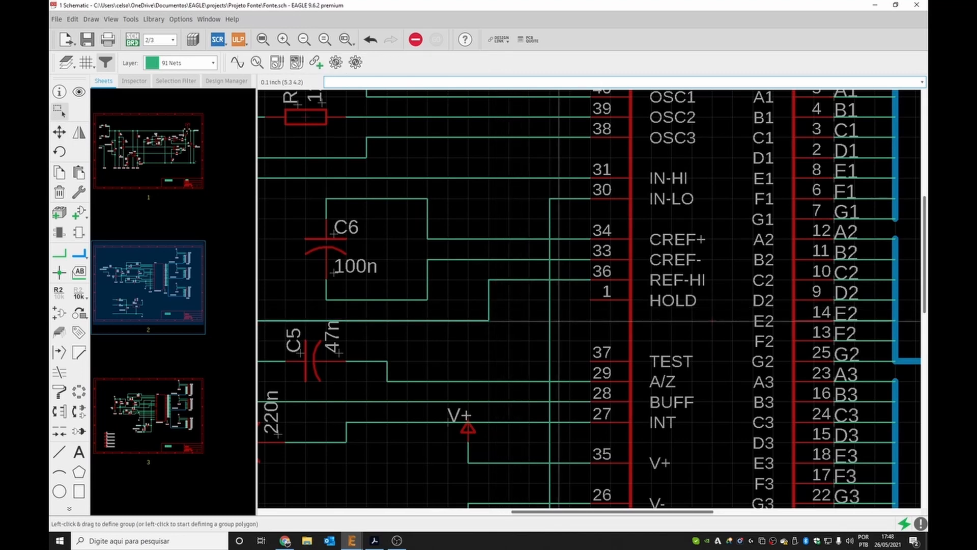
scroll(558, 321, down, 3)
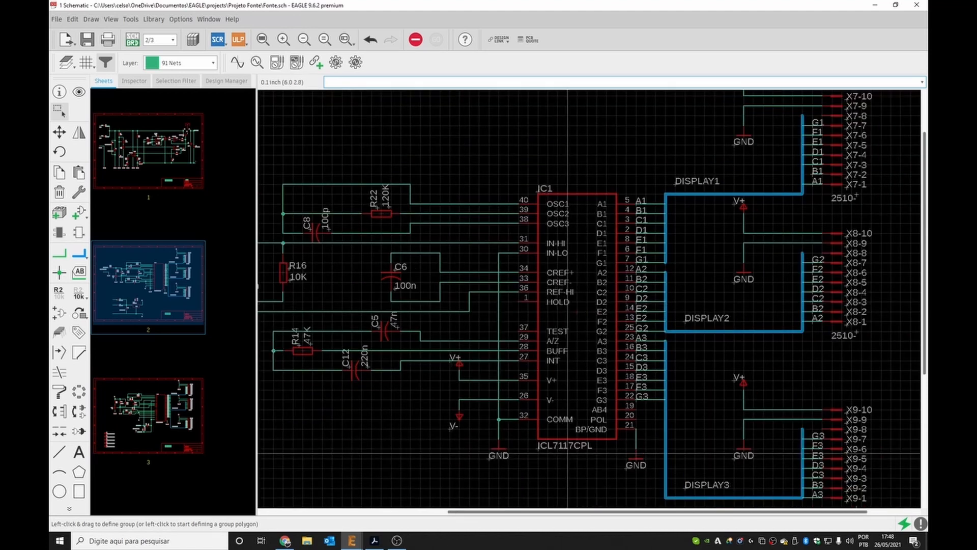
click(374, 540)
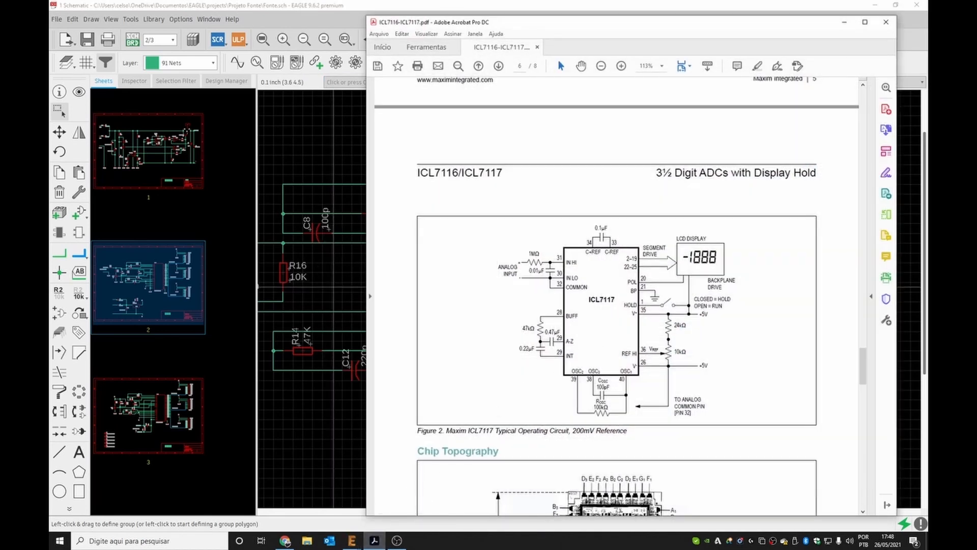
scroll(670, 312, up, 2)
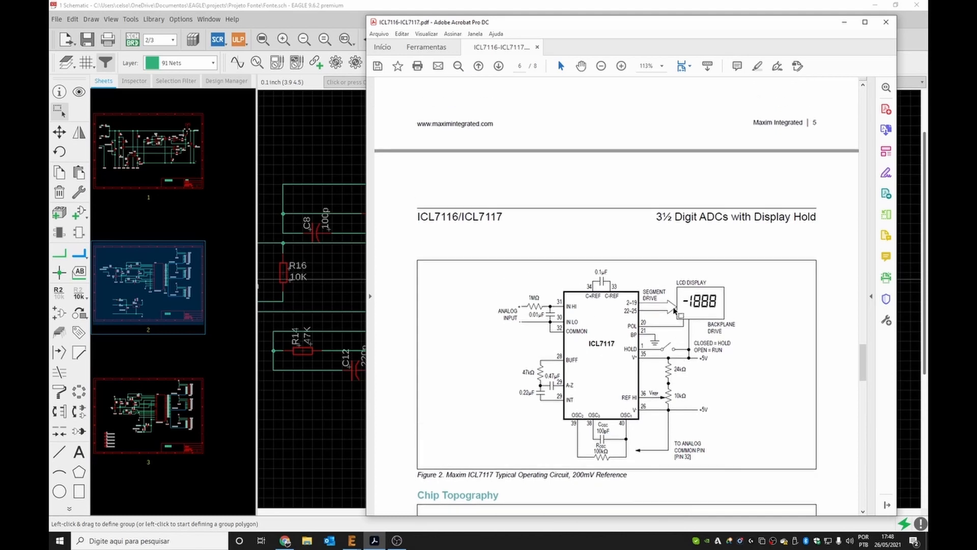
scroll(664, 344, down, 1)
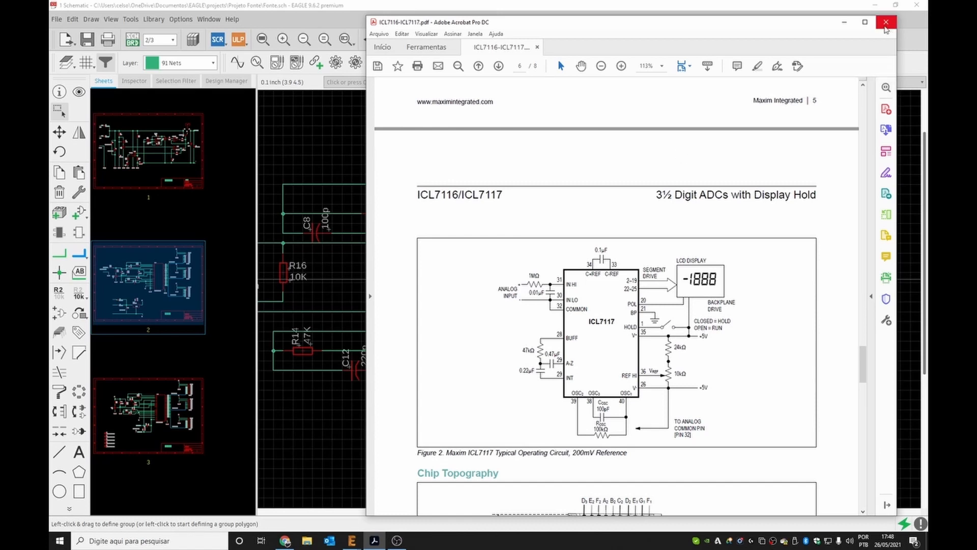
click(886, 24)
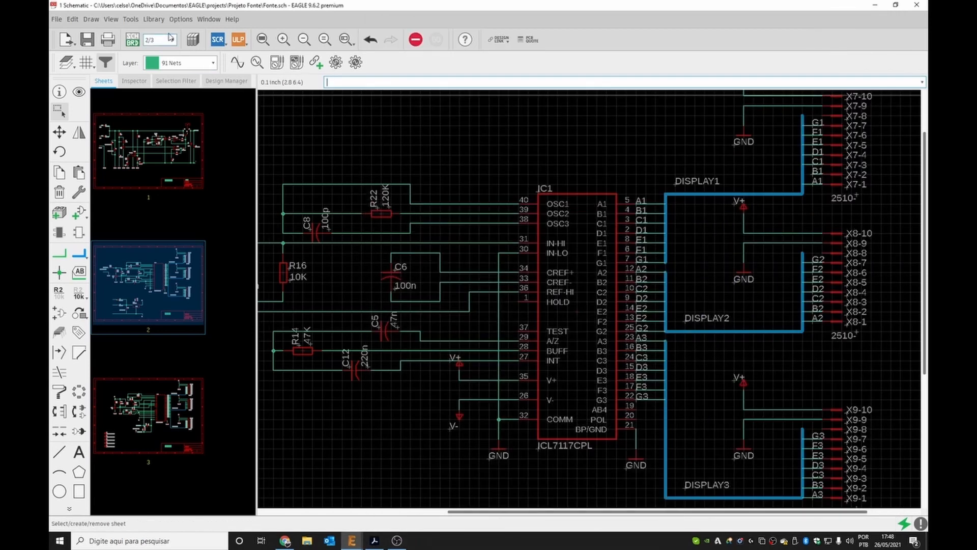
Rerun the electrical rule check and approve both unconnected HOLD pin errors for IC1 and IC4.
click(130, 19)
click(142, 30)
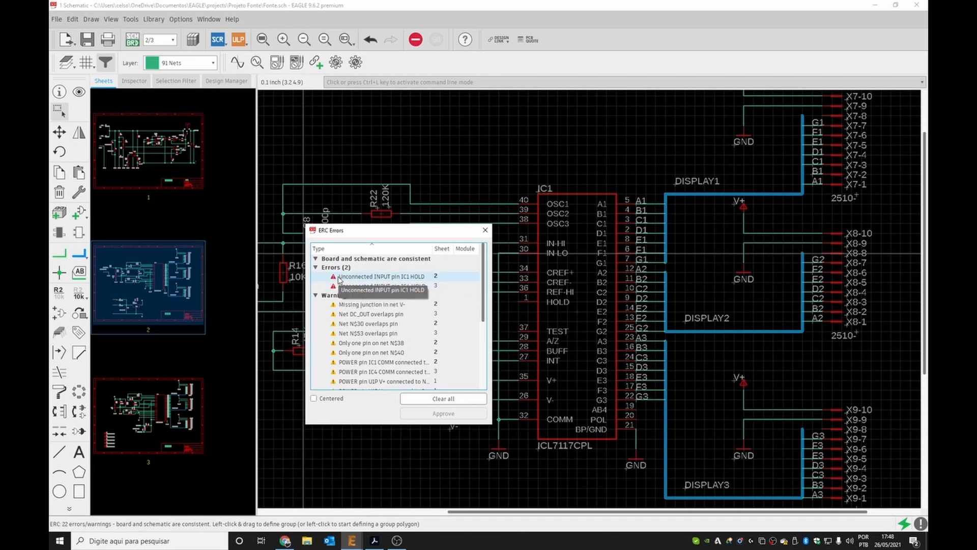
click(355, 277)
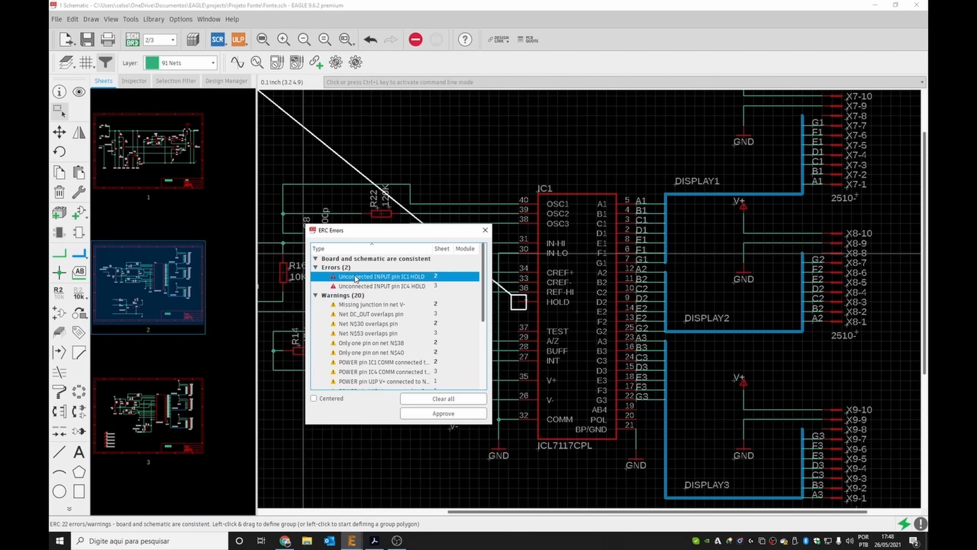
click(444, 414)
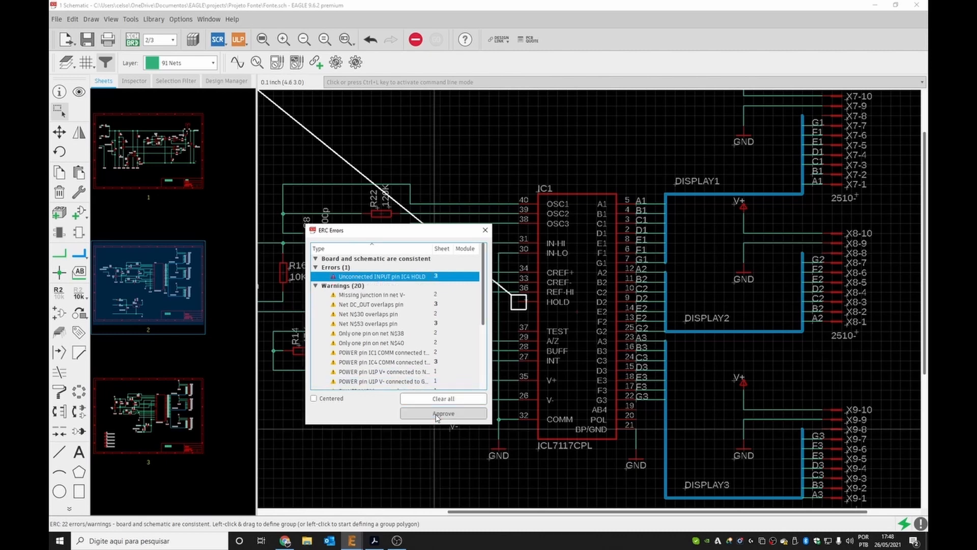
click(447, 413)
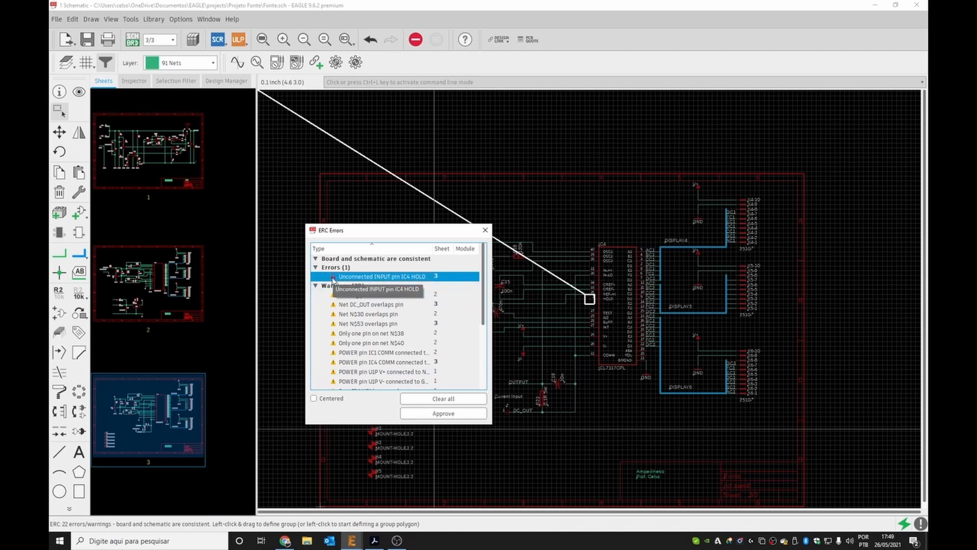
click(435, 414)
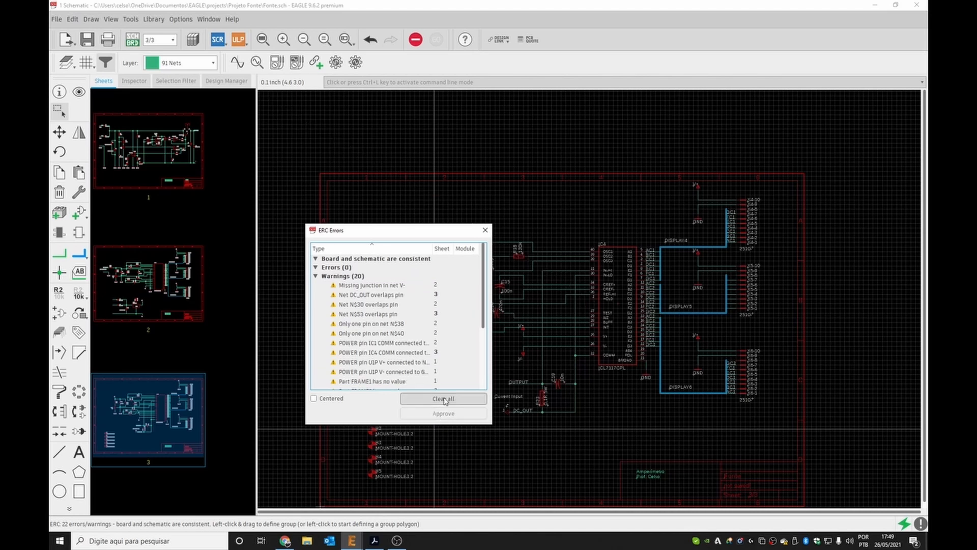
Draw a net wire from capacitor C11's lower terminal down to the V- line to add the missing junction.
scroll(460, 314, down, 3)
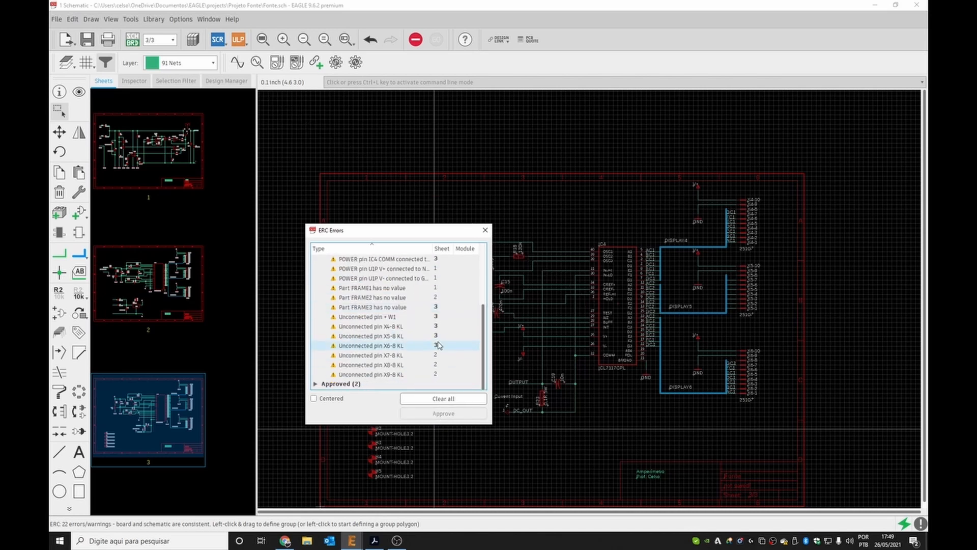
scroll(436, 358, up, 3)
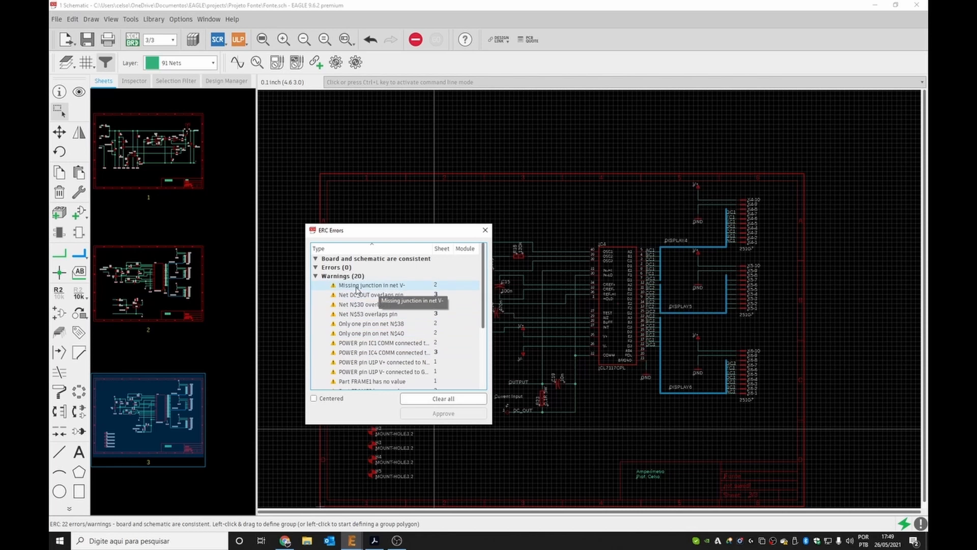
click(391, 287)
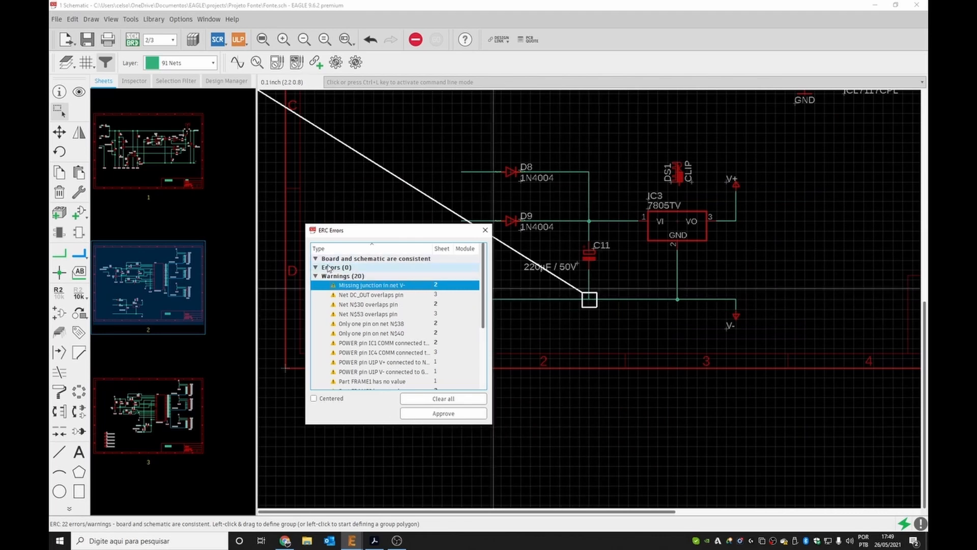
click(484, 231)
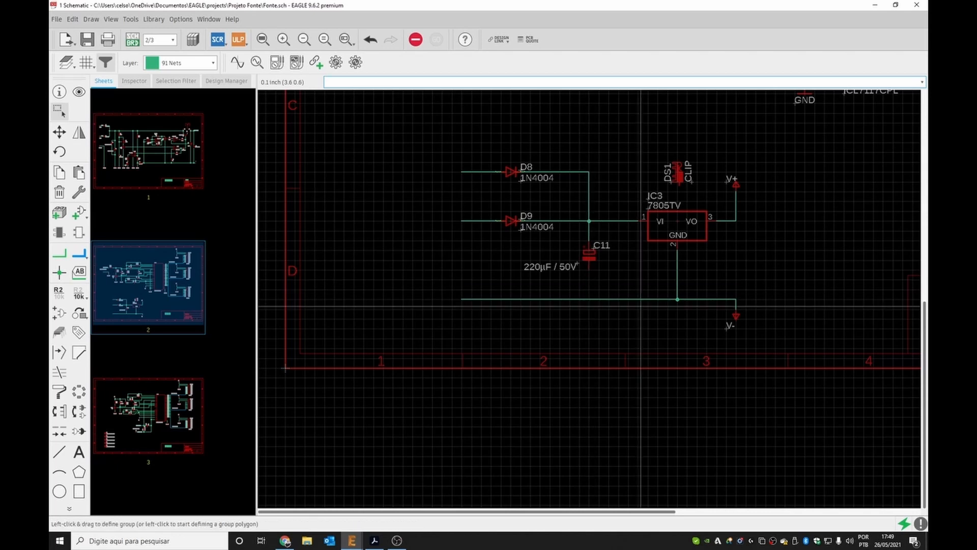
click(62, 257)
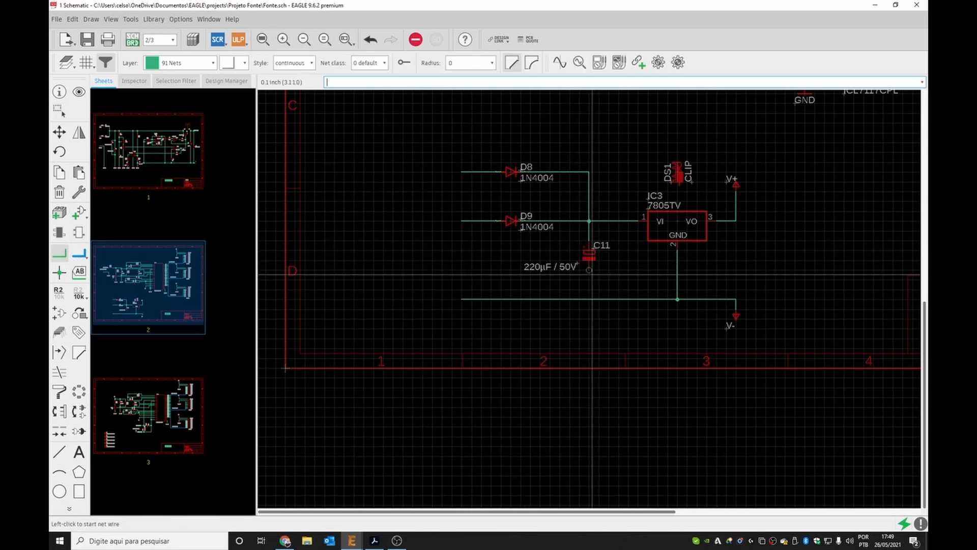
click(590, 271)
click(590, 300)
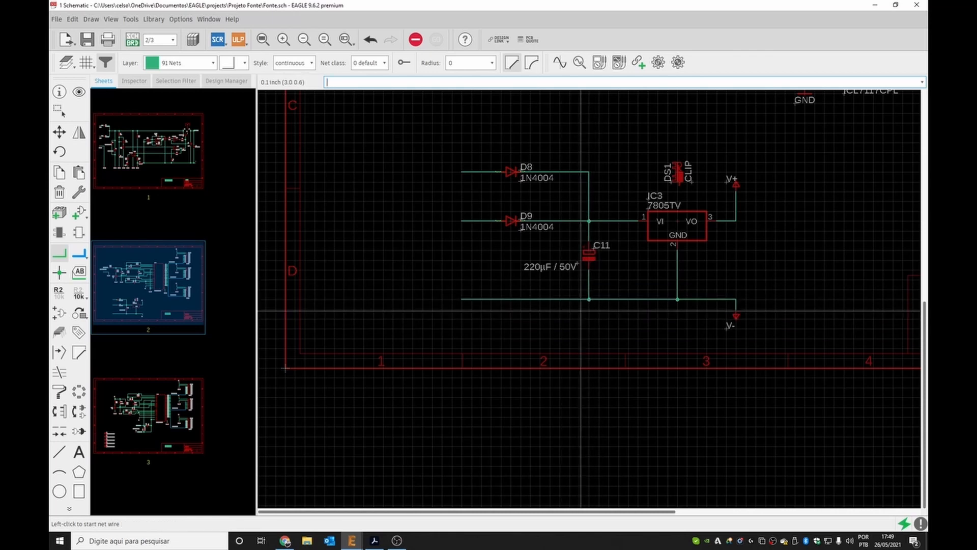
key(Escape)
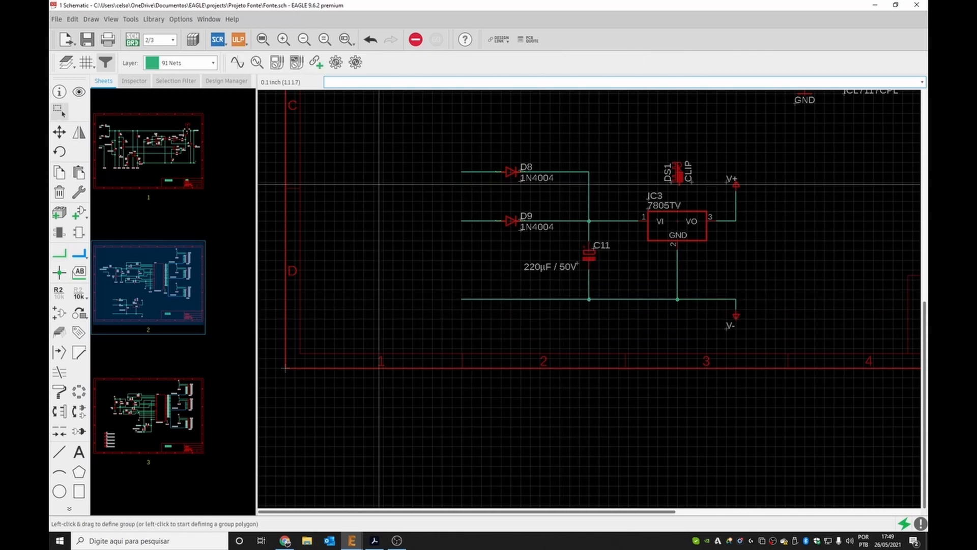
Rerun the electrical rule check and inspect the DC_OUT overlaps pin warning.
click(130, 19)
click(133, 32)
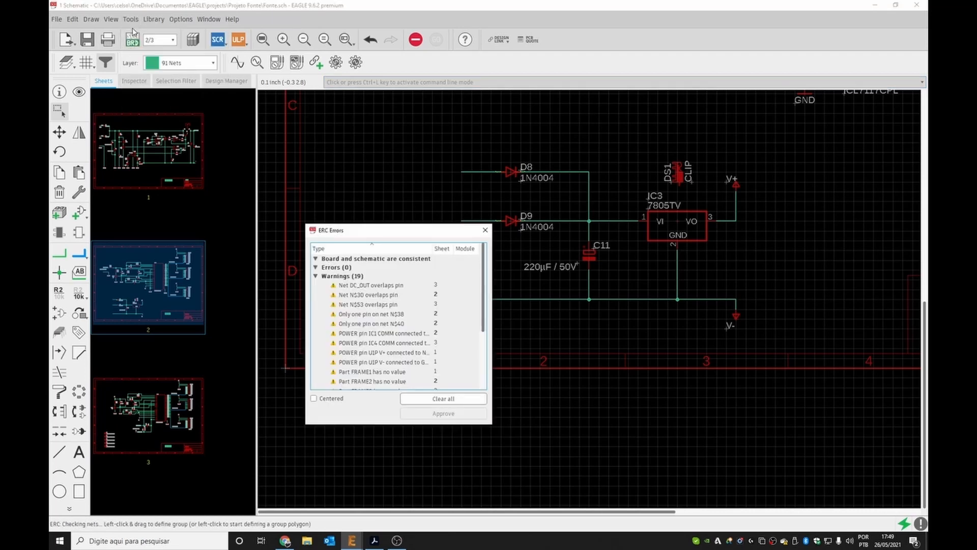
click(396, 285)
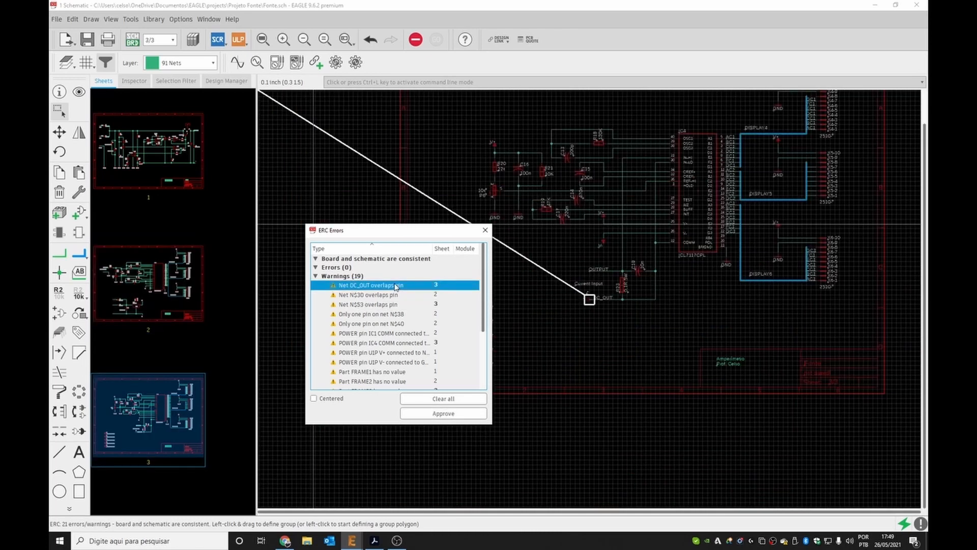
click(485, 230)
Move and mirror the Current Input connector pin 1 so it sits beside the DC_OUT wire's end instead of overlapping it.
scroll(589, 289, up, 5)
scroll(589, 290, up, 3)
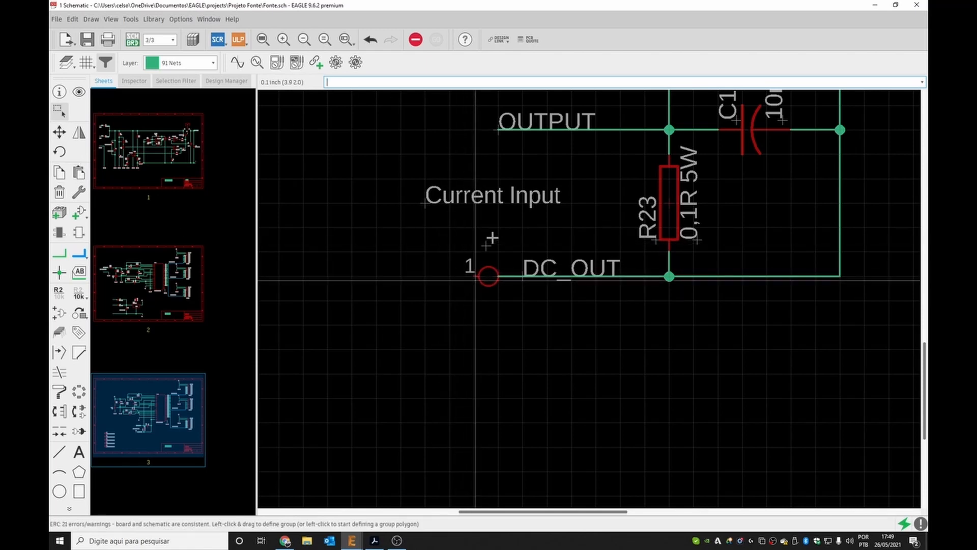
drag(448, 287, 449, 287)
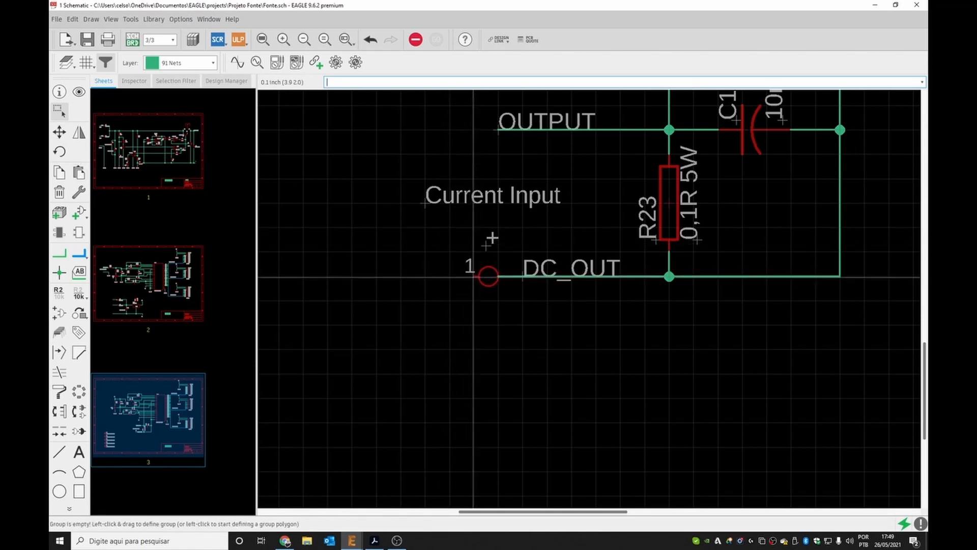
click(485, 277)
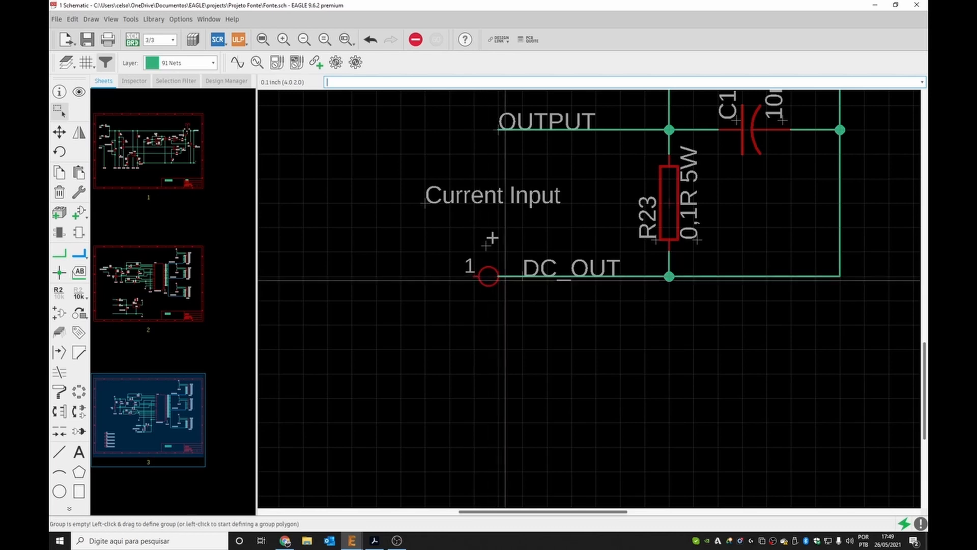
ctrl+right_click(494, 277)
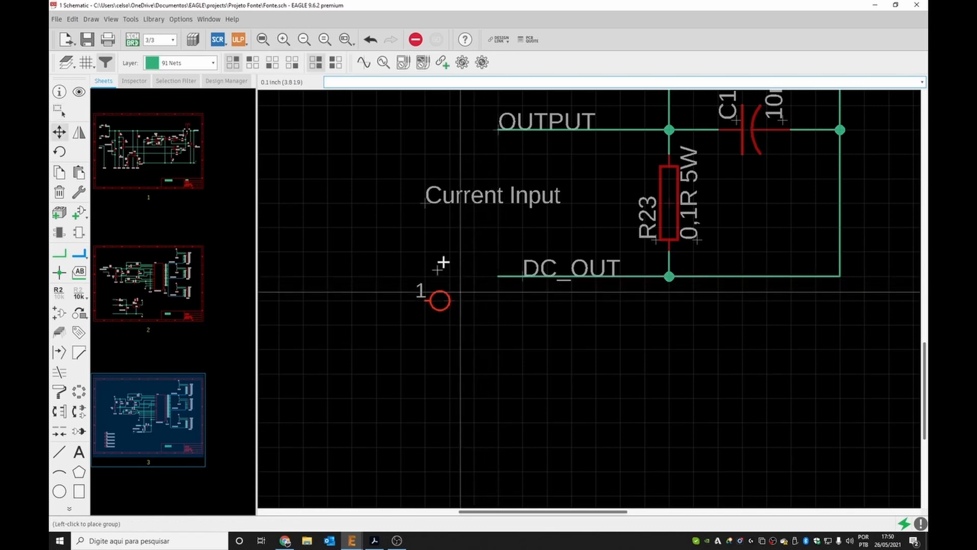
click(443, 262)
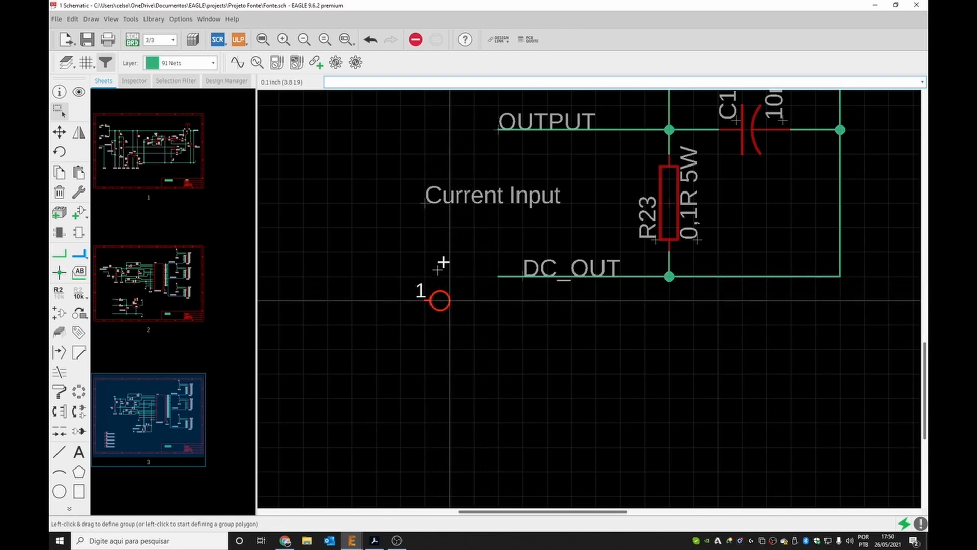
ctrl+right_click(443, 261)
right_click(411, 281)
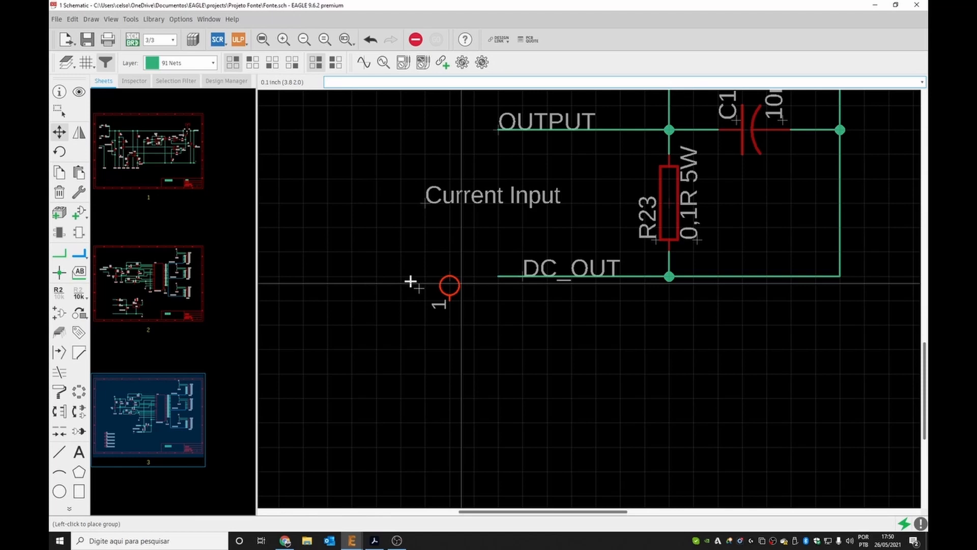
click(478, 315)
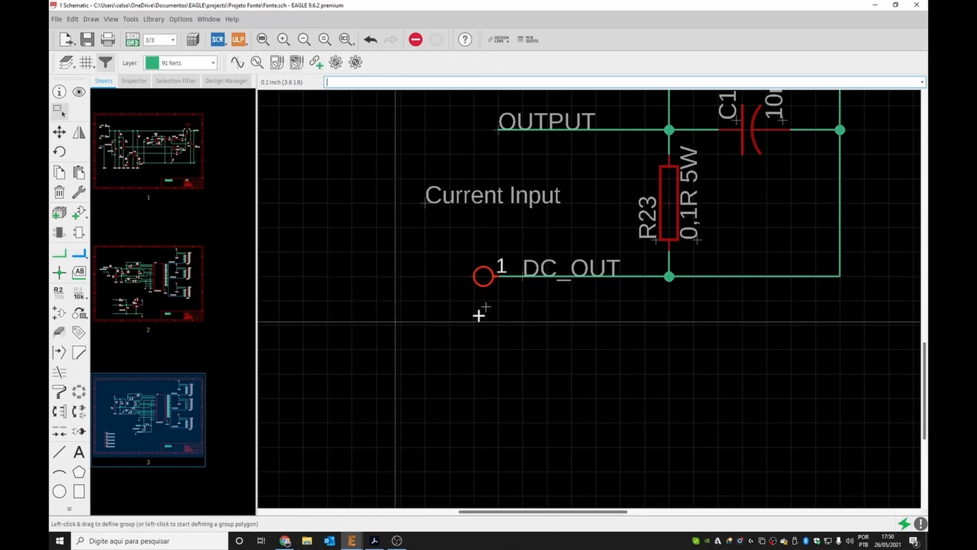
ctrl+right_click(478, 316)
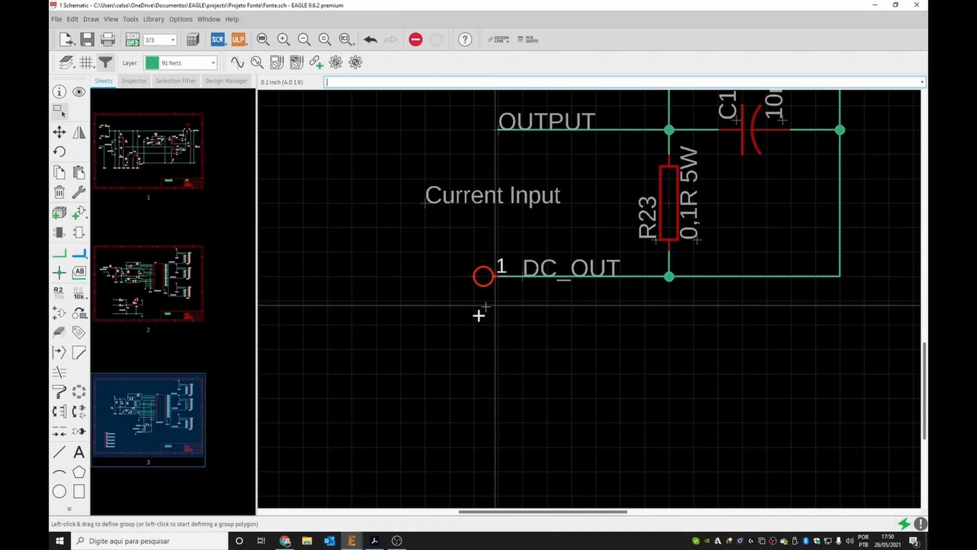
click(479, 315)
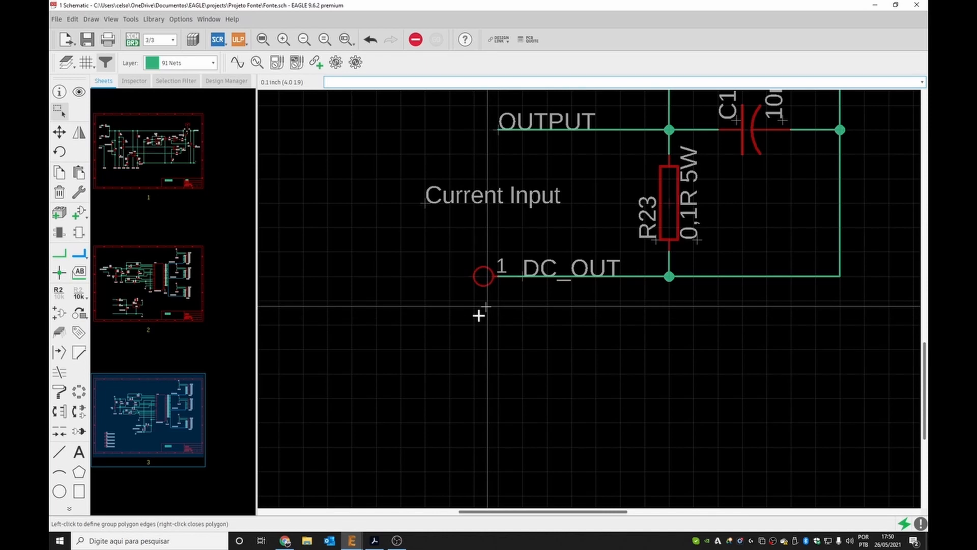
click(478, 315)
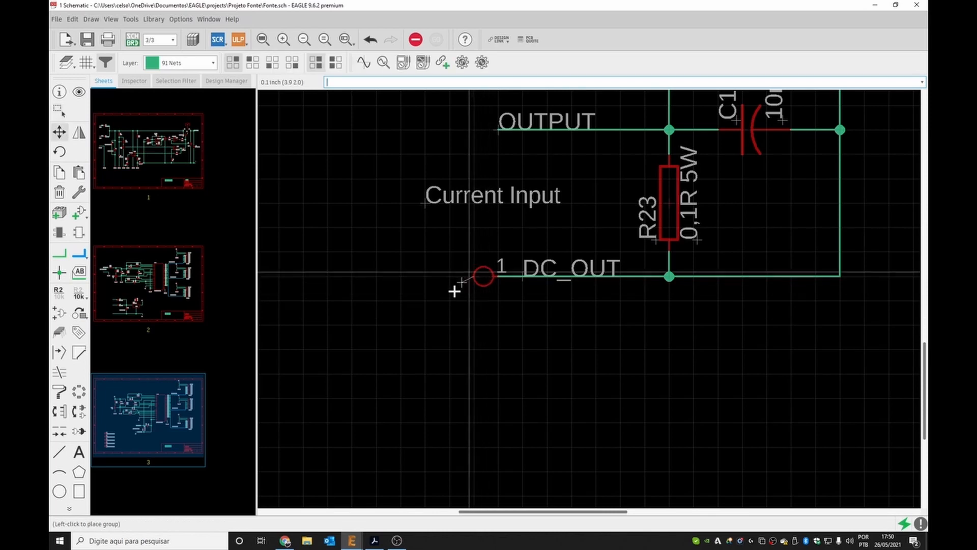
click(485, 252)
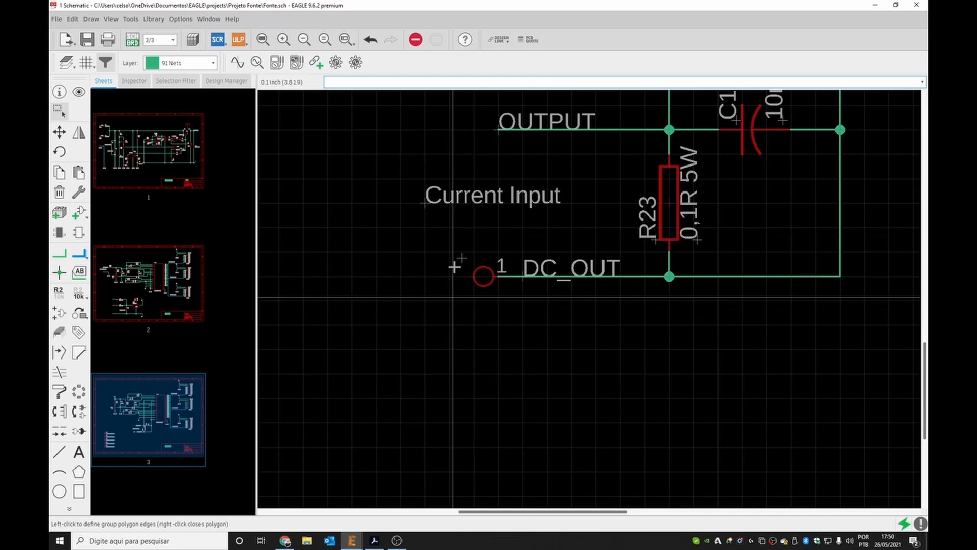
Rerun the electrical rule check and locate the Net N$30 overlaps pin warning on sheet 2.
click(131, 21)
click(143, 32)
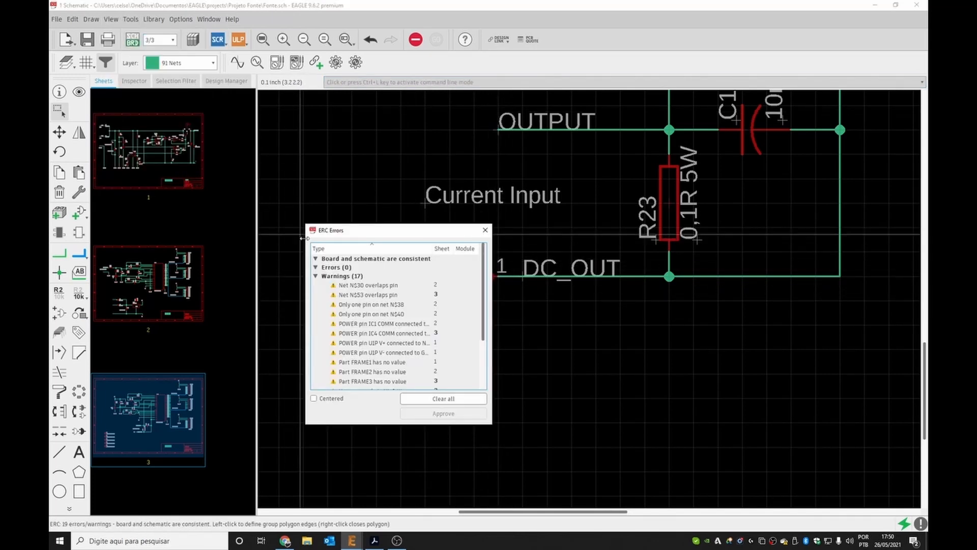
click(372, 286)
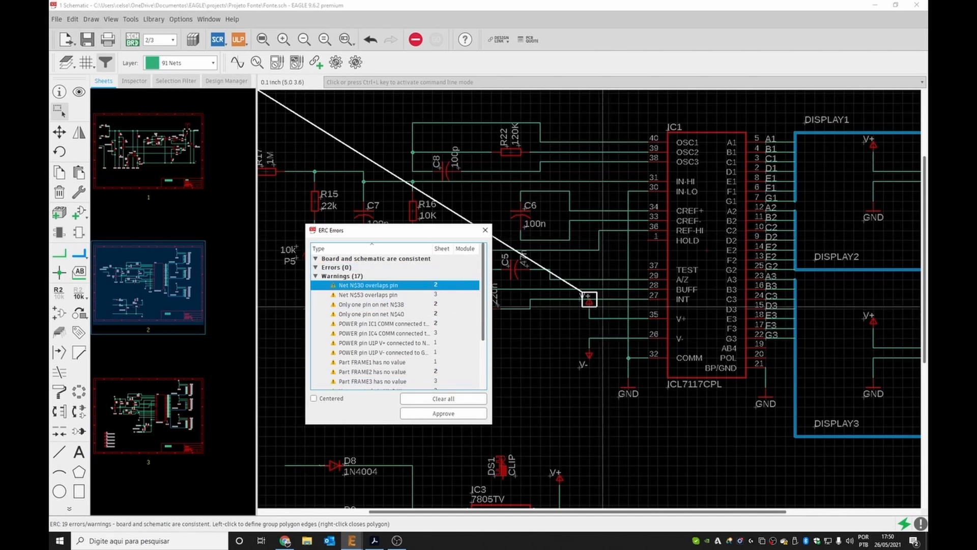
click(485, 232)
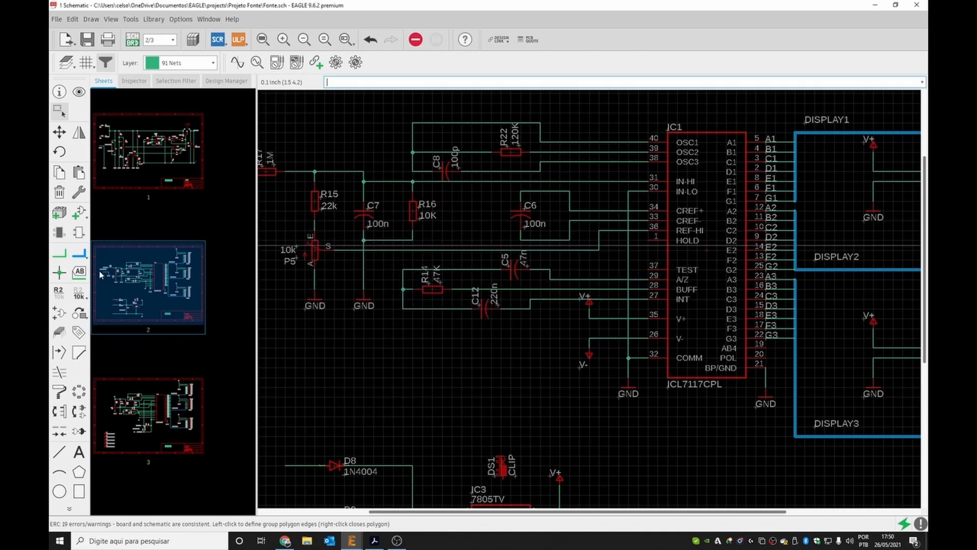
click(80, 271)
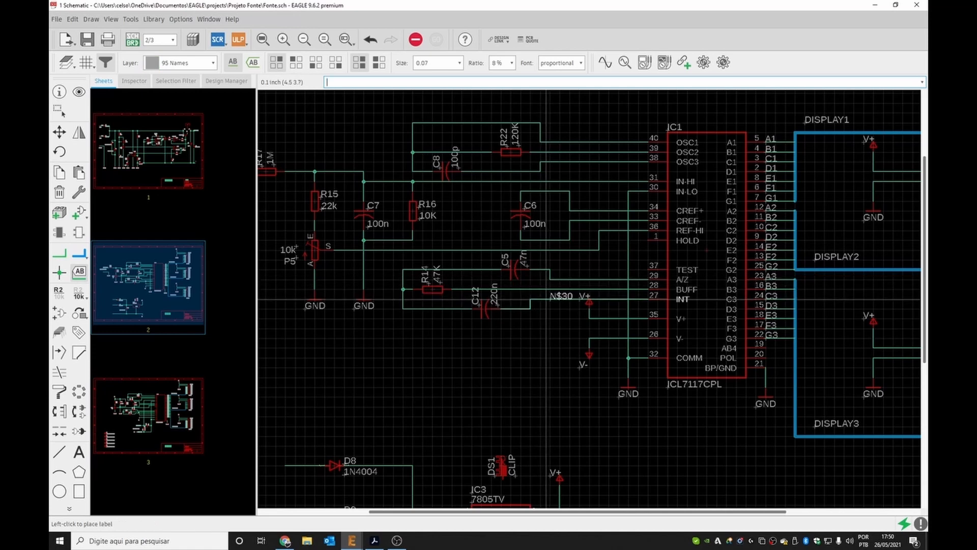
key(Escape)
scroll(579, 300, up, 1)
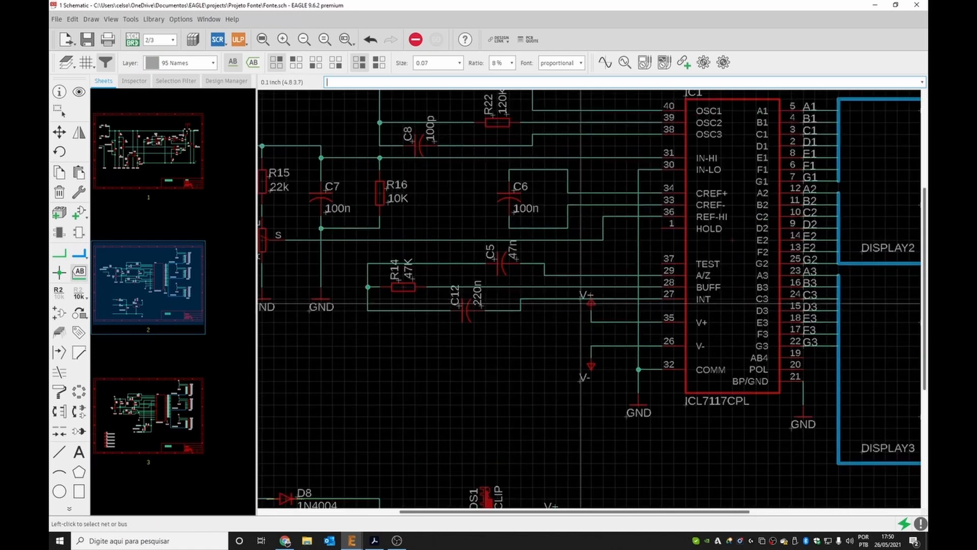
scroll(581, 302, up, 7)
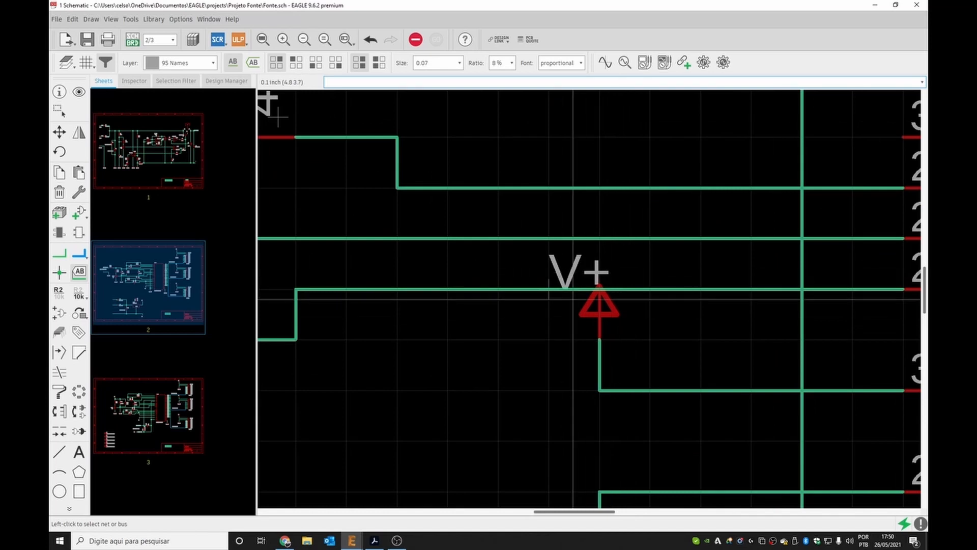
click(599, 289)
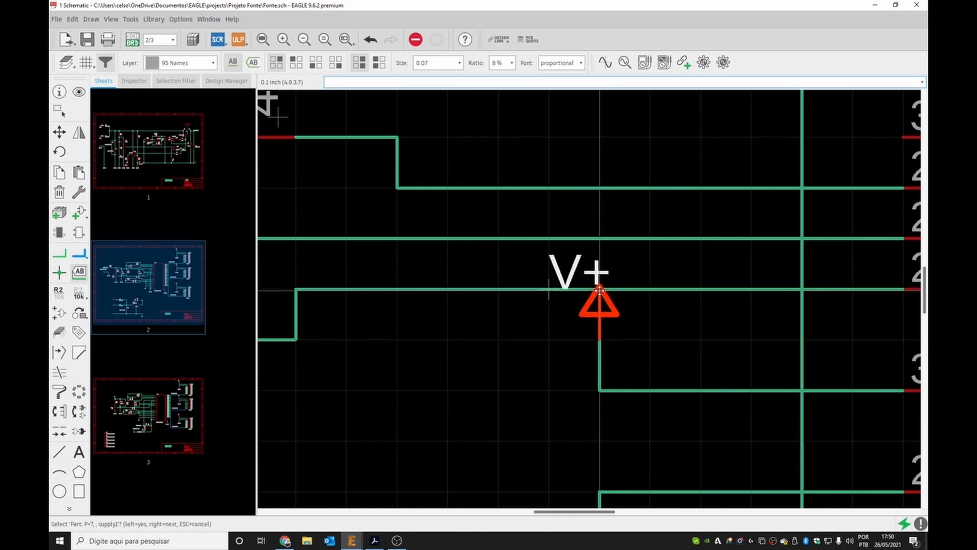
key(Escape)
Move the V+ supply symbol beside IC1 down so it no longer overlaps the INT pin wire.
scroll(511, 332, down, 2)
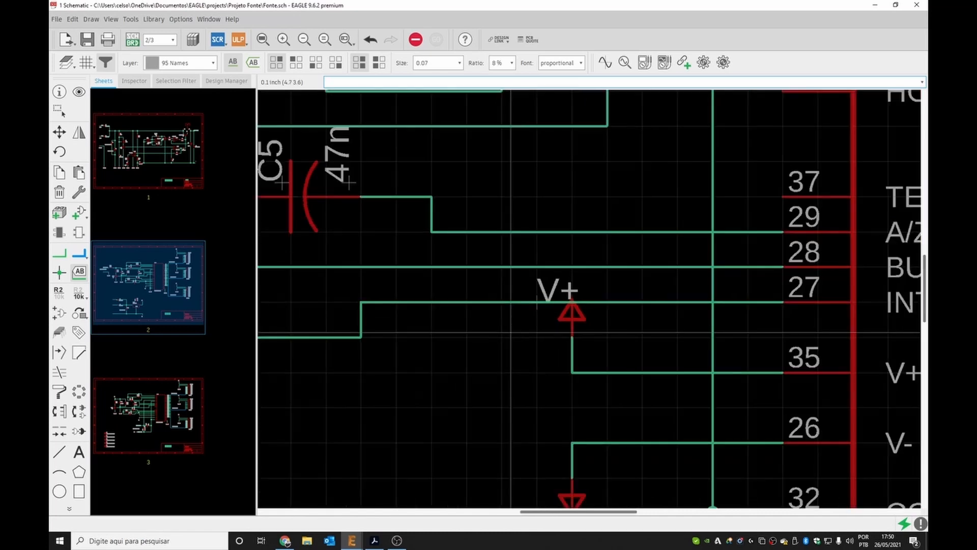
scroll(510, 332, down, 2)
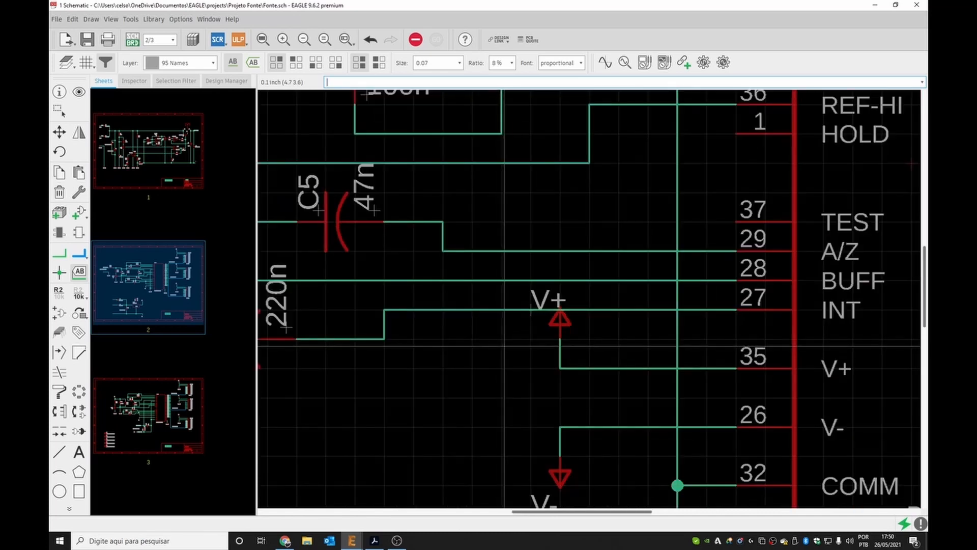
key(Escape)
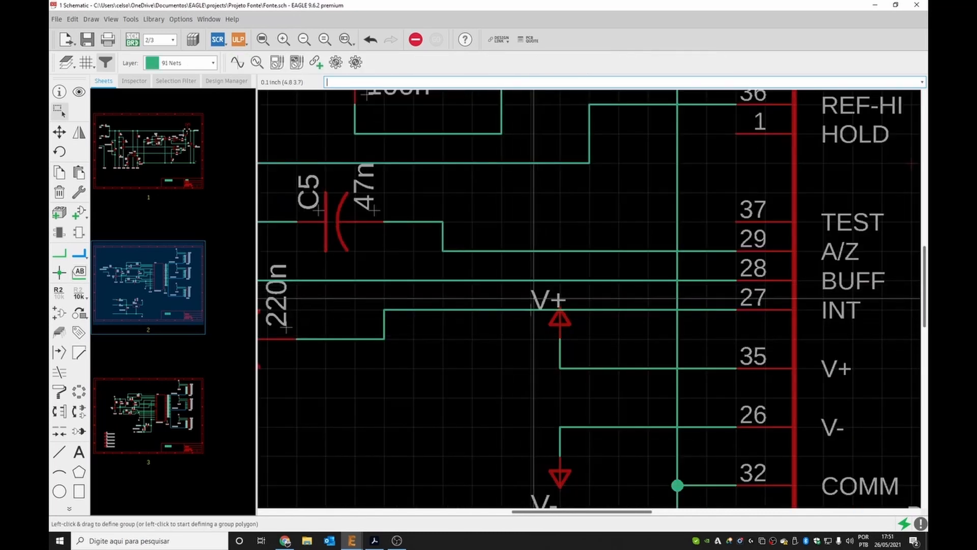
drag(598, 348, 525, 291)
ctrl+right_click(561, 332)
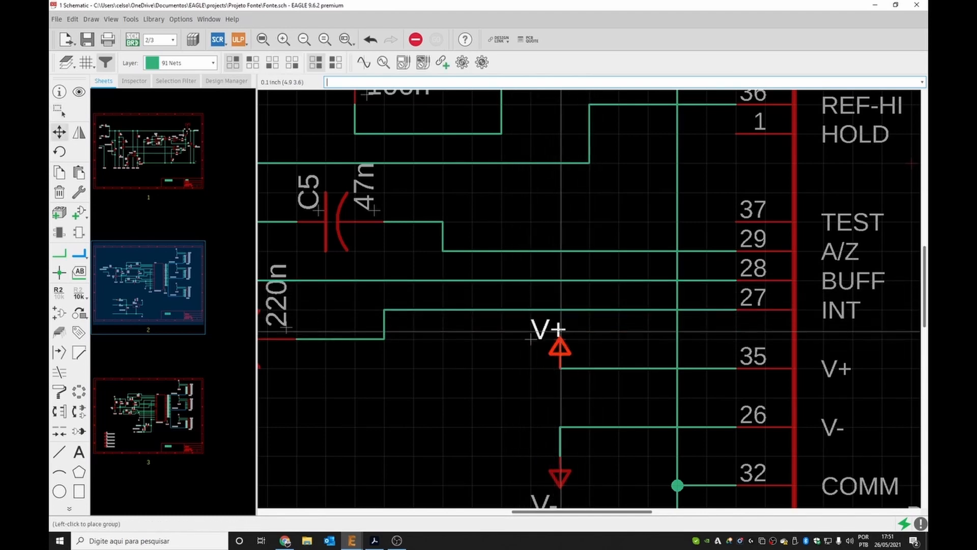
click(560, 332)
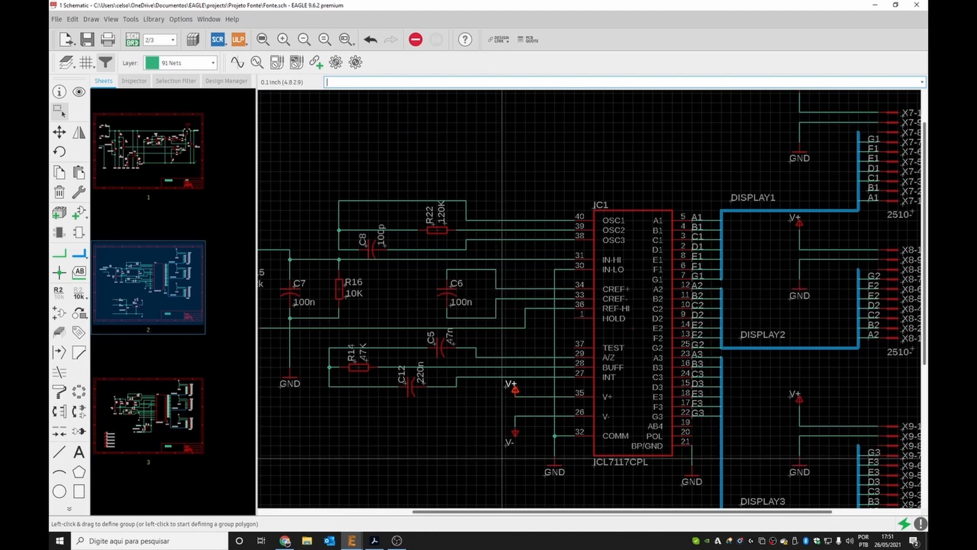
Switch to sheet 3 and shift the grouped amperemeter circuit slightly downward within the frame.
scroll(501, 462, up, 3)
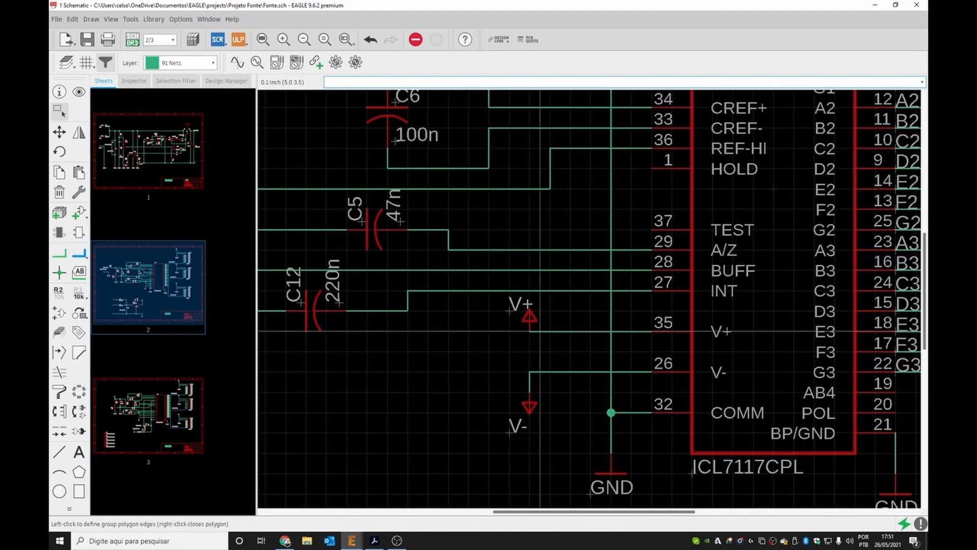
click(570, 326)
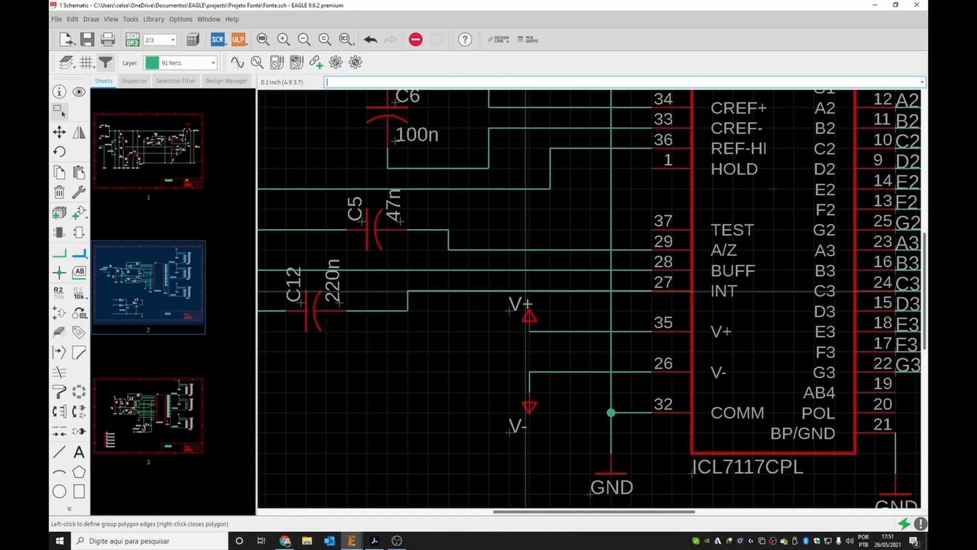
click(161, 417)
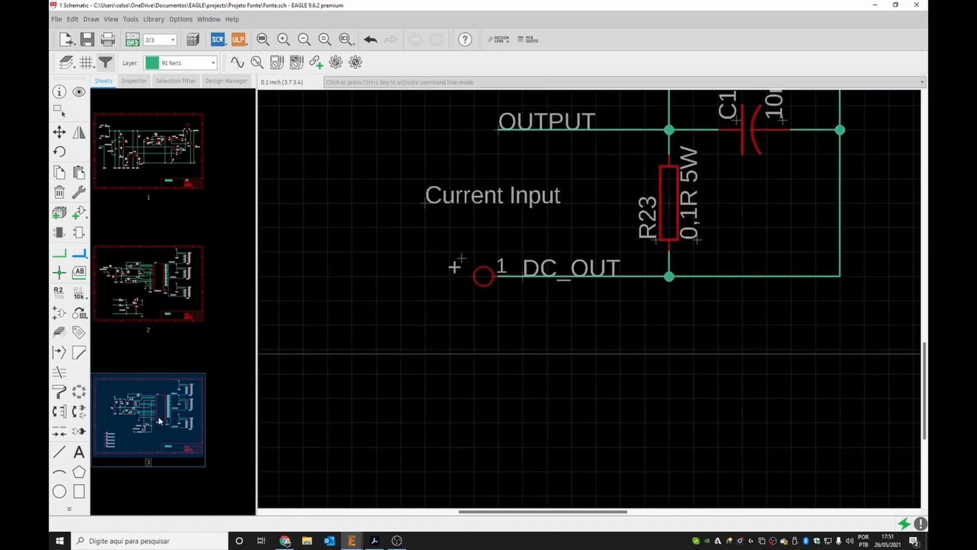
scroll(410, 325, down, 4)
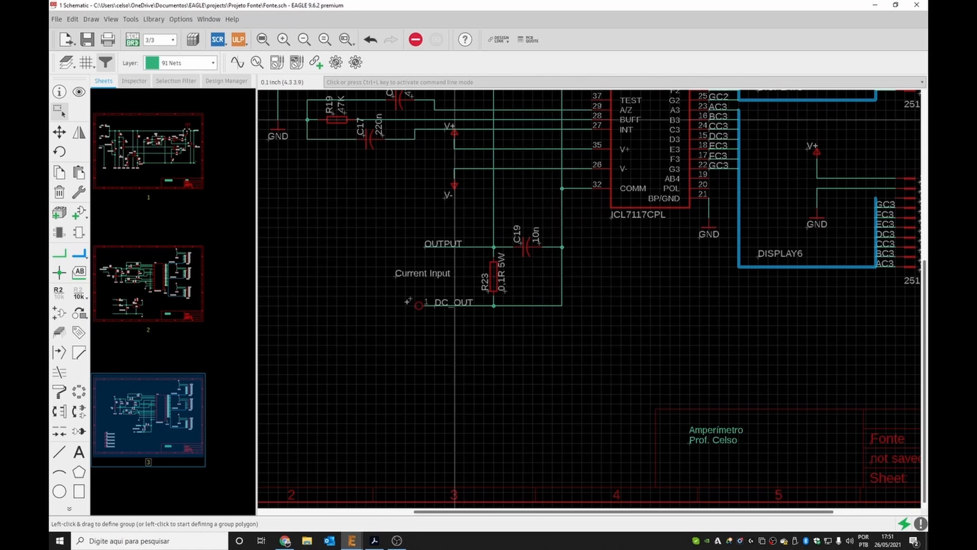
scroll(450, 122, up, 5)
drag(389, 138, 557, 259)
scroll(472, 181, down, 4)
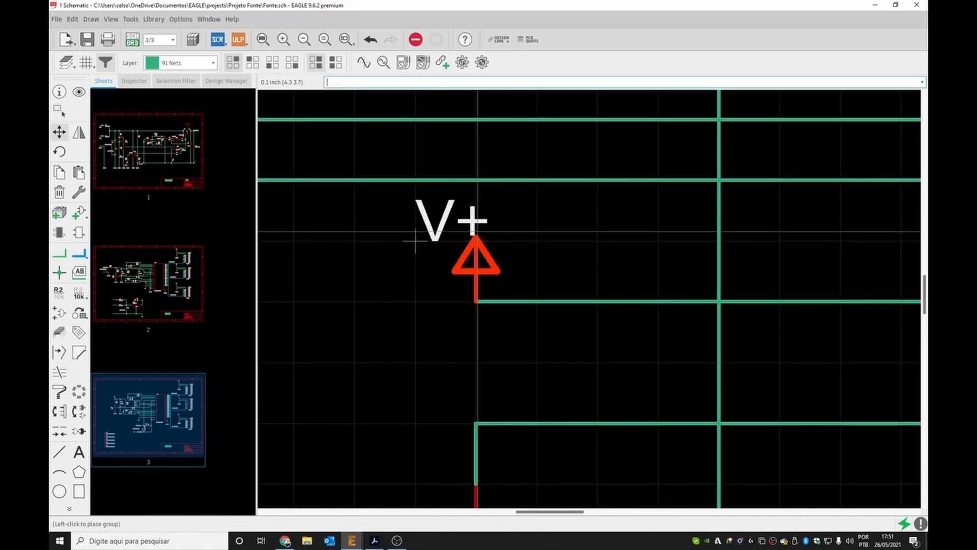
scroll(579, 262, down, 5)
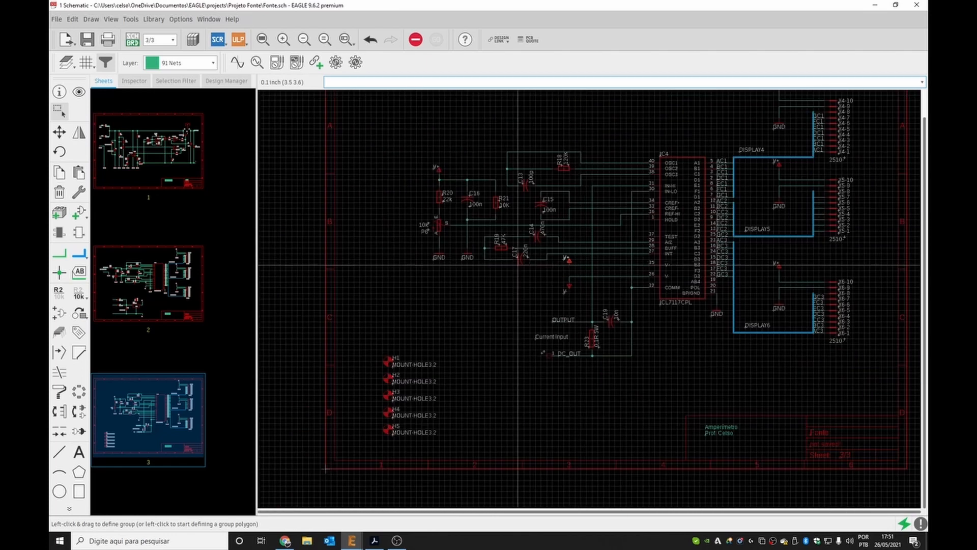
scroll(625, 191, up, 1)
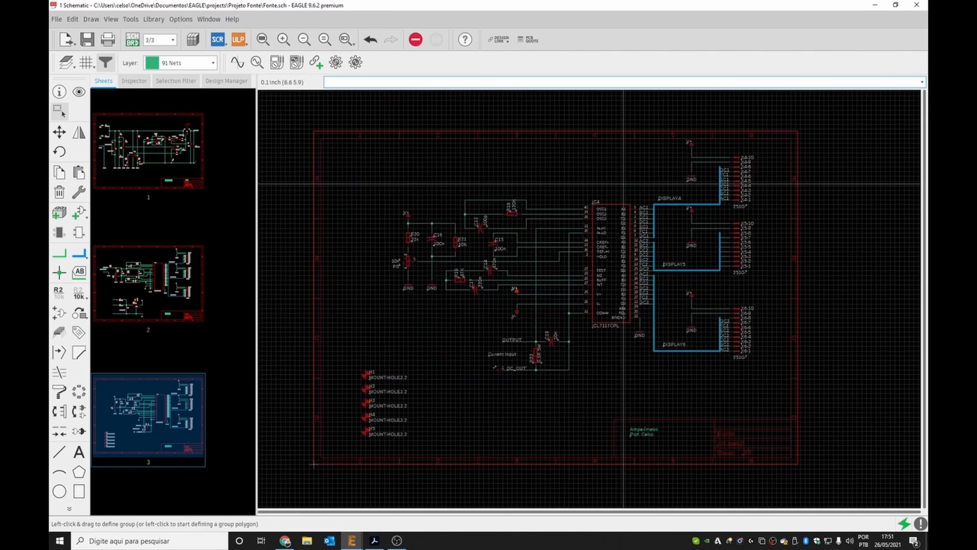
drag(371, 106, 800, 383)
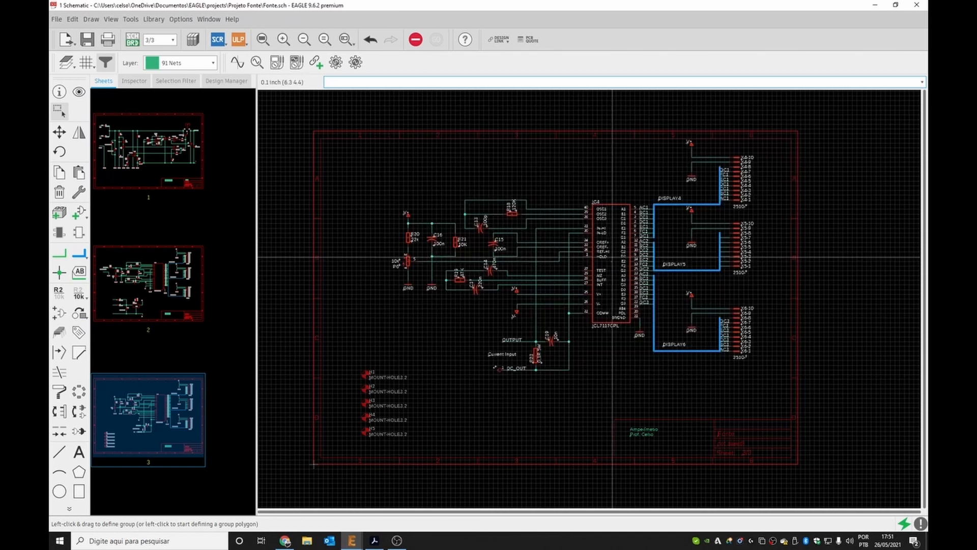
drag(614, 261, 610, 273)
click(610, 272)
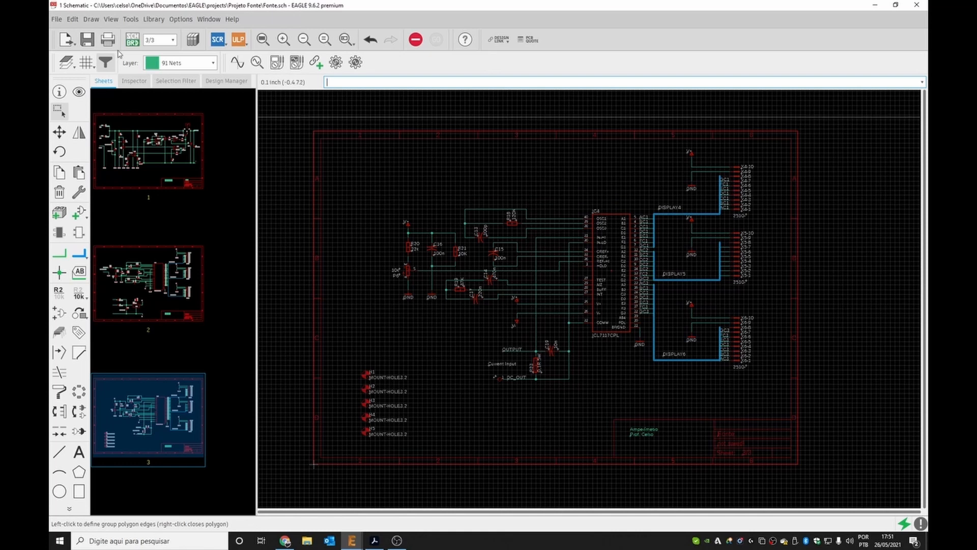
Rerun the electrical rule check and inspect the Only one pin on net N$38 warning.
click(229, 285)
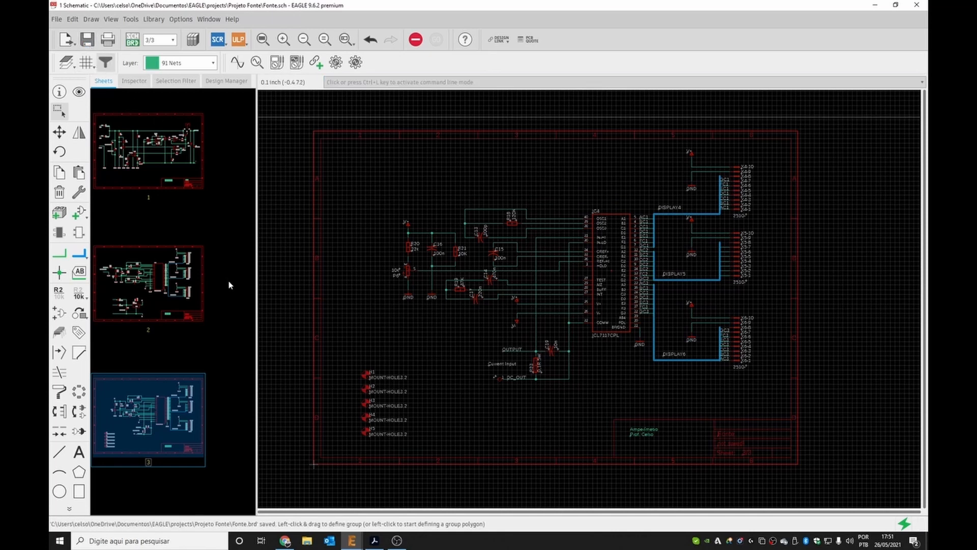
click(130, 19)
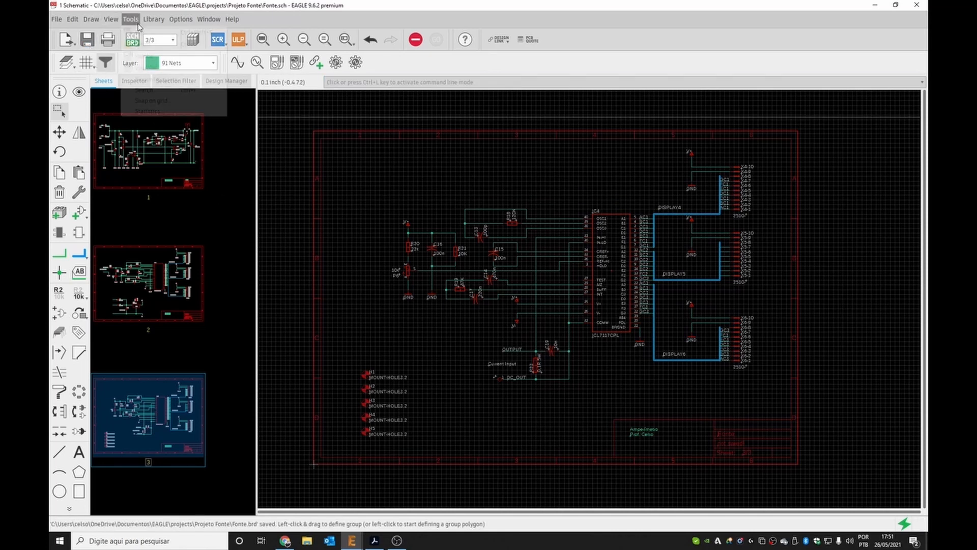
click(138, 33)
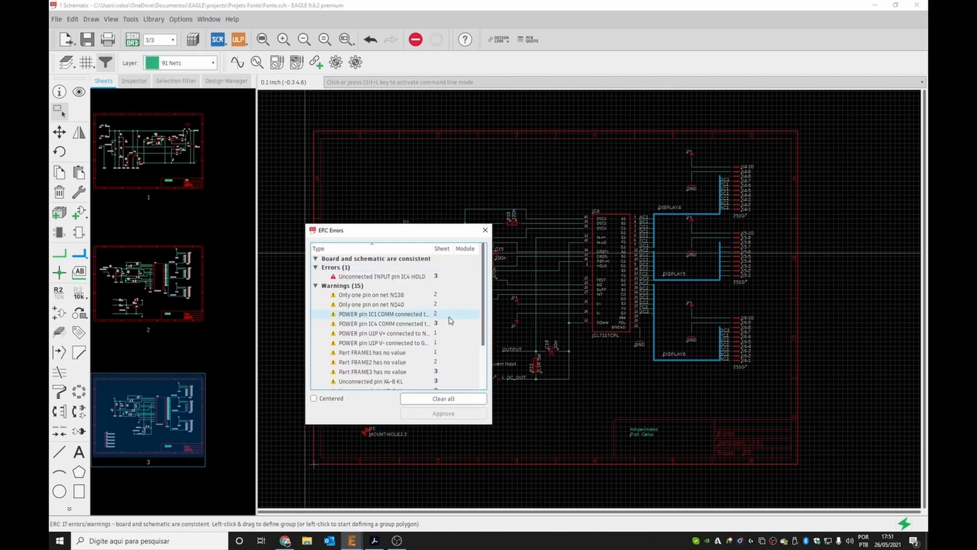
click(376, 296)
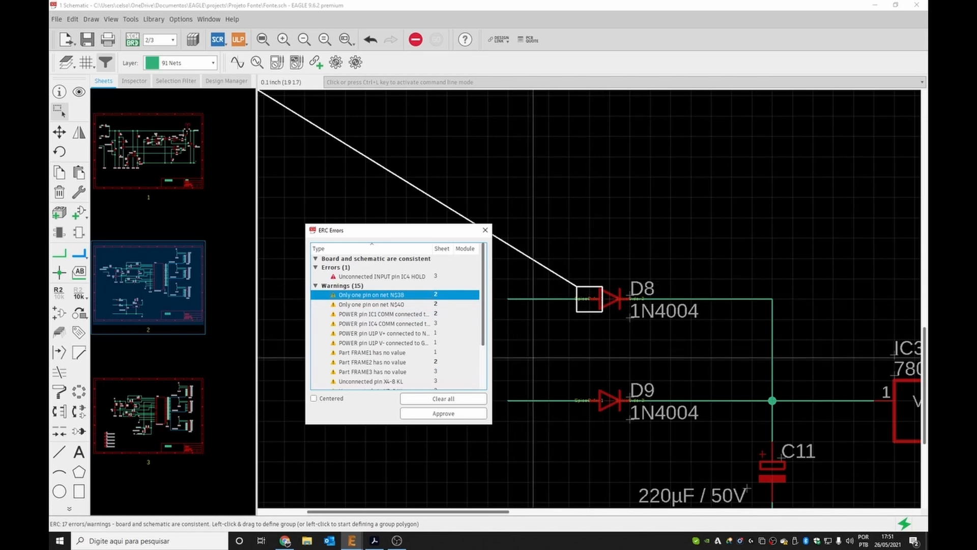
click(485, 230)
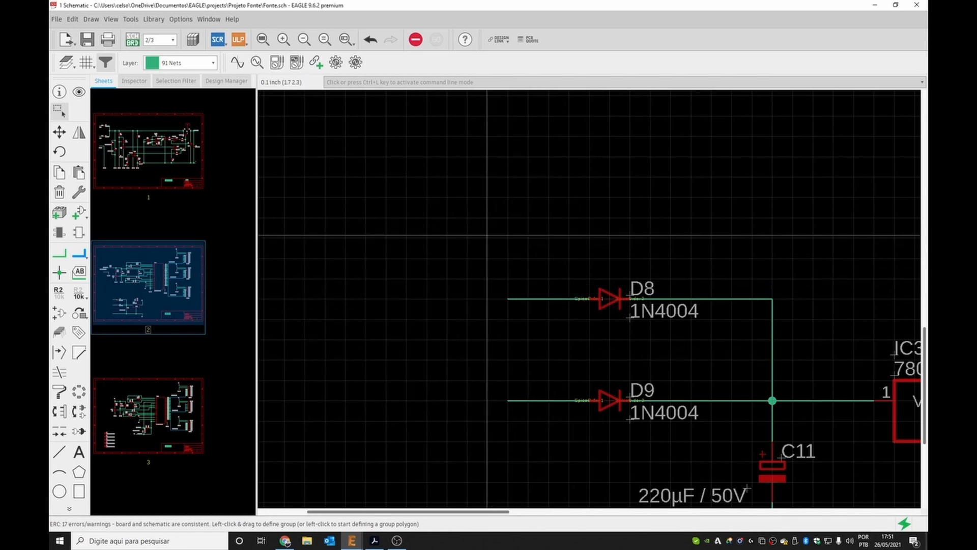
Place a net label on the wire leading into diode D8 on sheet 2.
scroll(415, 269, down, 5)
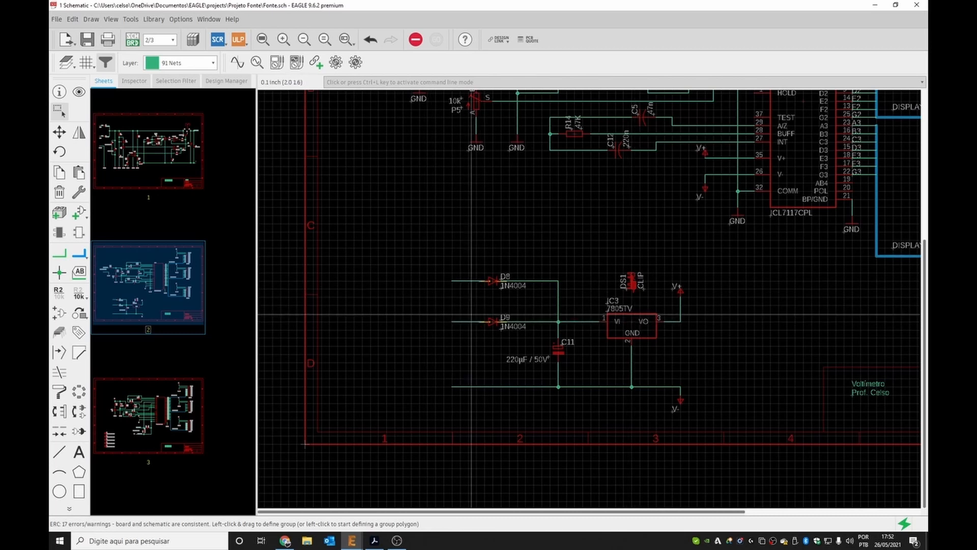
click(79, 273)
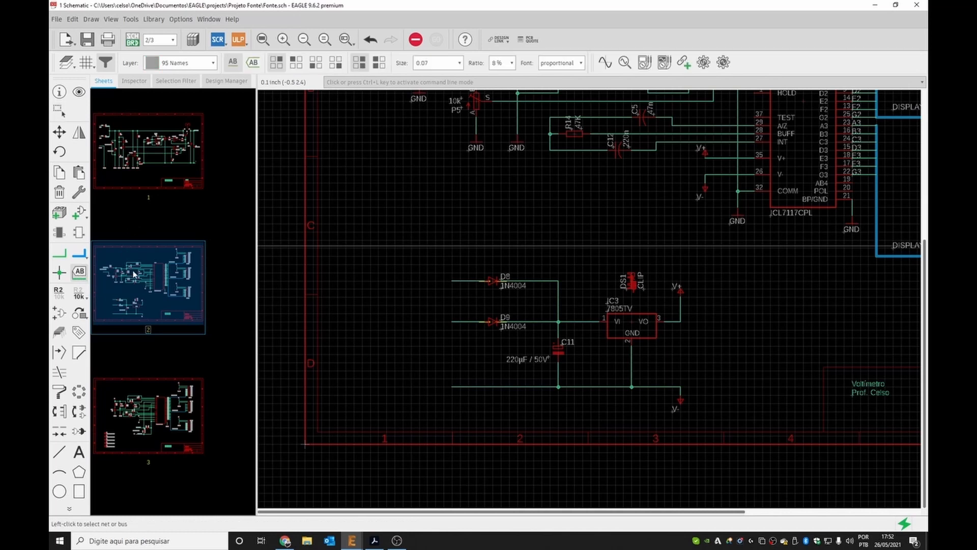
click(460, 281)
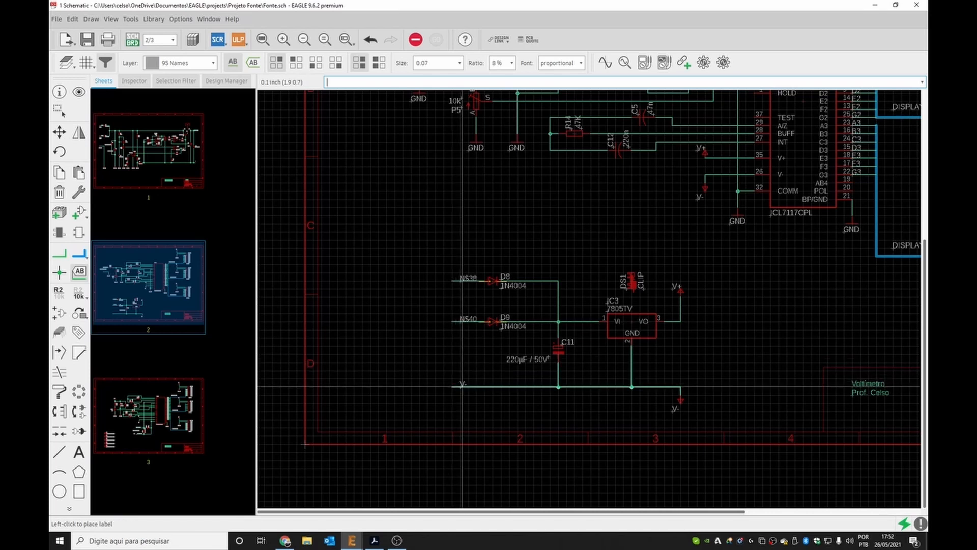
click(462, 383)
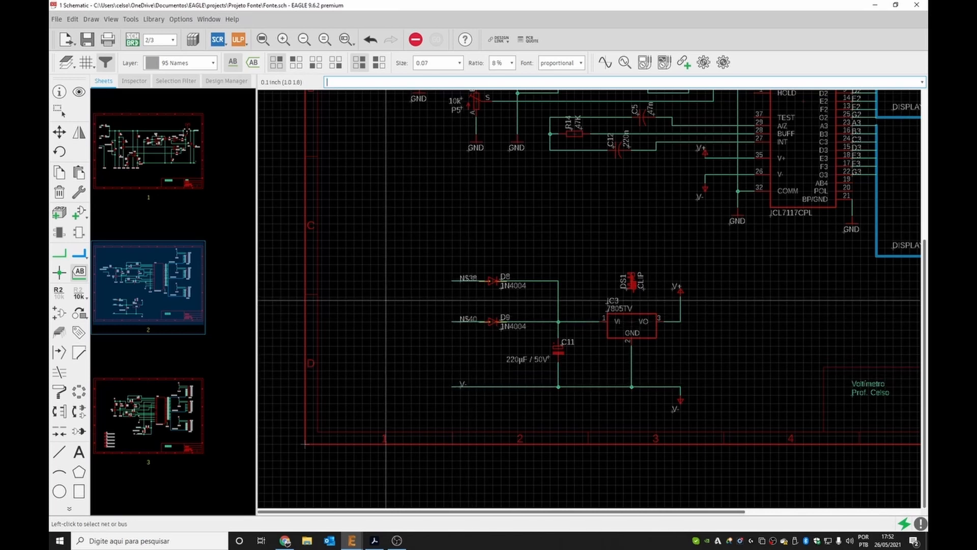
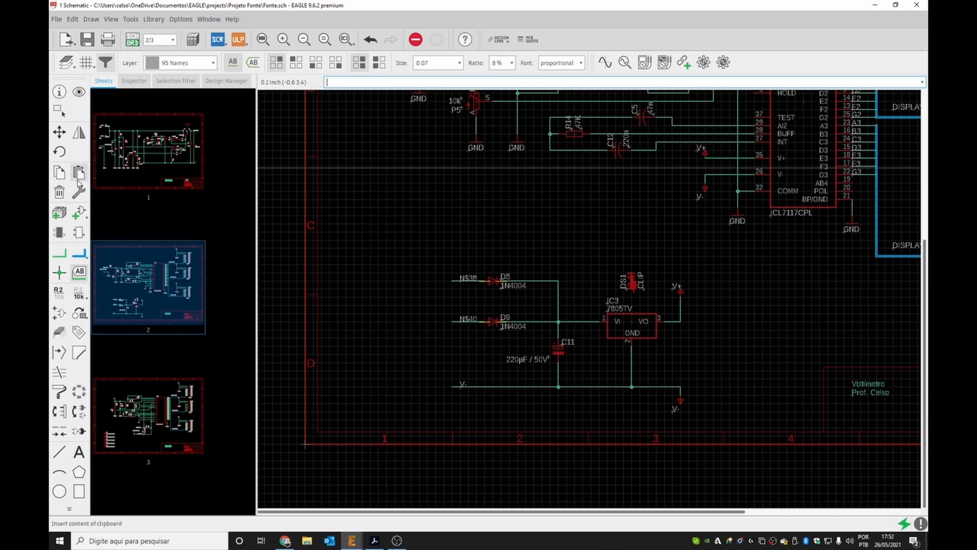
Compare the AC net labels on sheet 1, then rename the net entering diode D8 on sheet 2 to AC1, connecting it with AC1.
click(113, 140)
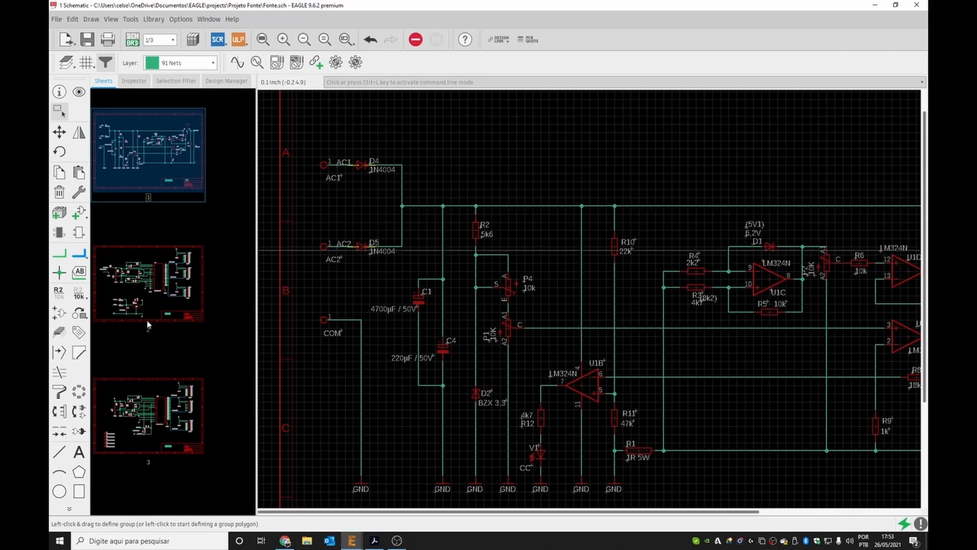
click(133, 311)
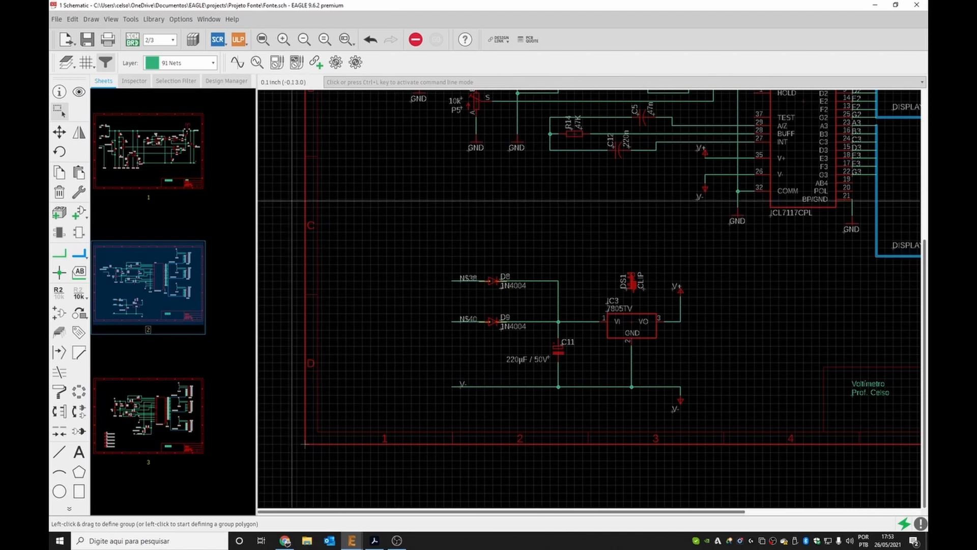
click(107, 135)
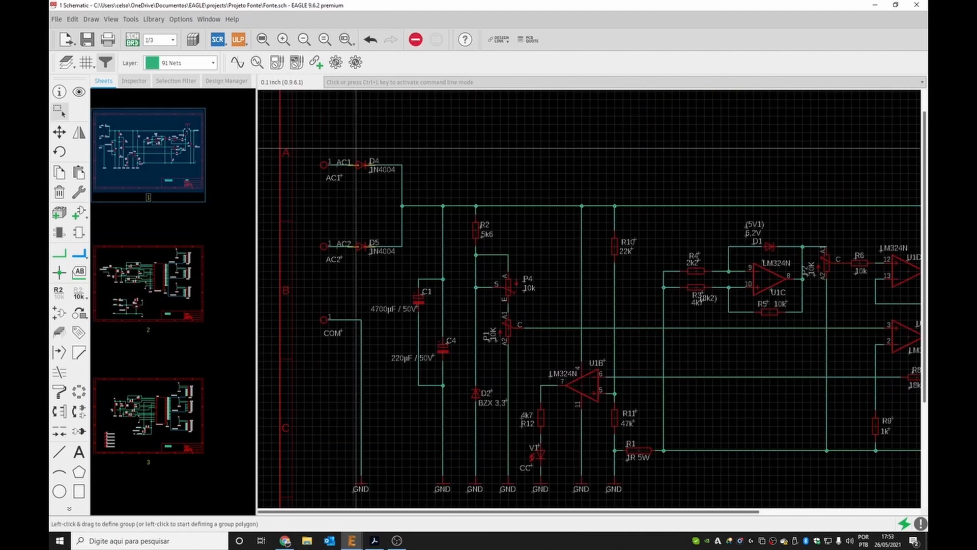
click(121, 304)
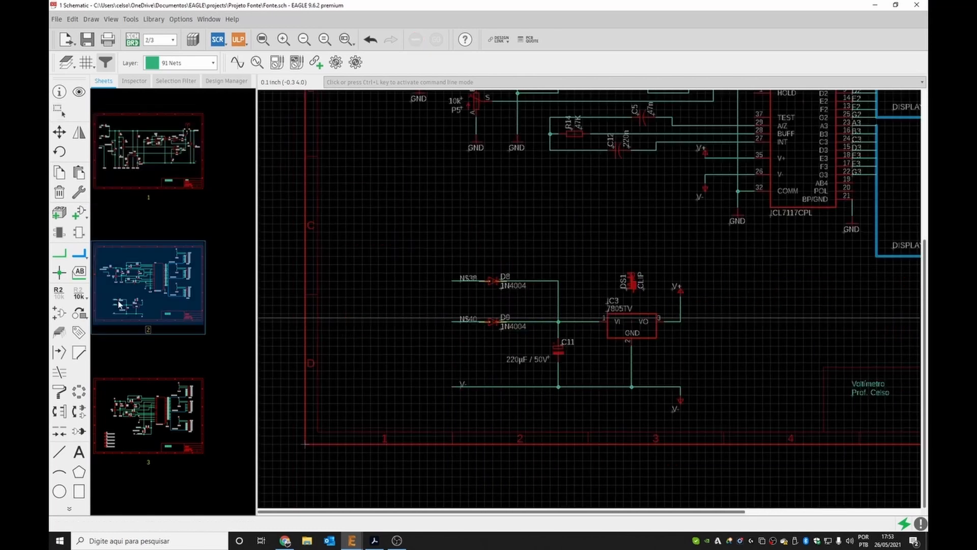
click(59, 294)
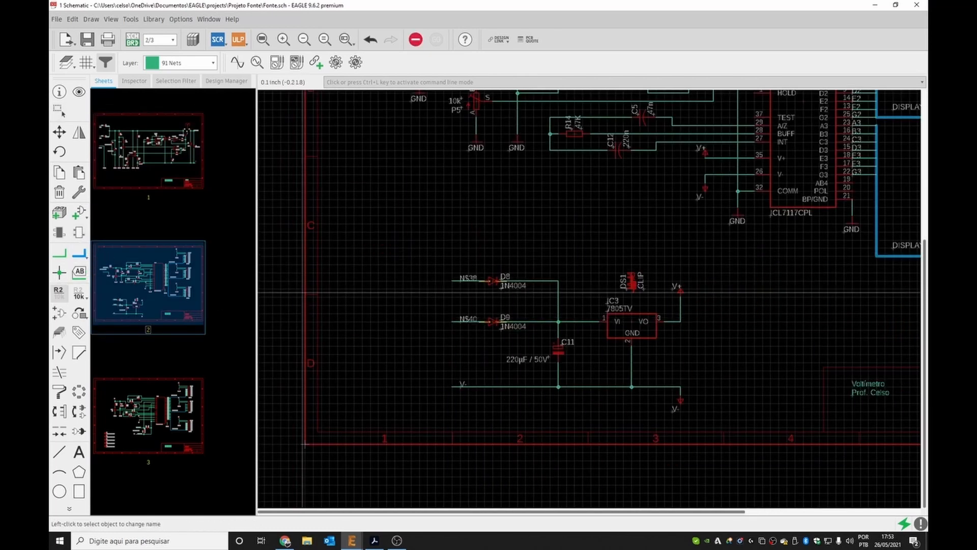
click(462, 279)
click(462, 279)
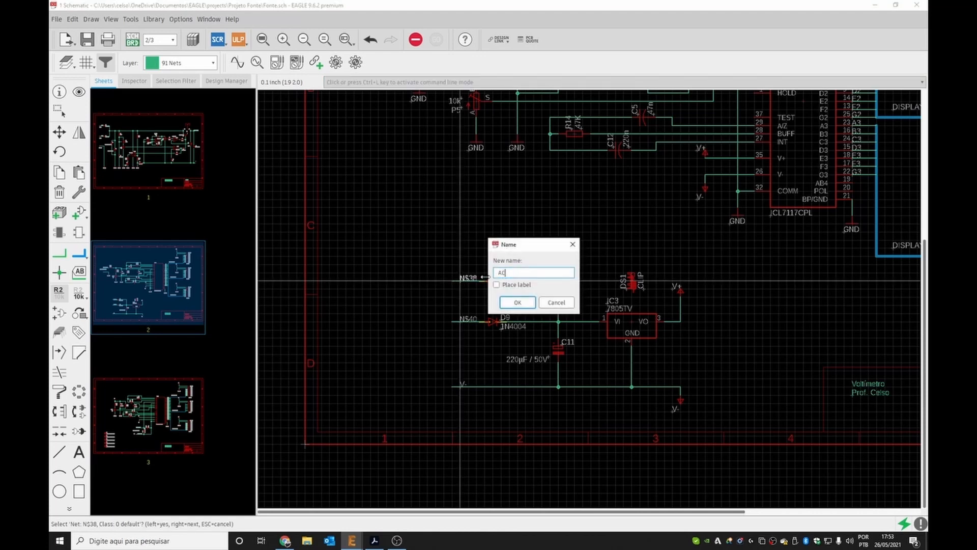
click(509, 304)
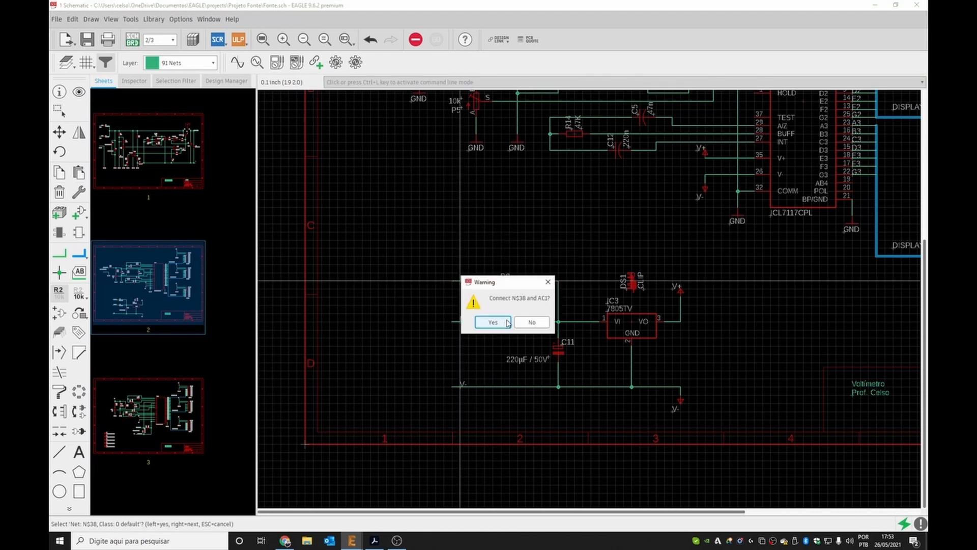
click(492, 321)
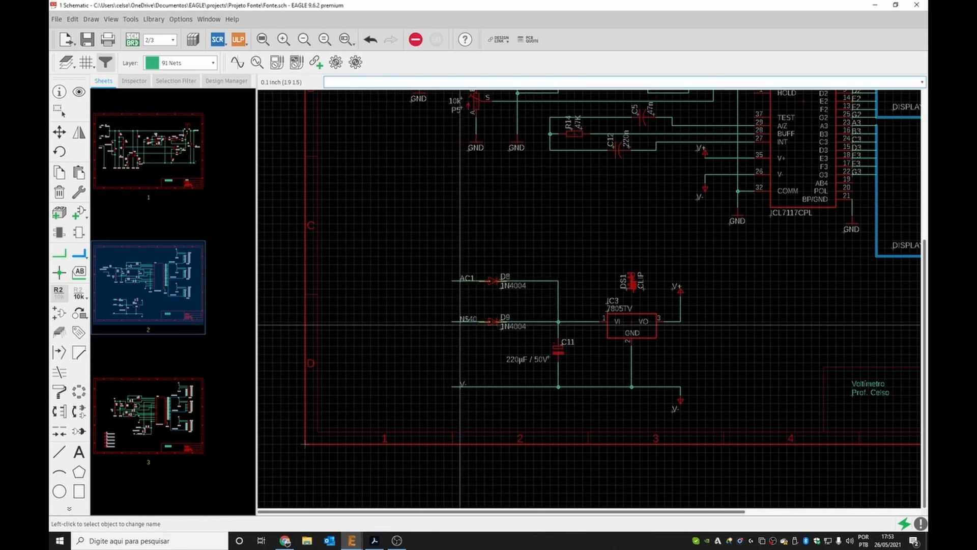
Rename the net entering diode D9 to AC2 and connect it with the existing AC2 net.
click(460, 321)
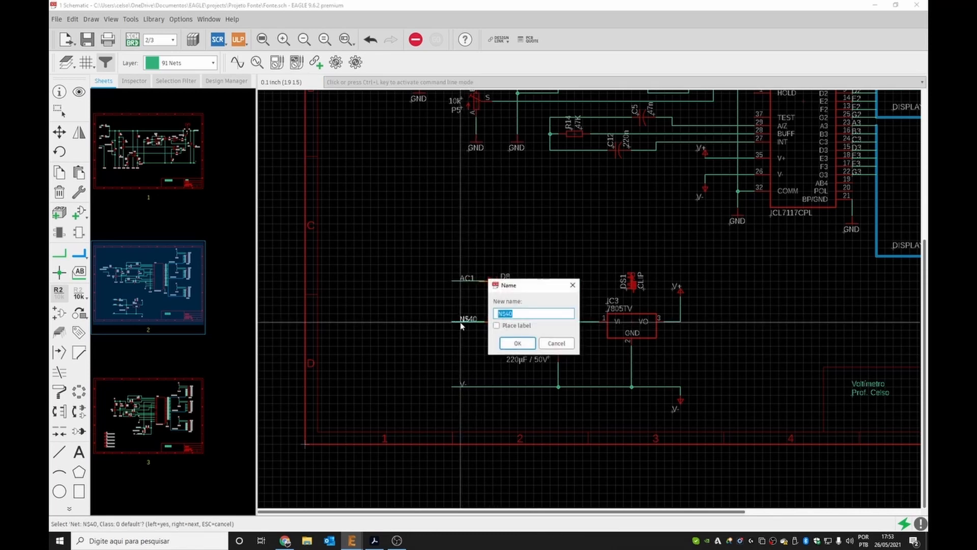
click(515, 343)
click(487, 364)
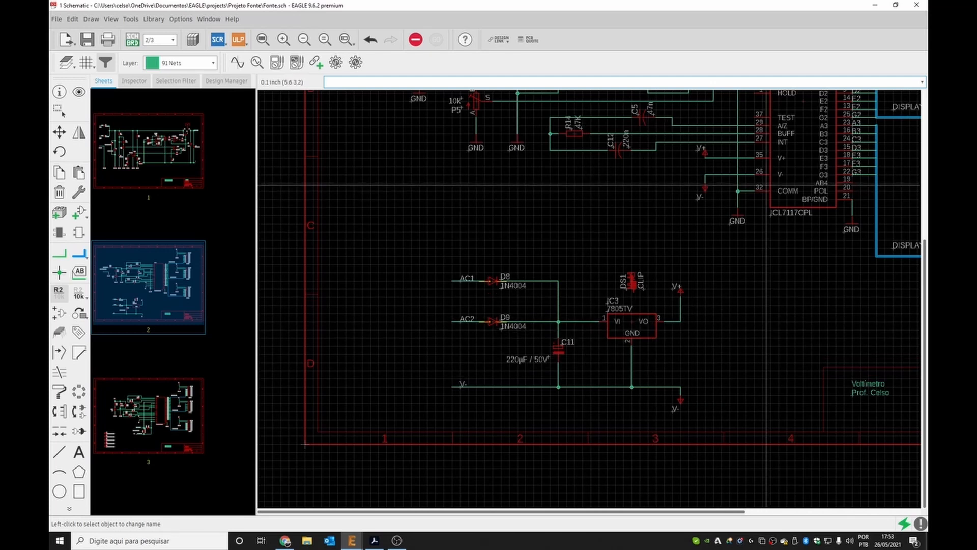
Review the power supply circuit on sheet 1, then return to sheet 2.
click(153, 146)
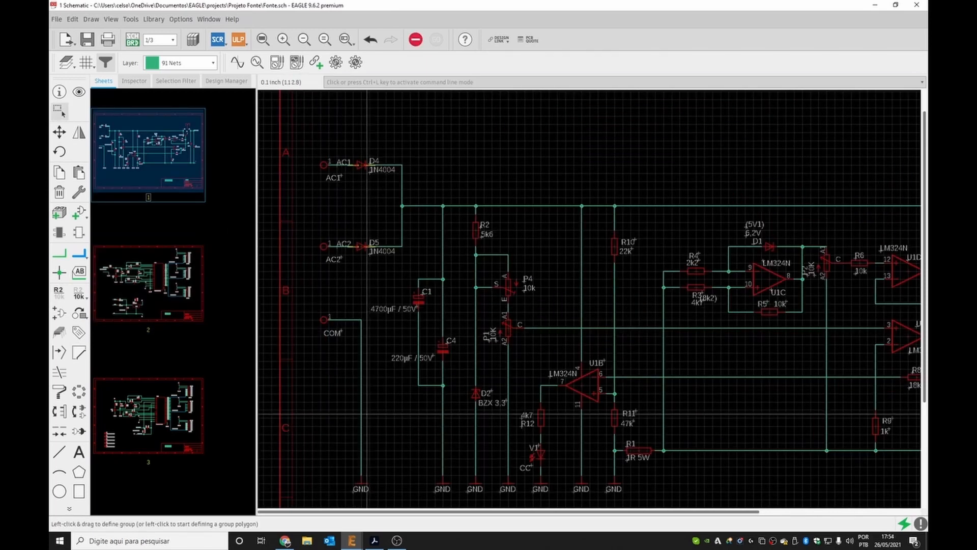
scroll(326, 350, down, 2)
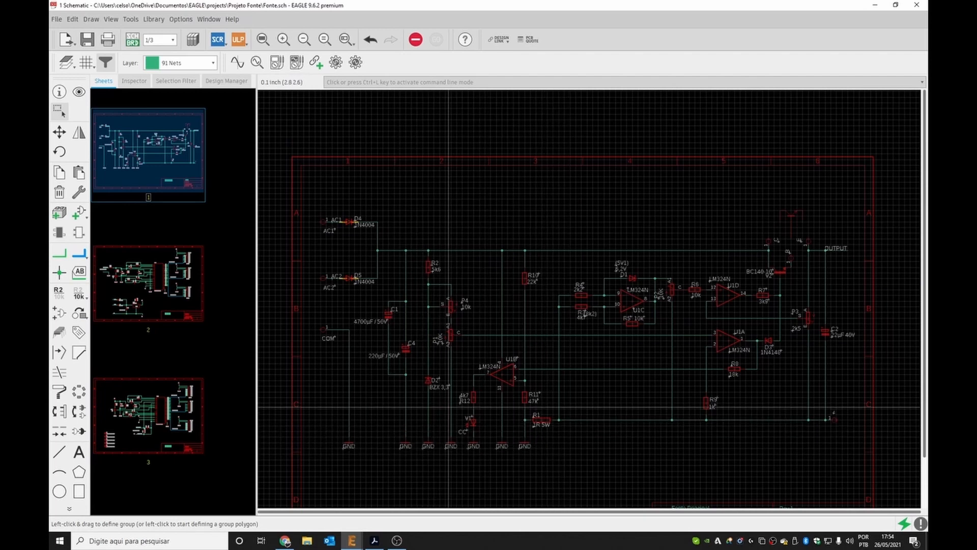
scroll(448, 424, down, 1)
scroll(650, 424, up, 3)
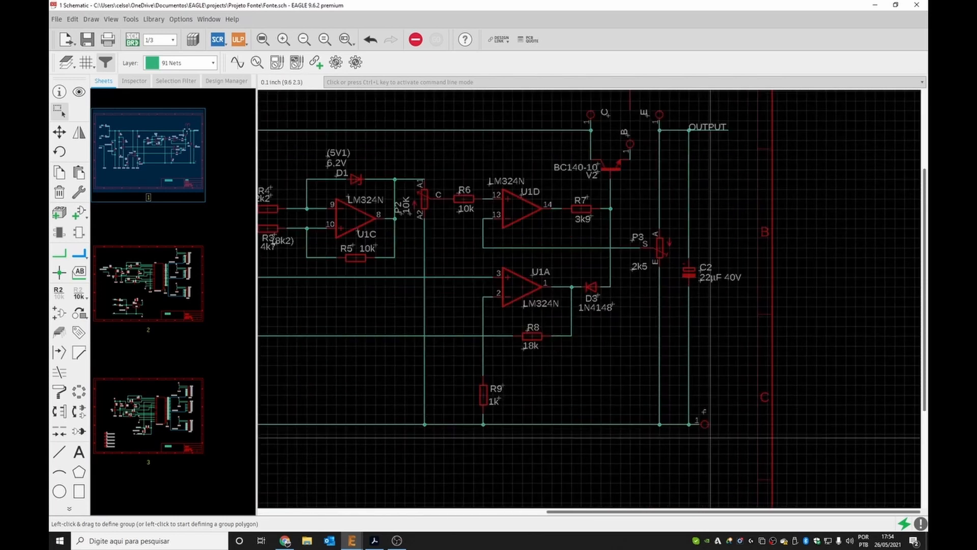
scroll(707, 423, up, 2)
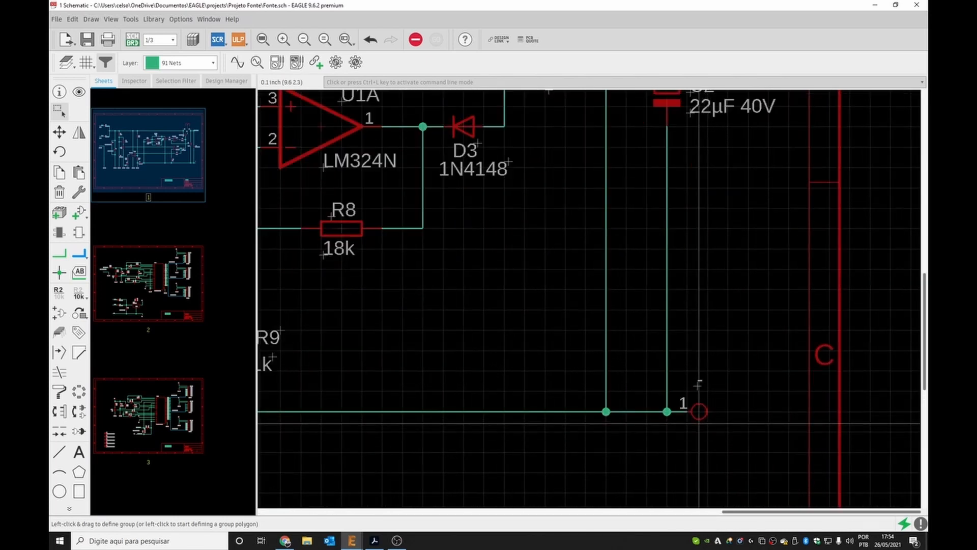
scroll(699, 412, down, 5)
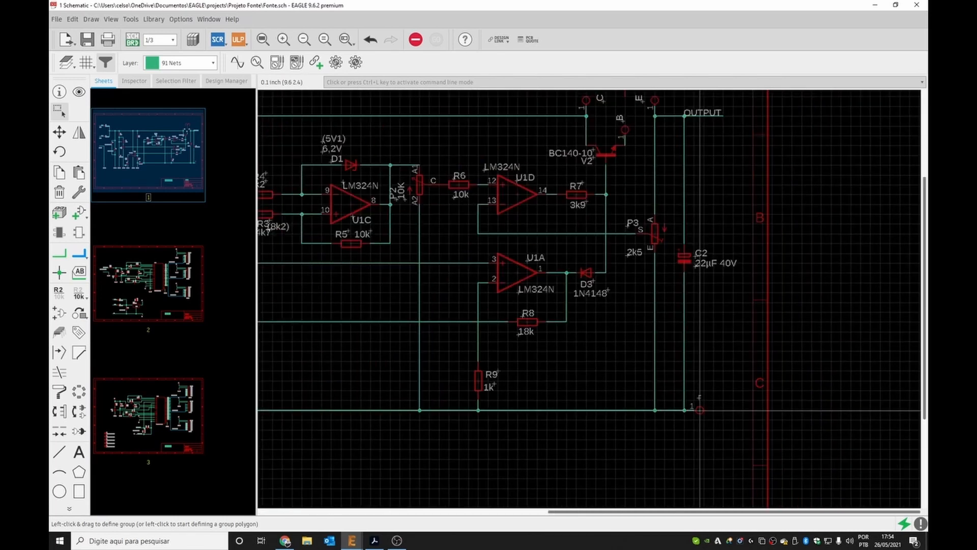
scroll(700, 409, down, 2)
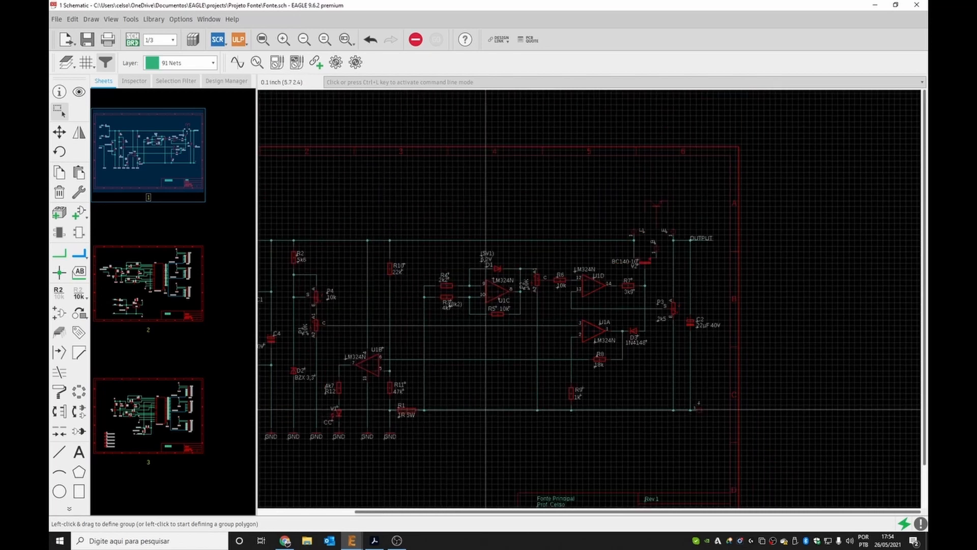
scroll(486, 409, down, 1)
scroll(626, 357, down, 2)
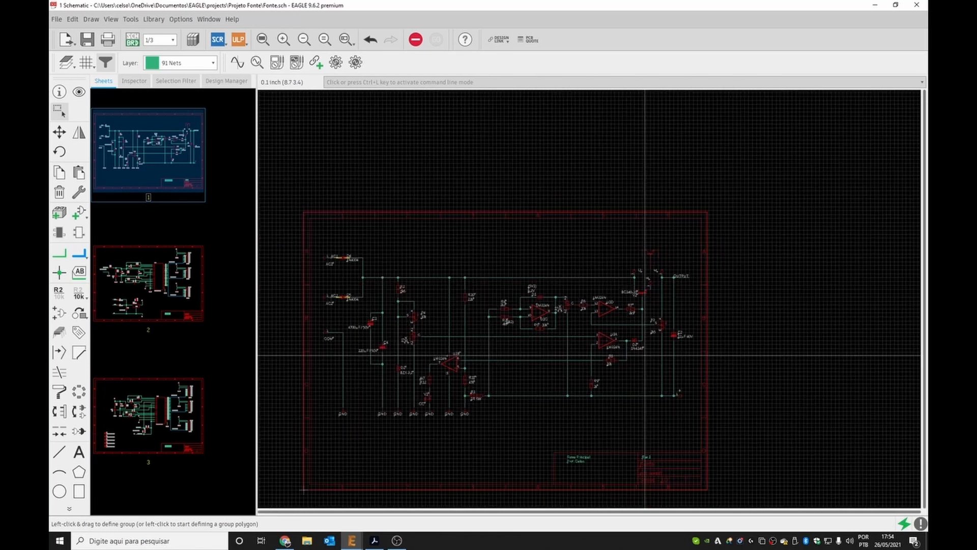
scroll(645, 356, down, 1)
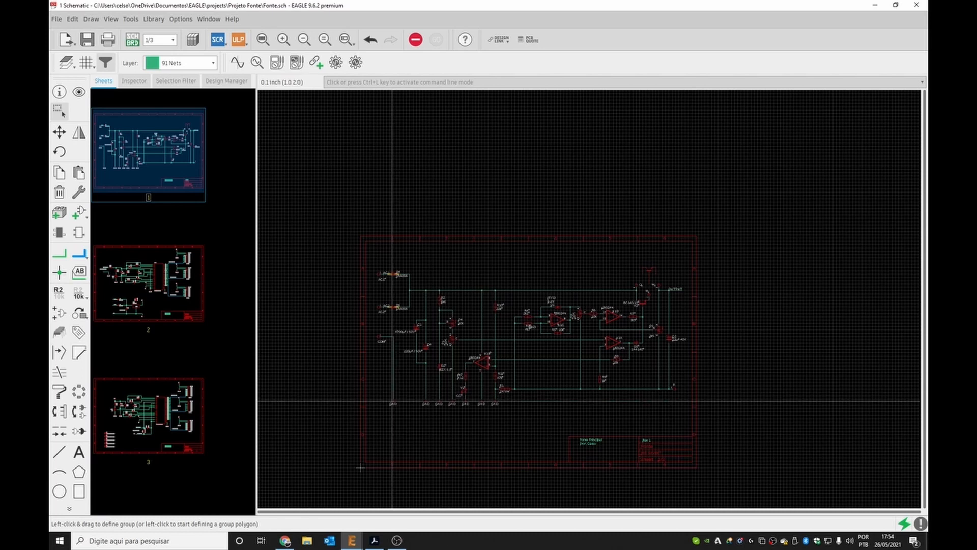
scroll(392, 403, up, 1)
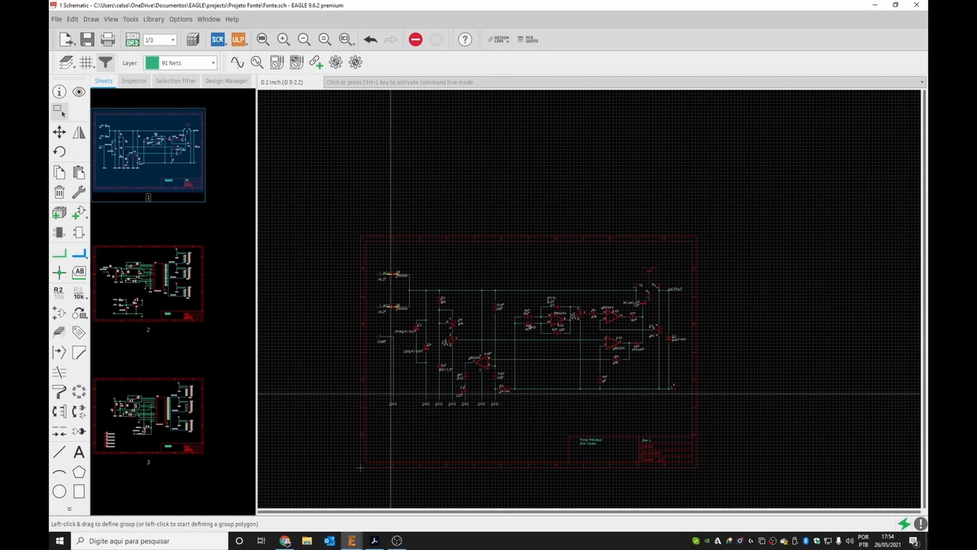
click(148, 283)
scroll(421, 323, down, 3)
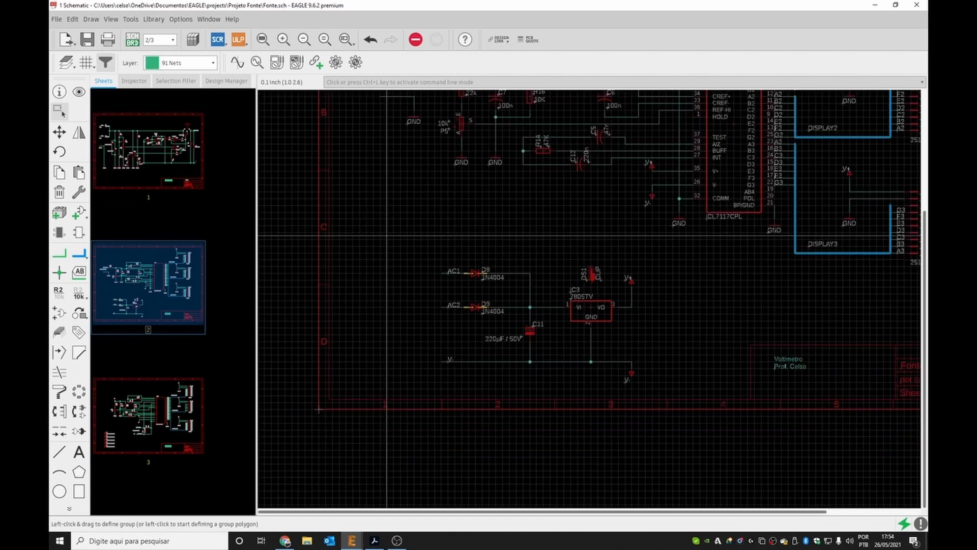
scroll(552, 173, up, 3)
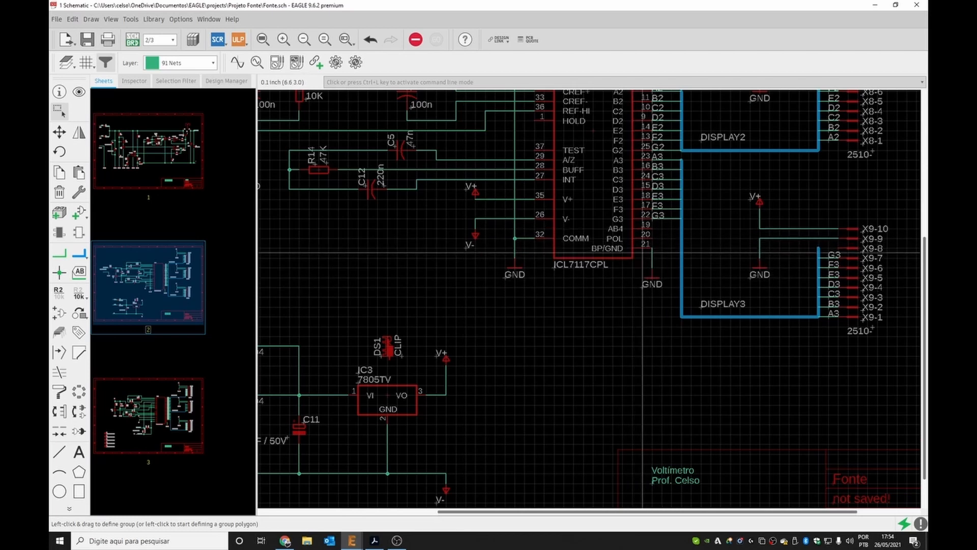
Consult the ICL7117 datasheet's typical circuit, then move the V- supply symbol on IC1's V- pin further down.
click(374, 539)
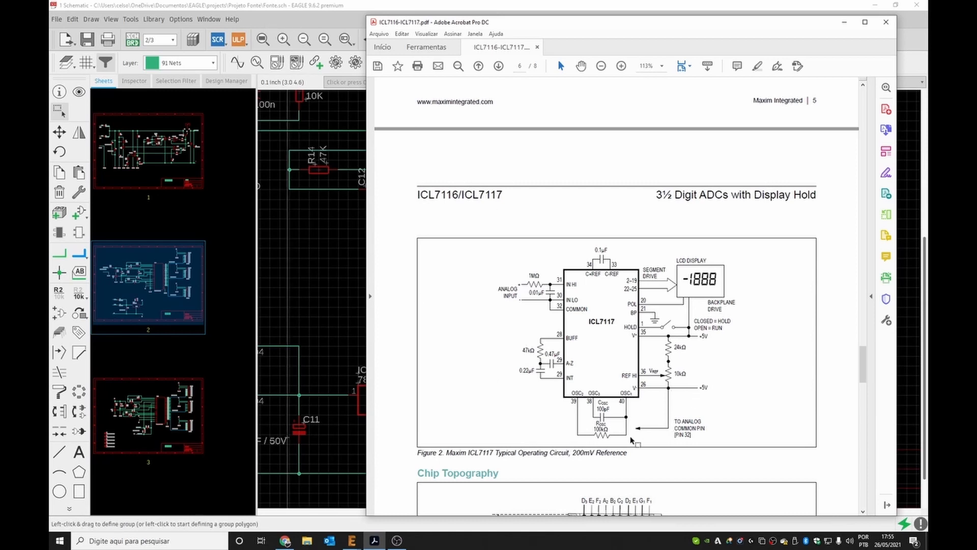
click(314, 5)
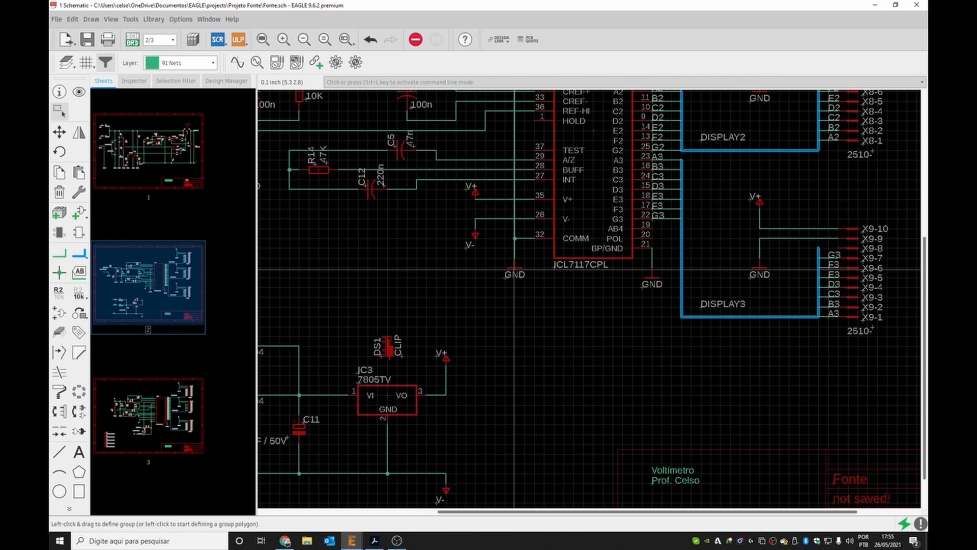
key(ctrl+l)
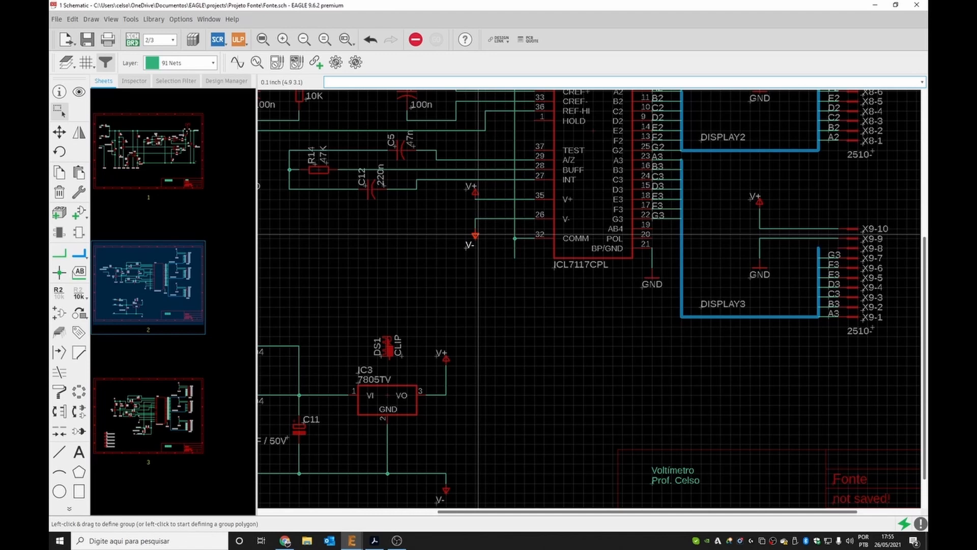
drag(477, 235, 476, 265)
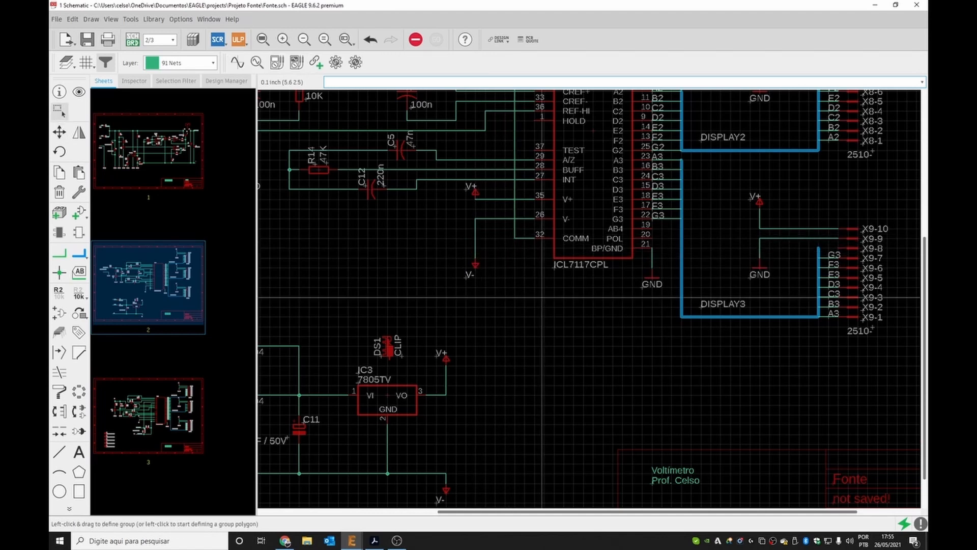
Draw a net wire from the V- supply symbol up to IC1's V- pin wire.
click(59, 252)
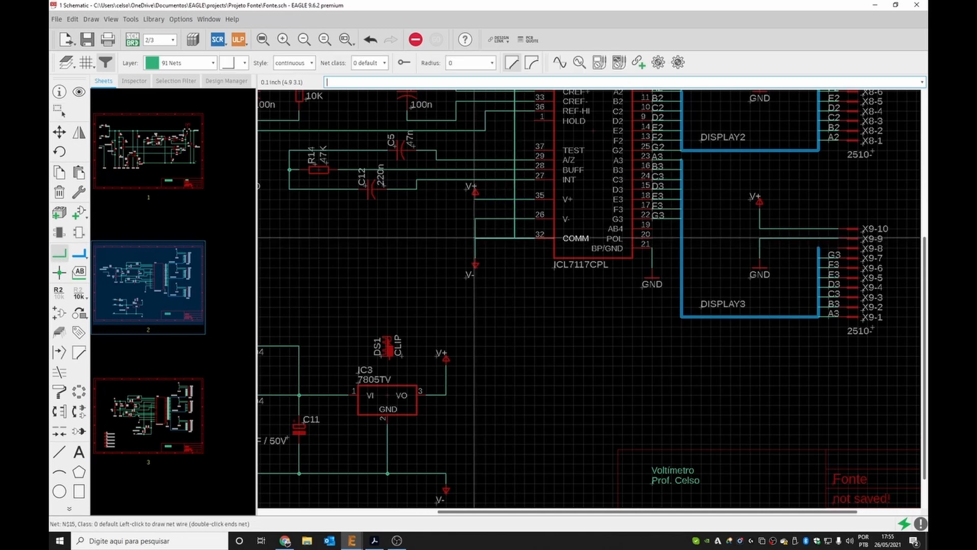
click(474, 265)
click(487, 253)
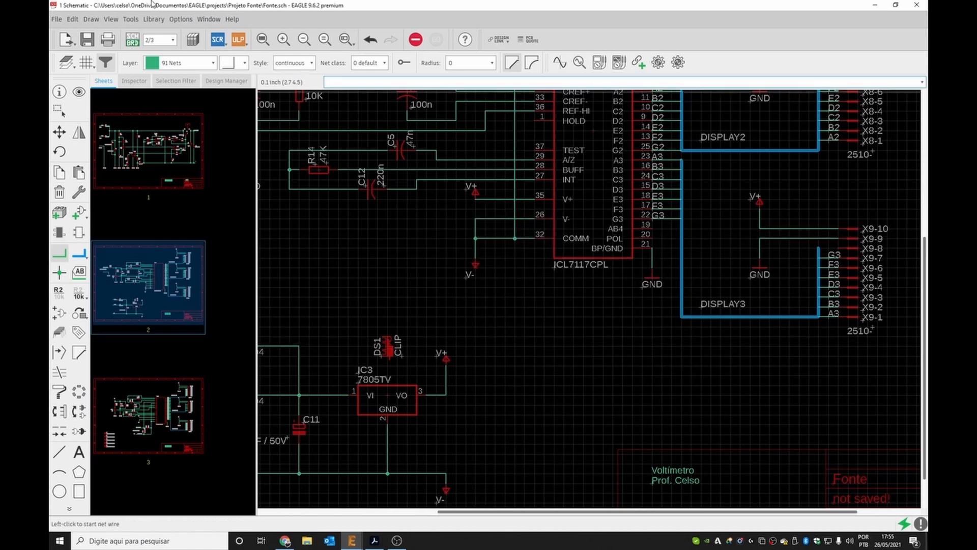
Rerun the electrical rule check and close the error list.
click(131, 19)
click(131, 32)
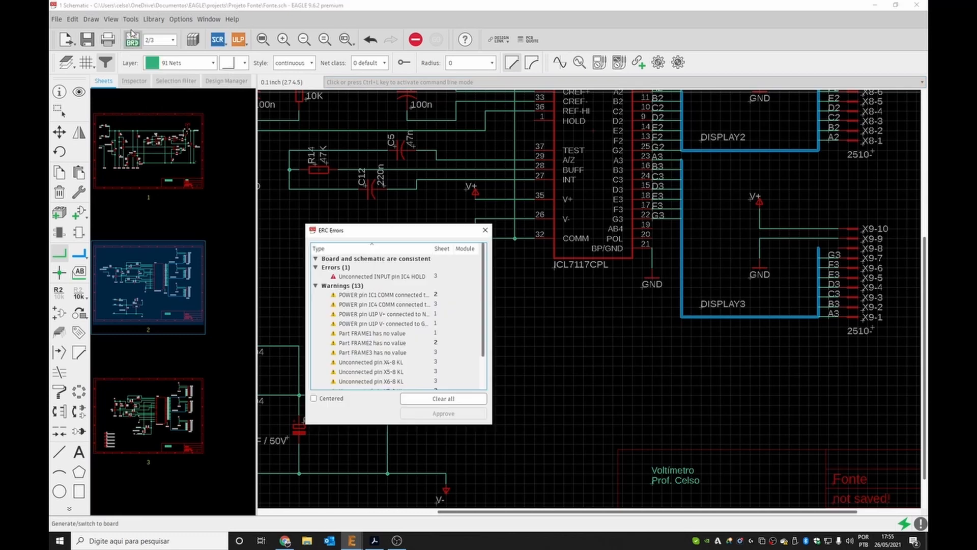
click(485, 230)
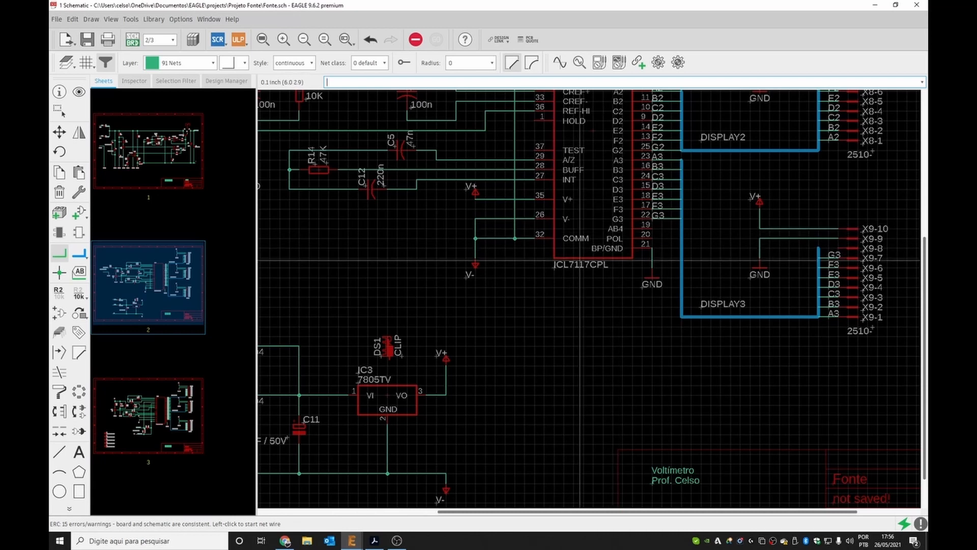
click(374, 542)
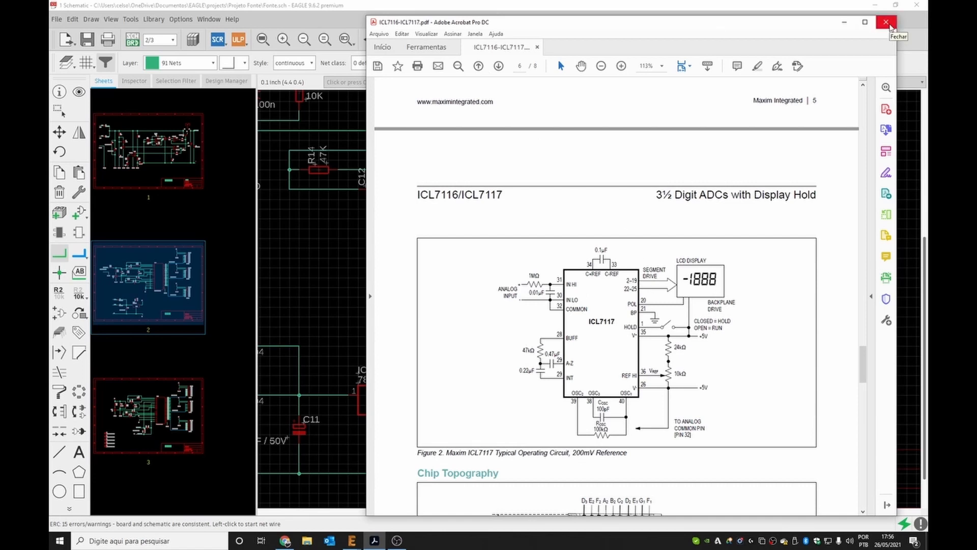
click(888, 27)
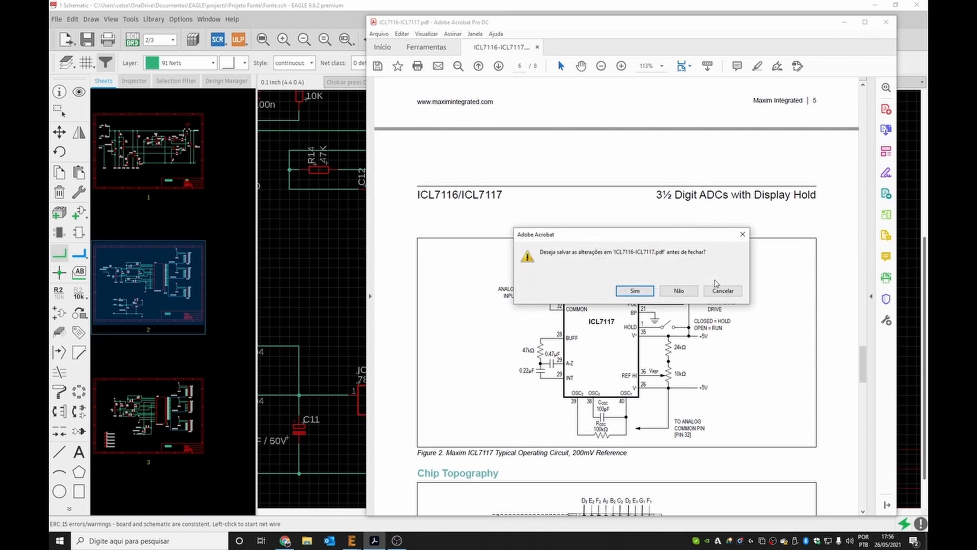
click(726, 288)
click(307, 280)
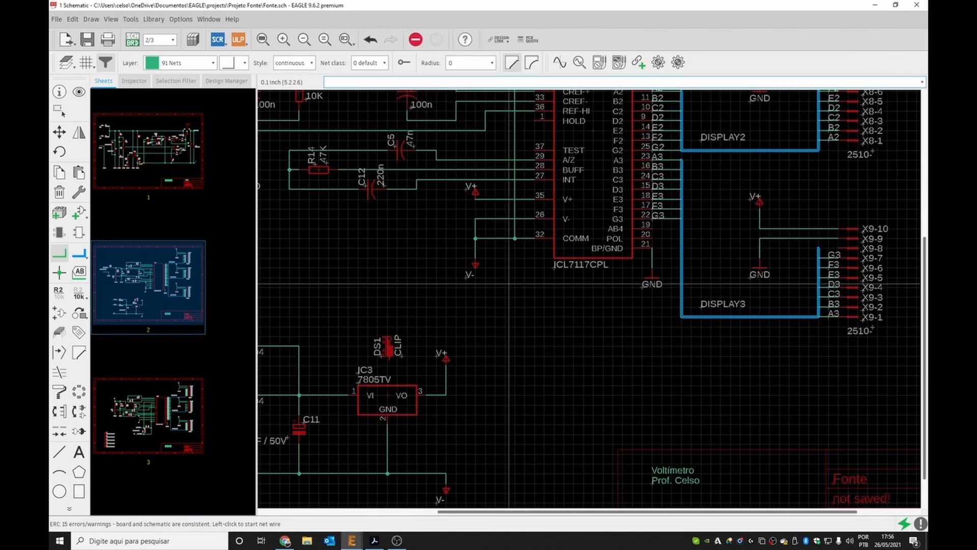
key(Escape)
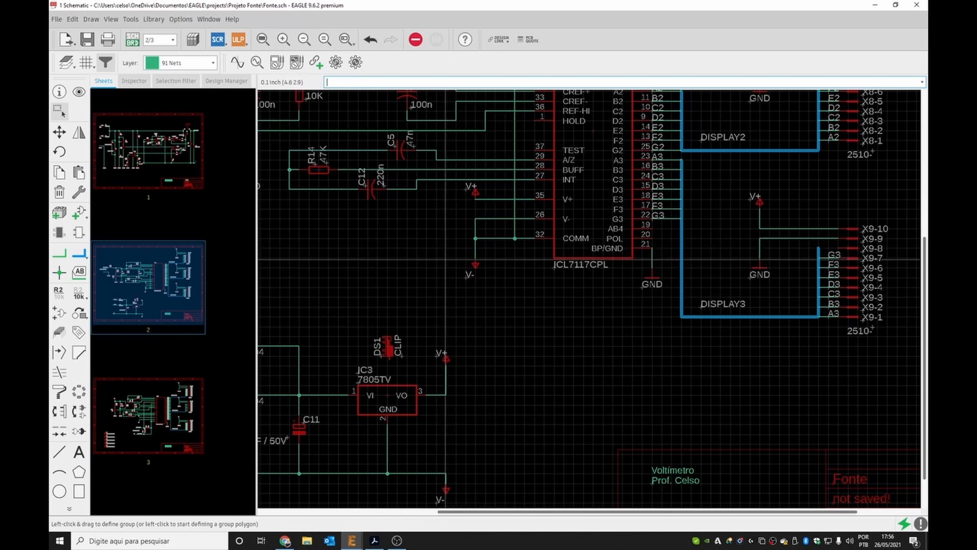
On sheet 1, draw a net wire from the V- supply symbol up to the ground rail, merging GND_OUT into the V- supply net.
click(444, 253)
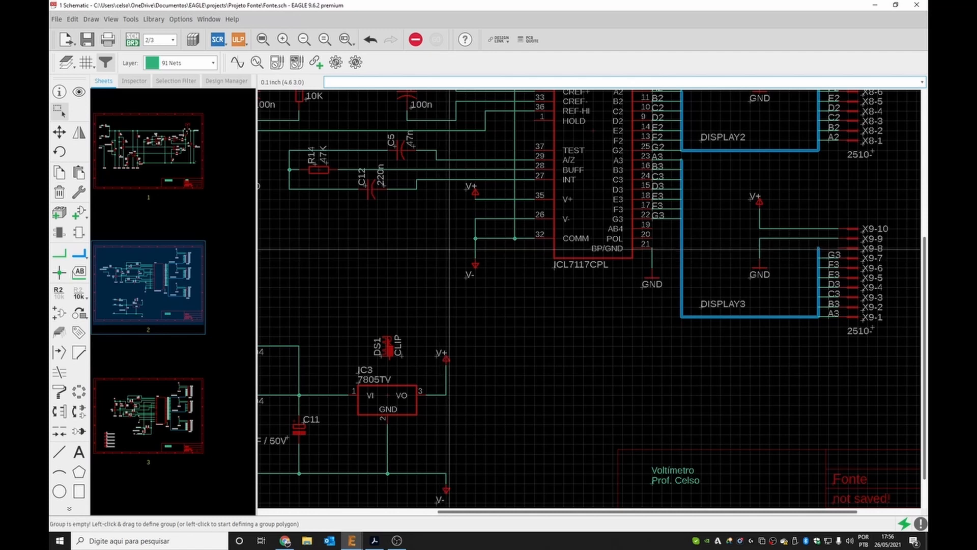
drag(444, 253, 495, 289)
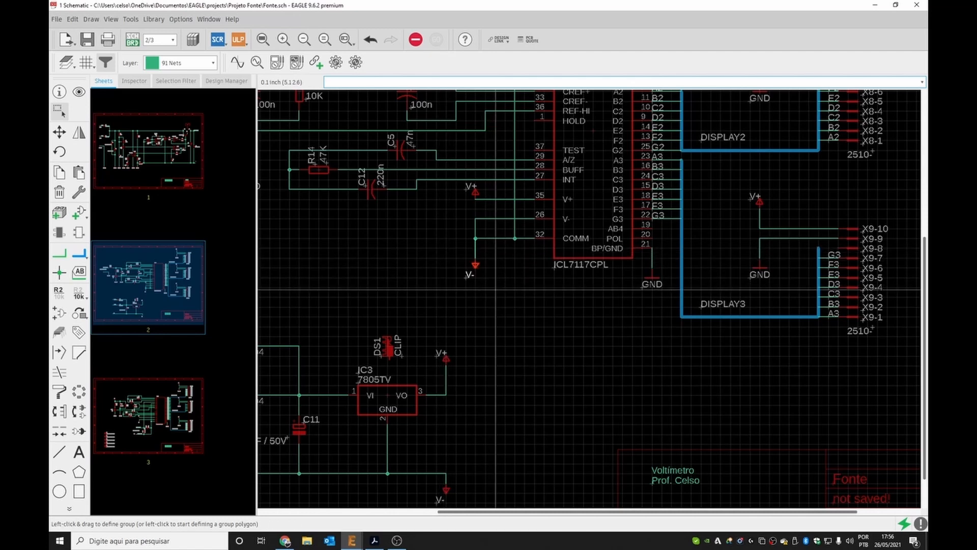
click(164, 173)
scroll(575, 389, up, 3)
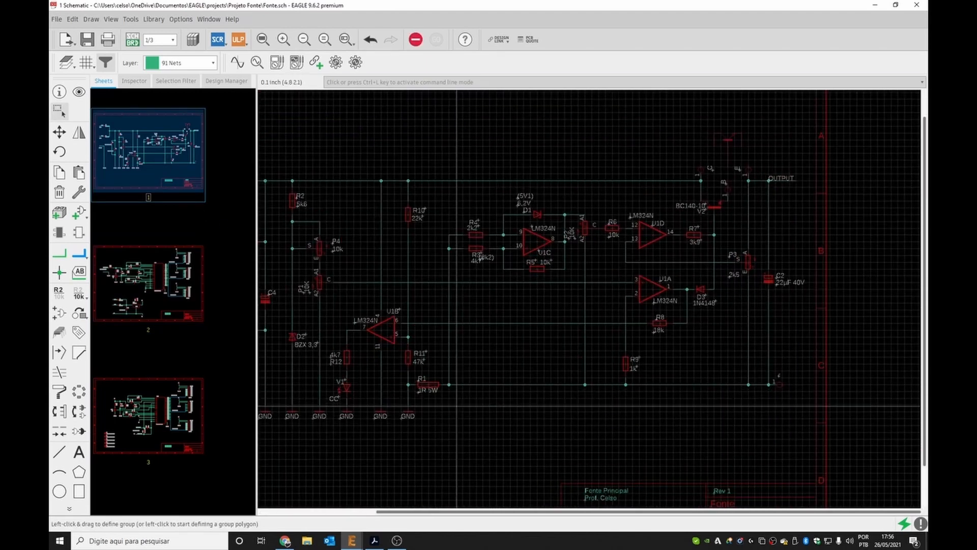
scroll(607, 382, up, 5)
click(601, 441)
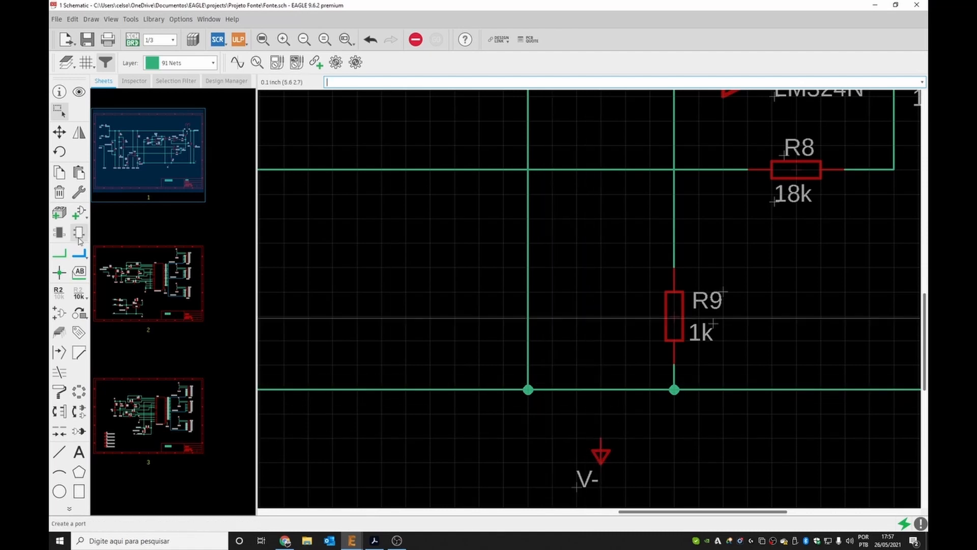
click(59, 254)
click(601, 439)
click(605, 385)
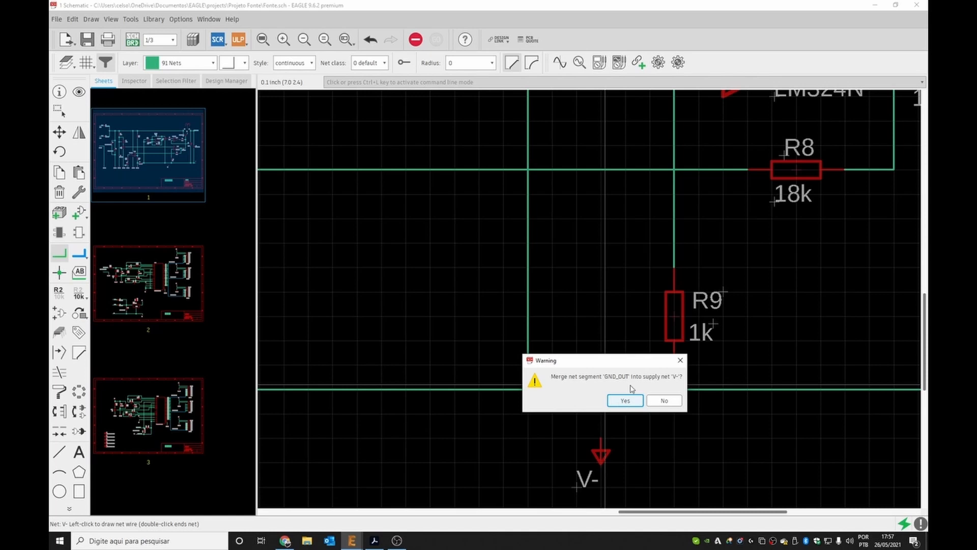
click(625, 401)
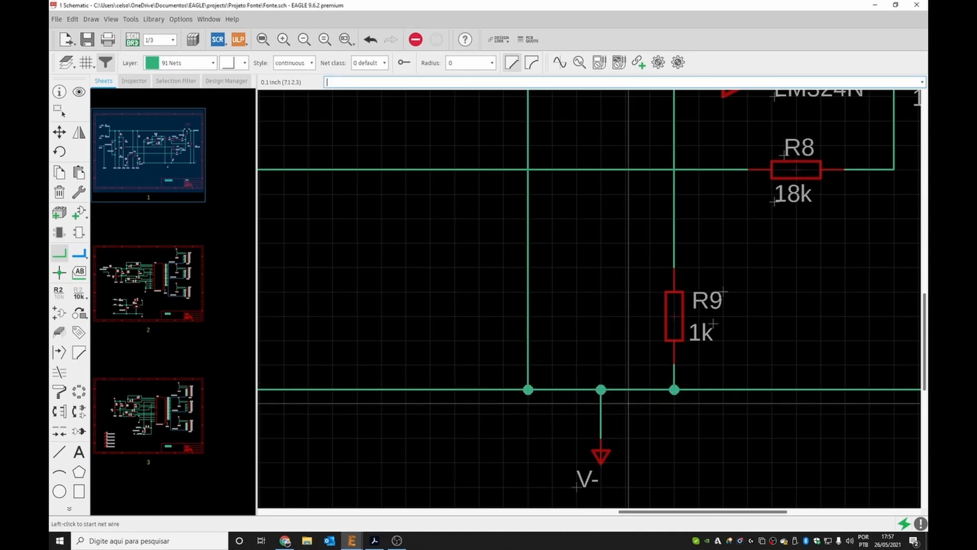
On sheet 2, paste a V- supply symbol near the left end of the rail below the regulator.
scroll(532, 275, down, 4)
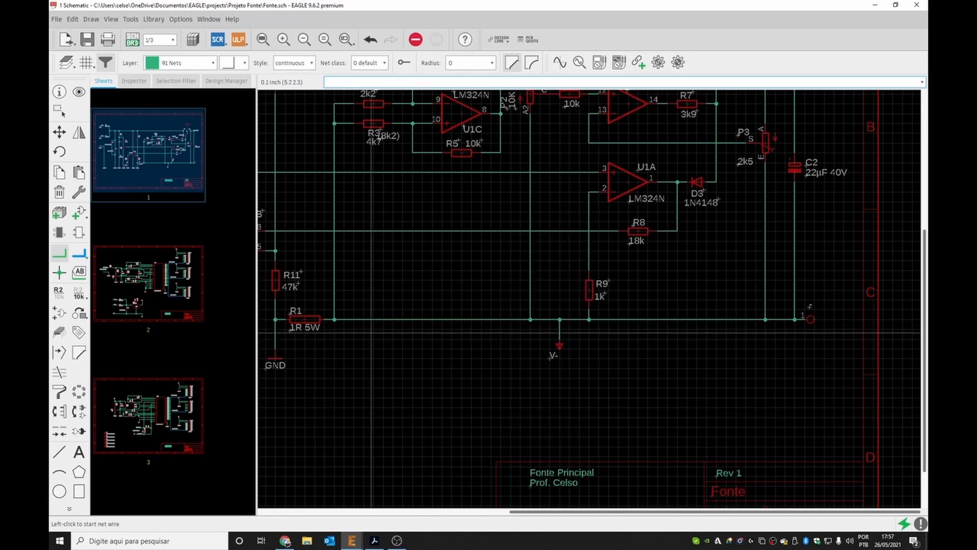
click(134, 311)
scroll(418, 380, down, 3)
scroll(378, 452, up, 3)
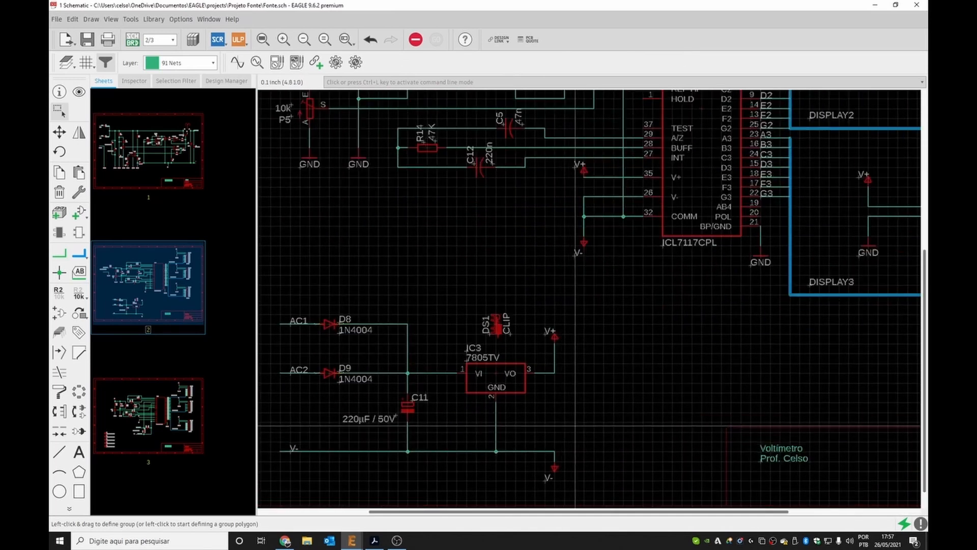
scroll(572, 445, down, 2)
key(ctrl+l)
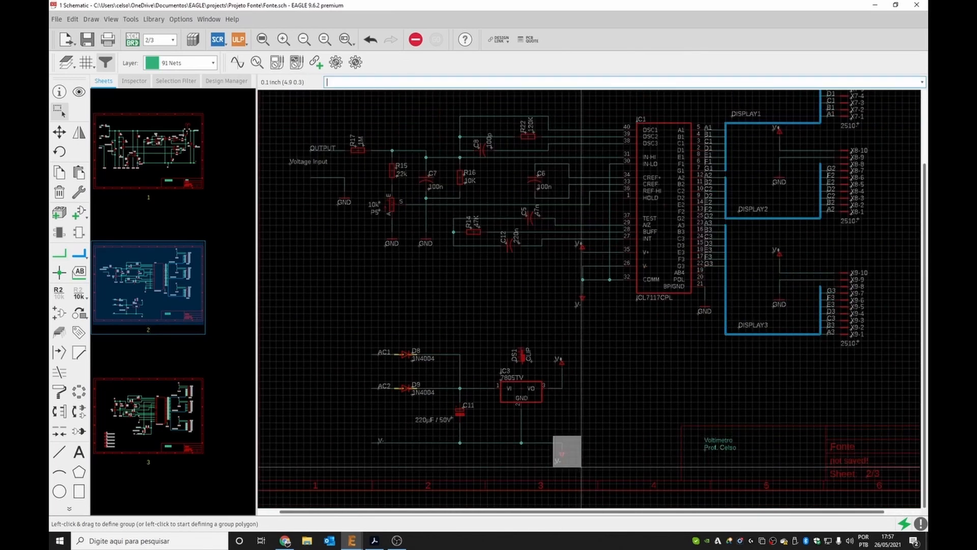
key(ctrl+v)
click(376, 450)
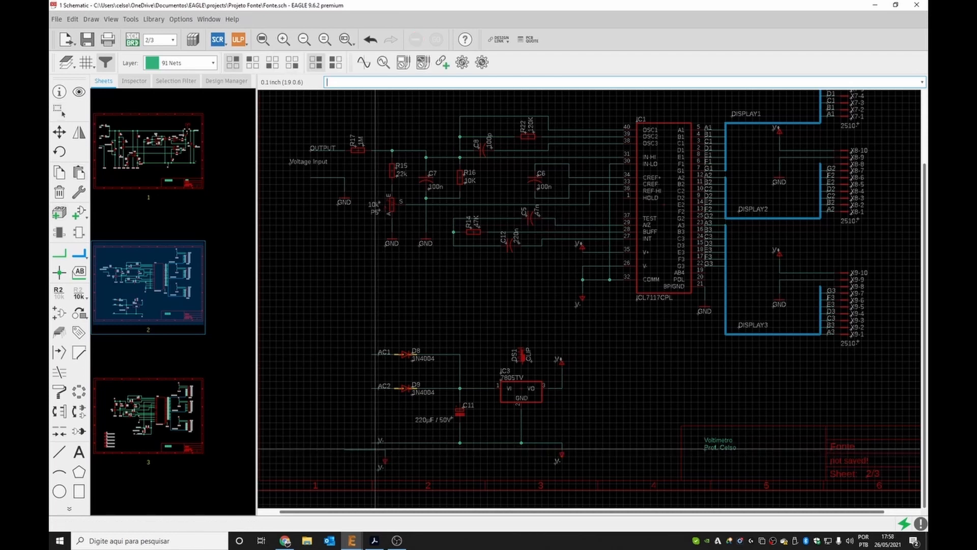
Replace the rail's left V- labelled segment with a net wire from the new V- symbol to C11's ground node.
scroll(351, 446, up, 3)
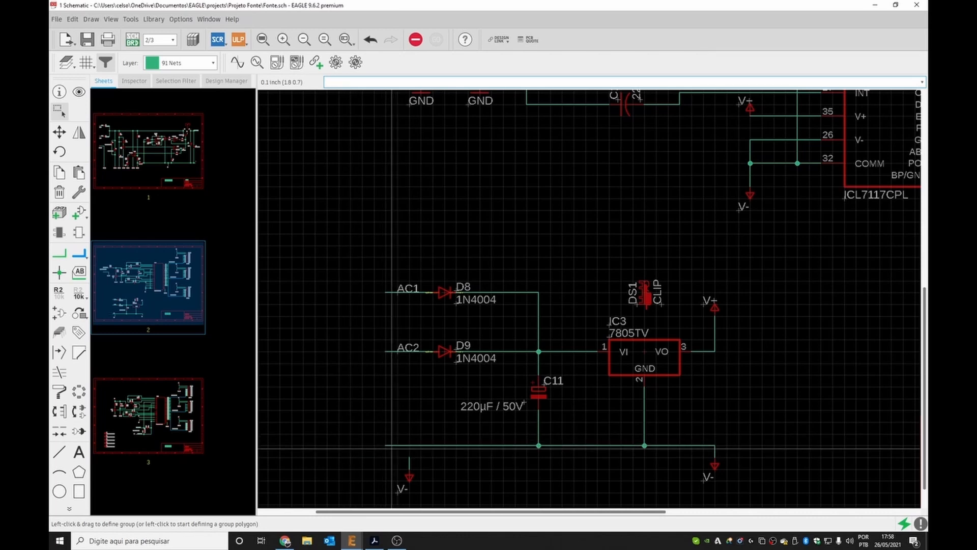
drag(384, 445, 420, 486)
click(387, 446)
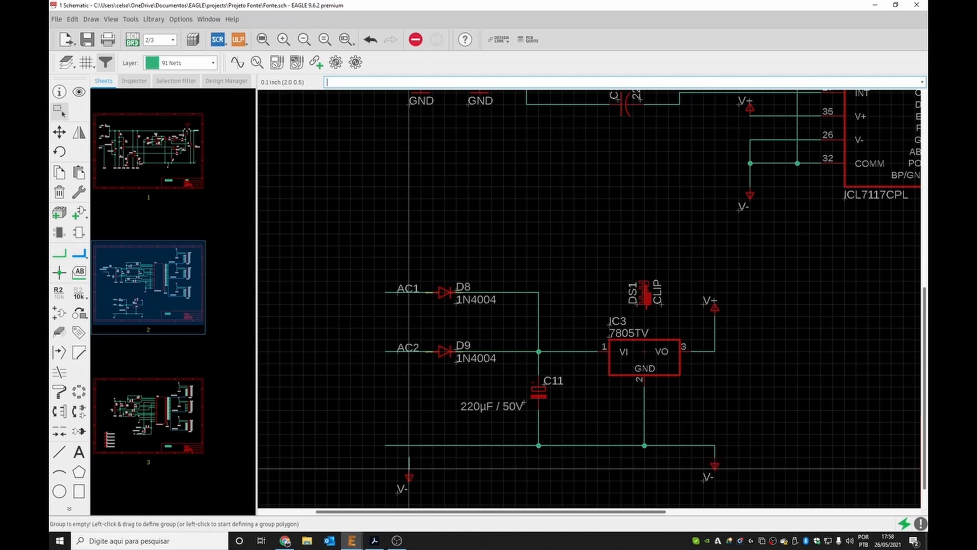
drag(361, 449, 409, 465)
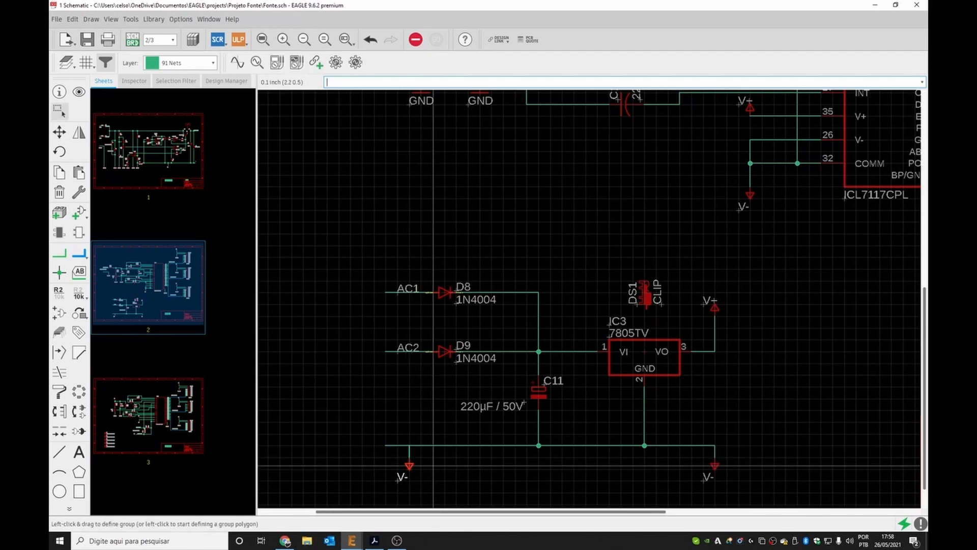
click(384, 450)
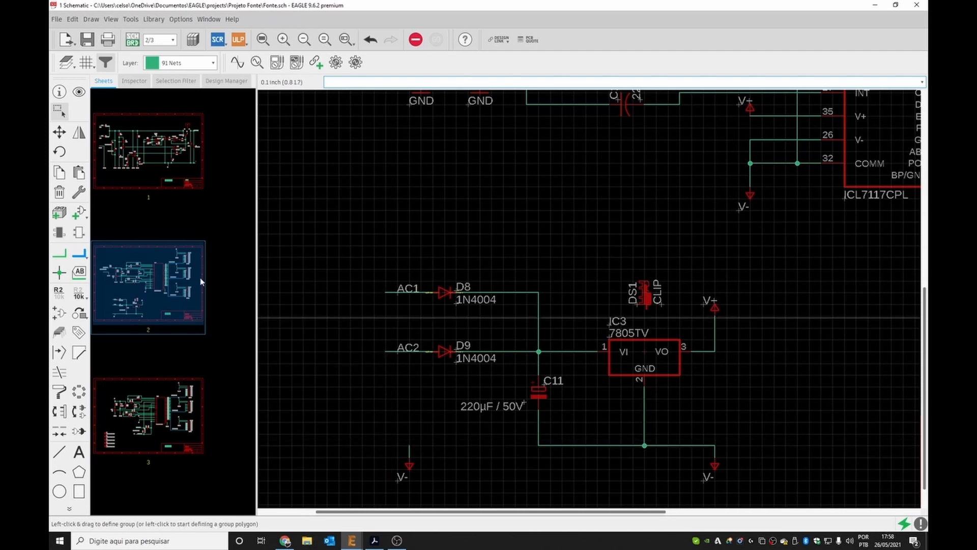
click(59, 252)
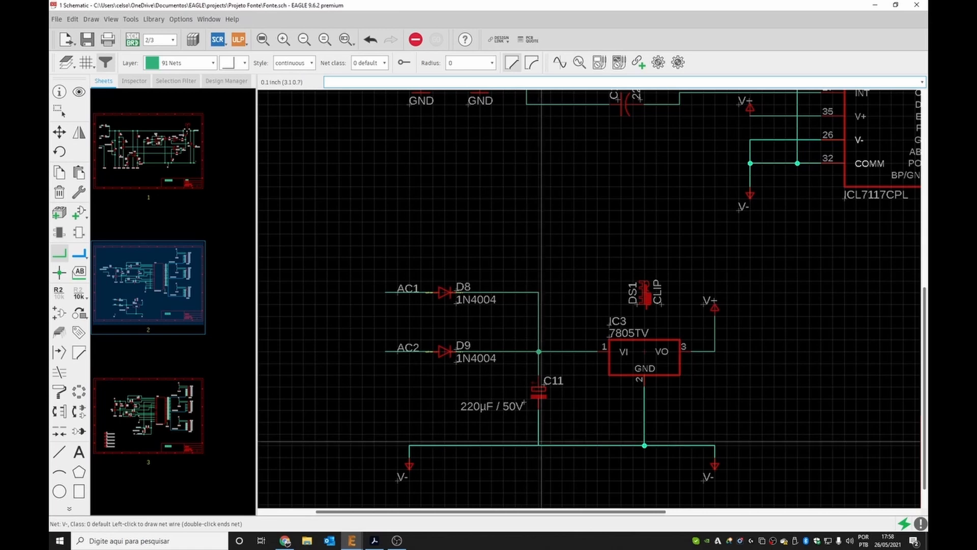
click(539, 445)
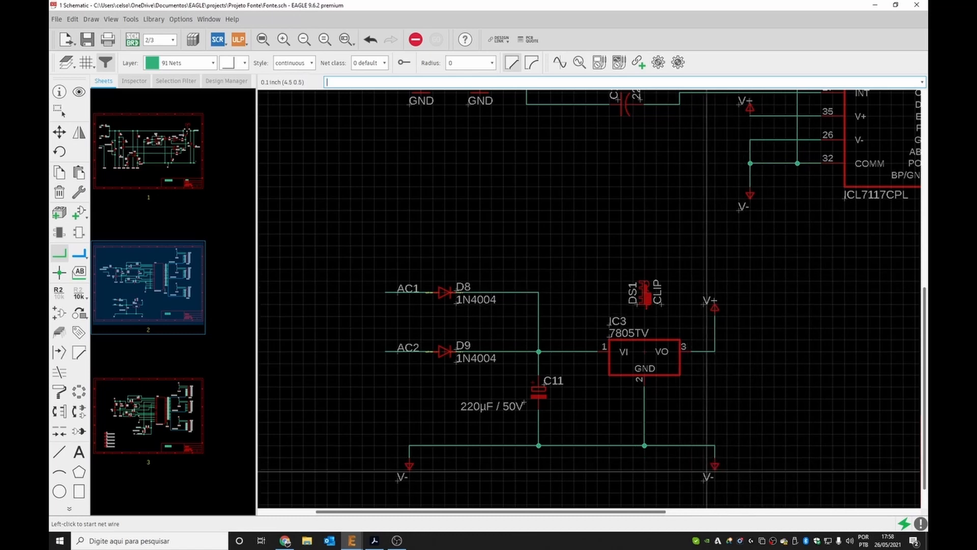
Save the drawing.
scroll(713, 198, down, 6)
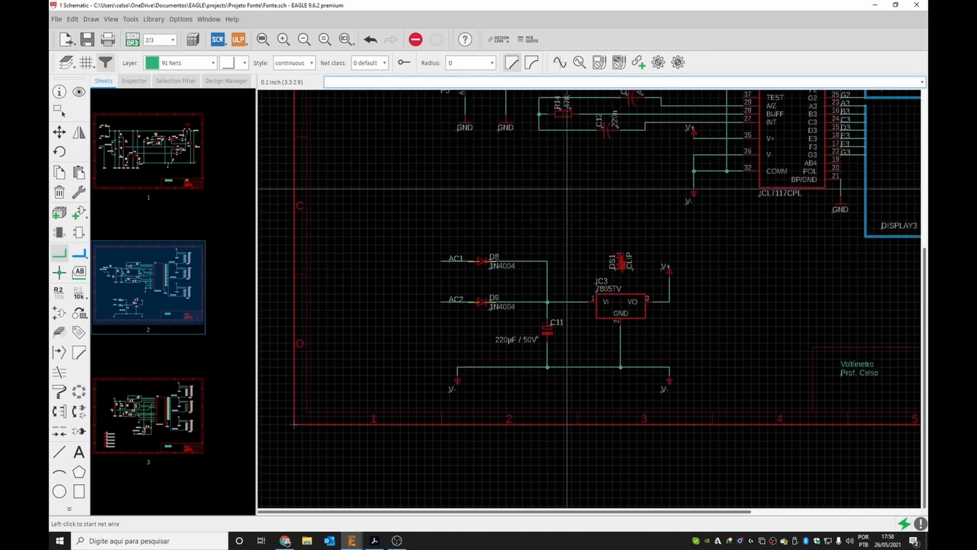
scroll(571, 159, up, 3)
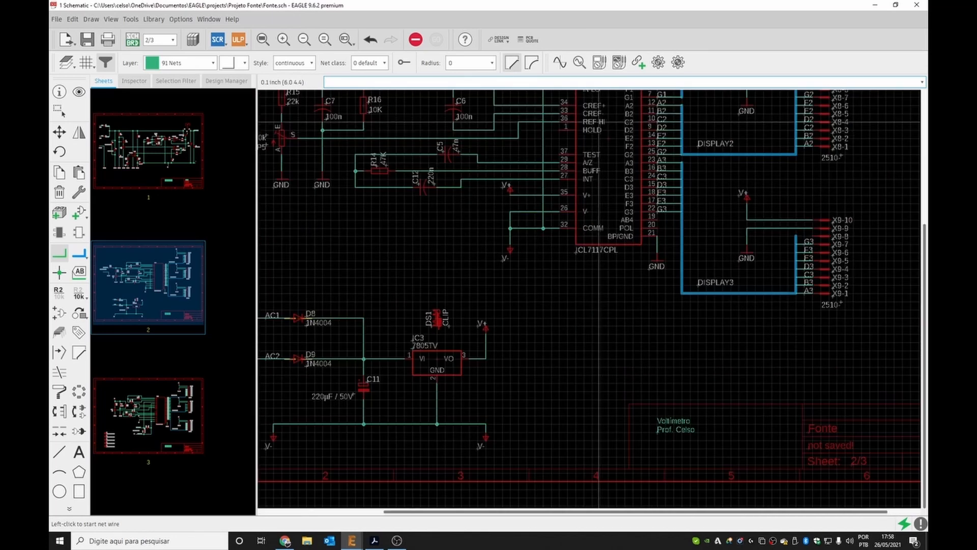
scroll(492, 204, down, 3)
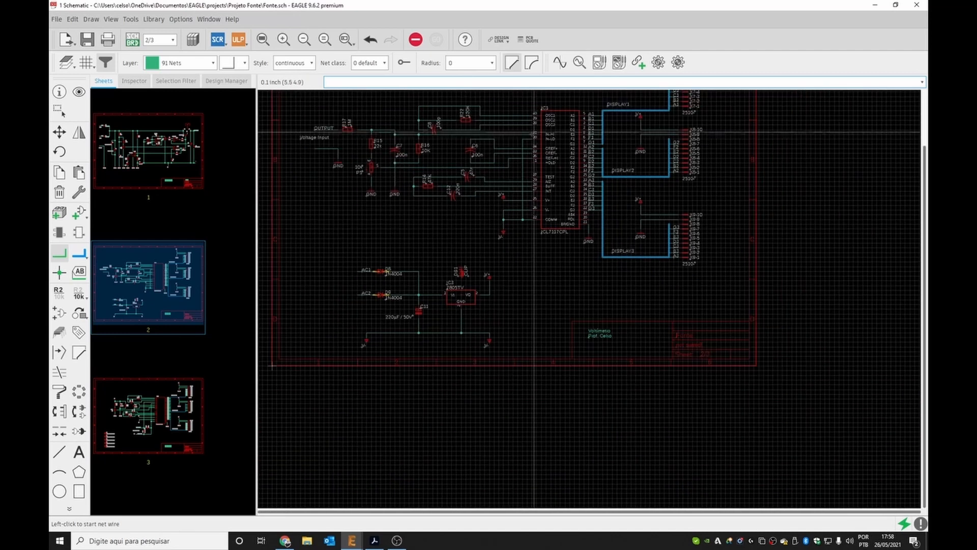
scroll(530, 141, up, 3)
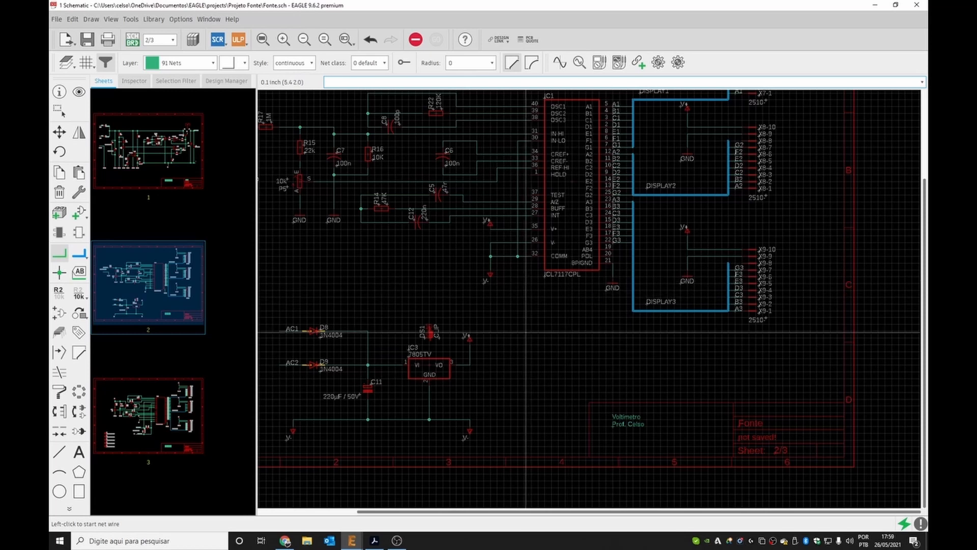
scroll(511, 302, down, 1)
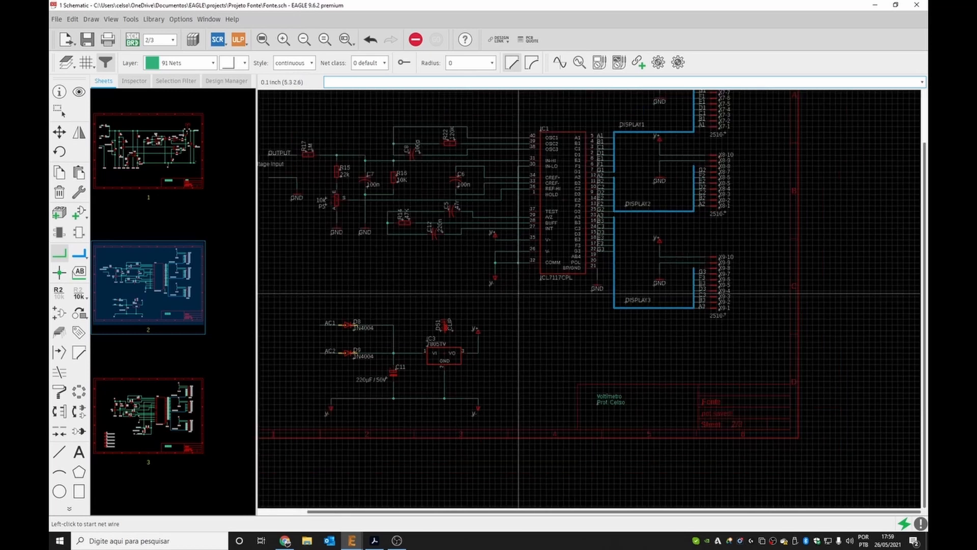
click(87, 40)
Run the electrical rule check and approve the unconnected IC4 HOLD input pin error.
click(130, 19)
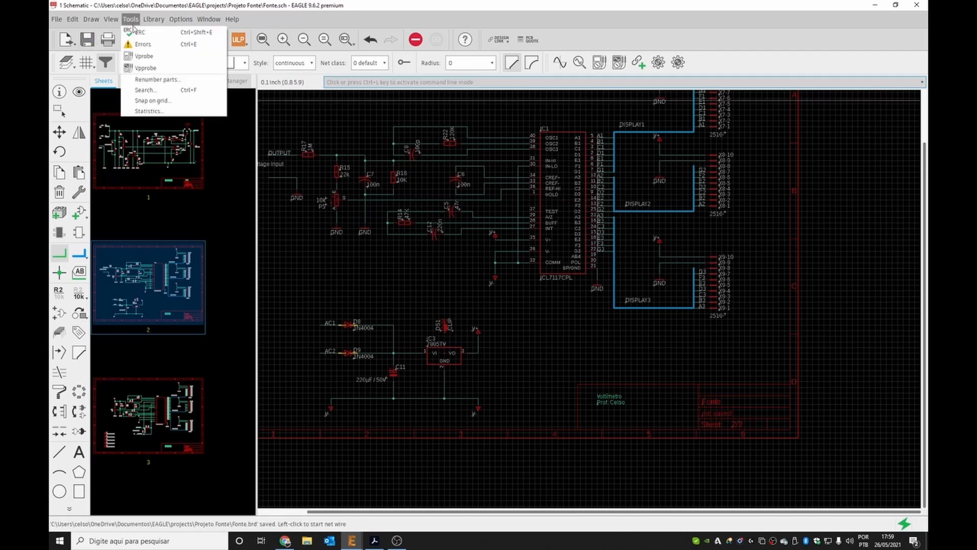
click(131, 31)
click(397, 277)
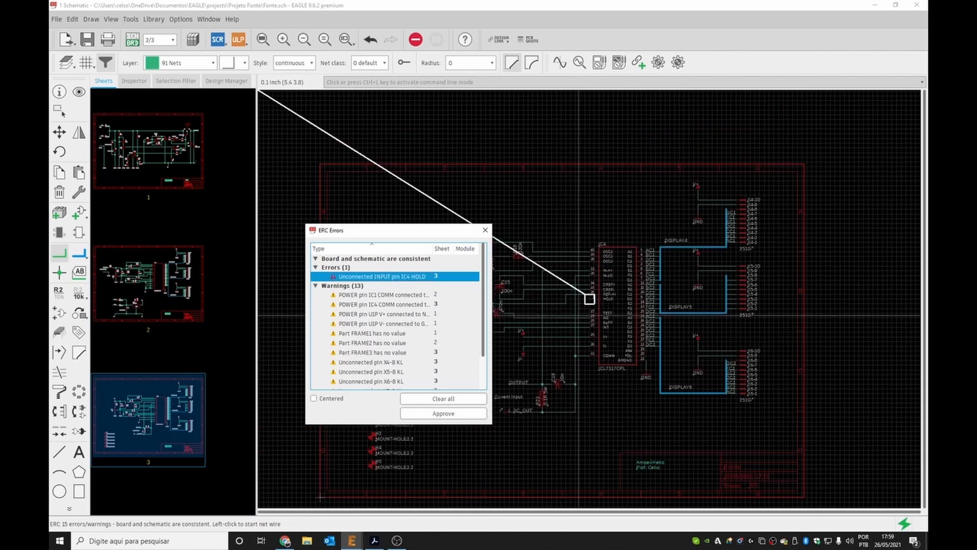
click(443, 414)
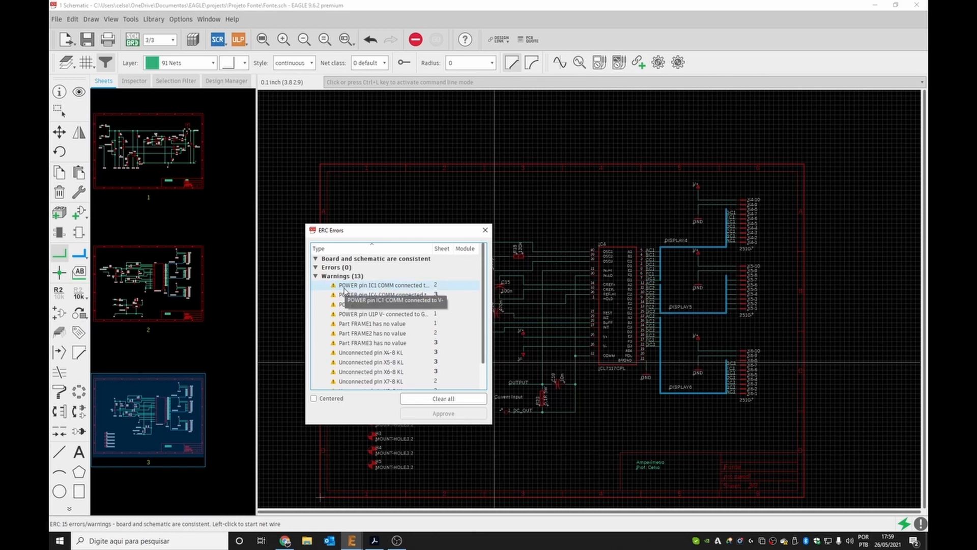
Select the IC1 COMM power pin warning and examine the ICL7116/ICL7117 datasheet's typical operating circuits.
click(392, 286)
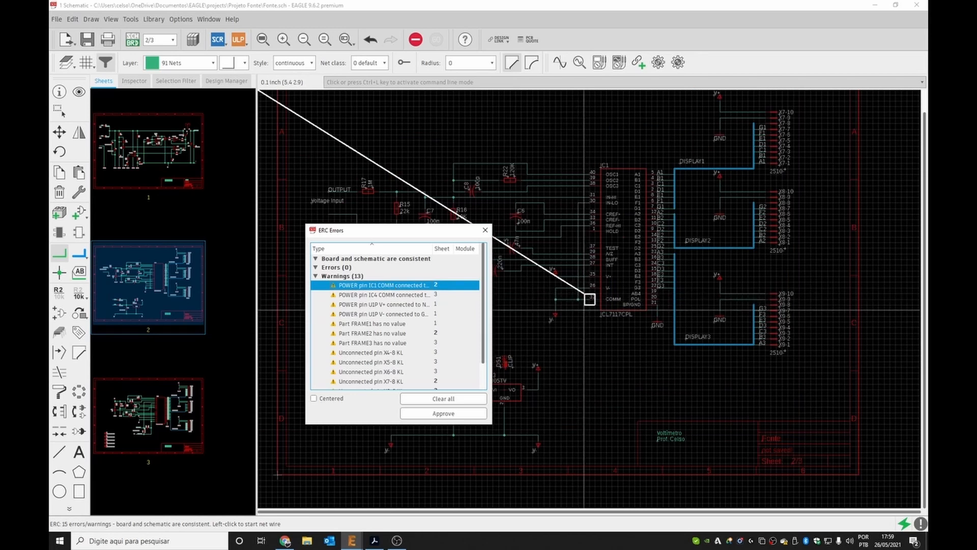
click(374, 540)
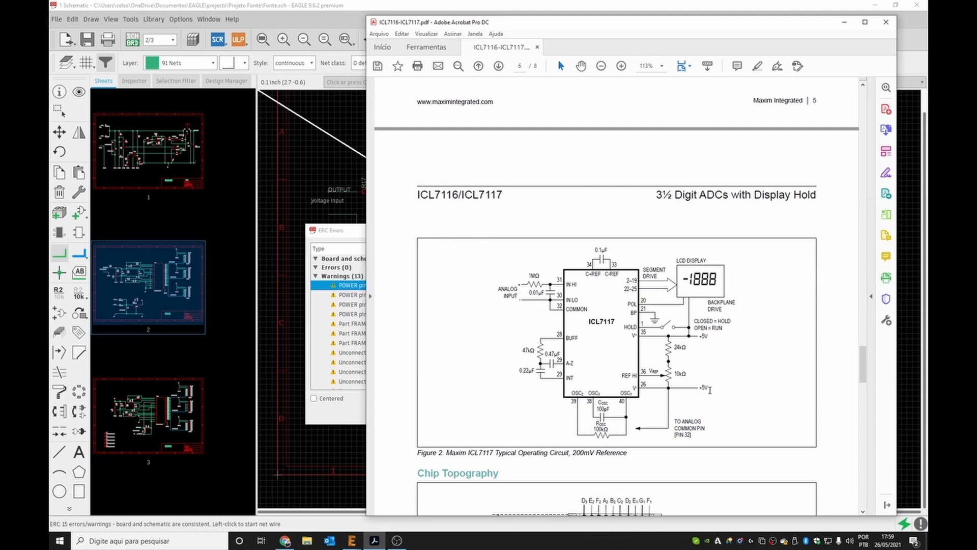
scroll(682, 401, up, 10)
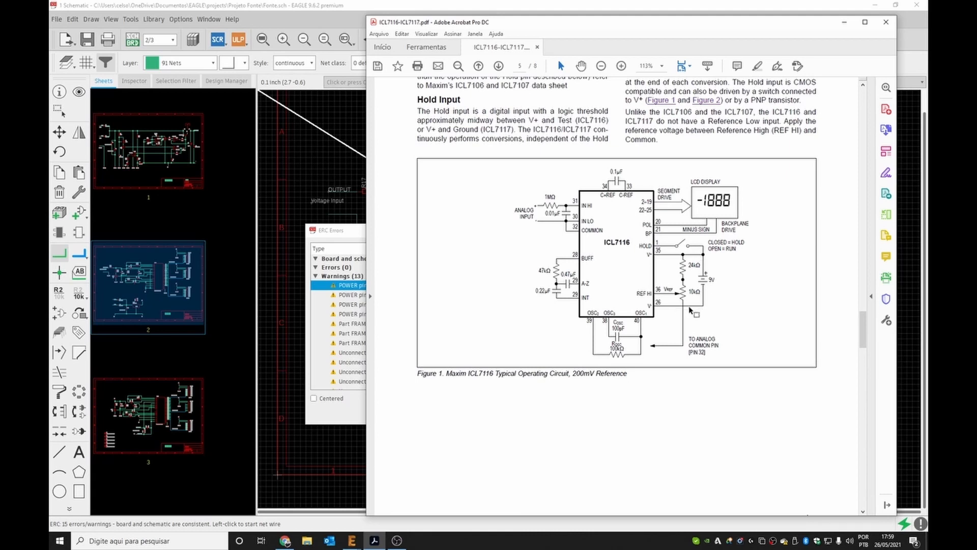
scroll(660, 325, up, 3)
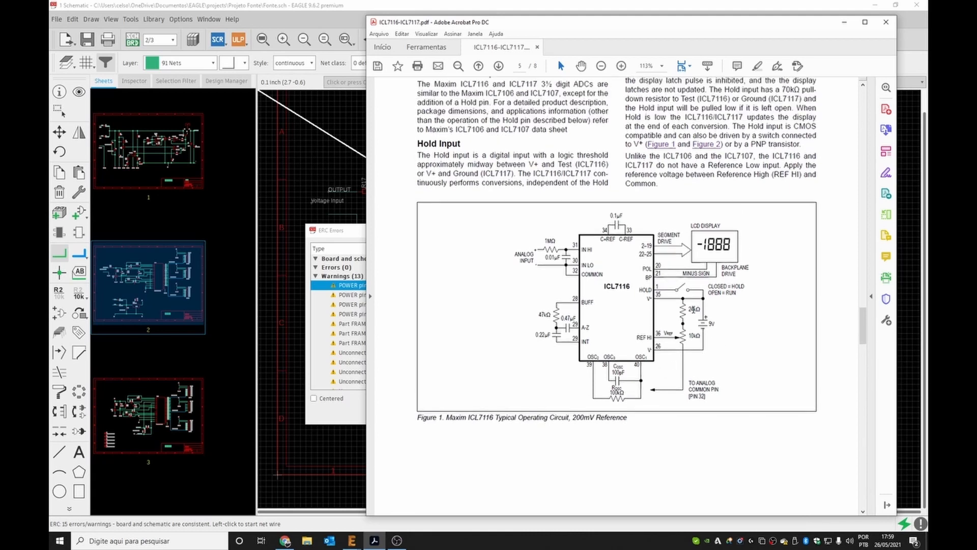
scroll(700, 337, down, 2)
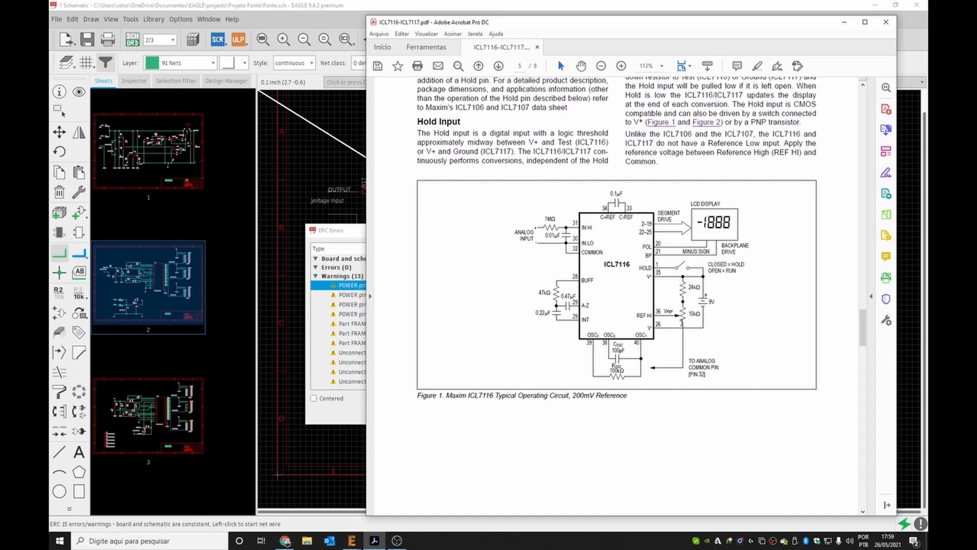
scroll(632, 325, down, 8)
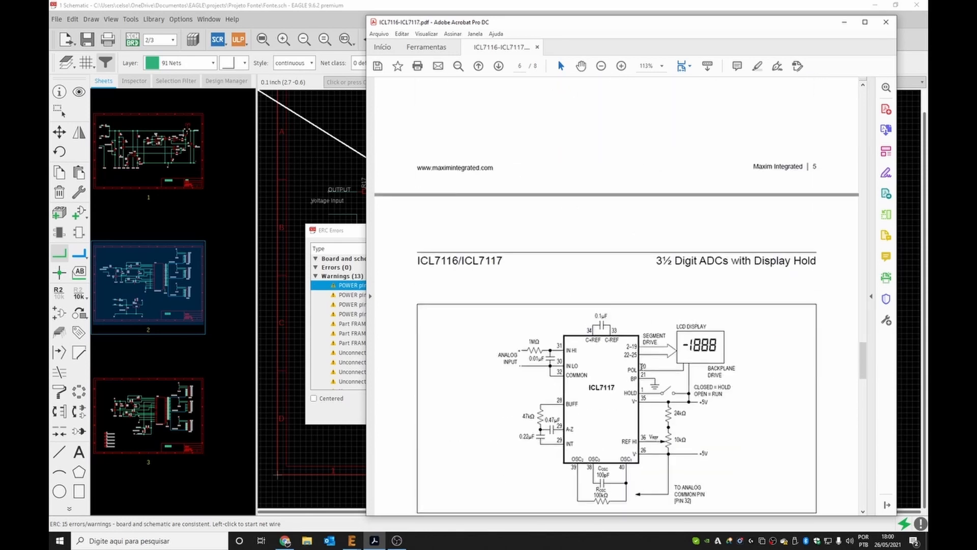
scroll(669, 346, down, 3)
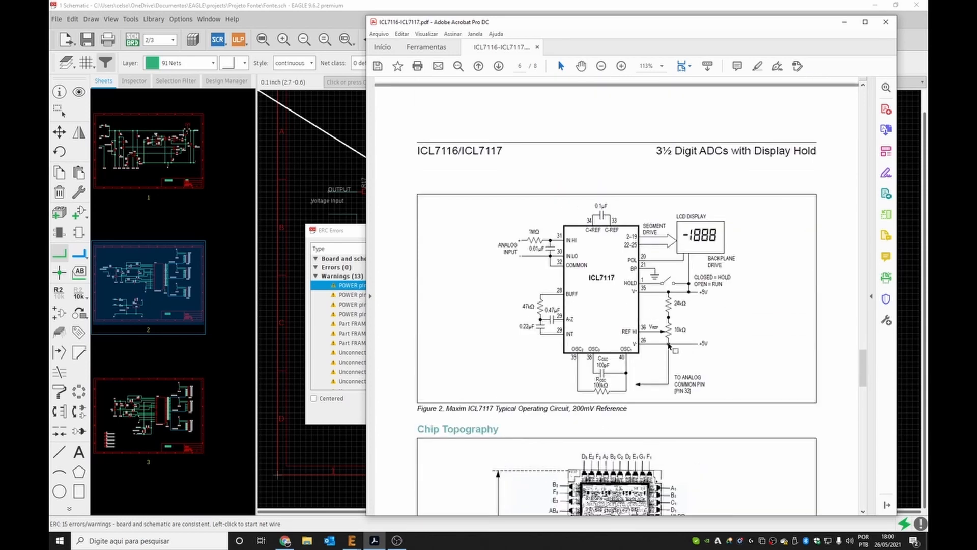
scroll(669, 346, up, 8)
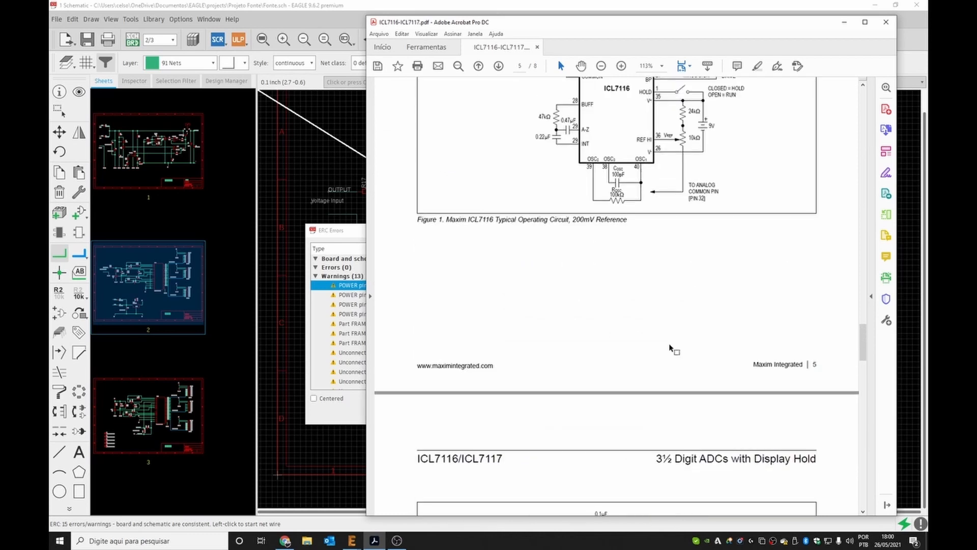
scroll(670, 349, up, 3)
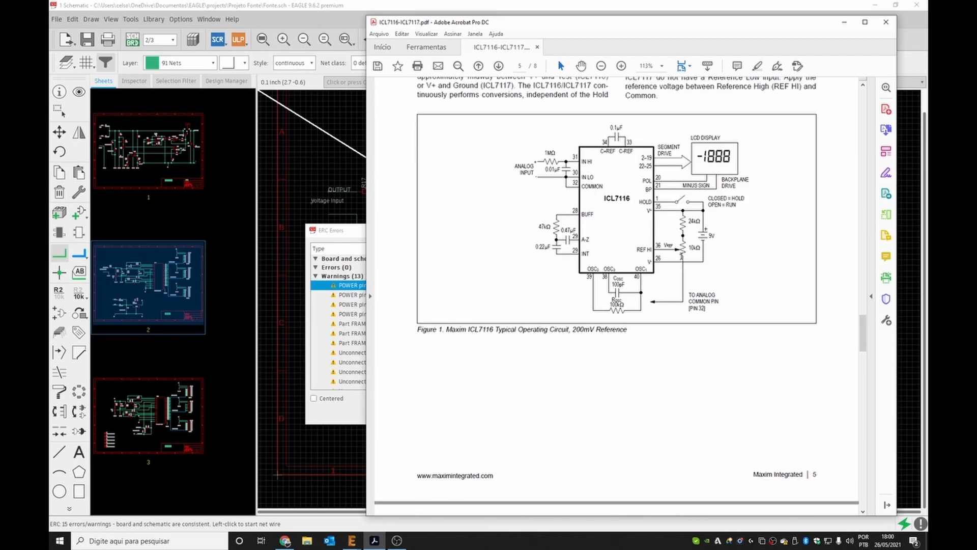
scroll(686, 257, down, 4)
scroll(687, 257, down, 7)
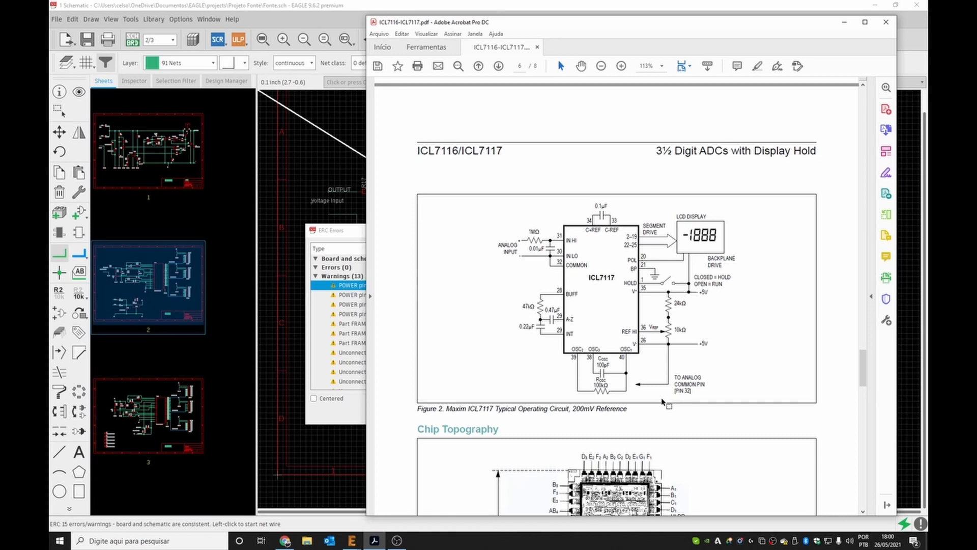
scroll(672, 349, down, 1)
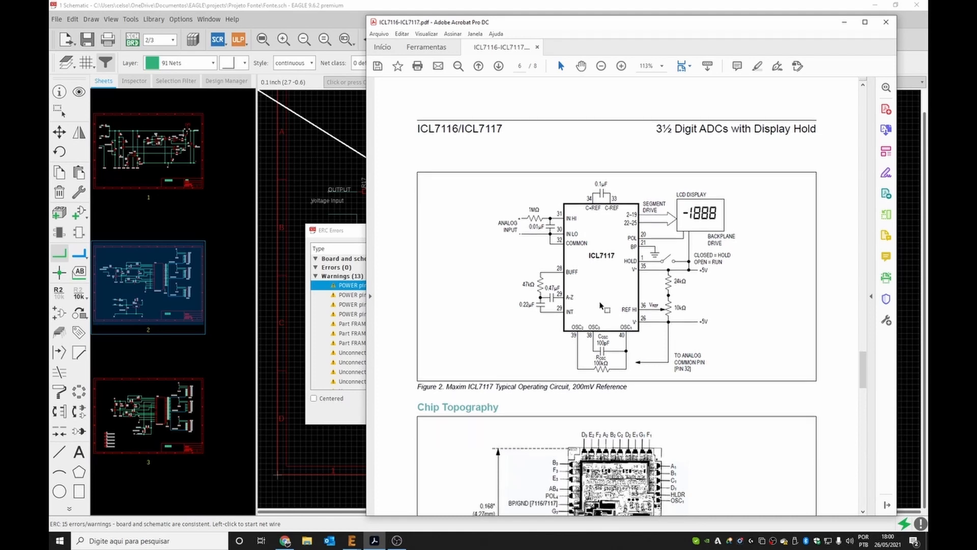
Compare the datasheet's ICL7116 and ICL7117 typical operating circuits, then approve the IC1 COMM power pin warning.
scroll(609, 277, up, 10)
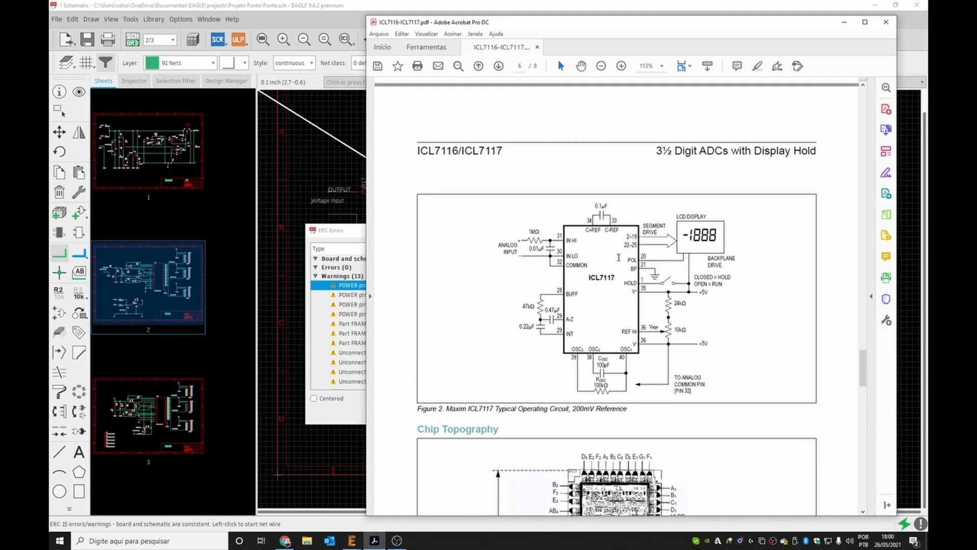
scroll(611, 280, up, 3)
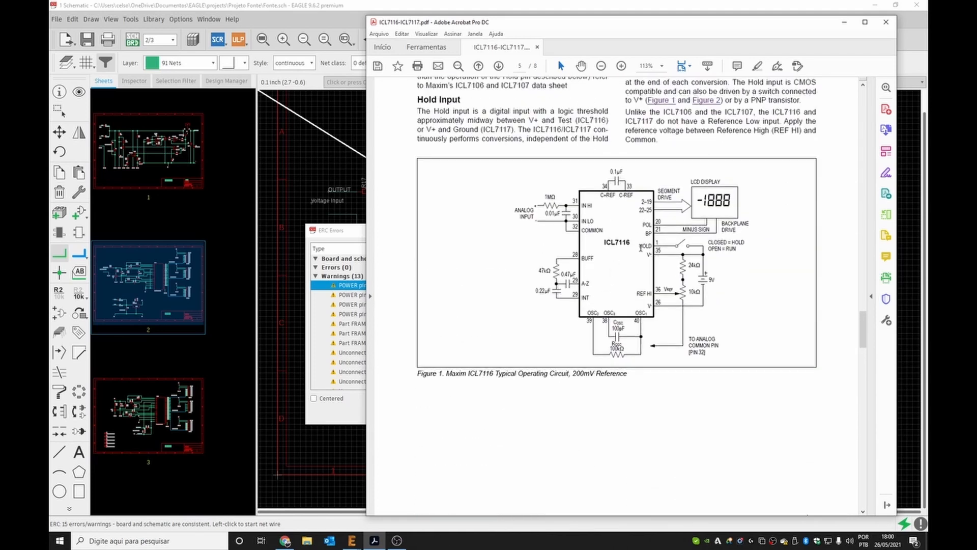
scroll(639, 310, down, 10)
scroll(642, 335, down, 4)
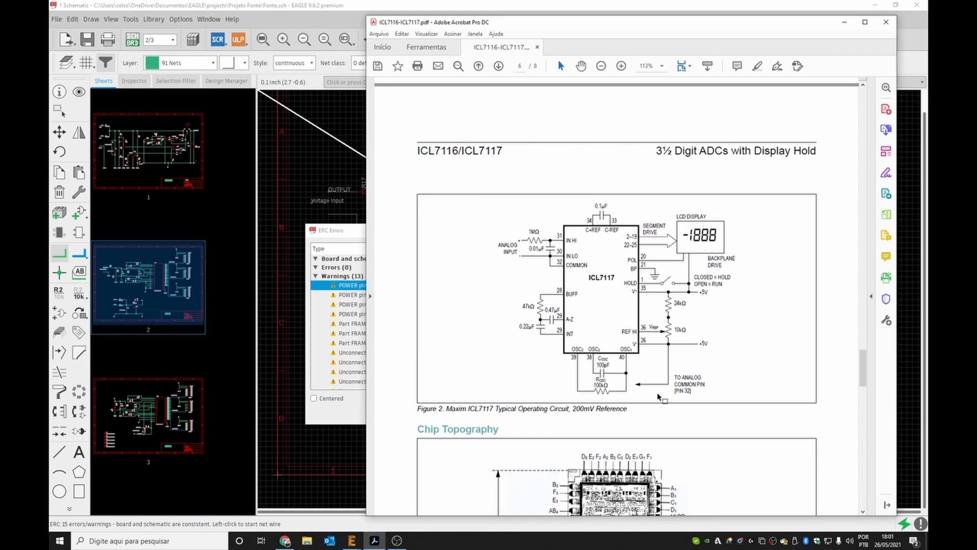
click(351, 231)
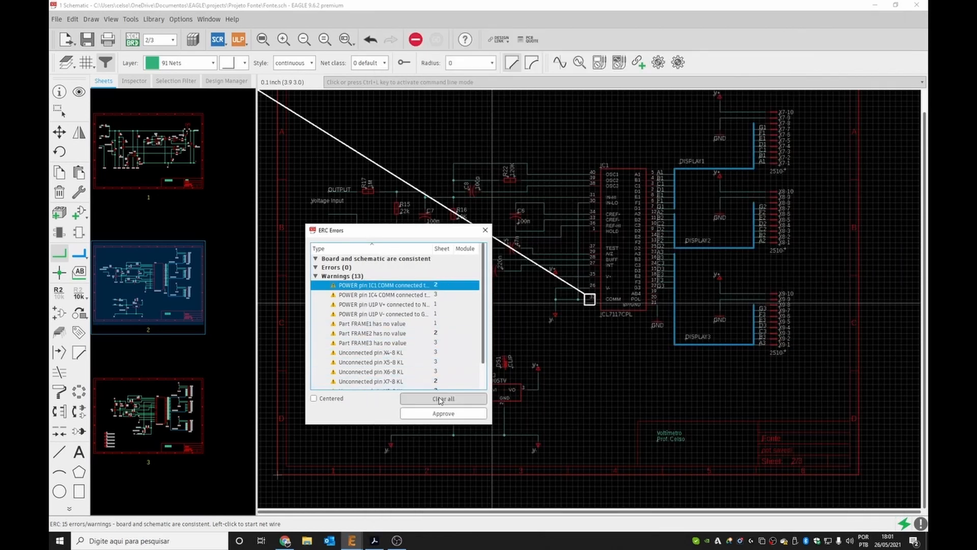
click(438, 414)
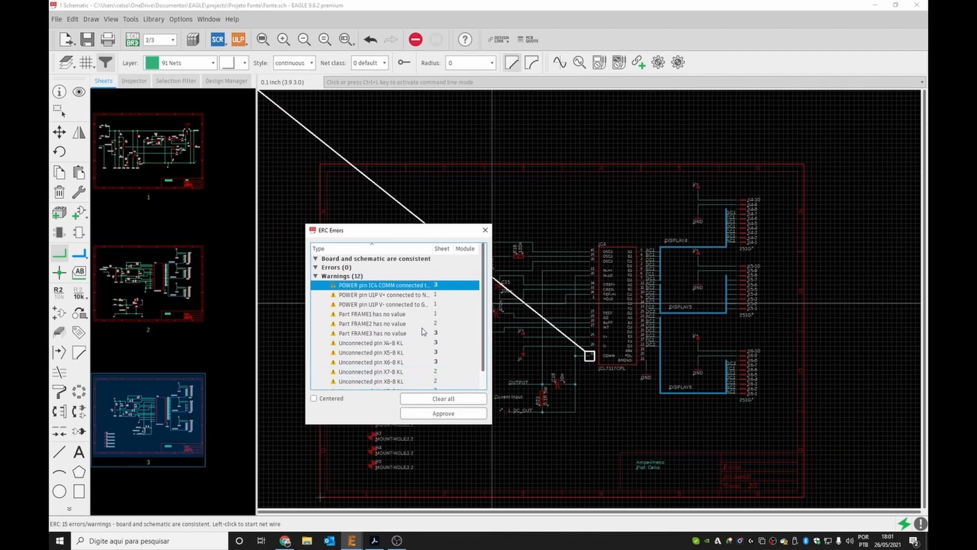
Approve the IC4 COMM power pin warning in the ERC list.
click(405, 288)
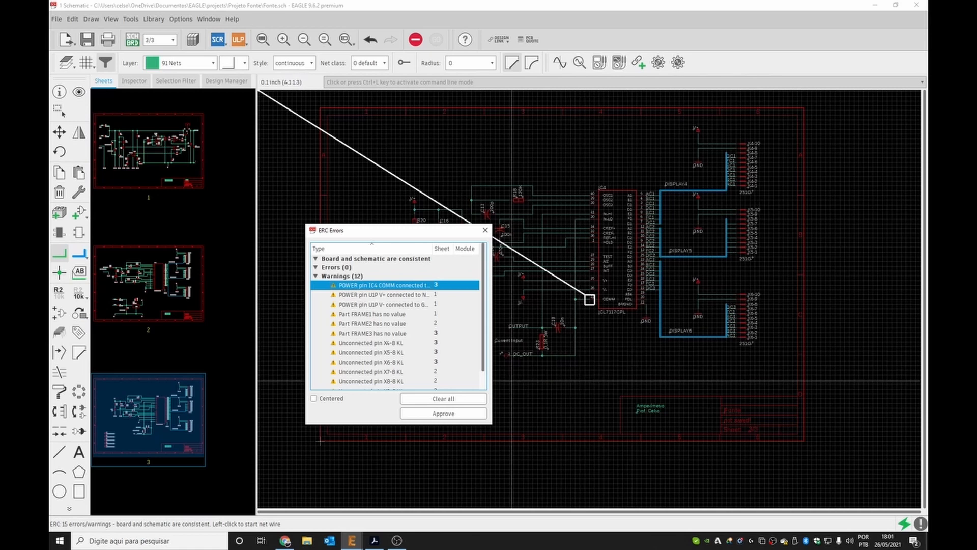
click(454, 416)
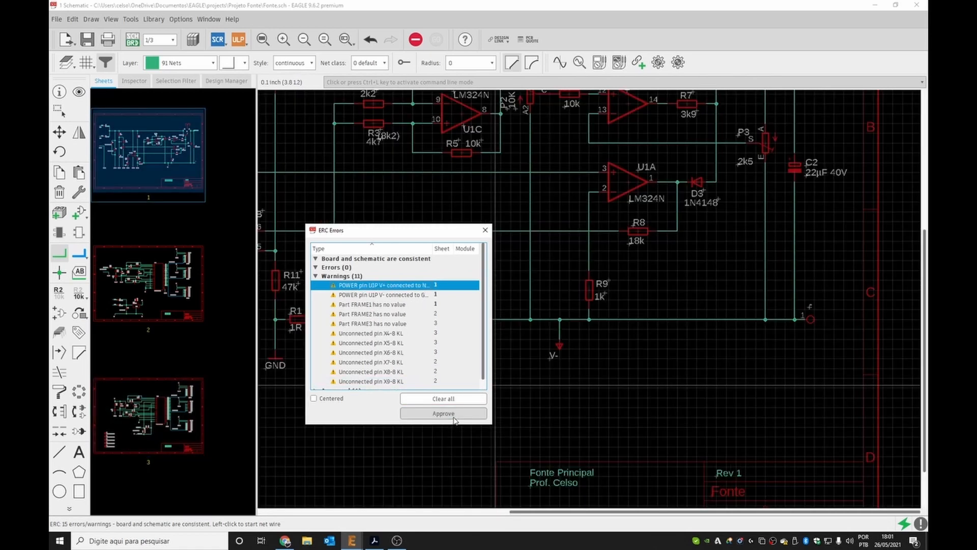
Locate the U1P V+ warning's net, close the ERC list, and place a net label on the upper supply rail.
click(360, 287)
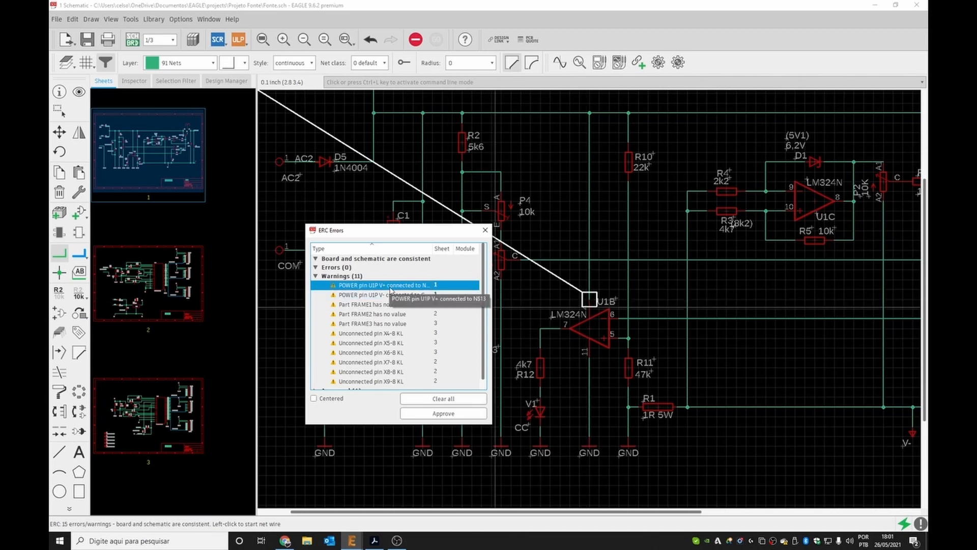
scroll(407, 323, down, 1)
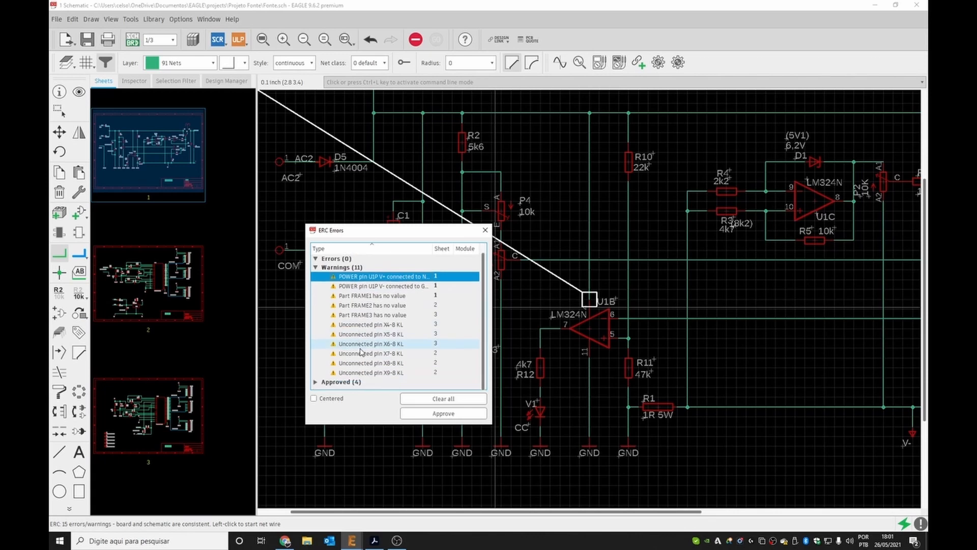
click(486, 232)
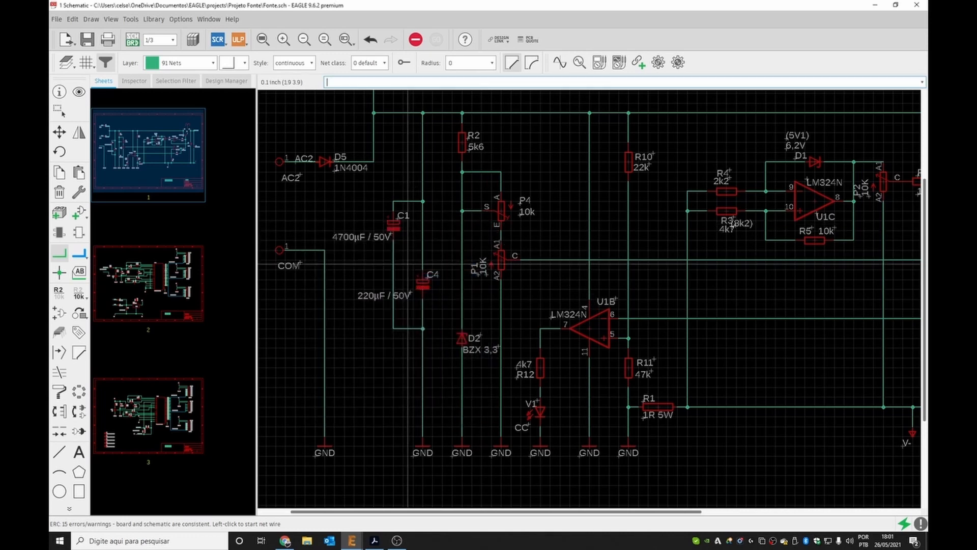
scroll(480, 254, up, 1)
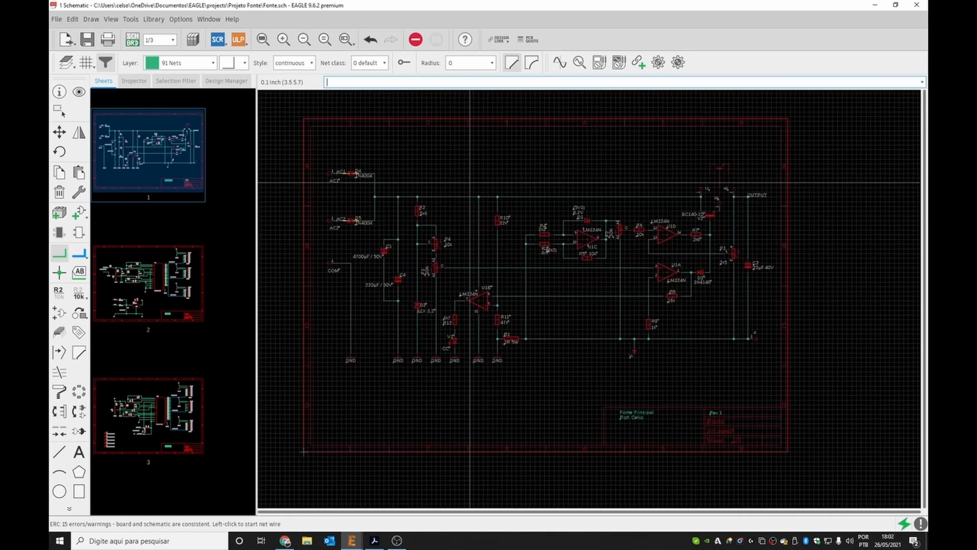
scroll(488, 233, up, 1)
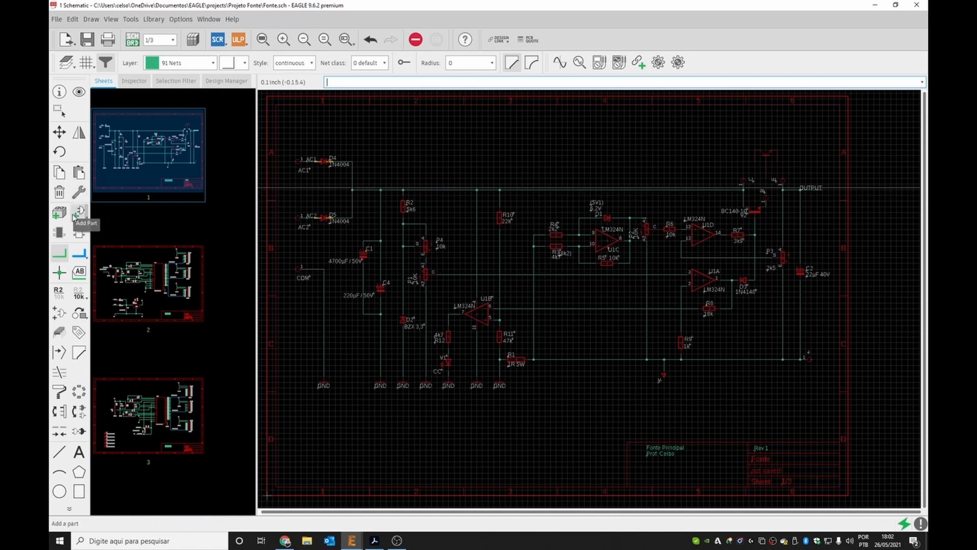
click(80, 272)
scroll(490, 188, up, 4)
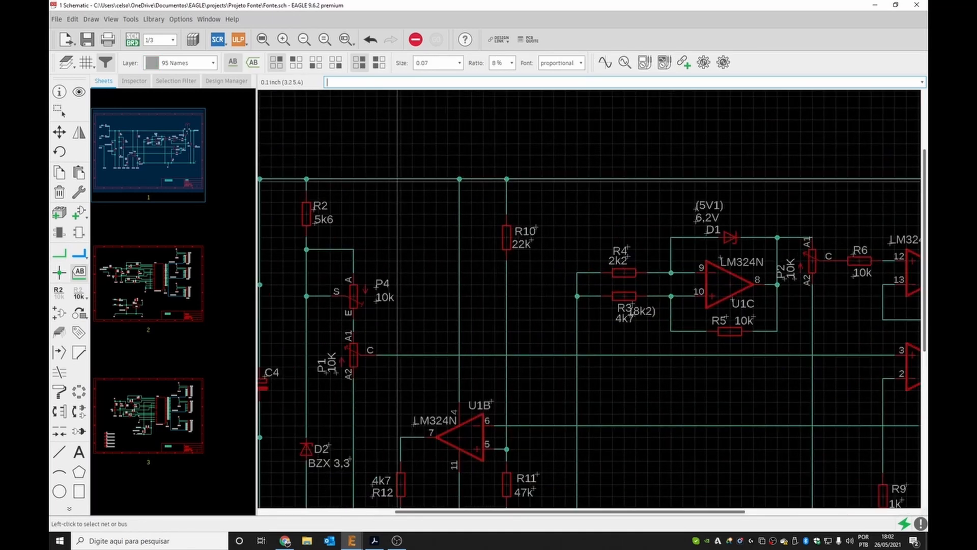
click(402, 179)
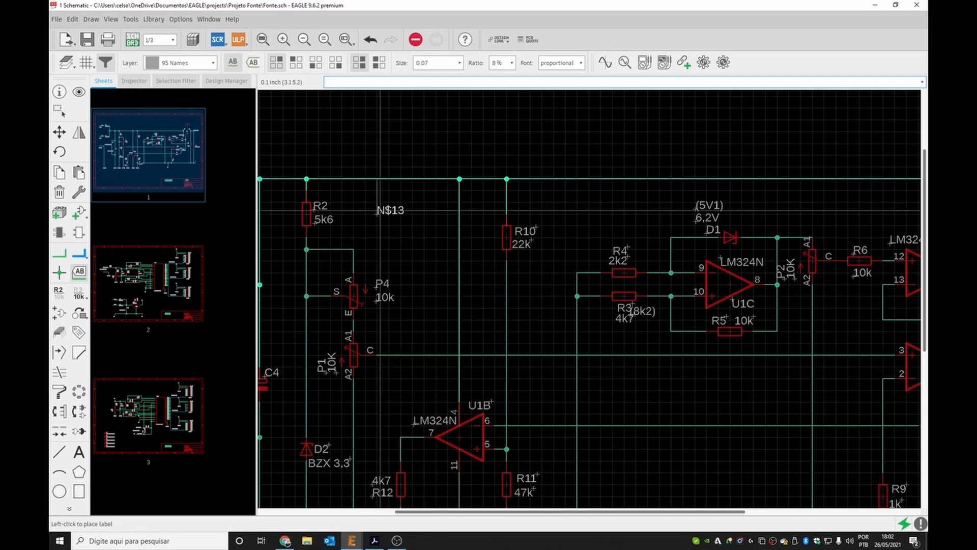
click(389, 176)
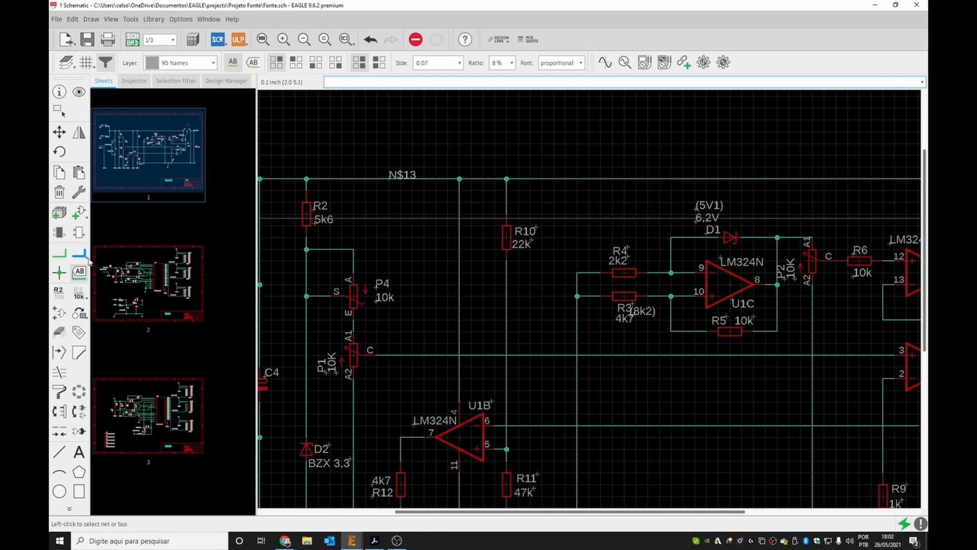
Rename the labelled upper supply rail net to VUNREG.
click(59, 290)
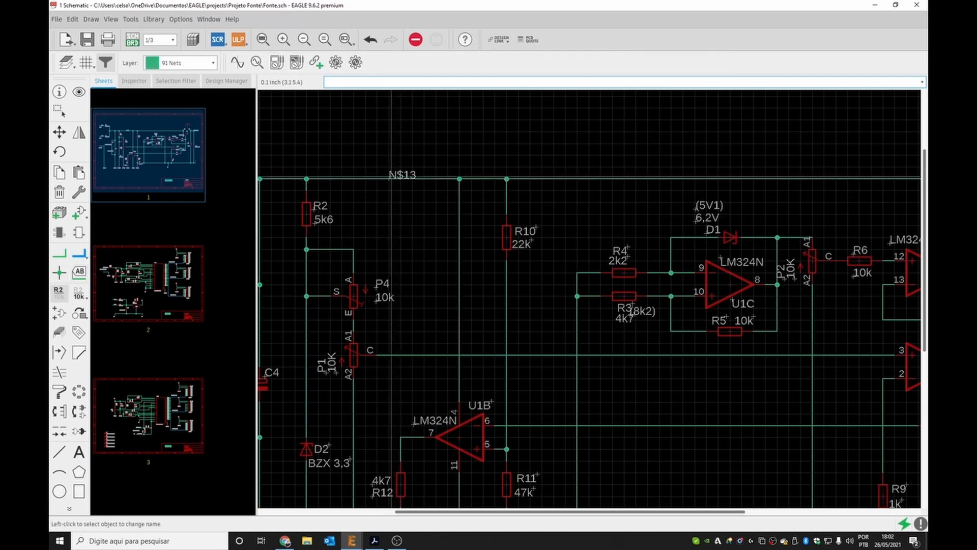
scroll(391, 177, down, 3)
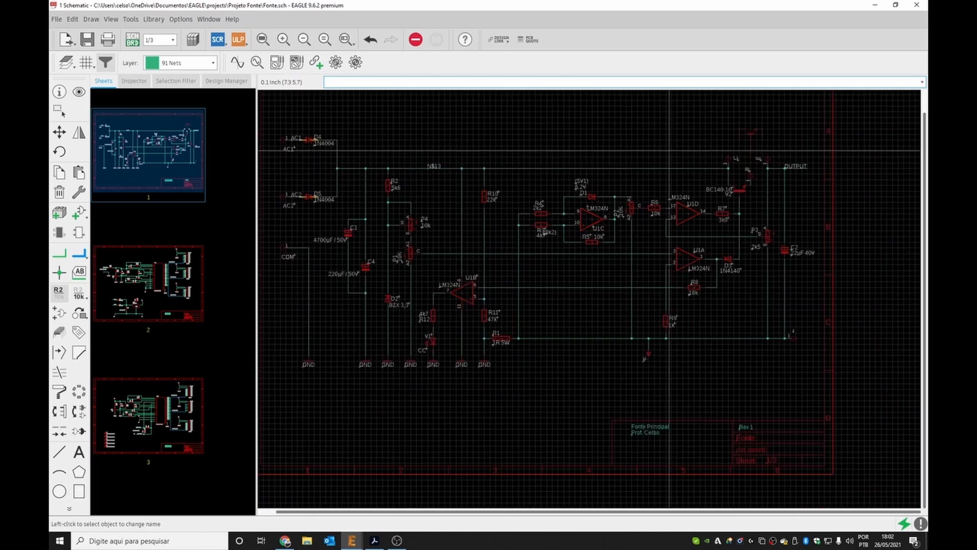
scroll(427, 168, up, 3)
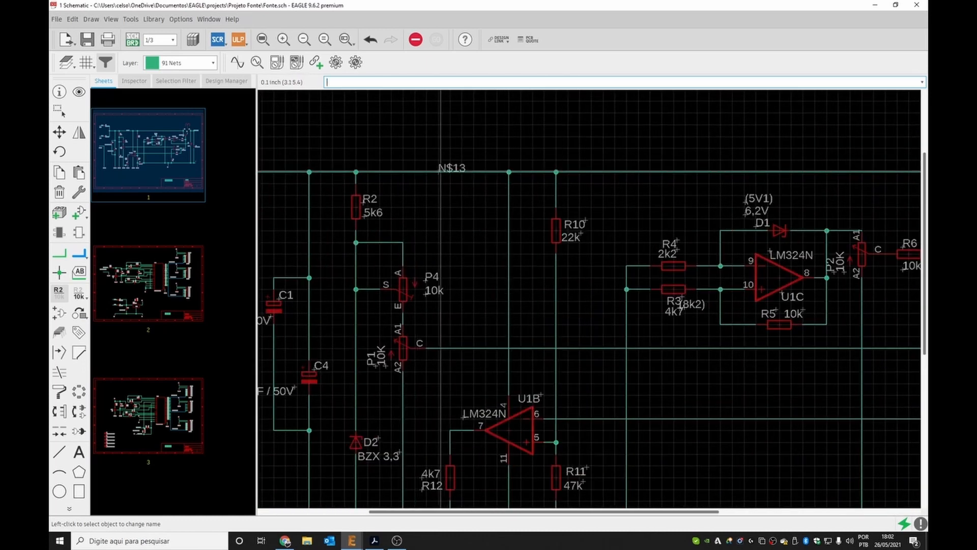
click(438, 171)
click(438, 172)
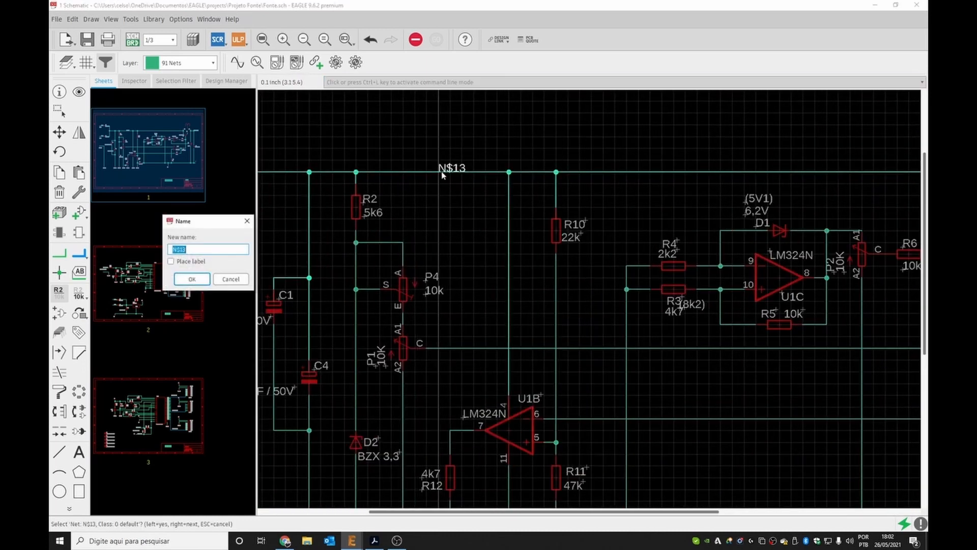
text(VUNREG)
key(Return)
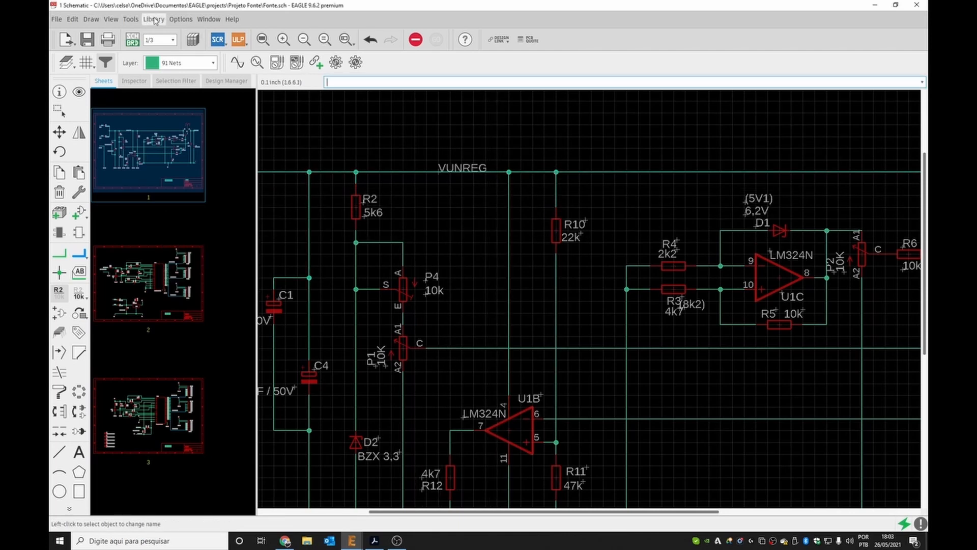
Rerun the electrical rule check and inspect the U1P V+ and V- power pin warnings.
click(132, 19)
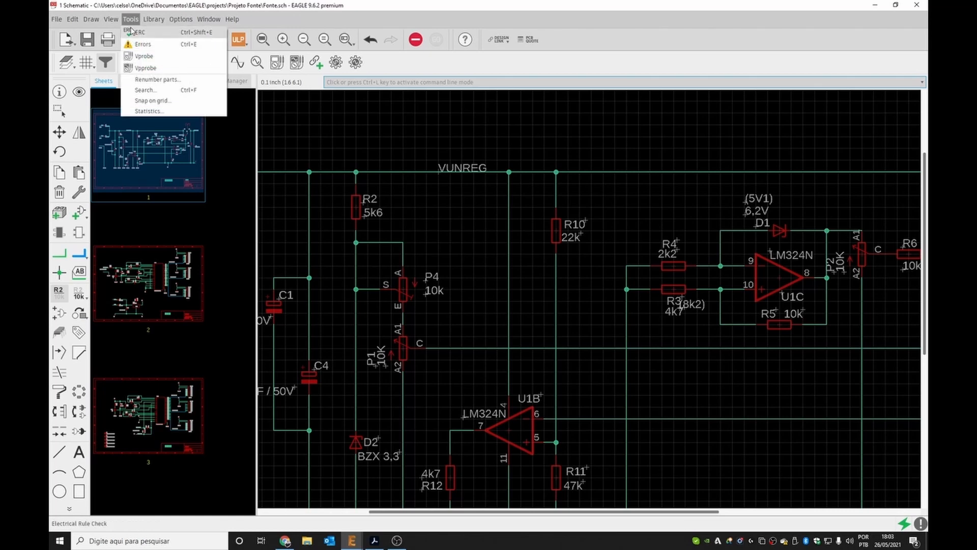
click(134, 32)
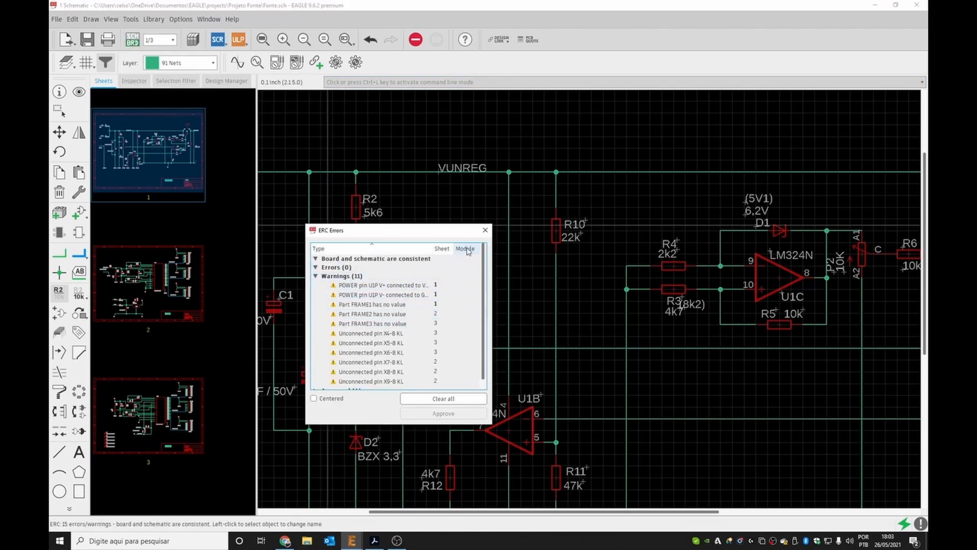
drag(493, 254, 629, 254)
click(438, 285)
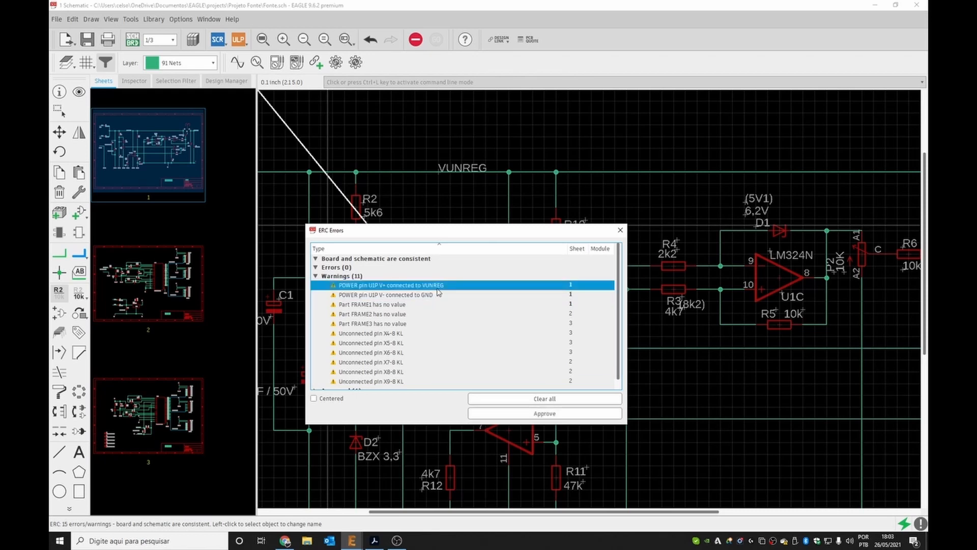
click(430, 295)
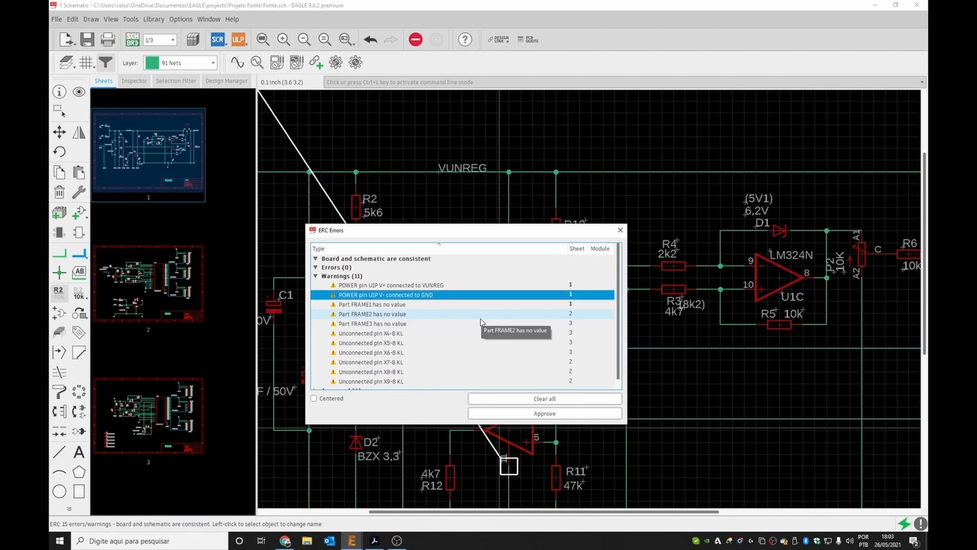
click(618, 234)
scroll(399, 267, down, 6)
scroll(458, 356, up, 5)
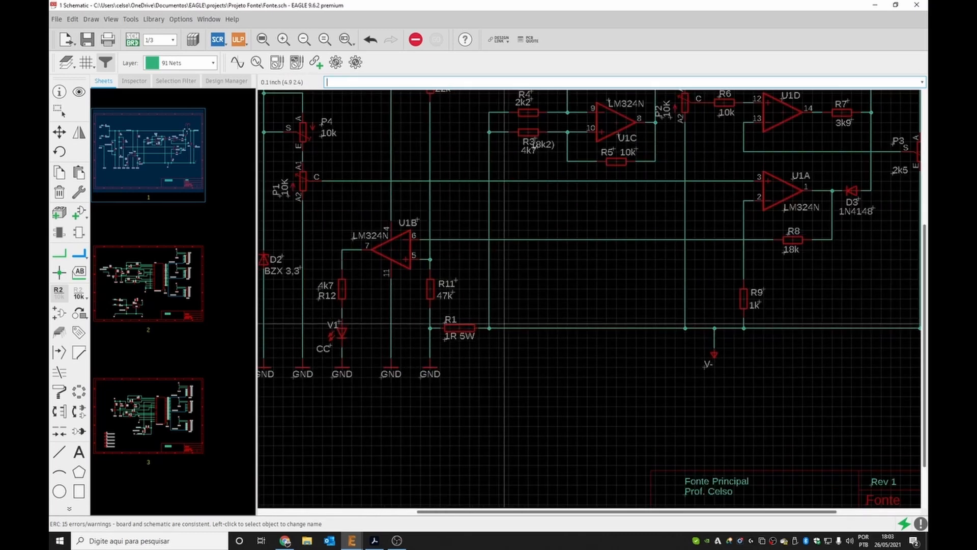
scroll(489, 299, down, 2)
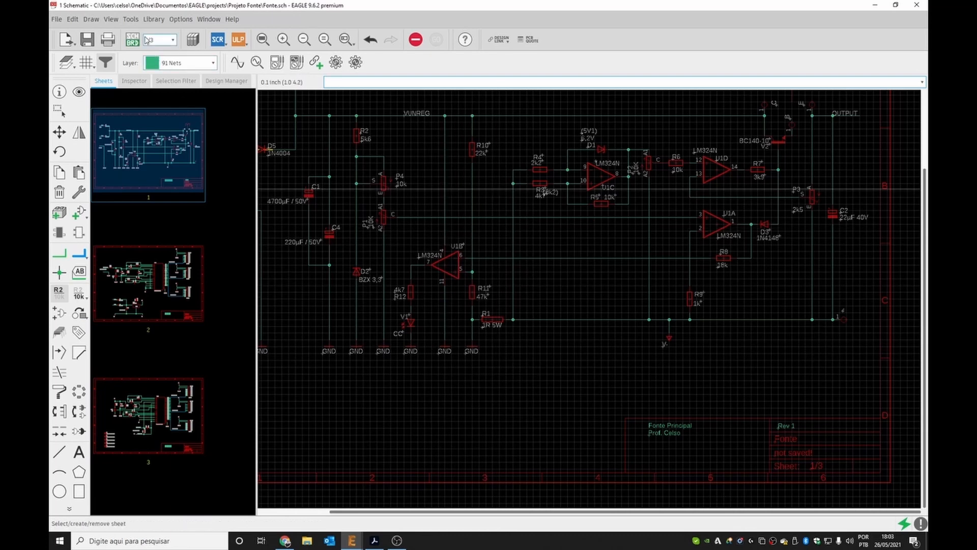
Run the electrical rule check again and approve the U1P V+ and U1P V- power pin warnings.
click(131, 19)
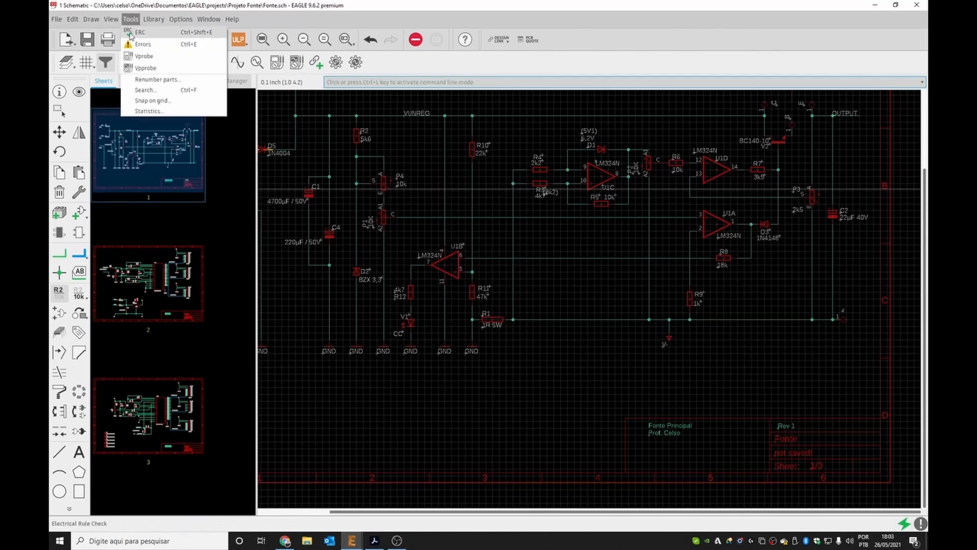
click(134, 33)
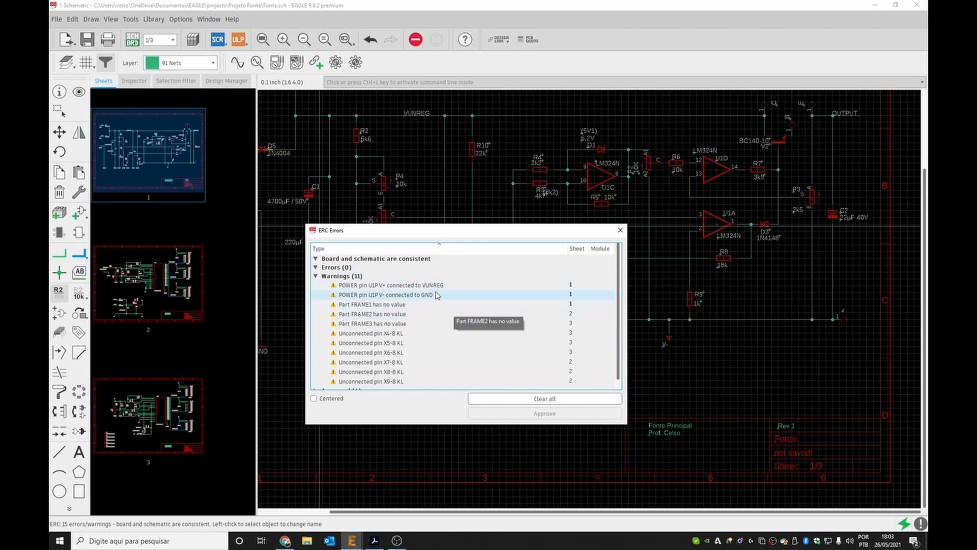
click(430, 286)
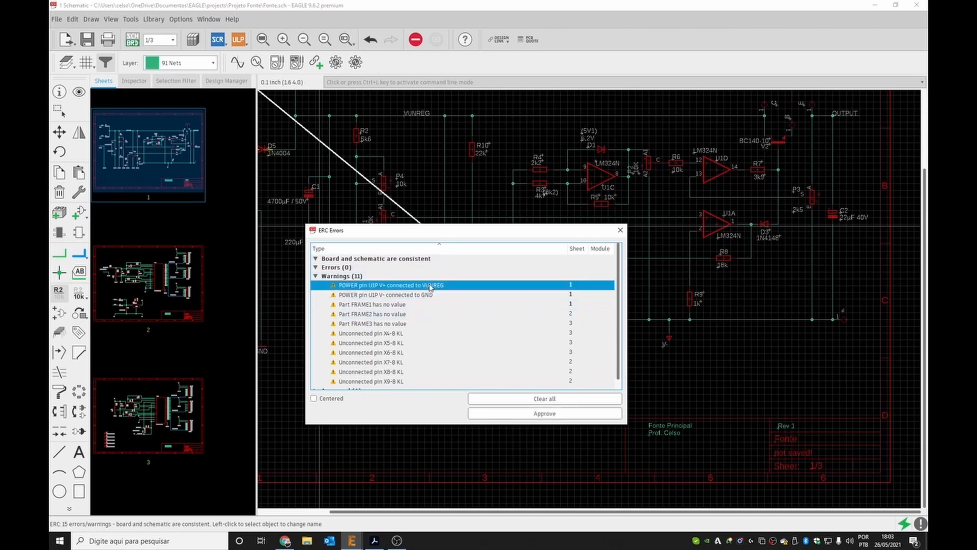
click(527, 413)
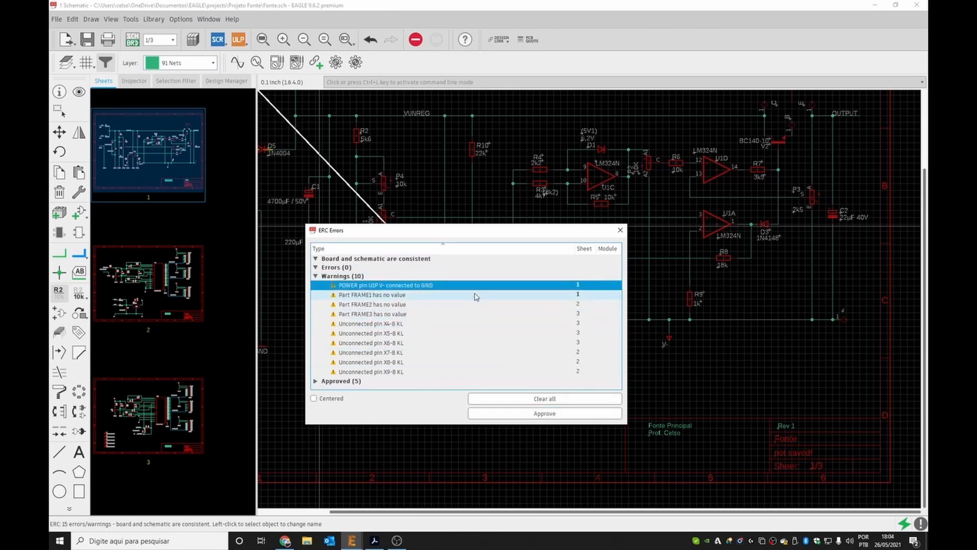
click(528, 413)
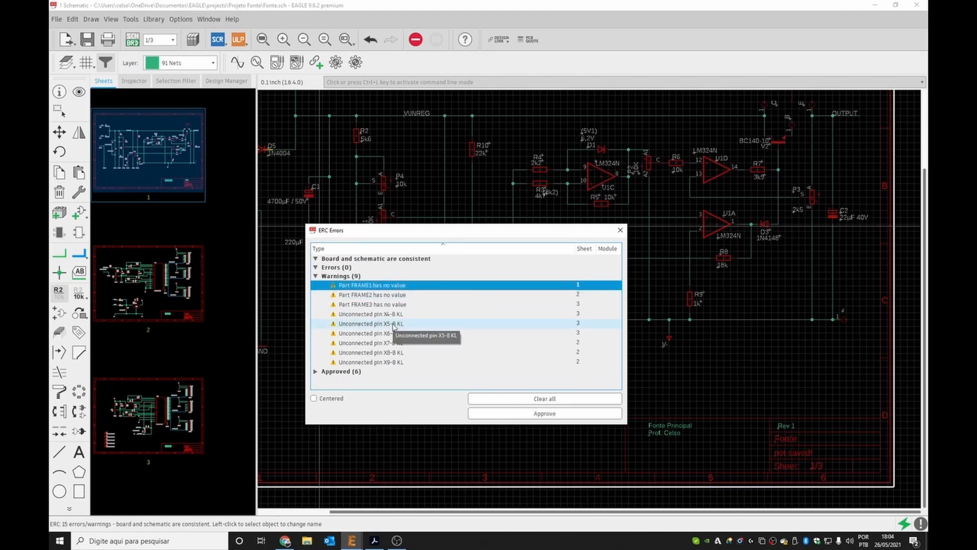
click(619, 233)
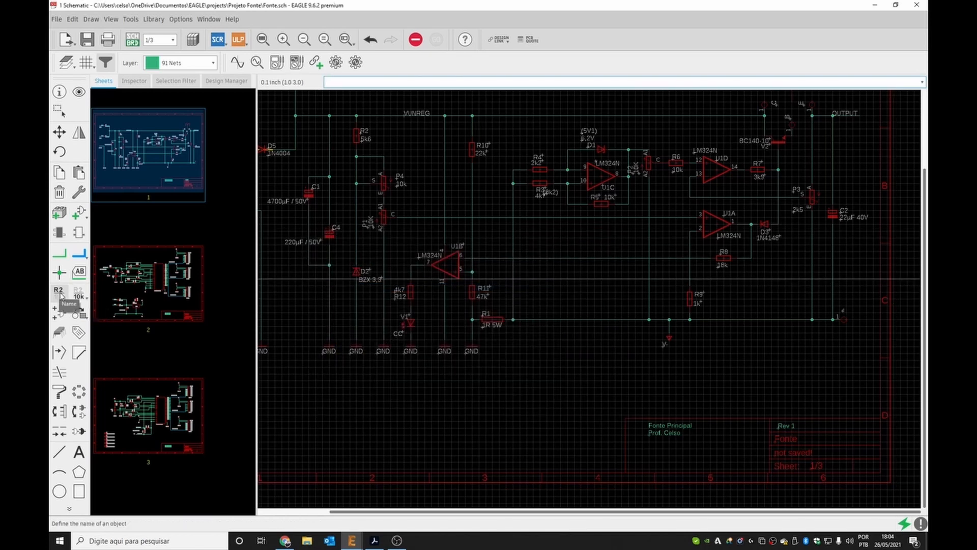
Set the value of the drawing frame on sheet 1 to A4 with the Value tool.
click(77, 294)
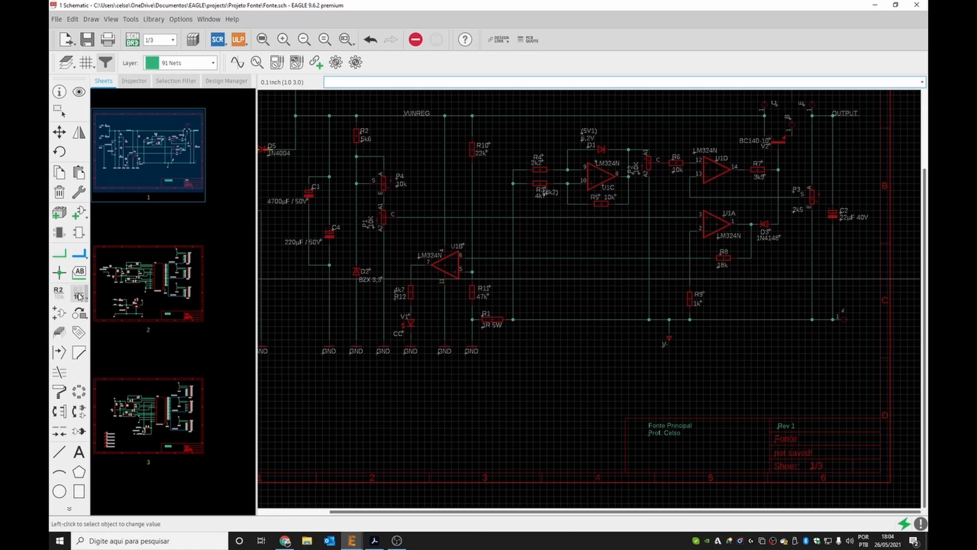
scroll(395, 402, down, 5)
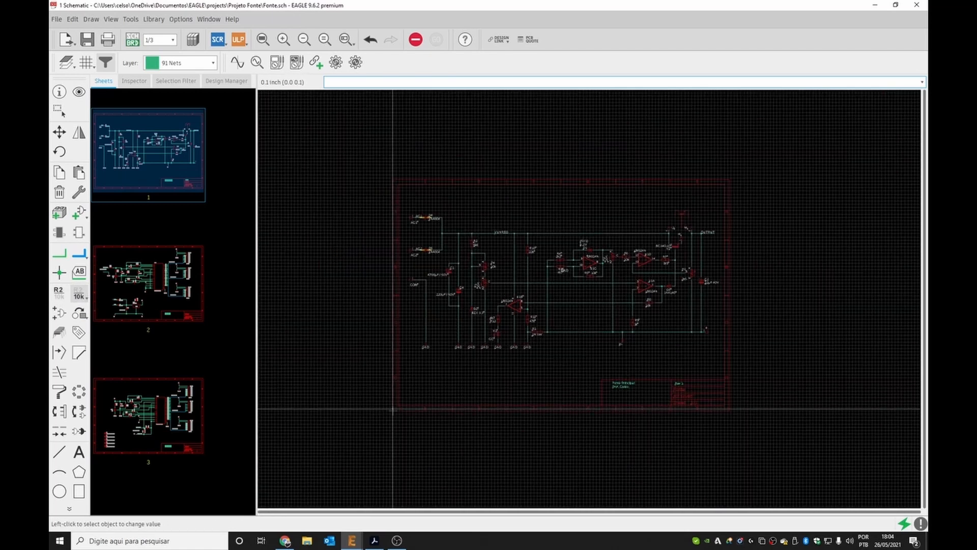
click(394, 408)
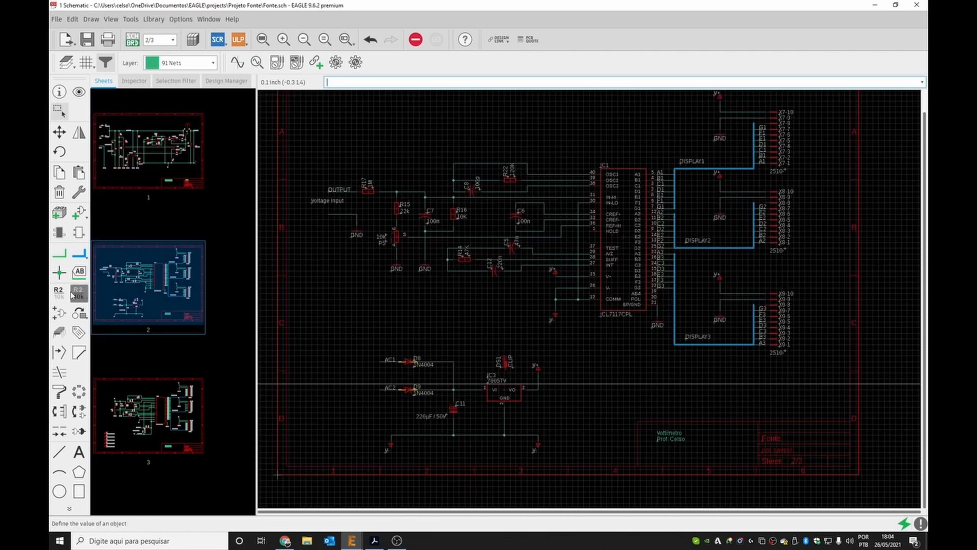
click(77, 294)
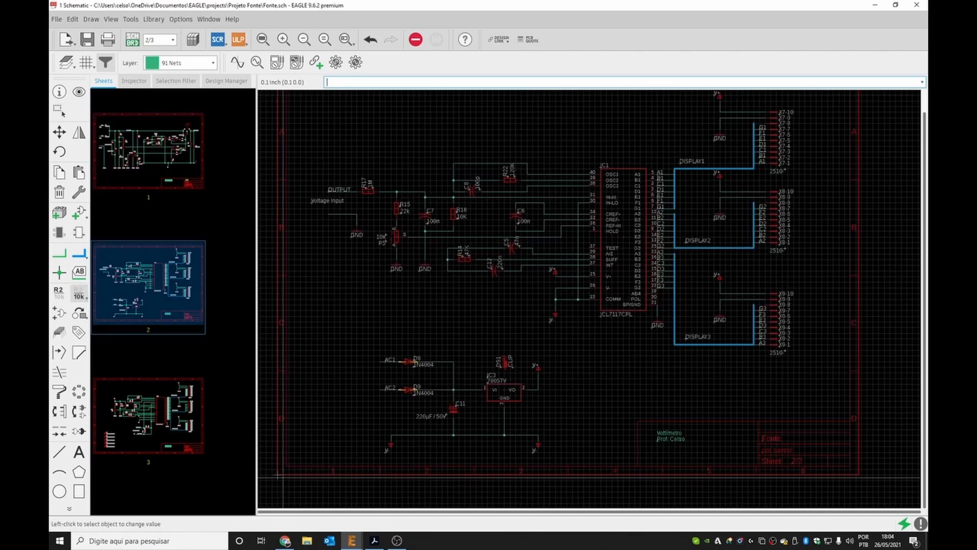
Set the drawing frame values on sheets 2 and 3 to A4 as well.
click(279, 475)
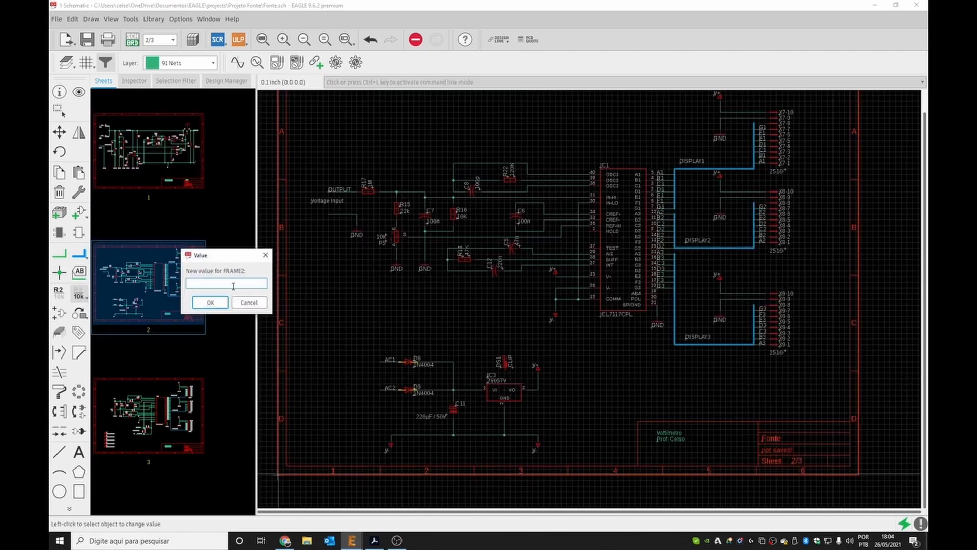
click(205, 303)
click(175, 426)
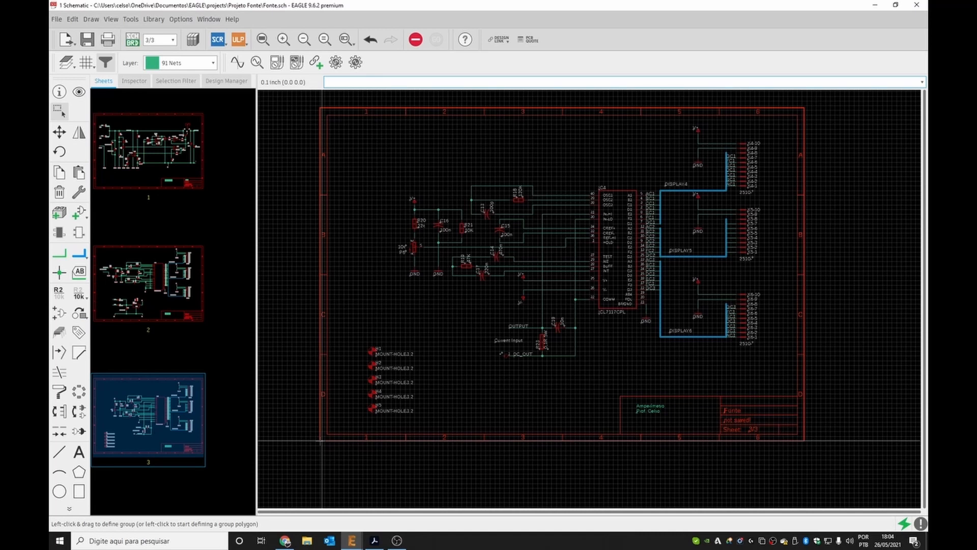
click(79, 293)
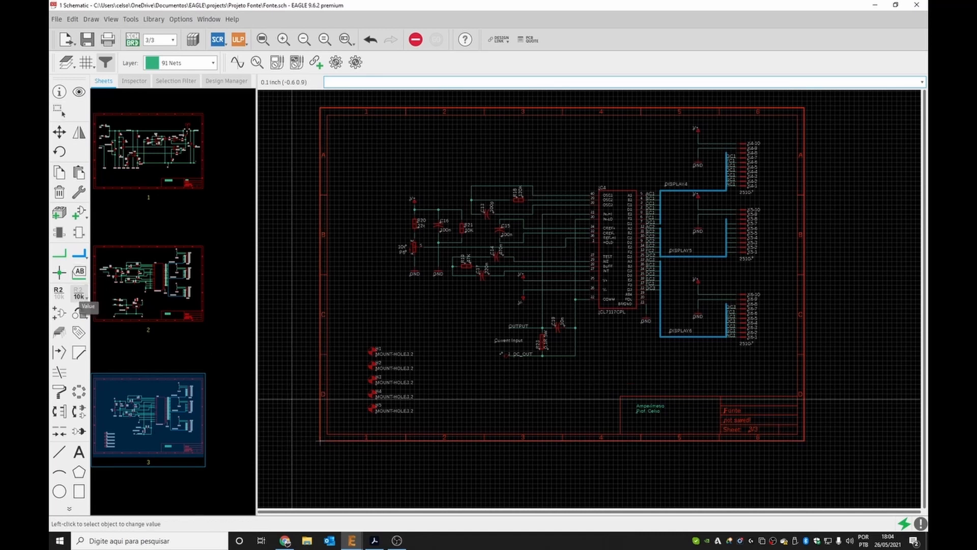
click(321, 444)
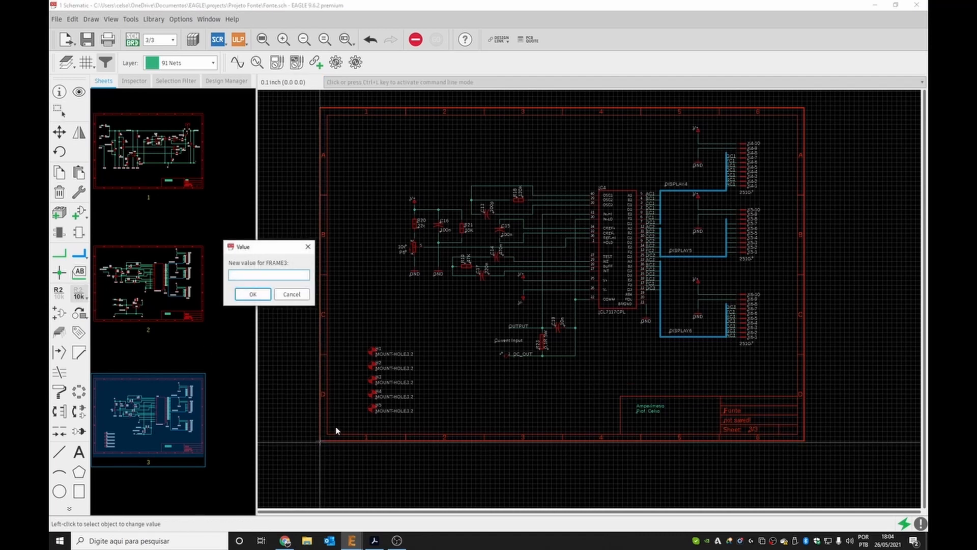
click(253, 295)
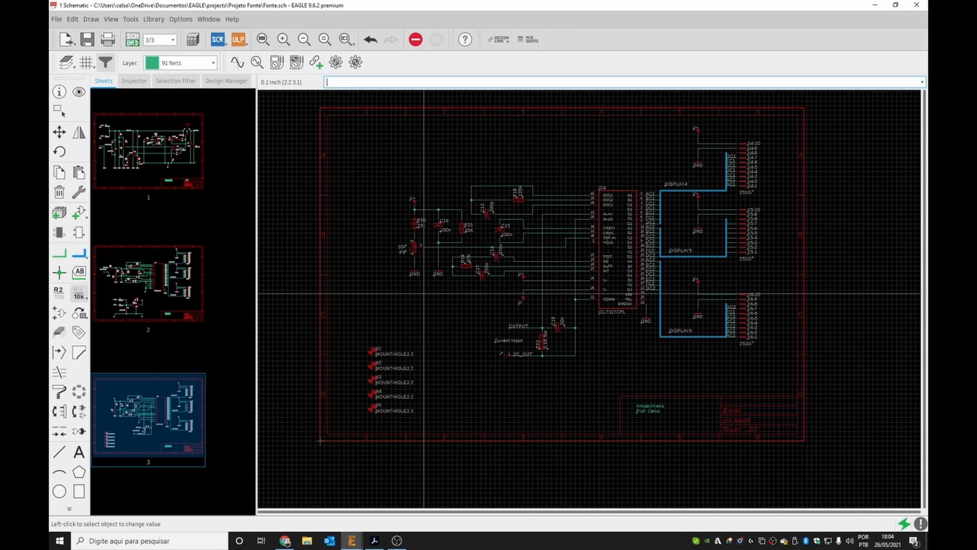
Inspect the unconnected pin warnings for the display connectors X4-8 through X9-8 in the ERC list.
scroll(557, 224, up, 2)
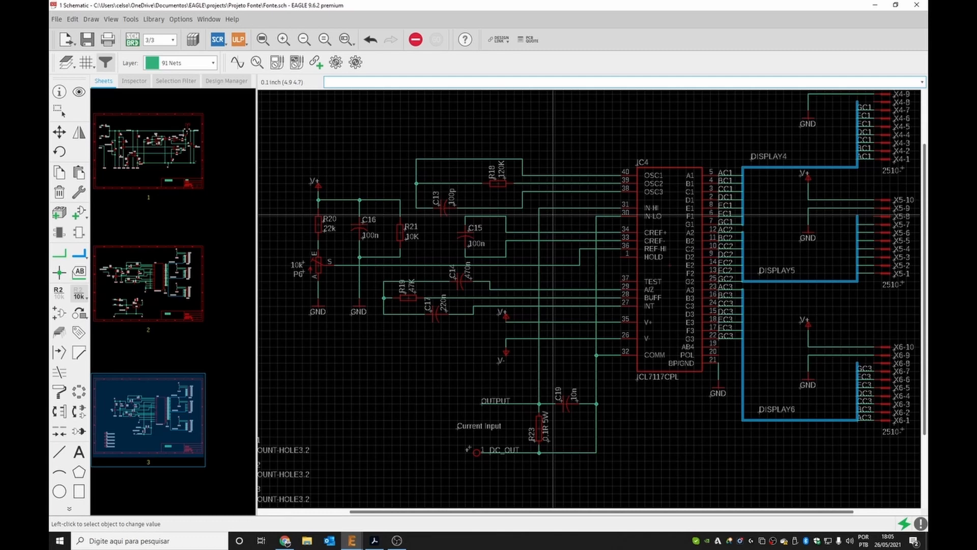
scroll(553, 215, down, 2)
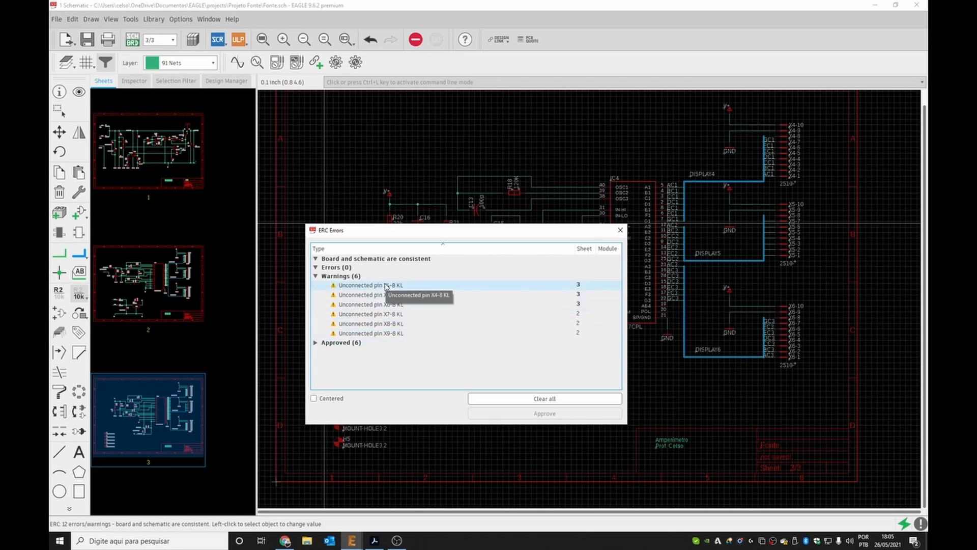
click(385, 287)
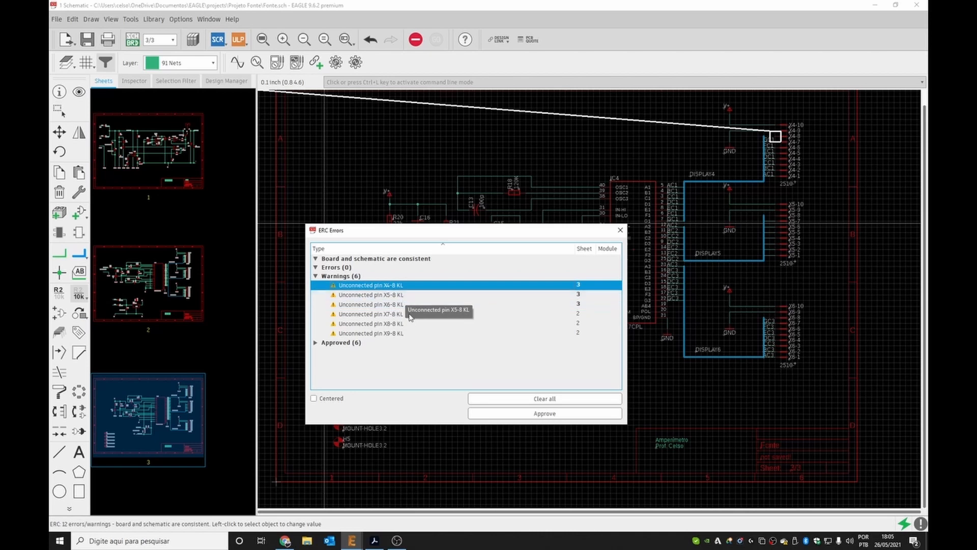
click(410, 314)
click(403, 333)
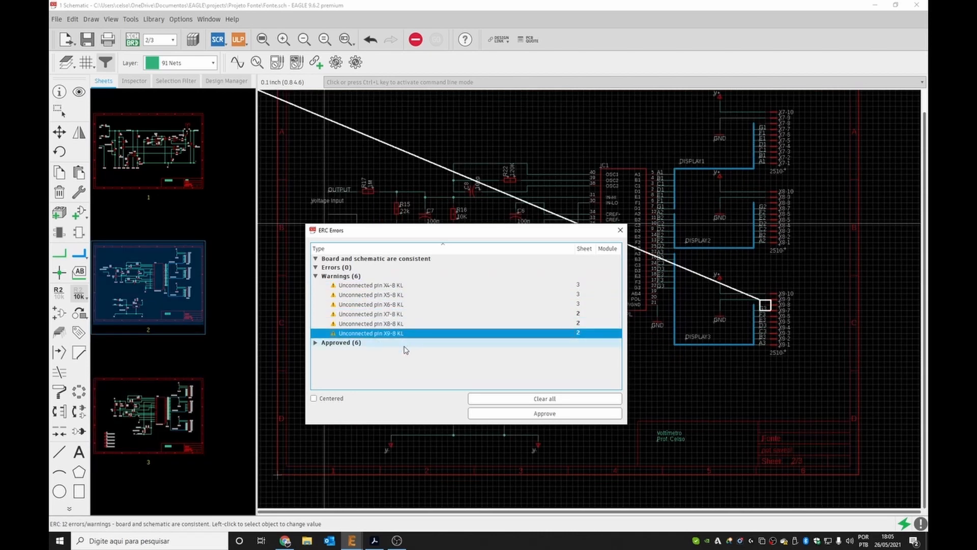
click(387, 295)
ctrl+click(391, 296)
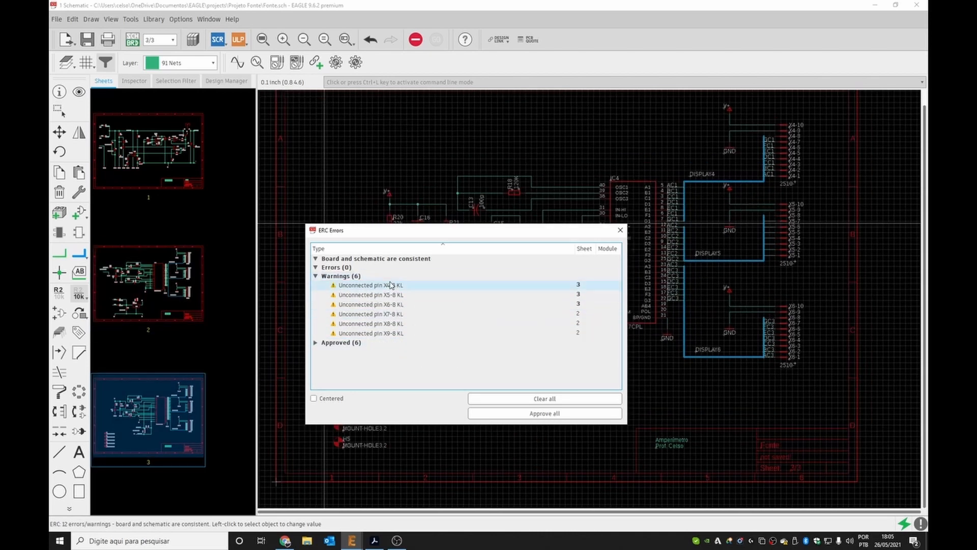
Approve all six unconnected pin warnings for connectors X4-8 to X9-8.
click(391, 285)
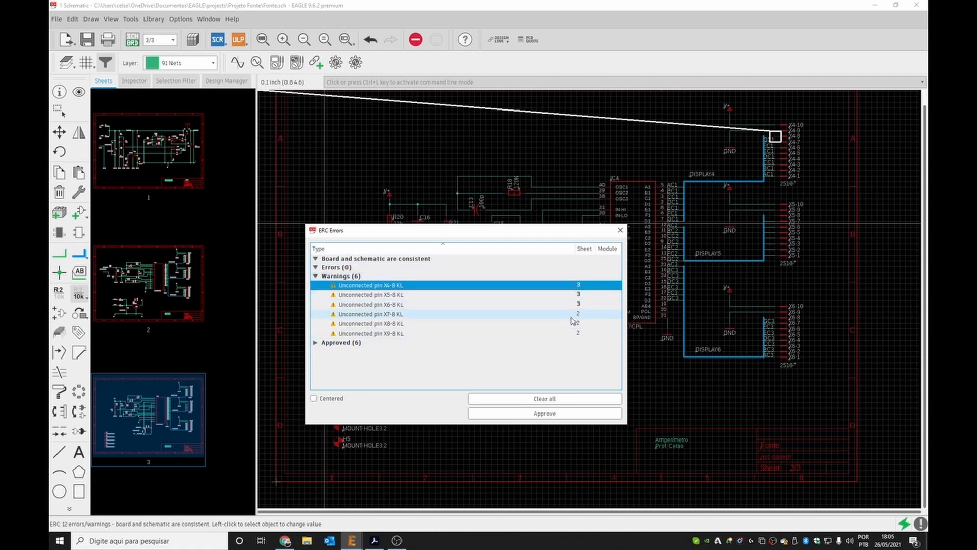
click(540, 418)
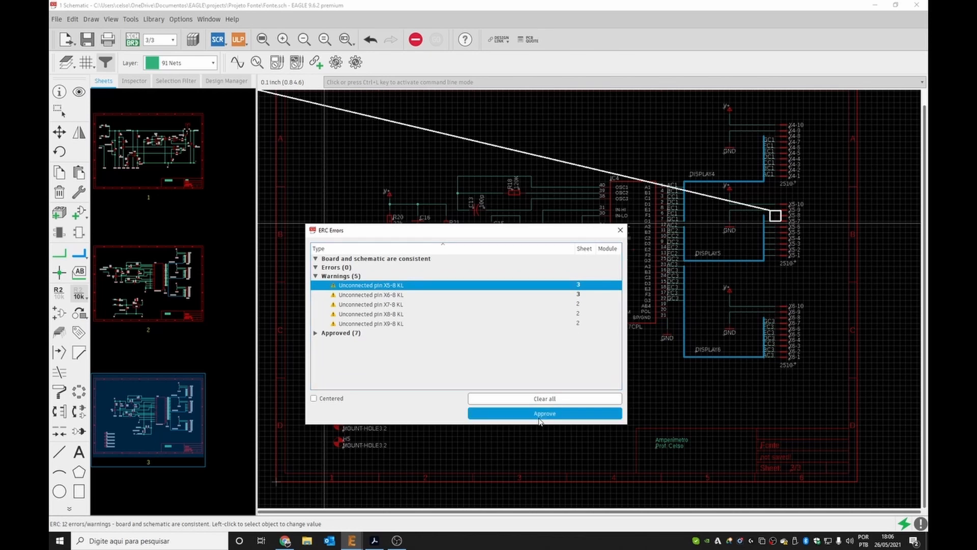
click(539, 417)
click(541, 415)
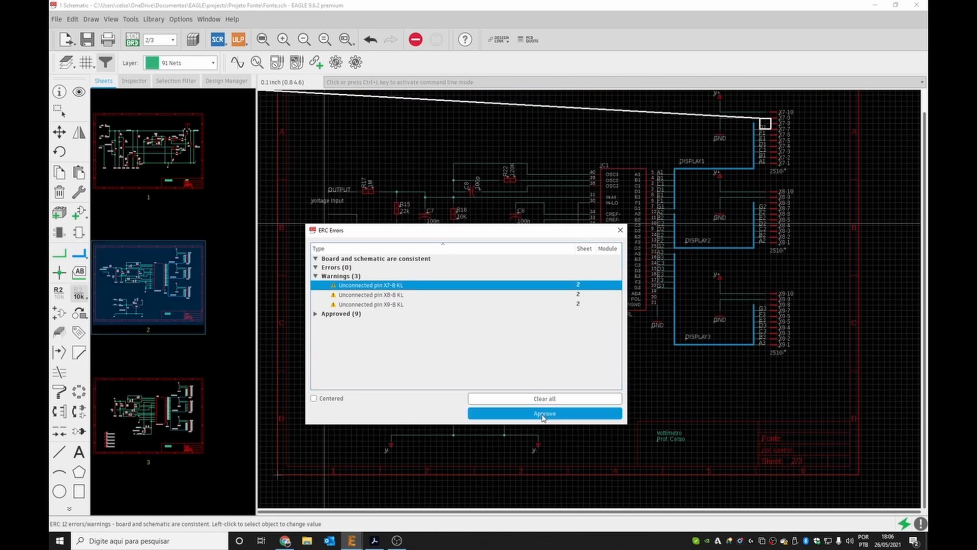
click(541, 413)
click(542, 414)
click(543, 415)
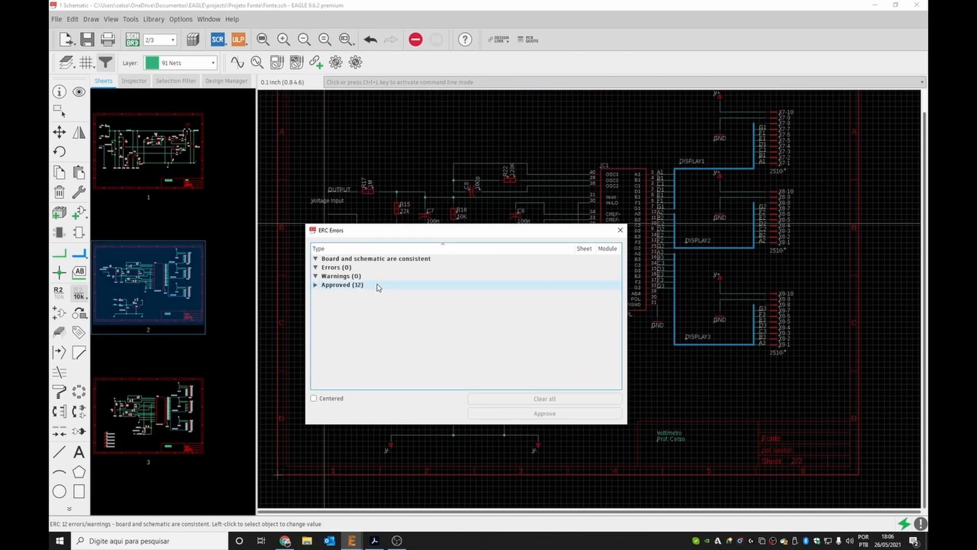
Expand and review the list of approved ERC items, then close the ERC dialog.
click(315, 285)
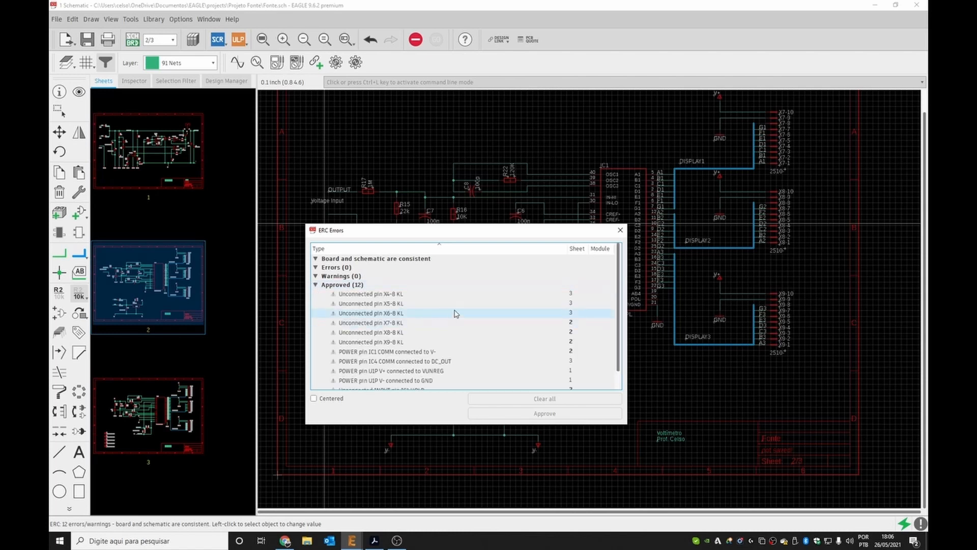
scroll(454, 312, down, 2)
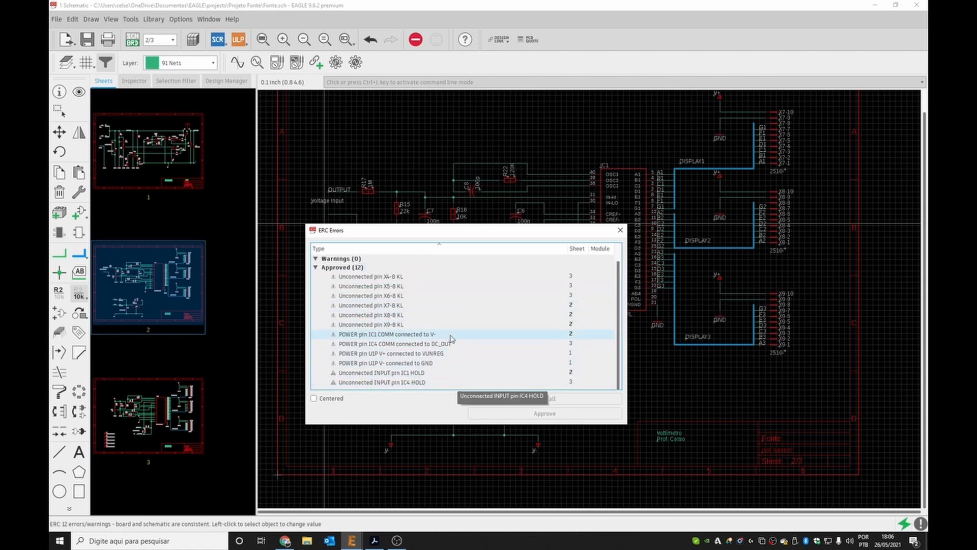
click(620, 230)
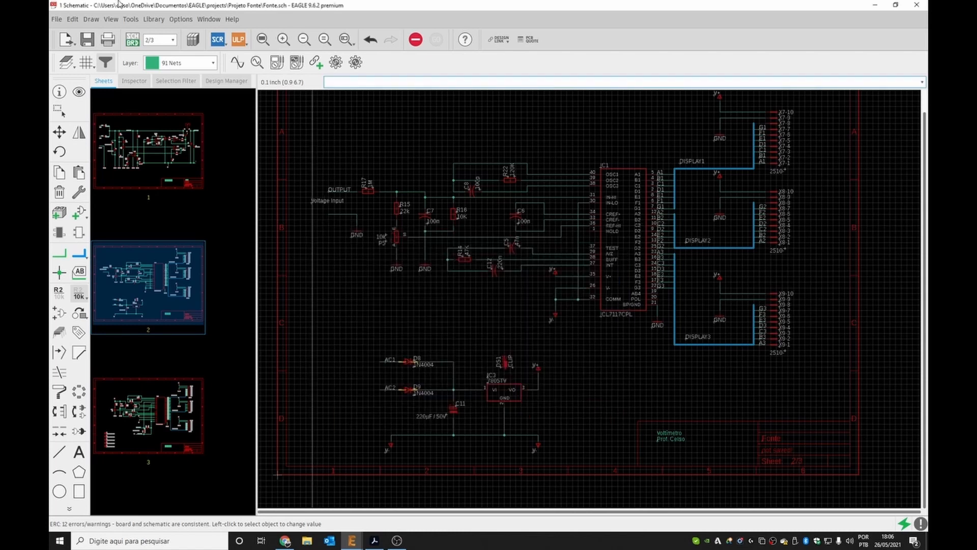
Save the design and run the electrical rule check again.
click(88, 39)
click(134, 20)
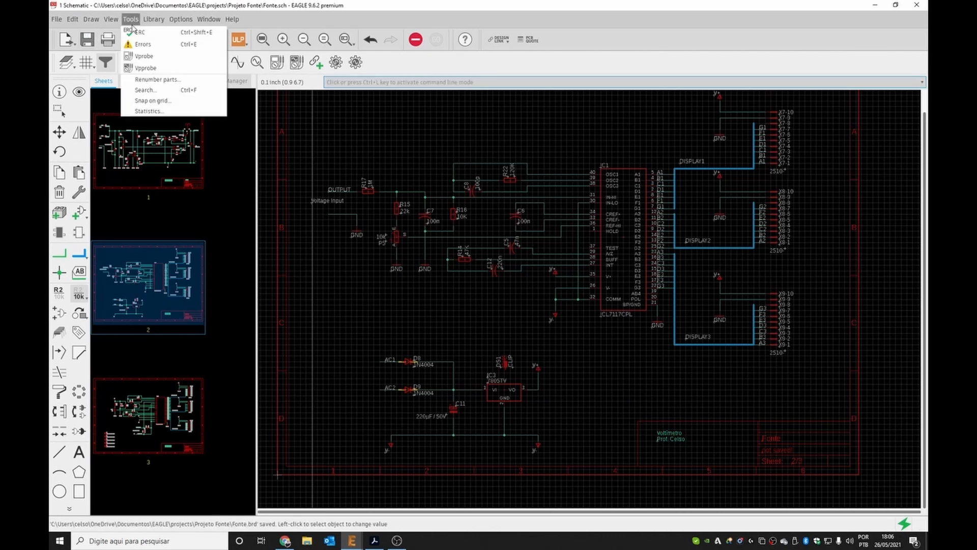
click(136, 38)
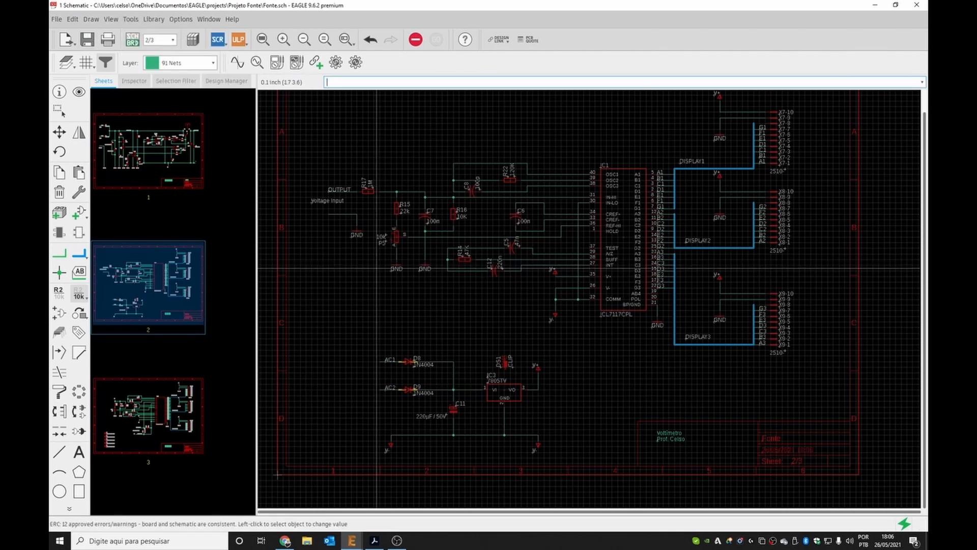
Review each of the three schematic sheets.
click(150, 145)
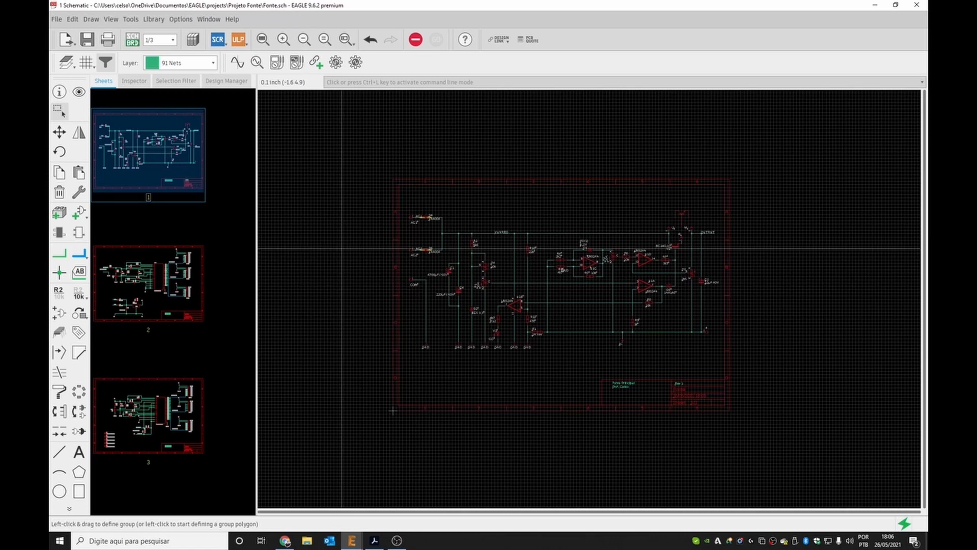
scroll(529, 250, up, 2)
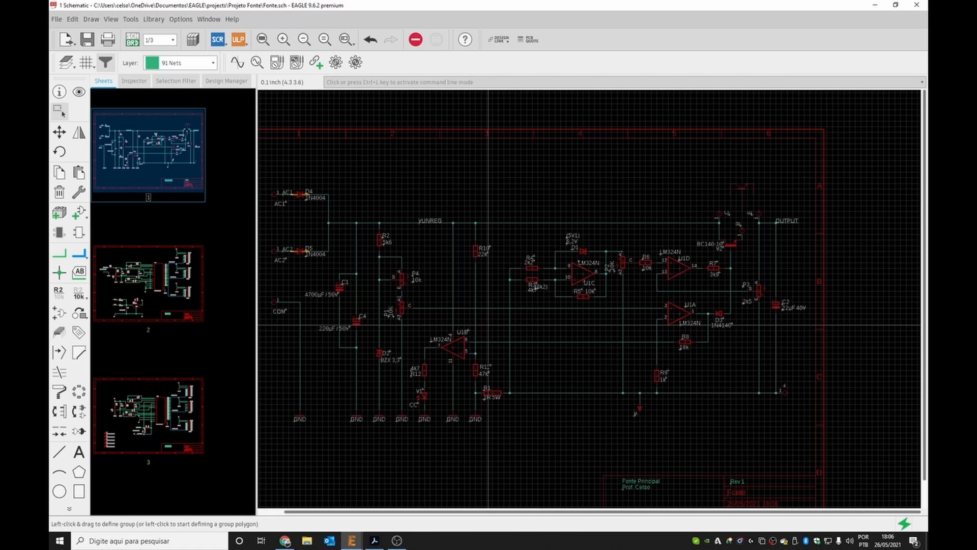
scroll(422, 407, up, 2)
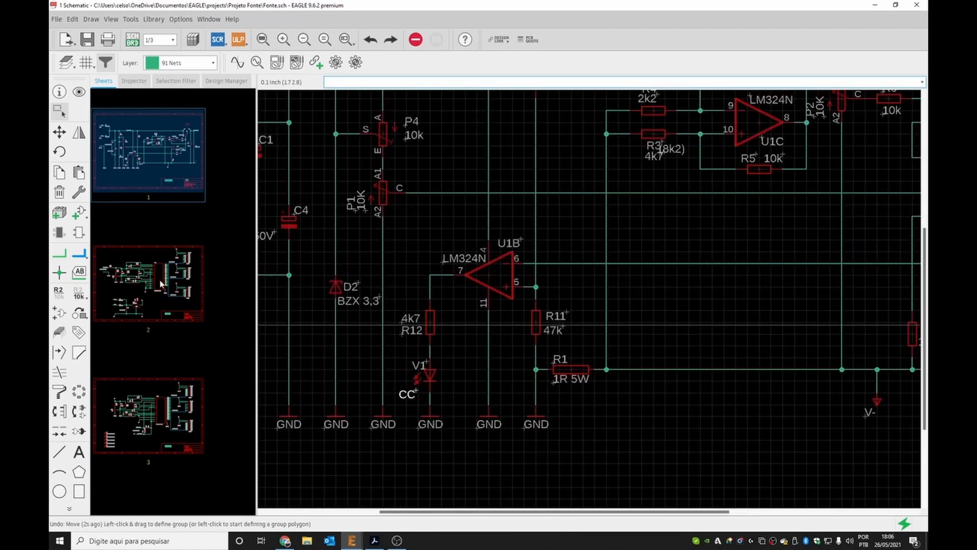
click(153, 283)
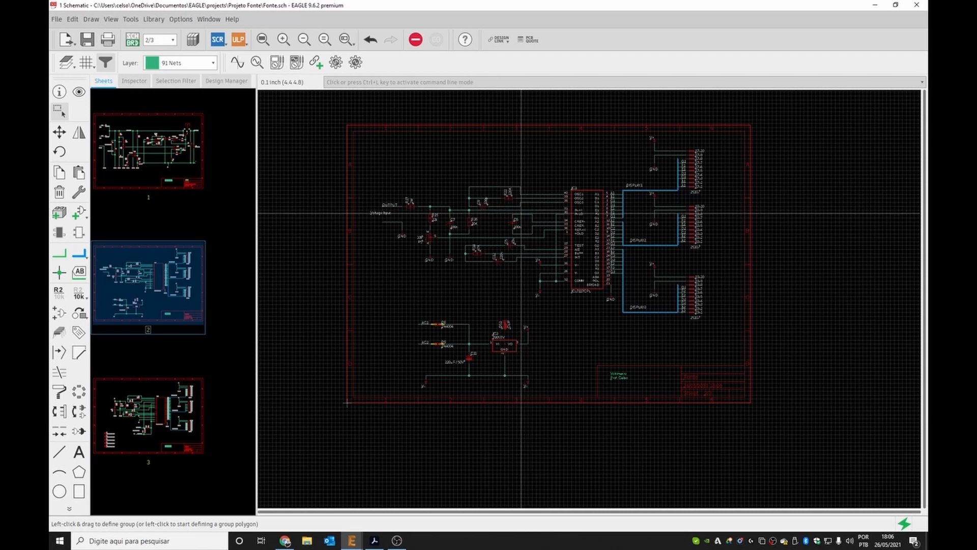
click(161, 416)
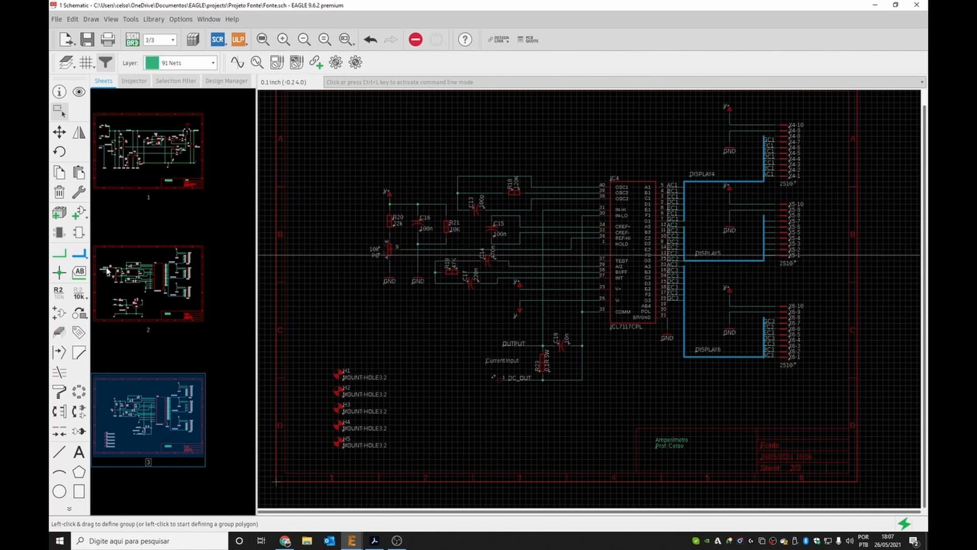
Move the FC2 net label on sheet 3 left to line up beside DISPLAY5's connector pins.
click(79, 272)
scroll(837, 246, up, 3)
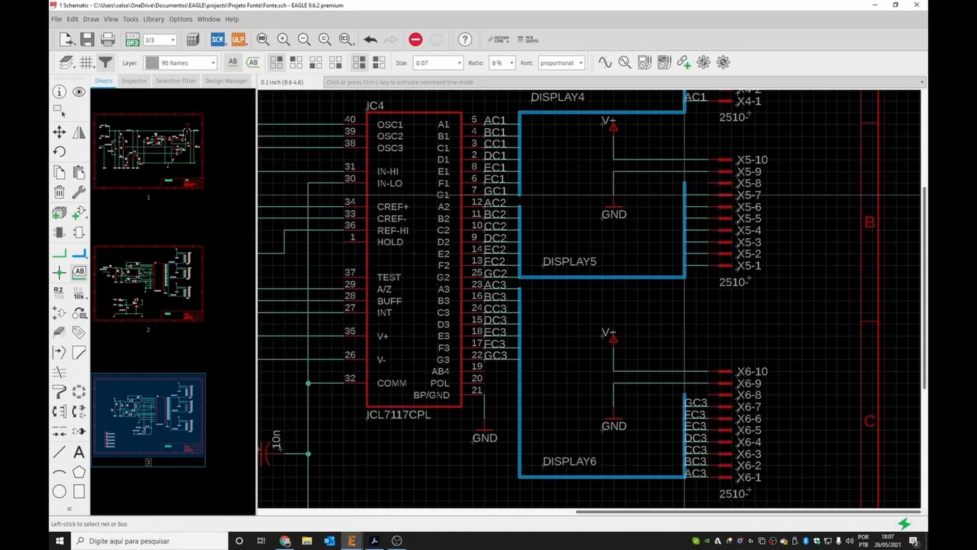
scroll(685, 195, up, 2)
key(Escape)
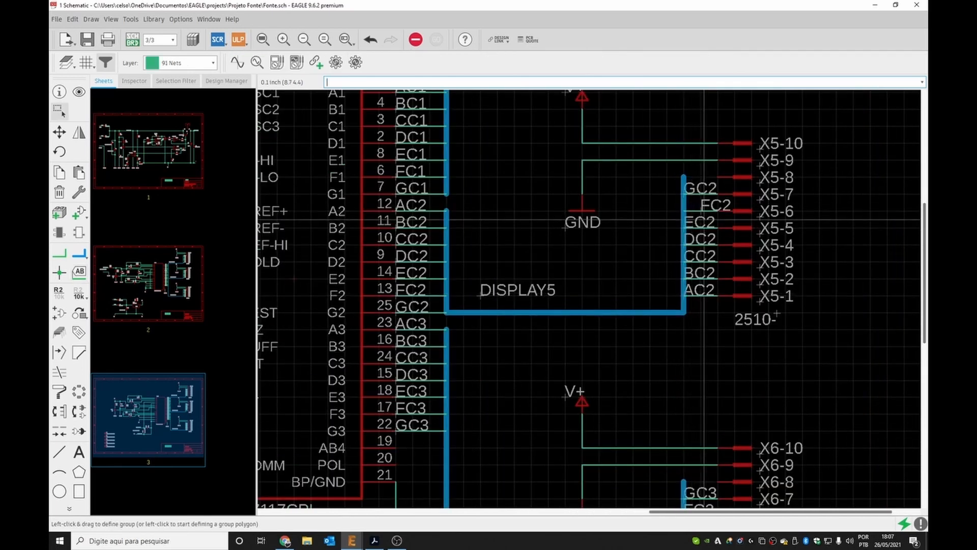
drag(704, 206, 686, 212)
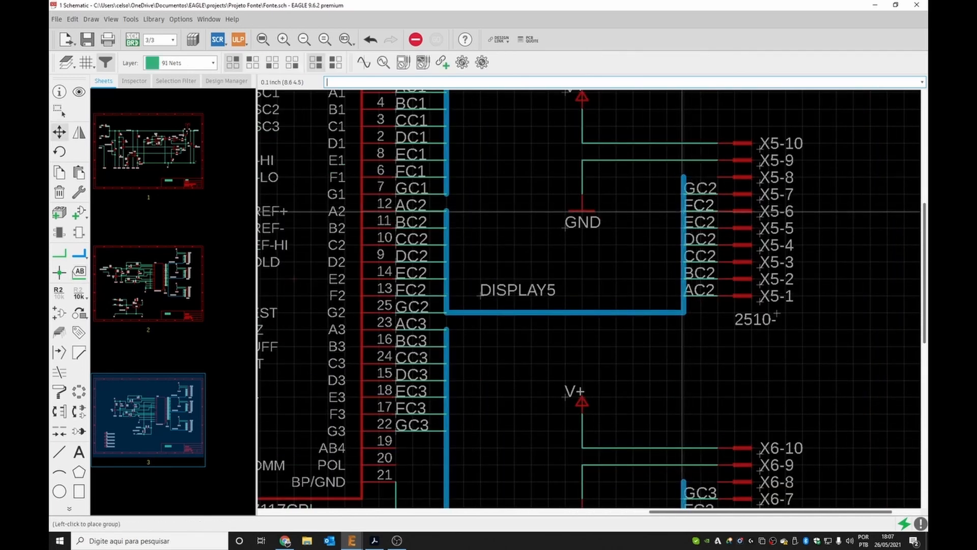
click(682, 211)
Leave the schematic editor and return to the Control Panel.
scroll(493, 218, down, 3)
scroll(509, 239, down, 2)
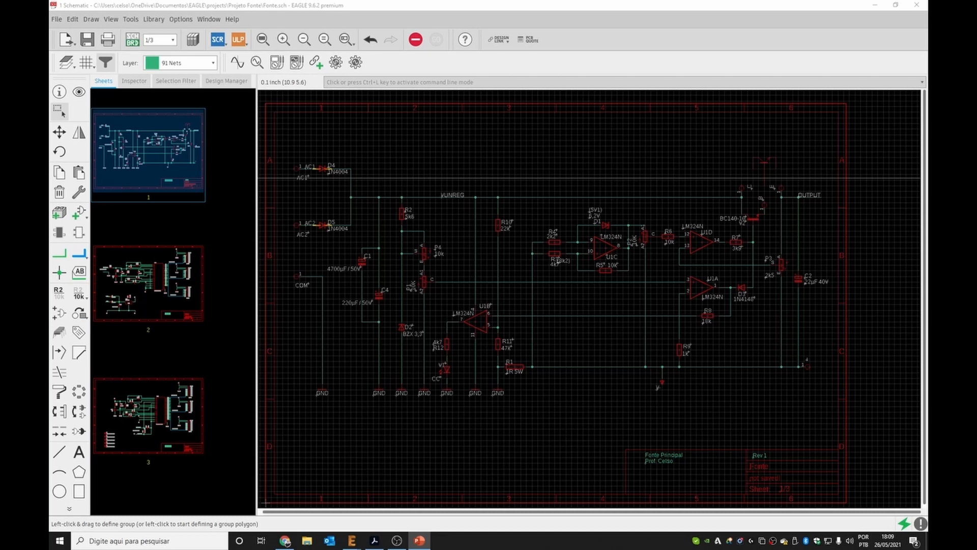
drag(927, 15, 506, 52)
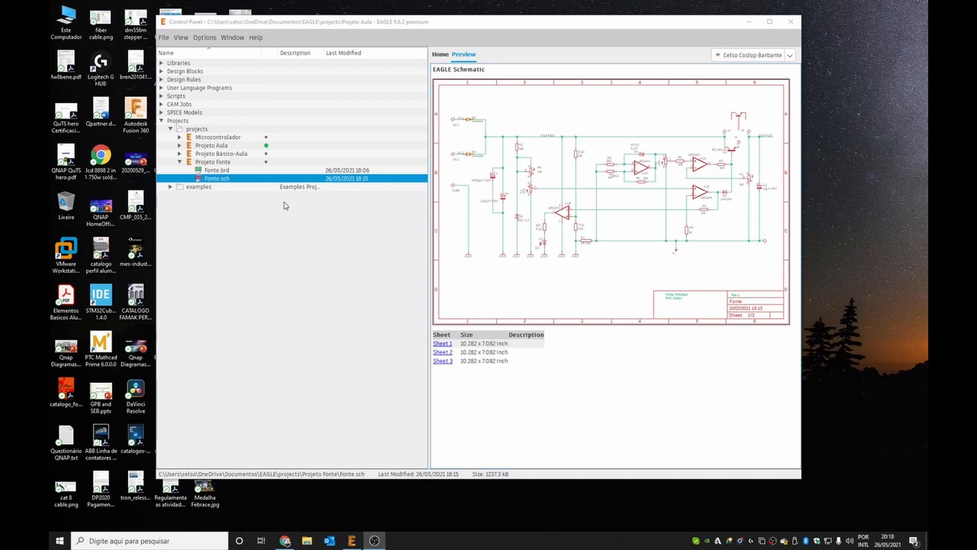
Create a new blank schematic from the Control Panel.
click(222, 162)
right_click(225, 168)
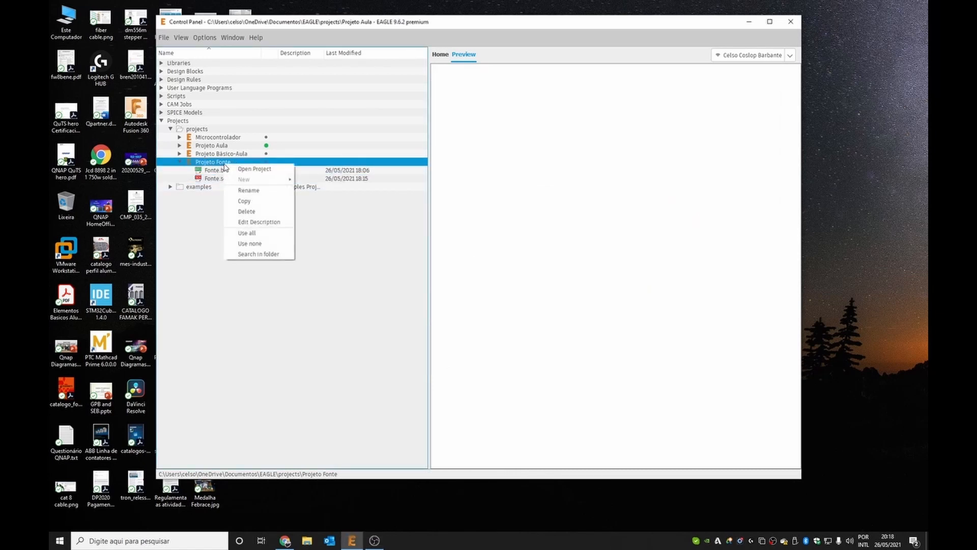
click(164, 40)
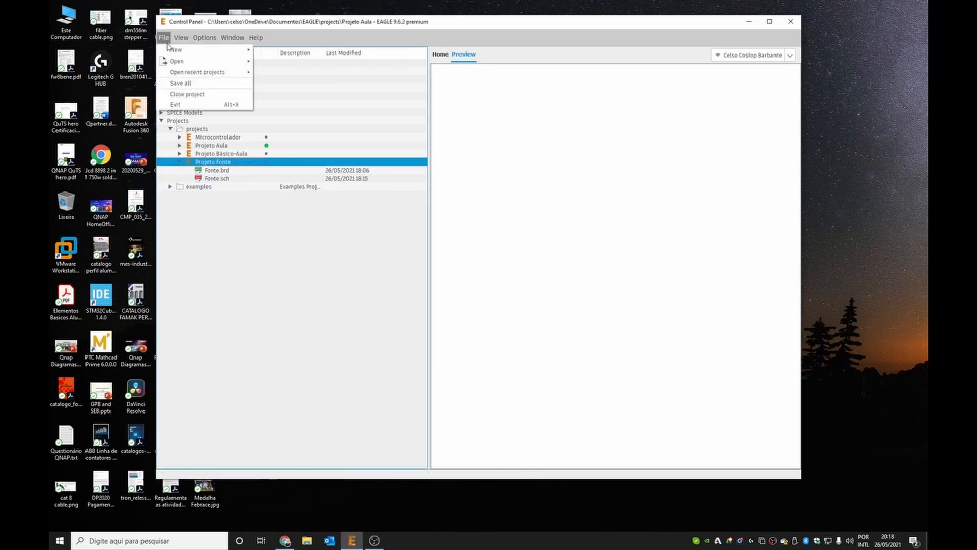
mouse_move(260, 38)
mouse_move(164, 37)
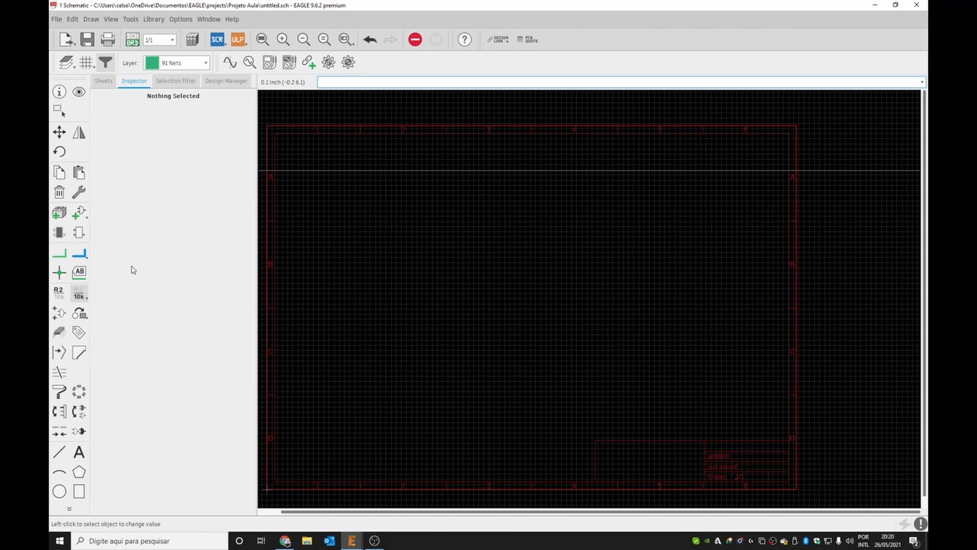
Open the Add part dialog, search for *display*, and pick the HD-H103 LED display.
click(78, 212)
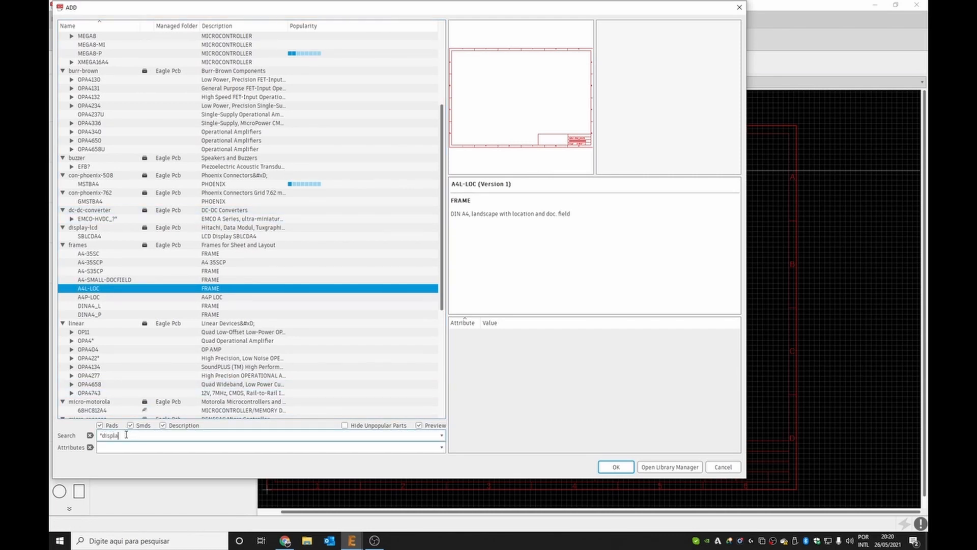
key(Return)
click(155, 210)
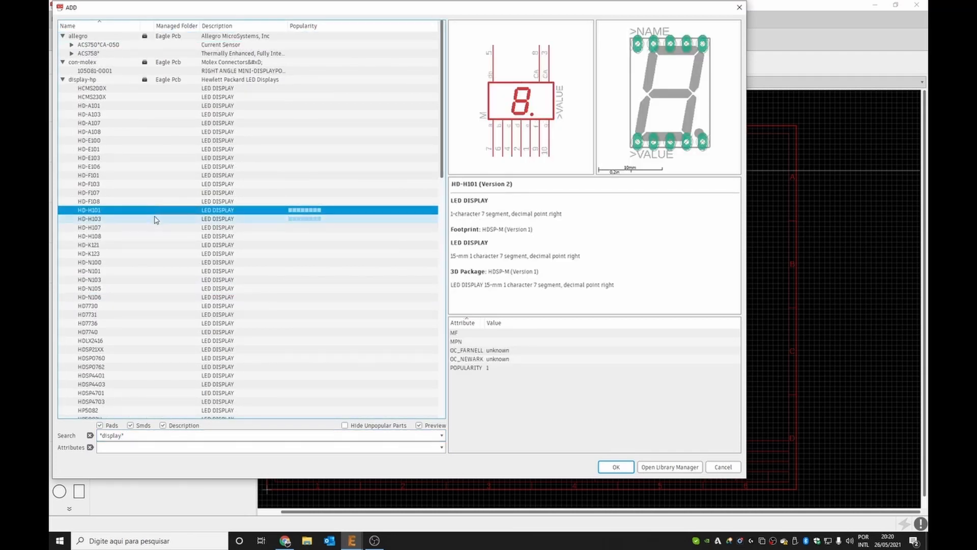
click(156, 218)
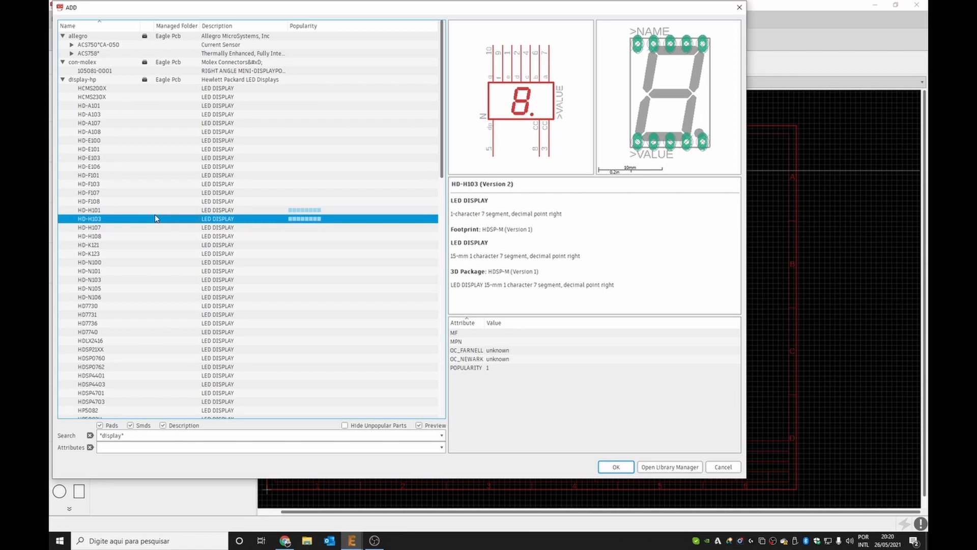
click(153, 211)
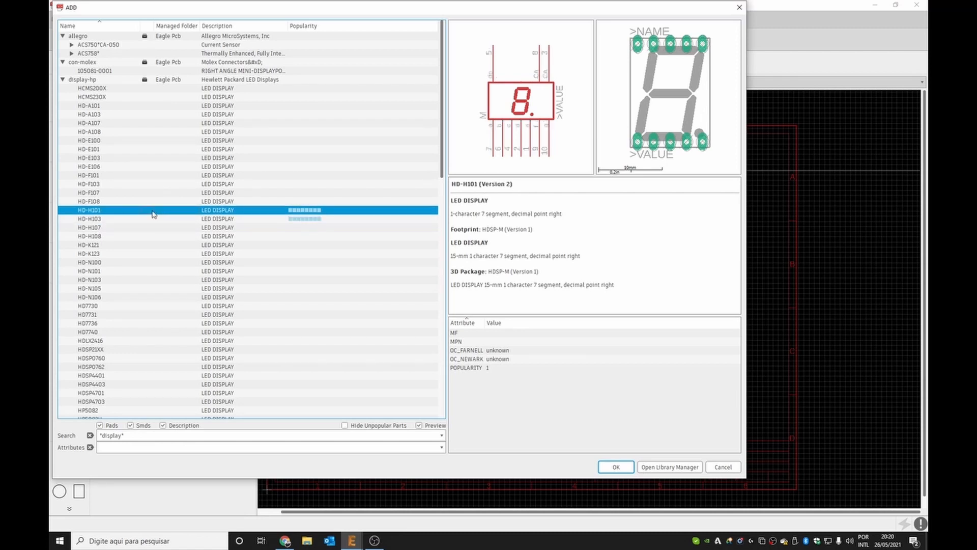
click(153, 219)
click(160, 211)
double_click(161, 219)
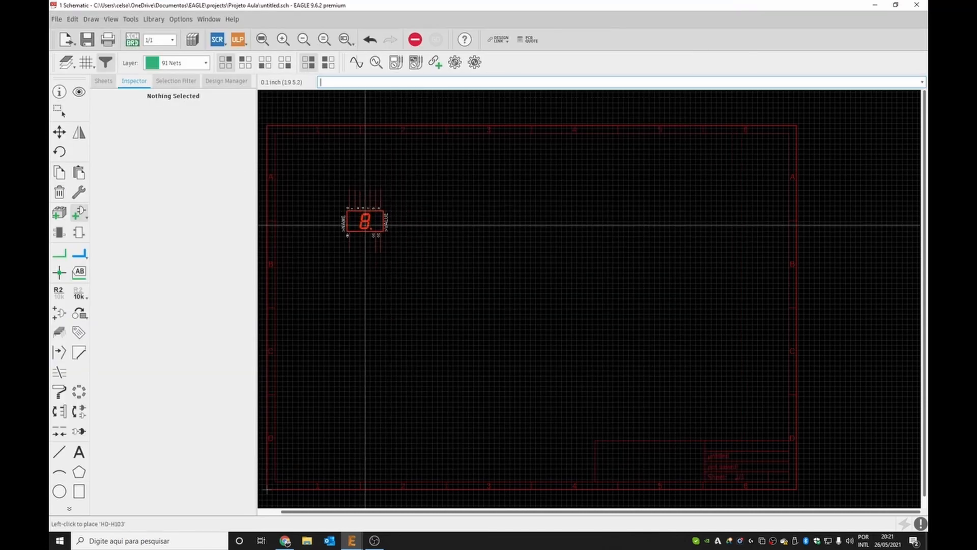
Place six HD-H103 displays in a row across the upper part of the sheet, then close the Add dialog.
click(359, 230)
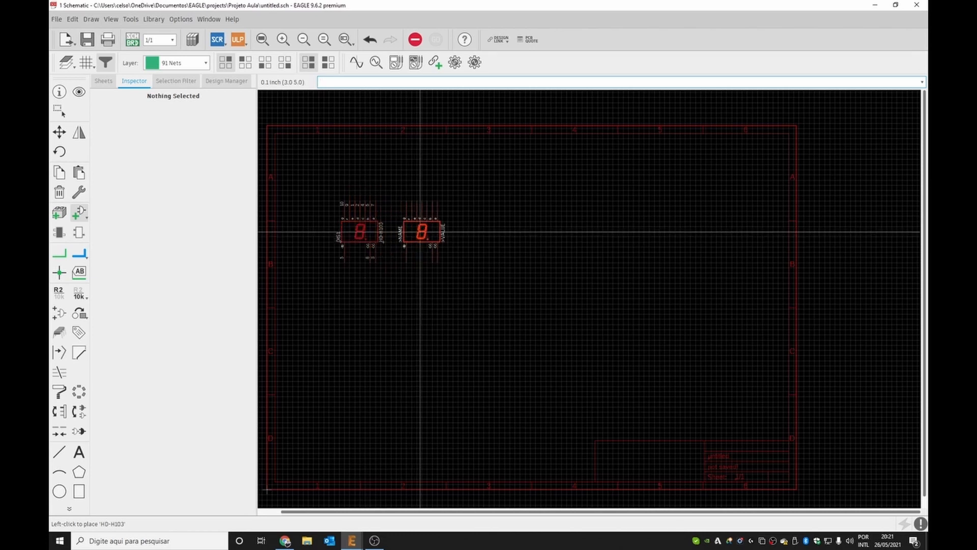
click(422, 231)
click(476, 230)
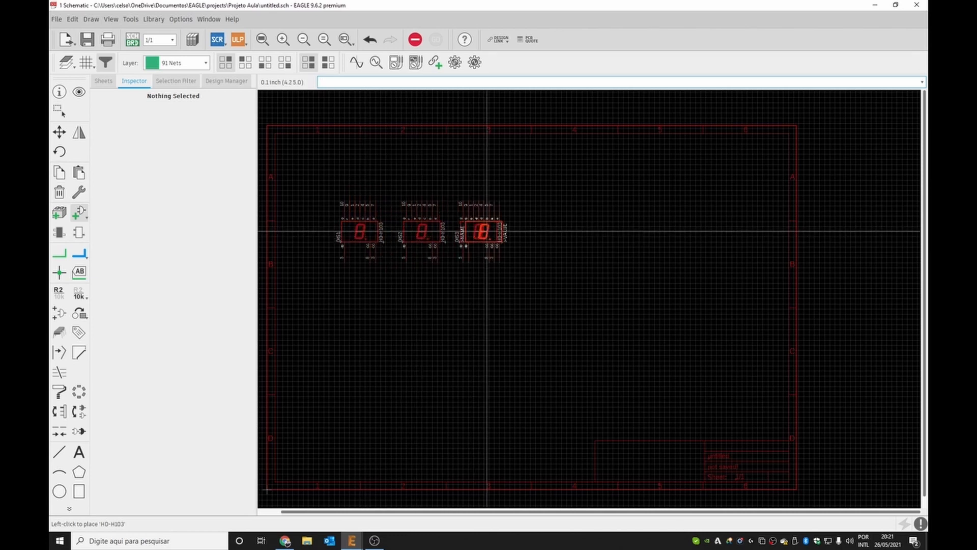
click(580, 231)
click(636, 230)
click(704, 231)
key(Escape)
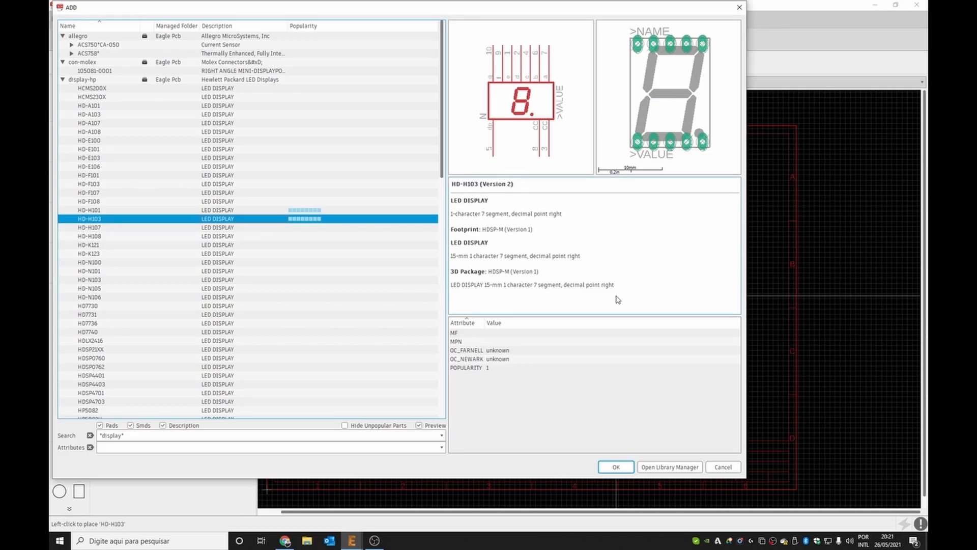
key(Escape)
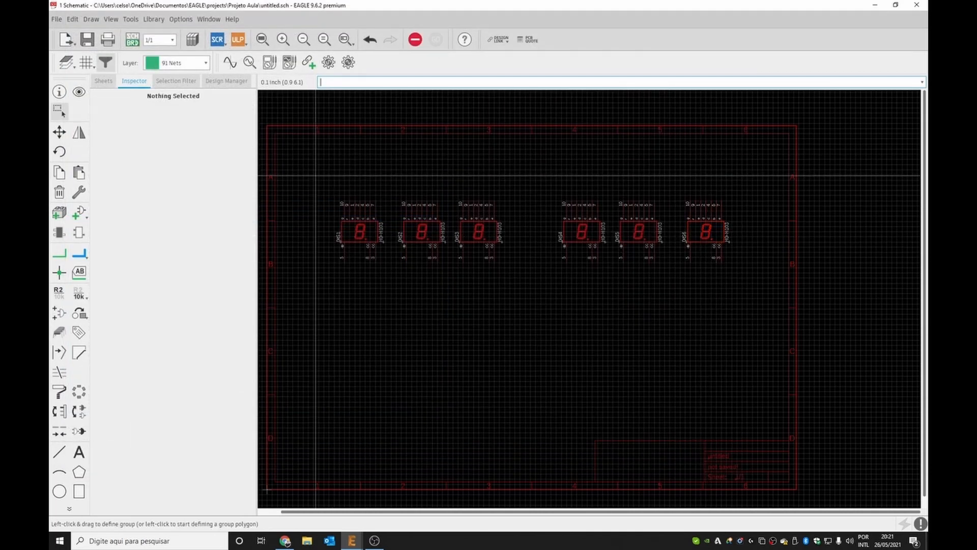
Group-select all six displays and move them down to the lower half of the frame.
drag(316, 176, 764, 304)
drag(706, 231, 712, 371)
click(723, 371)
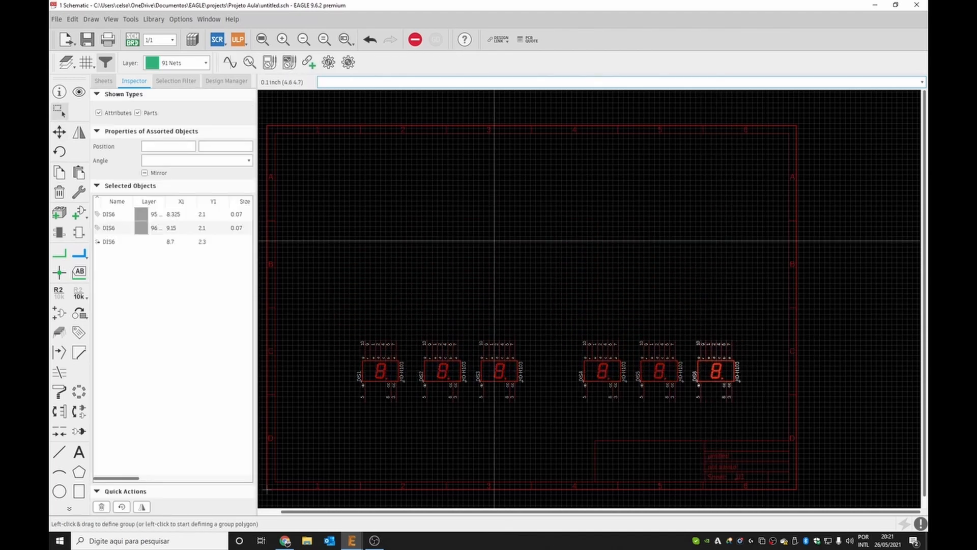
Save the new schematic as display.
click(87, 39)
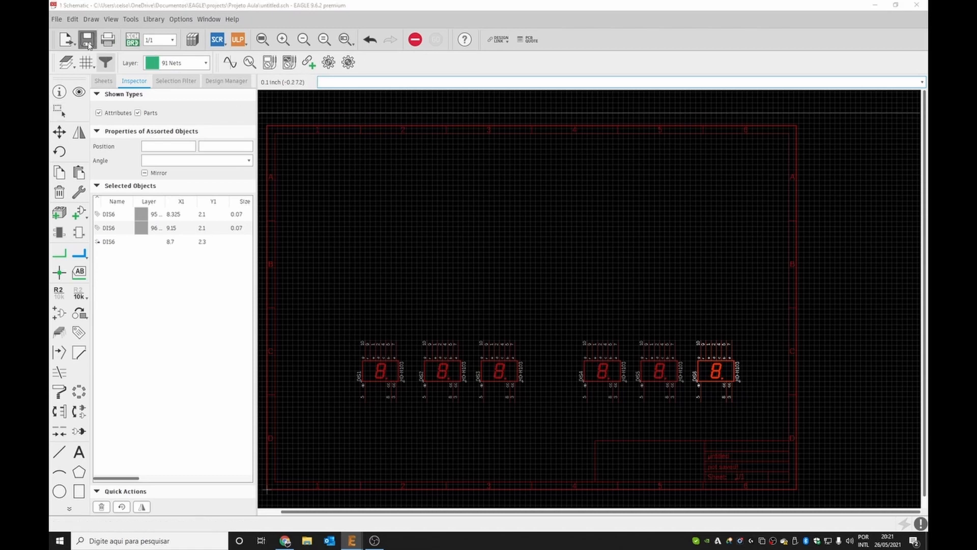
text(disp)
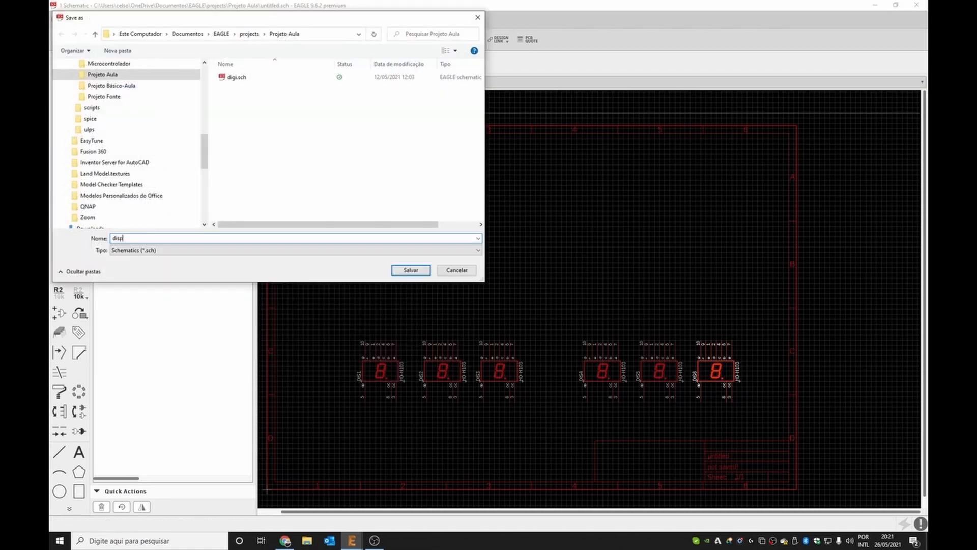
text(lay)
key(Return)
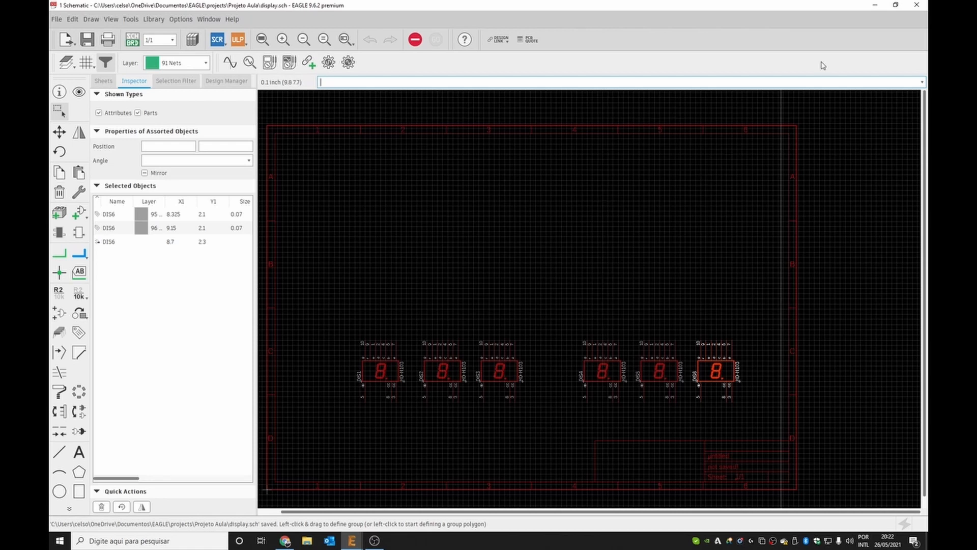
Open Fonte.sch, go to sheet 2, and group-select the DISPLAY1–DISPLAY3 connector block with its labels.
click(875, 7)
double_click(218, 178)
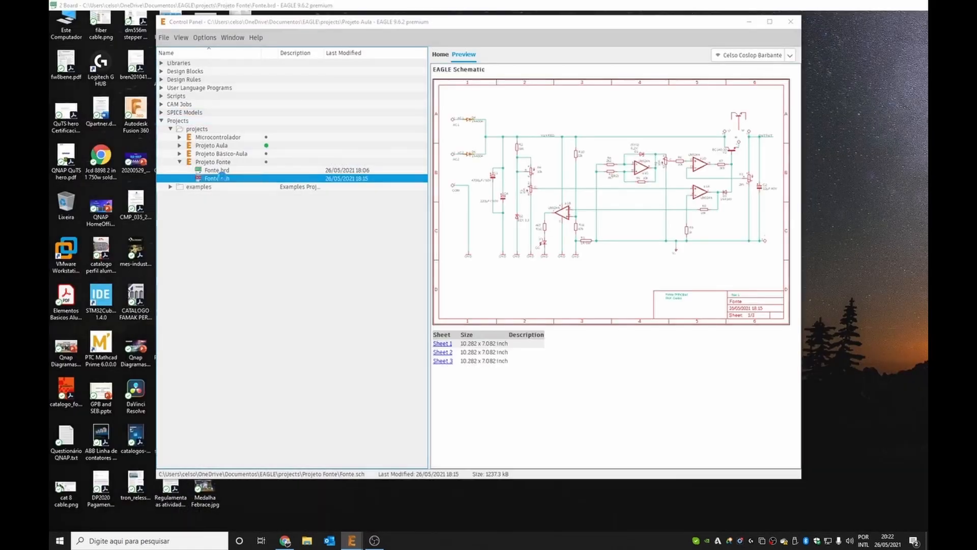
scroll(541, 173, down, 2)
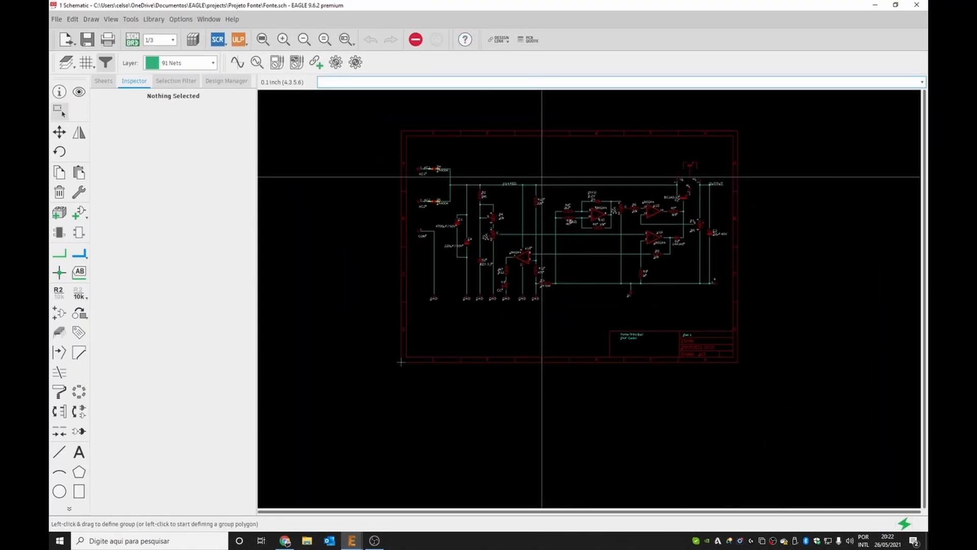
click(104, 81)
click(182, 296)
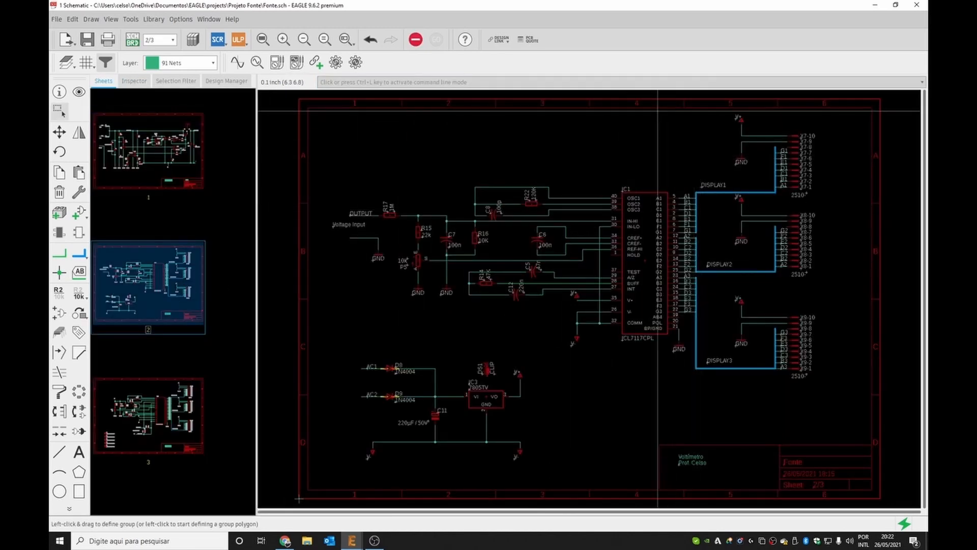
drag(670, 111, 858, 404)
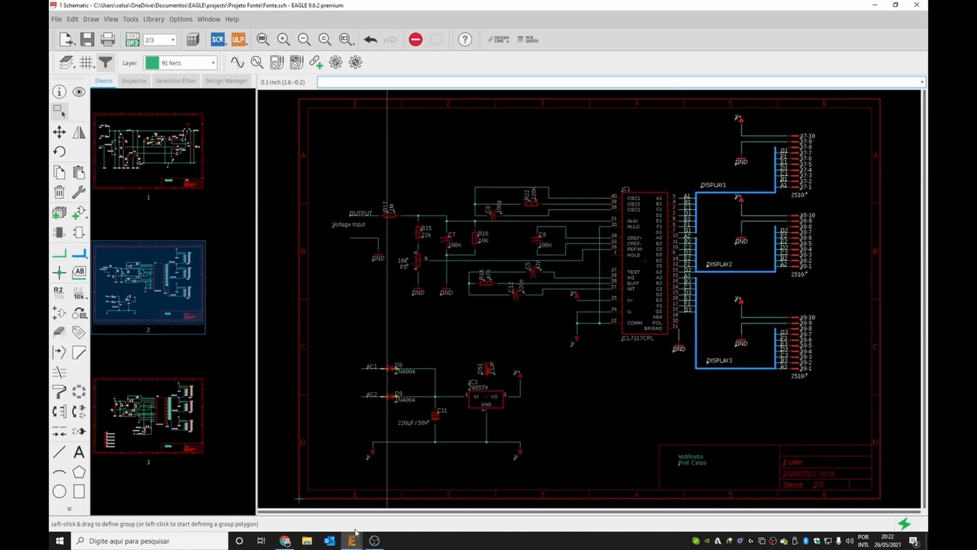
Open display.sch and paste the copied connector block, rotated, above the six displays.
mouse_move(353, 542)
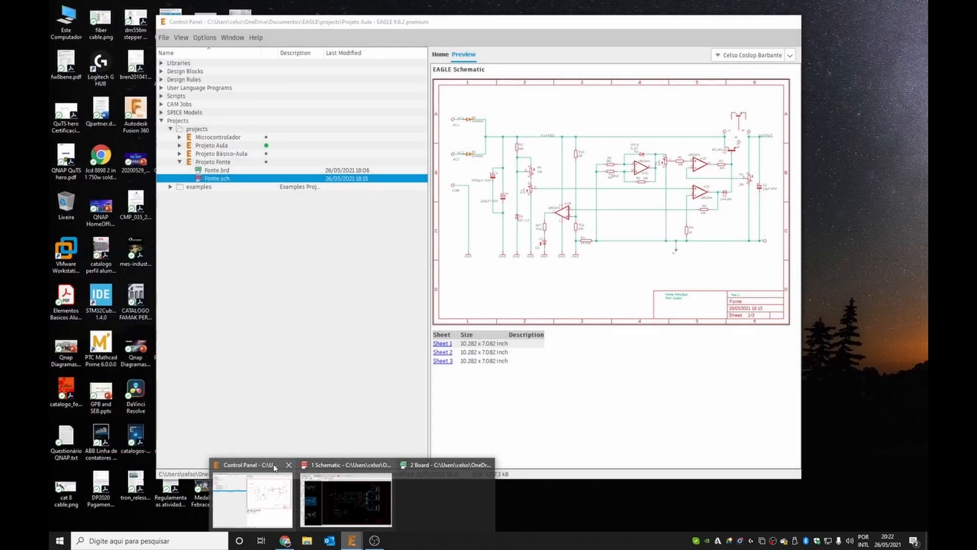
click(274, 467)
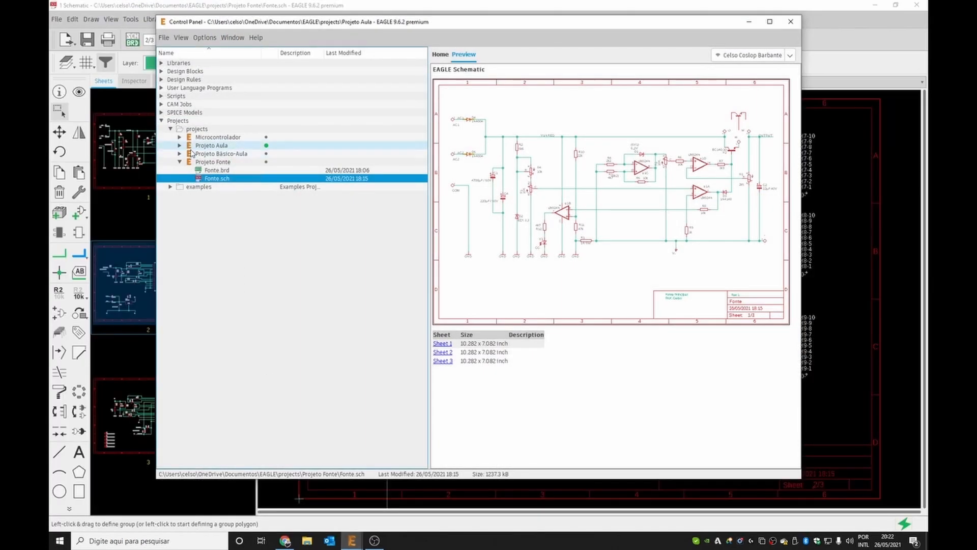
double_click(198, 179)
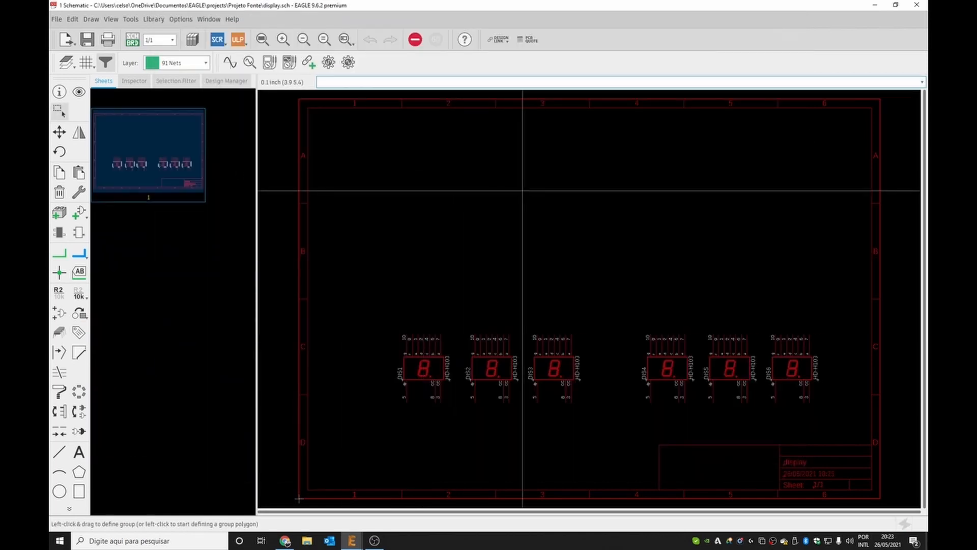
key(ctrl+v)
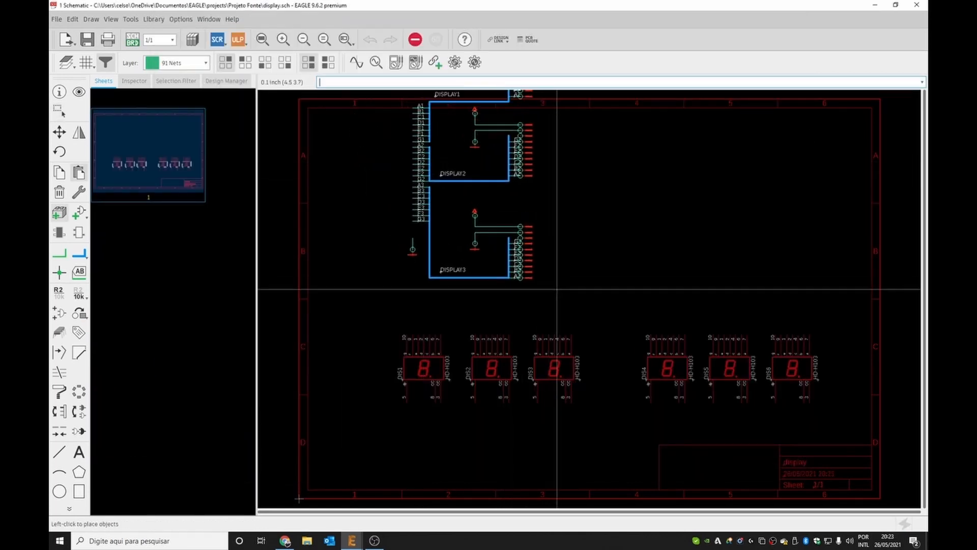
right_click(648, 324)
right_click(626, 214)
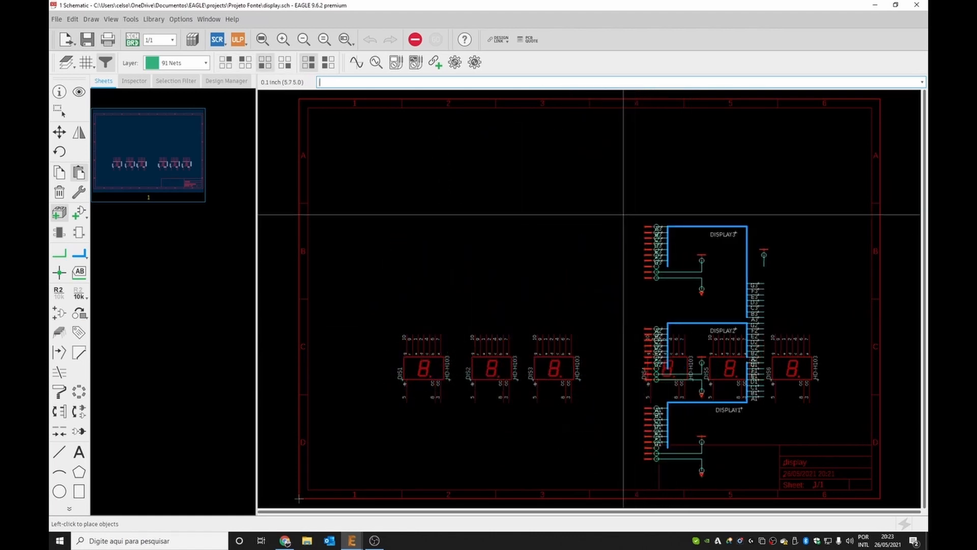
right_click(605, 178)
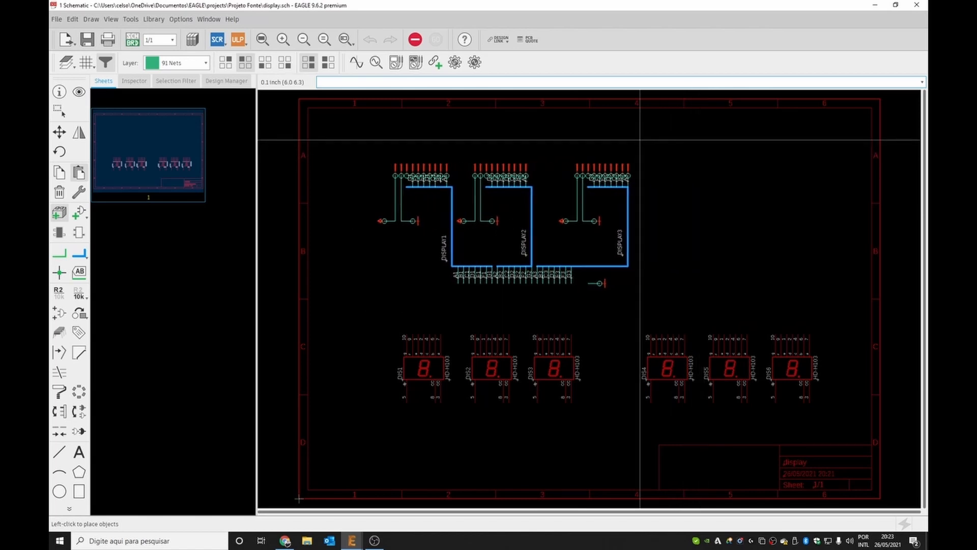
click(590, 144)
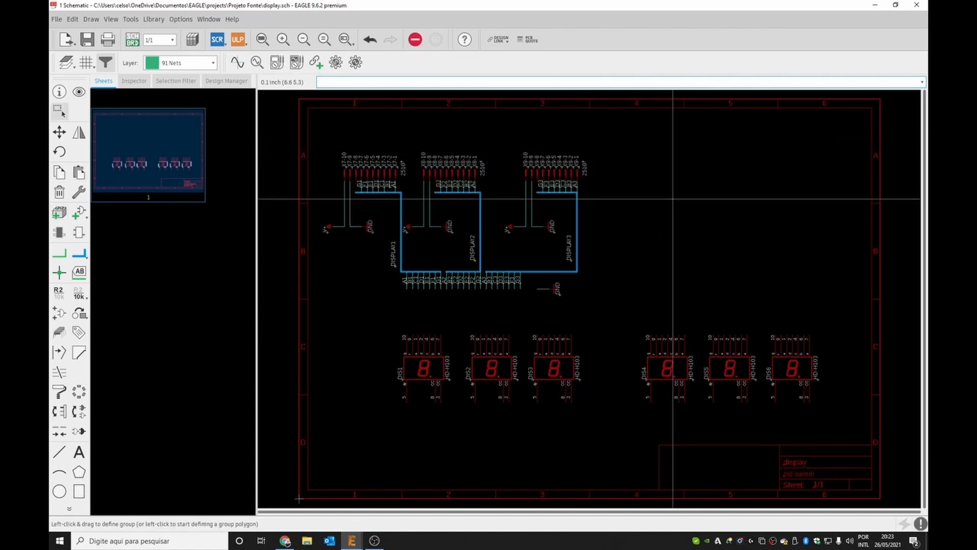
Save display.sch and reopen Fonte.sch from the Control Panel.
click(87, 39)
mouse_move(352, 541)
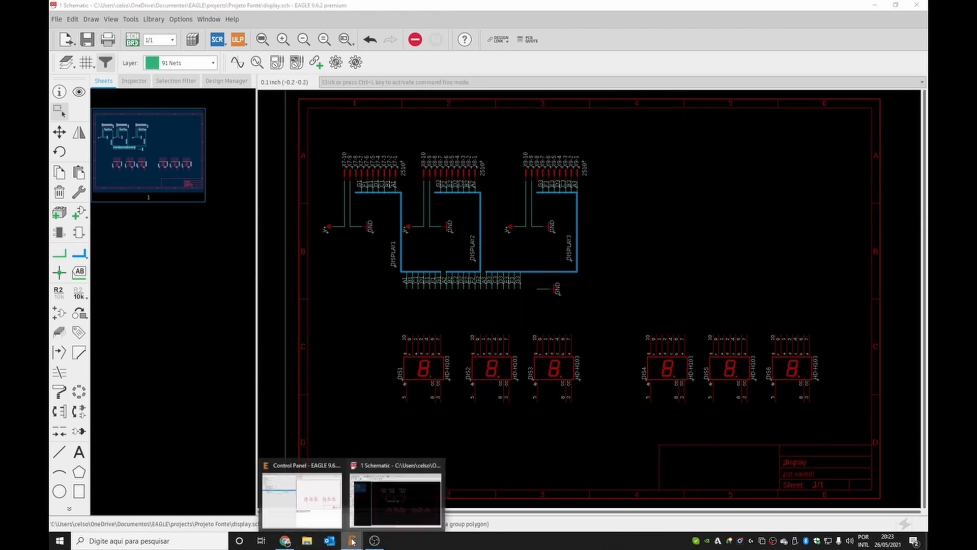
click(320, 481)
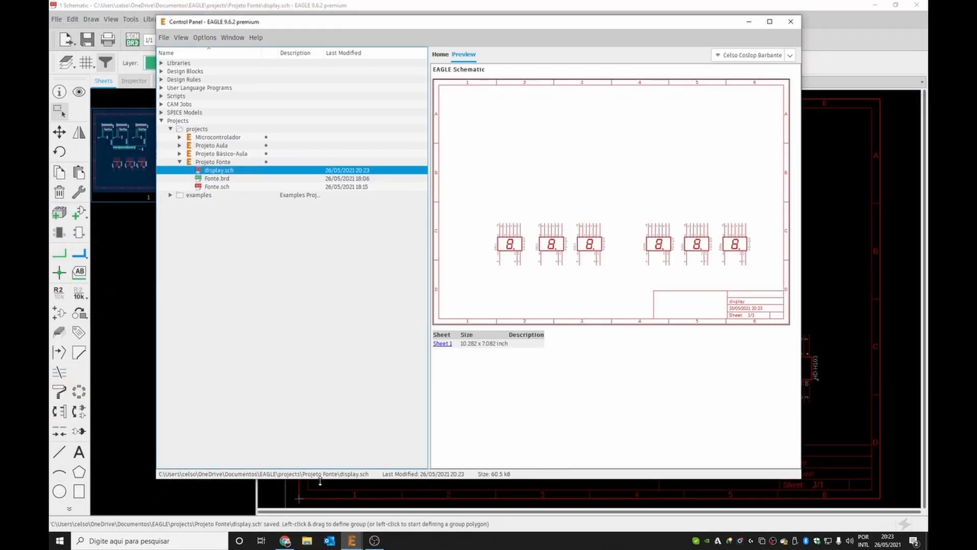
double_click(222, 188)
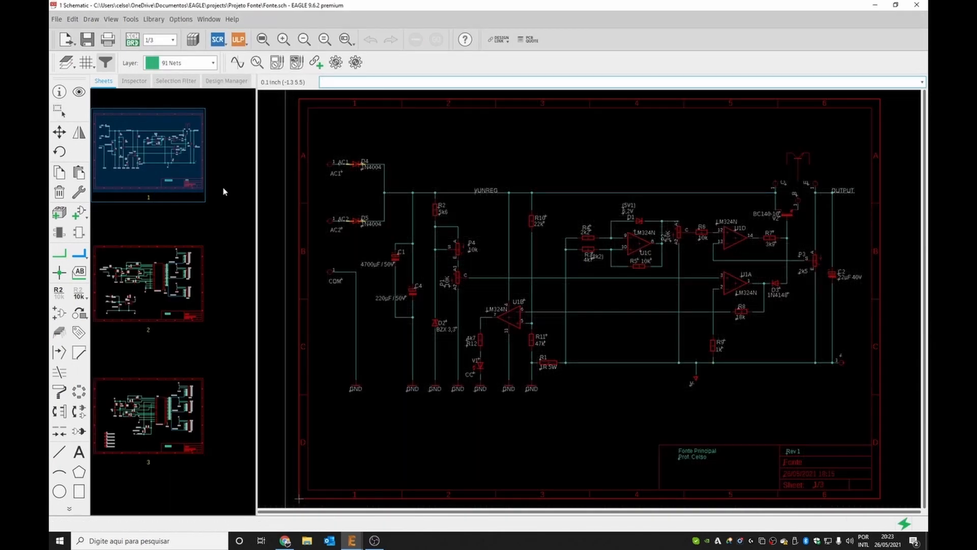
In Fonte.sch, go to sheet 3 and group-select the DISPLAY4–DISPLAY6 connector block with its labels.
click(157, 399)
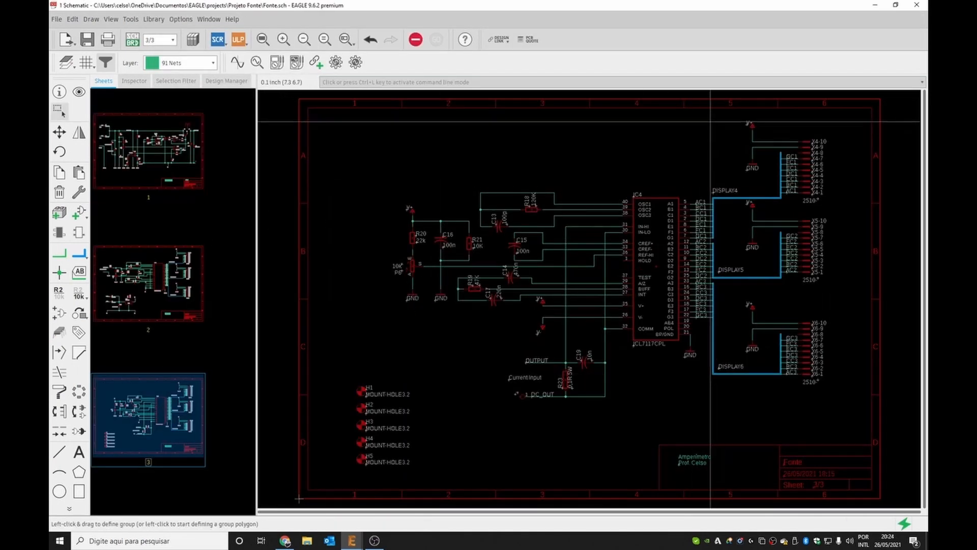
drag(679, 111, 851, 415)
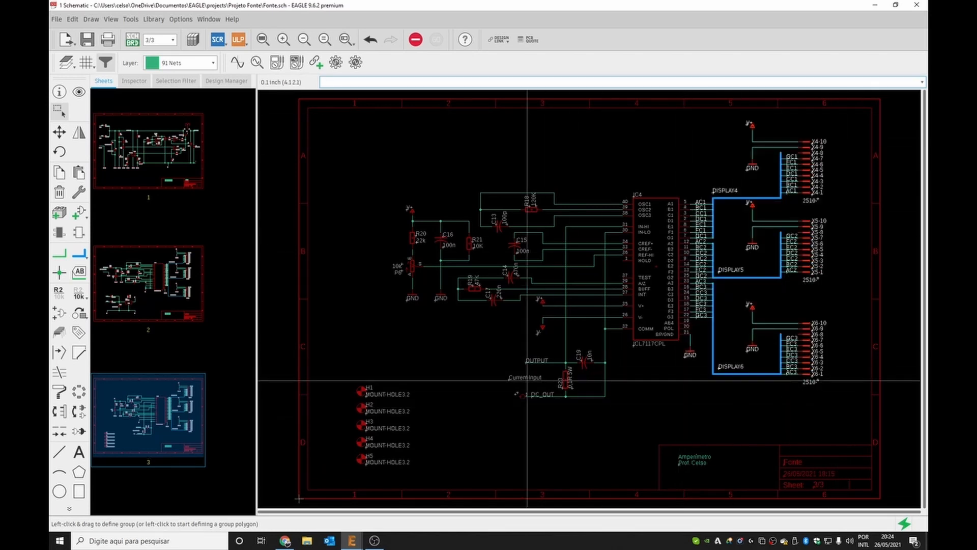
Open display.sch and paste the DISPLAY4–DISPLAY6 connector block to the right of the first block.
mouse_move(351, 540)
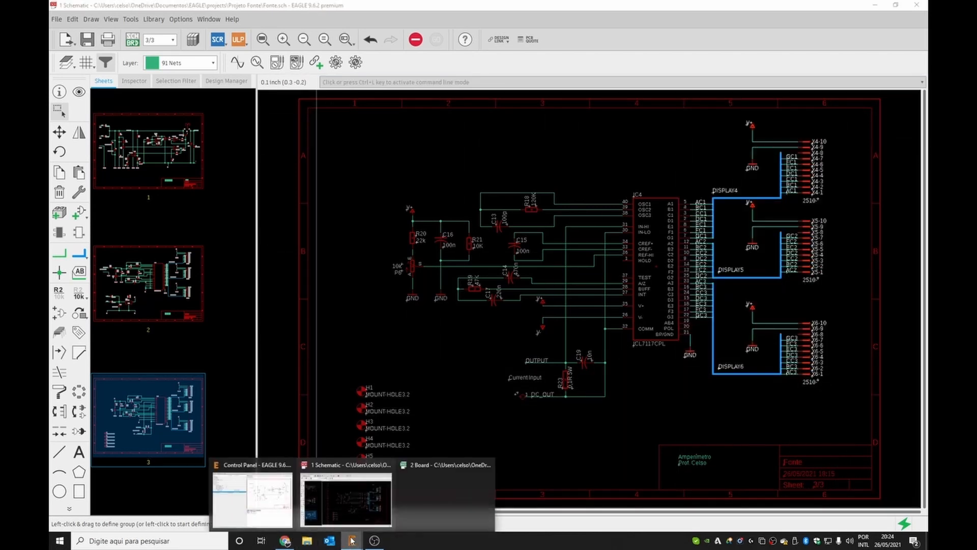
click(269, 508)
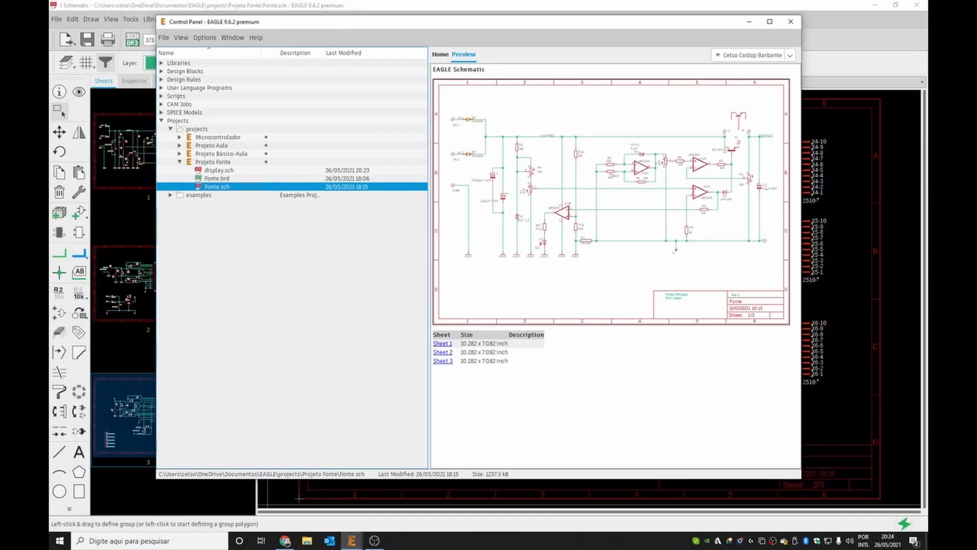
double_click(220, 173)
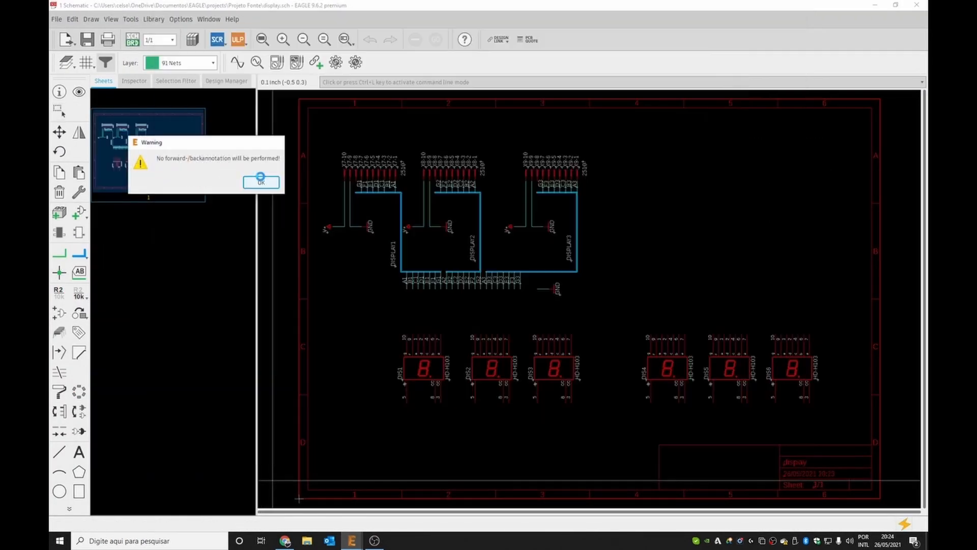
click(261, 182)
key(ctrl+v)
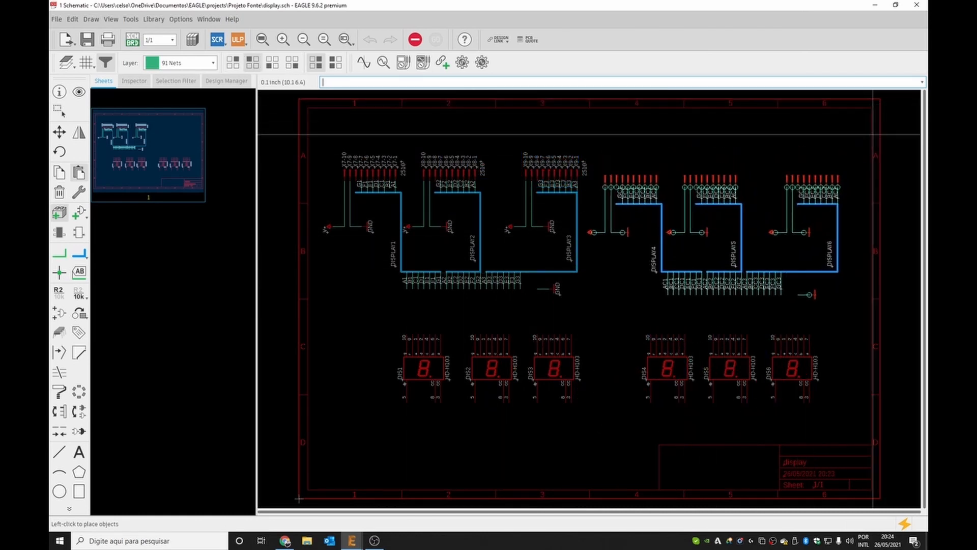
click(883, 116)
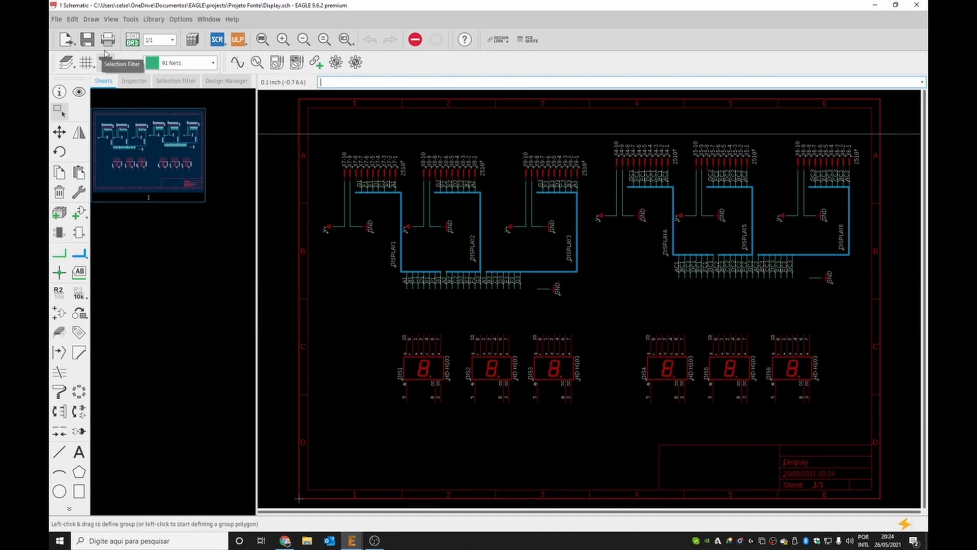
Create a board from the schematic, save Display.brd, and return to the schematic.
click(133, 40)
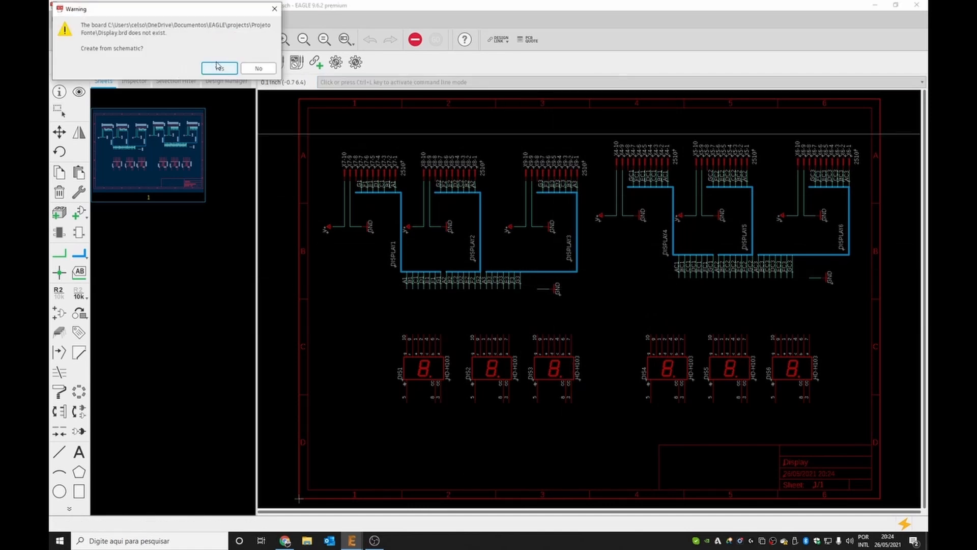
click(219, 68)
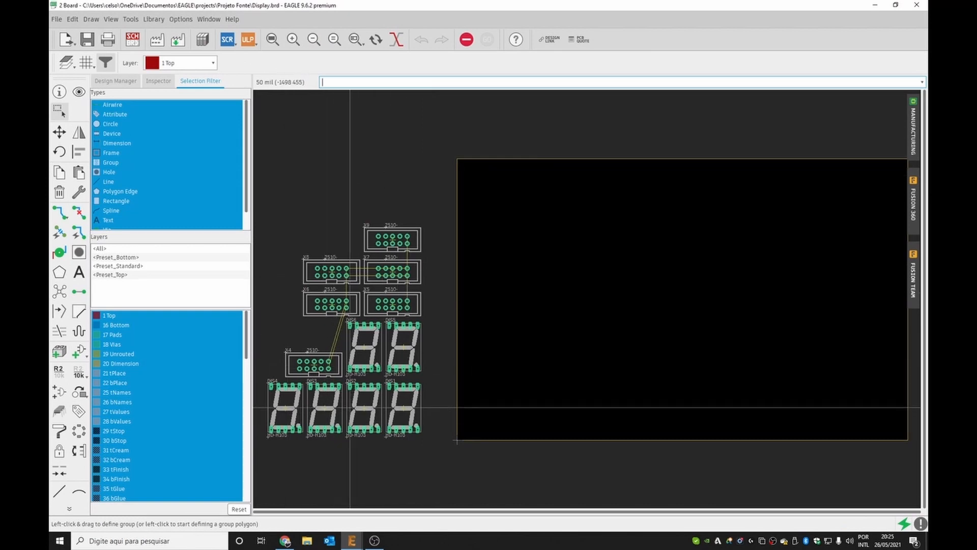
click(87, 39)
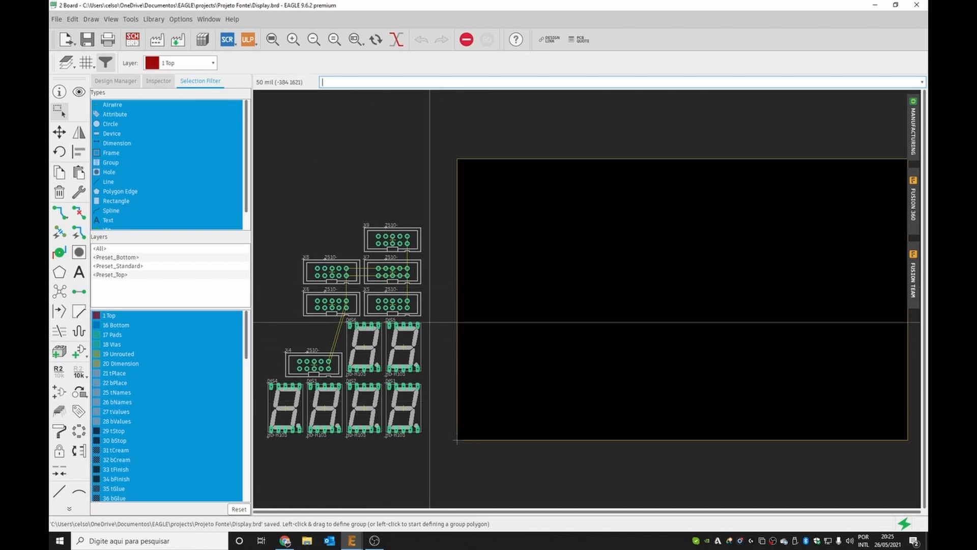
click(132, 39)
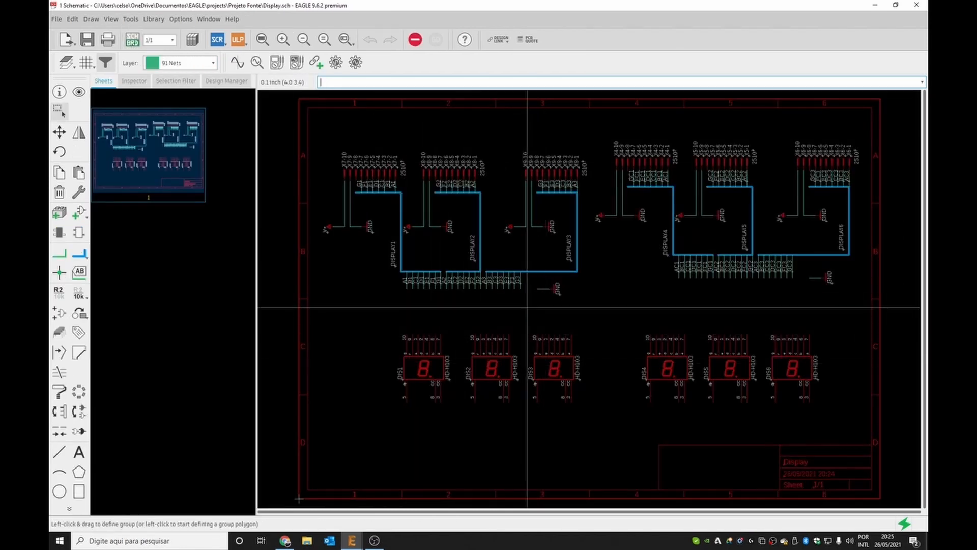
Undo the last move and place GND symbols below the seven-segment displays.
key(ctrl+z)
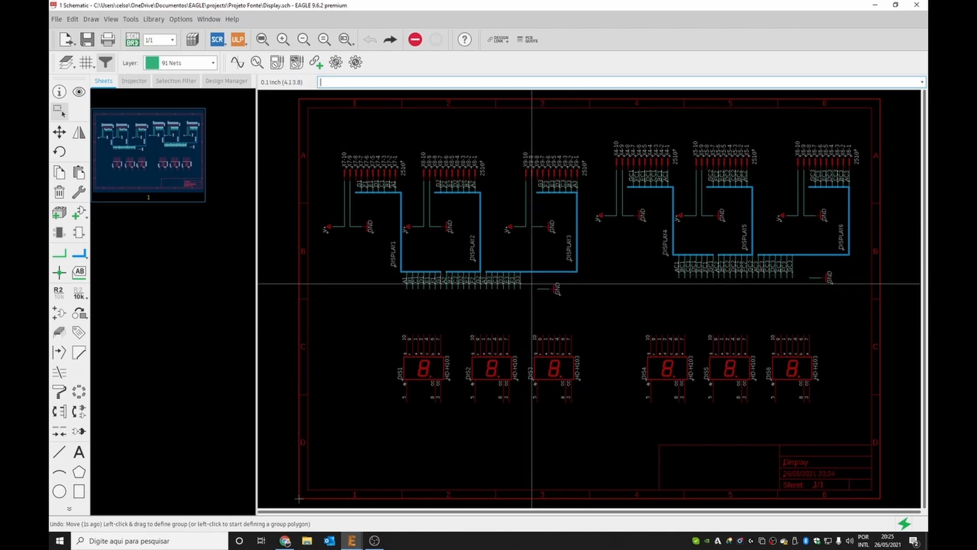
drag(551, 289, 563, 429)
right_click(564, 415)
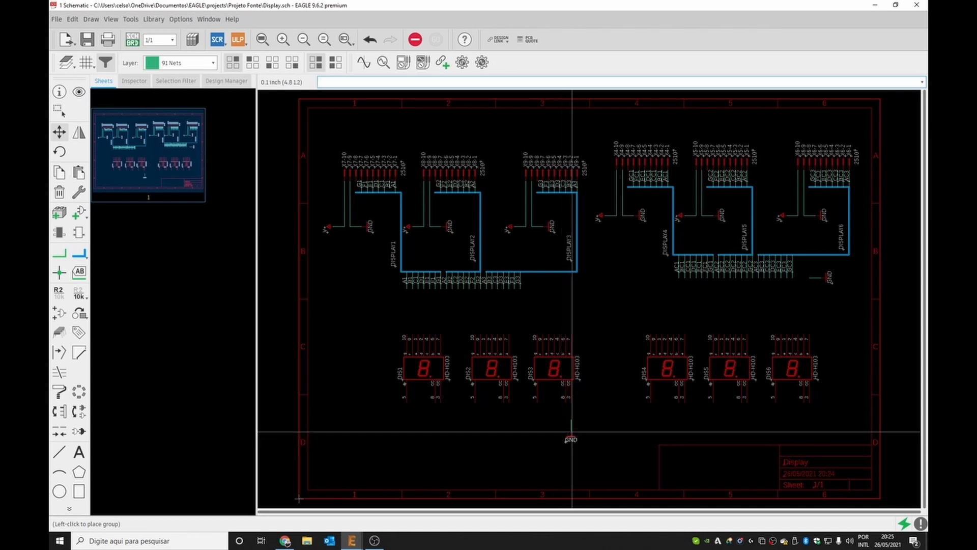
click(571, 432)
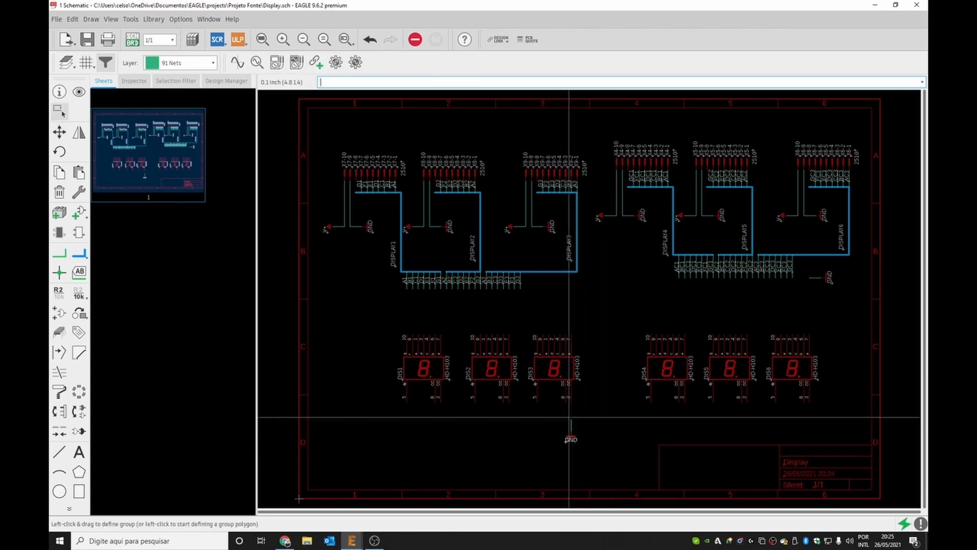
click(544, 456)
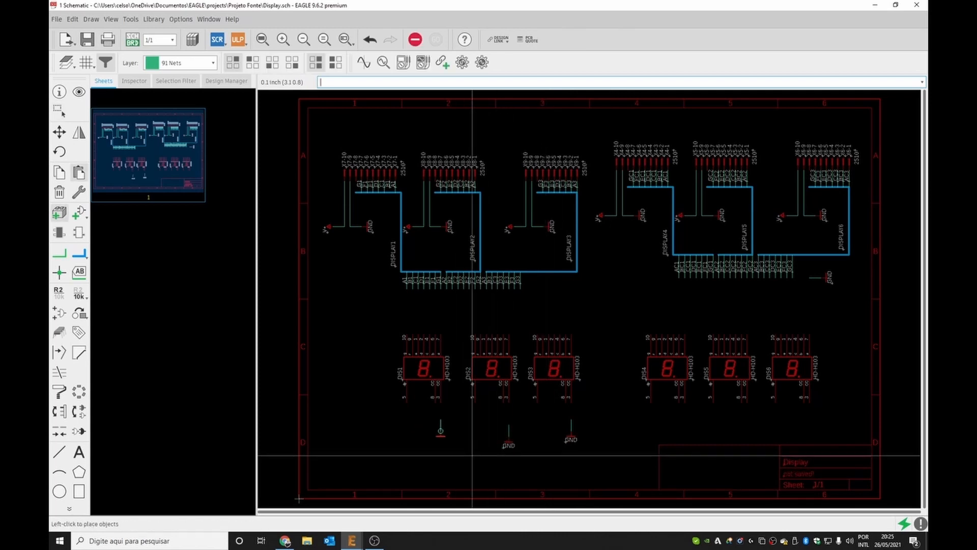
scroll(473, 454, up, 5)
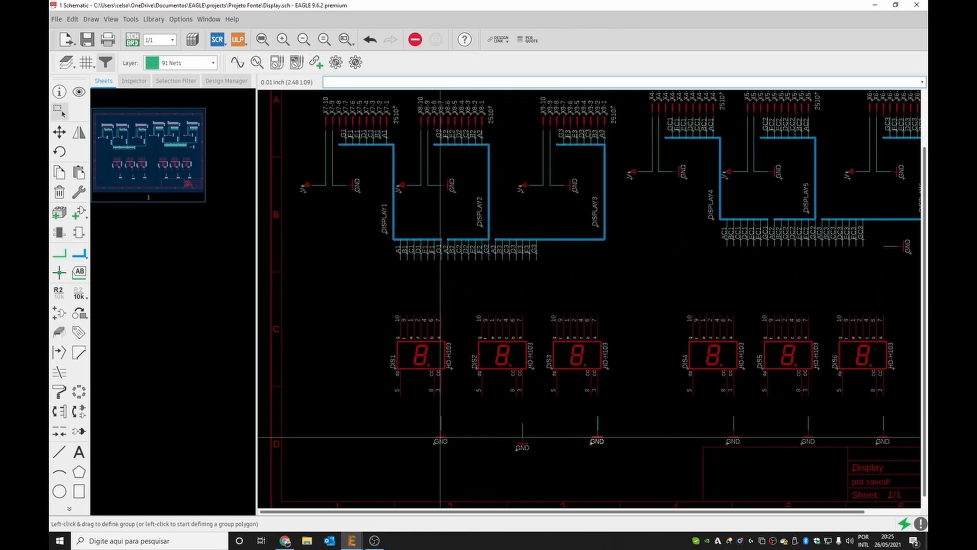
Align the GND symbol under DIS2 with the other GND symbols.
drag(589, 373, 735, 480)
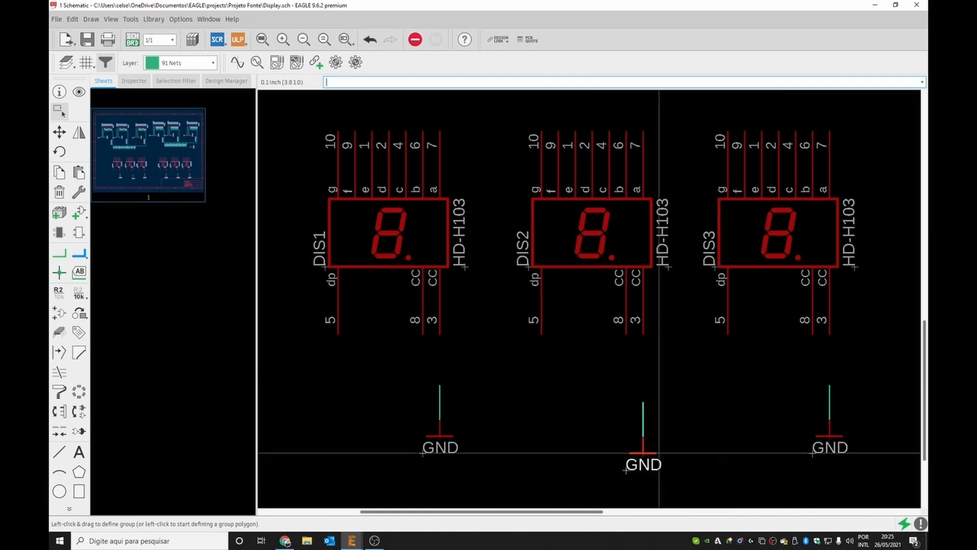
drag(644, 448, 647, 433)
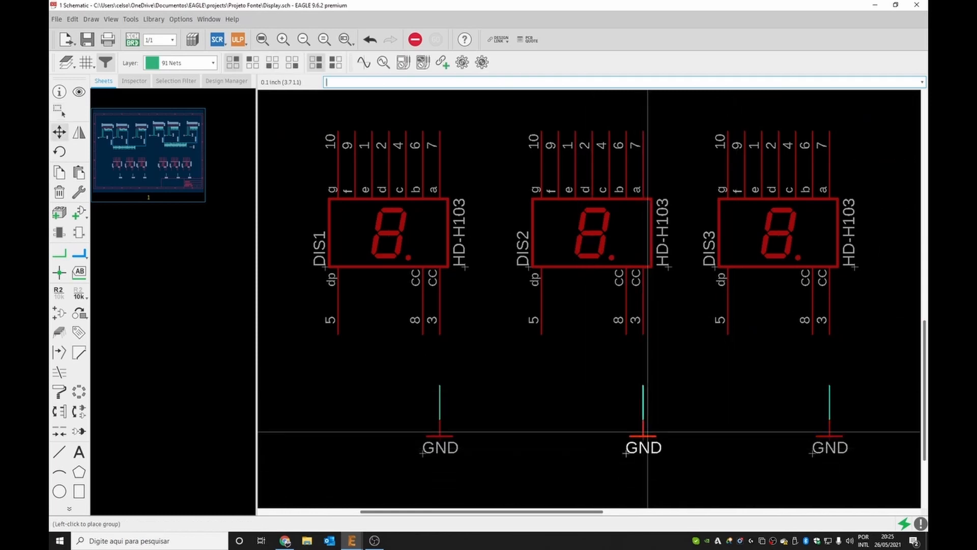
click(647, 432)
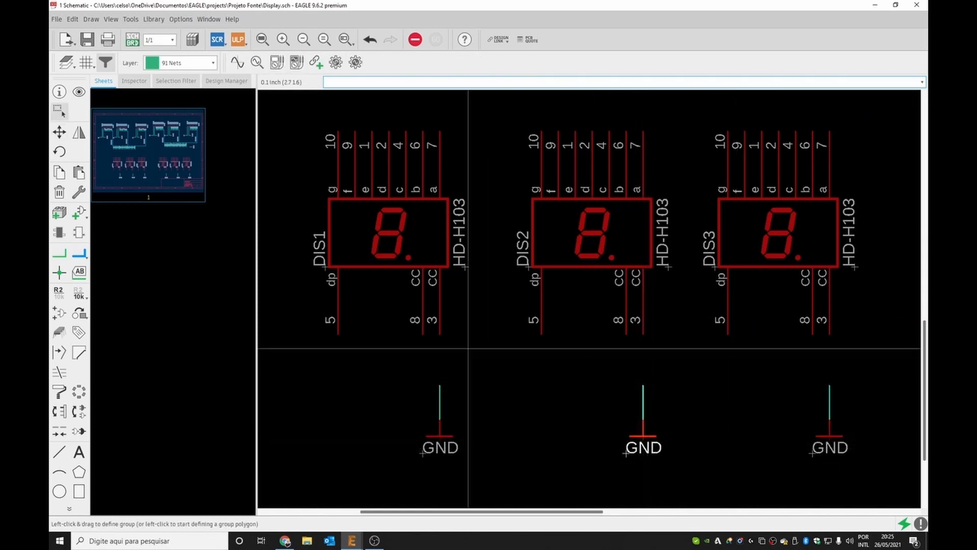
Draw net wires connecting the CC pins 8 and 3 of DIS1, DIS2 and DIS3 to their GND symbols.
click(59, 254)
click(423, 334)
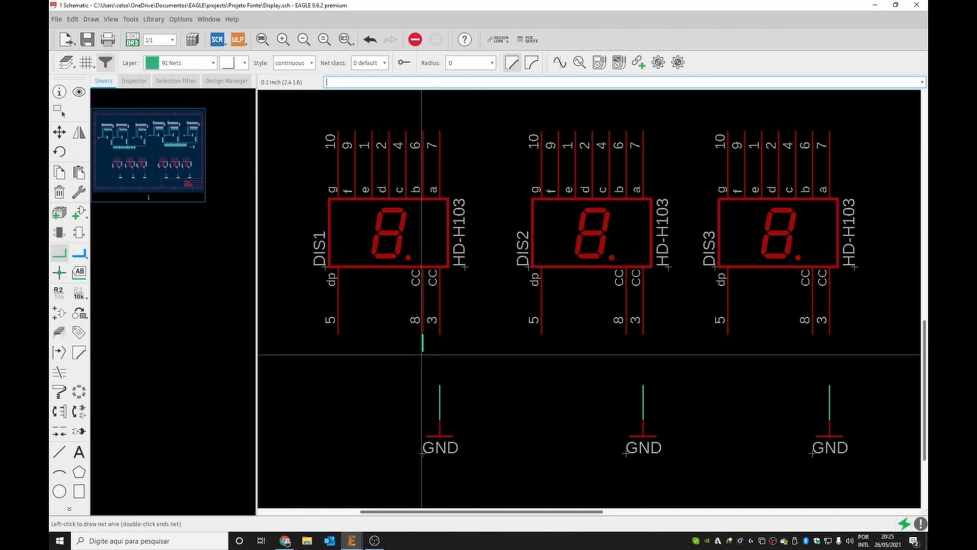
click(438, 378)
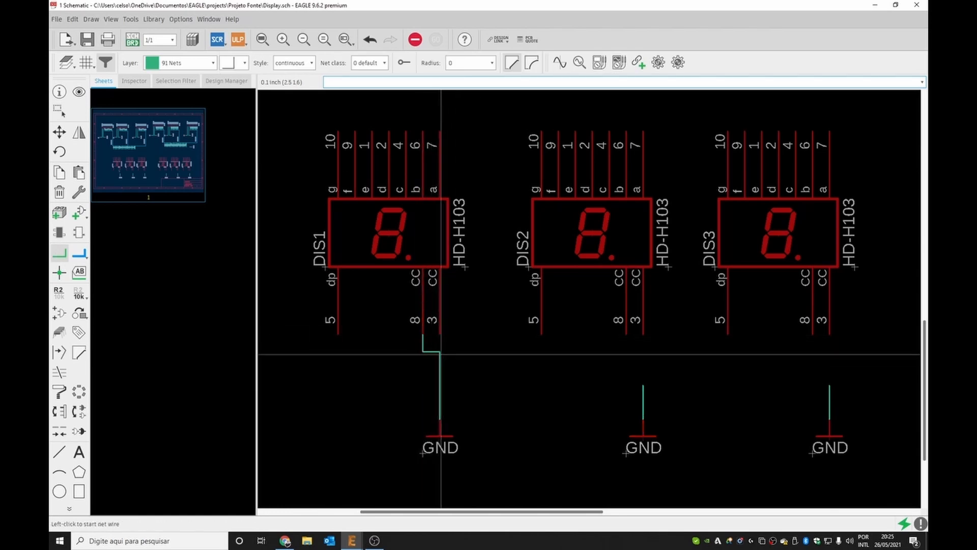
click(440, 352)
click(436, 331)
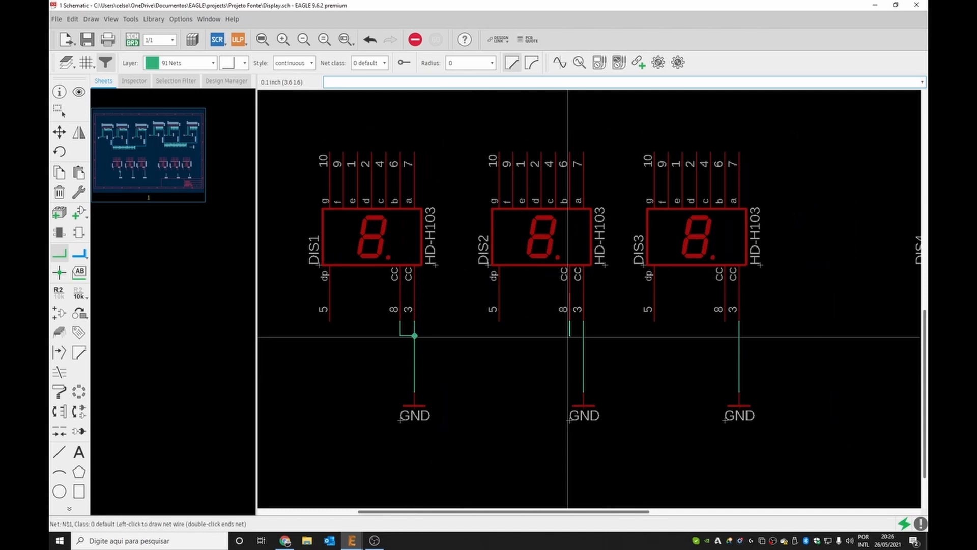
click(583, 335)
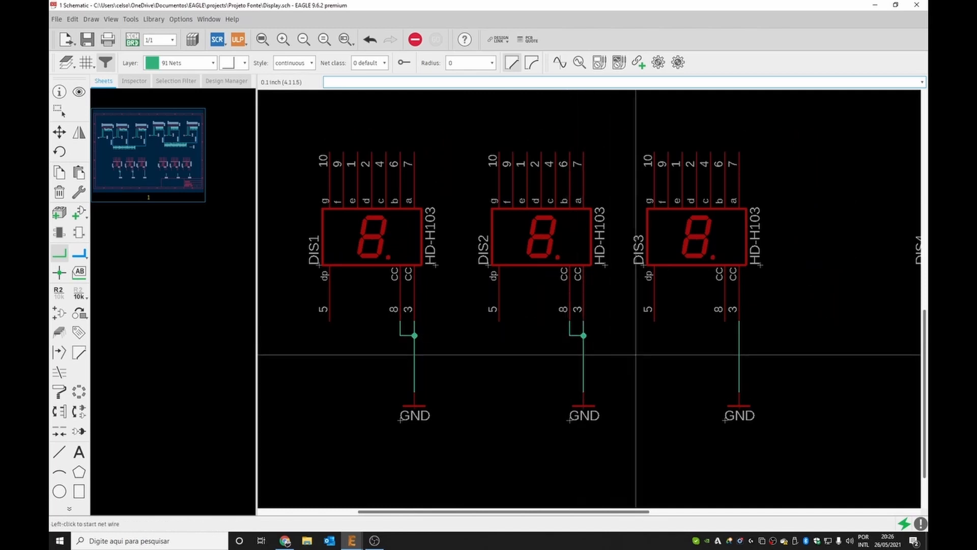
click(725, 321)
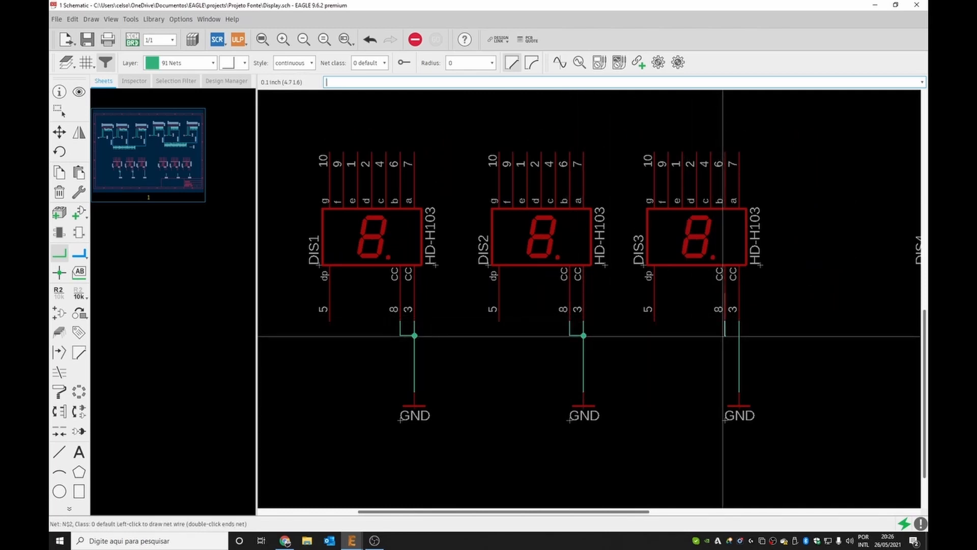
click(739, 336)
key(Escape)
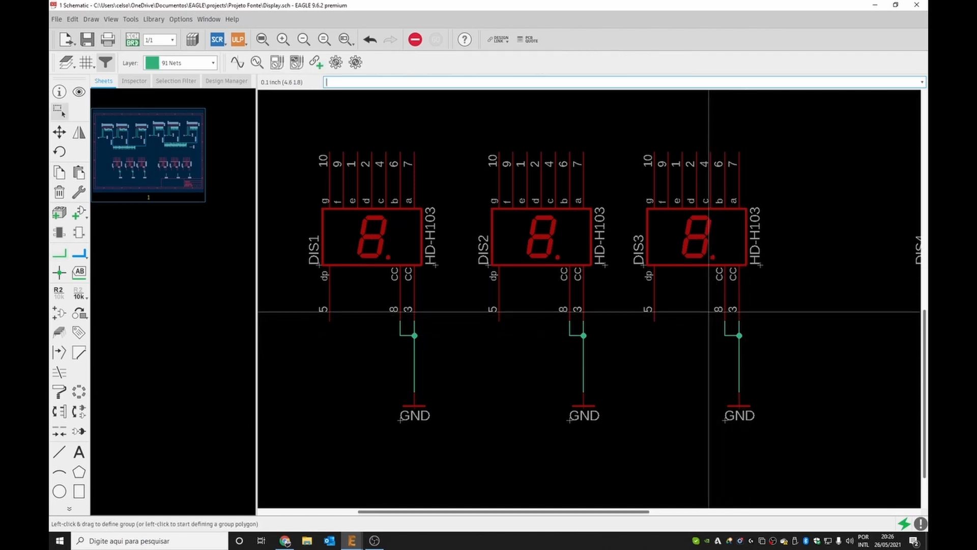
Draw a net wire connecting pin 5 of DIS1 to its GND net.
drag(709, 311, 787, 390)
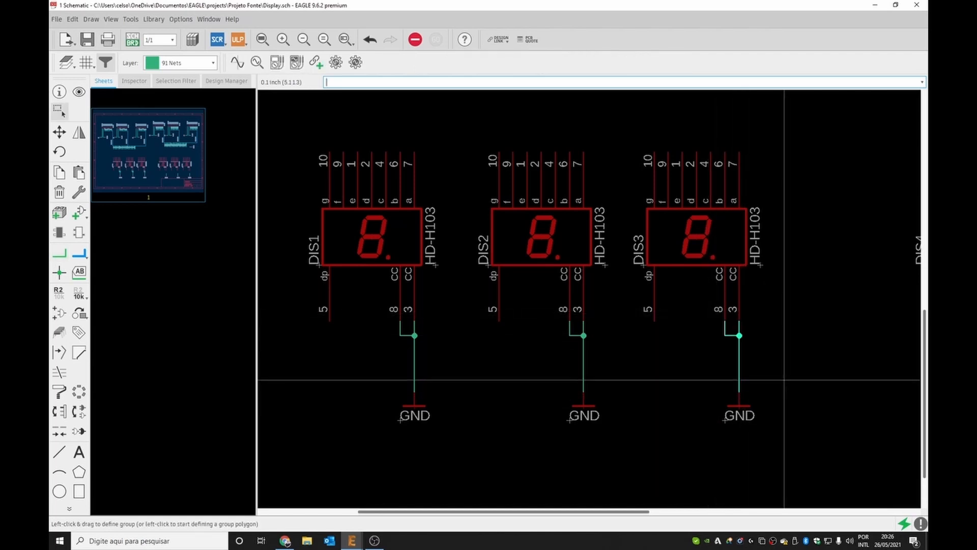
scroll(400, 314, down, 6)
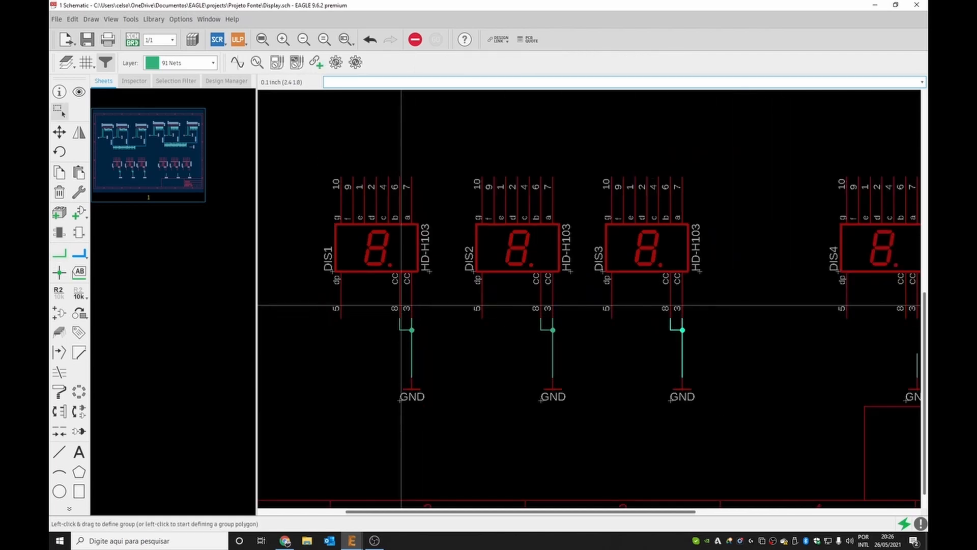
scroll(405, 316, up, 3)
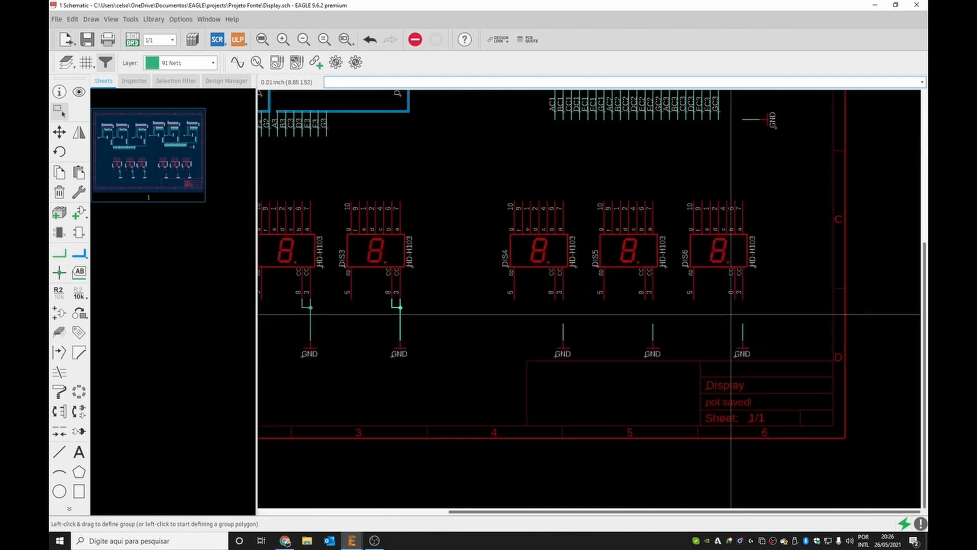
scroll(675, 176, down, 1)
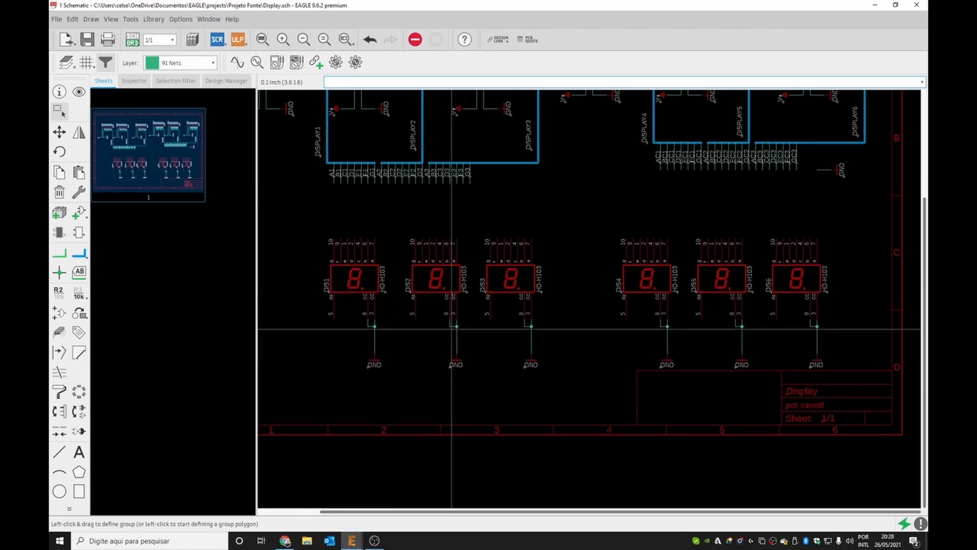
click(59, 253)
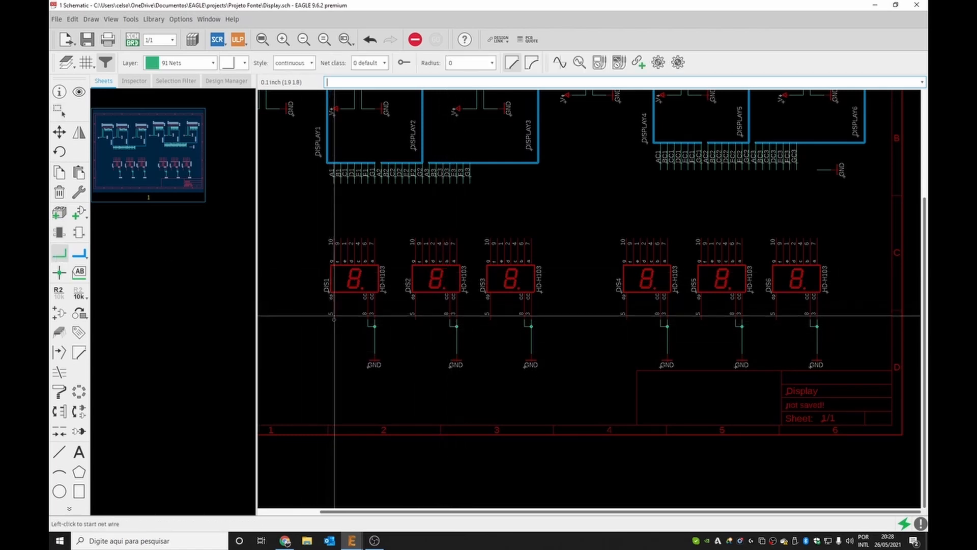
click(334, 316)
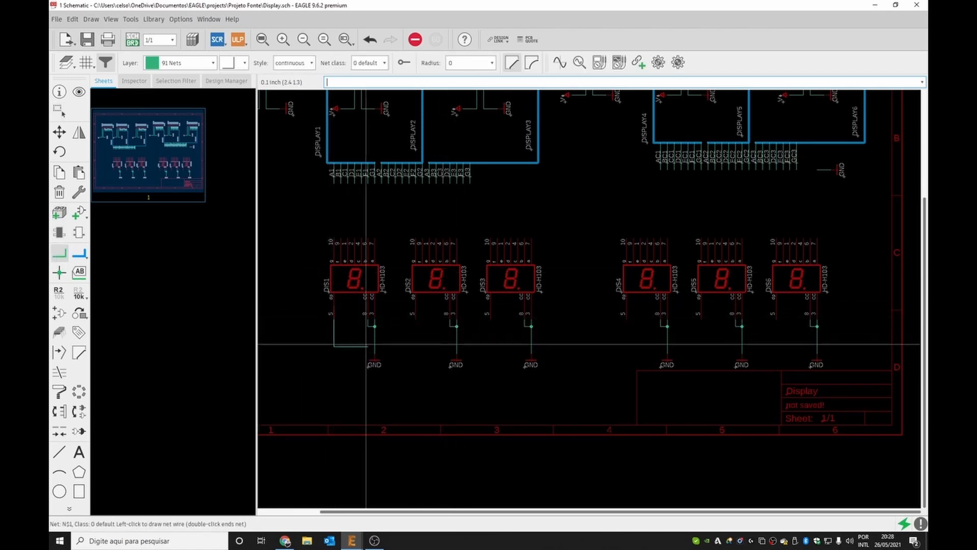
click(375, 346)
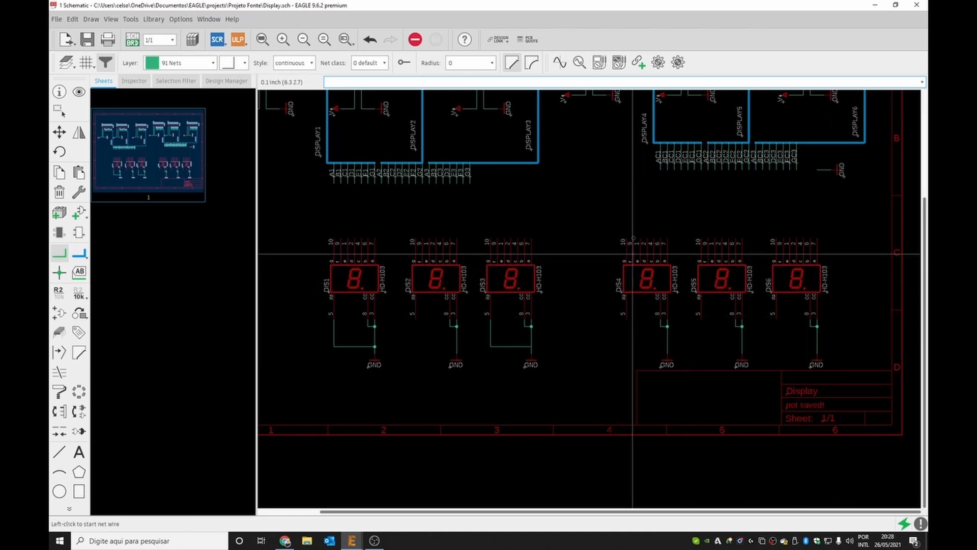
Draw net wires connecting pin 5 of DIS5 and DIS6 to their GND nets.
click(701, 319)
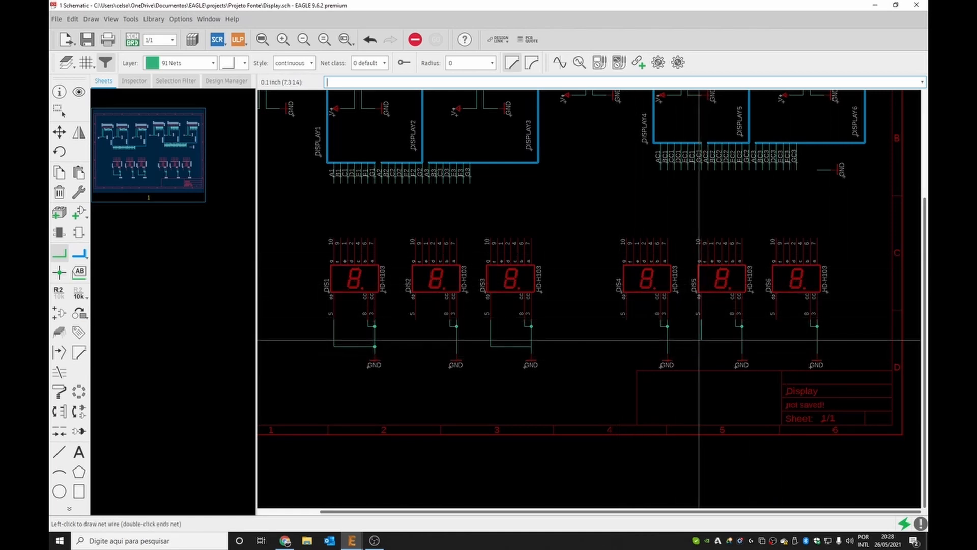
click(700, 340)
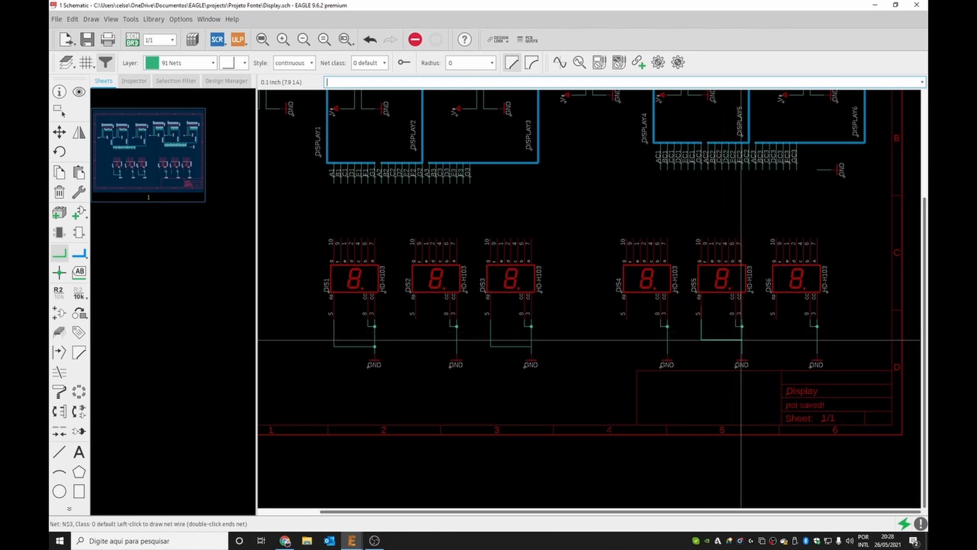
click(741, 340)
click(777, 317)
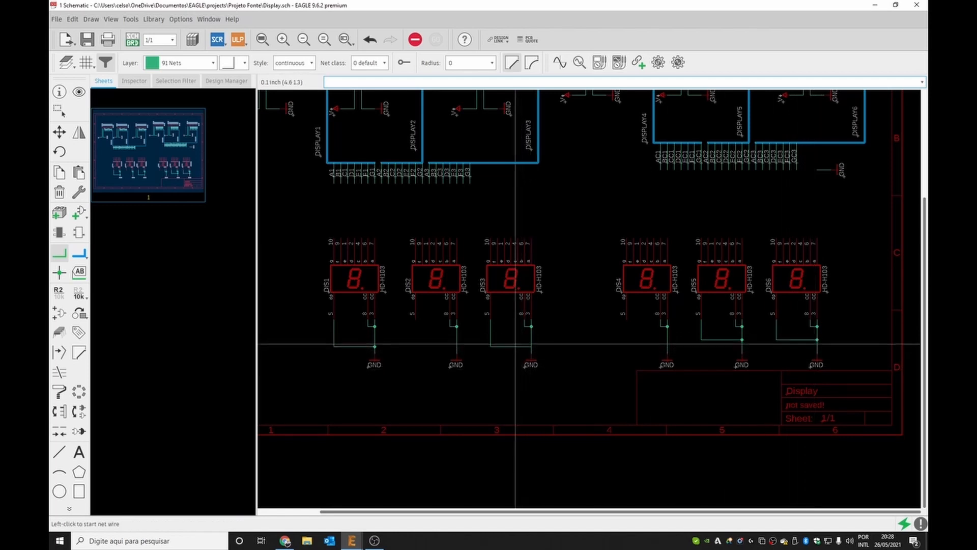
Copy the V+ supply symbol and paste it below pin 5 of DIS2 and DIS4.
key(Escape)
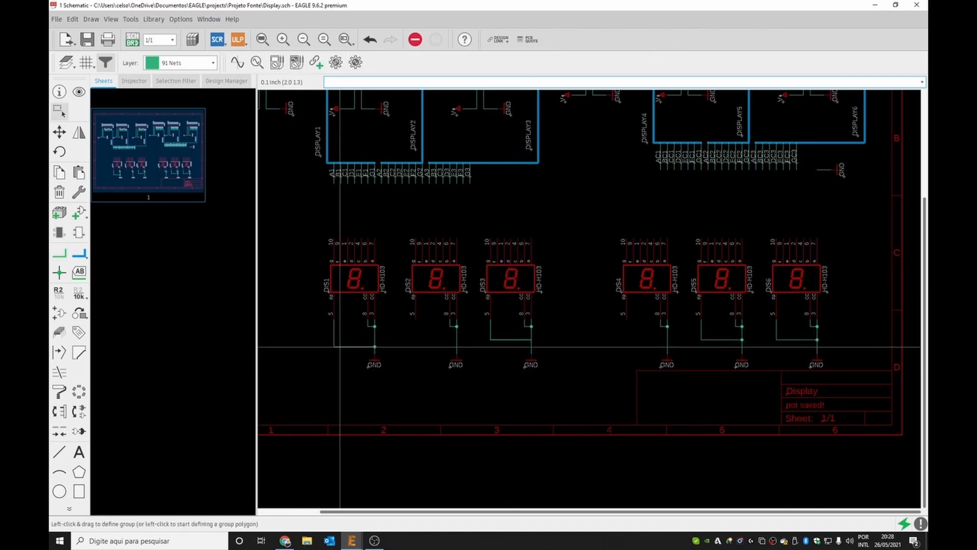
drag(348, 348, 348, 343)
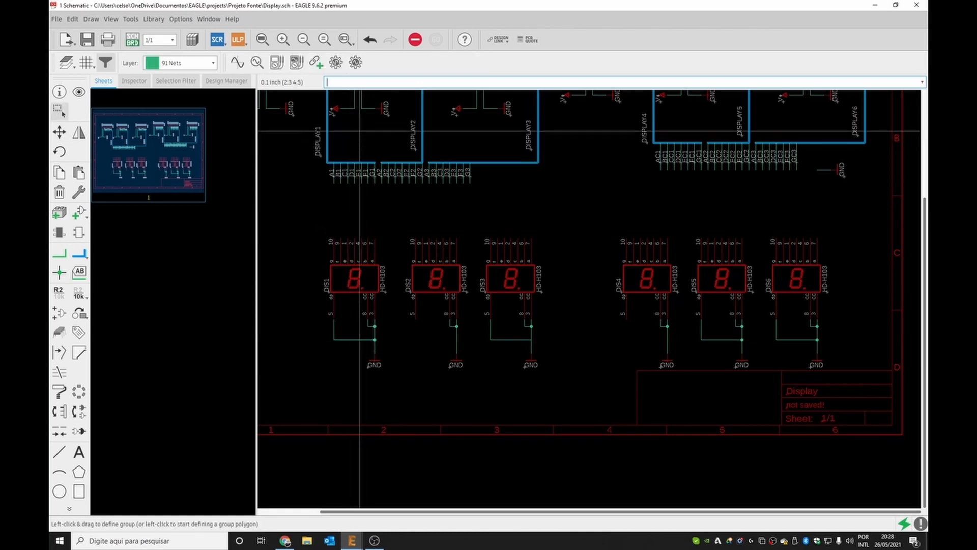
drag(344, 93, 331, 121)
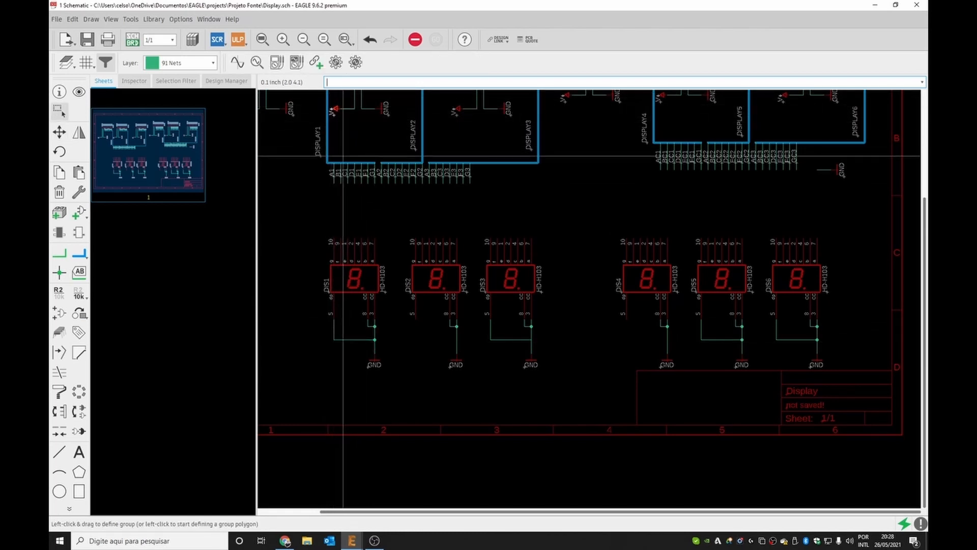
key(ctrl+v)
right_click(423, 375)
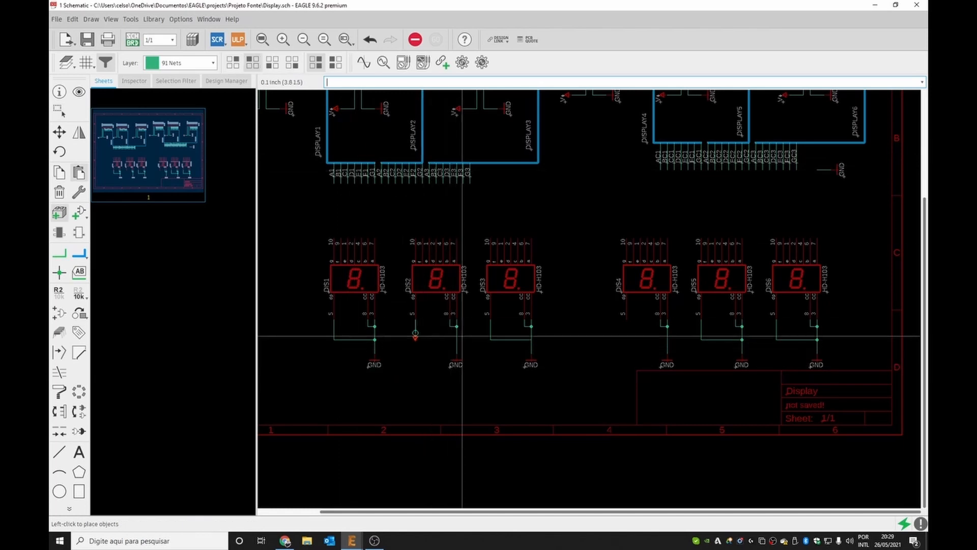
click(415, 334)
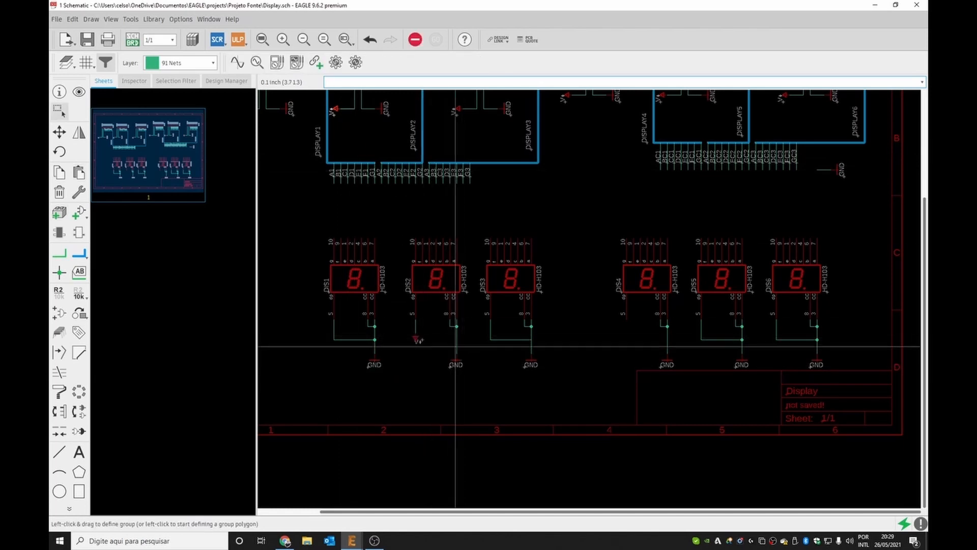
right_click(640, 374)
click(671, 332)
key(Escape)
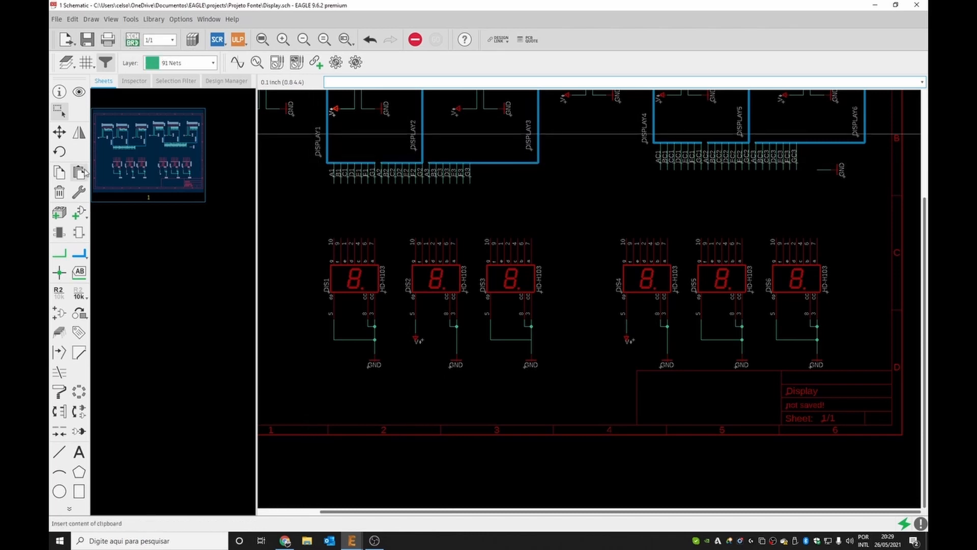
click(59, 259)
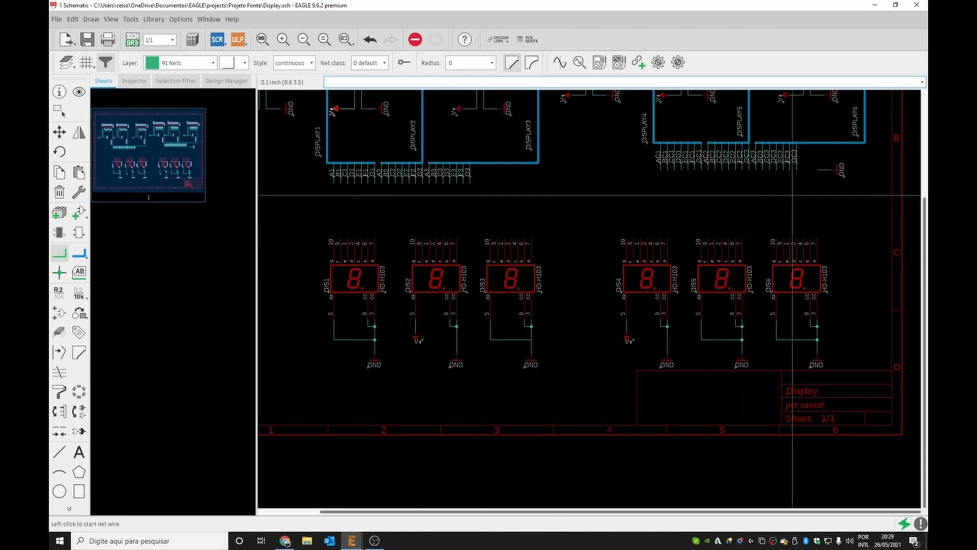
scroll(515, 238, down, 5)
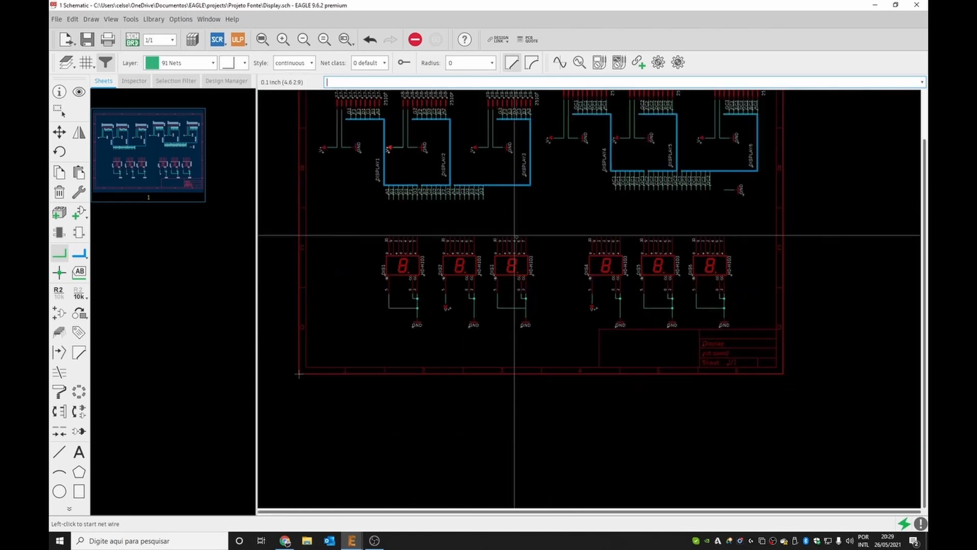
click(531, 128)
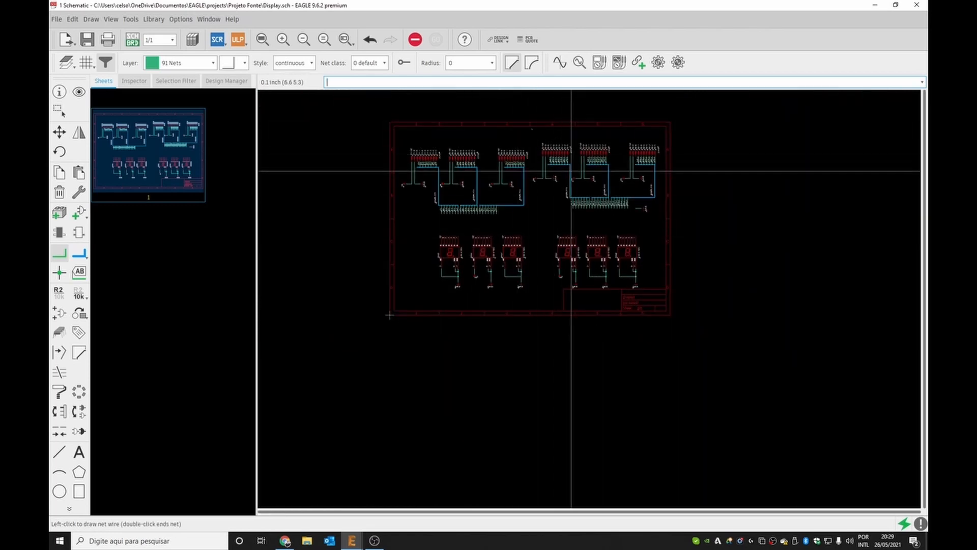
click(529, 135)
click(63, 132)
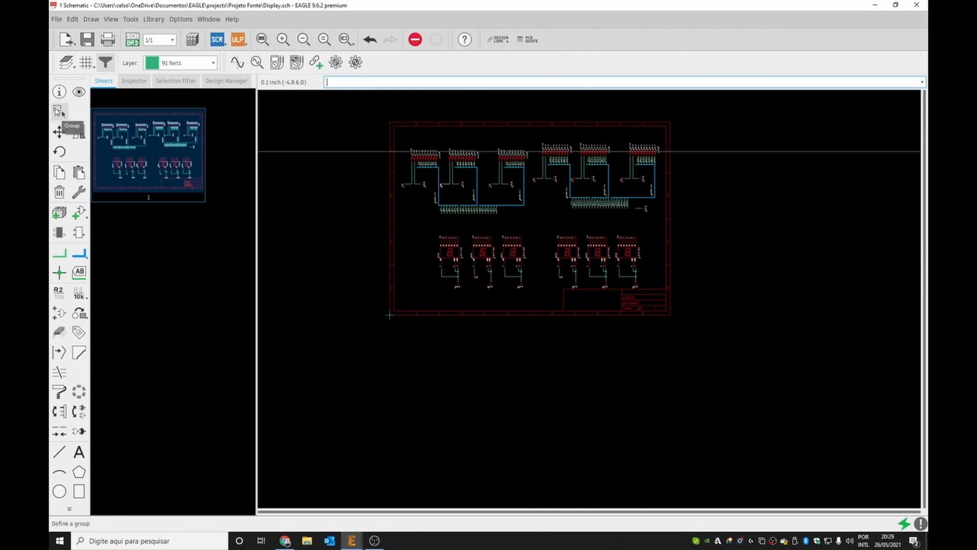
click(58, 111)
drag(528, 121, 661, 228)
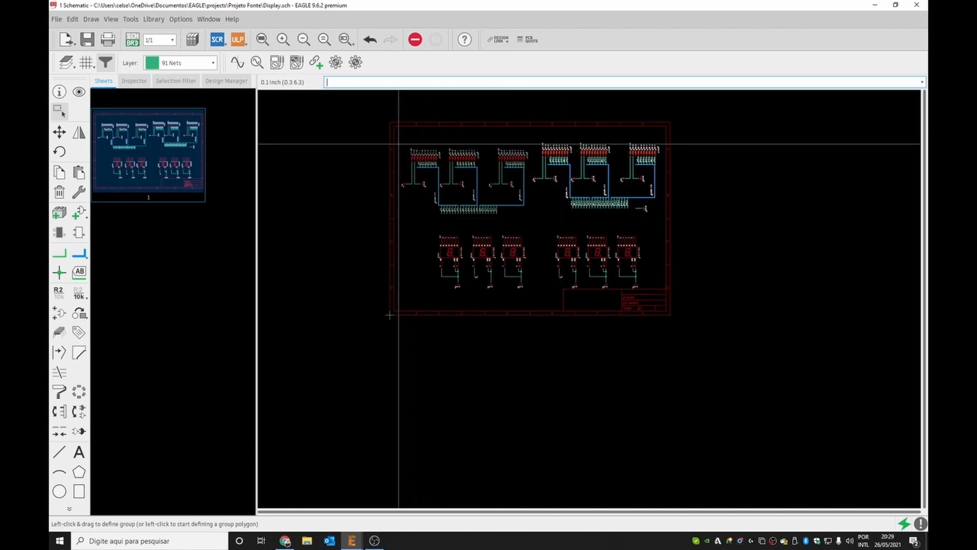
scroll(461, 167, up, 3)
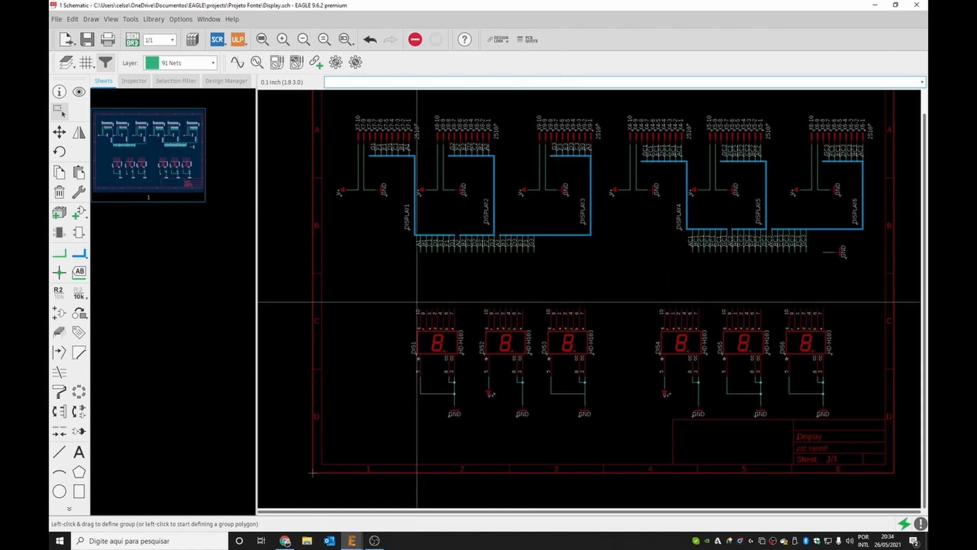
drag(381, 294, 479, 434)
key(F7)
ctrl+right_click(442, 331)
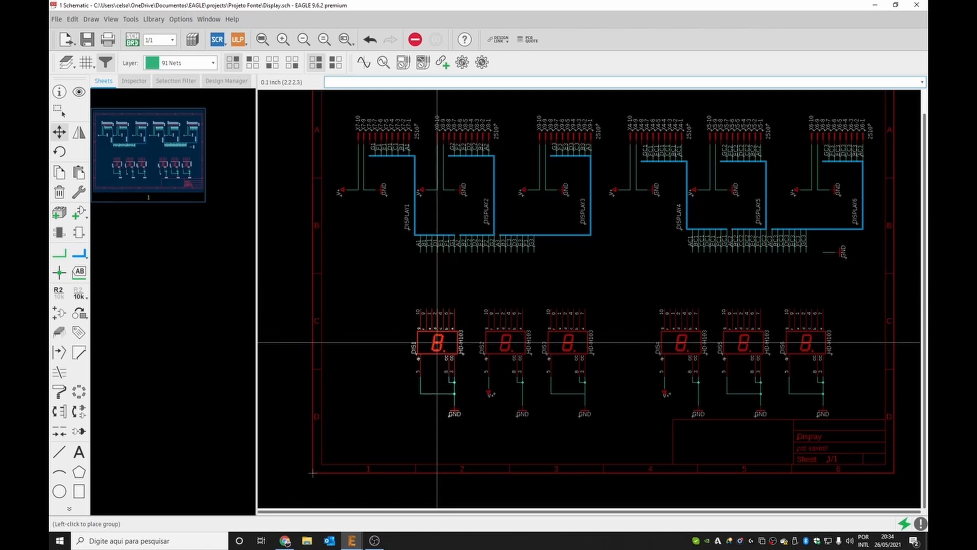
click(436, 342)
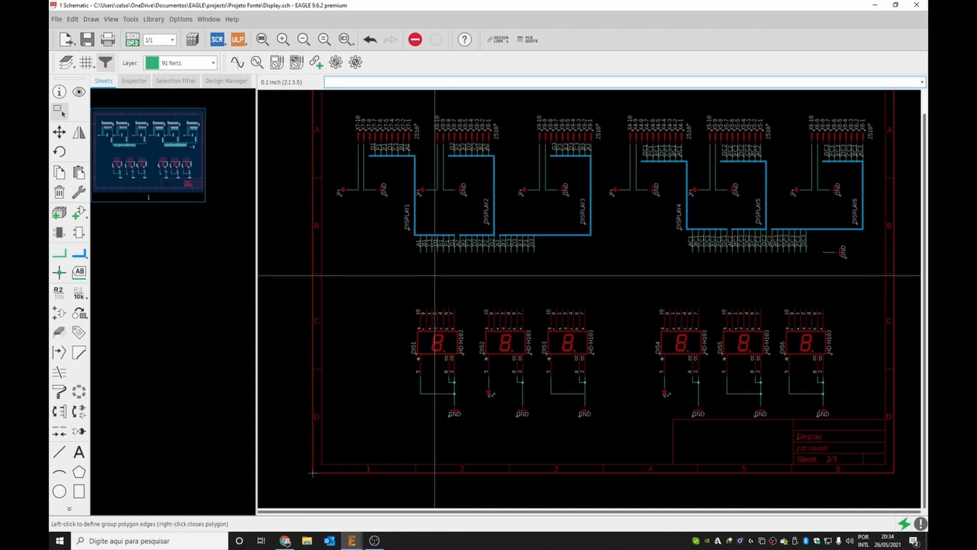
Move the connector pin row below the DISPLAY1–3 blocks and undo the move.
scroll(435, 277, up, 2)
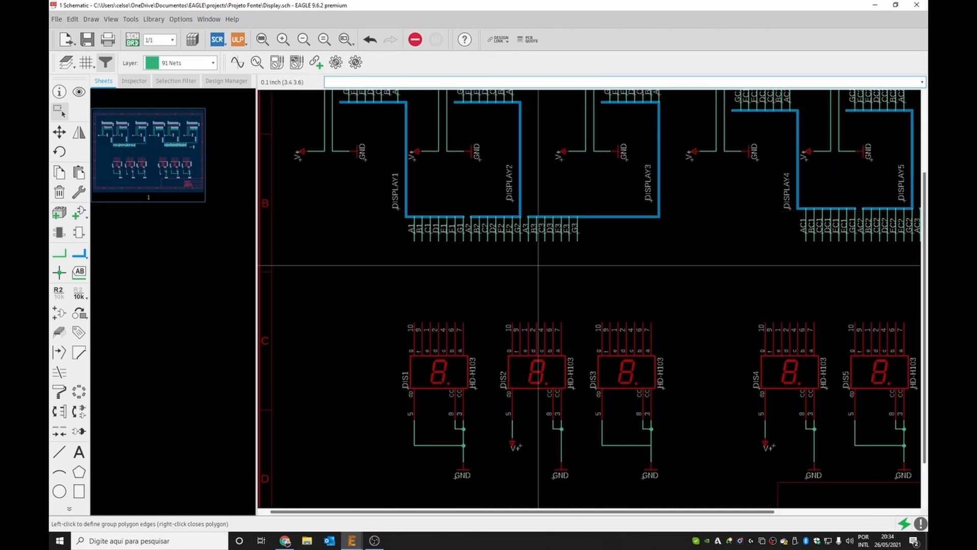
drag(384, 219, 614, 254)
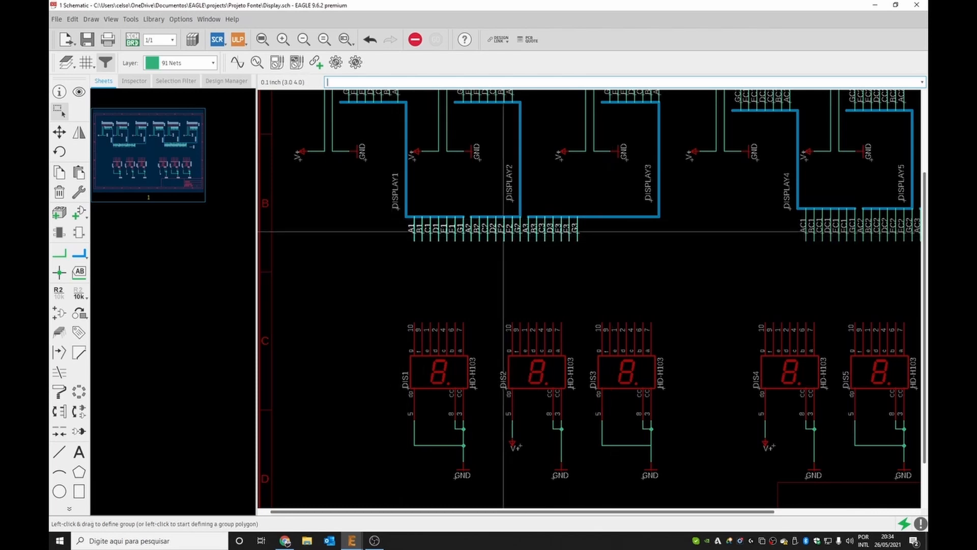
ctrl+right_click(505, 230)
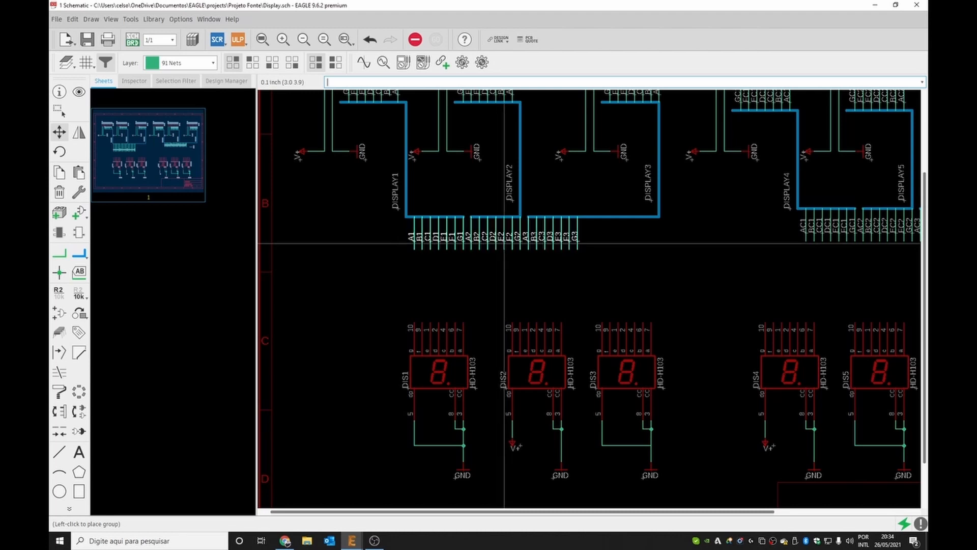
click(504, 243)
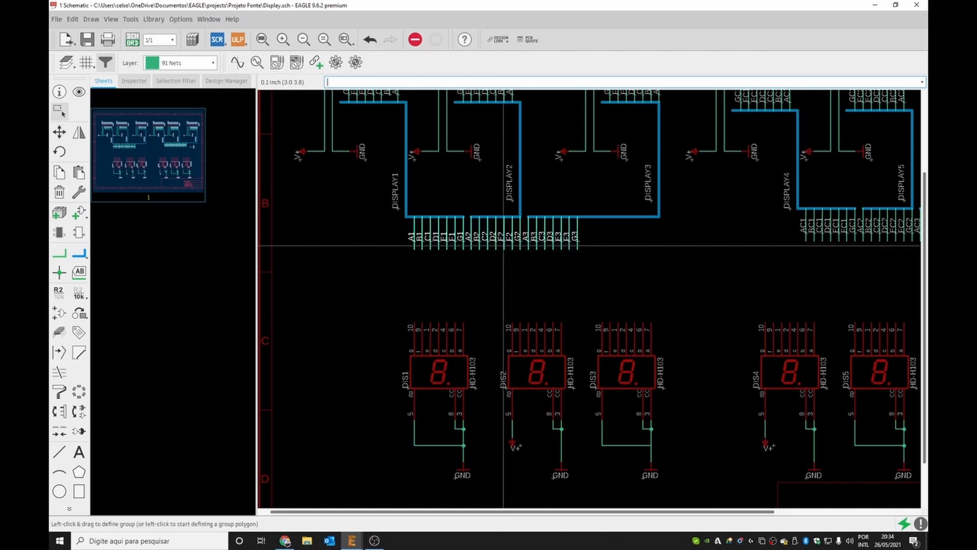
key(ctrl+z)
Cut the connector pin row below the DISPLAY1–3 blocks and paste it into free space on the sheet.
drag(392, 222, 631, 267)
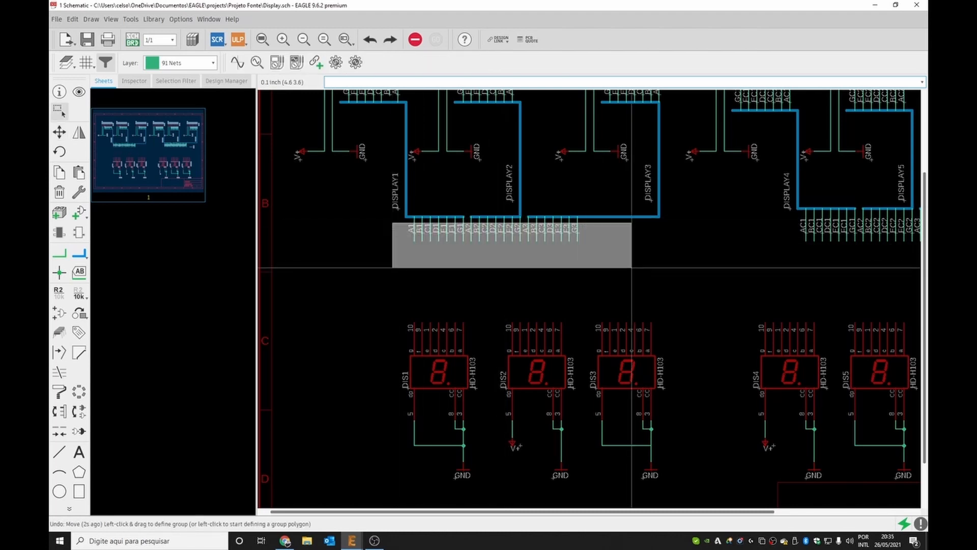
key(Delete)
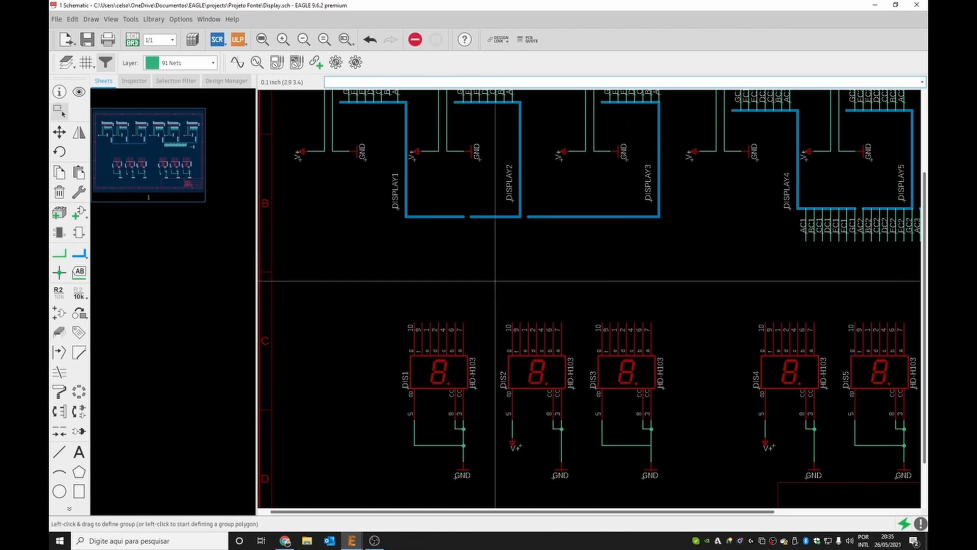
key(ctrl+v)
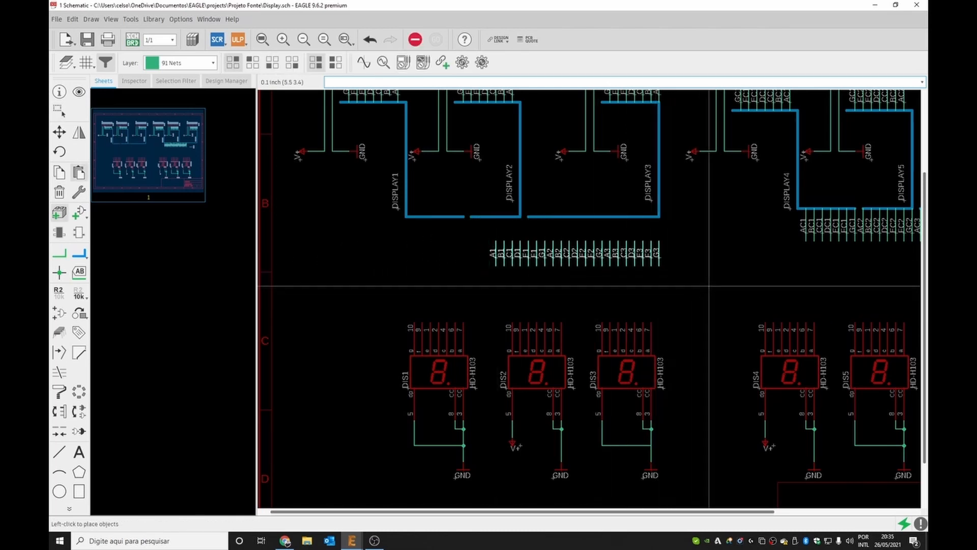
click(899, 305)
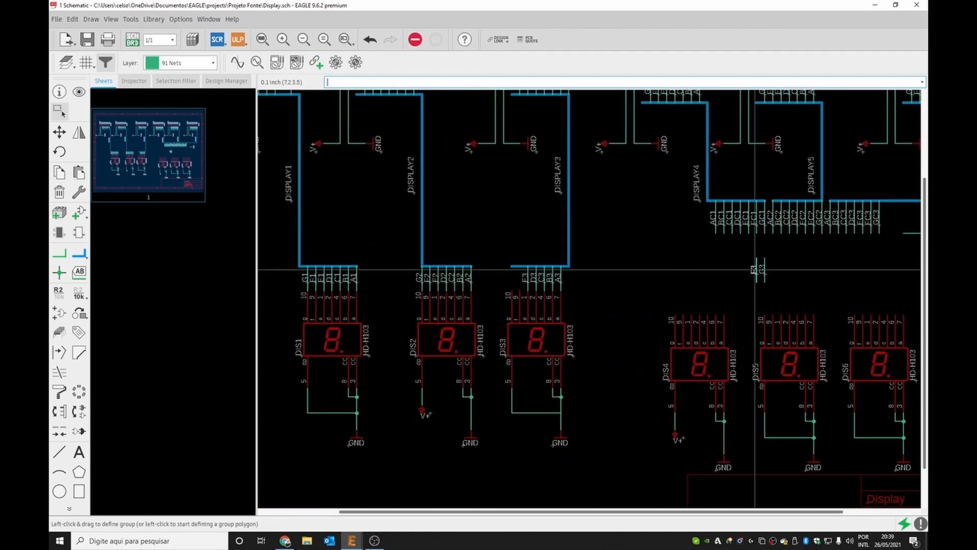
Cut the connector pin row below the DISPLAY4–6 blocks and paste it just above DIS4–DIS6.
drag(756, 270, 523, 276)
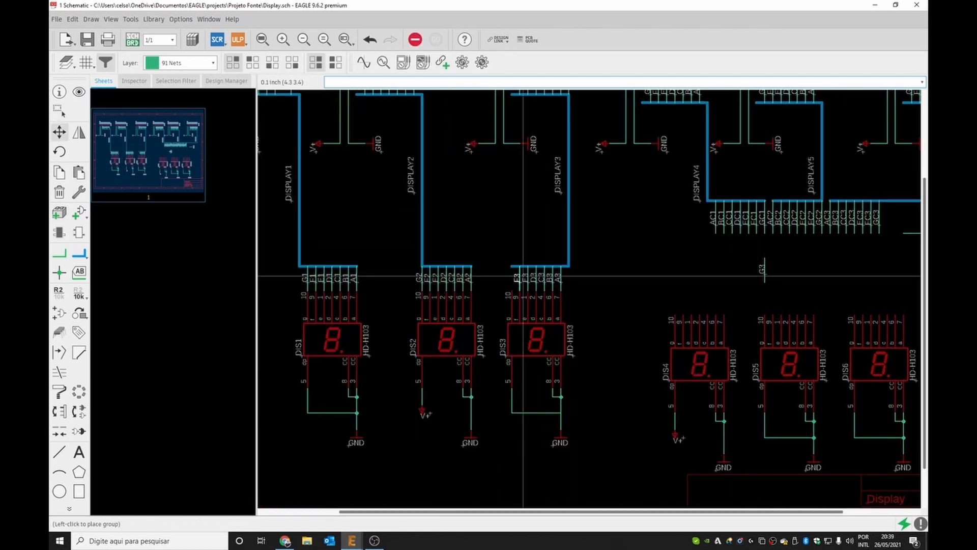
click(523, 276)
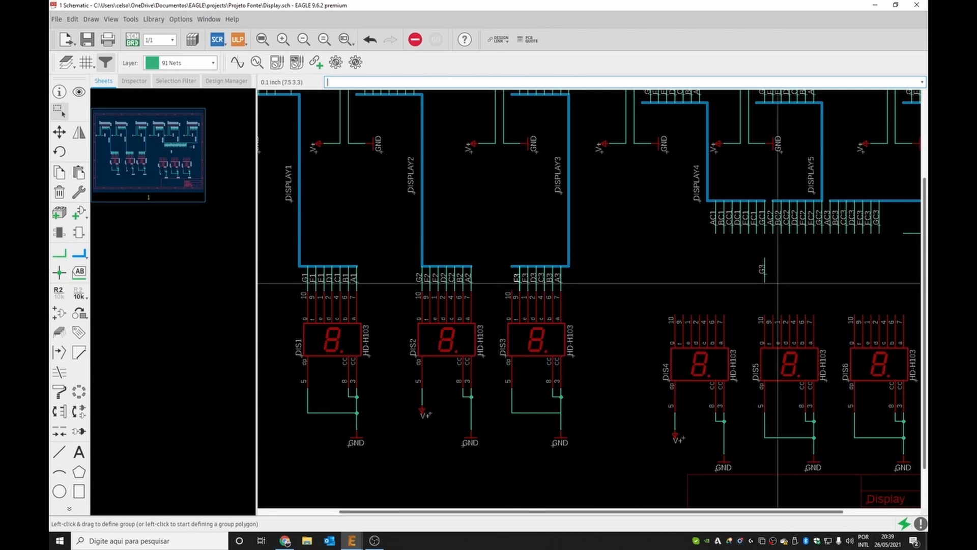
drag(766, 272, 513, 279)
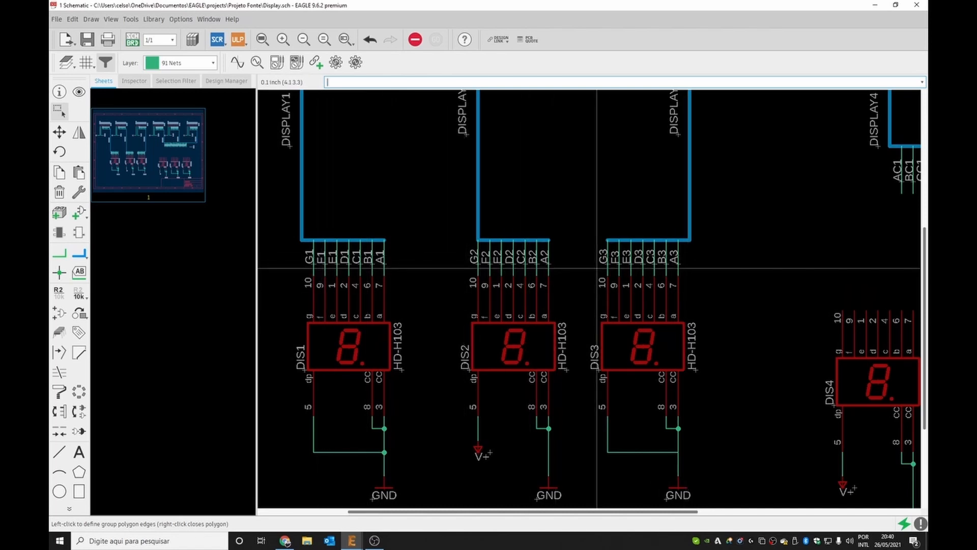
scroll(693, 349, down, 3)
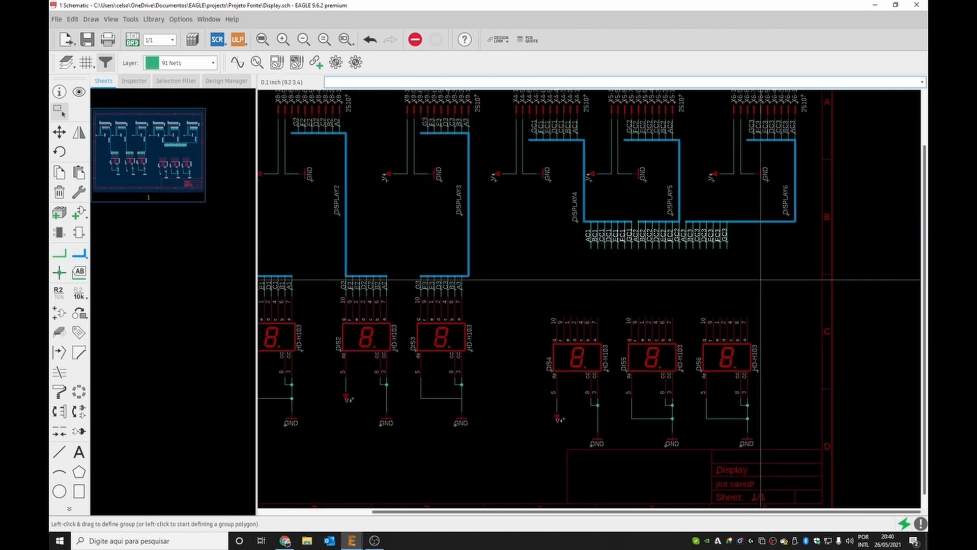
key(Delete)
key(ctrl+v)
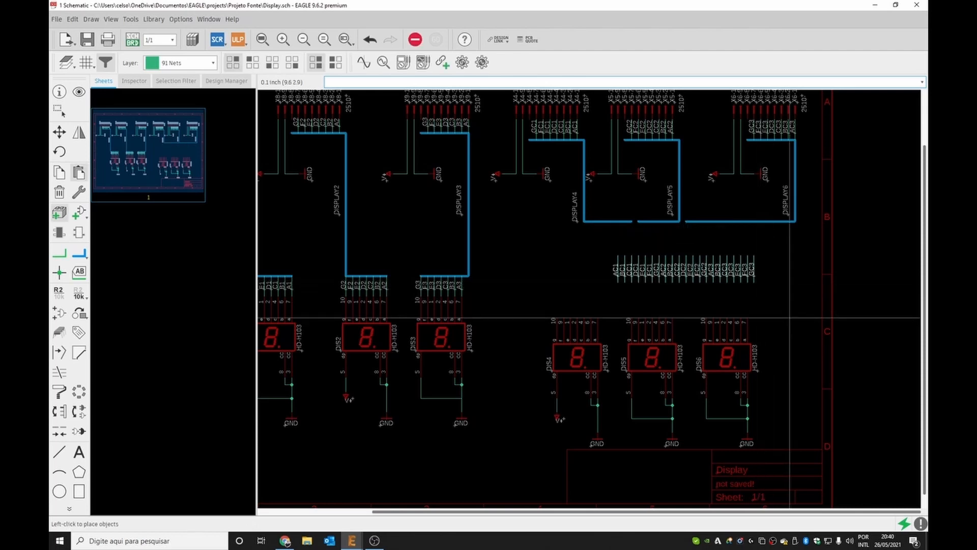
click(830, 315)
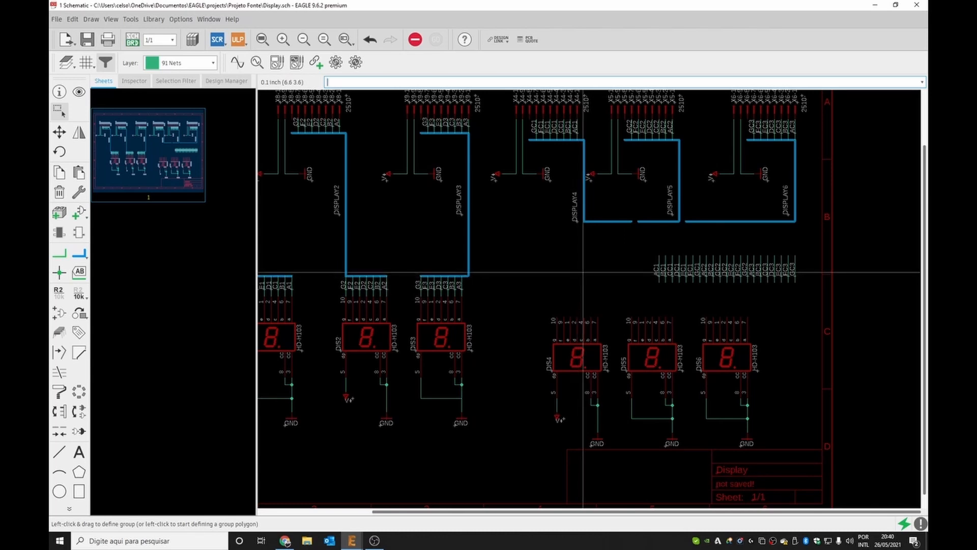
Add a new second sheet to the schematic.
scroll(578, 266, down, 1)
click(778, 294)
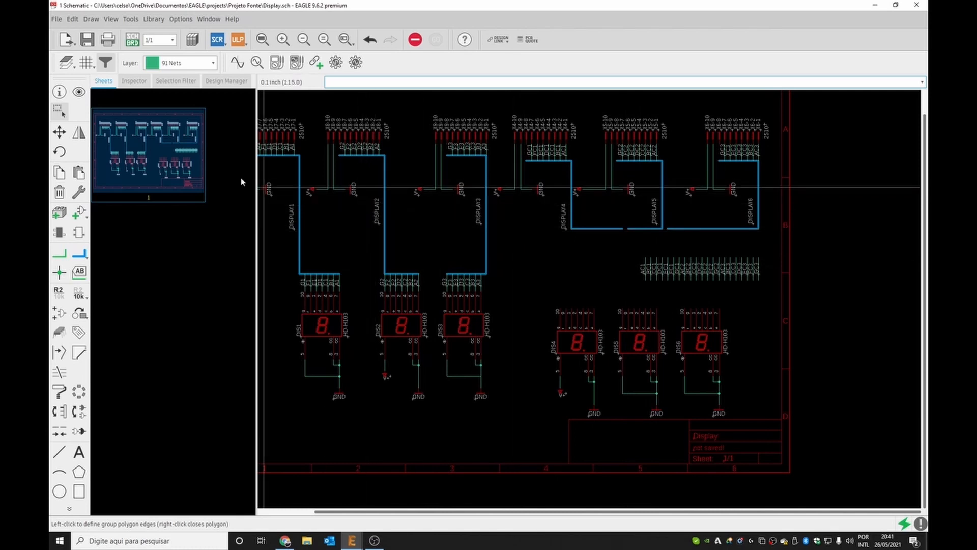
right_click(159, 151)
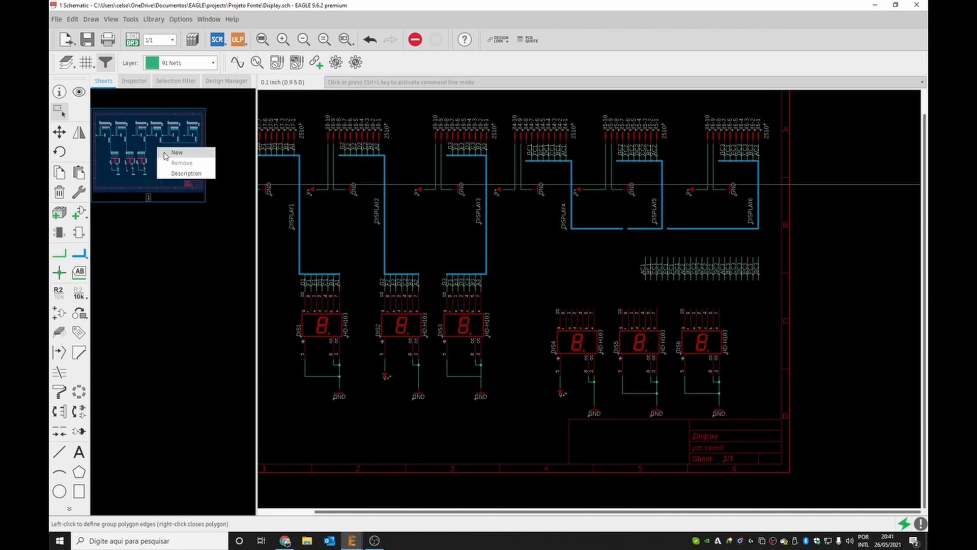
click(176, 153)
click(172, 187)
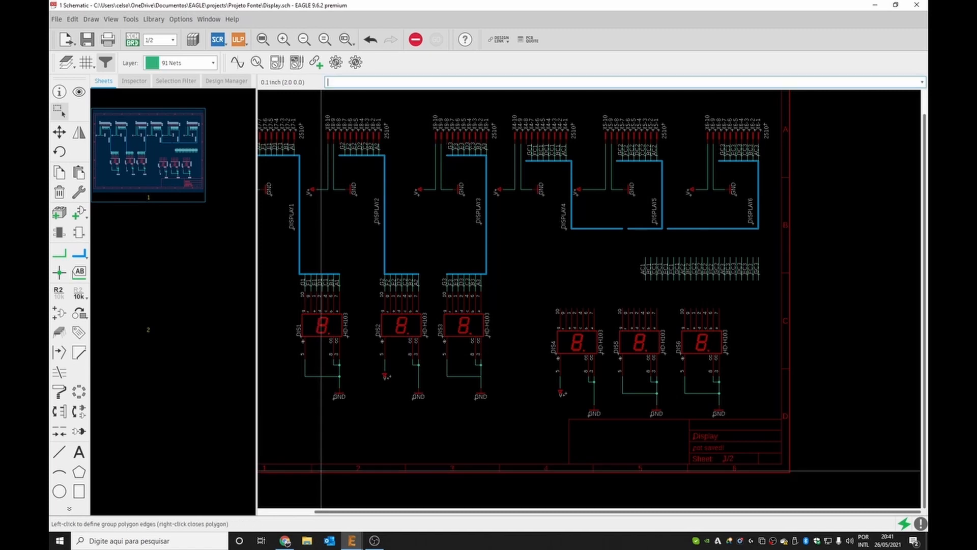
Copy the drawing frame from sheet 1 and paste it onto sheet 2.
scroll(461, 437, down, 5)
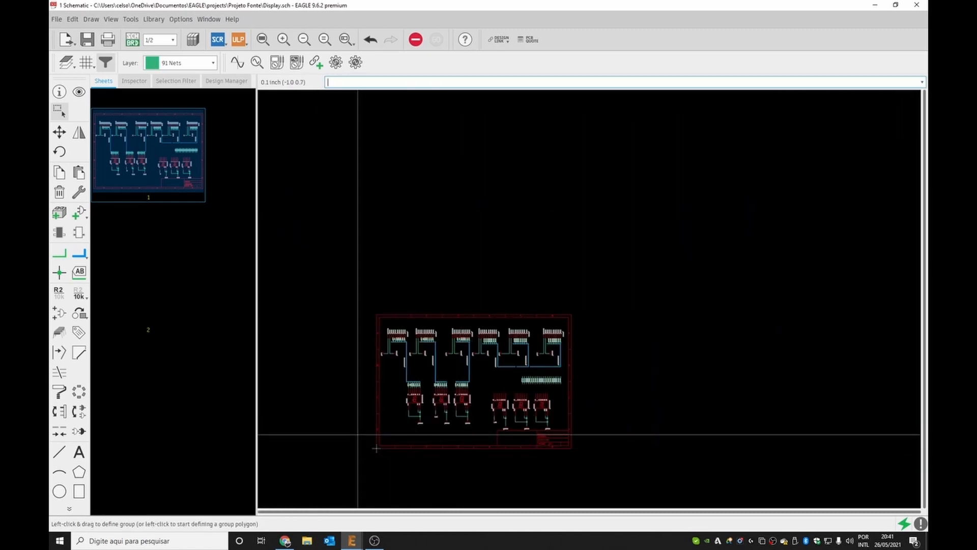
drag(349, 423, 394, 465)
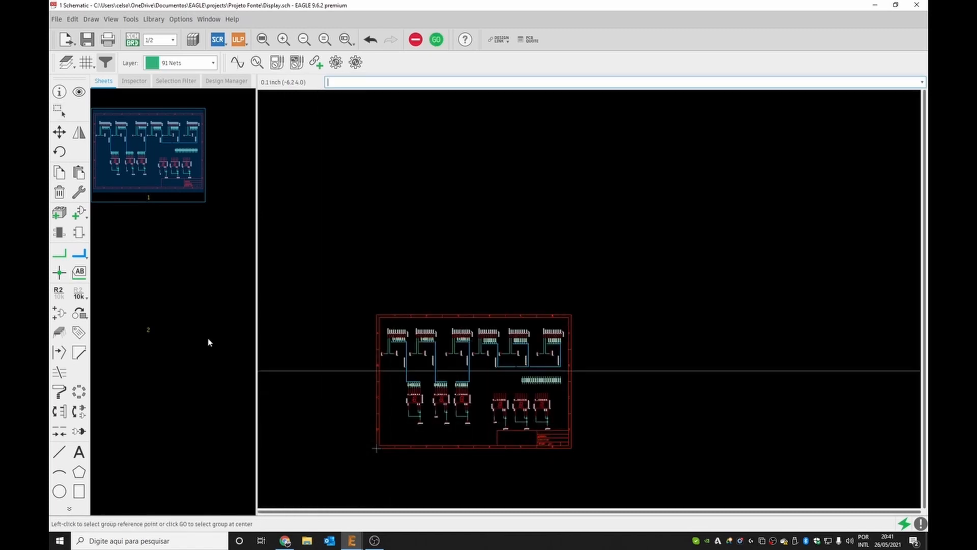
click(159, 334)
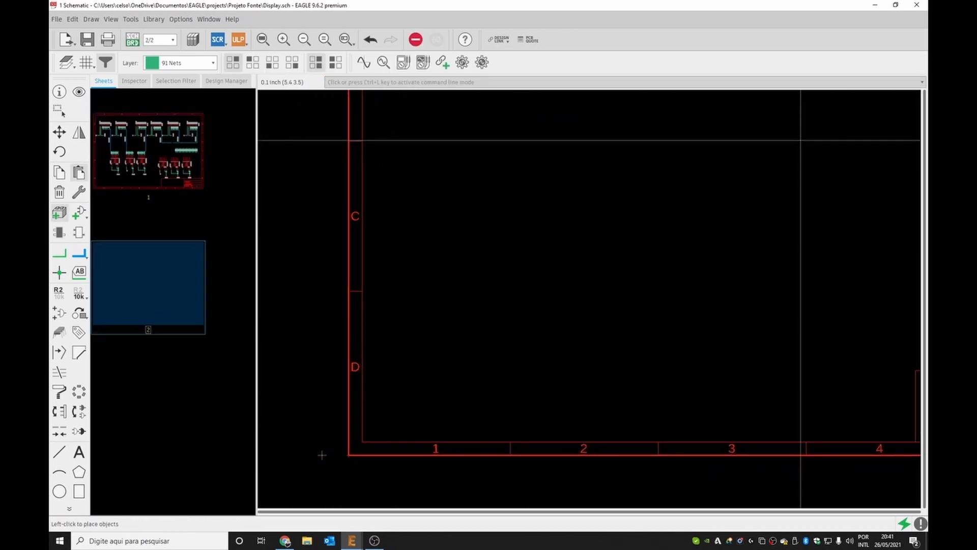
click(779, 139)
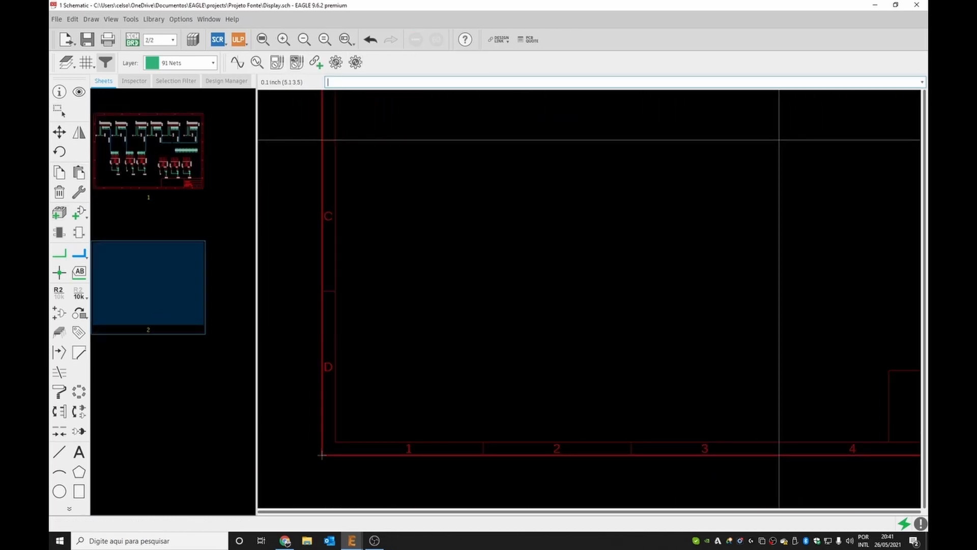
Delete the DISPLAY4–6 circuitry from sheet 1 of the schematic.
click(148, 150)
scroll(519, 400, up, 4)
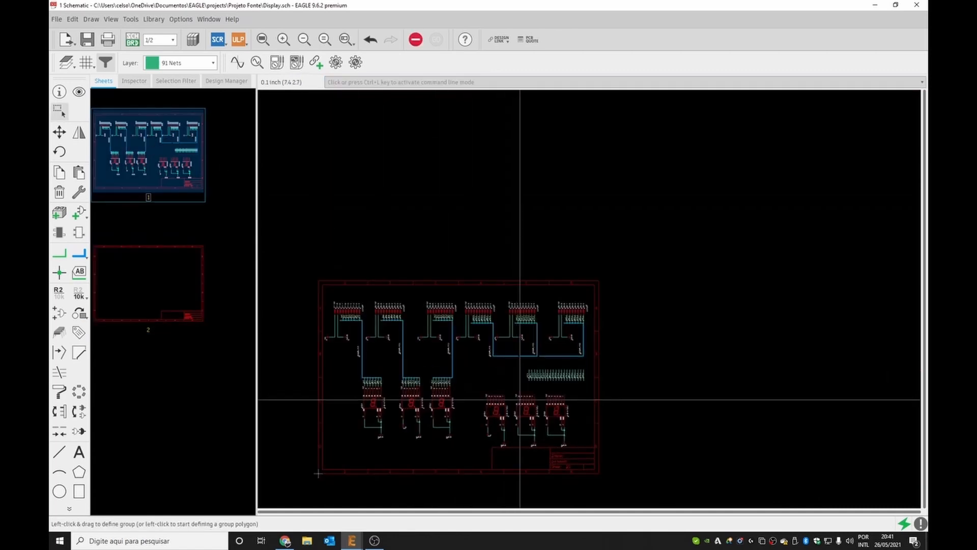
drag(429, 234, 653, 484)
key(Delete)
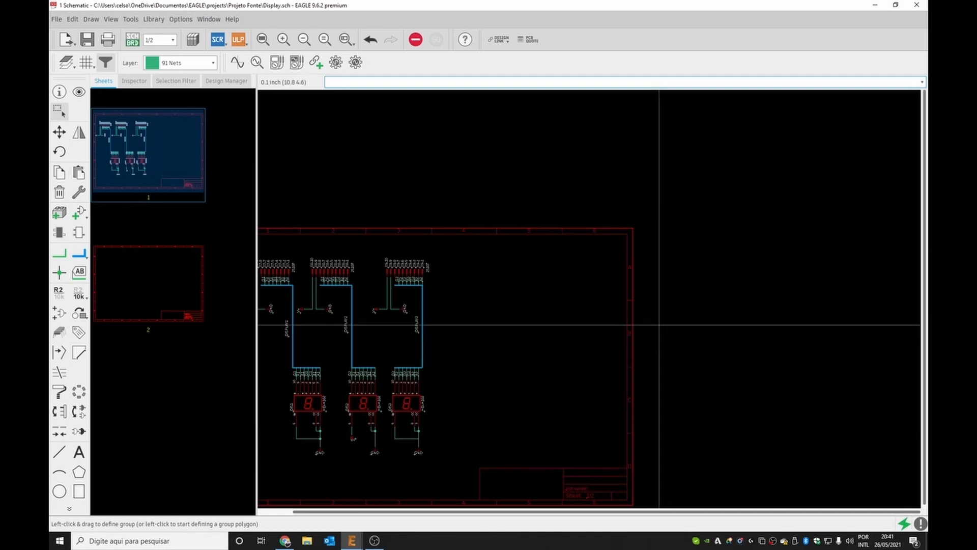
Group the remaining DISPLAY1–3 circuitry on sheet 1 and move it toward the centre of the frame.
scroll(657, 325, down, 1)
drag(305, 251, 519, 504)
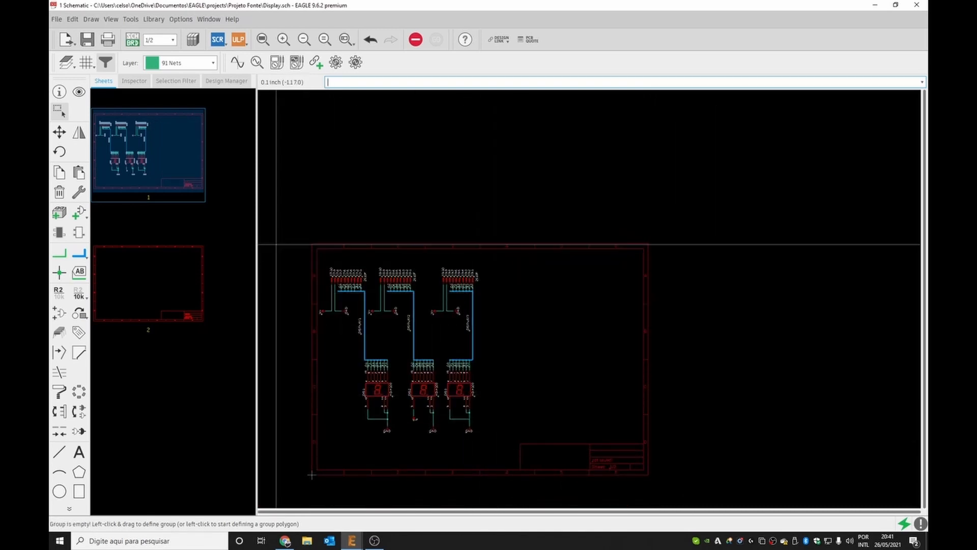
drag(295, 254, 524, 451)
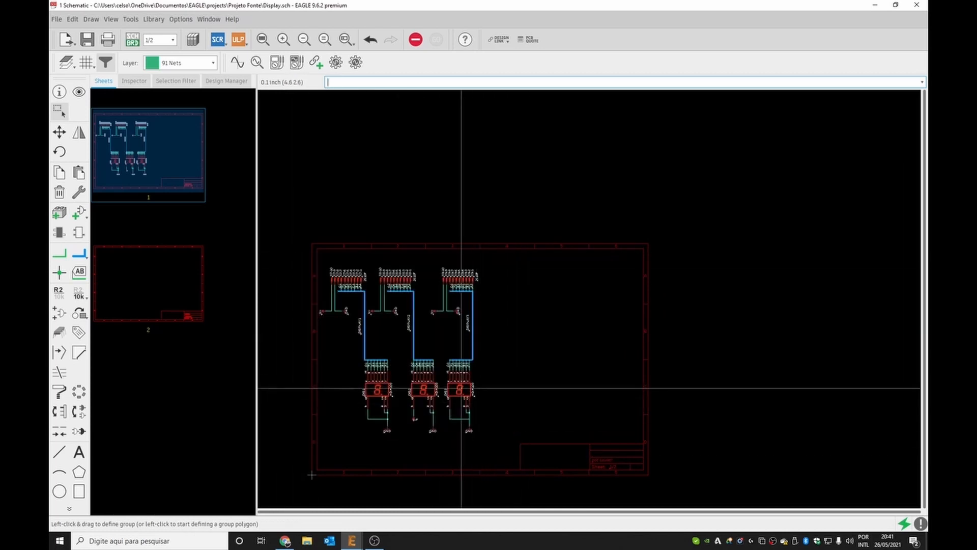
key(F7)
ctrl+right_click(461, 389)
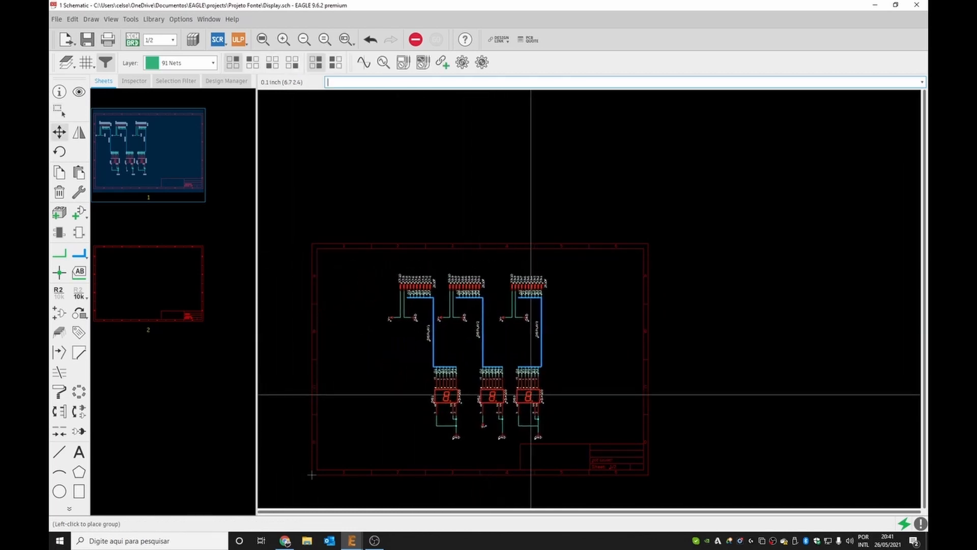
Review the layout of both schematic sheets and save the design.
click(140, 290)
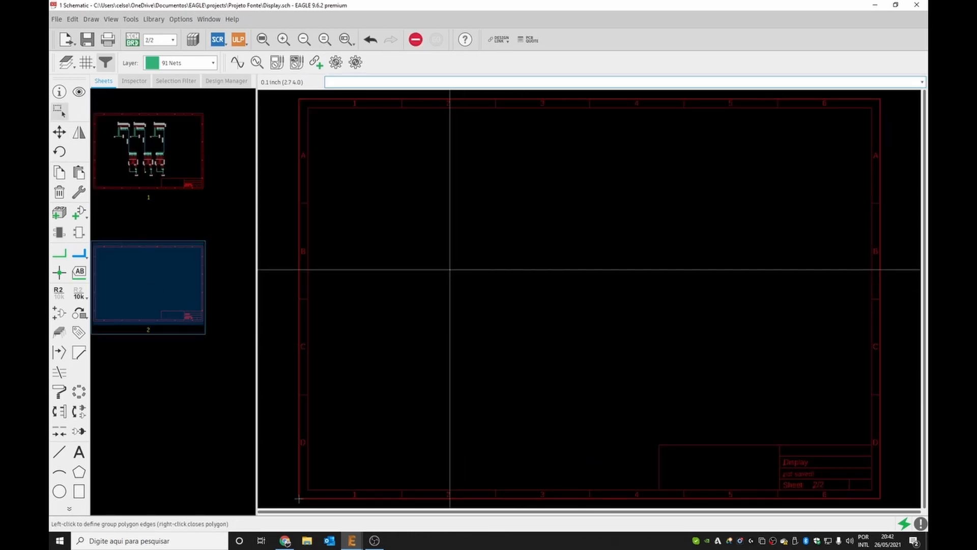
click(785, 381)
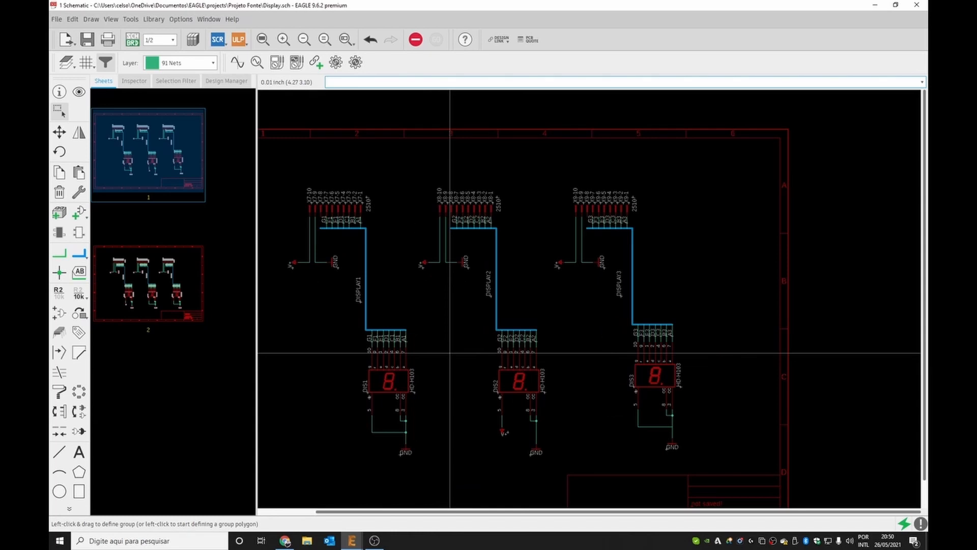
scroll(450, 353, up, 1)
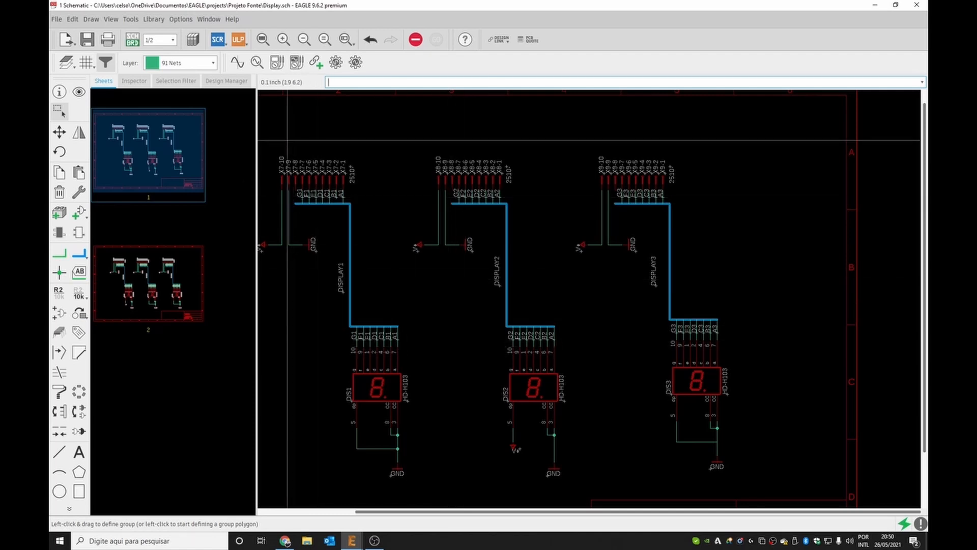
drag(271, 131, 733, 184)
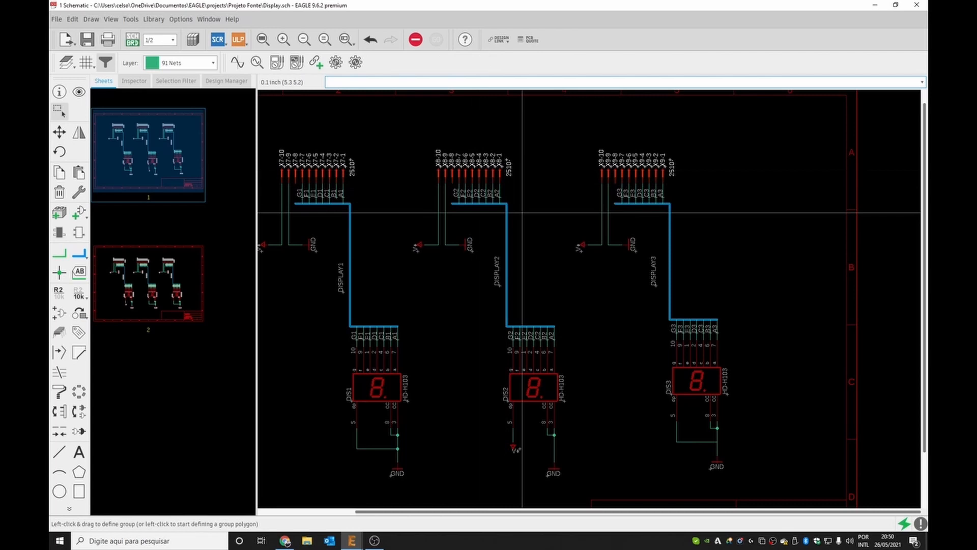
click(582, 294)
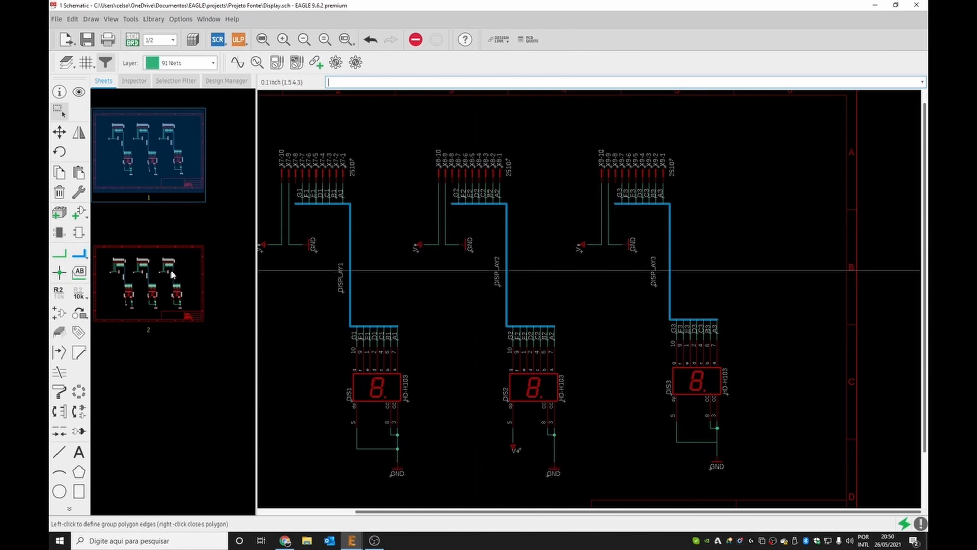
click(158, 276)
scroll(643, 339, up, 3)
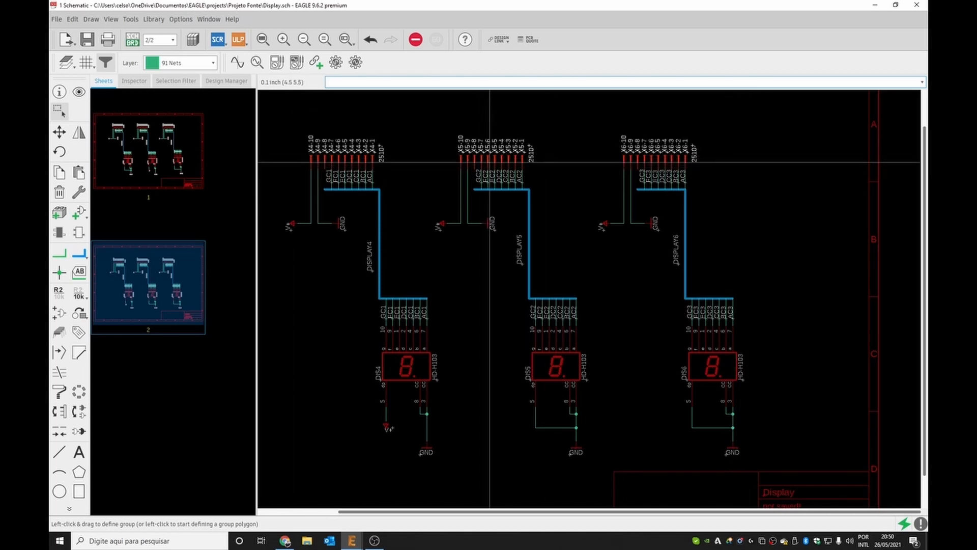
drag(487, 159, 488, 152)
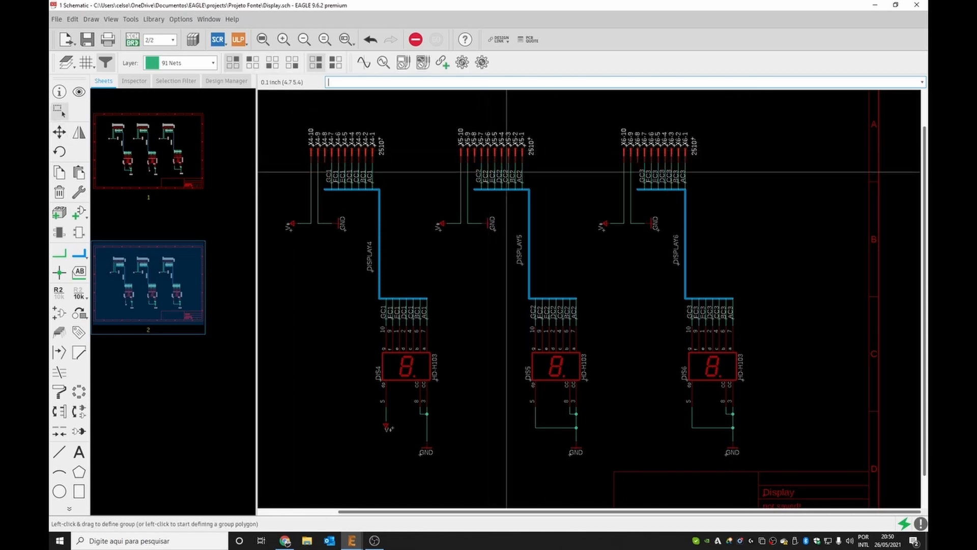
click(571, 261)
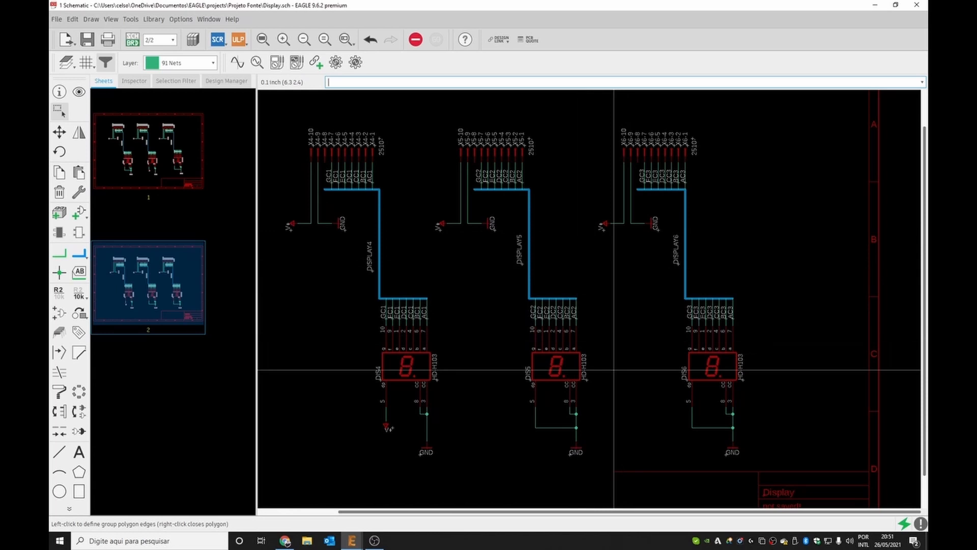
click(86, 39)
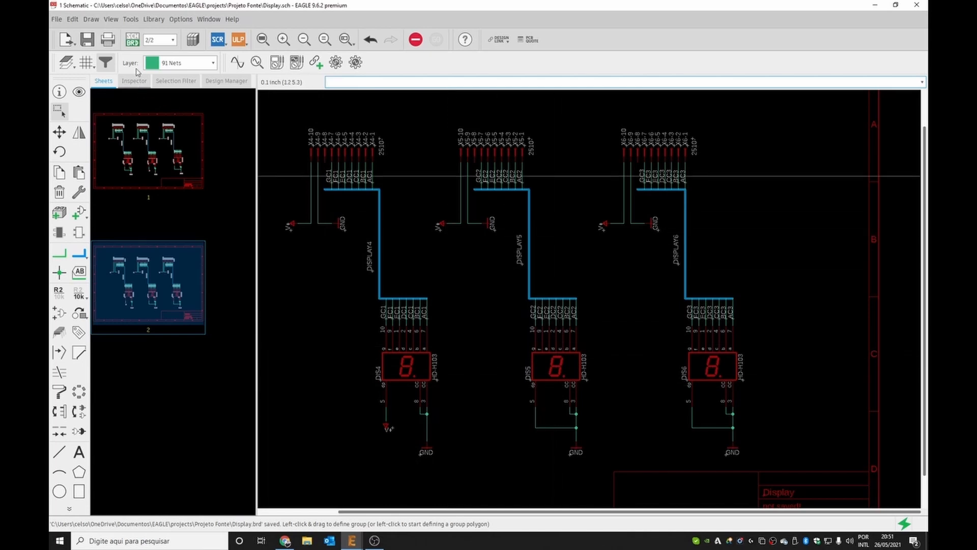
Switch to the board and drag the seven-segment displays into the board outline.
click(132, 40)
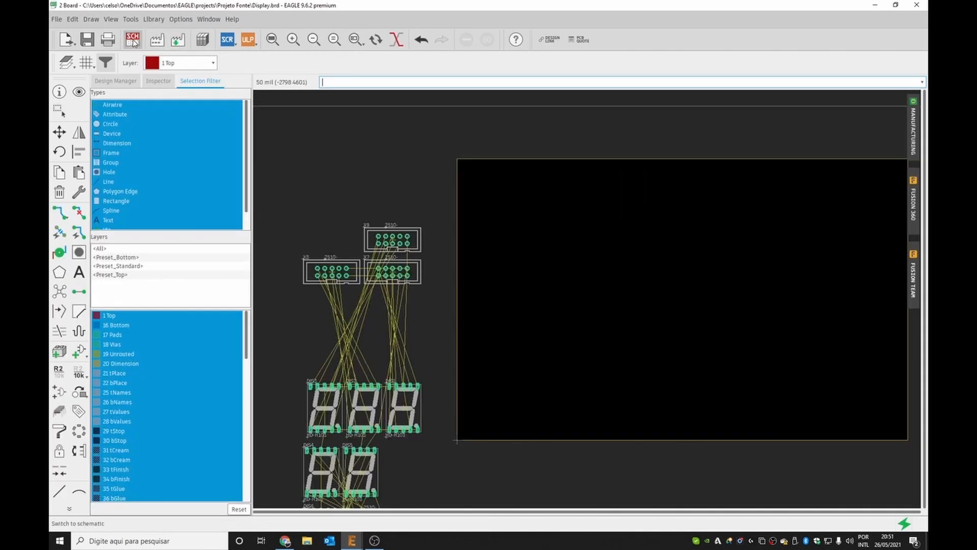
drag(367, 406, 574, 332)
drag(414, 397, 539, 299)
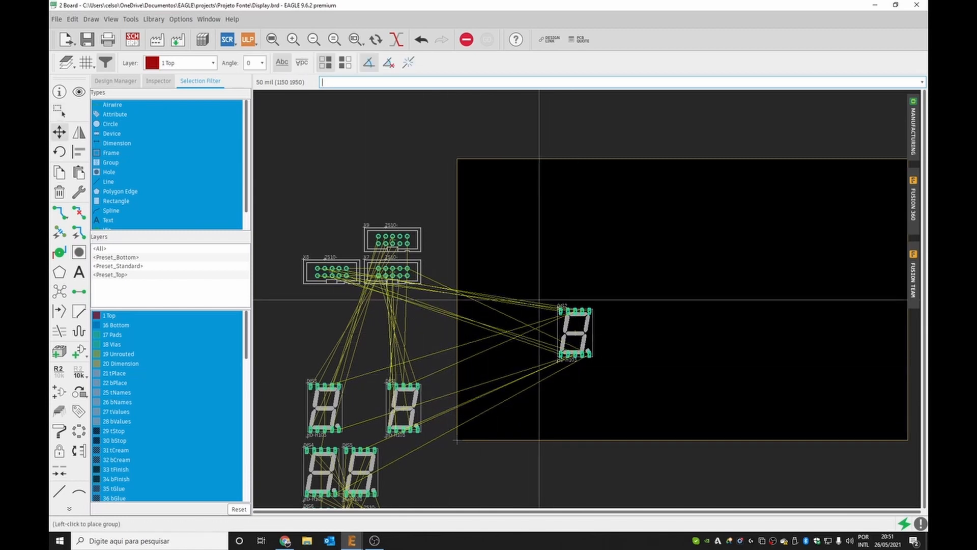
drag(391, 398, 431, 364)
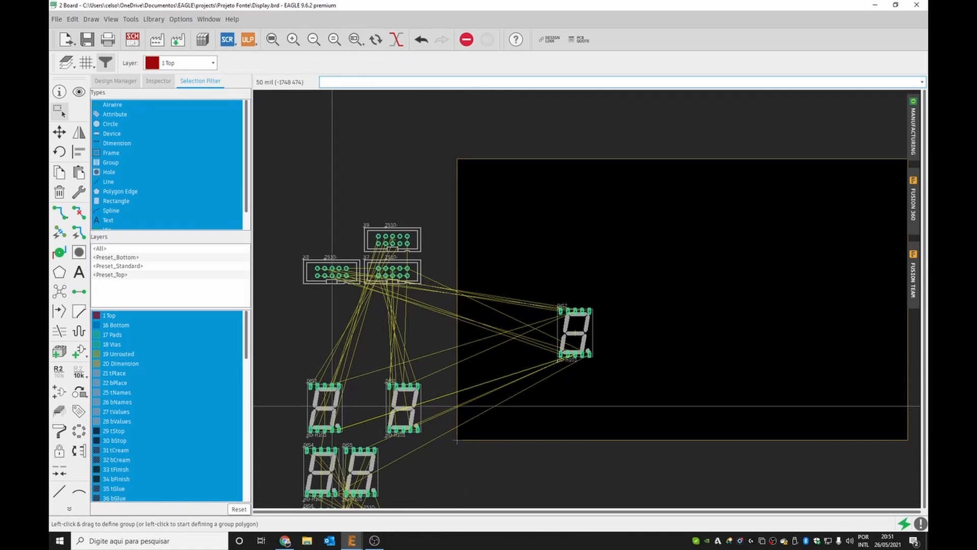
drag(322, 407, 518, 321)
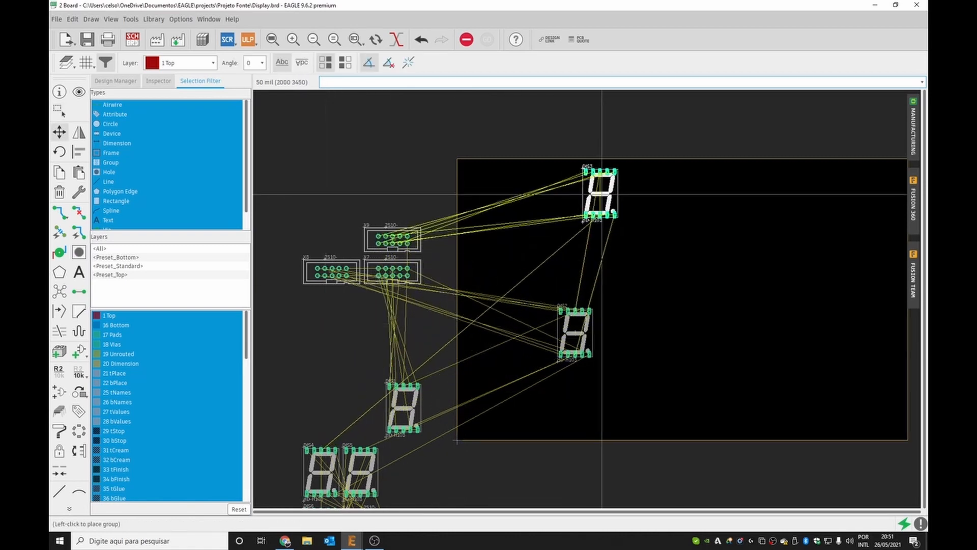
click(590, 194)
scroll(396, 449, down, 5)
scroll(396, 449, down, 5)
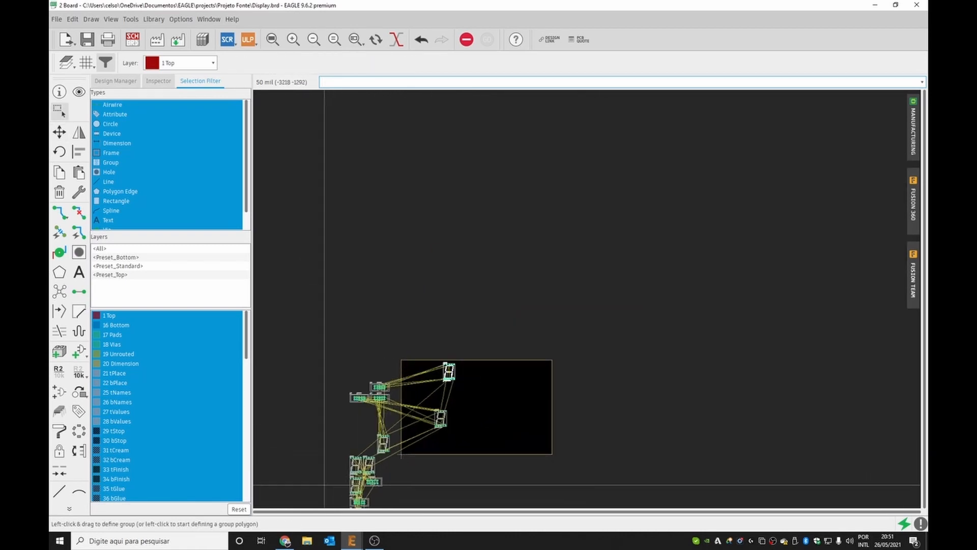
drag(326, 462, 435, 461)
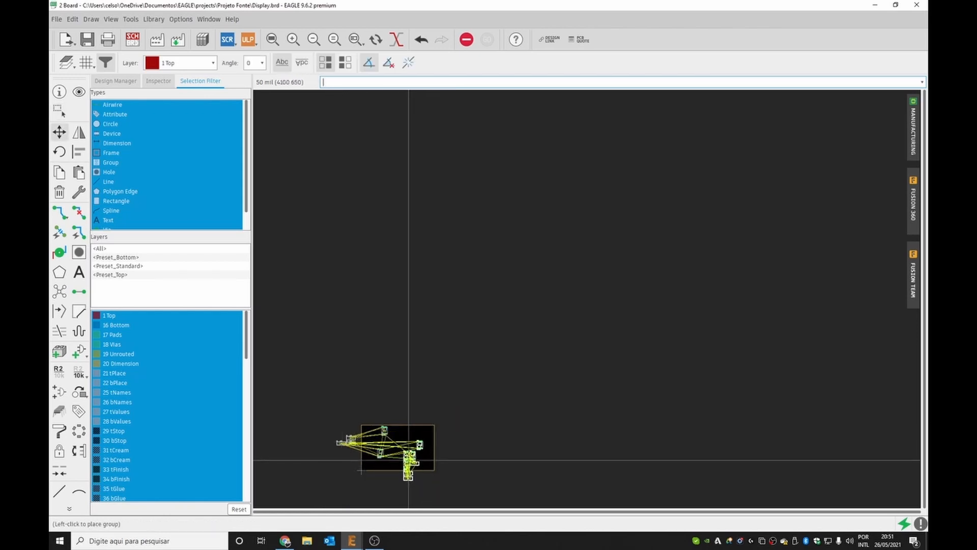
click(408, 460)
scroll(375, 461, up, 6)
scroll(386, 410, up, 2)
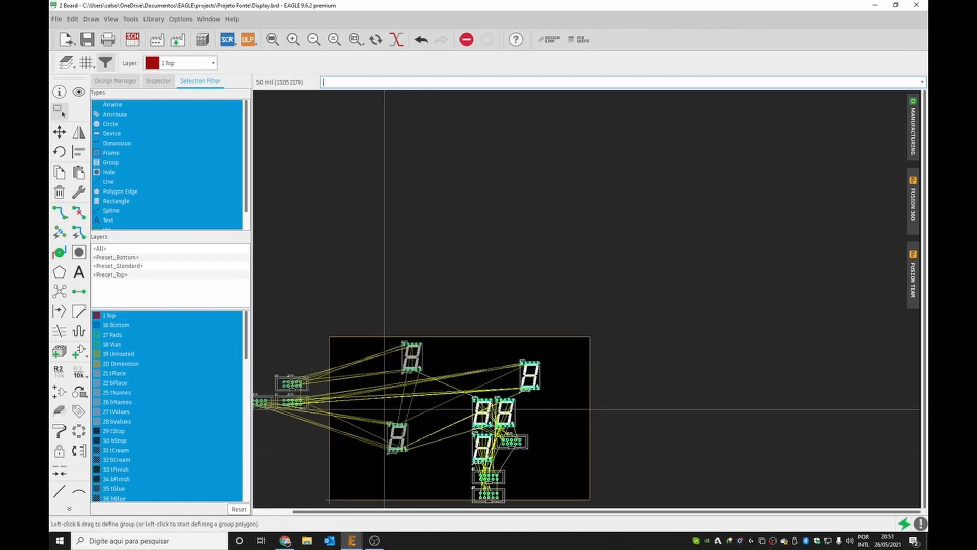
click(458, 479)
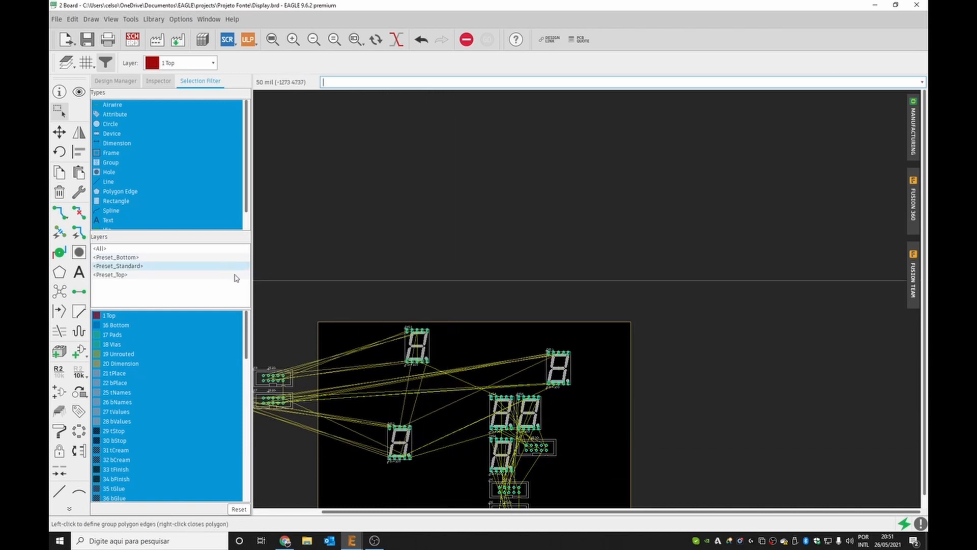
Return to the schematic, run the Electrical Rule Check and locate the first GND warning on the sheet.
click(136, 38)
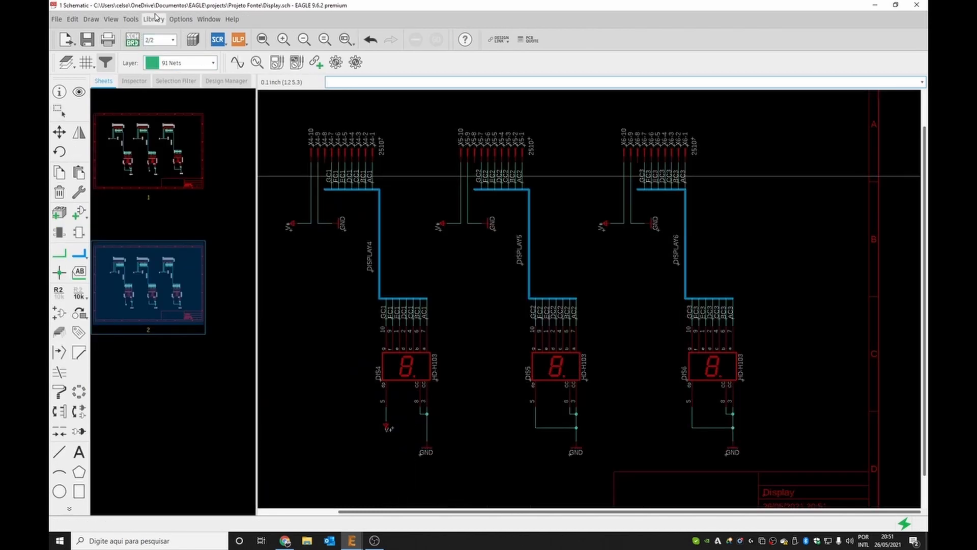
click(131, 19)
click(140, 42)
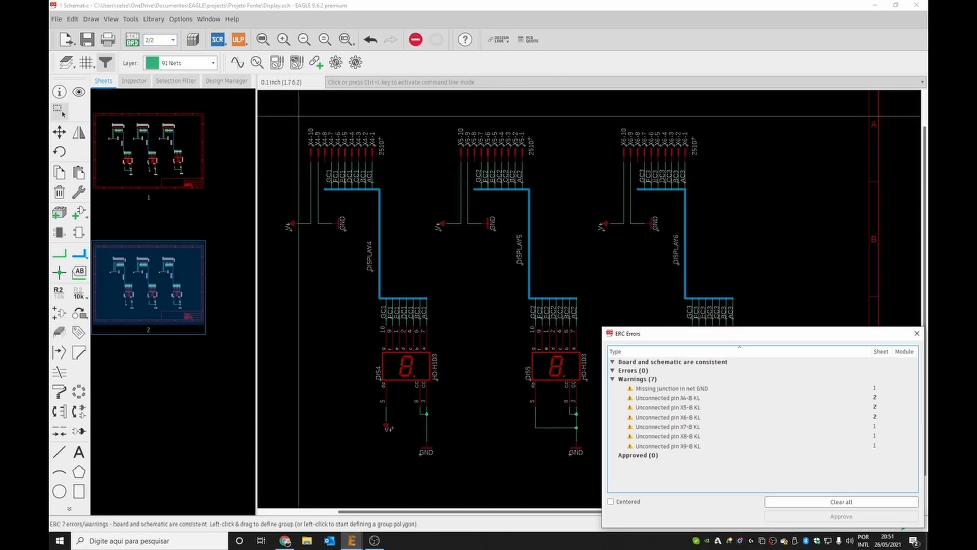
click(669, 389)
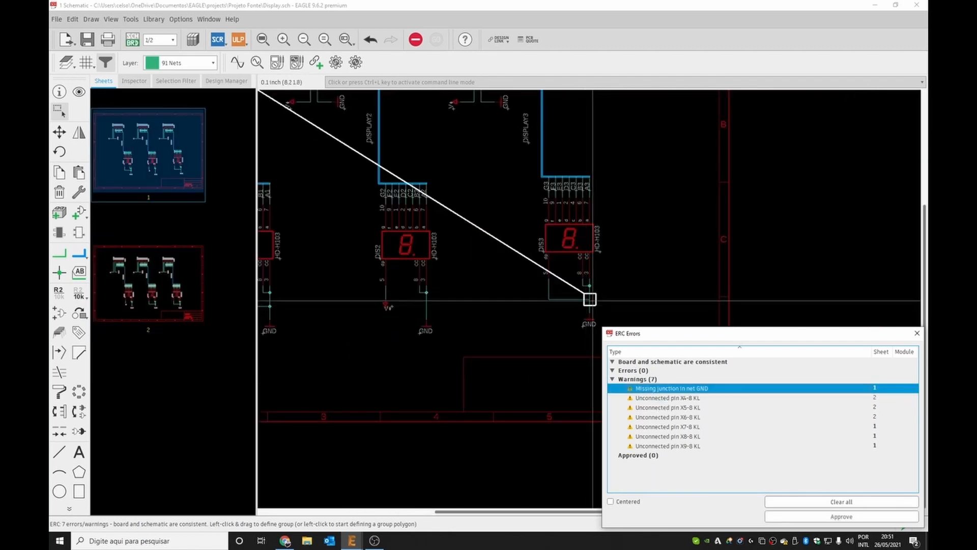
click(917, 334)
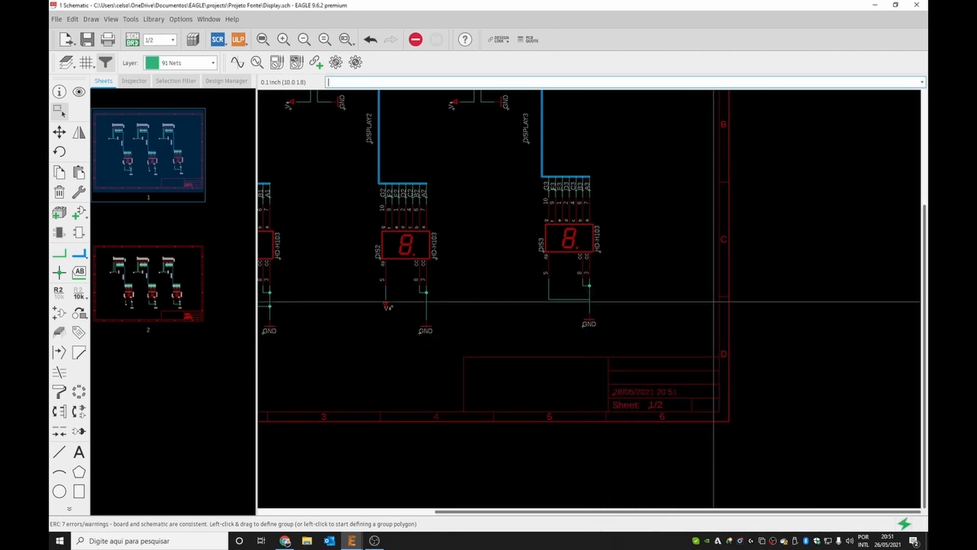
Wire DIS3's pin 5 to its GND net and merge the new net segment into the GND supply.
scroll(669, 285, down, 2)
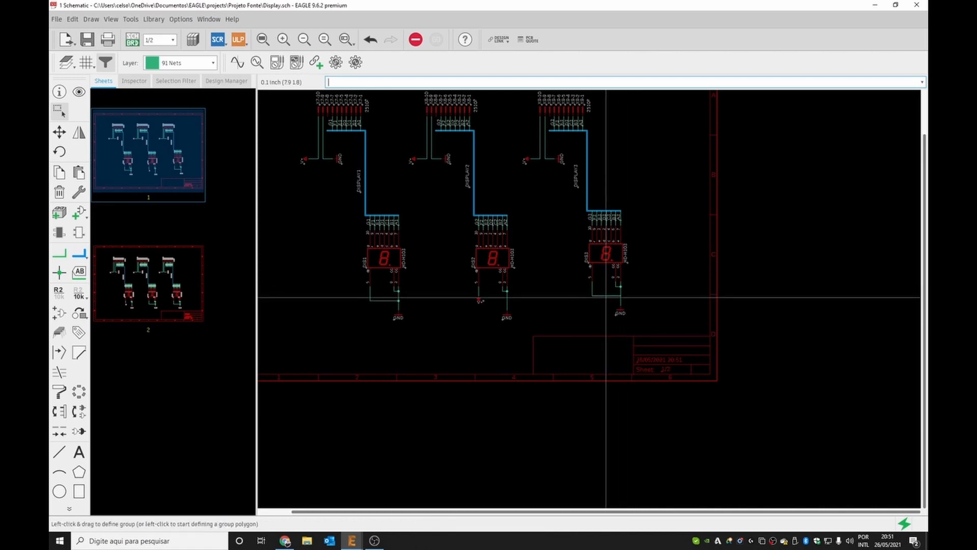
click(59, 253)
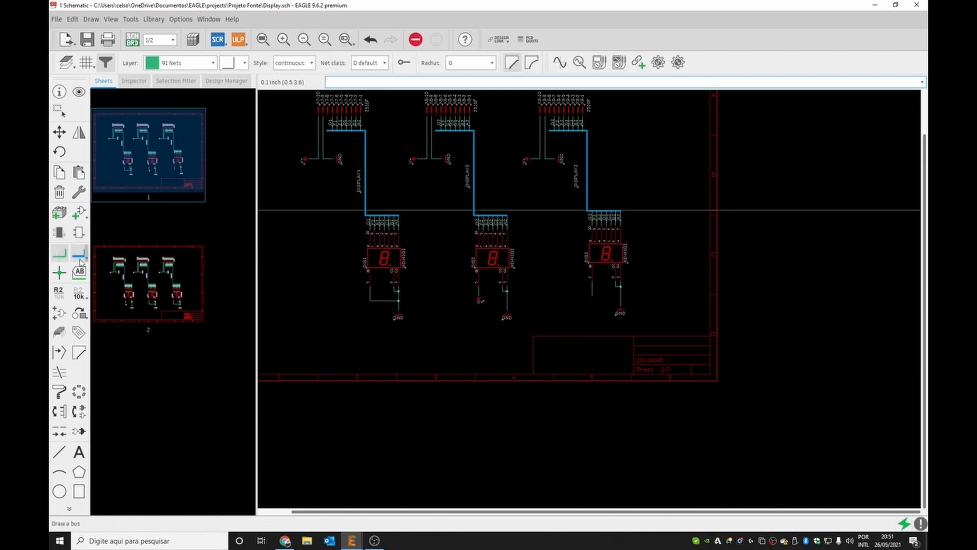
scroll(593, 264, up, 5)
click(591, 265)
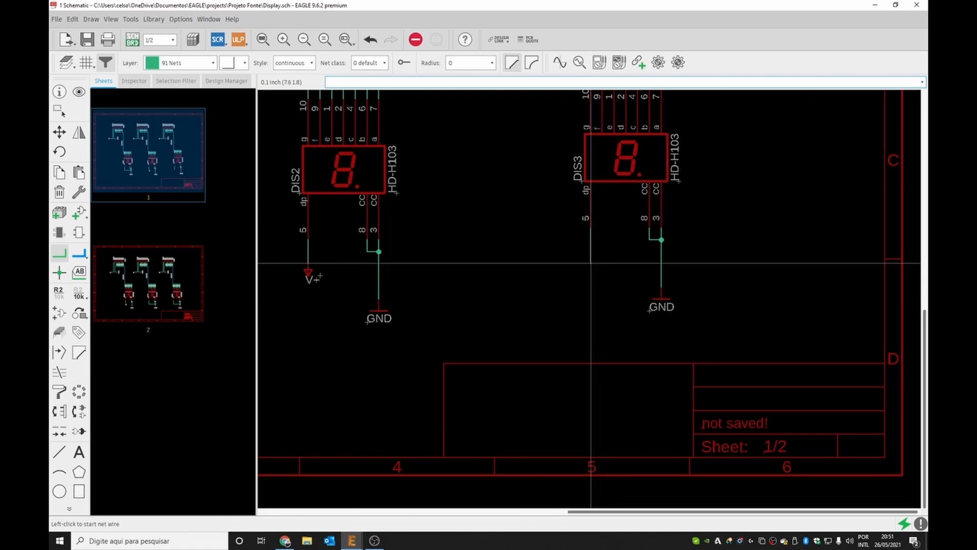
click(661, 266)
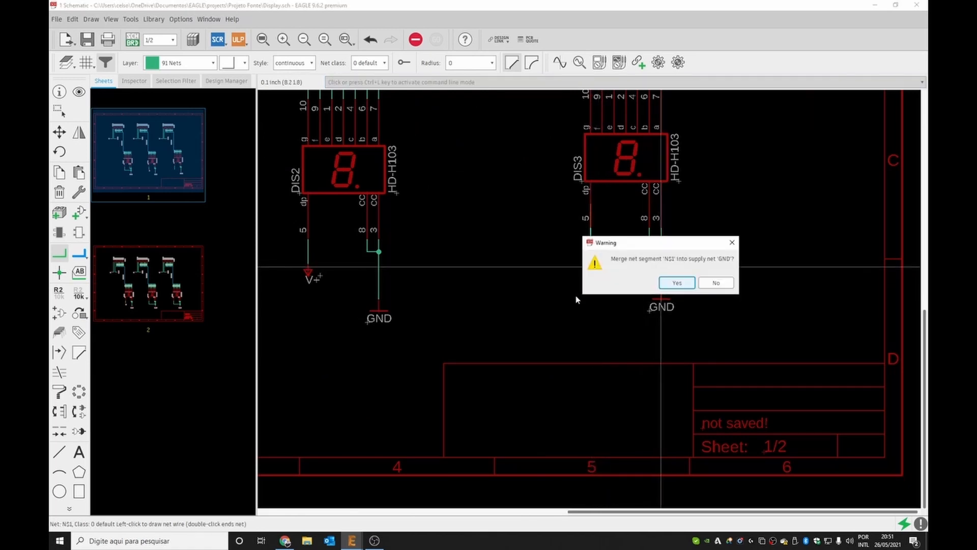
click(668, 284)
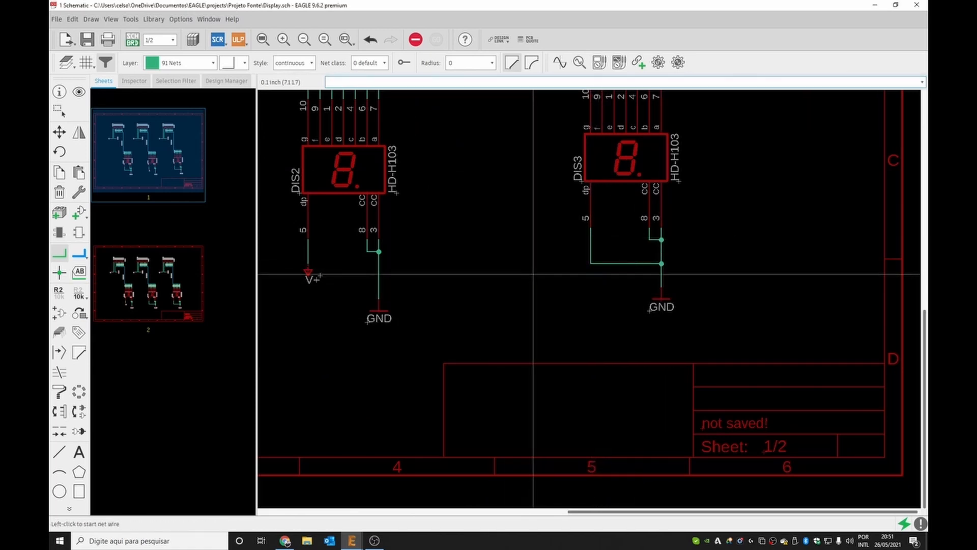
scroll(533, 274, down, 3)
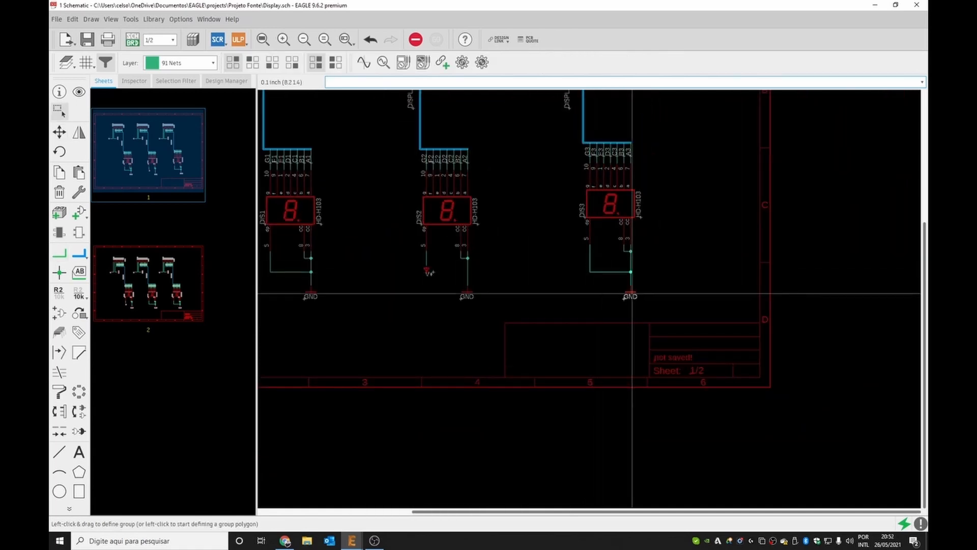
click(585, 294)
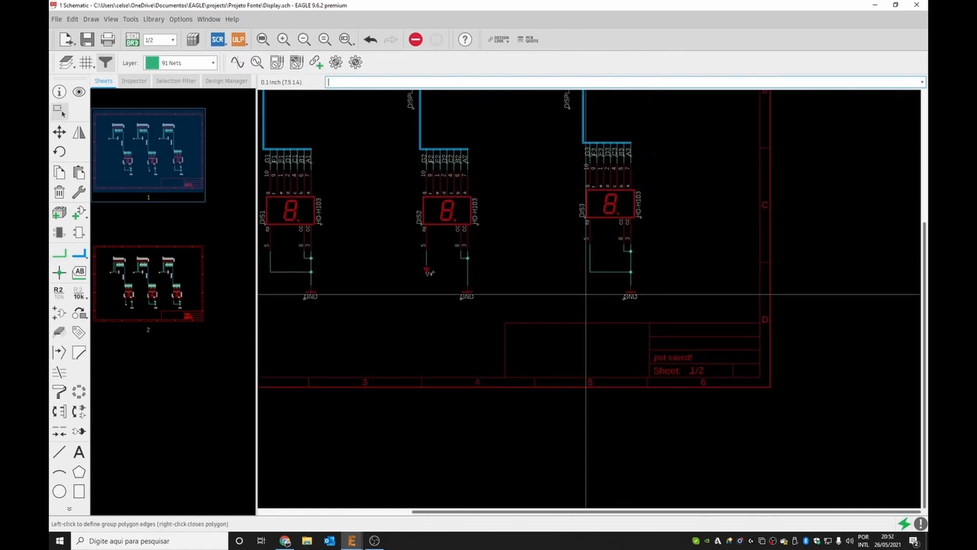
scroll(578, 239, down, 5)
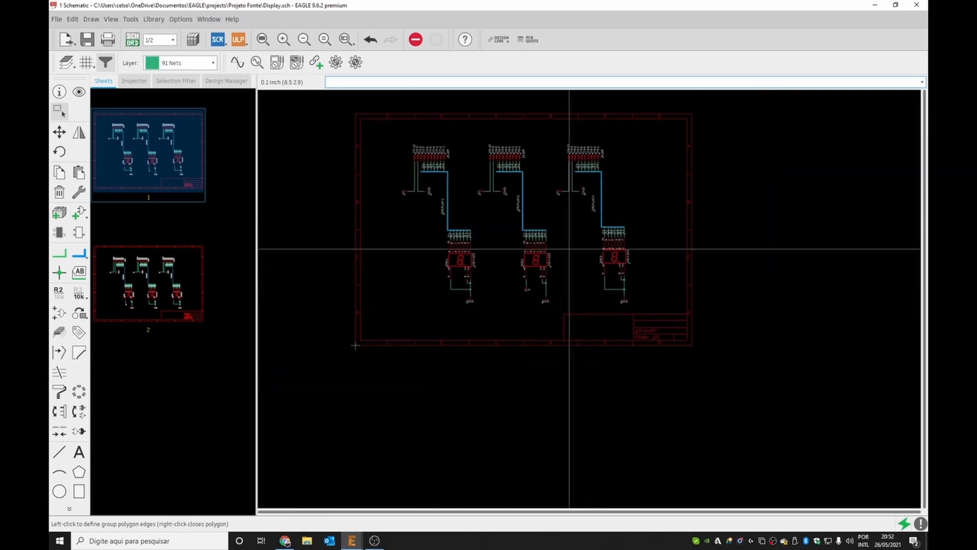
scroll(577, 208, up, 3)
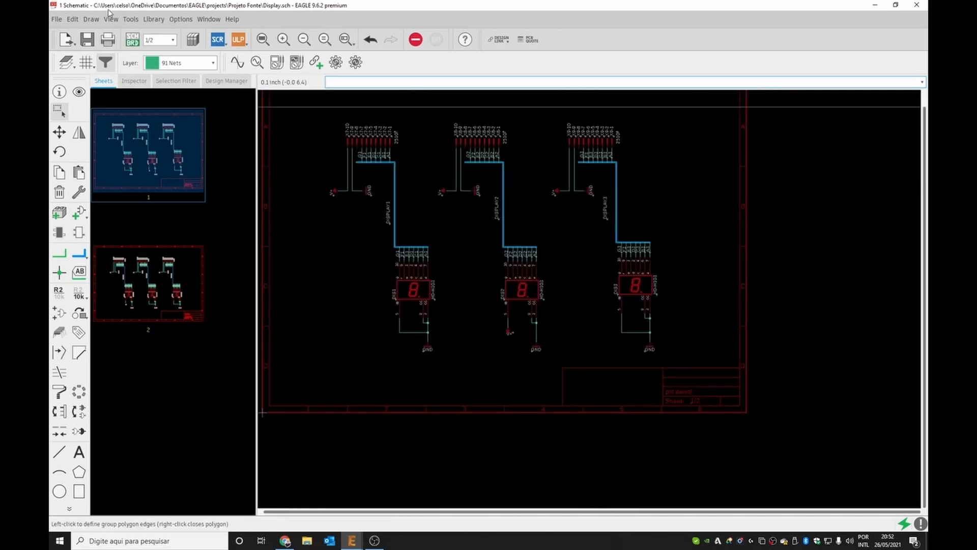
Rerun the Electrical Rule Check and select the first unconnected-pin warning to locate it on sheet 2.
click(133, 20)
click(138, 34)
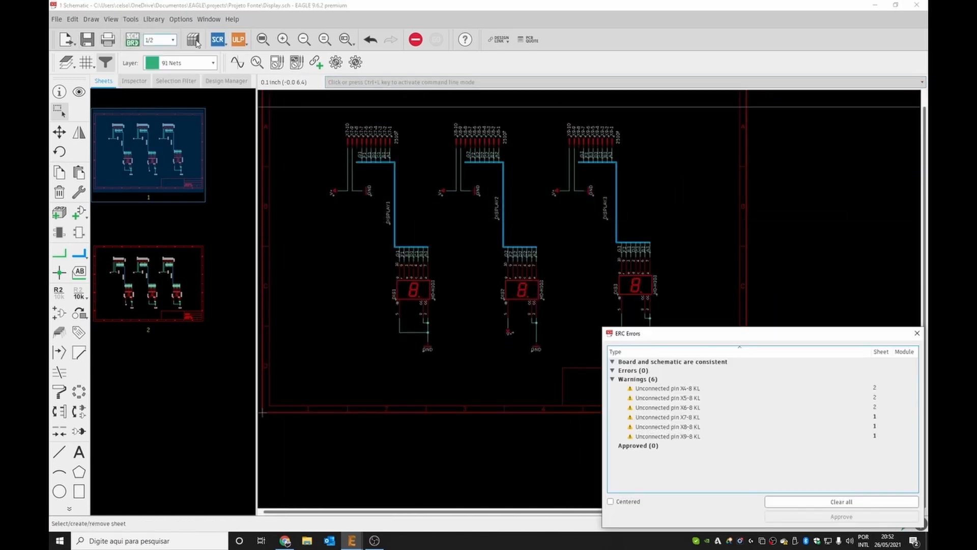
click(690, 389)
click(689, 390)
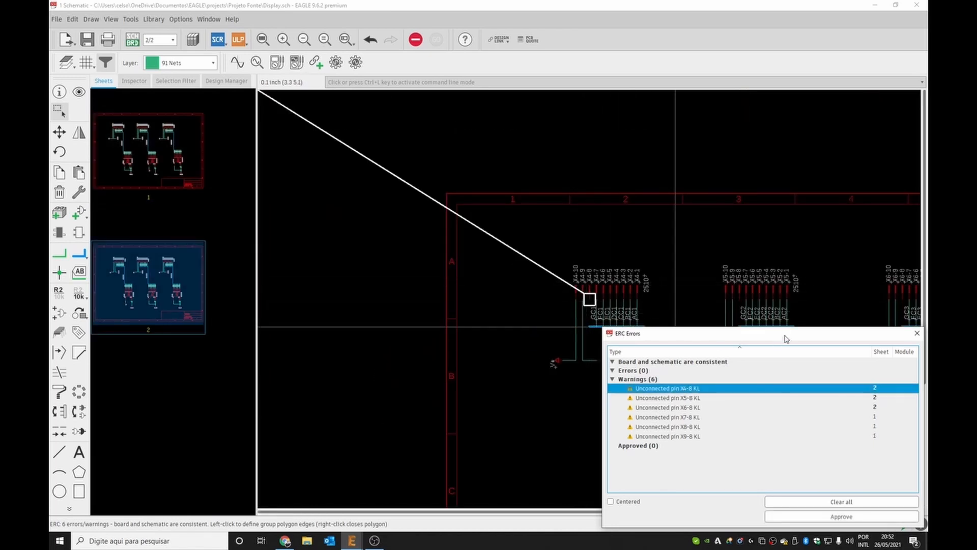
Approve all six unconnected-pin warnings in the ERC list and close the ERC dialog.
drag(785, 334, 590, 207)
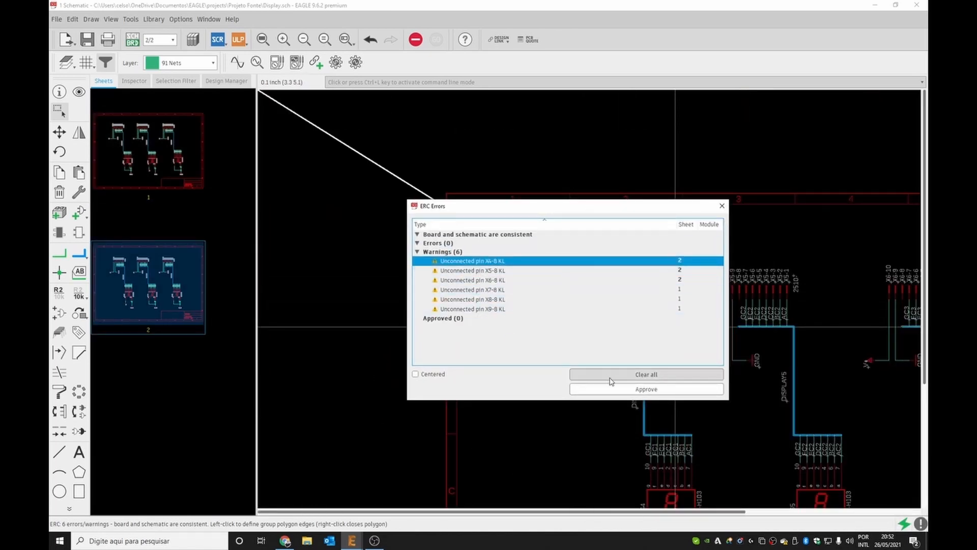
click(628, 390)
click(628, 390)
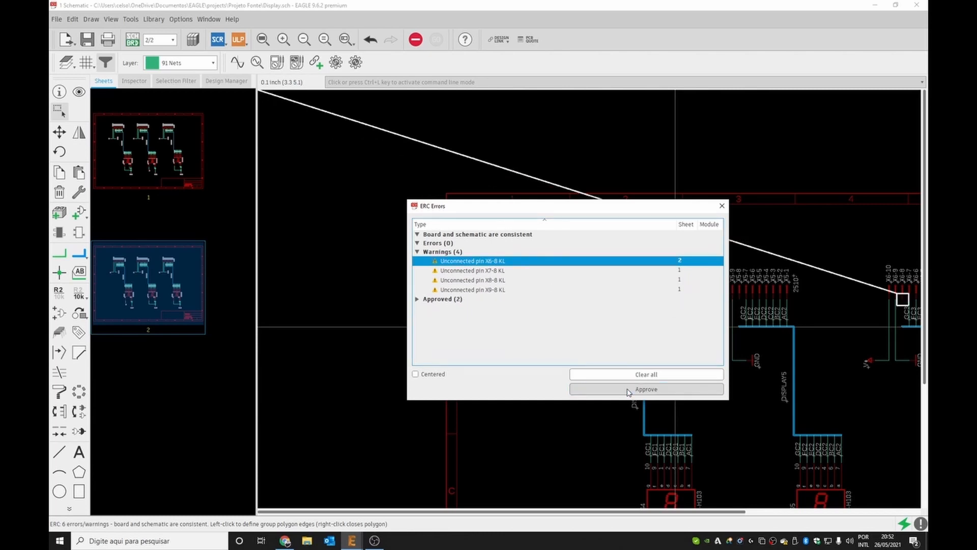
click(629, 389)
click(629, 389)
click(628, 389)
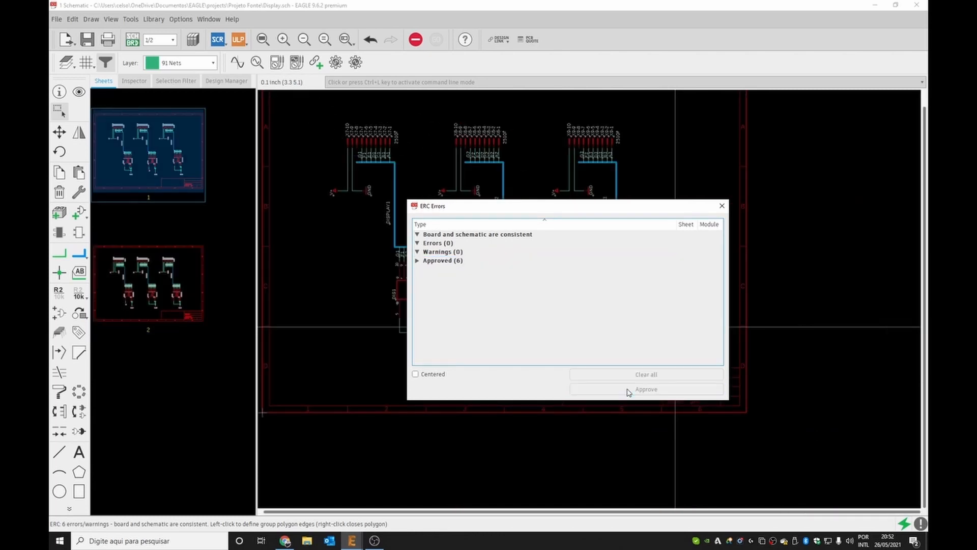
click(722, 205)
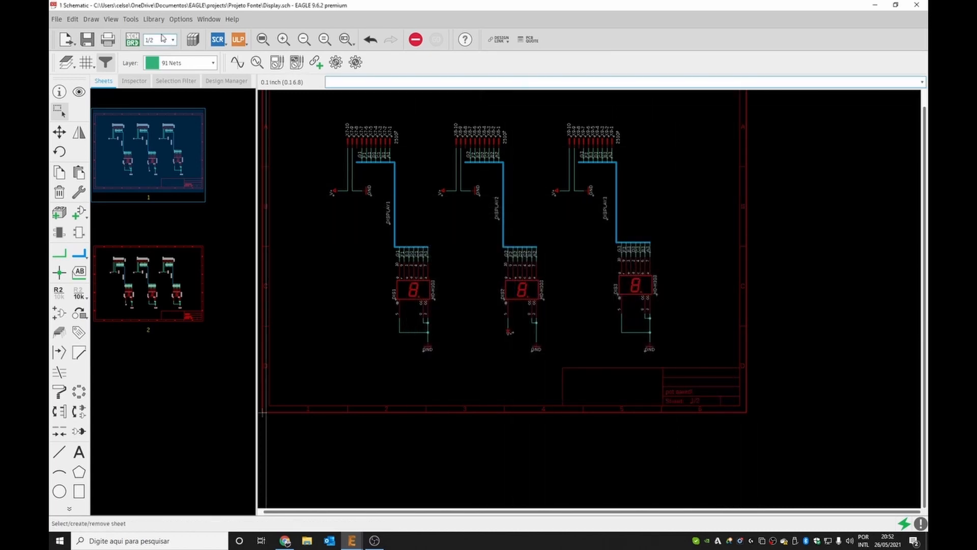
Save the design and close both the schematic and board editor windows.
click(86, 41)
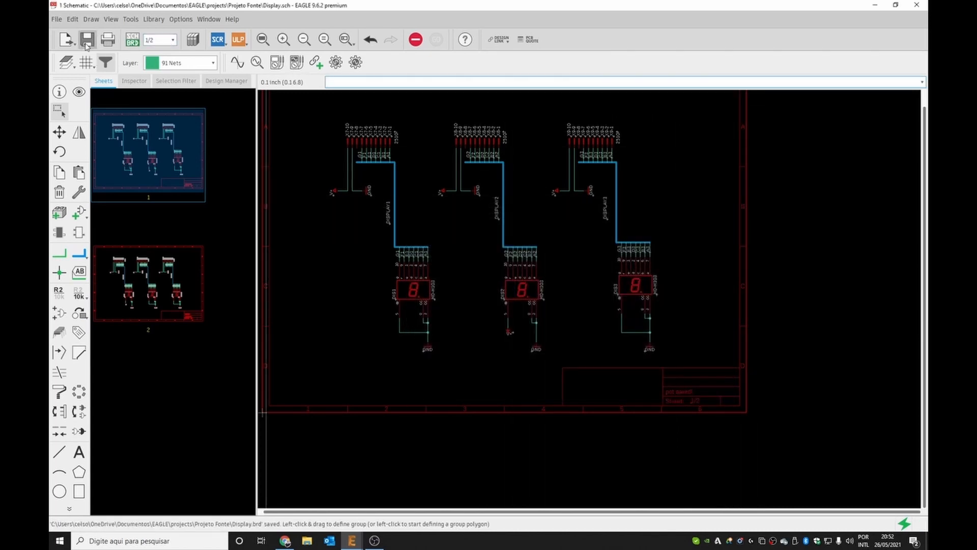
click(916, 6)
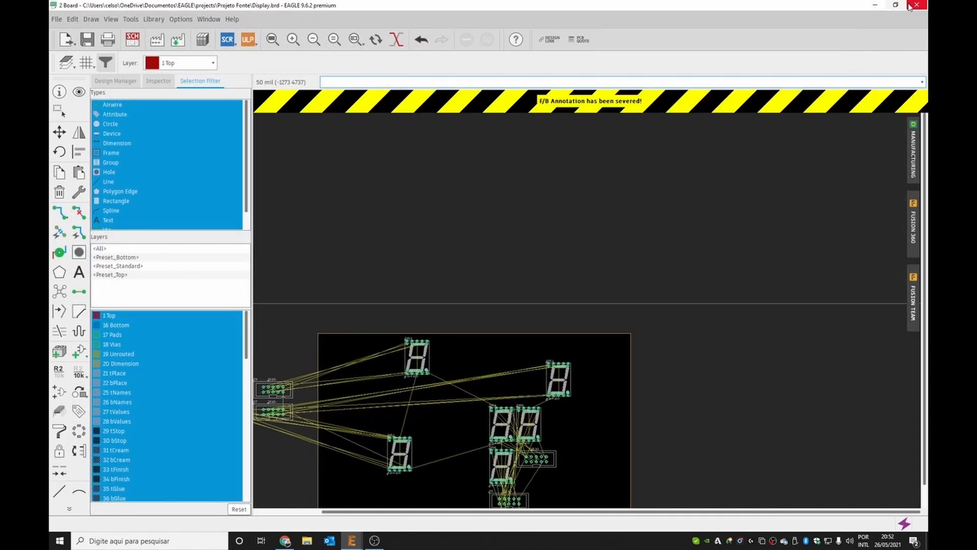
click(915, 5)
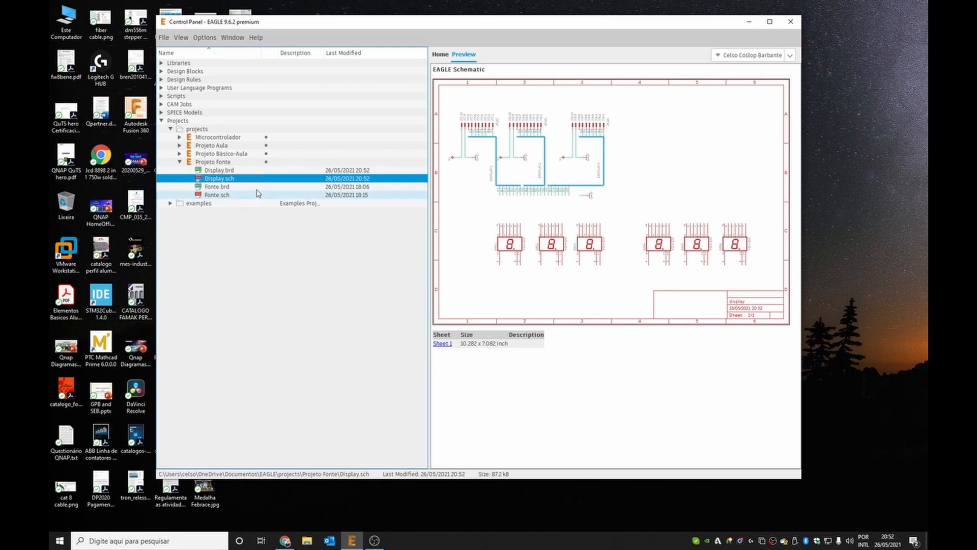
Preview Fonte.sch and then Display.sch in the Control Panel's project list.
click(231, 195)
click(233, 178)
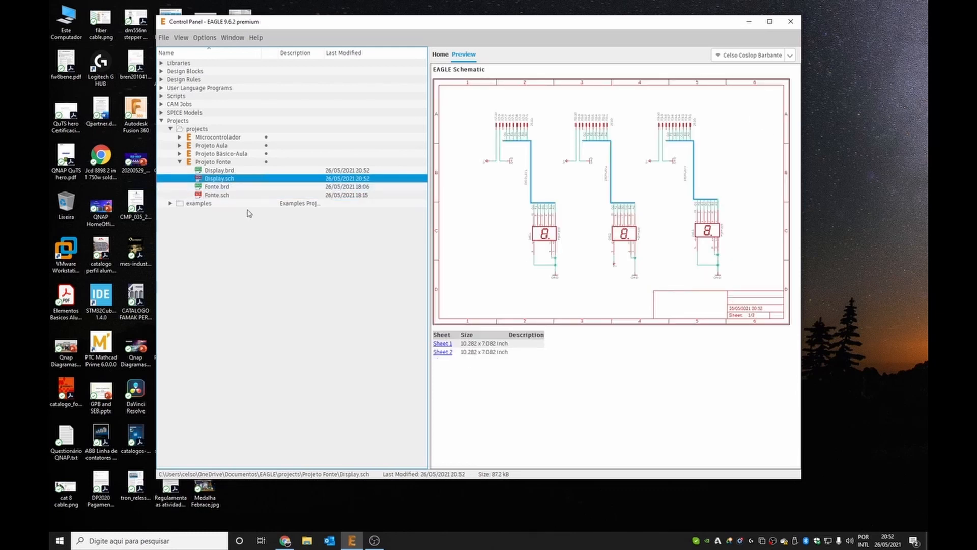